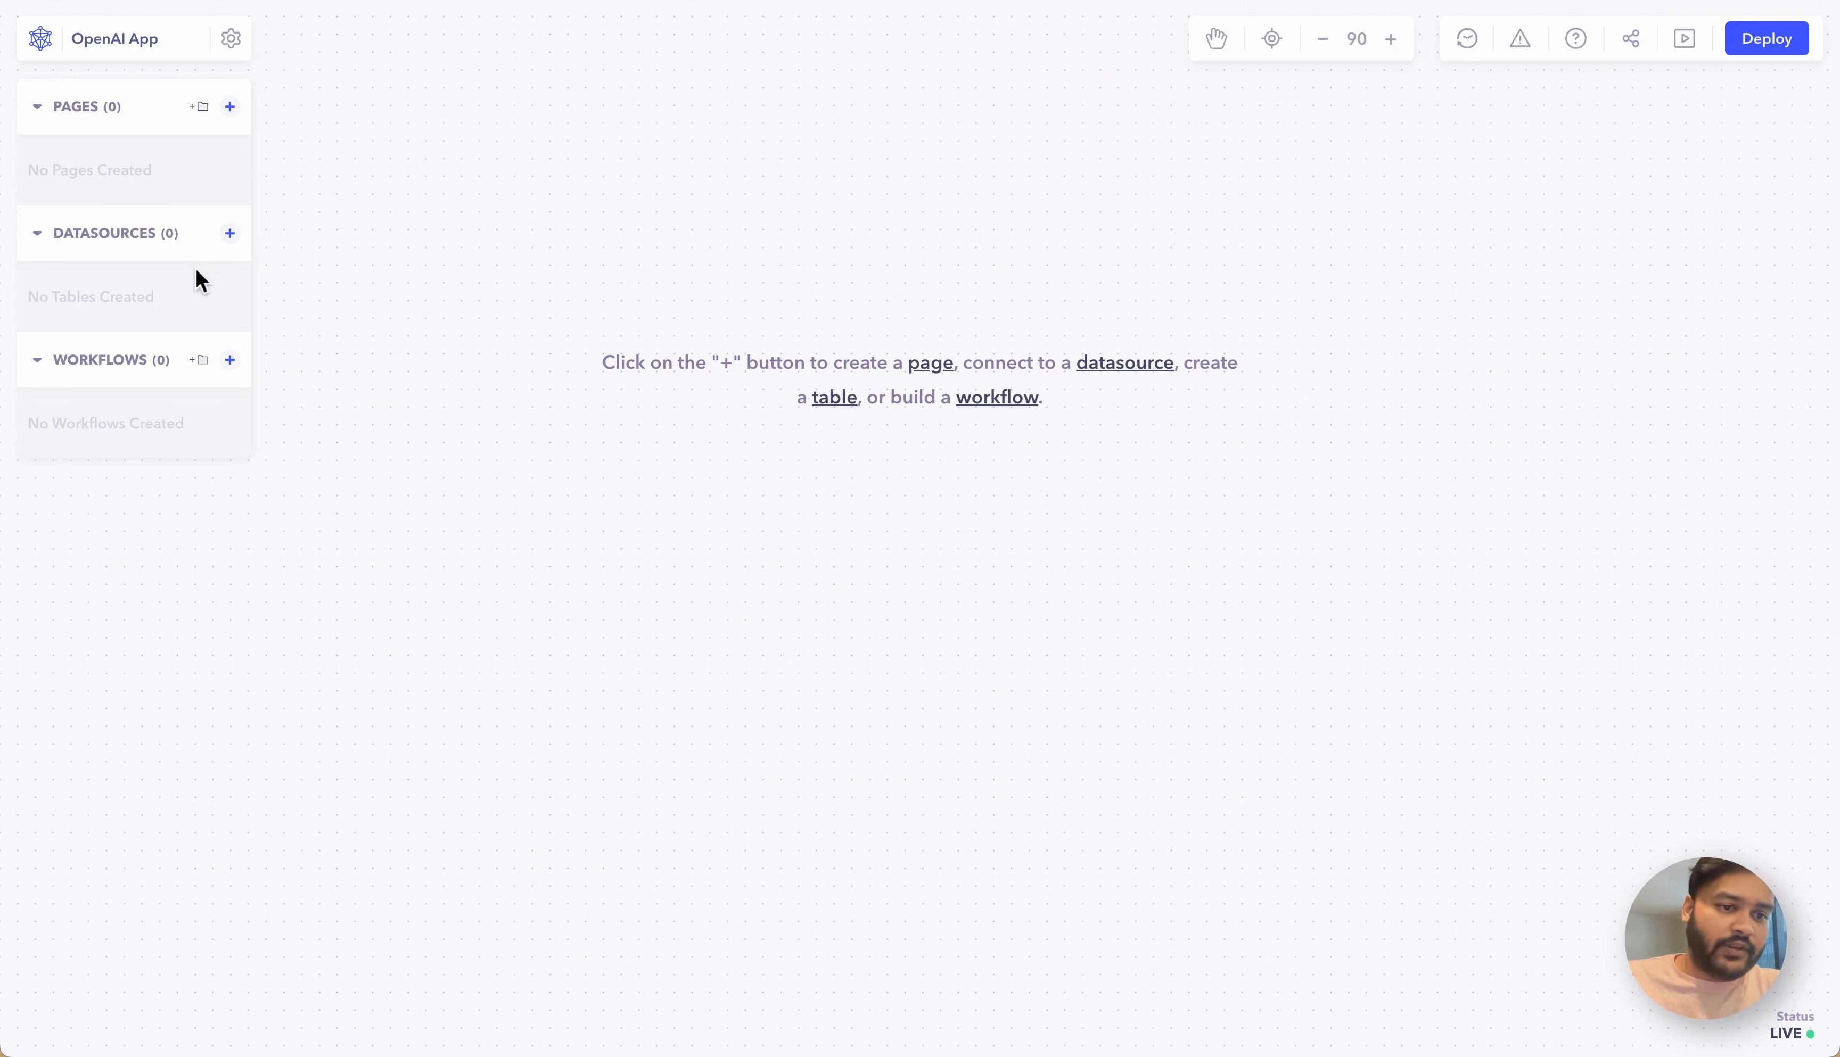
Create a table named Template with the Get All, Get One and Create endpoints generated.
click(230, 361)
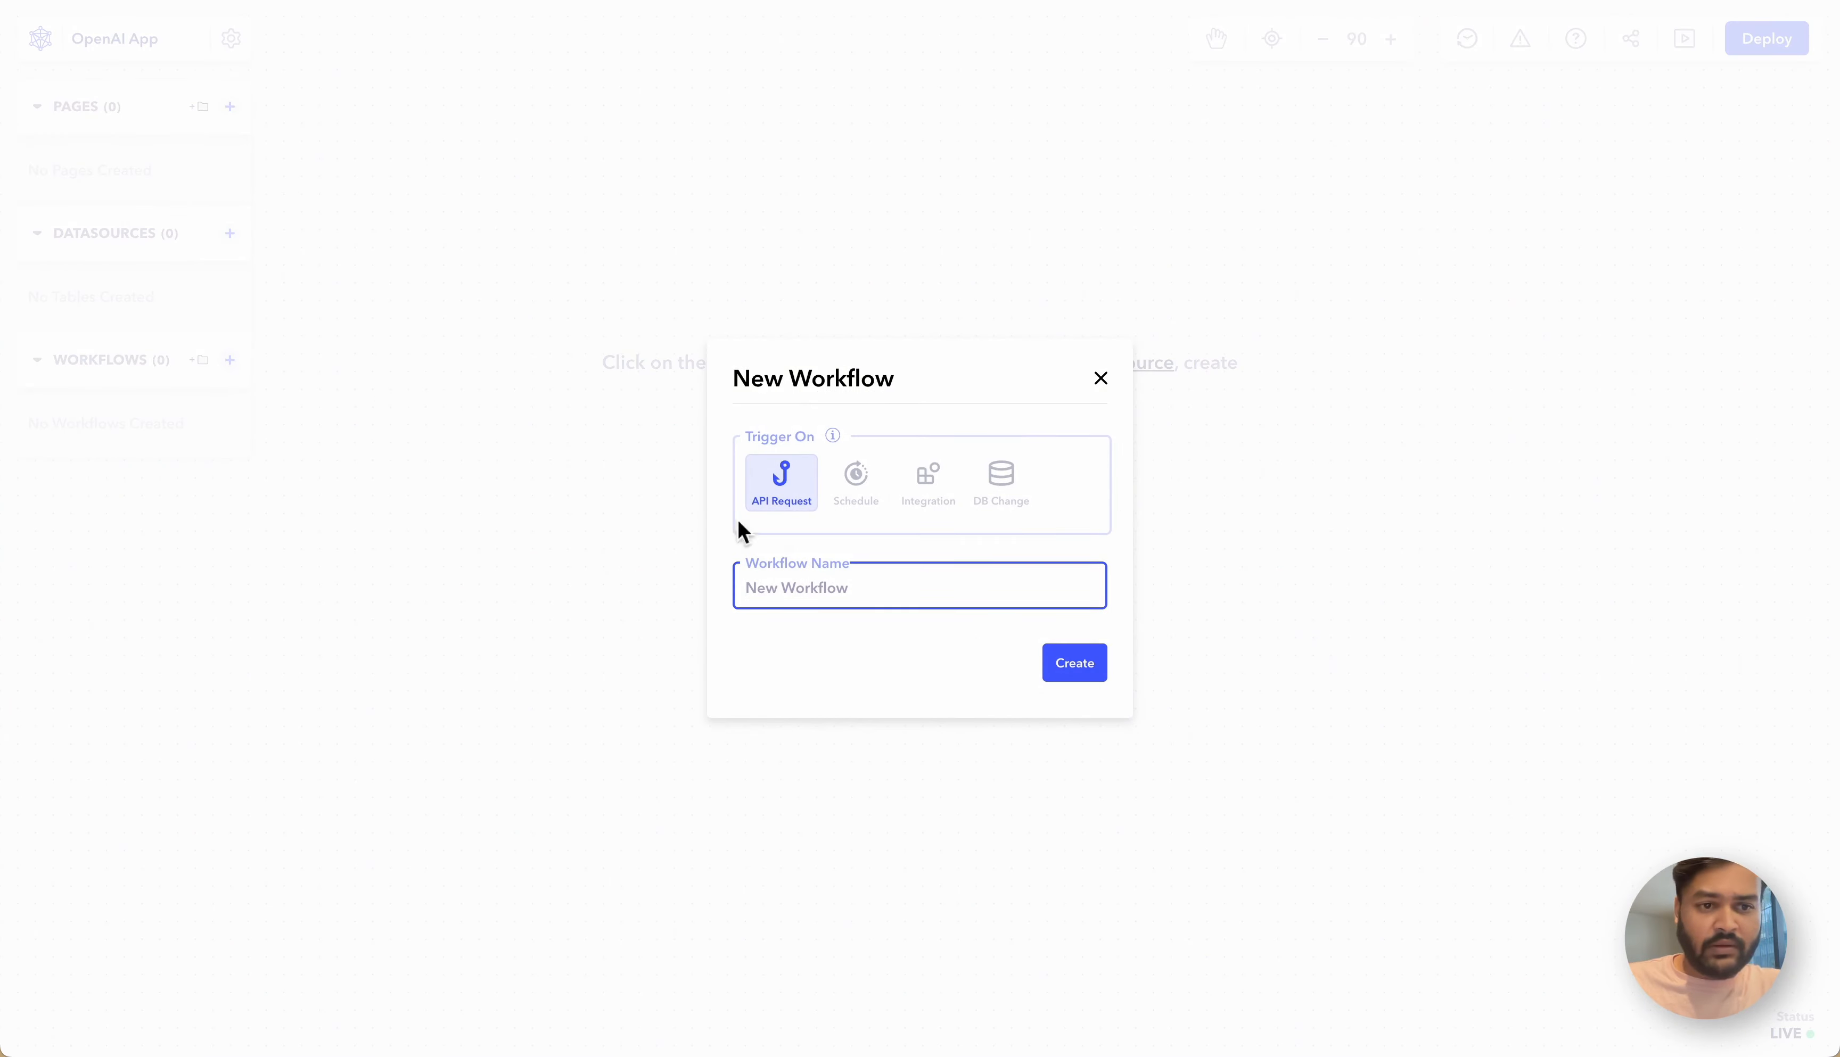
click(374, 376)
click(229, 234)
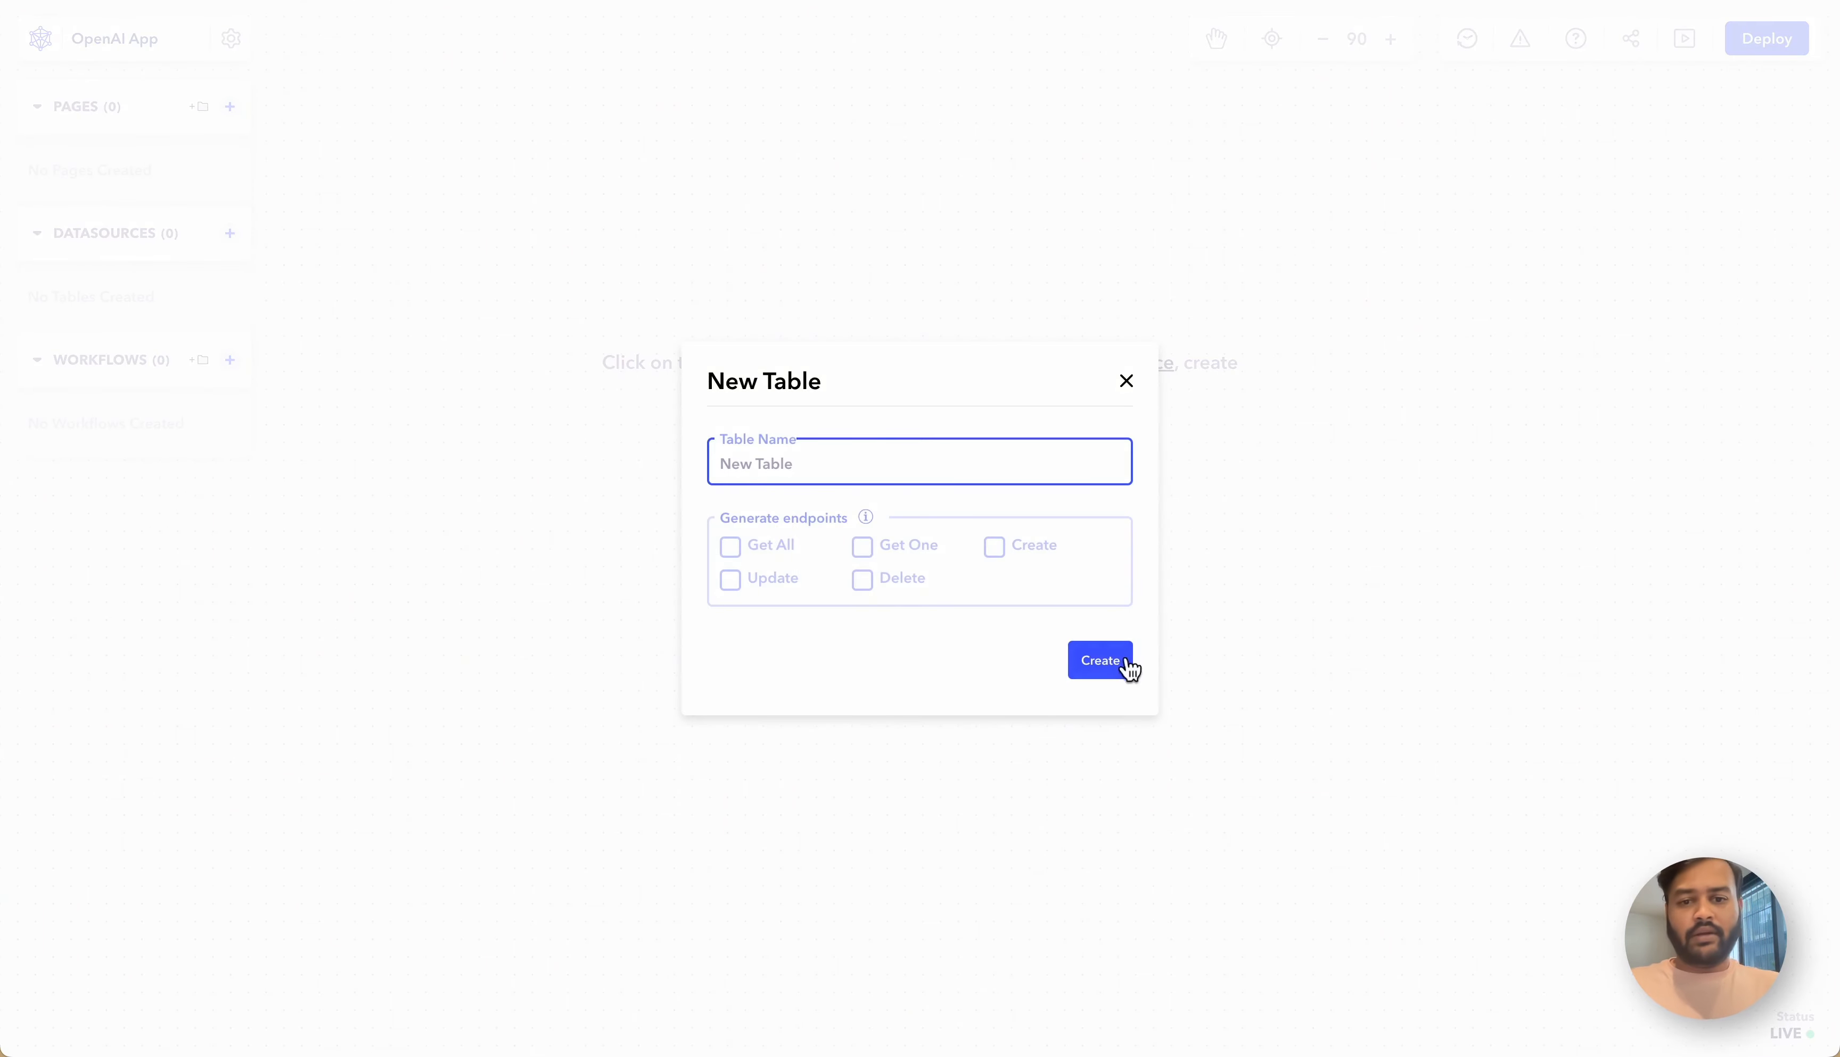
text(Template)
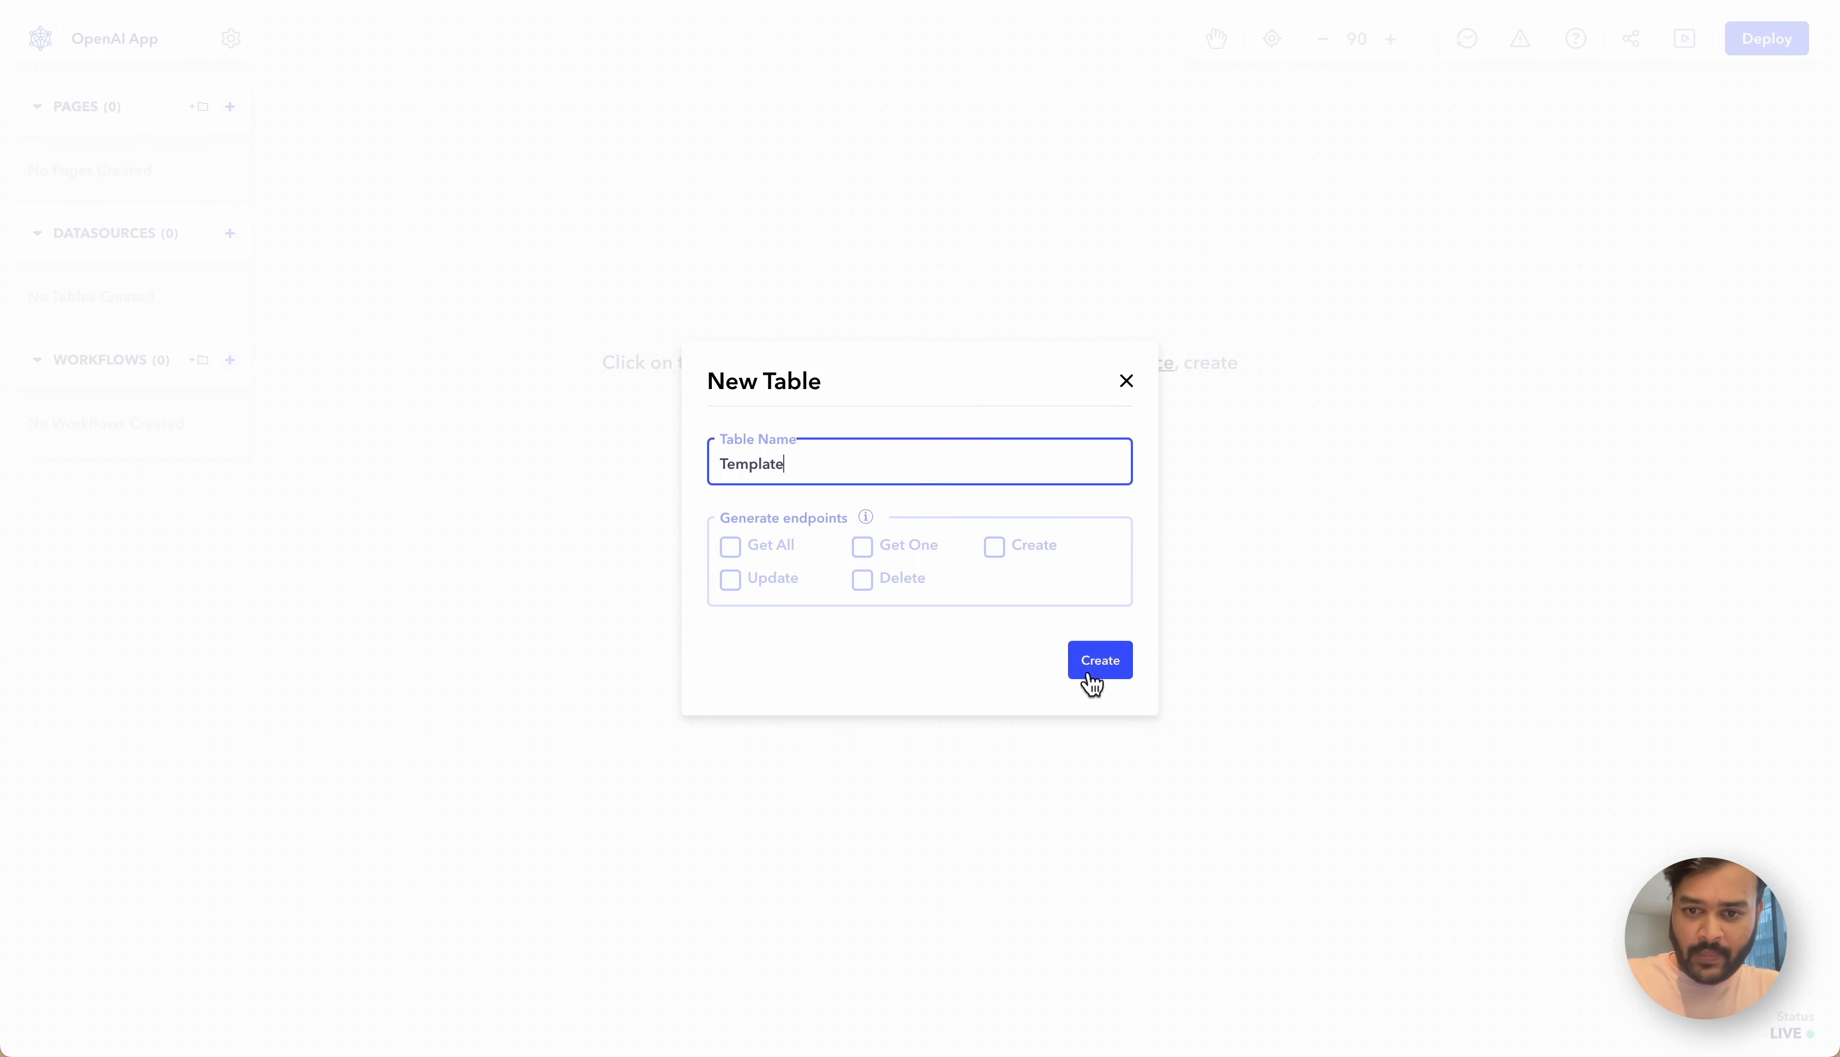
click(1092, 682)
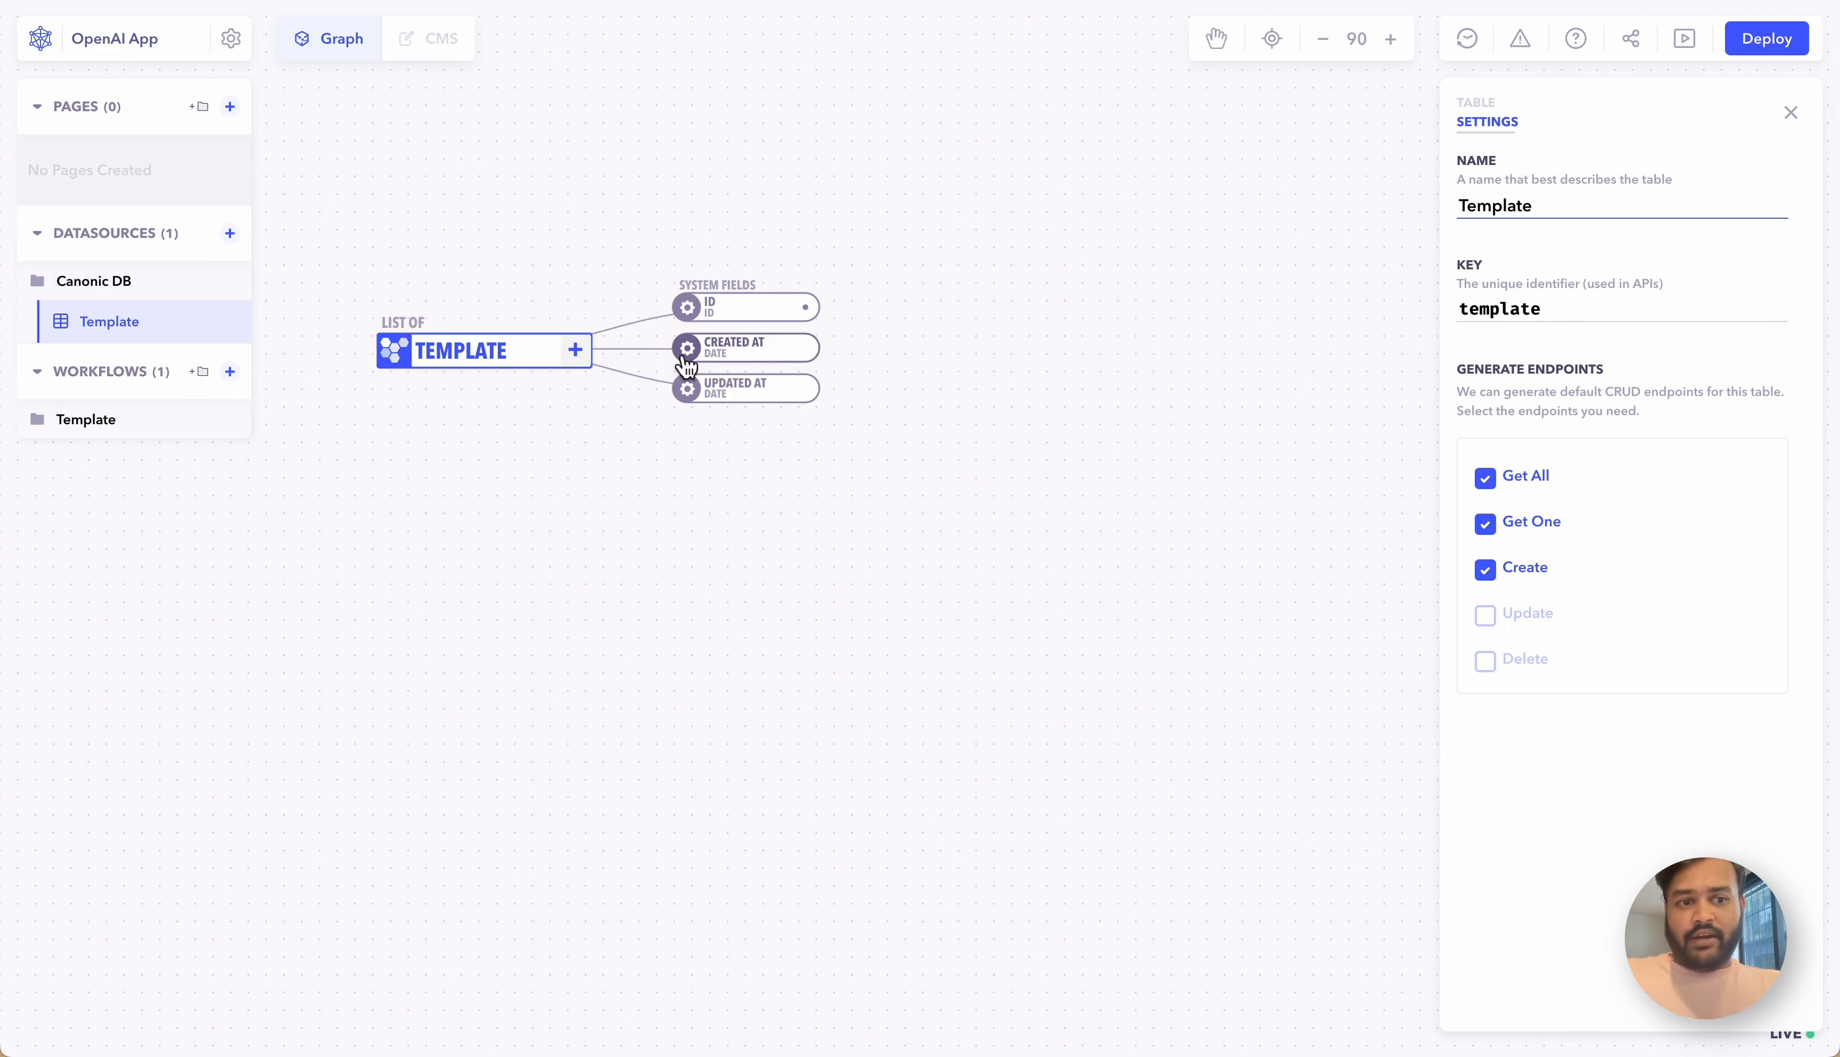
Add an individual text field called Name to the Template table.
click(570, 355)
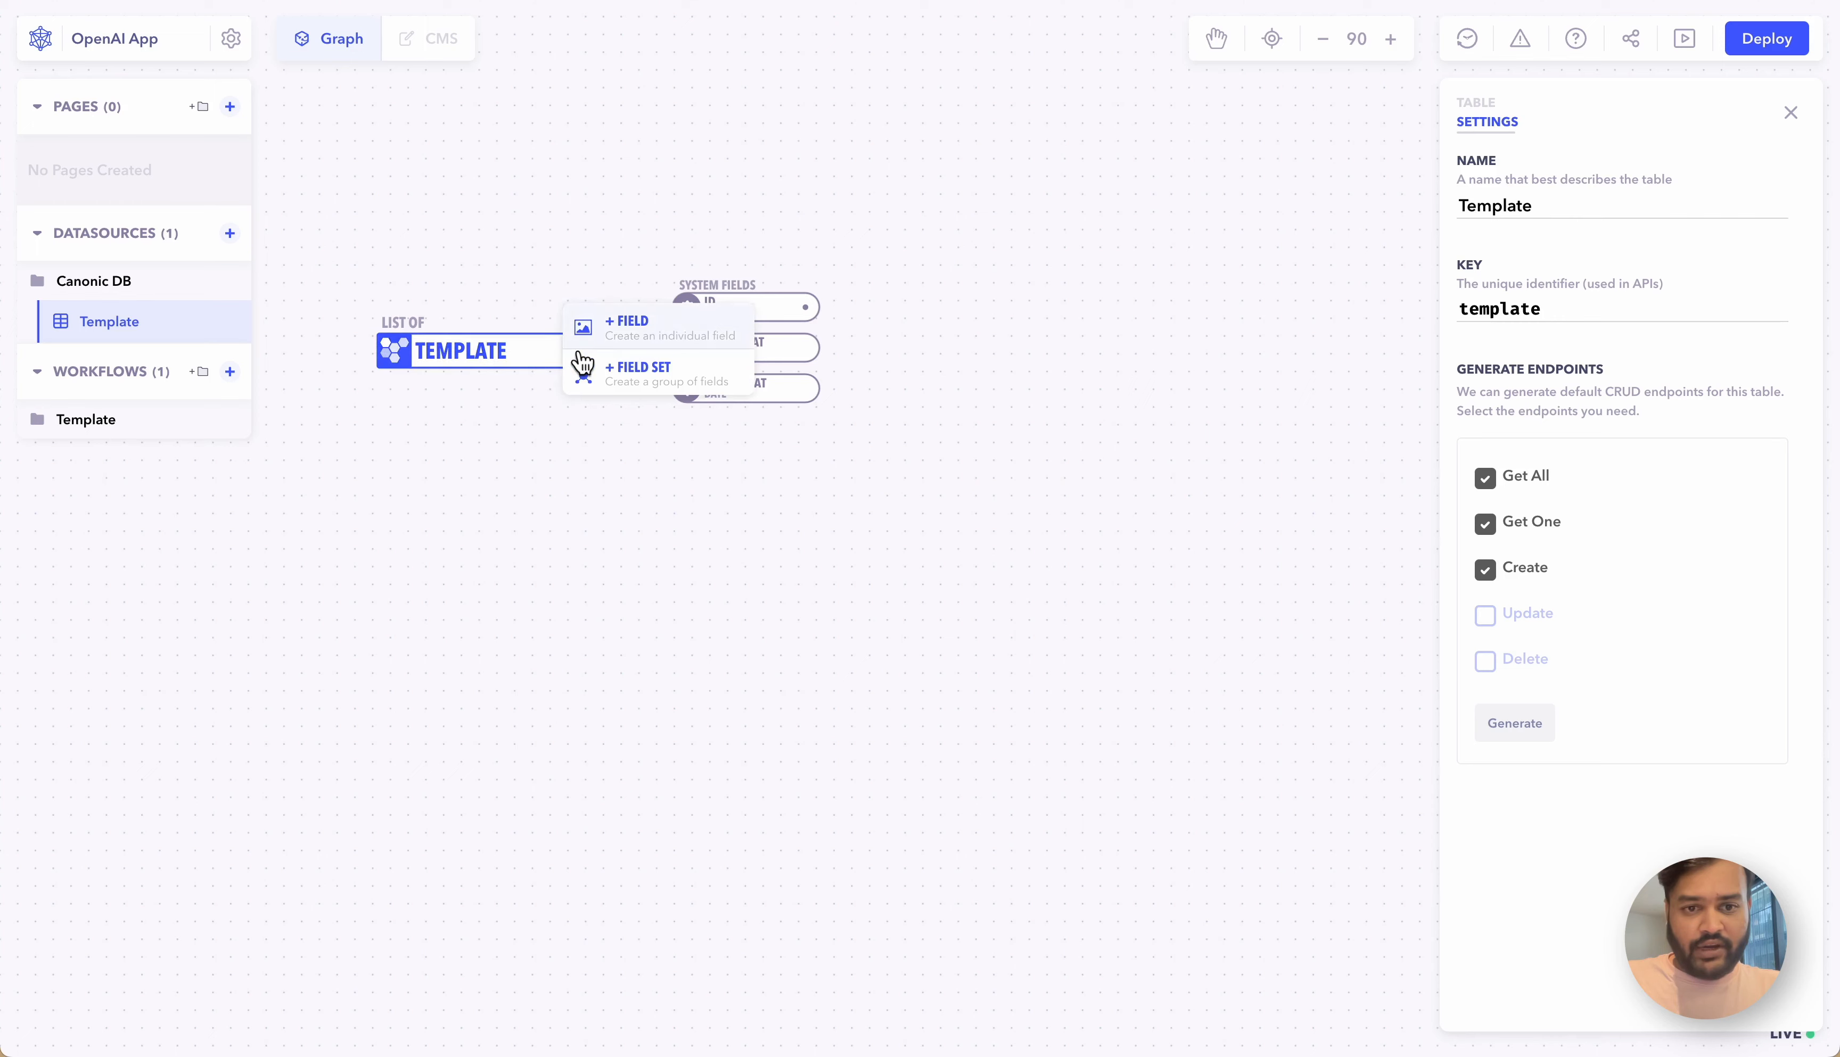
click(636, 336)
text(Name)
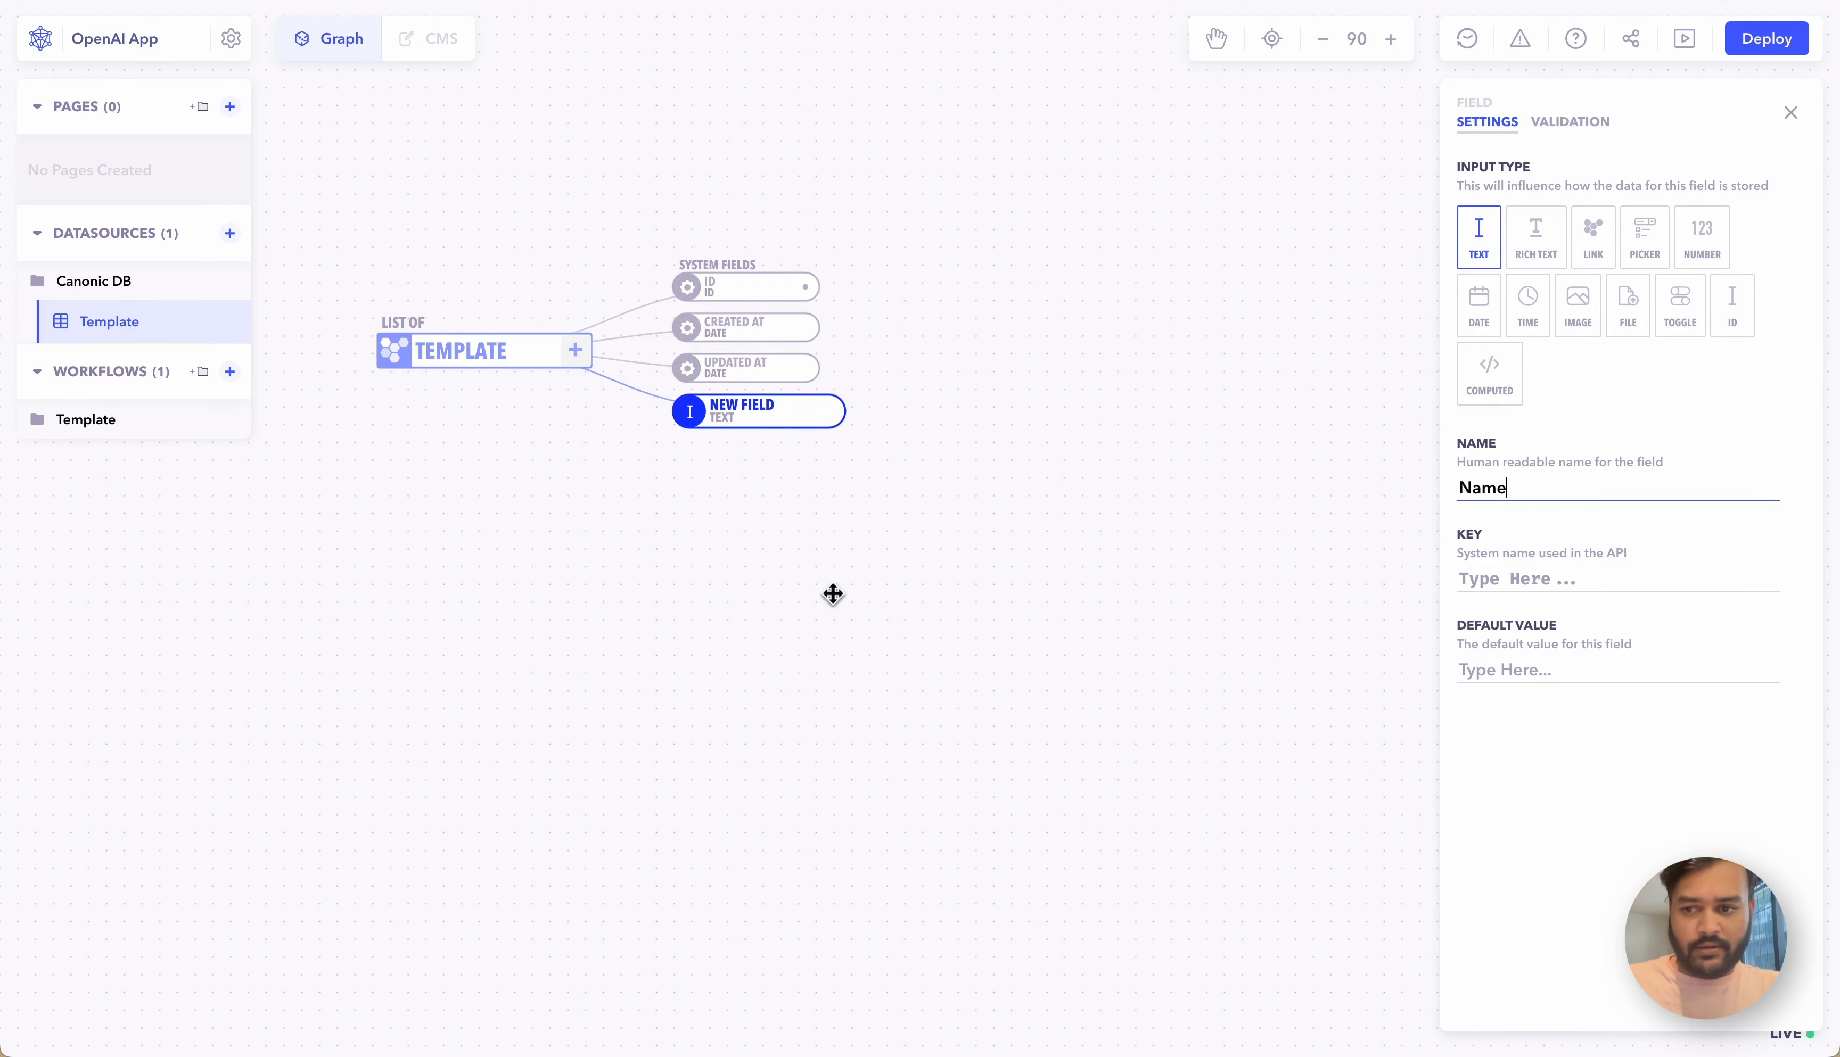
click(863, 717)
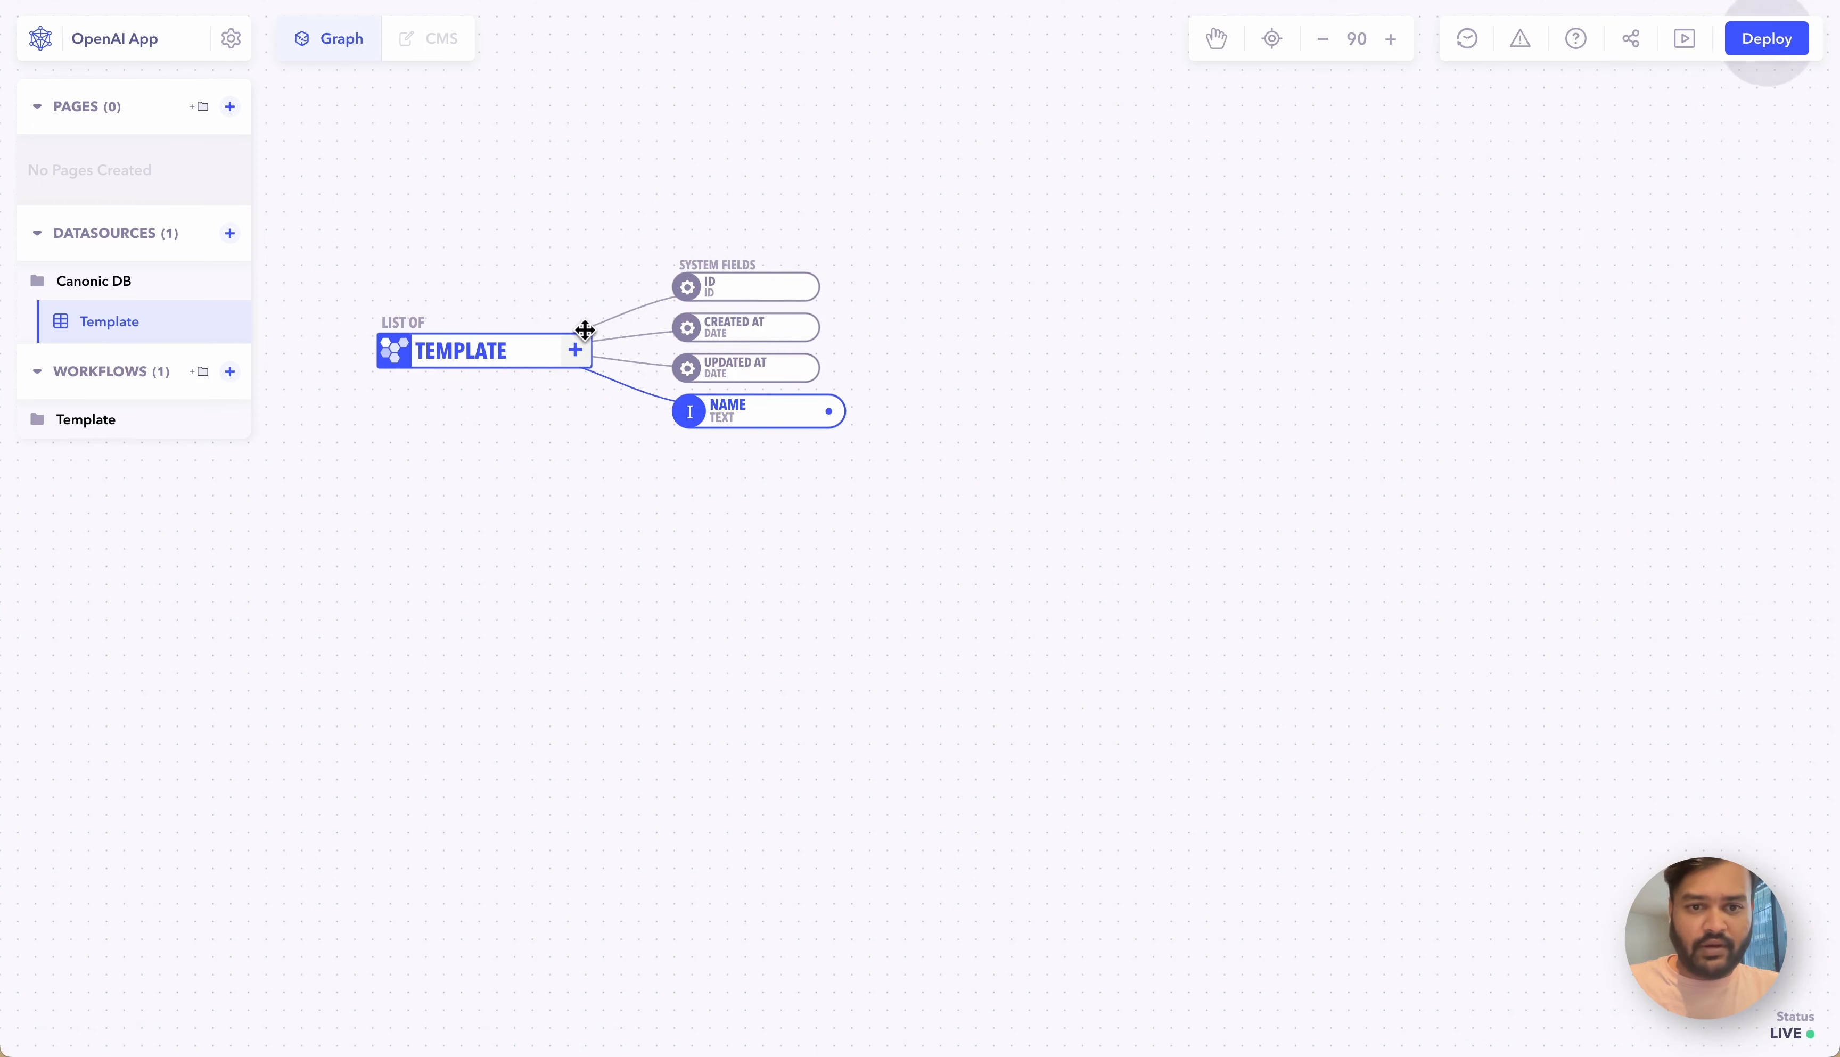
Add a second individual text field called Prompt to the Template table.
click(593, 357)
click(694, 324)
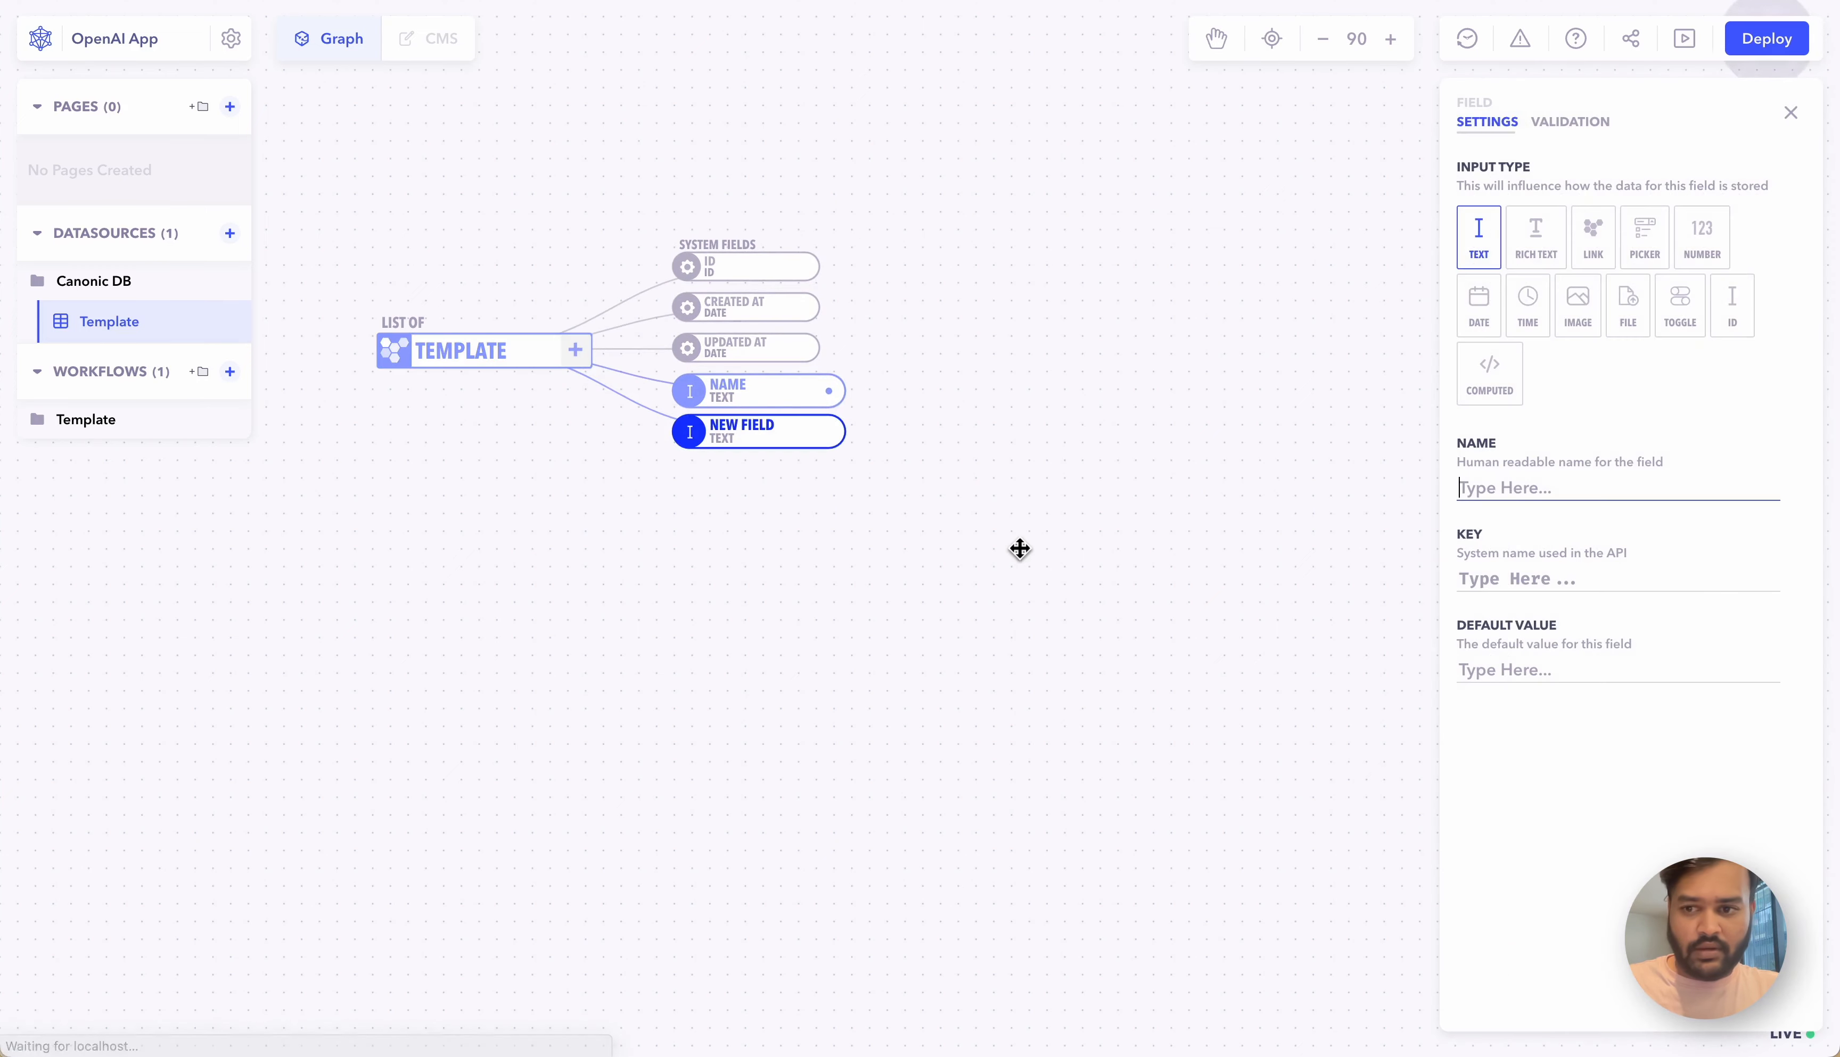
text(Prmmpt)
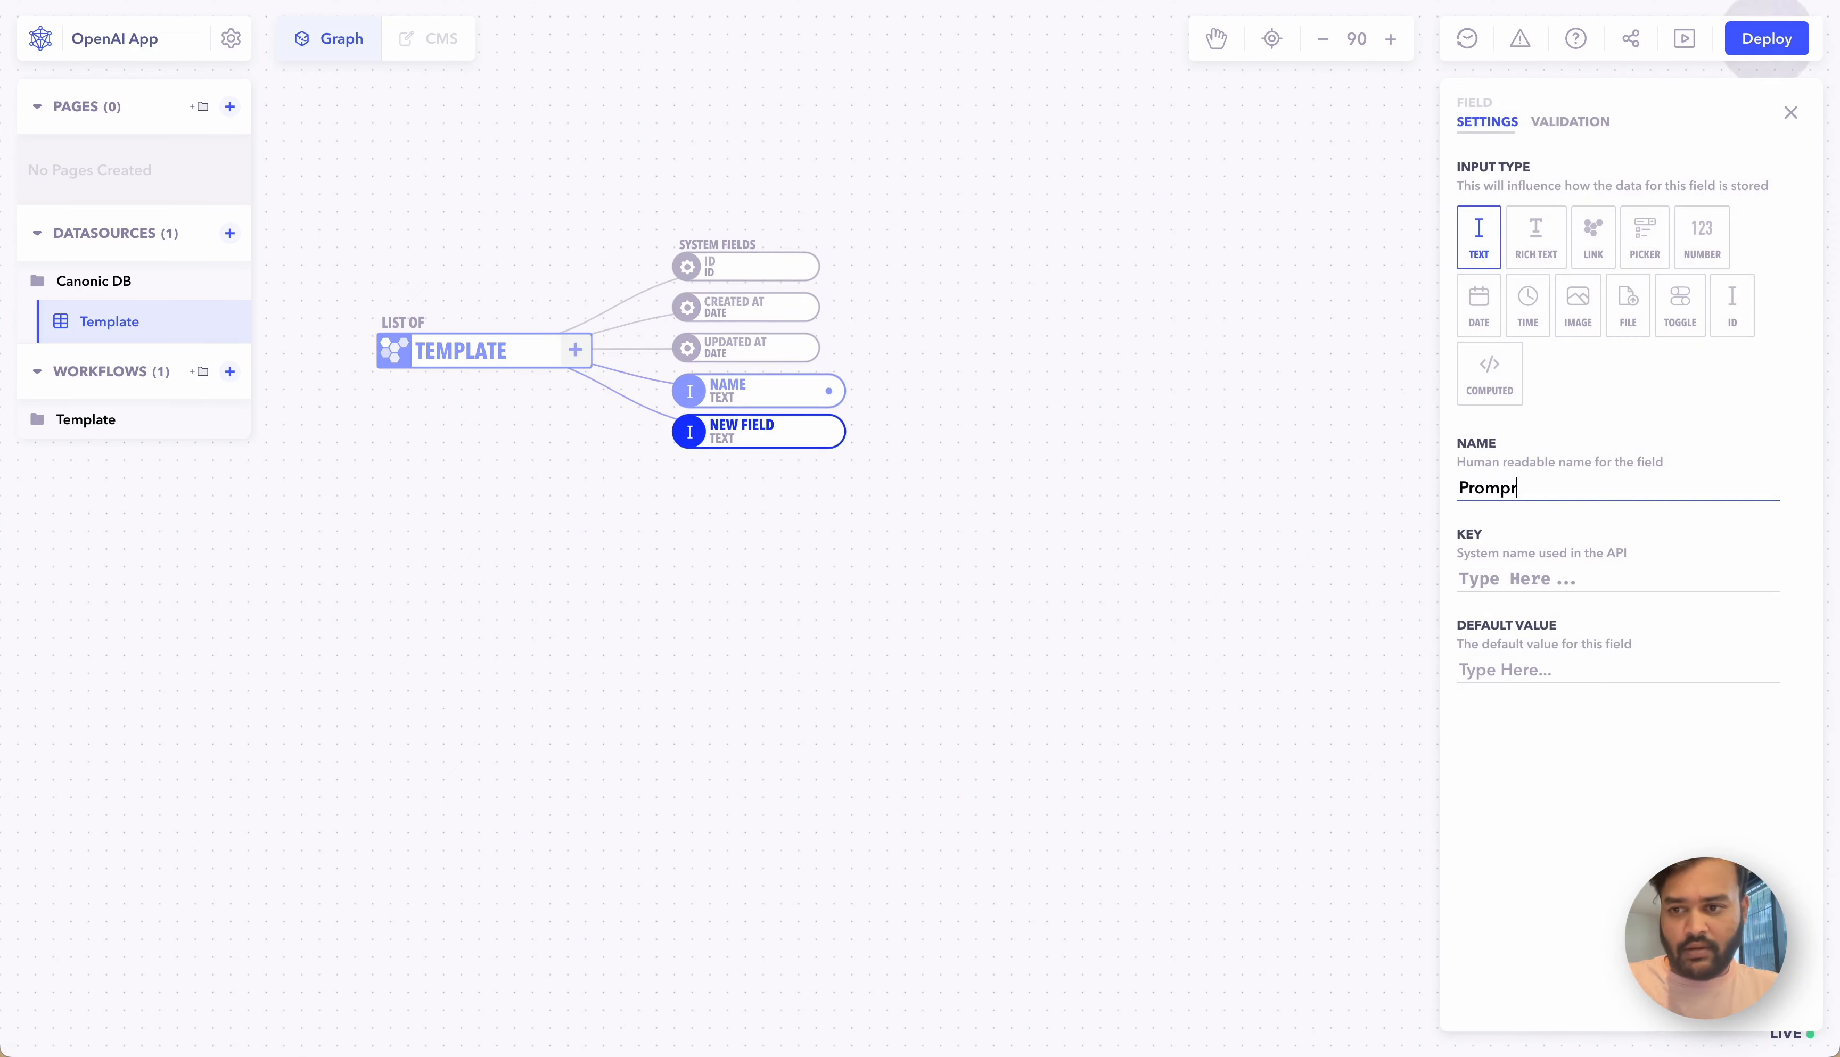
click(859, 722)
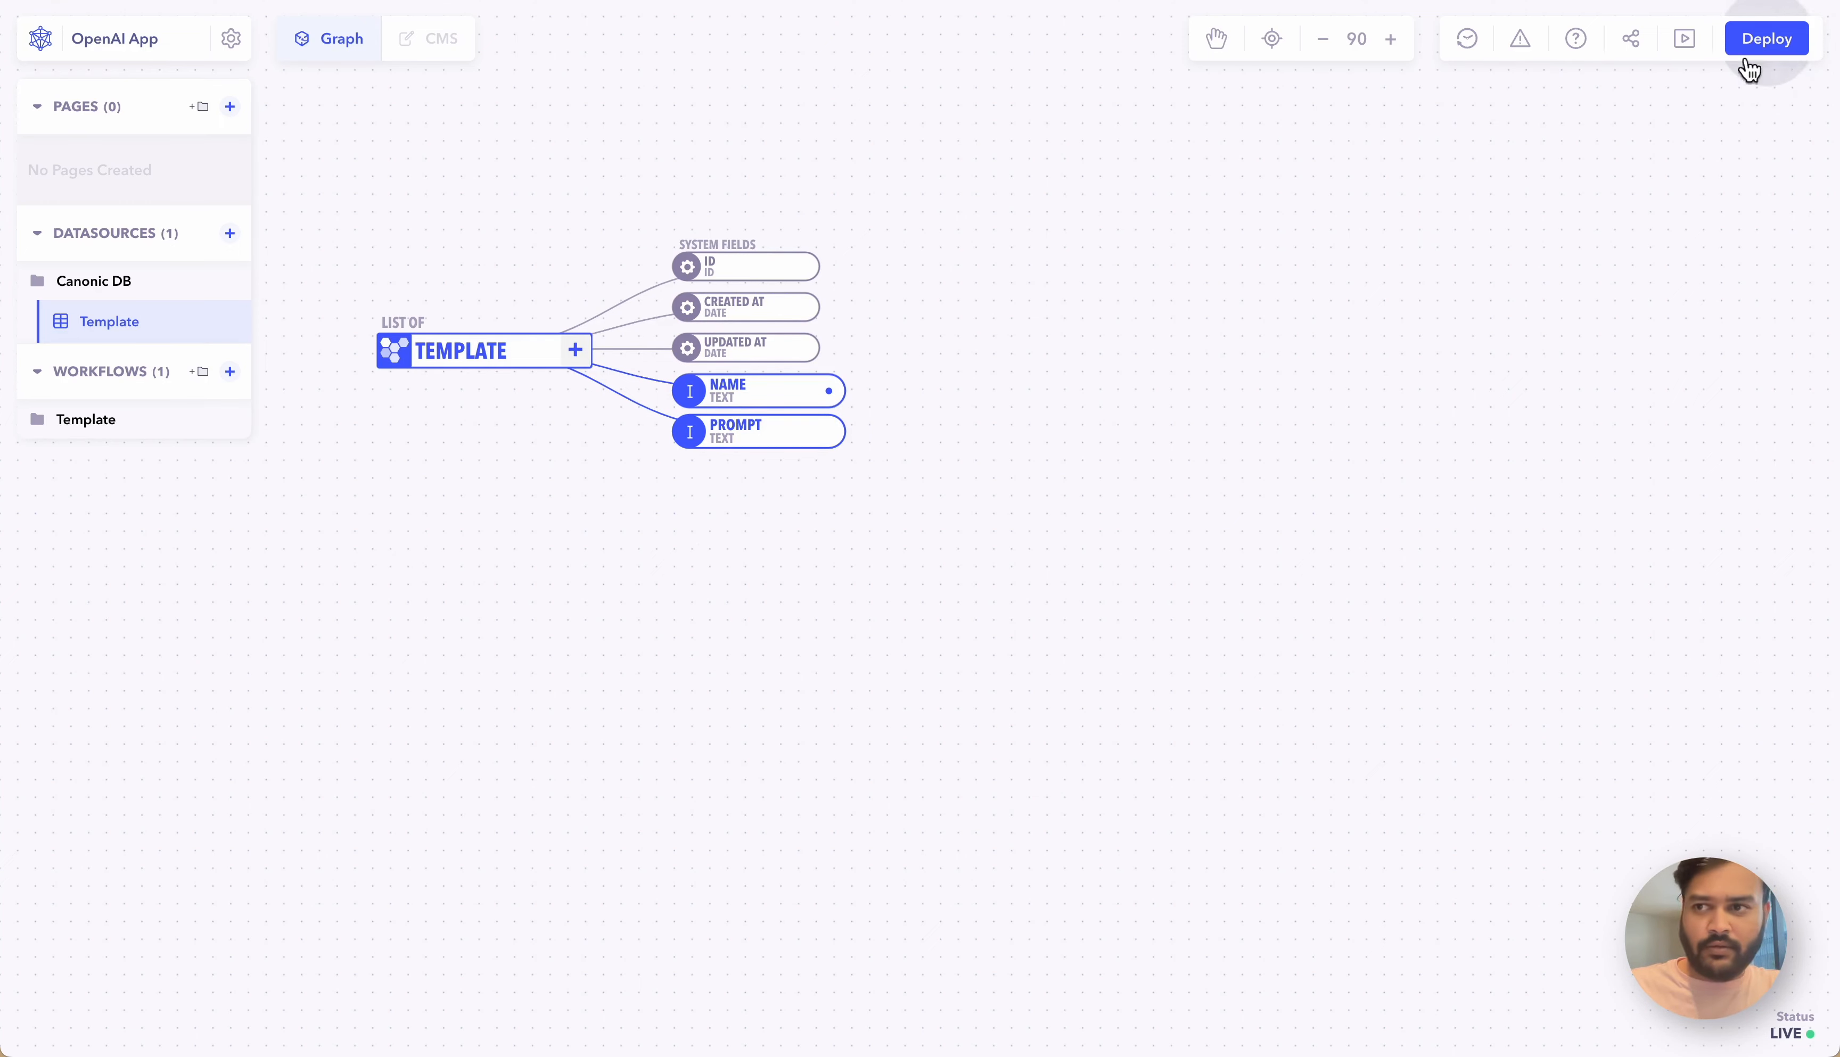
Deploy the app with the Template table and dismiss the deployment dialog.
click(1764, 52)
click(729, 712)
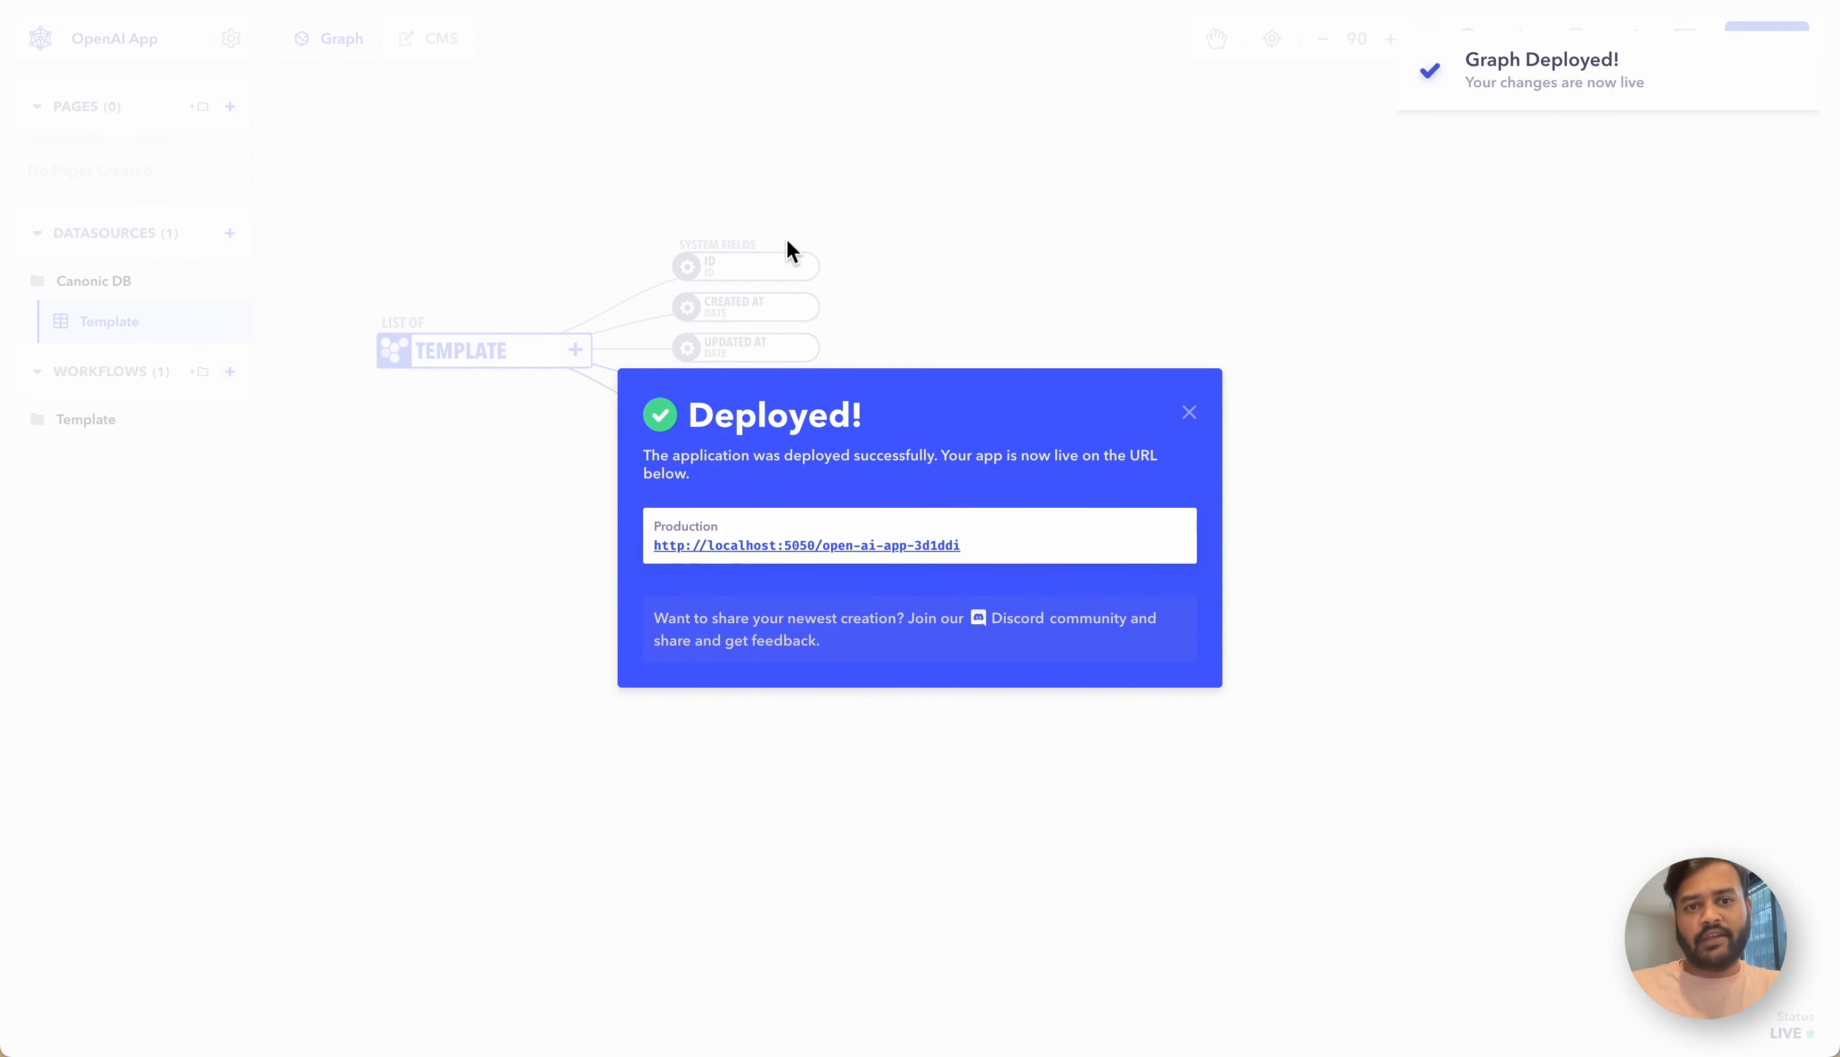
click(698, 278)
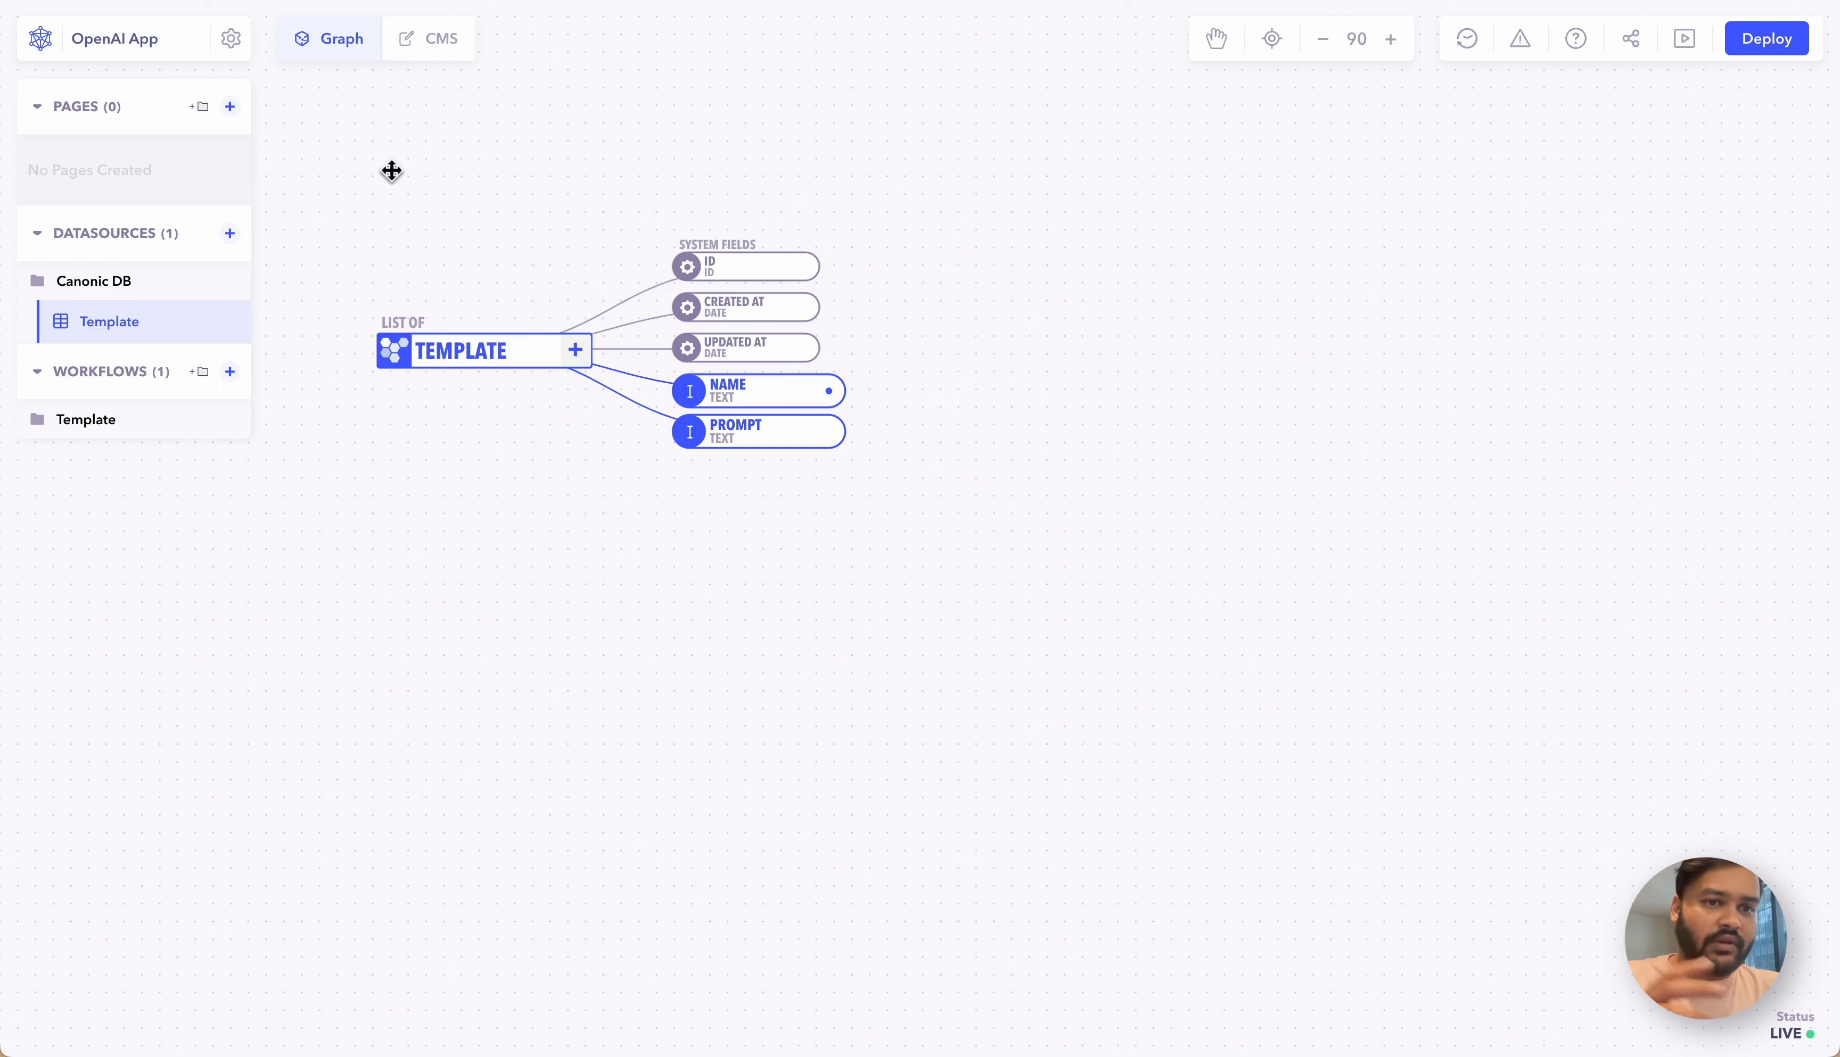
Create a CMS entry in the Template table with name "Sample" and prompt "Speak like a pirate".
click(431, 54)
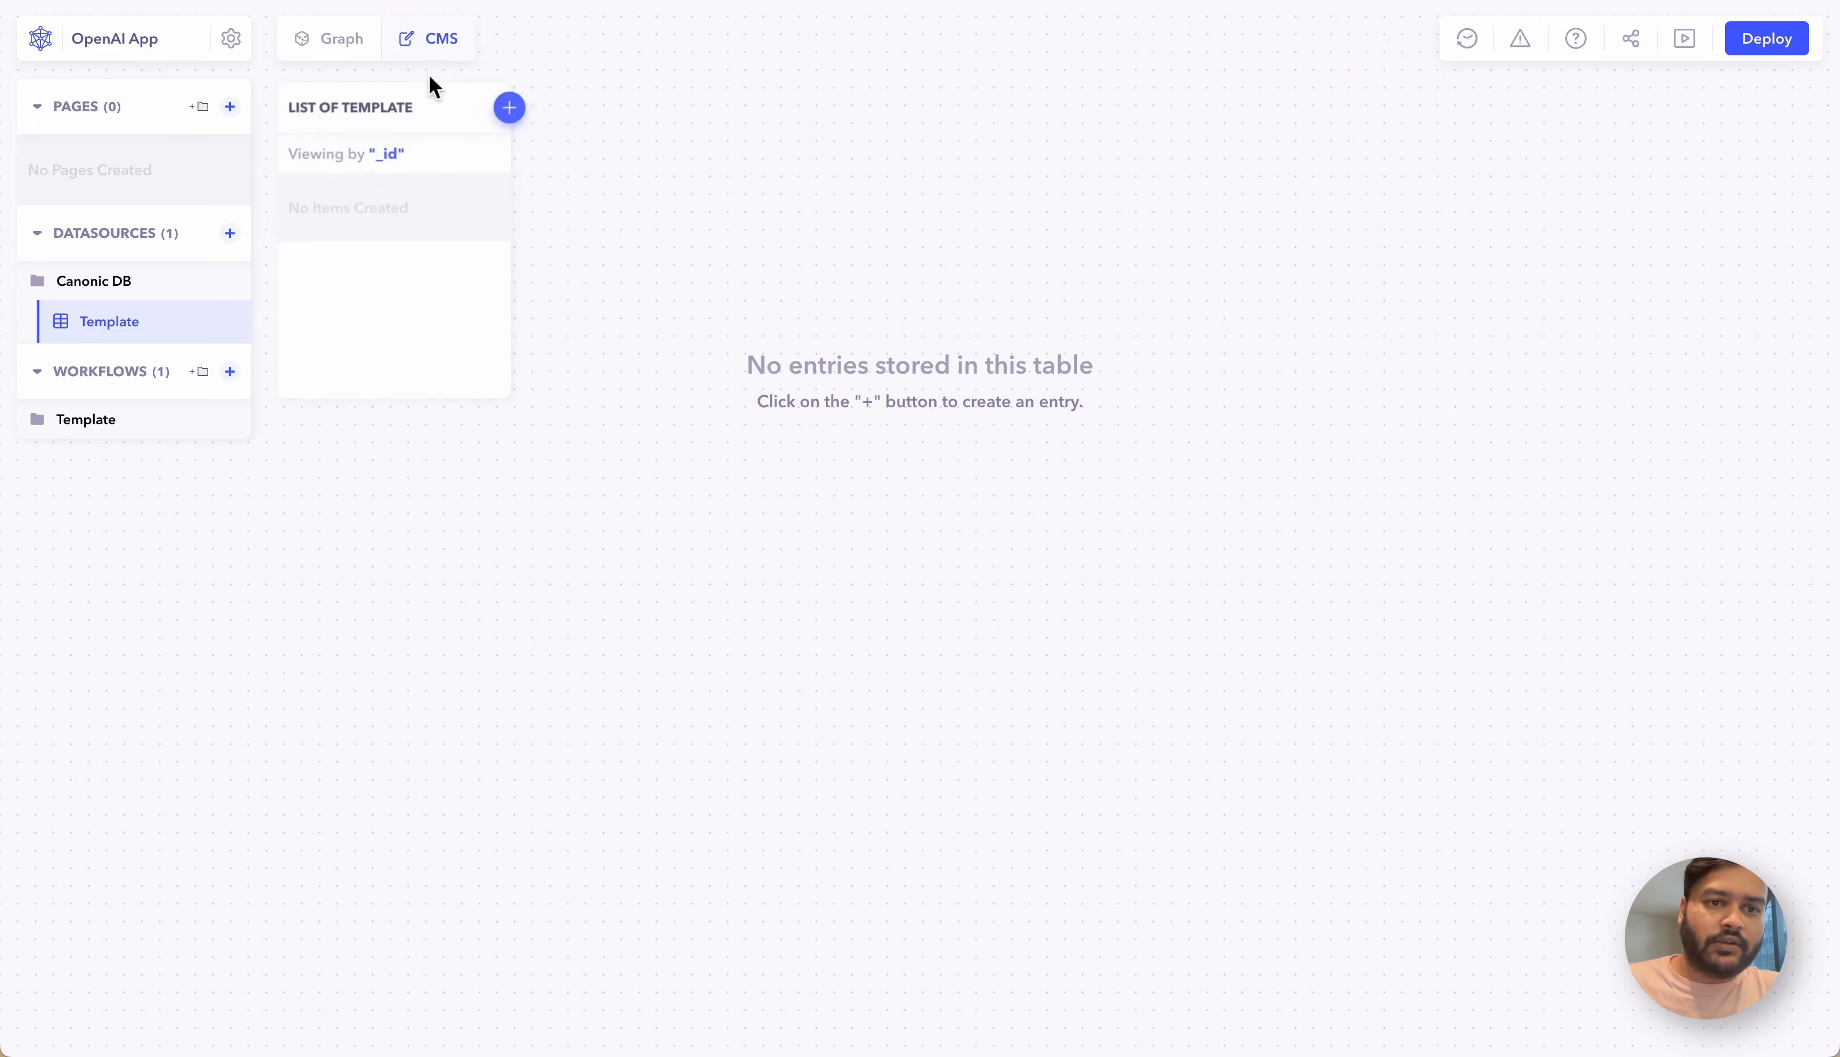
click(512, 106)
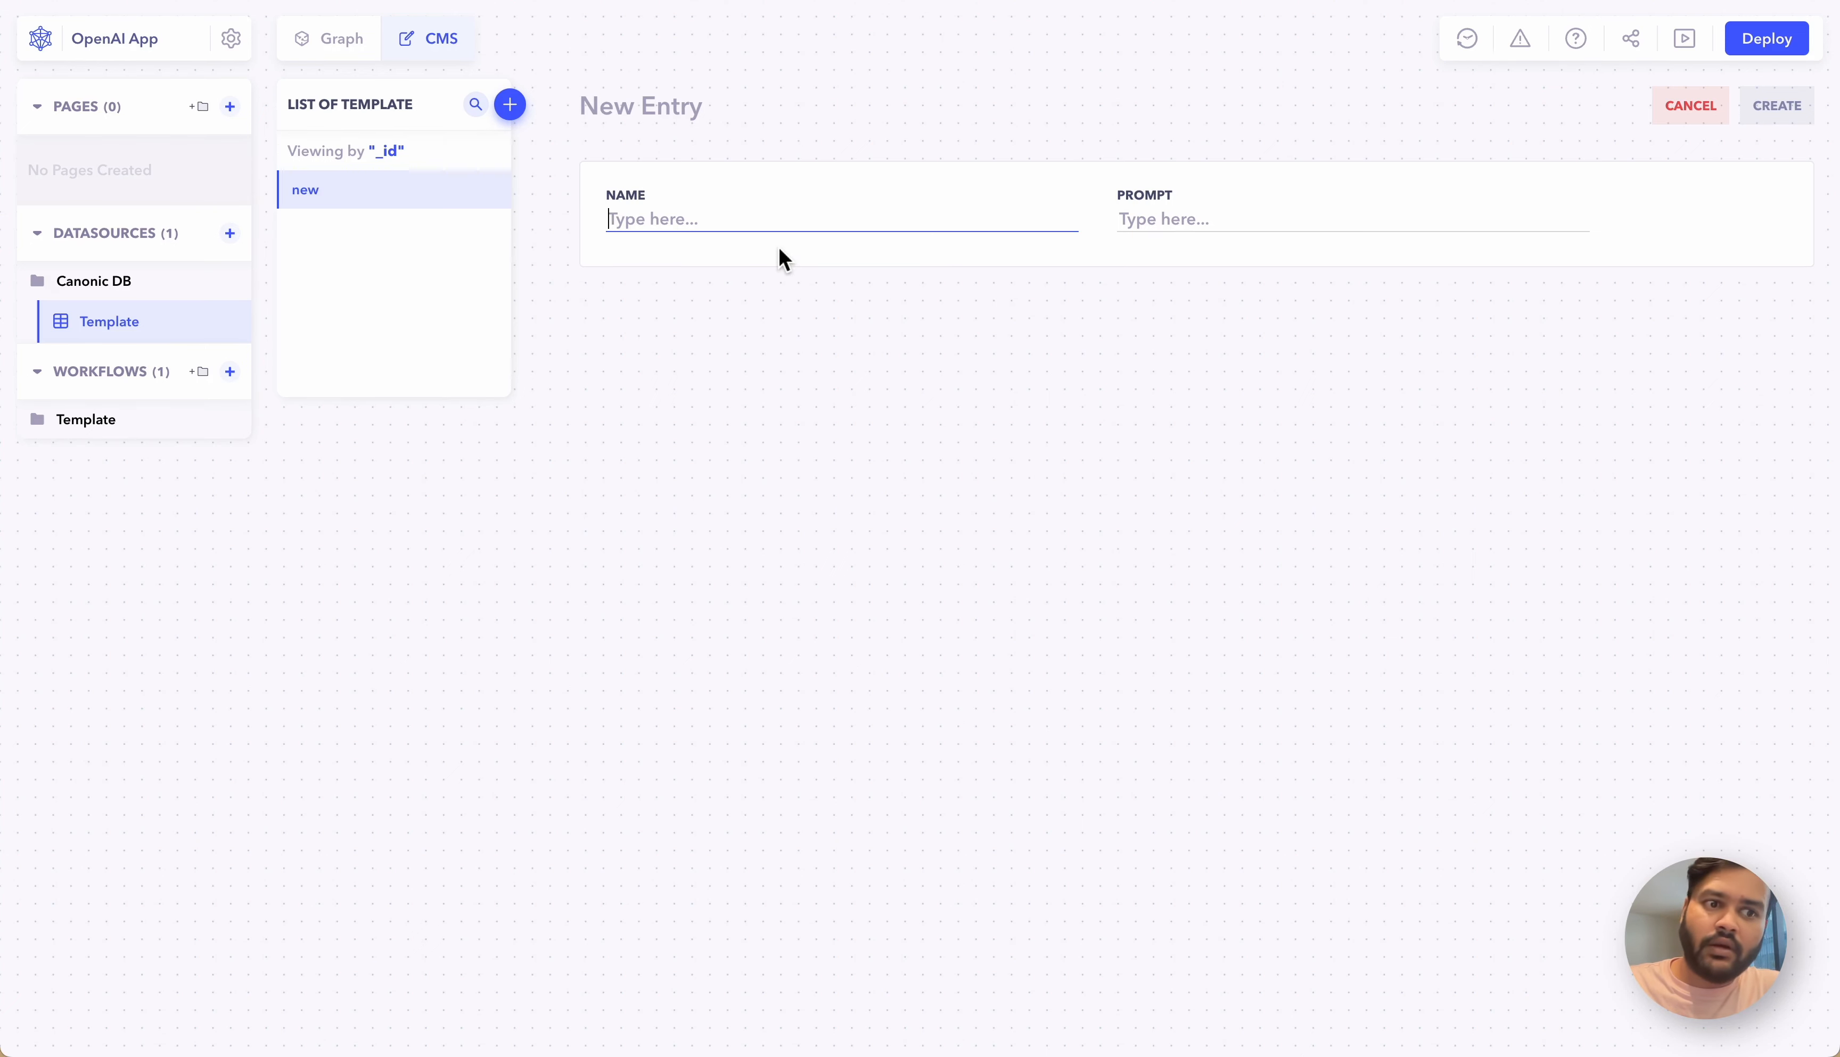
text(Sample)
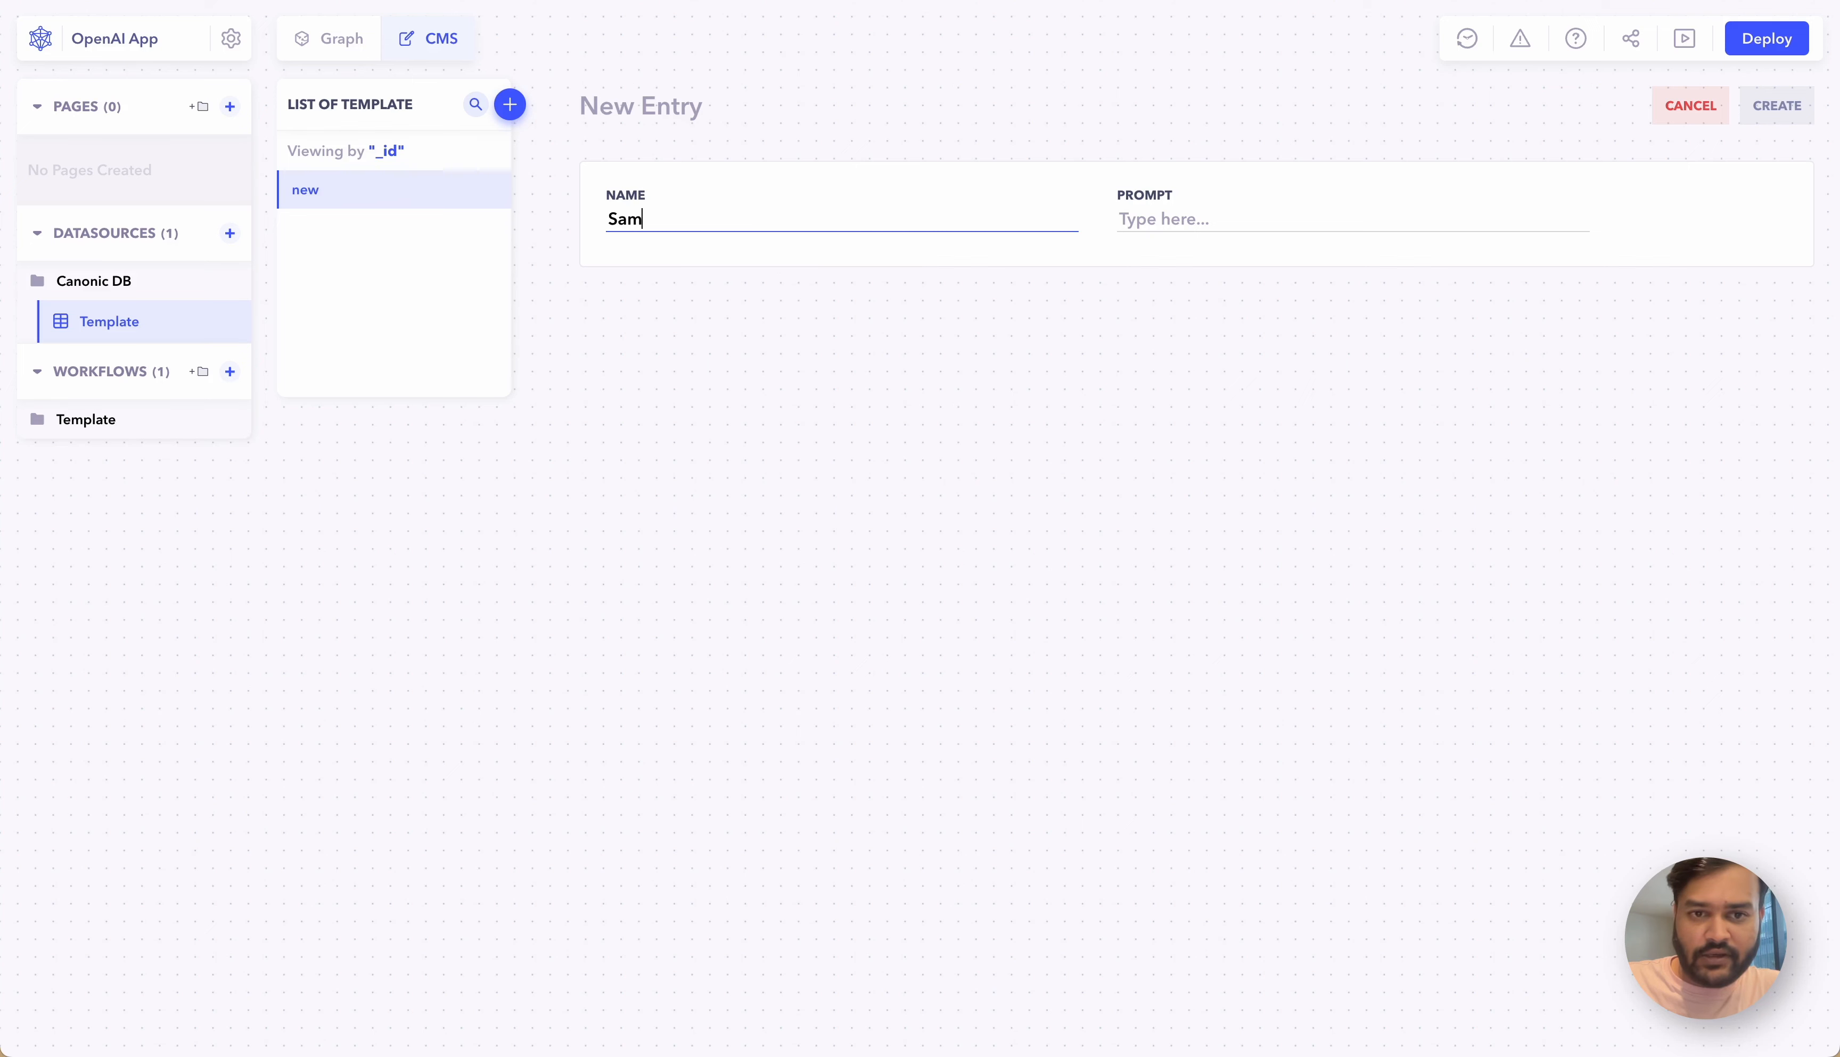
click(1171, 213)
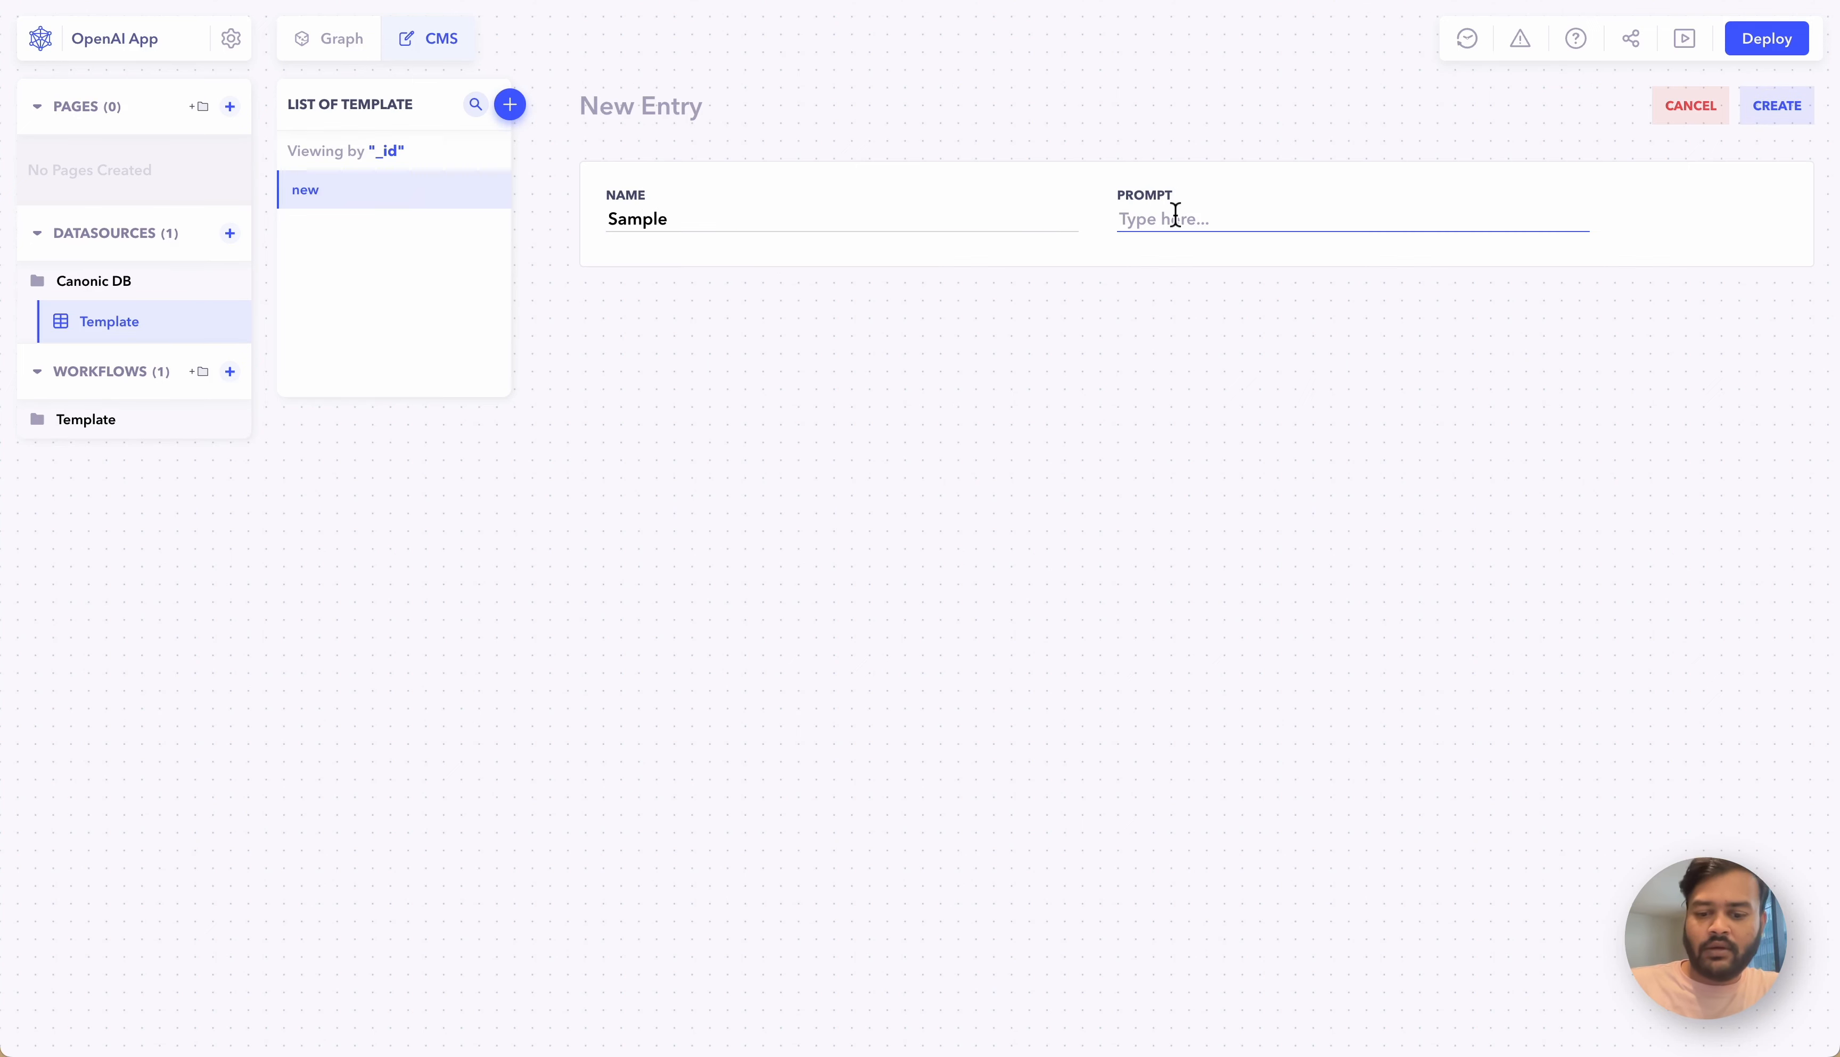
text(Speak like a pirate)
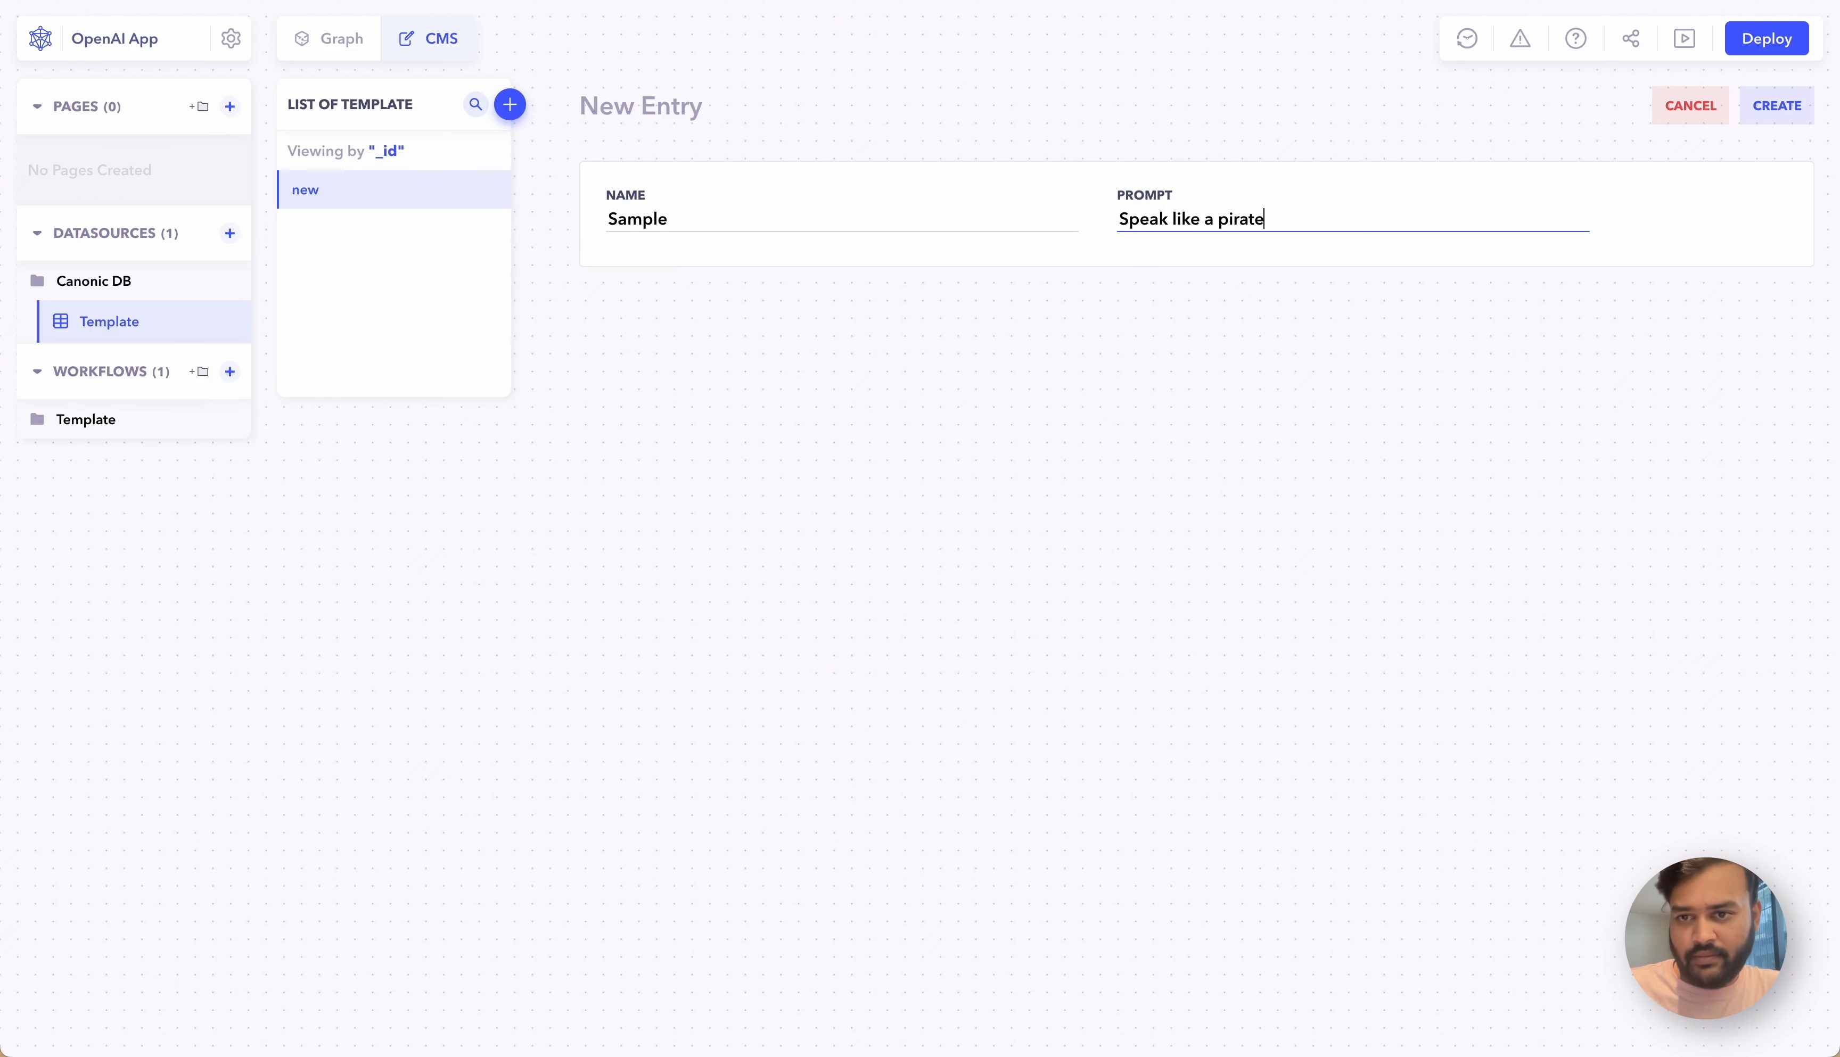
click(1776, 107)
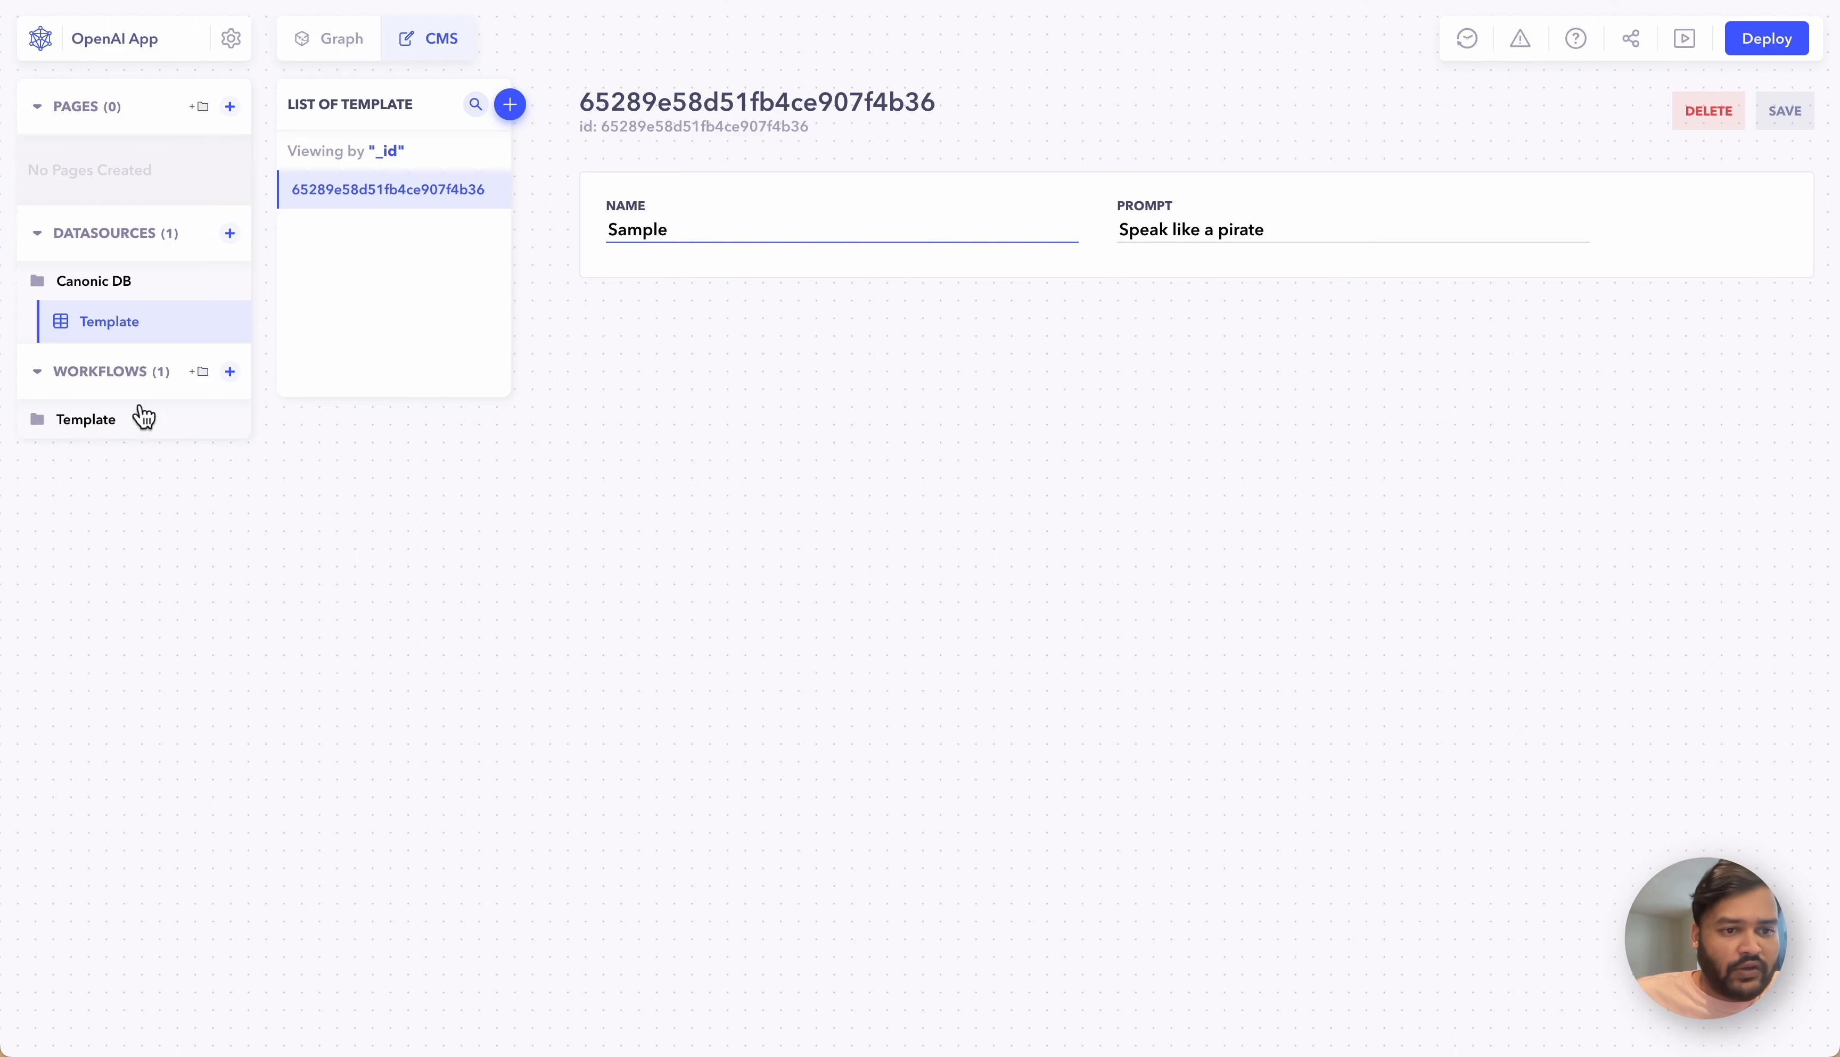
Create a workflow named "OpenAI Request" that triggers on an API request.
click(230, 372)
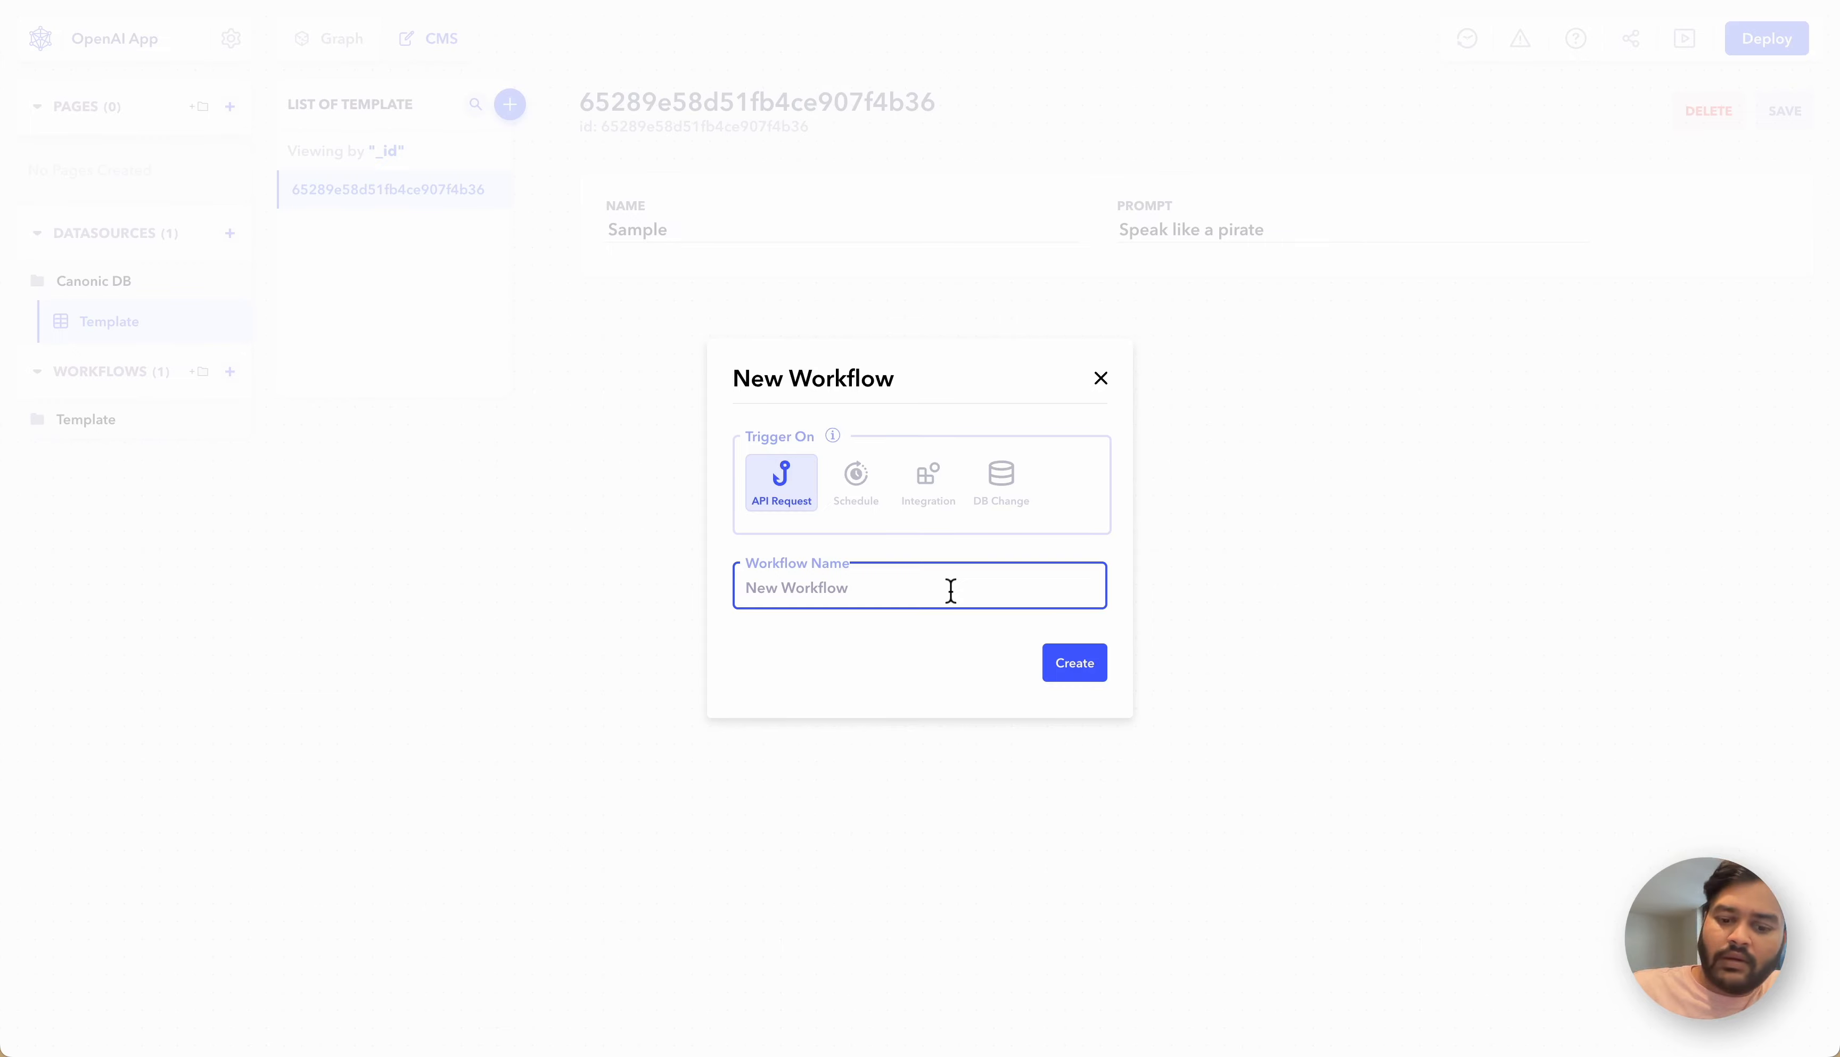
text(OpenAI Request)
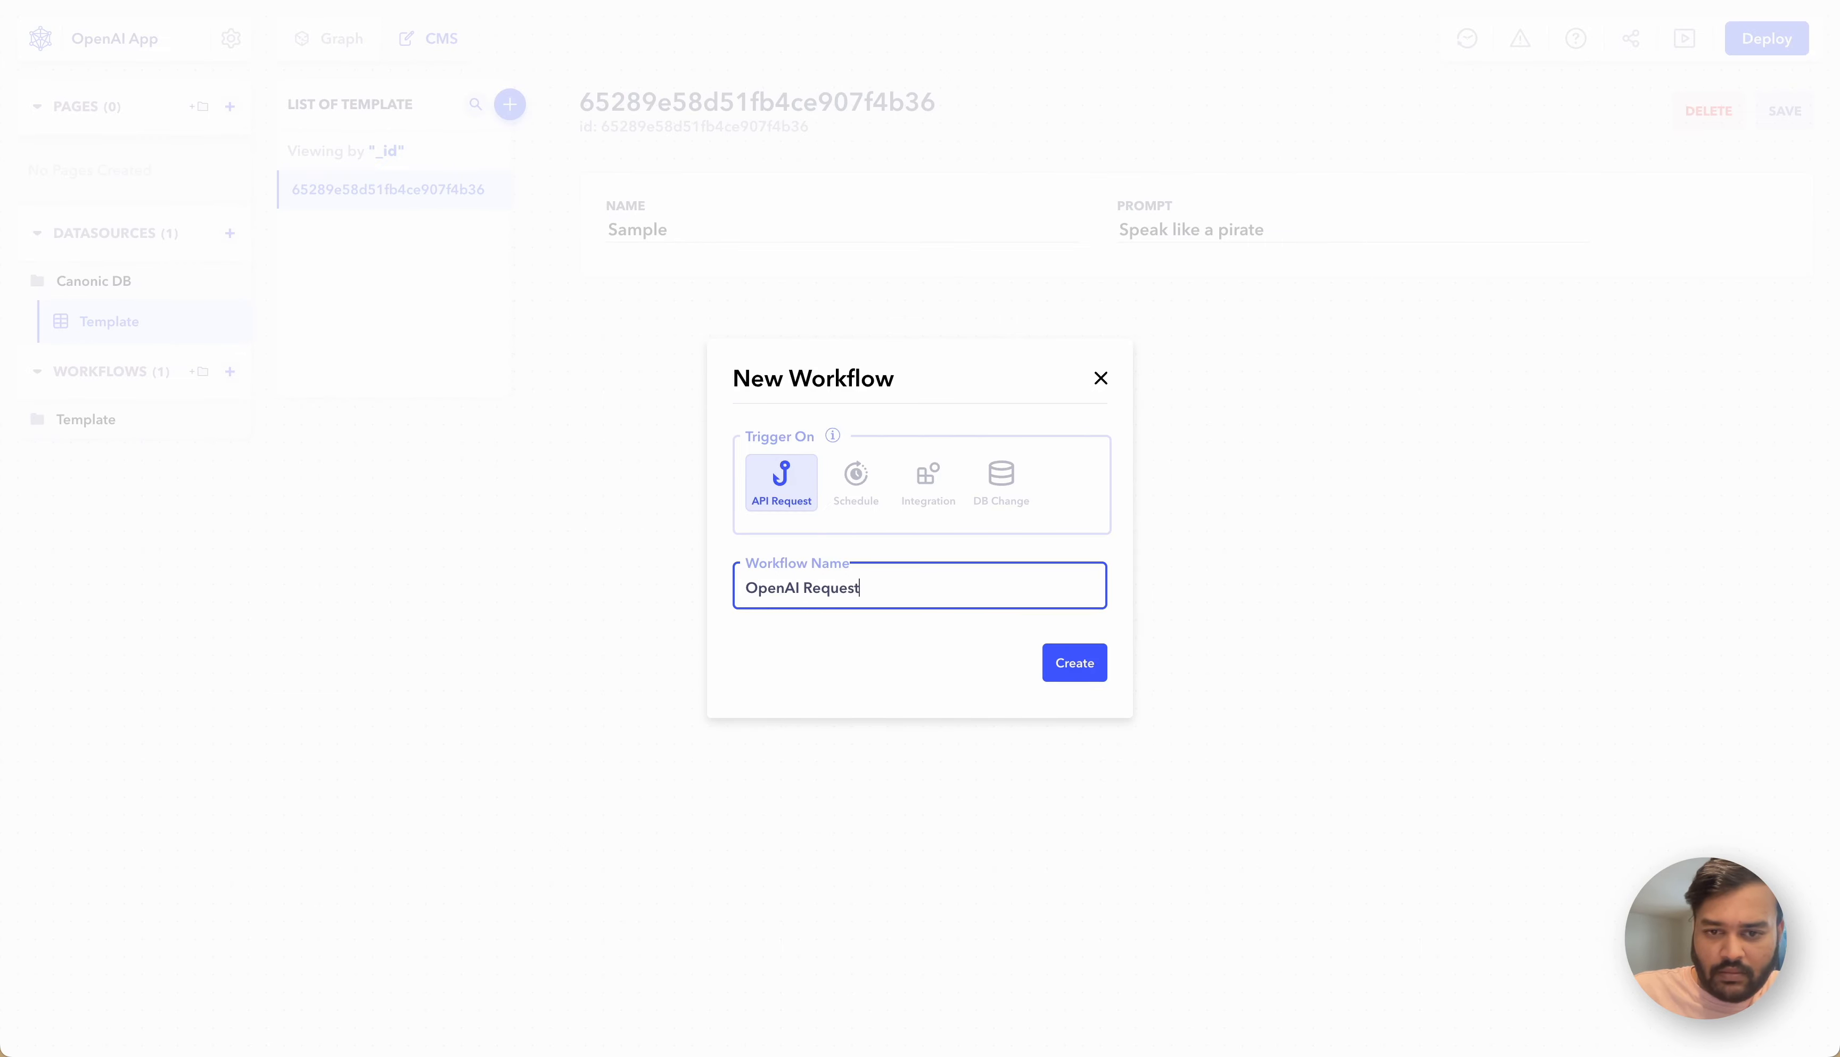
click(1086, 685)
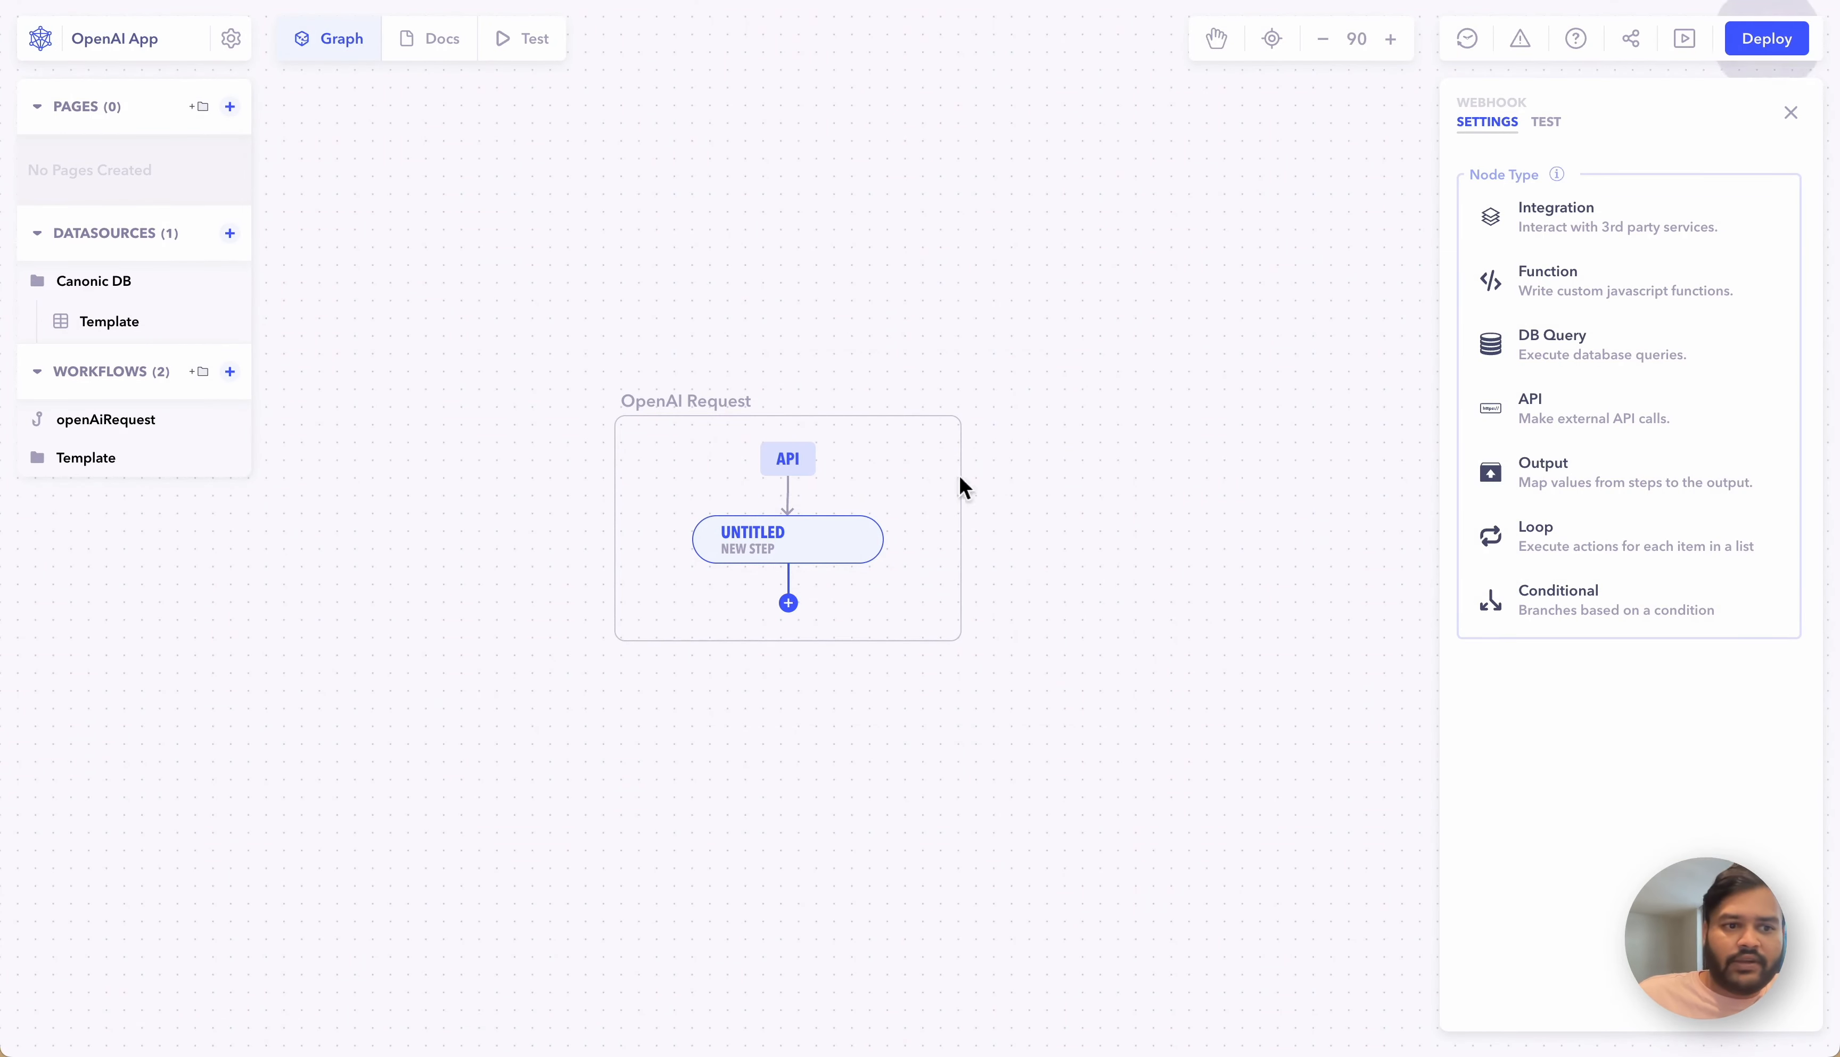
Make the workflow's untitled step a Function node named "Query Templates".
drag(901, 653, 837, 597)
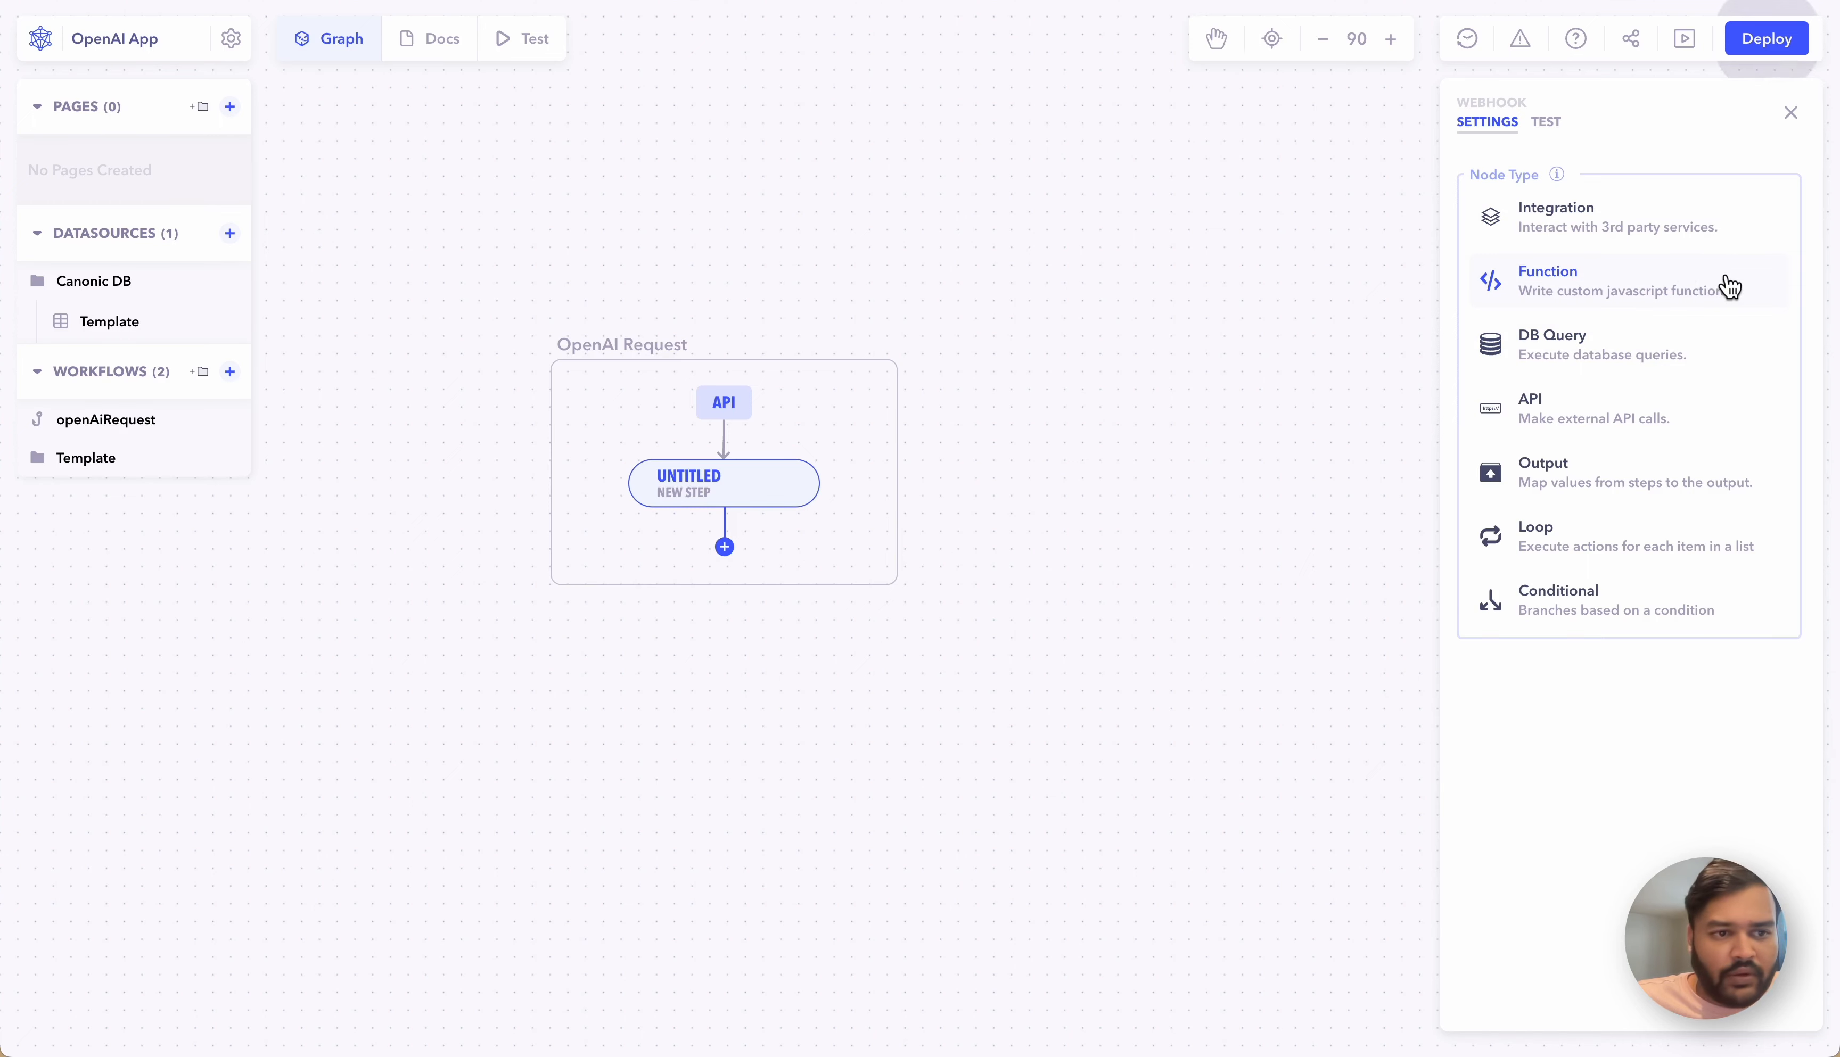
click(1708, 293)
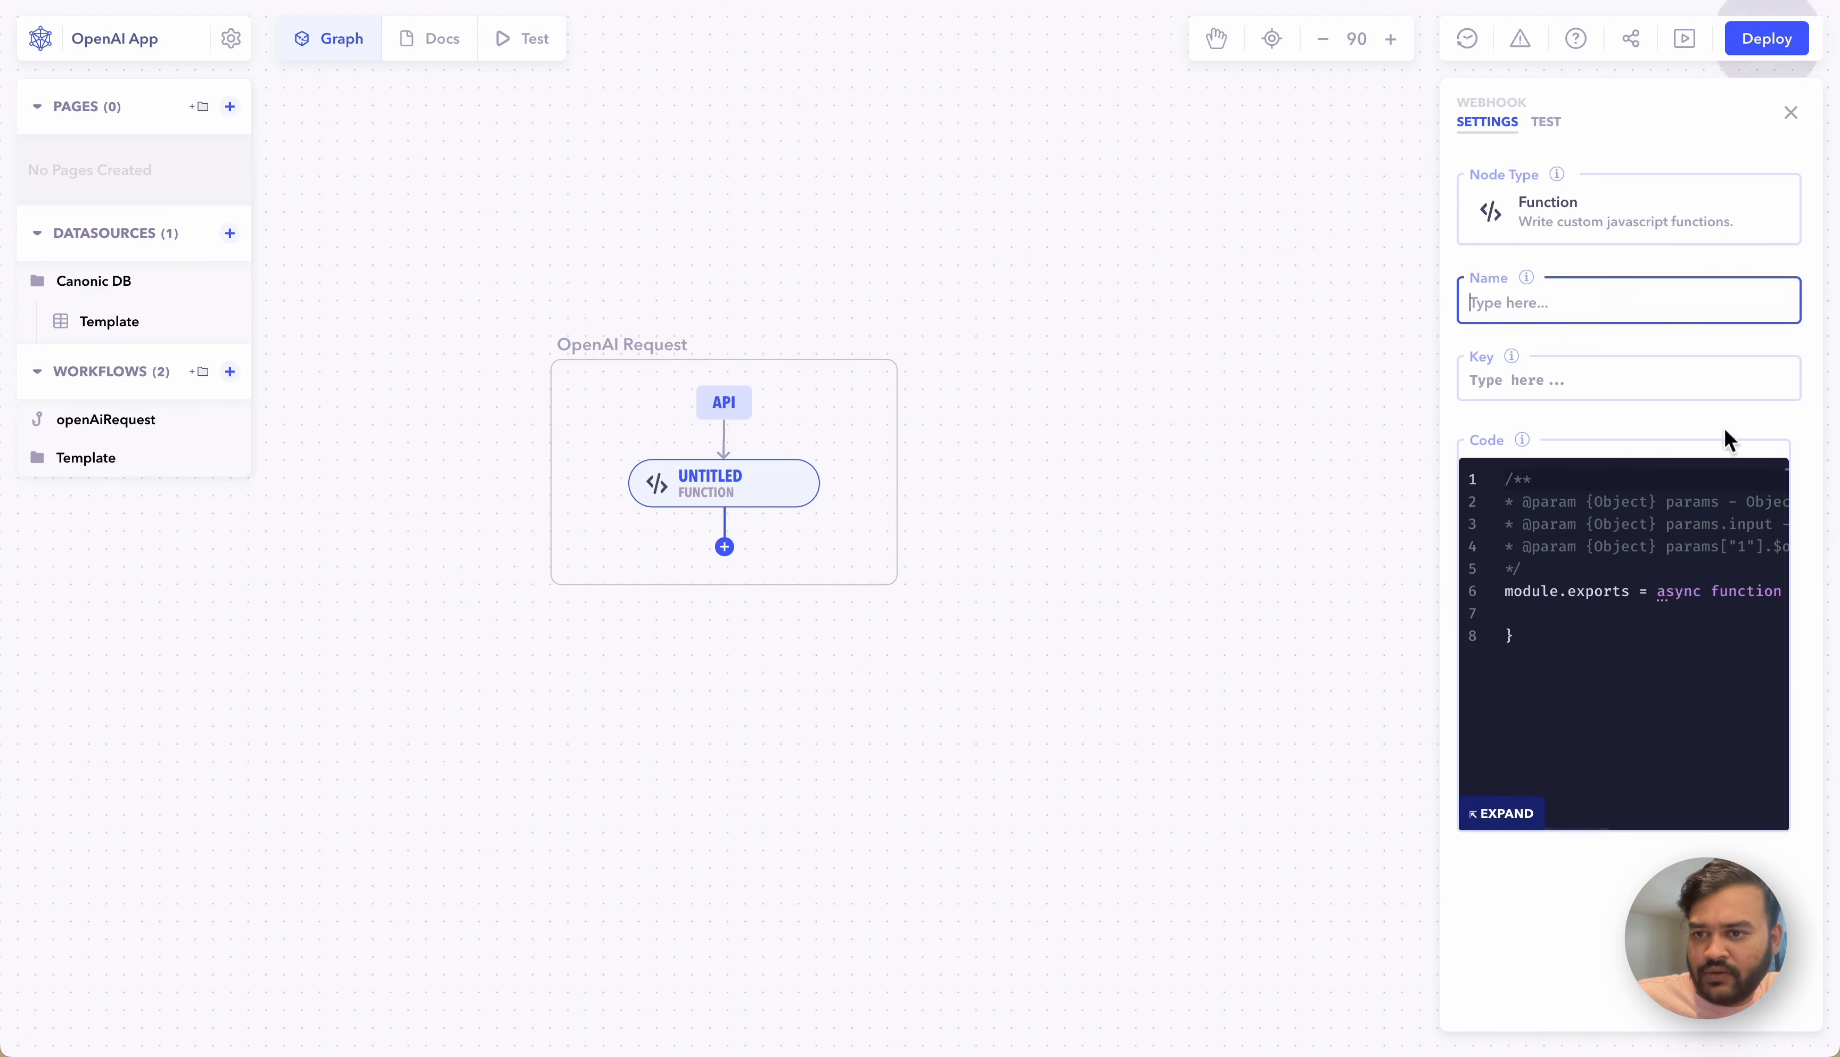
text(Query Templates)
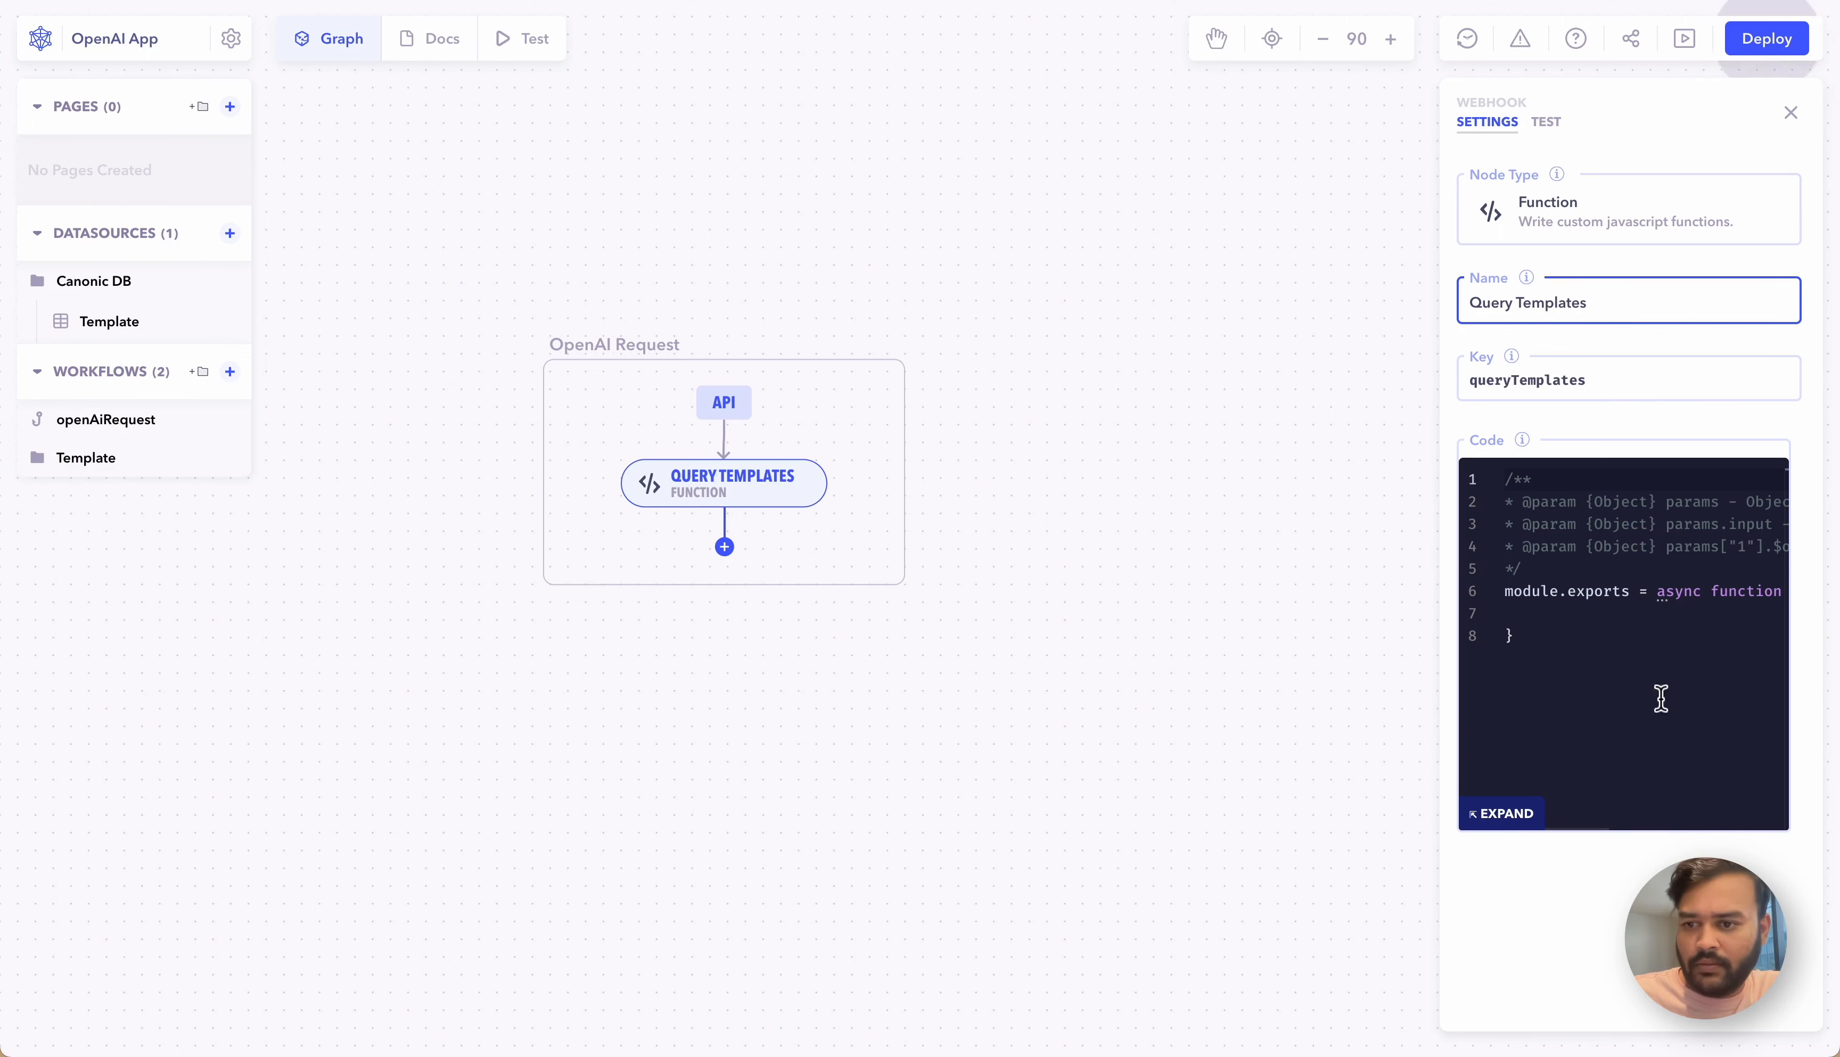
Write the Query Templates function body as return Template.find({ name: params.input.name }) and close the node's settings.
click(1597, 619)
text(retu)
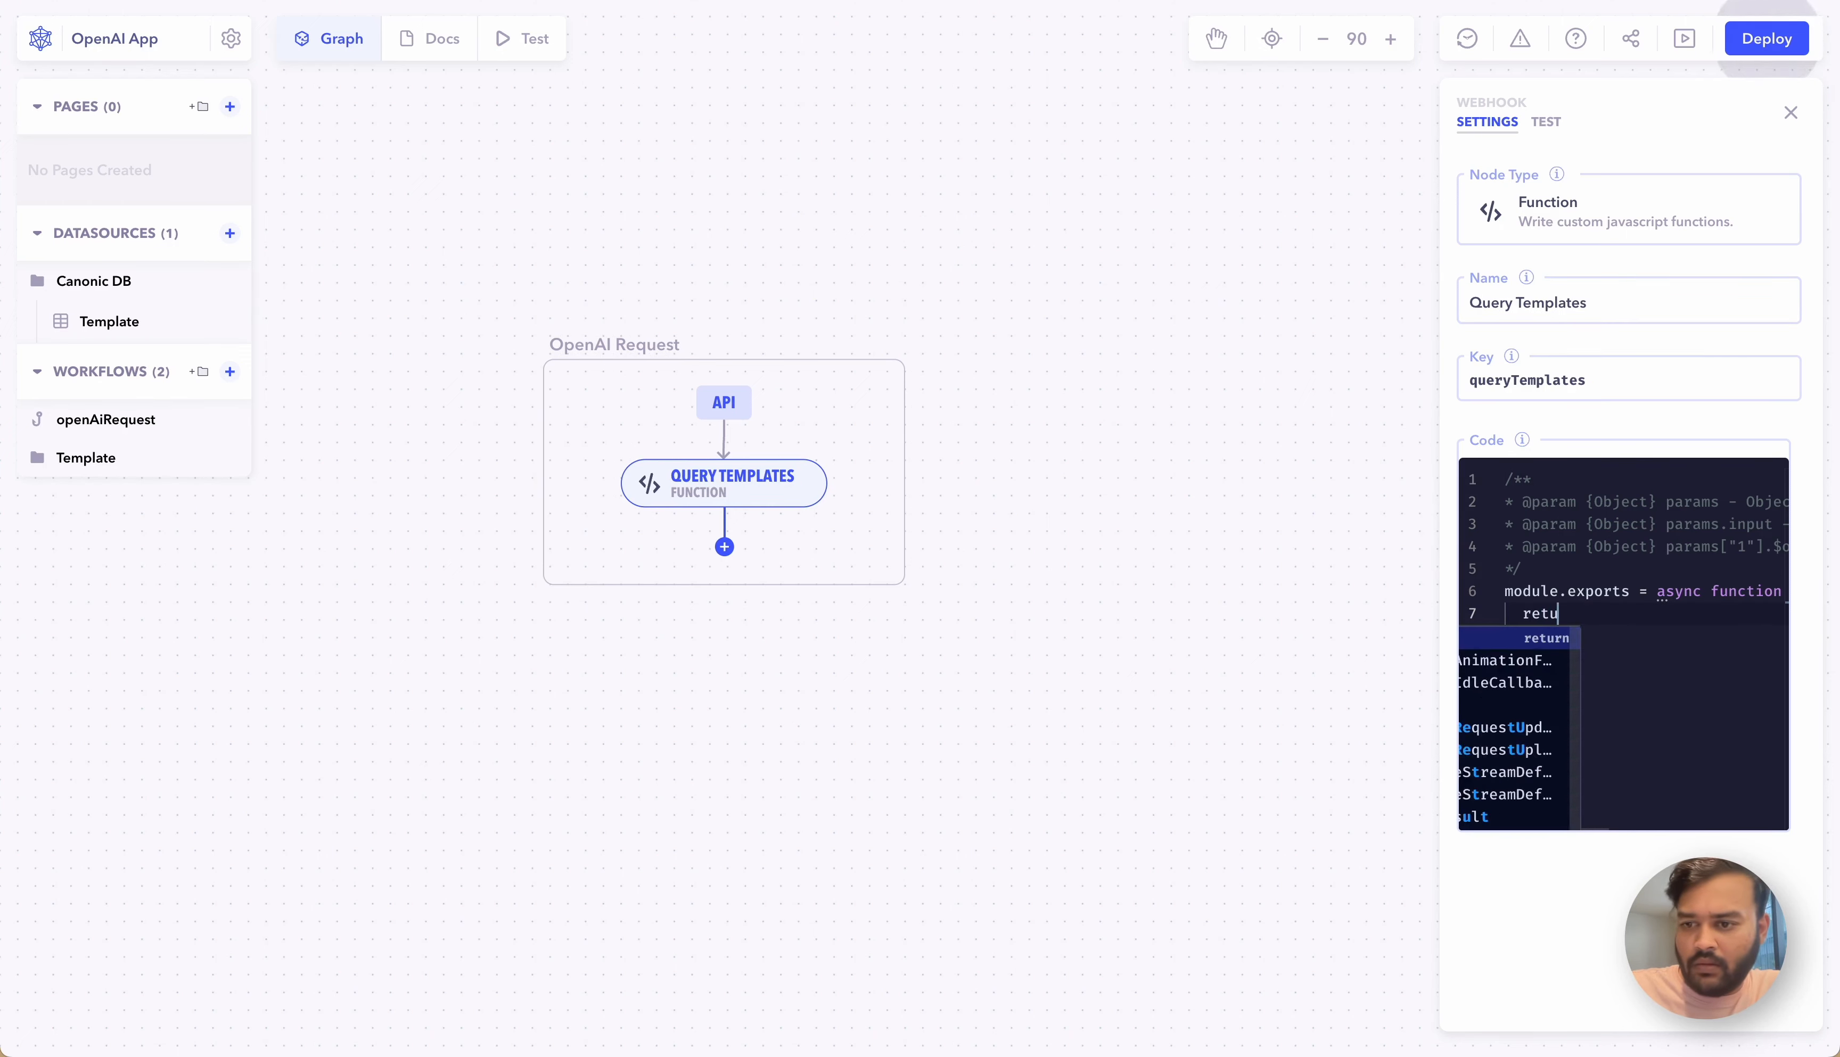
text(rn Template.find)
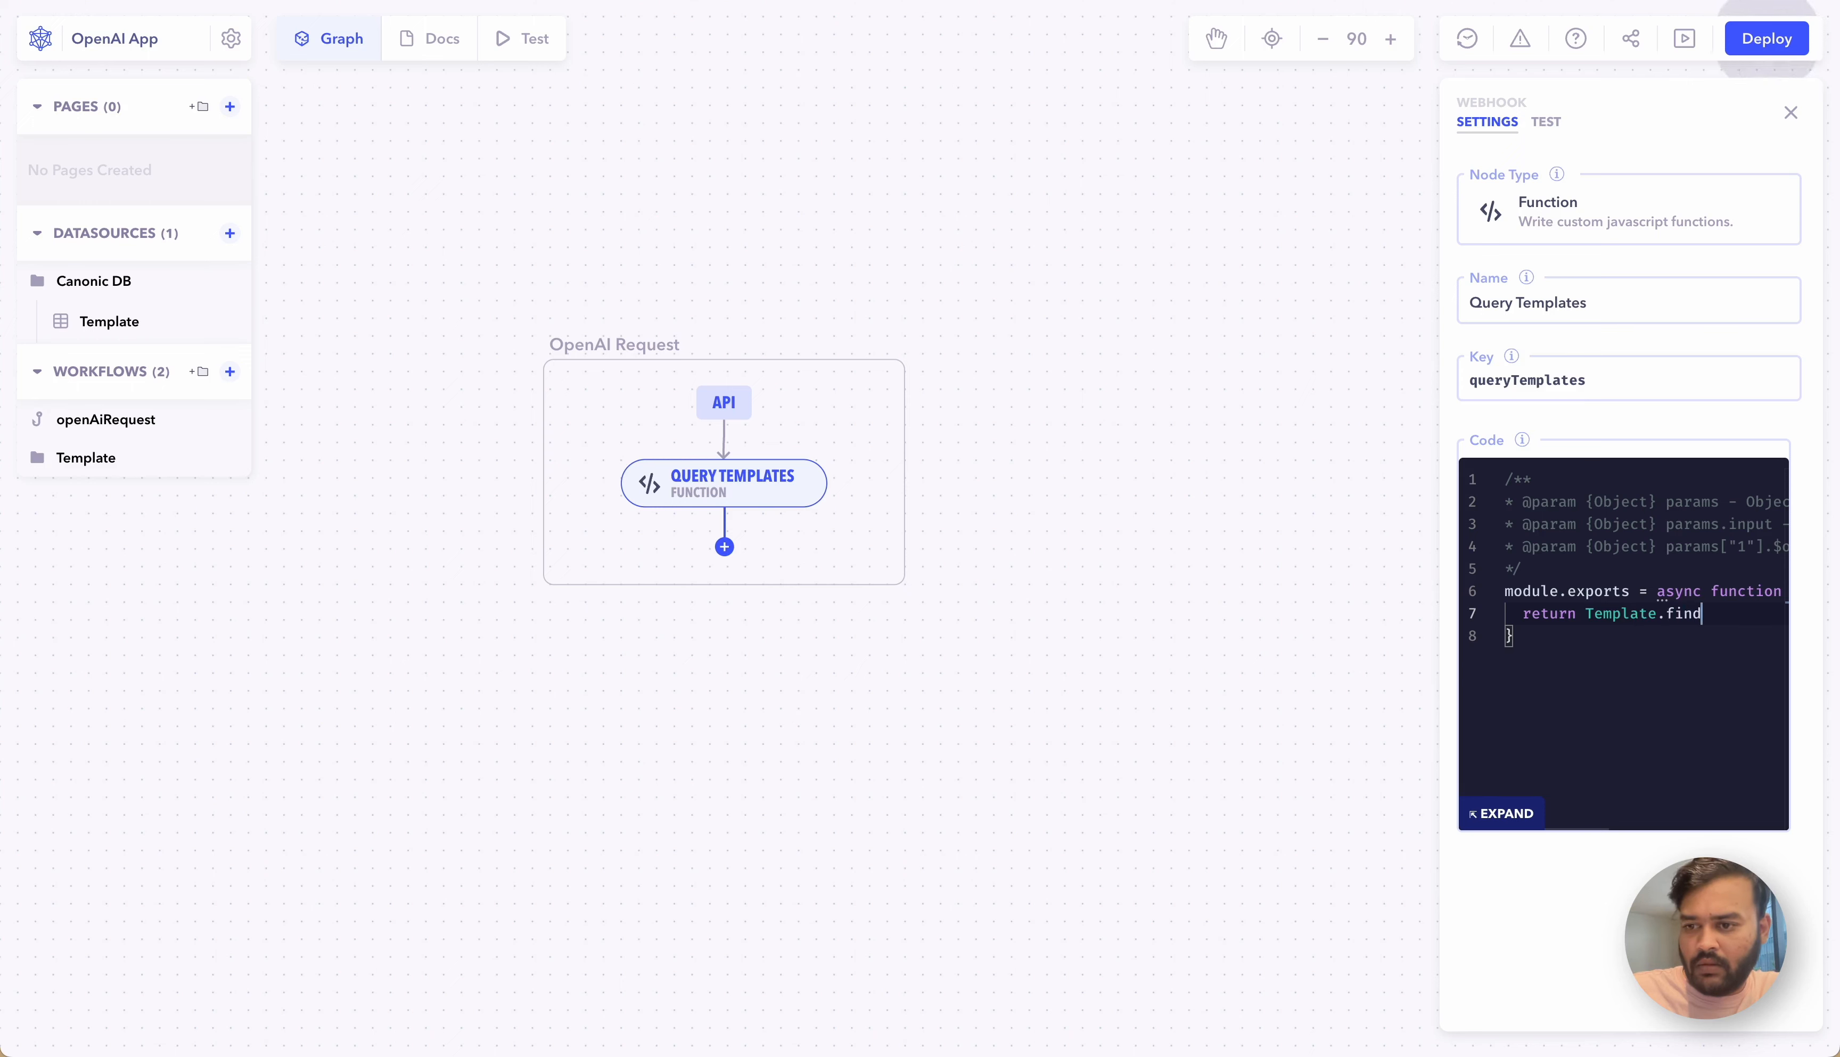
text(({)
scroll(1646, 684, right, 3)
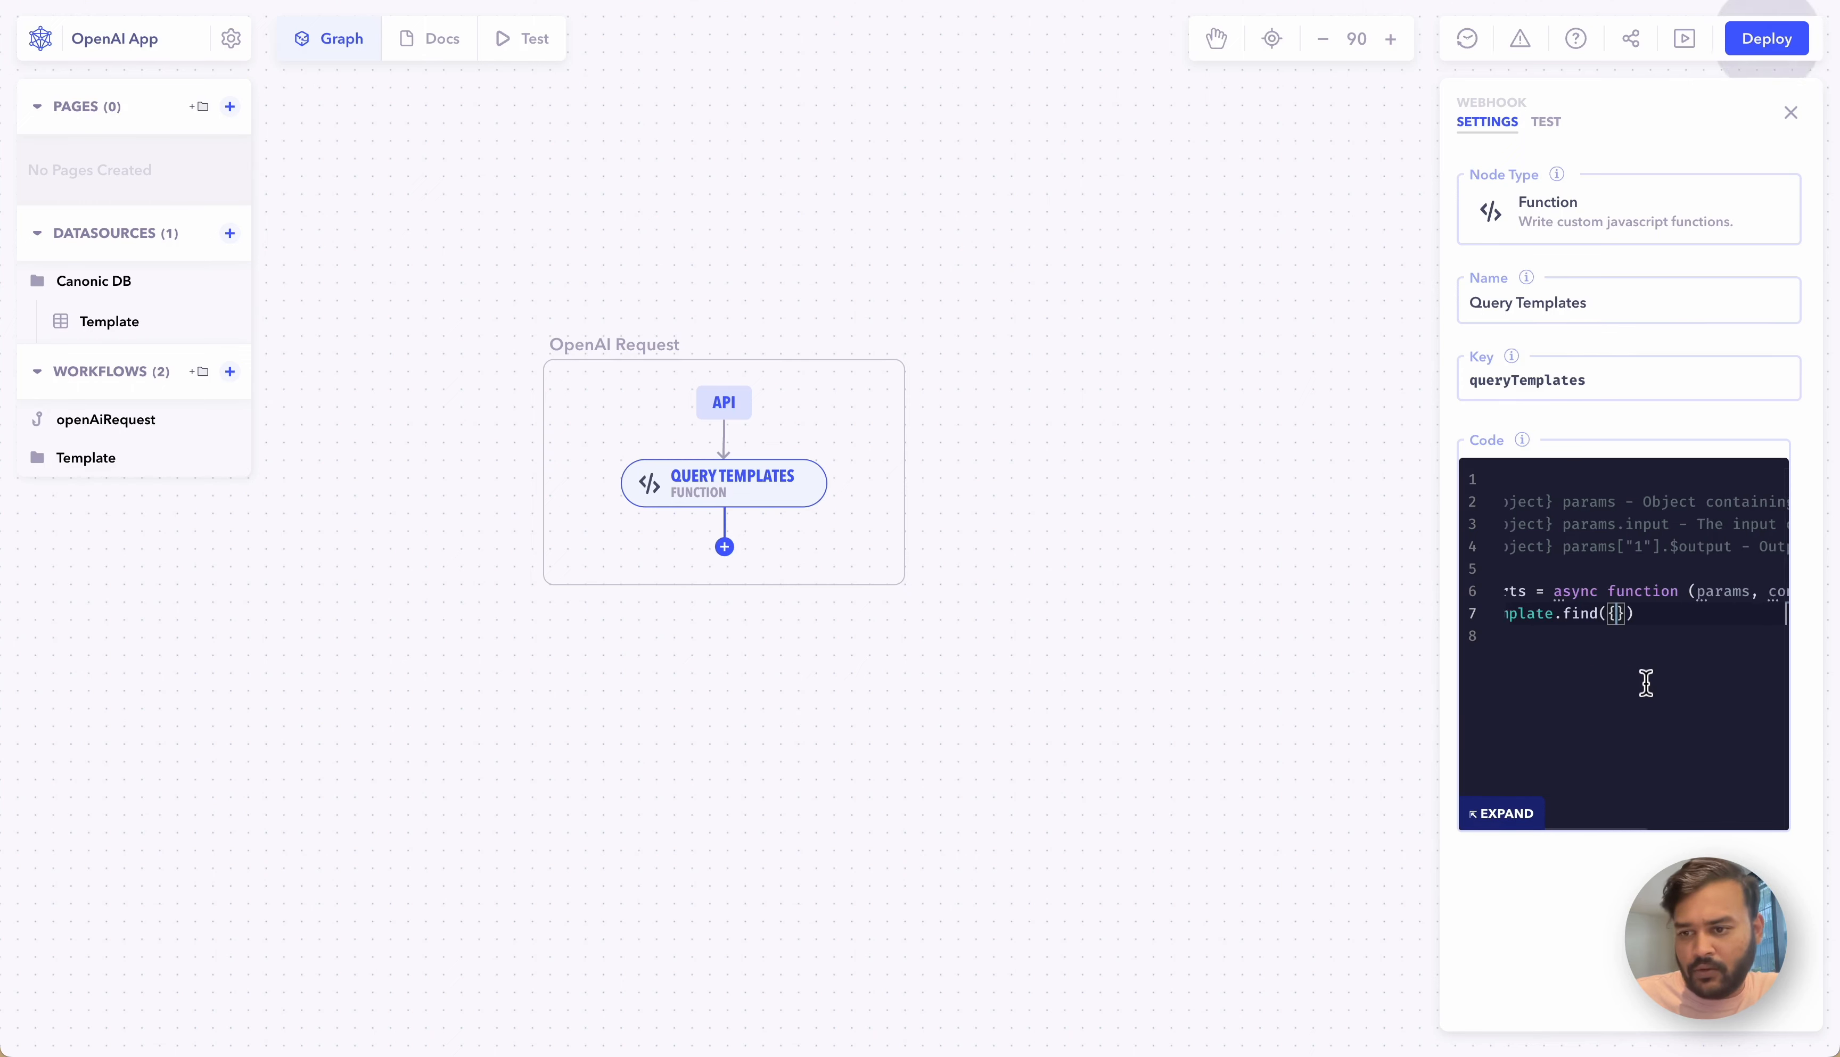
scroll(1645, 684, right, 3)
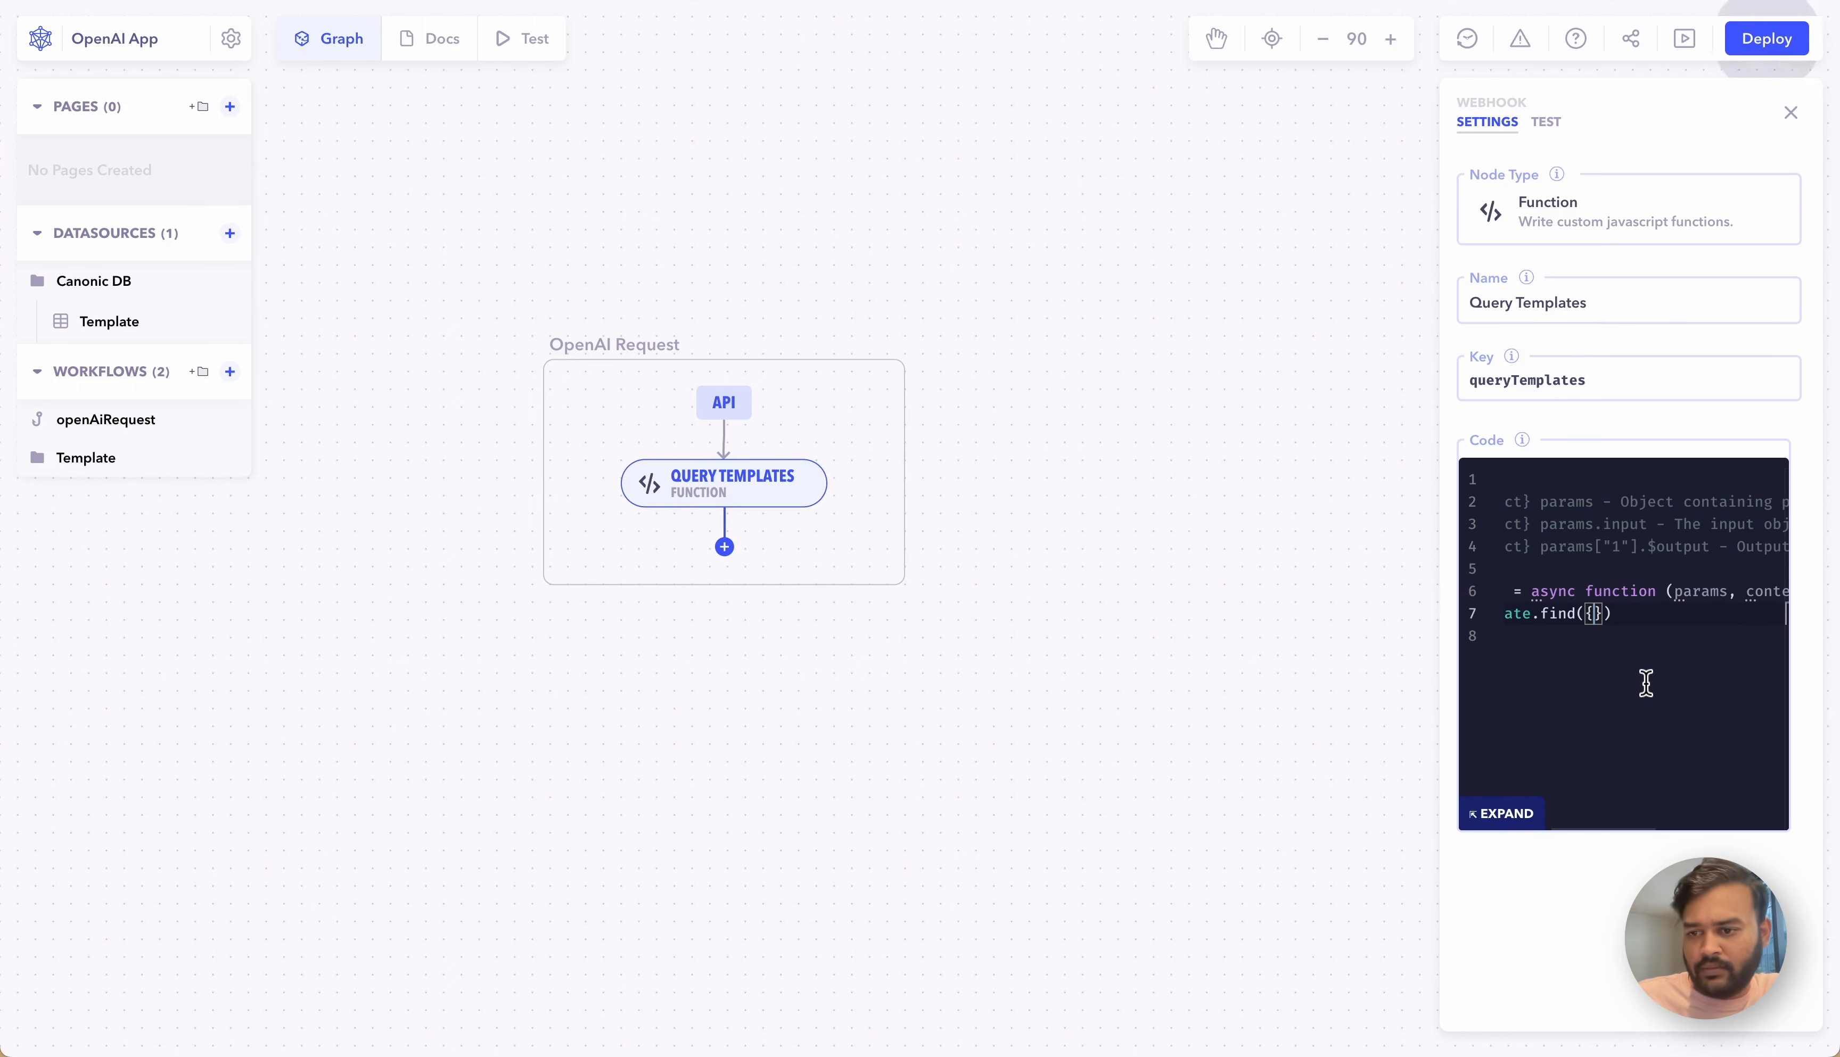
text(name: ")
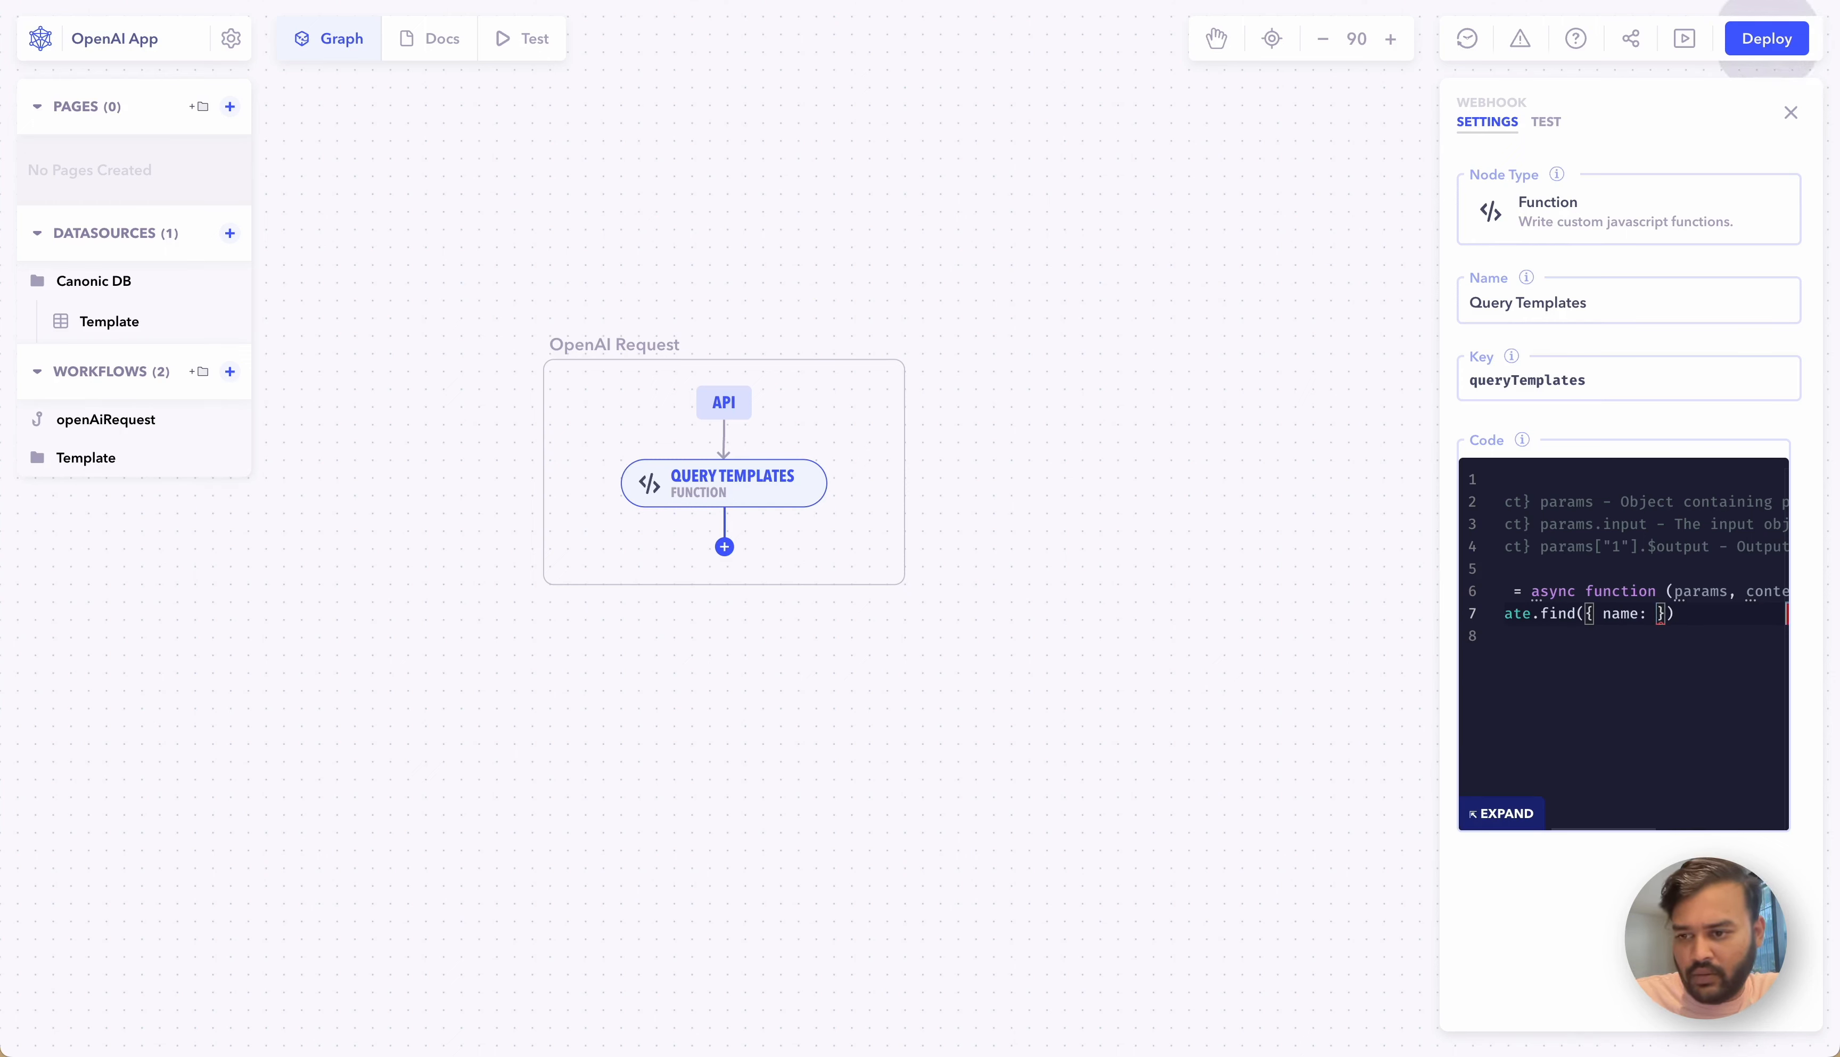
text(params)
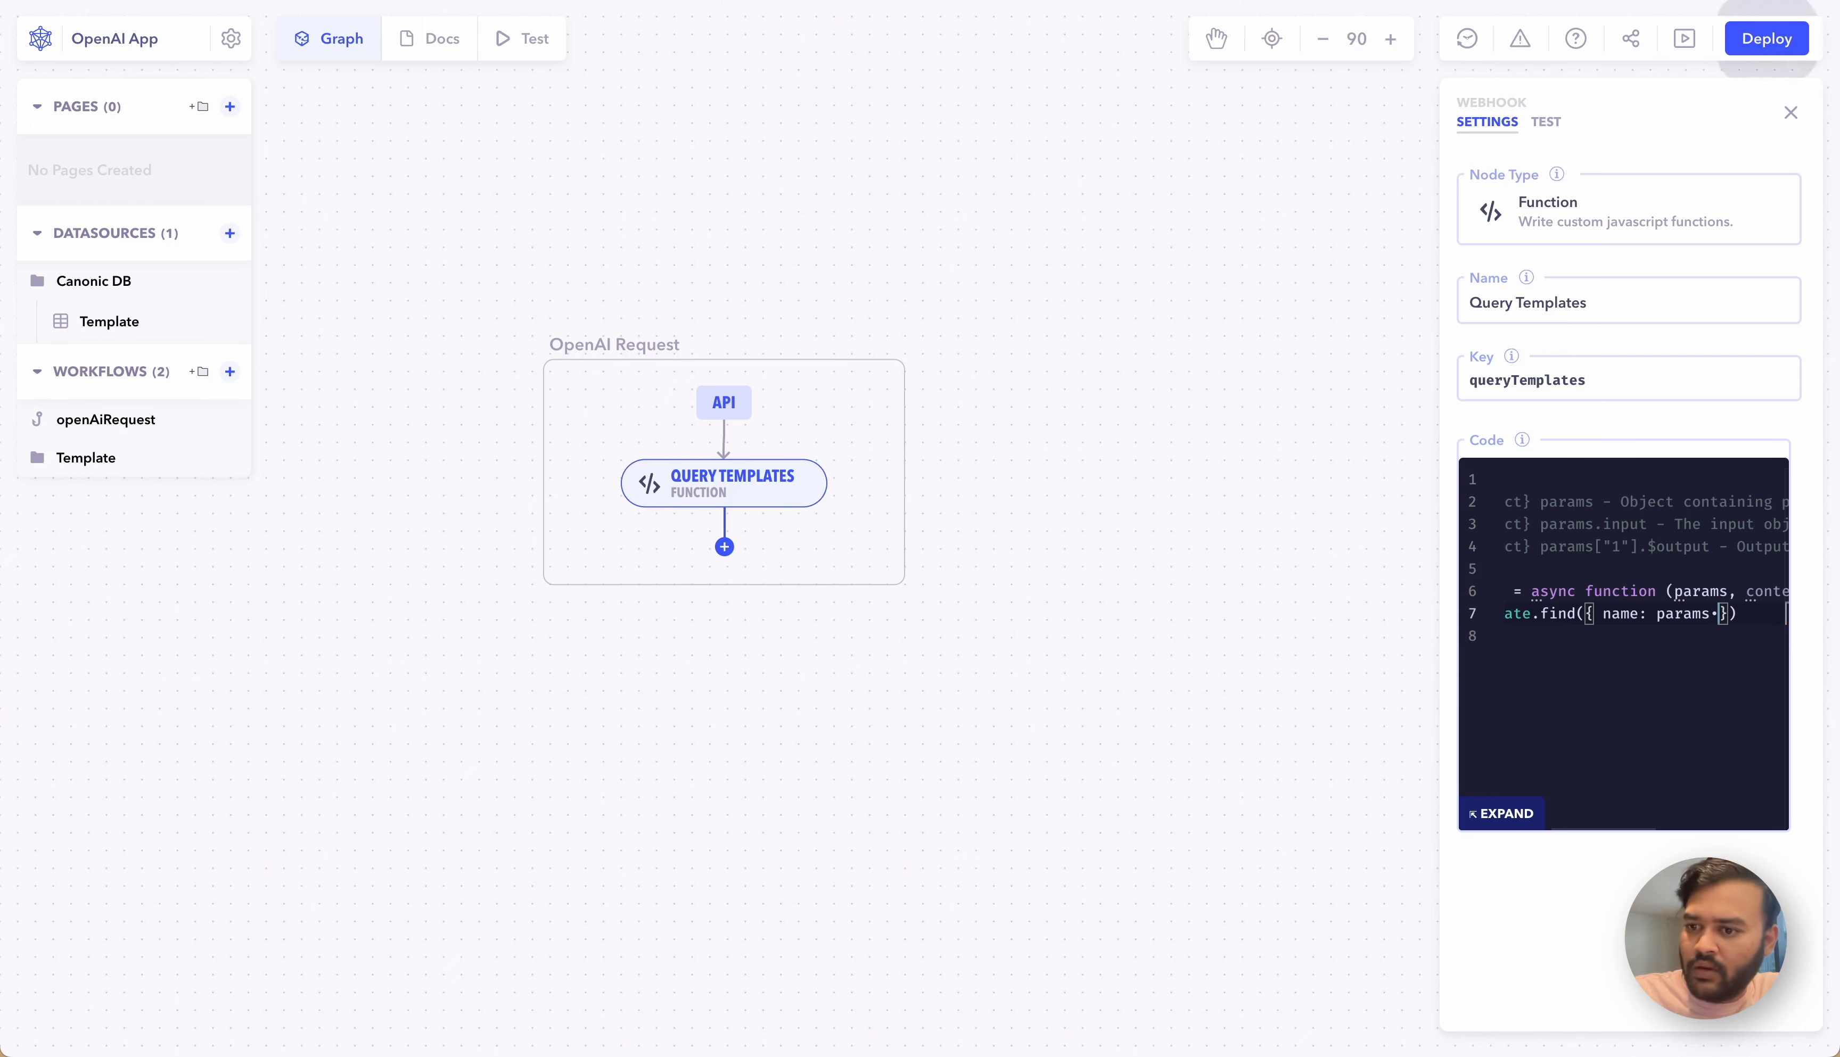
text(.input)
text(.name)
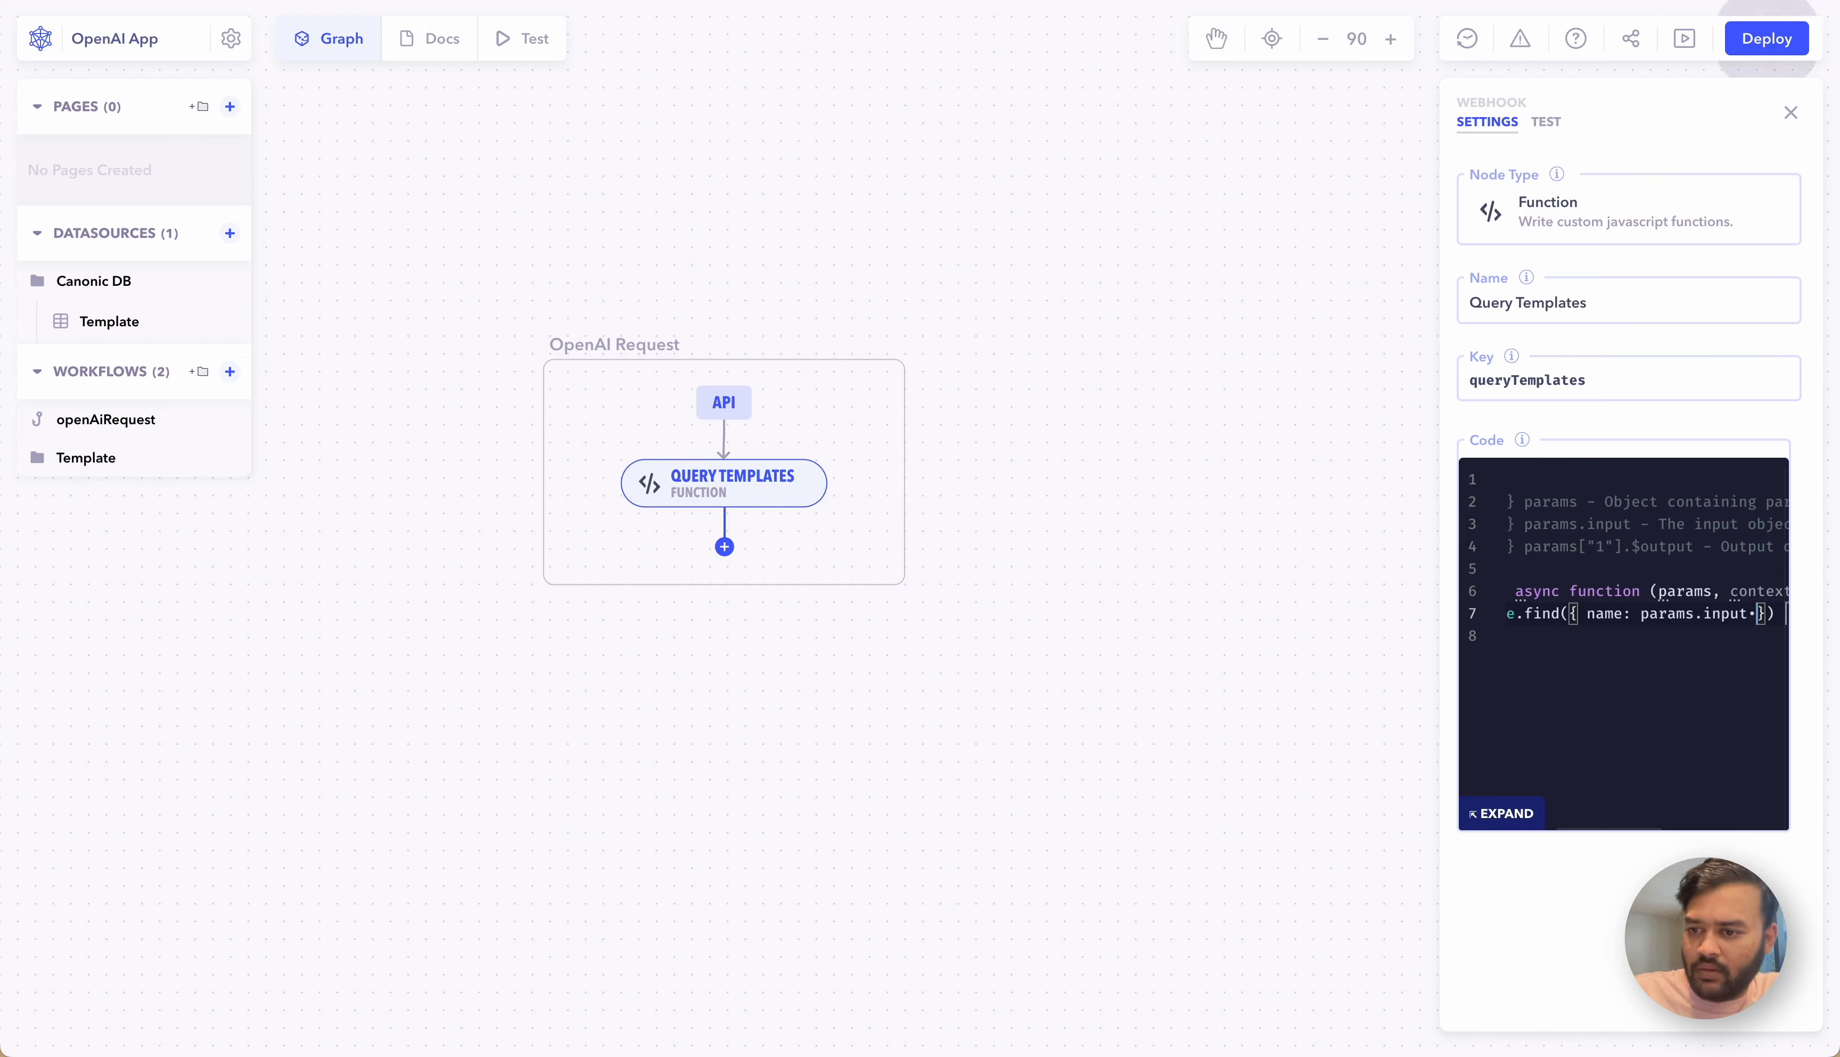
scroll(1662, 780, left, 2)
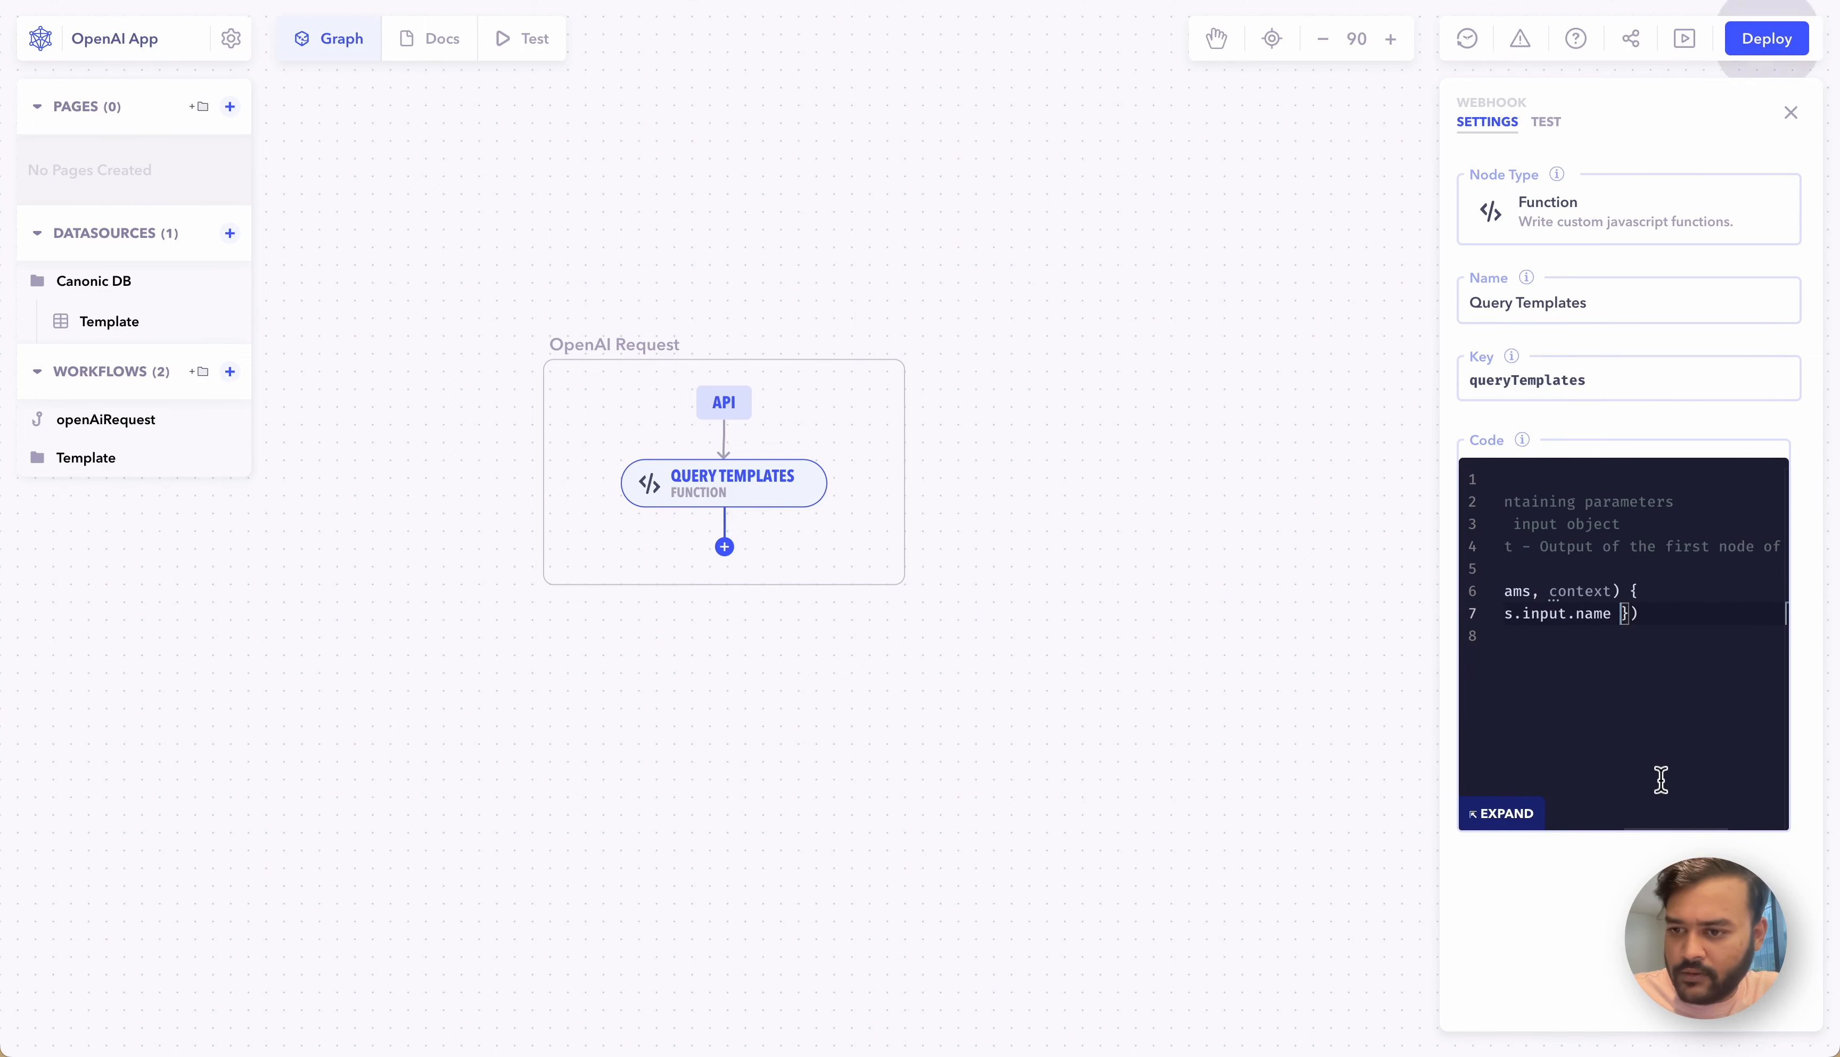
scroll(1705, 626, left, 3)
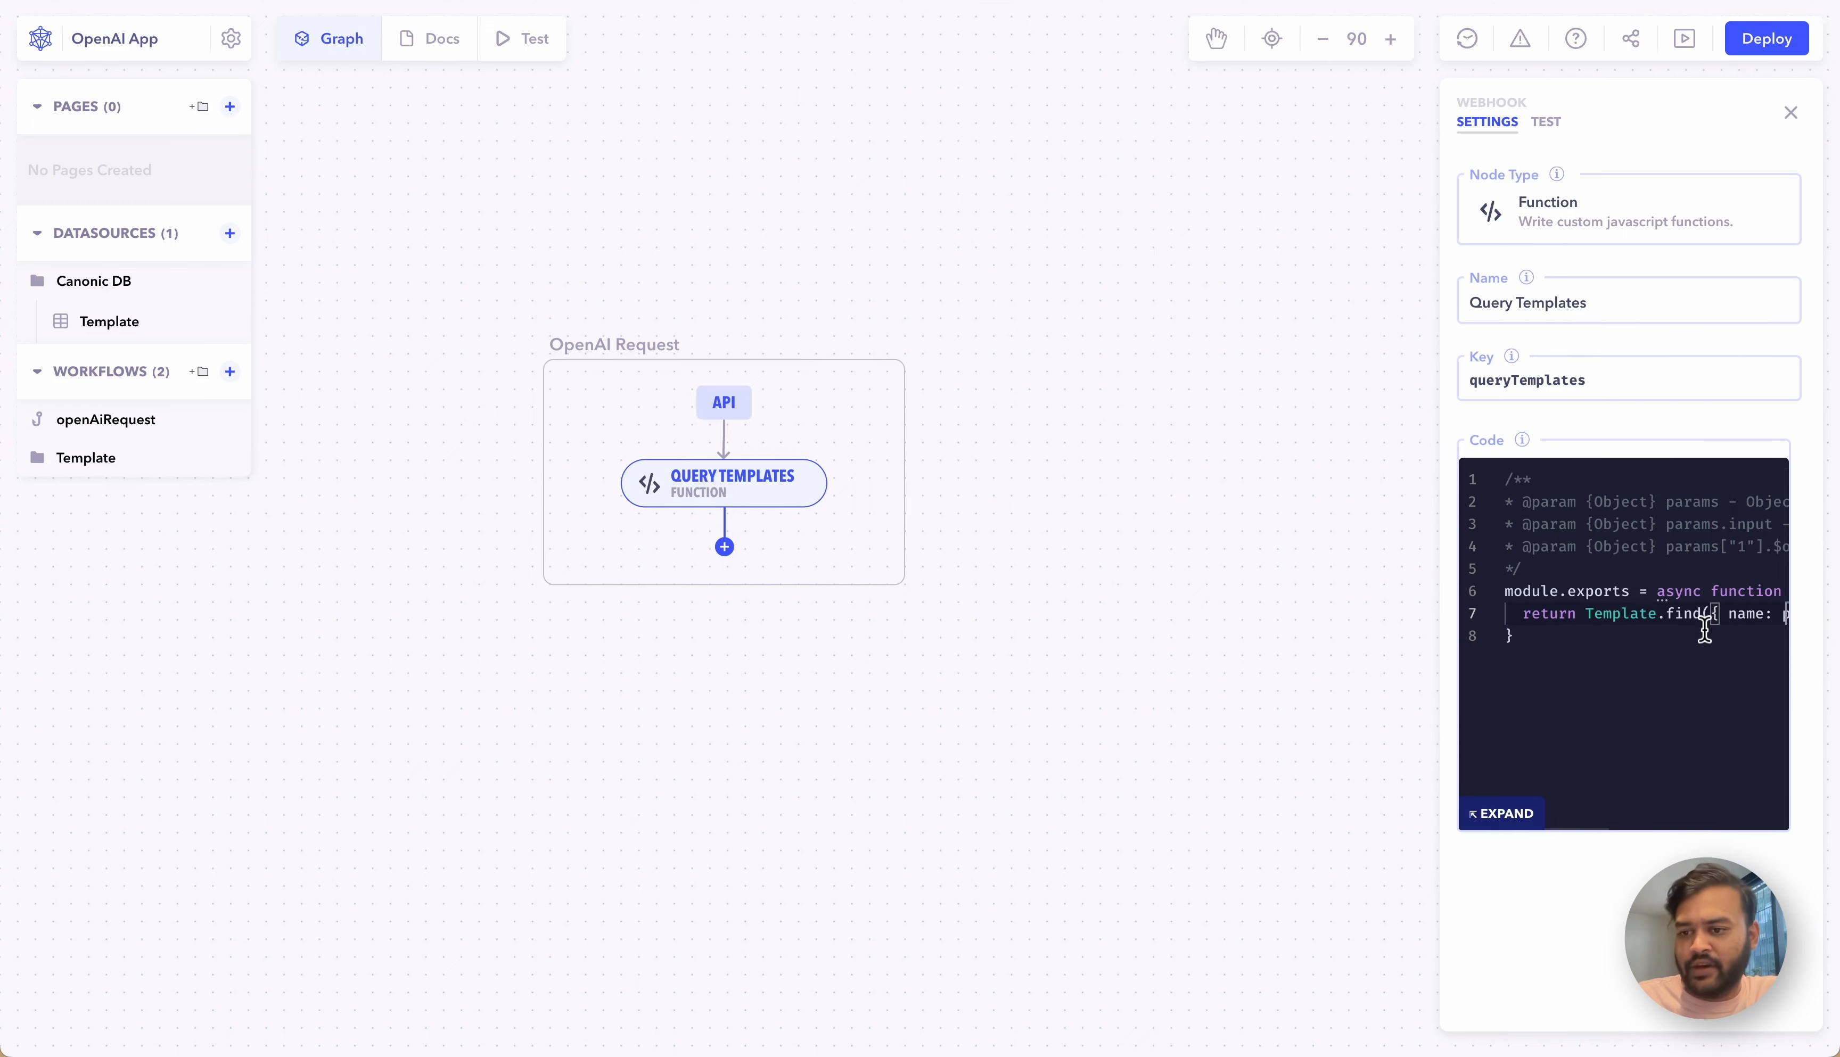
click(1327, 645)
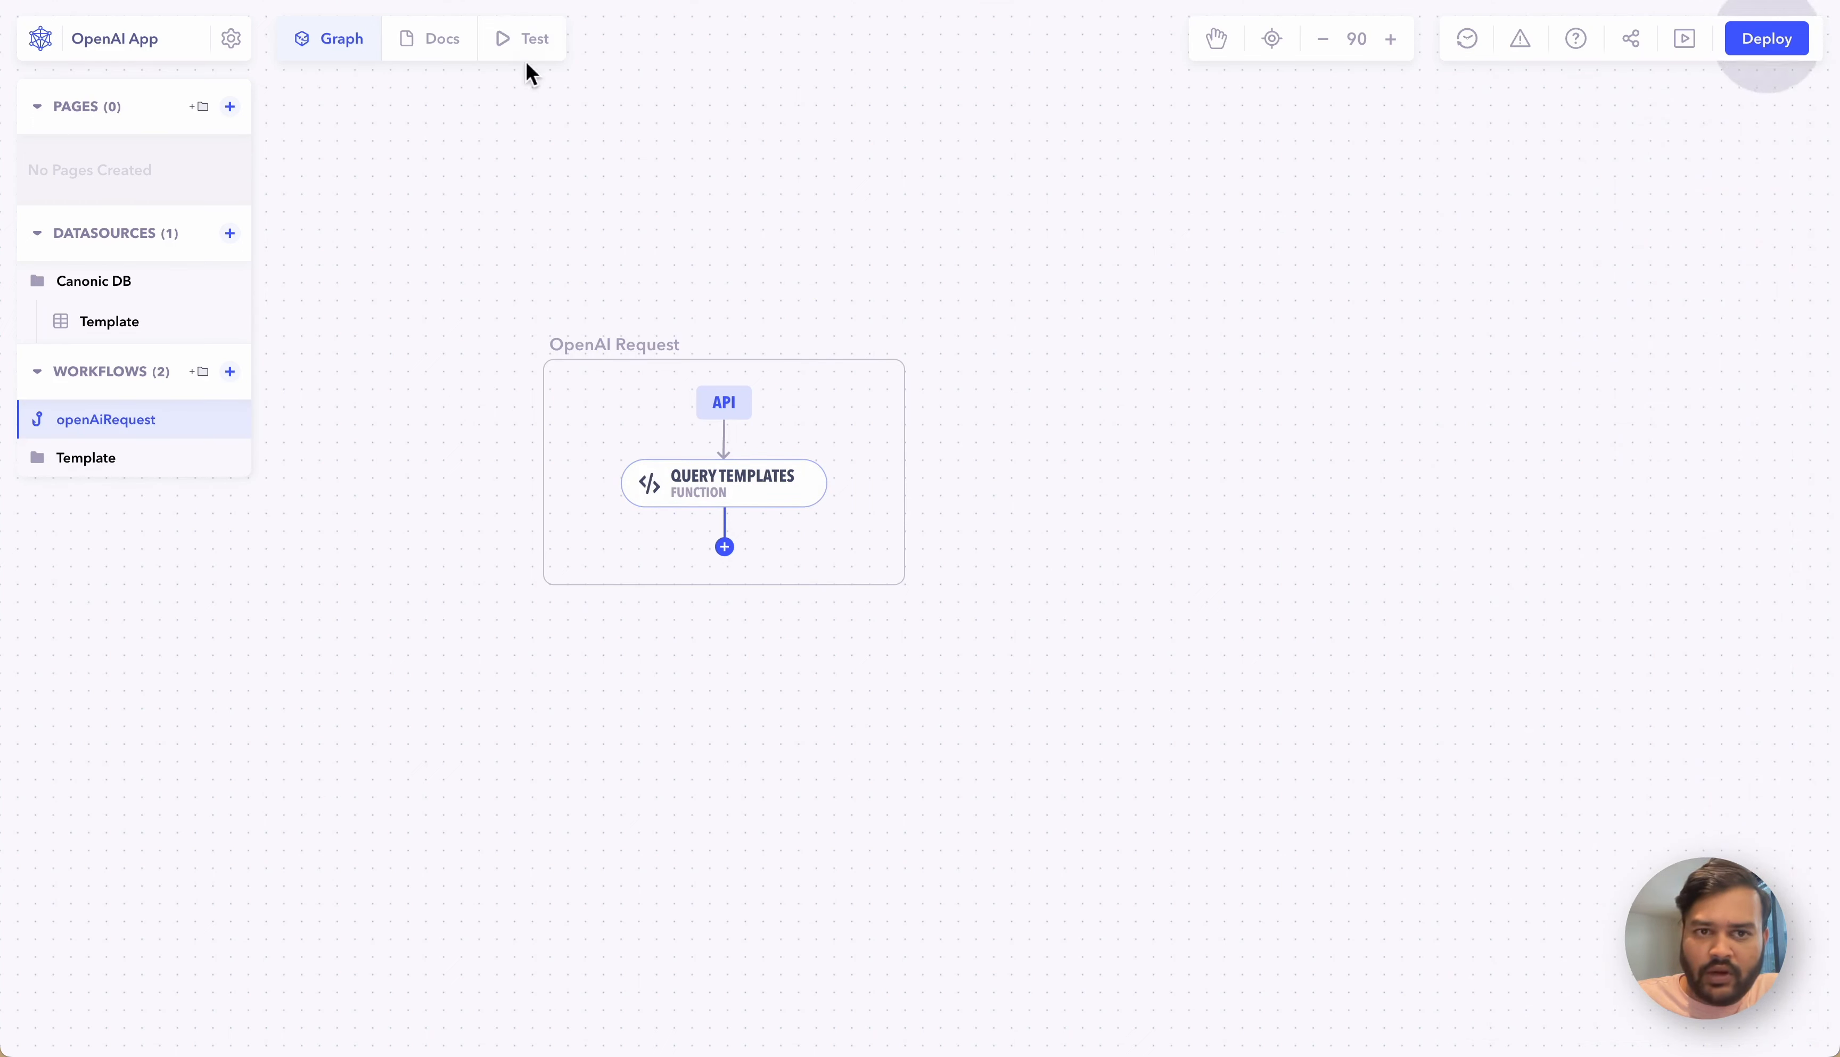
Test the workflow with input { name: "Sample" } and inspect the output of the Query Templates step.
click(531, 46)
text({ name)
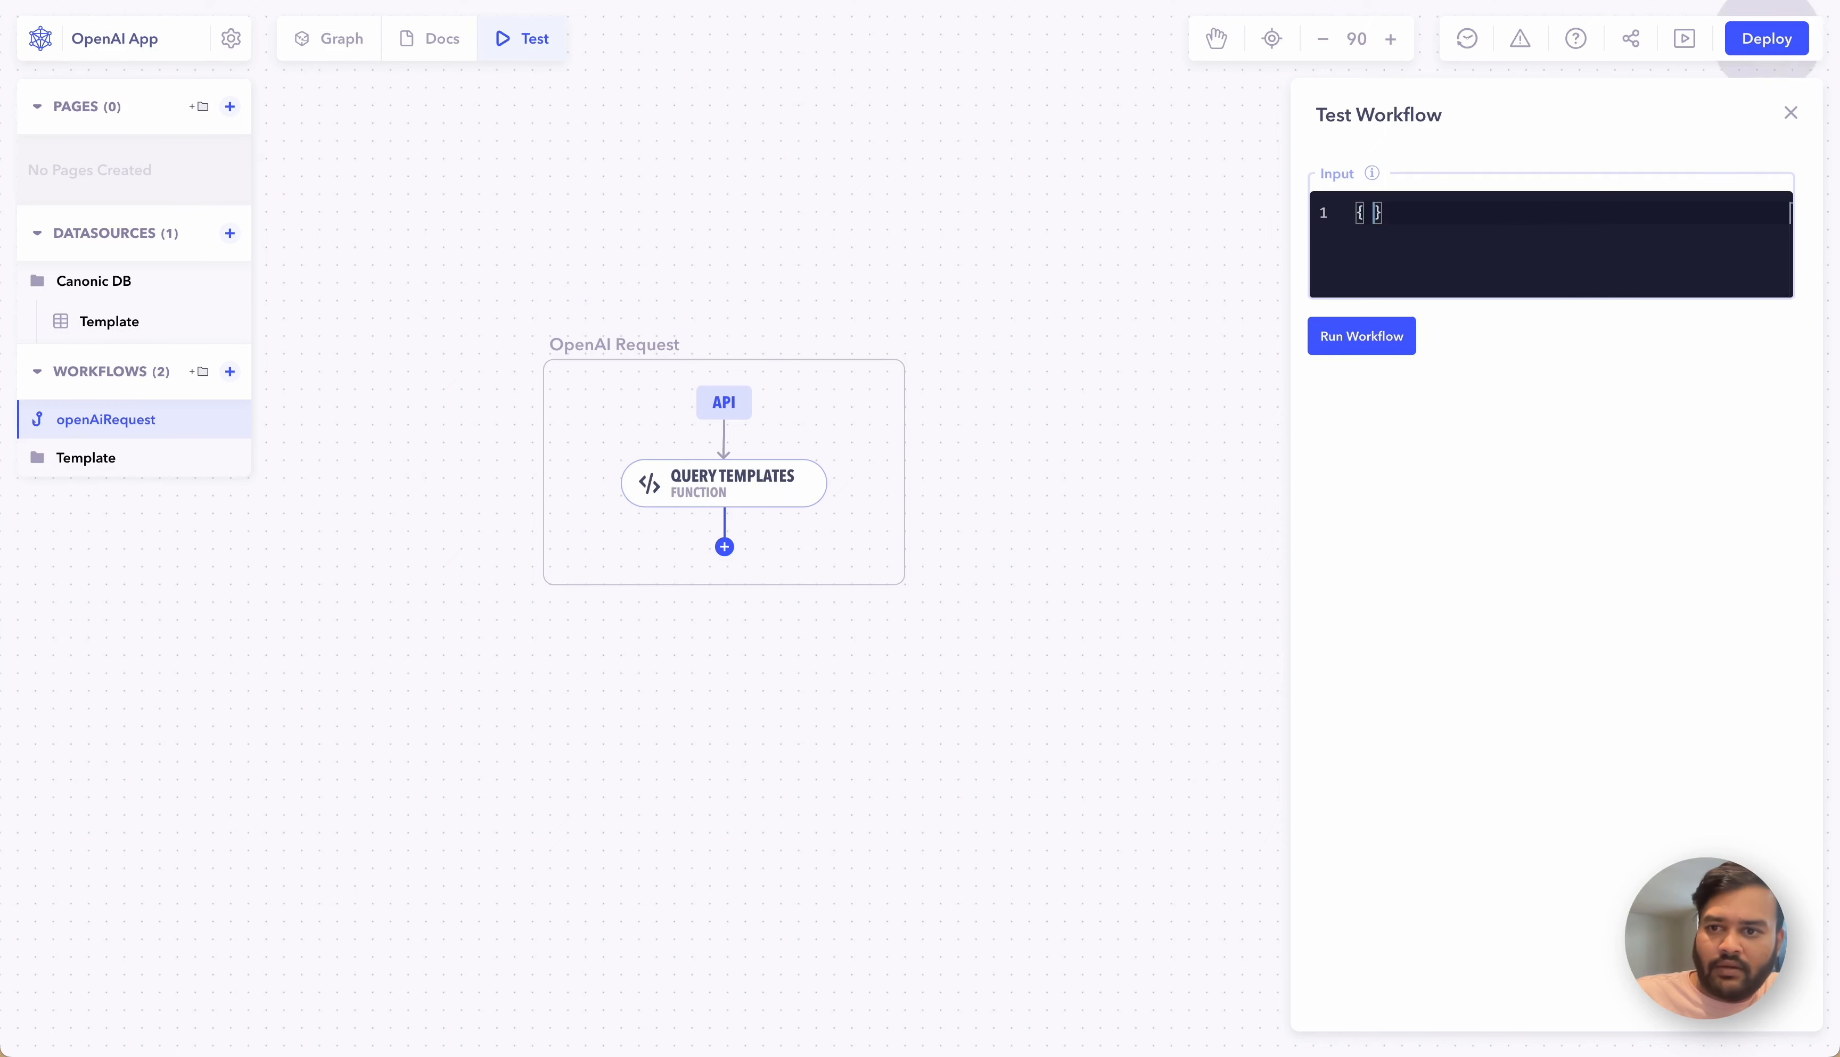
text(: "Sample")
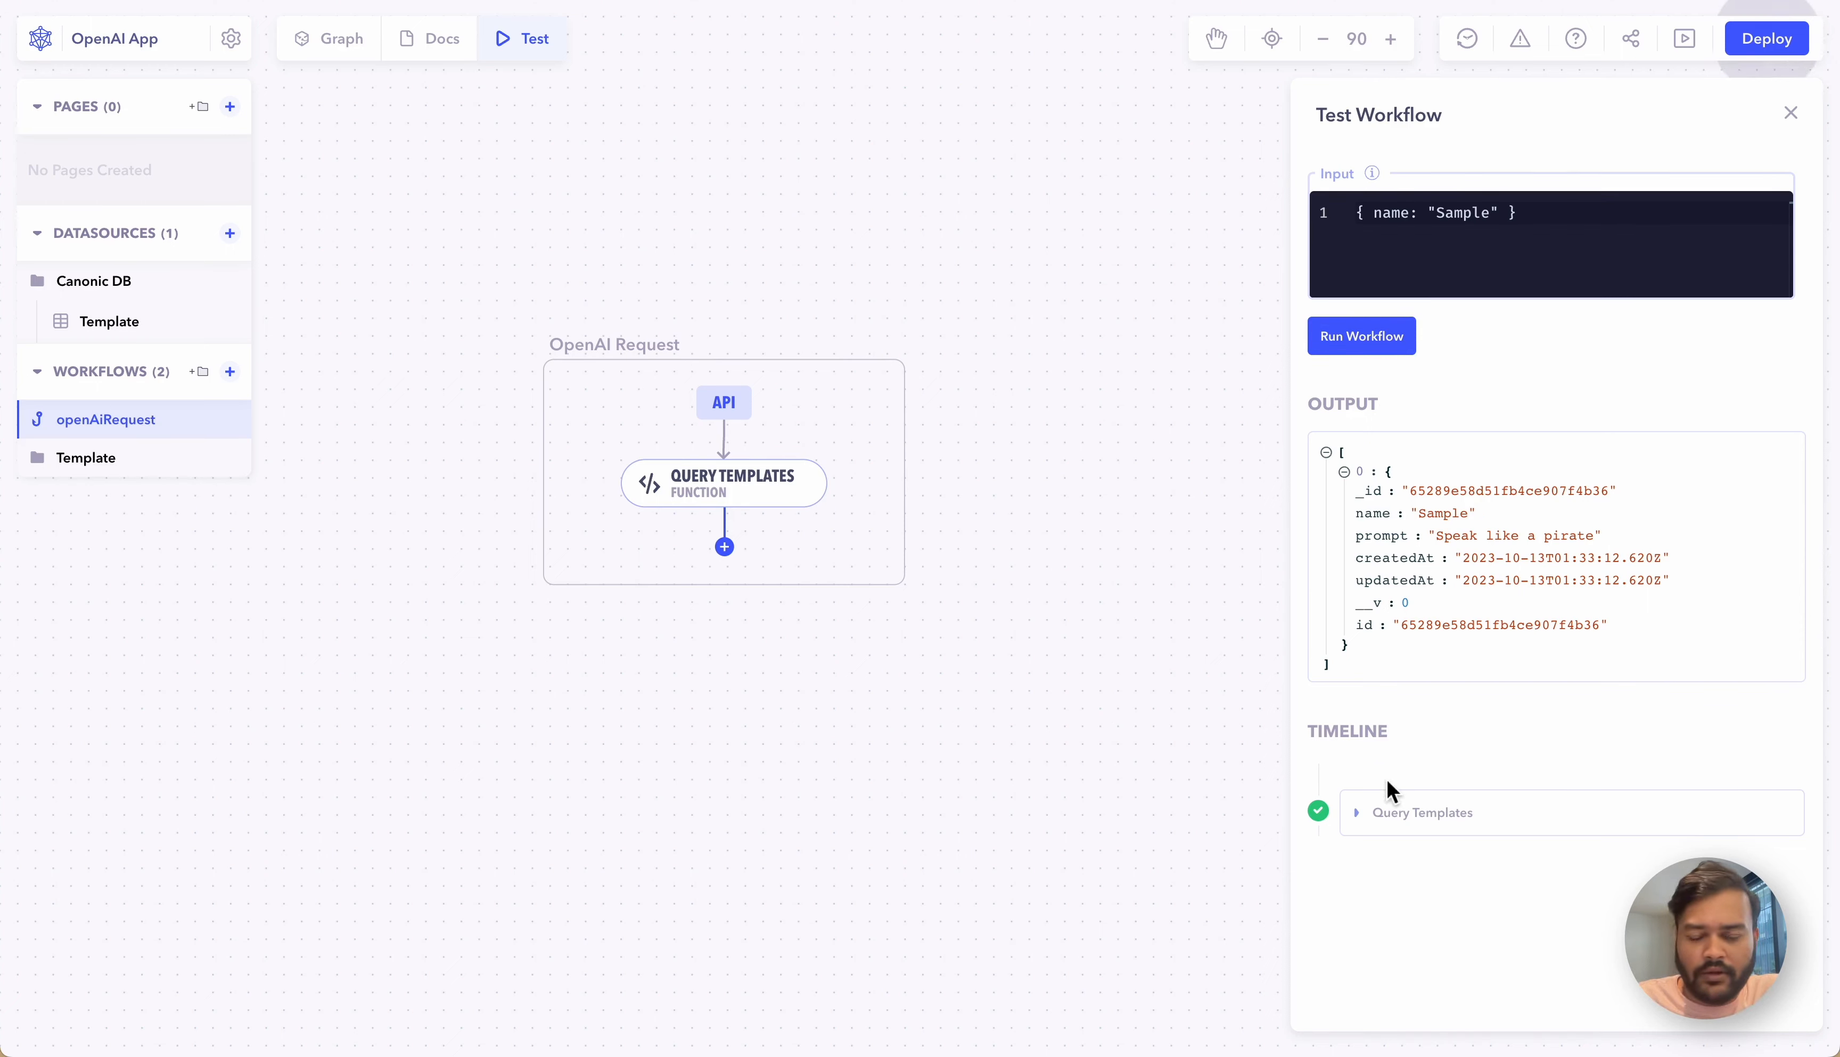
click(1422, 828)
scroll(1437, 851, down, 2)
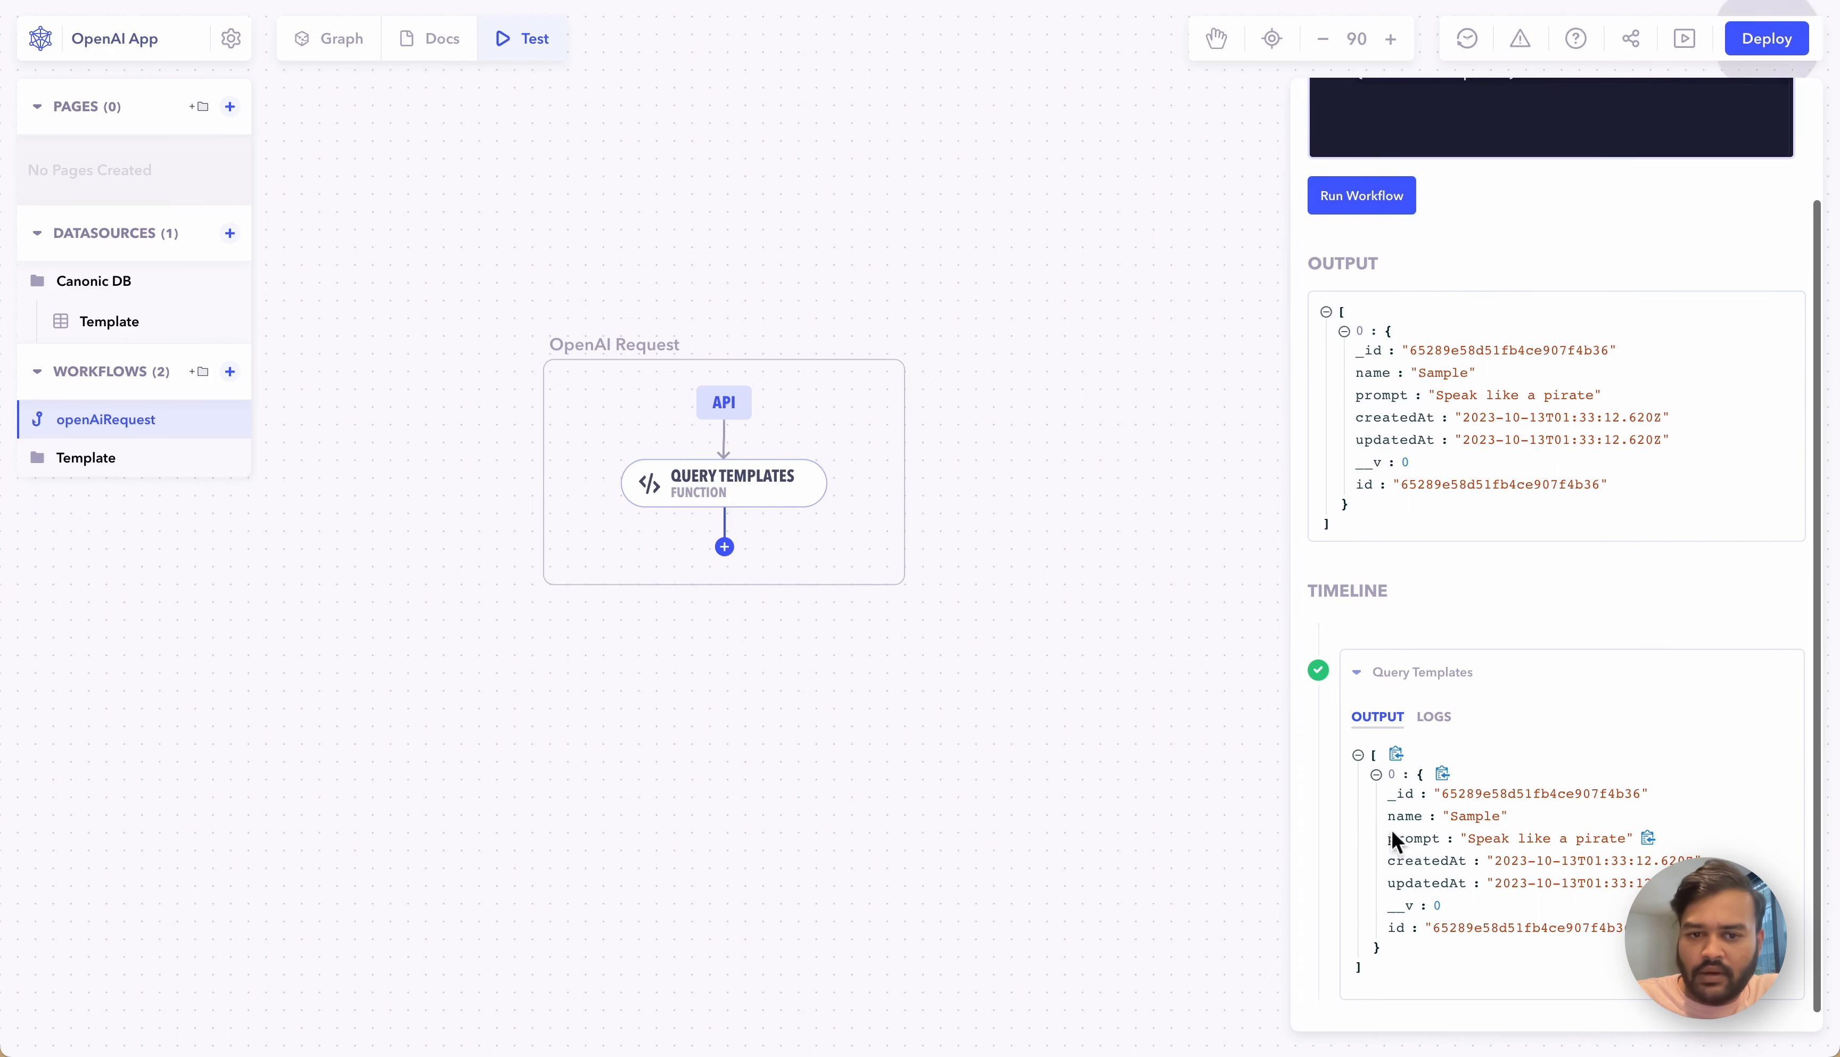
click(857, 623)
Add an Integration node named "OpenAI Query" after Query Templates.
click(724, 548)
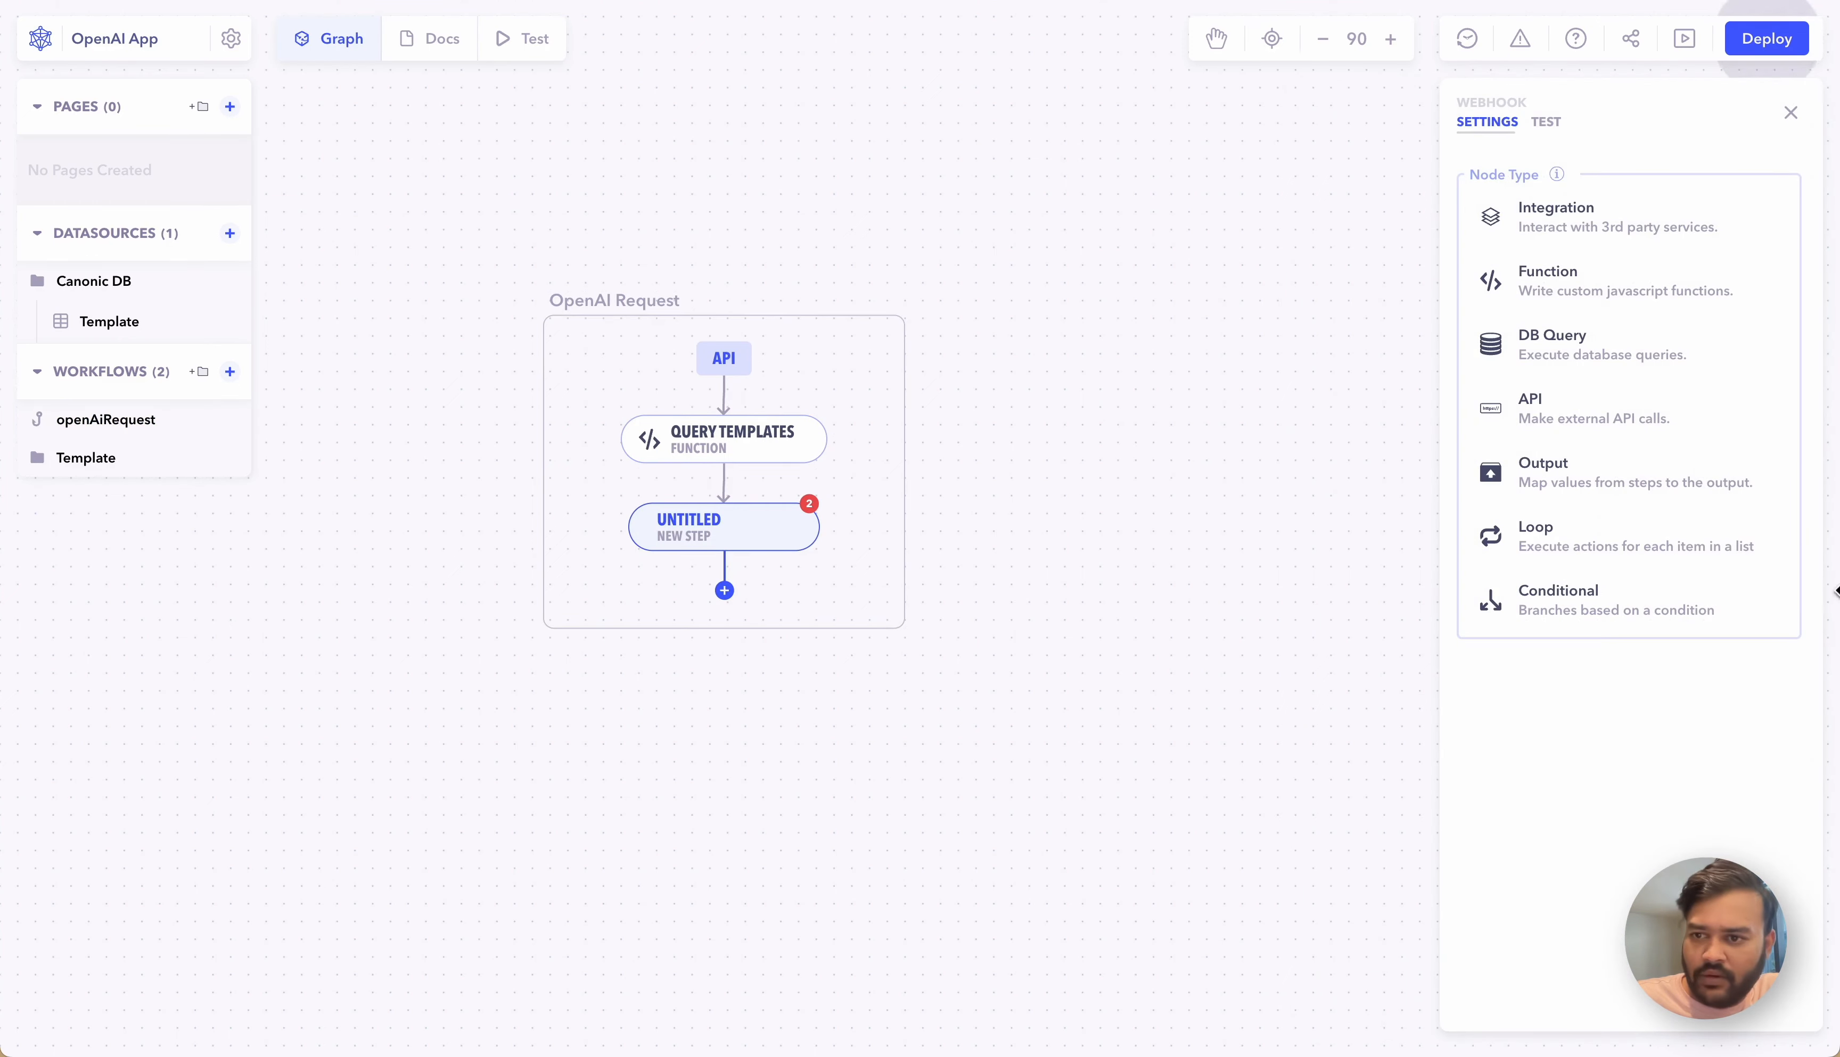
click(1670, 241)
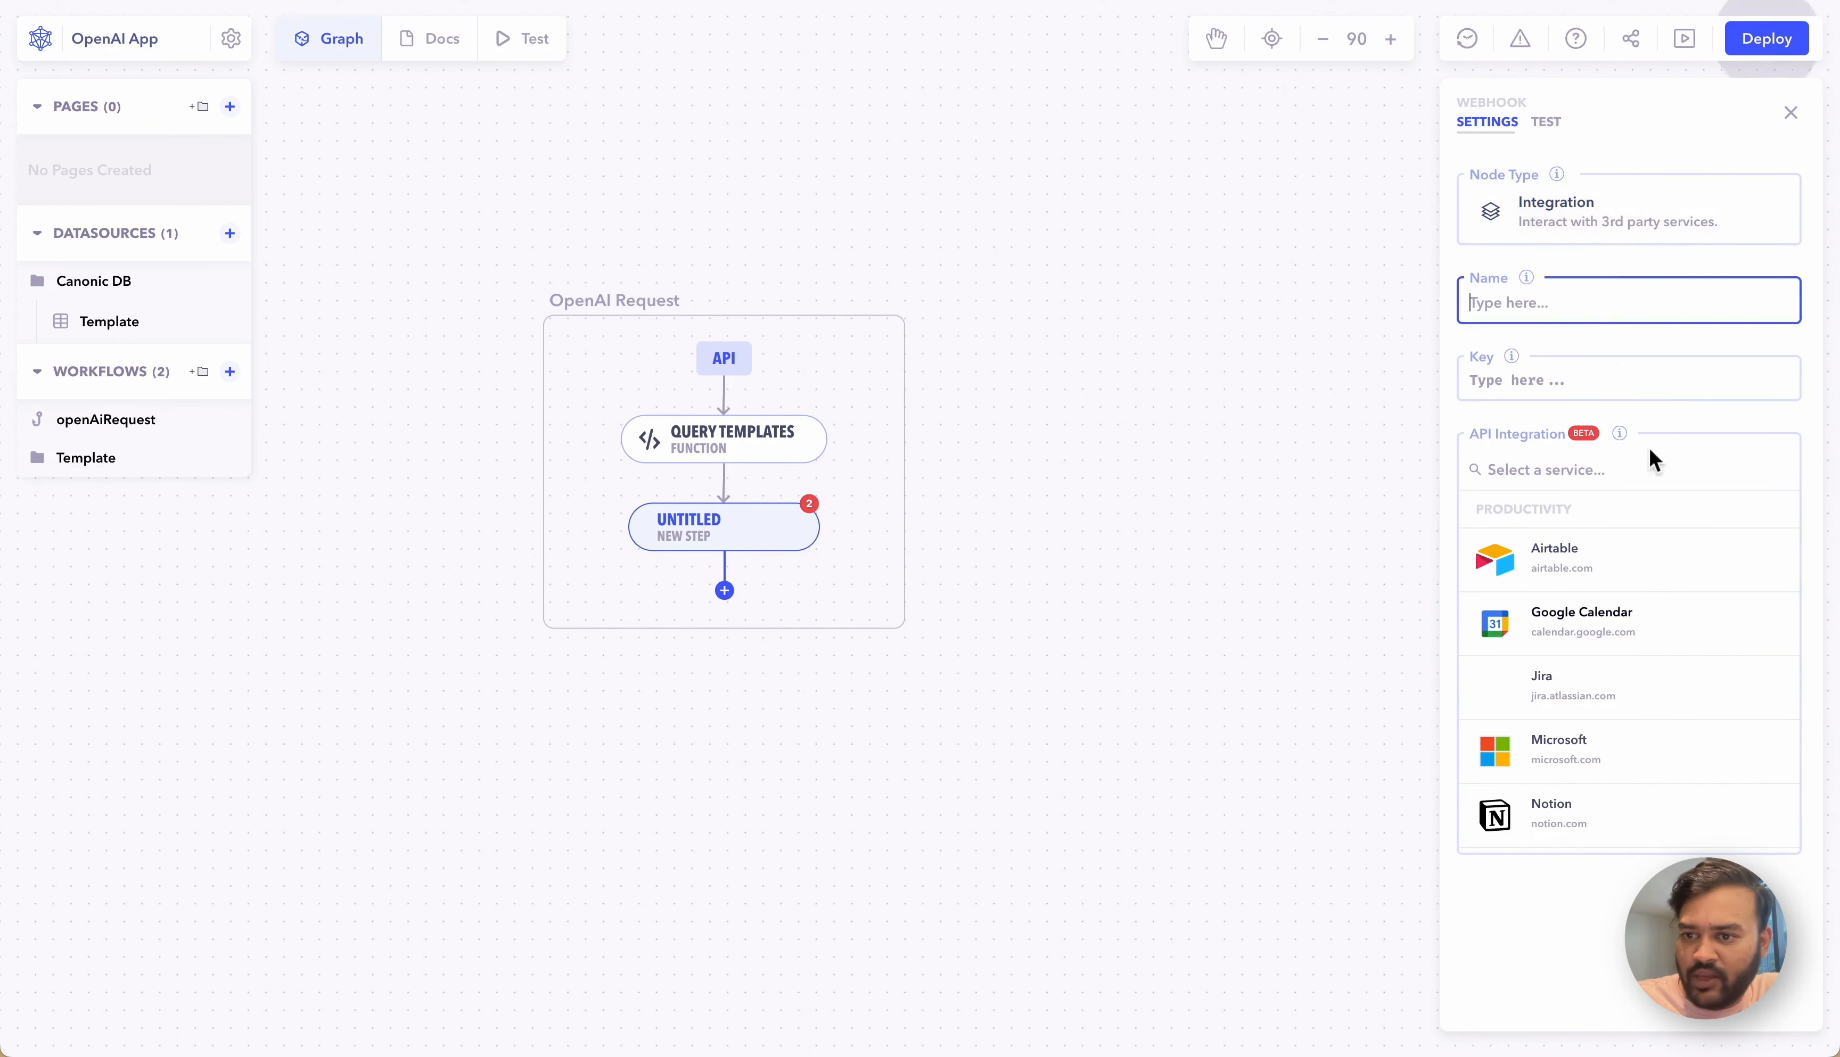
text(Op)
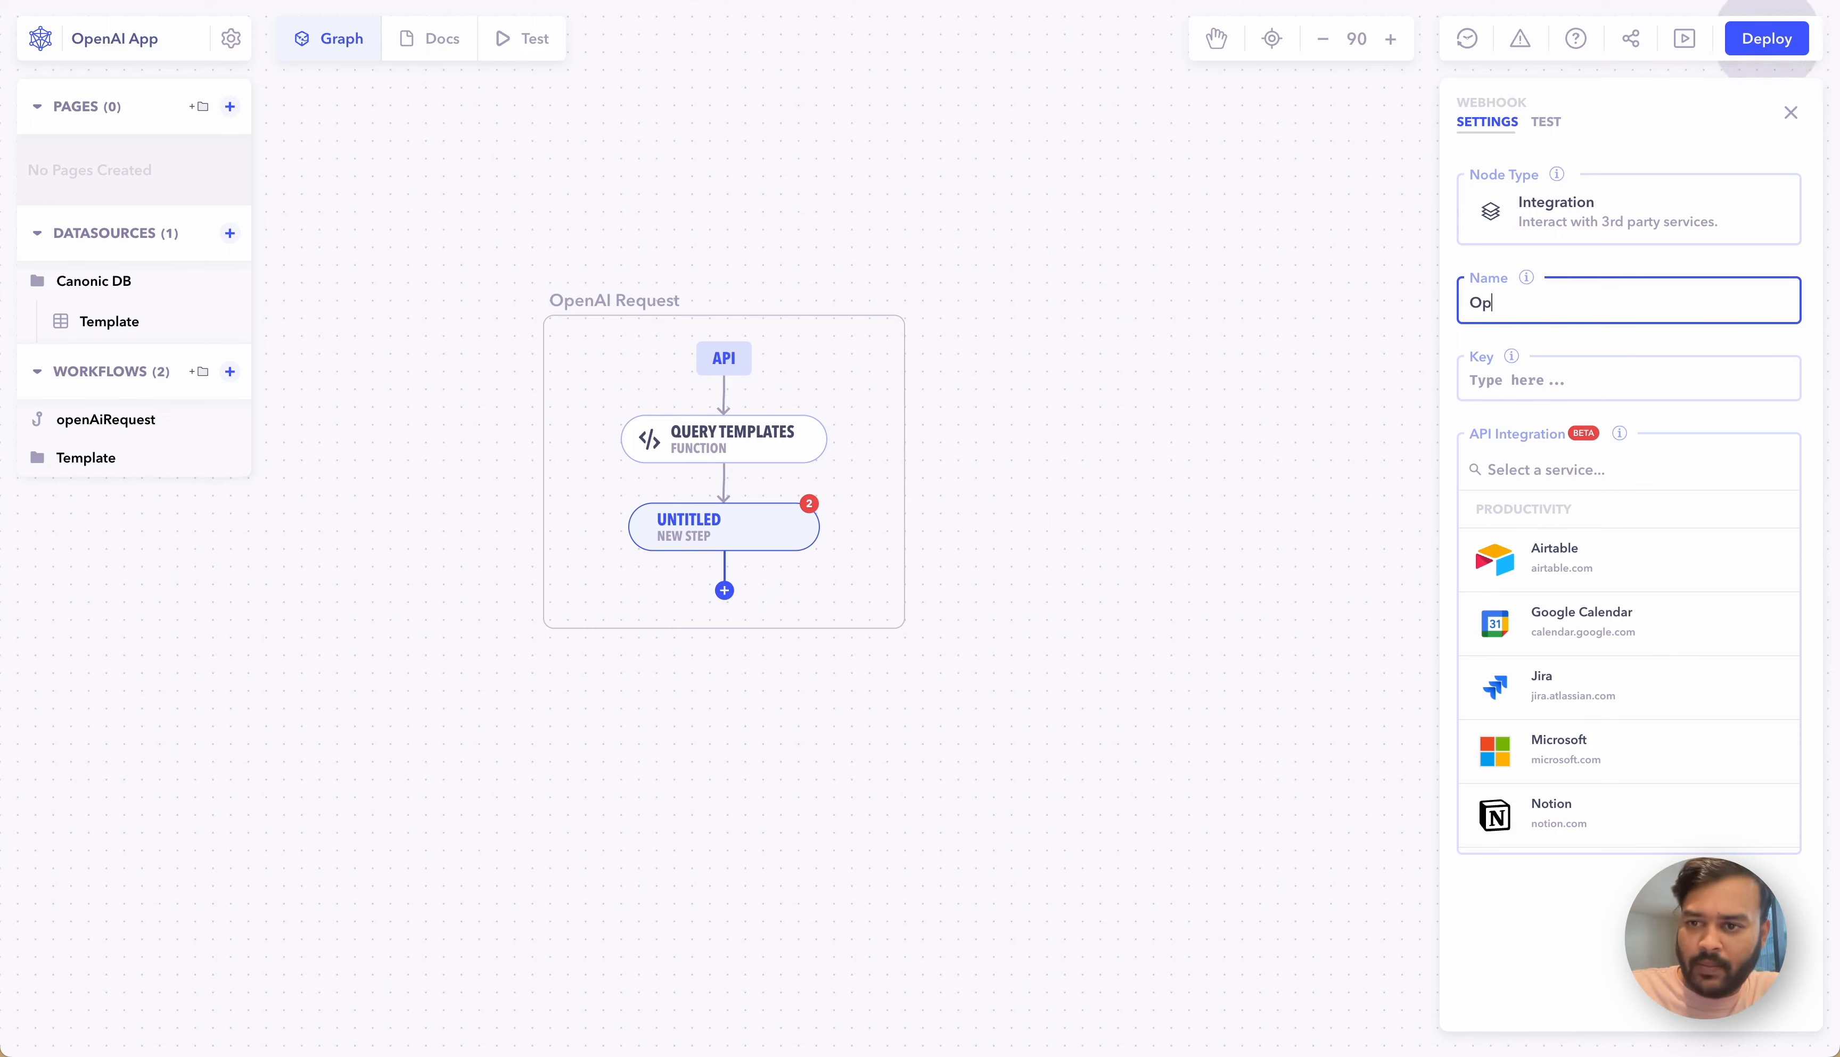
text(enAI Query)
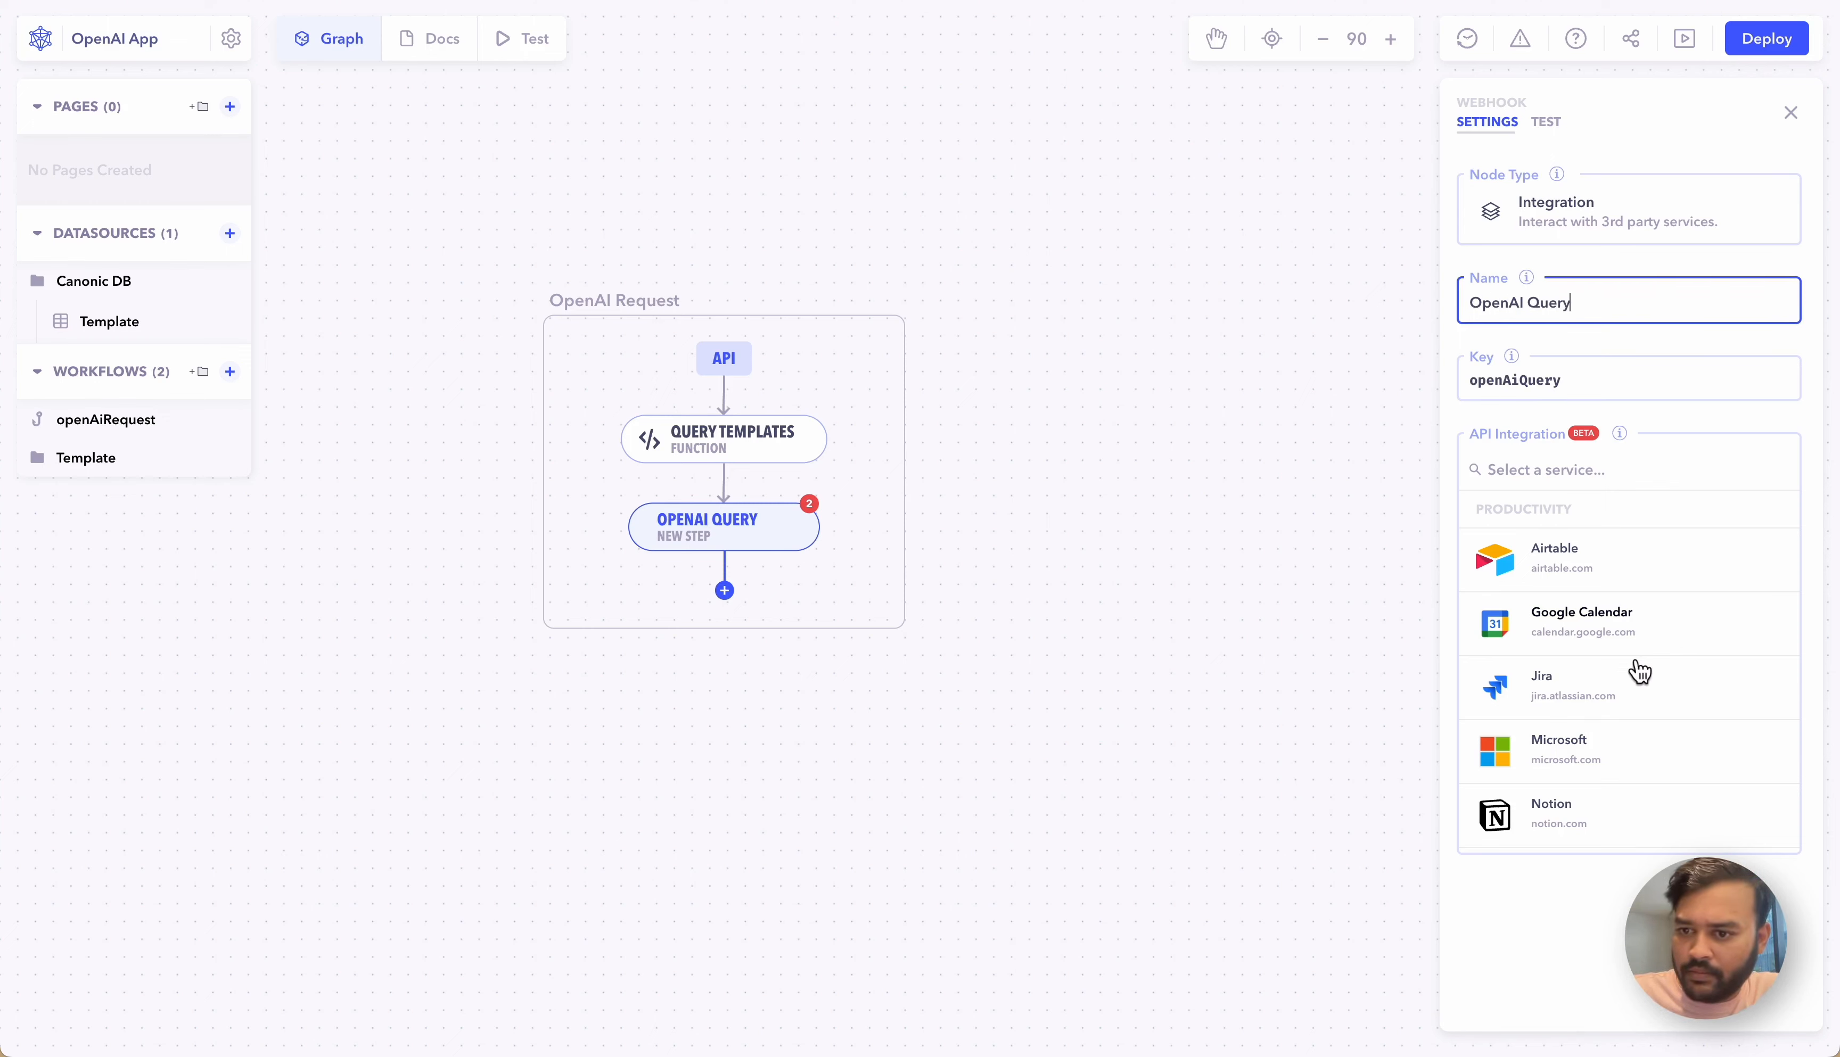
Set the node's integration to the OpenAI service's OpenAI API with the "Generate a chat completion" action.
scroll(1640, 671, down, 15)
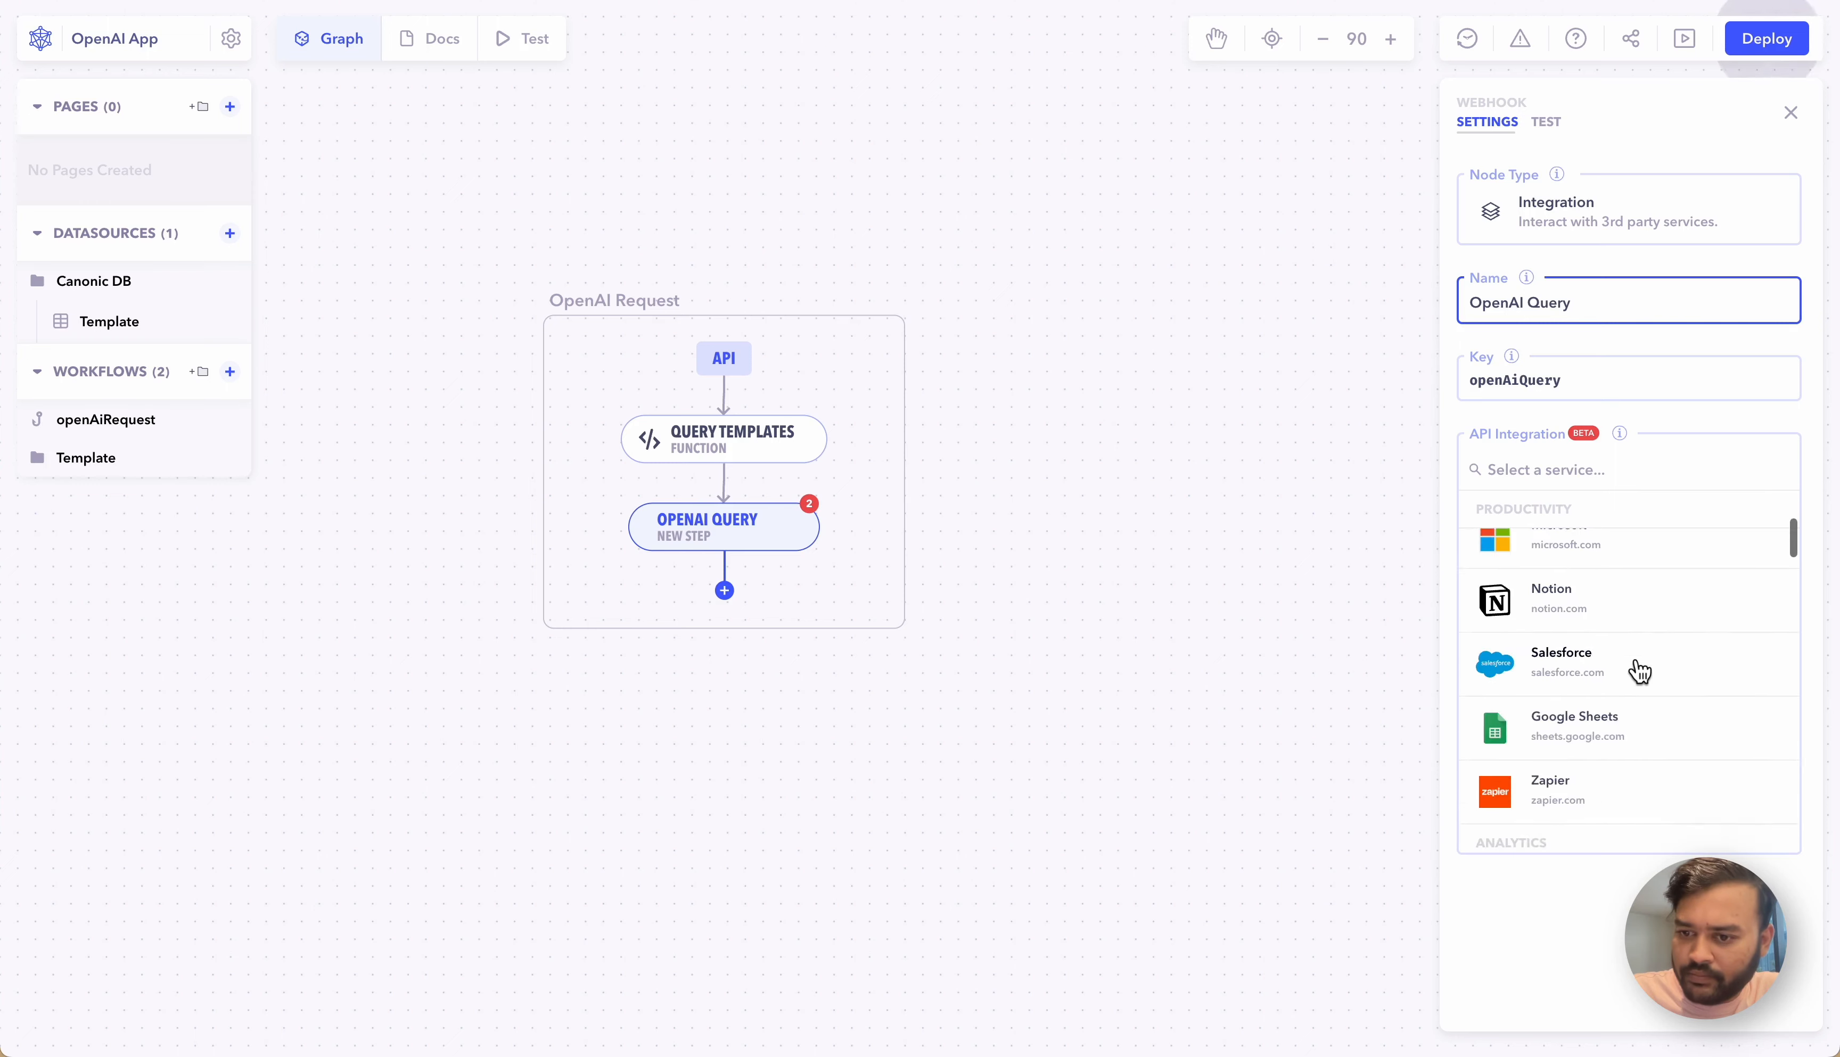
scroll(1639, 670, down, 15)
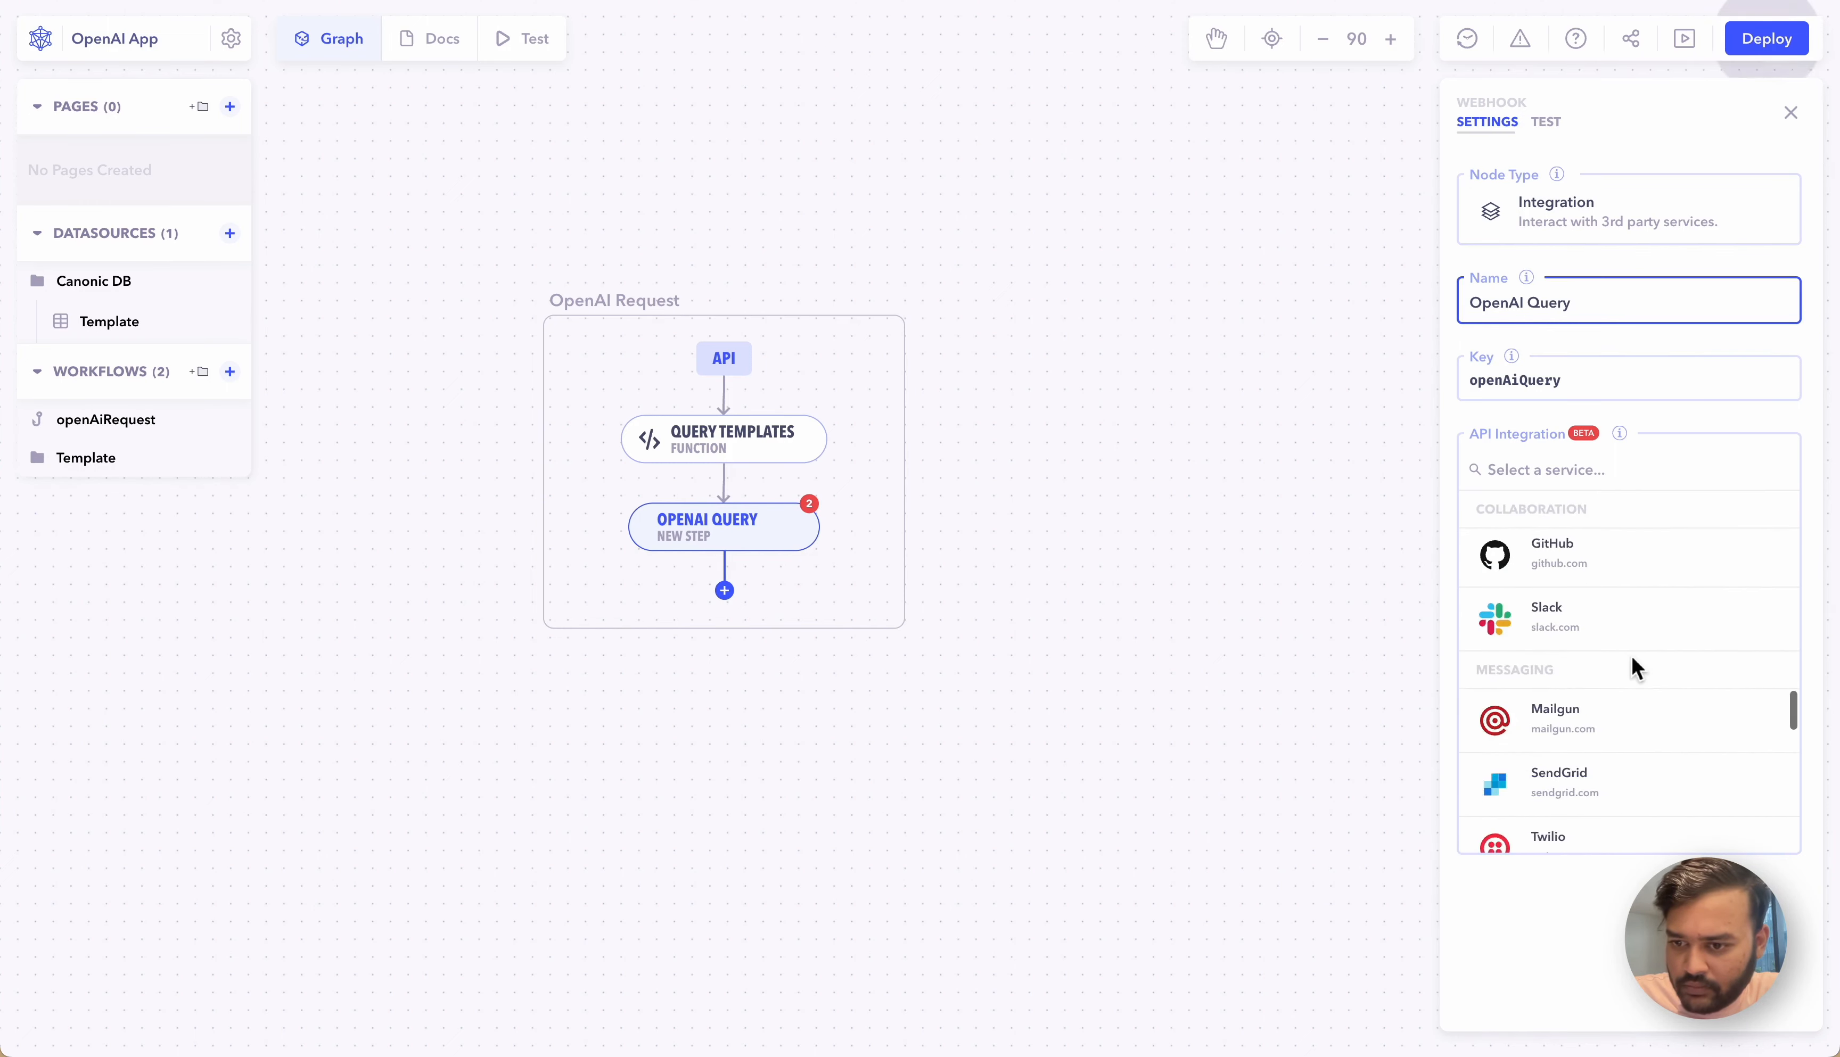
scroll(1636, 670, down, 2)
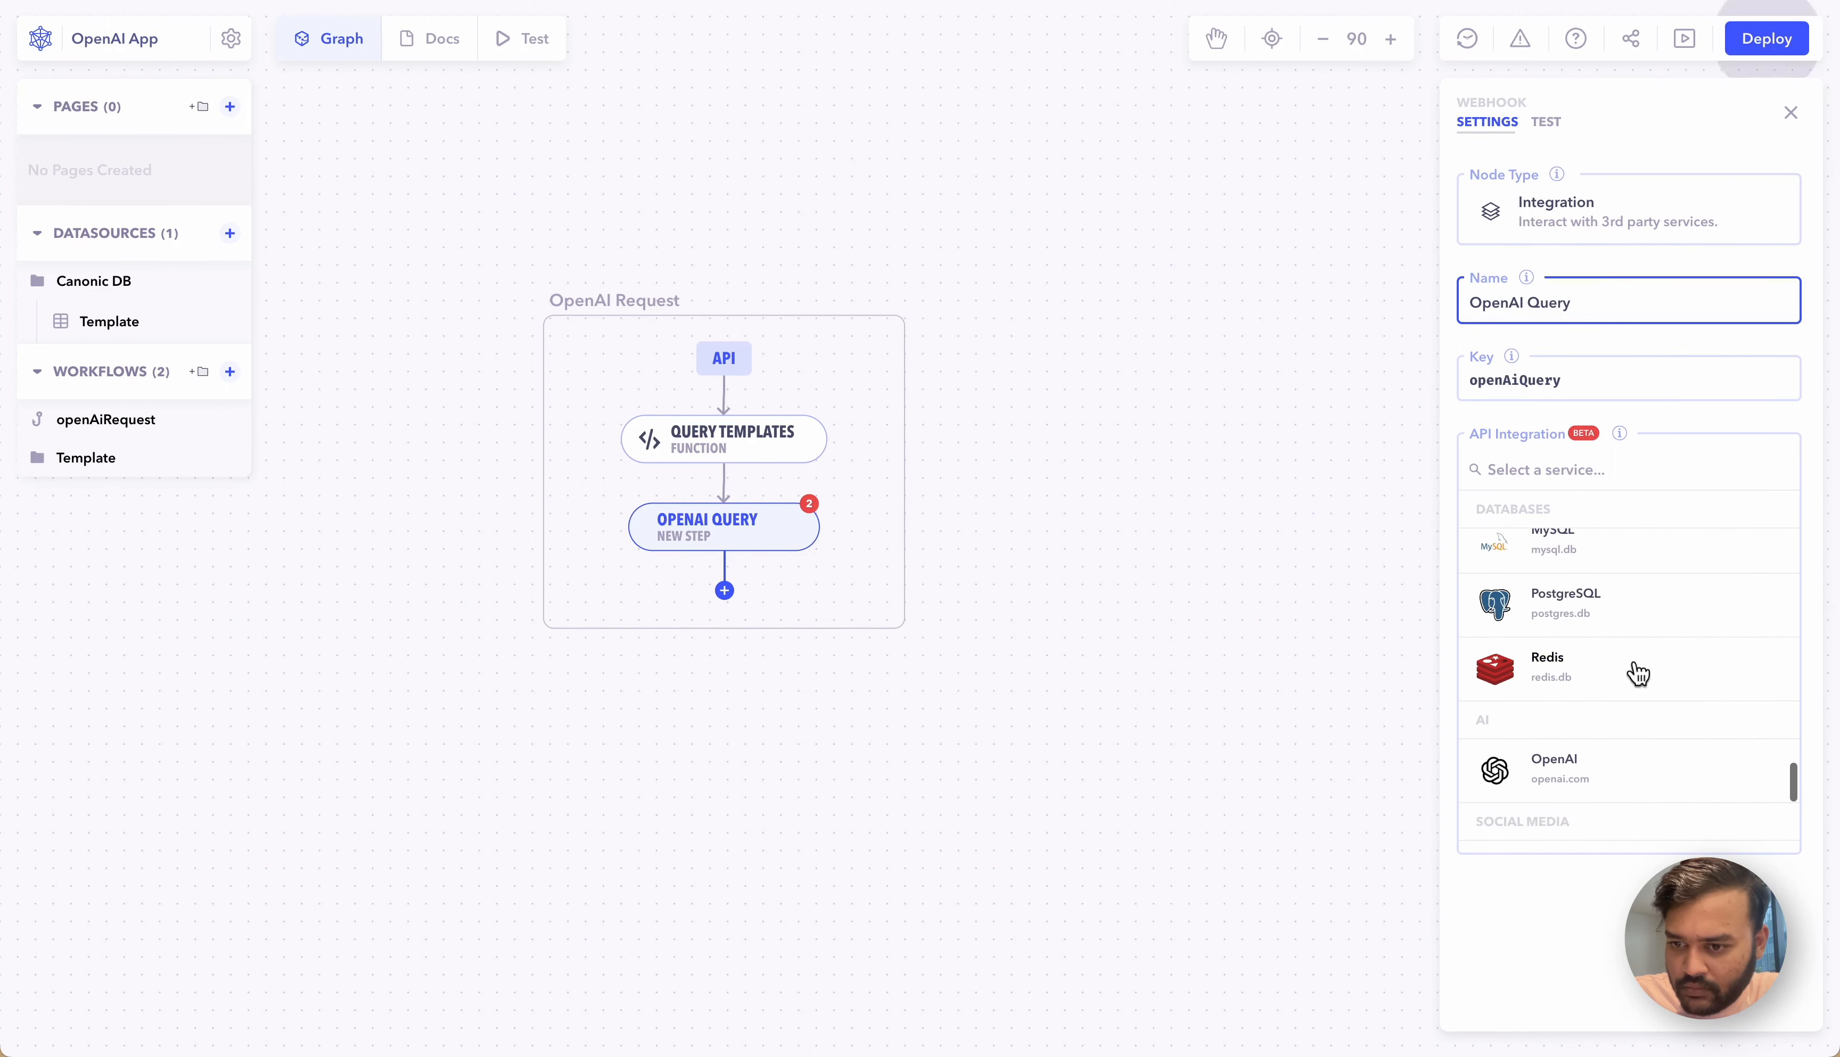
click(1585, 776)
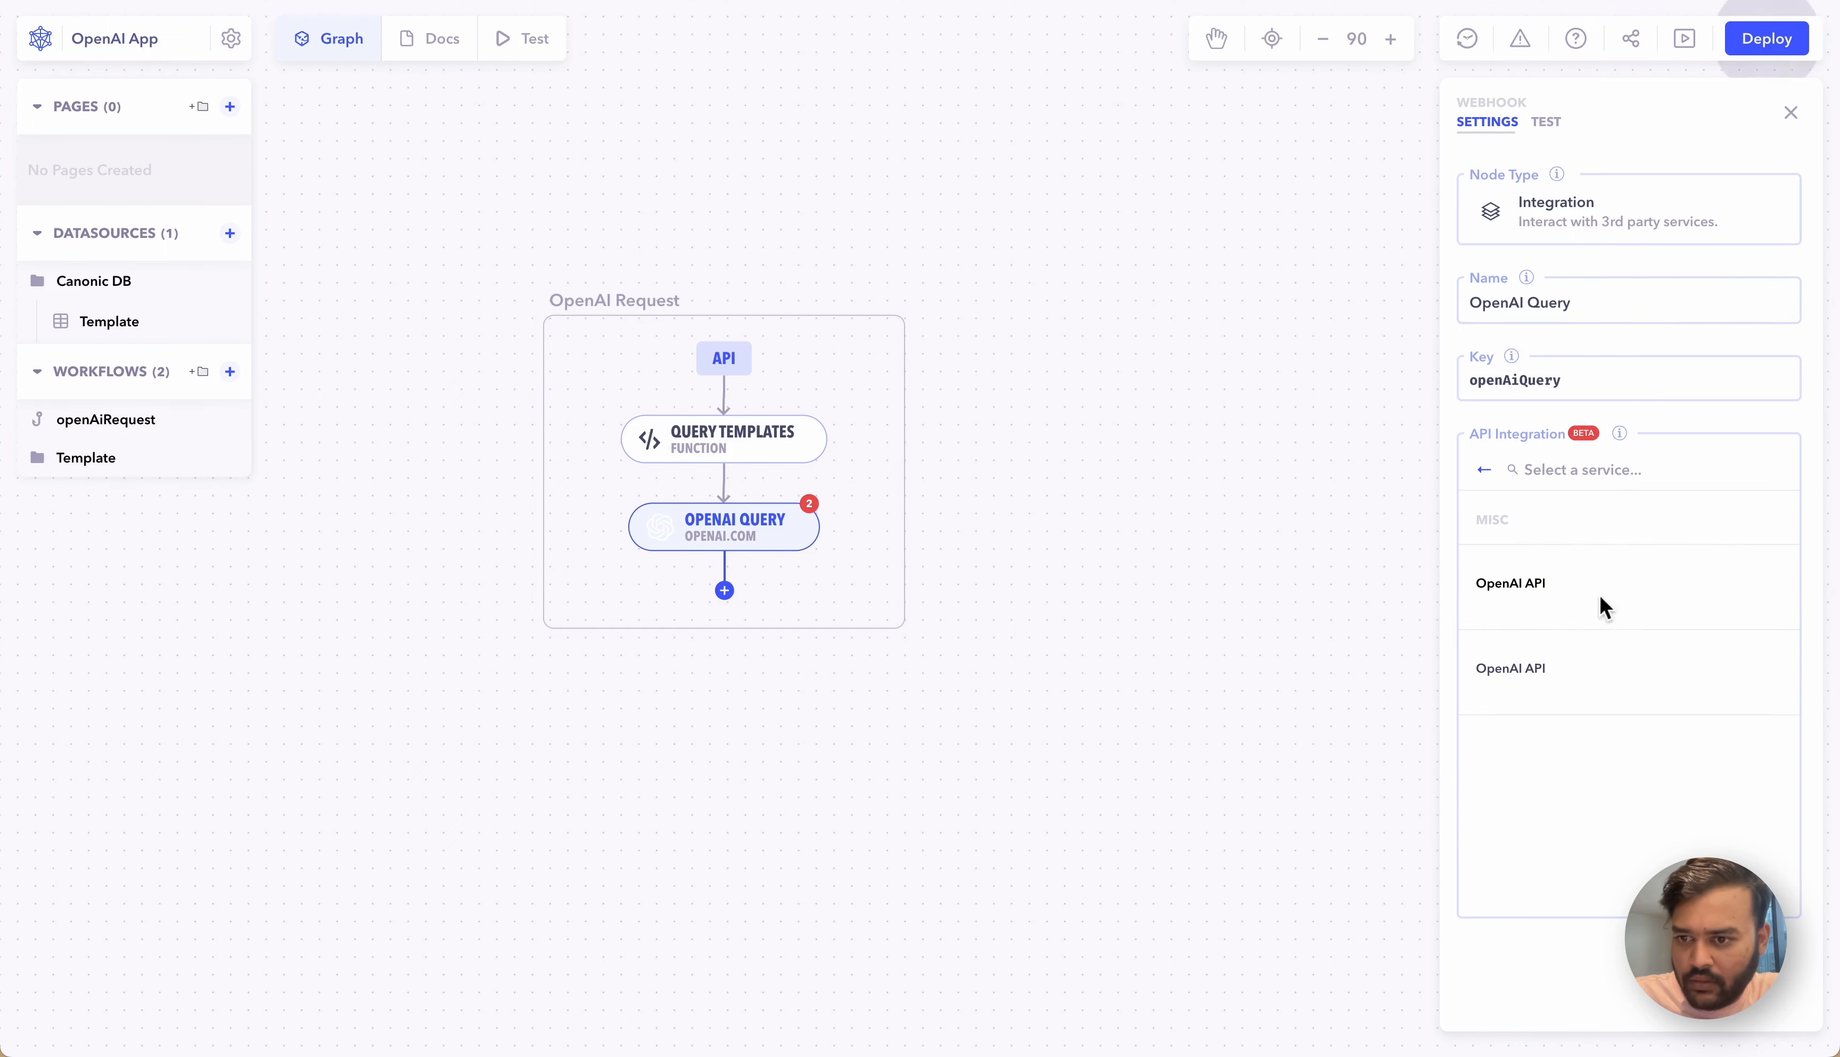
click(1605, 606)
scroll(1687, 759, up, 1)
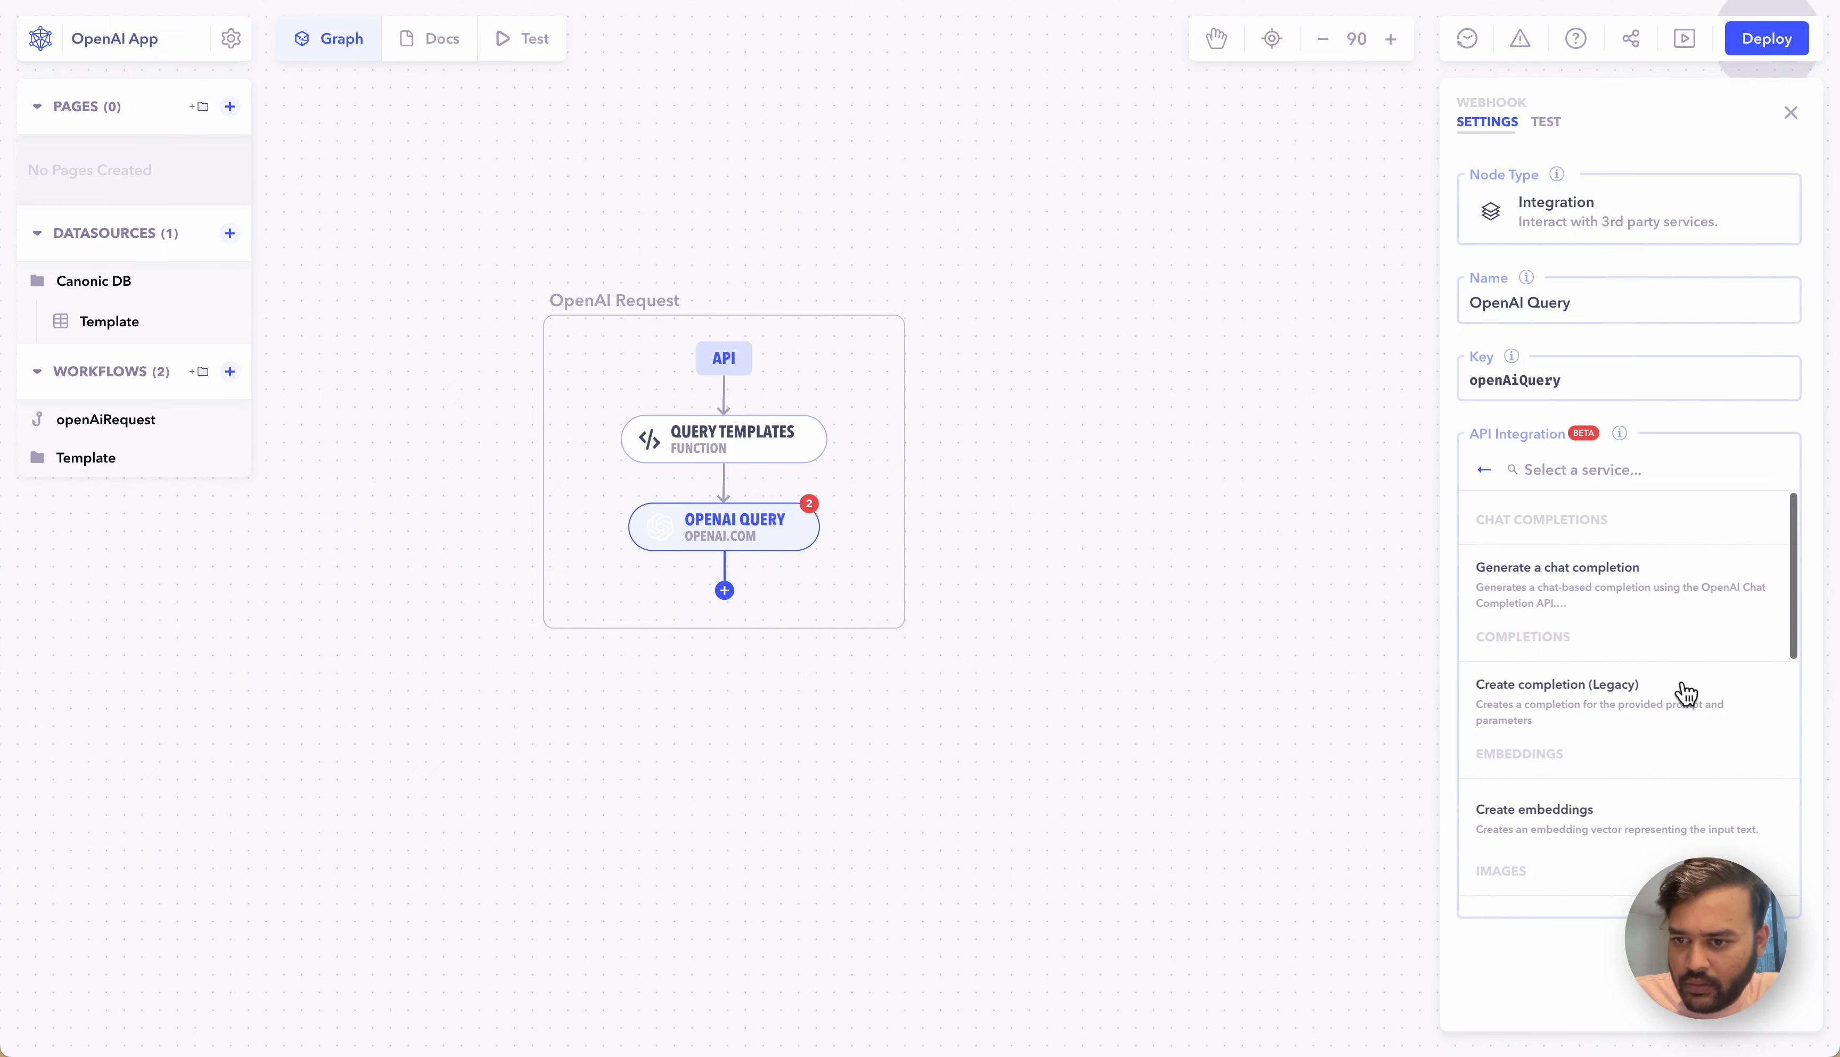
click(1606, 578)
scroll(1655, 710, down, 2)
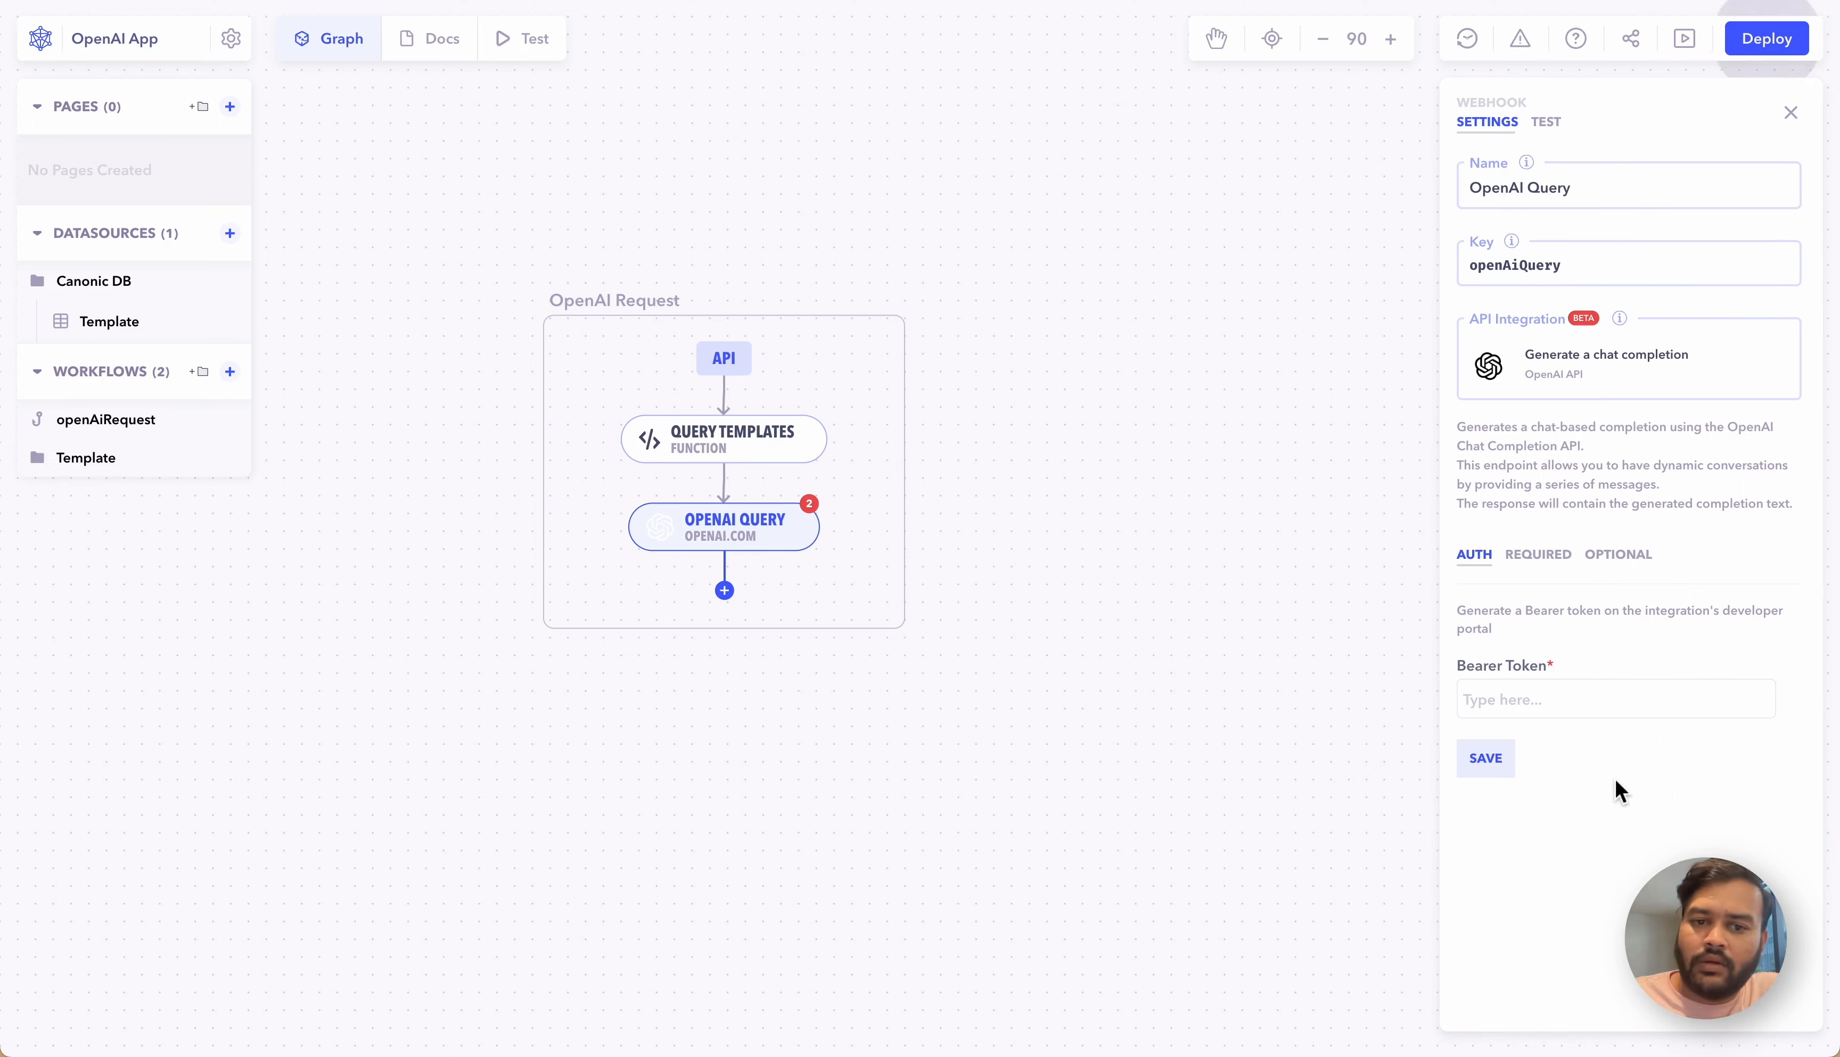
Copy the API key from the Notes app, paste it as the integration's Bearer Token and save it.
click(1653, 715)
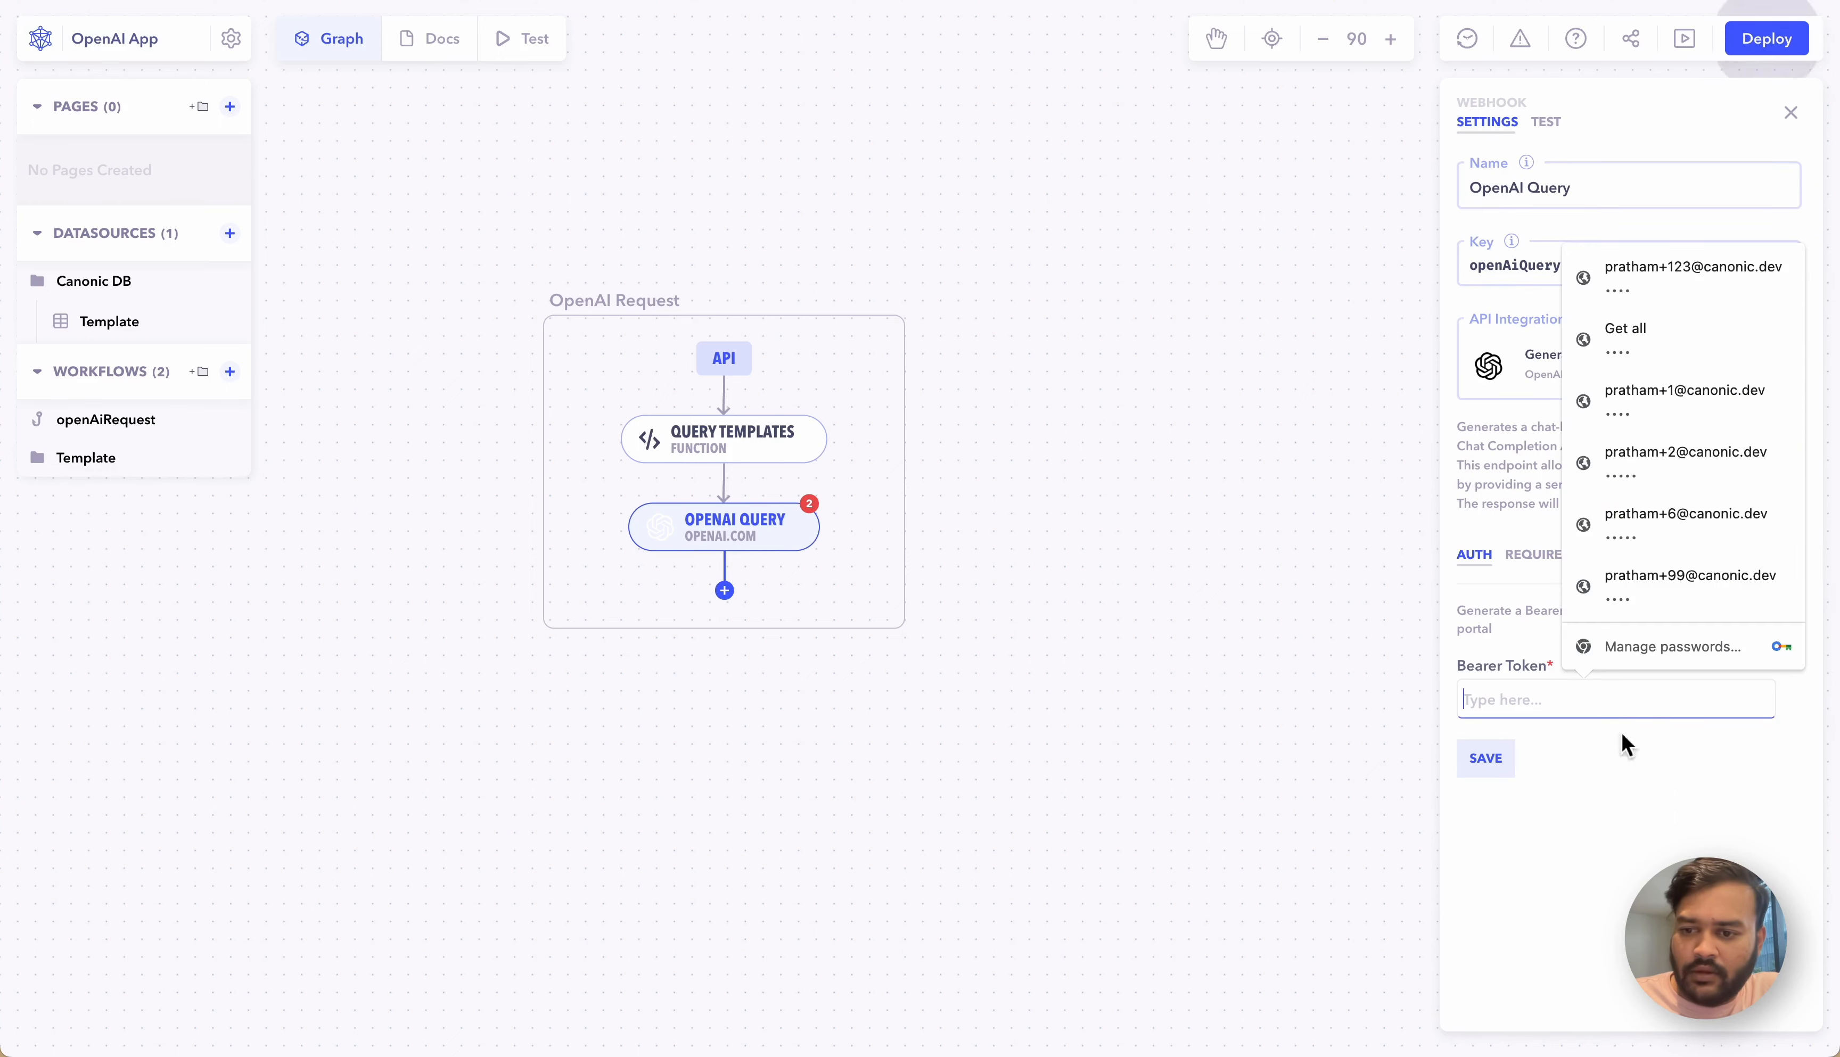
click(1536, 855)
key(ctrl+Up)
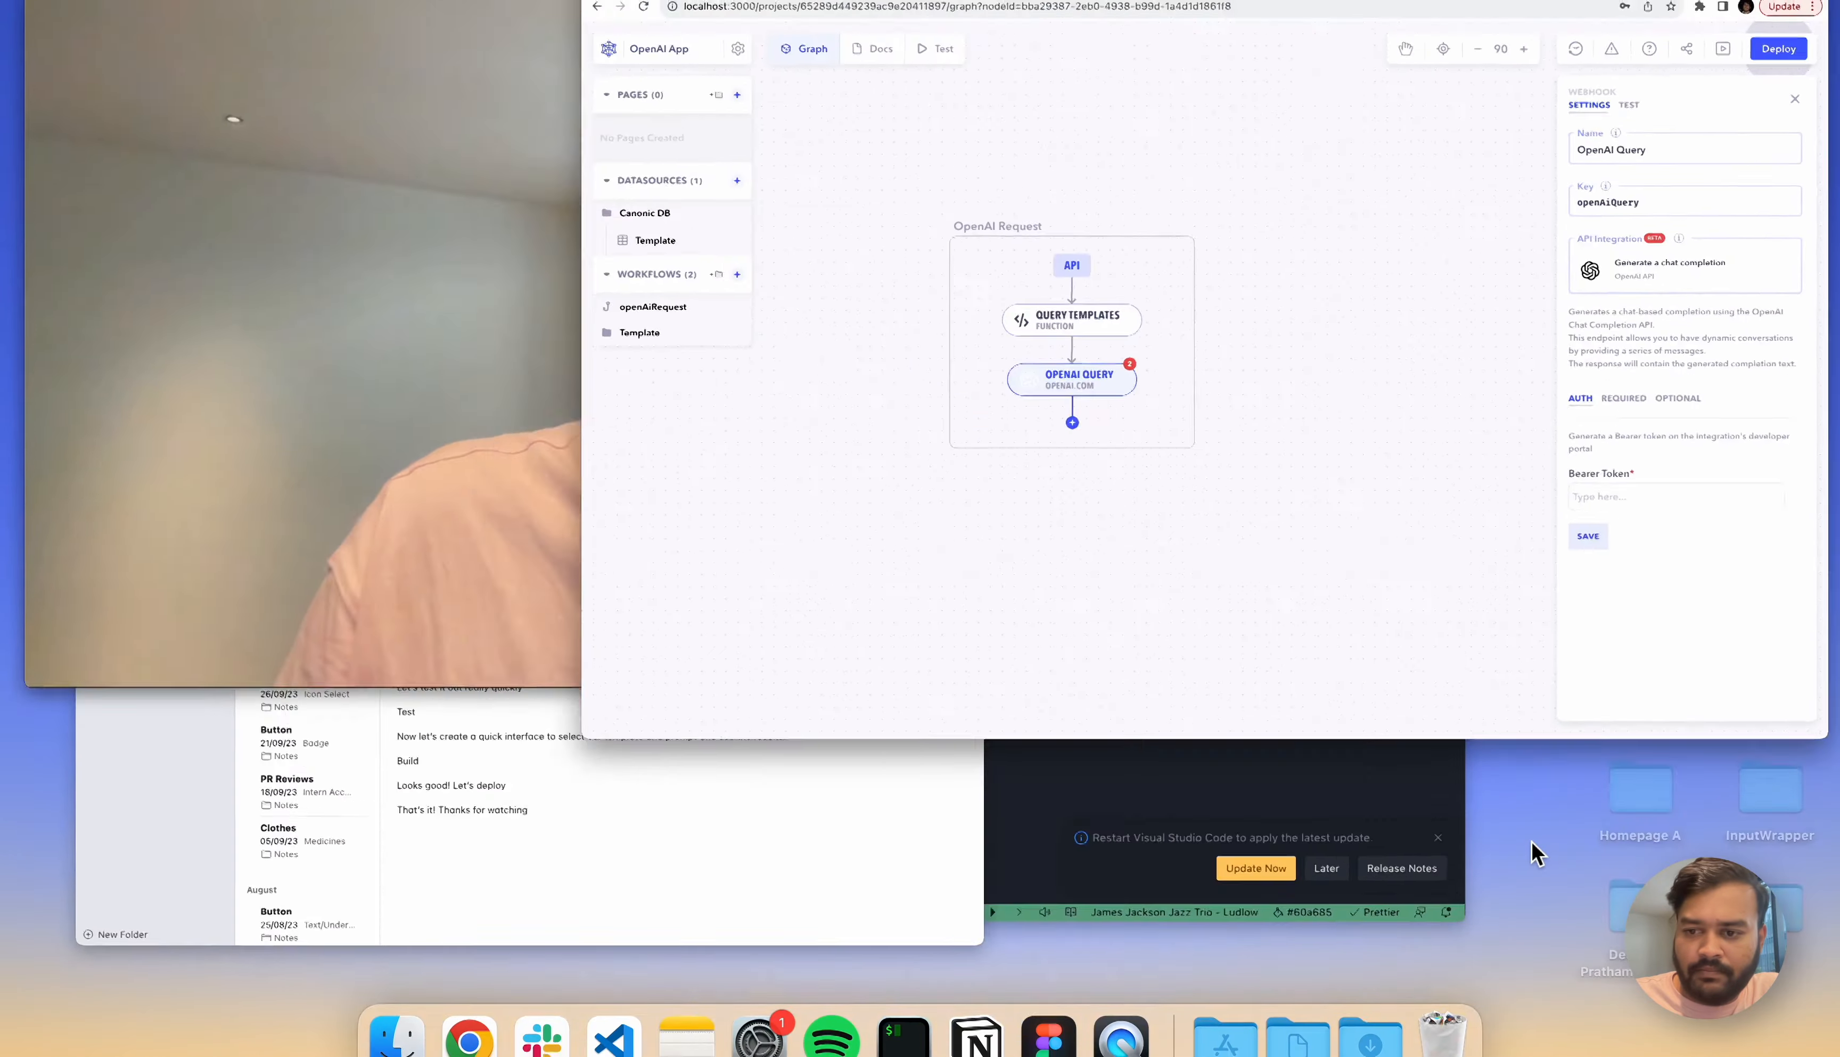
click(474, 670)
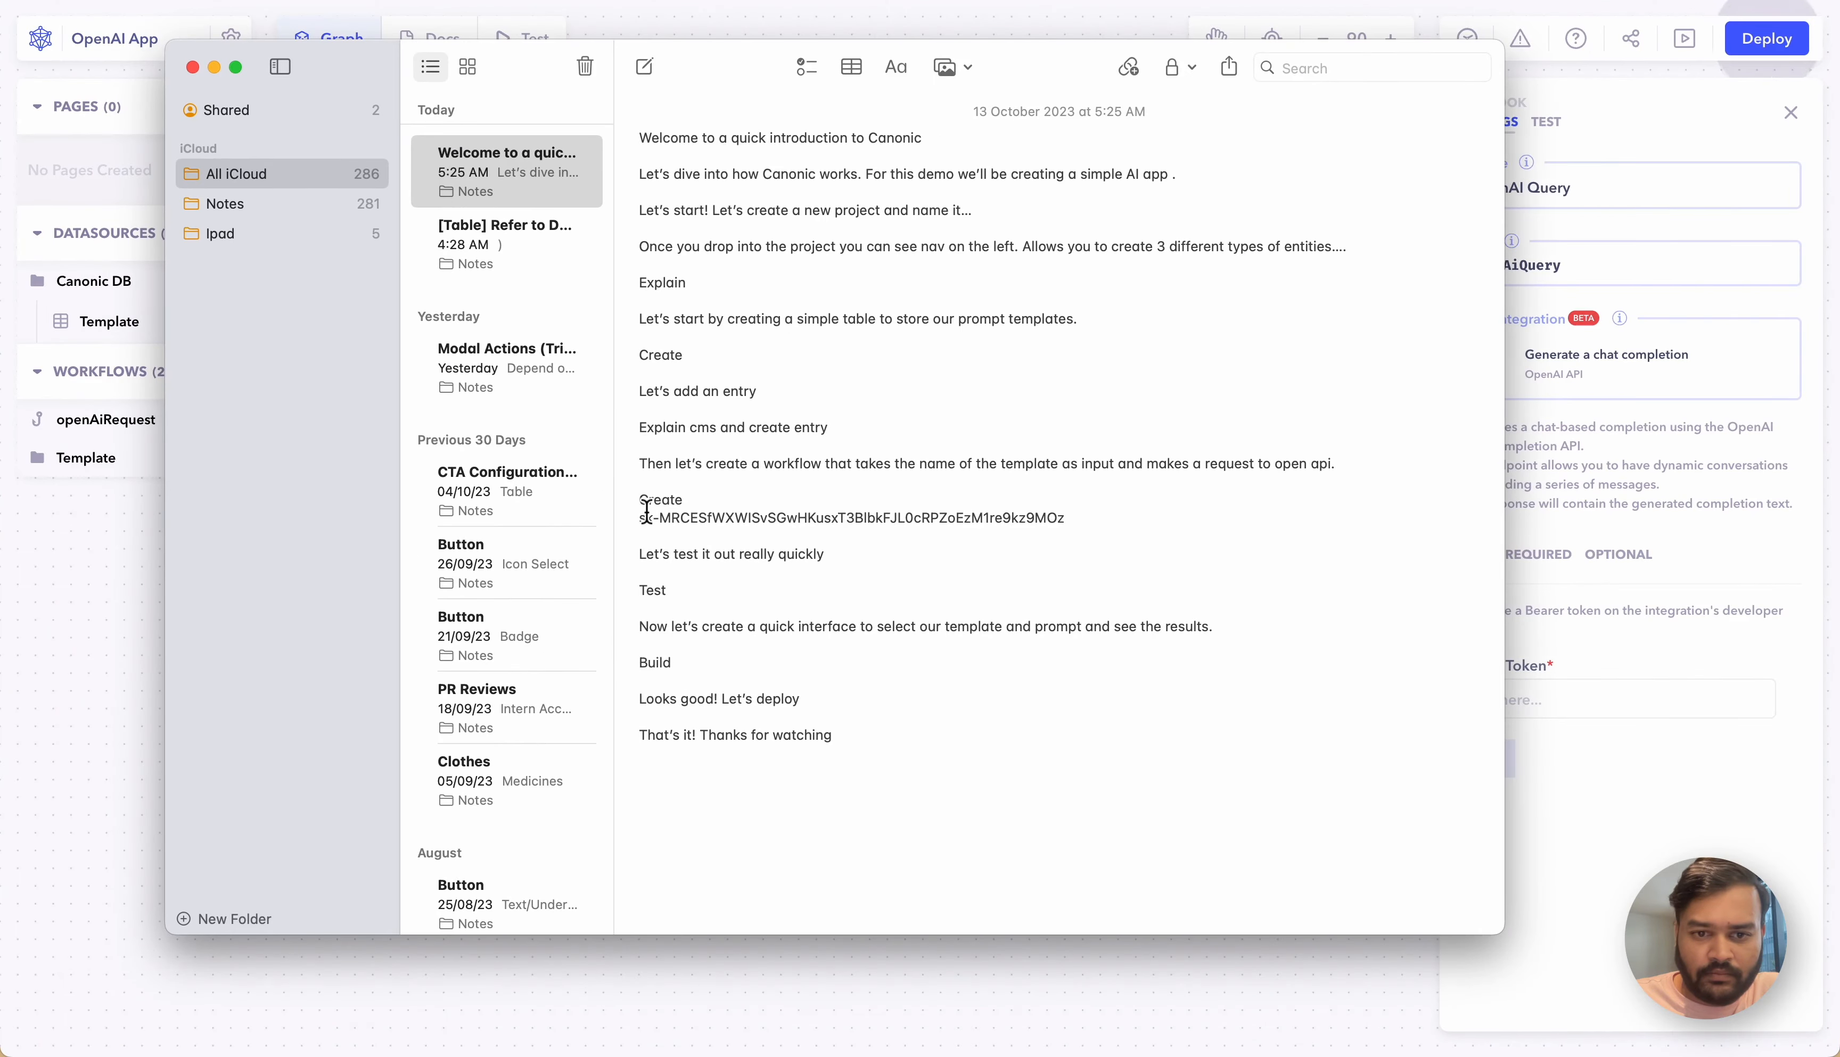
triple_click(666, 519)
click(1599, 672)
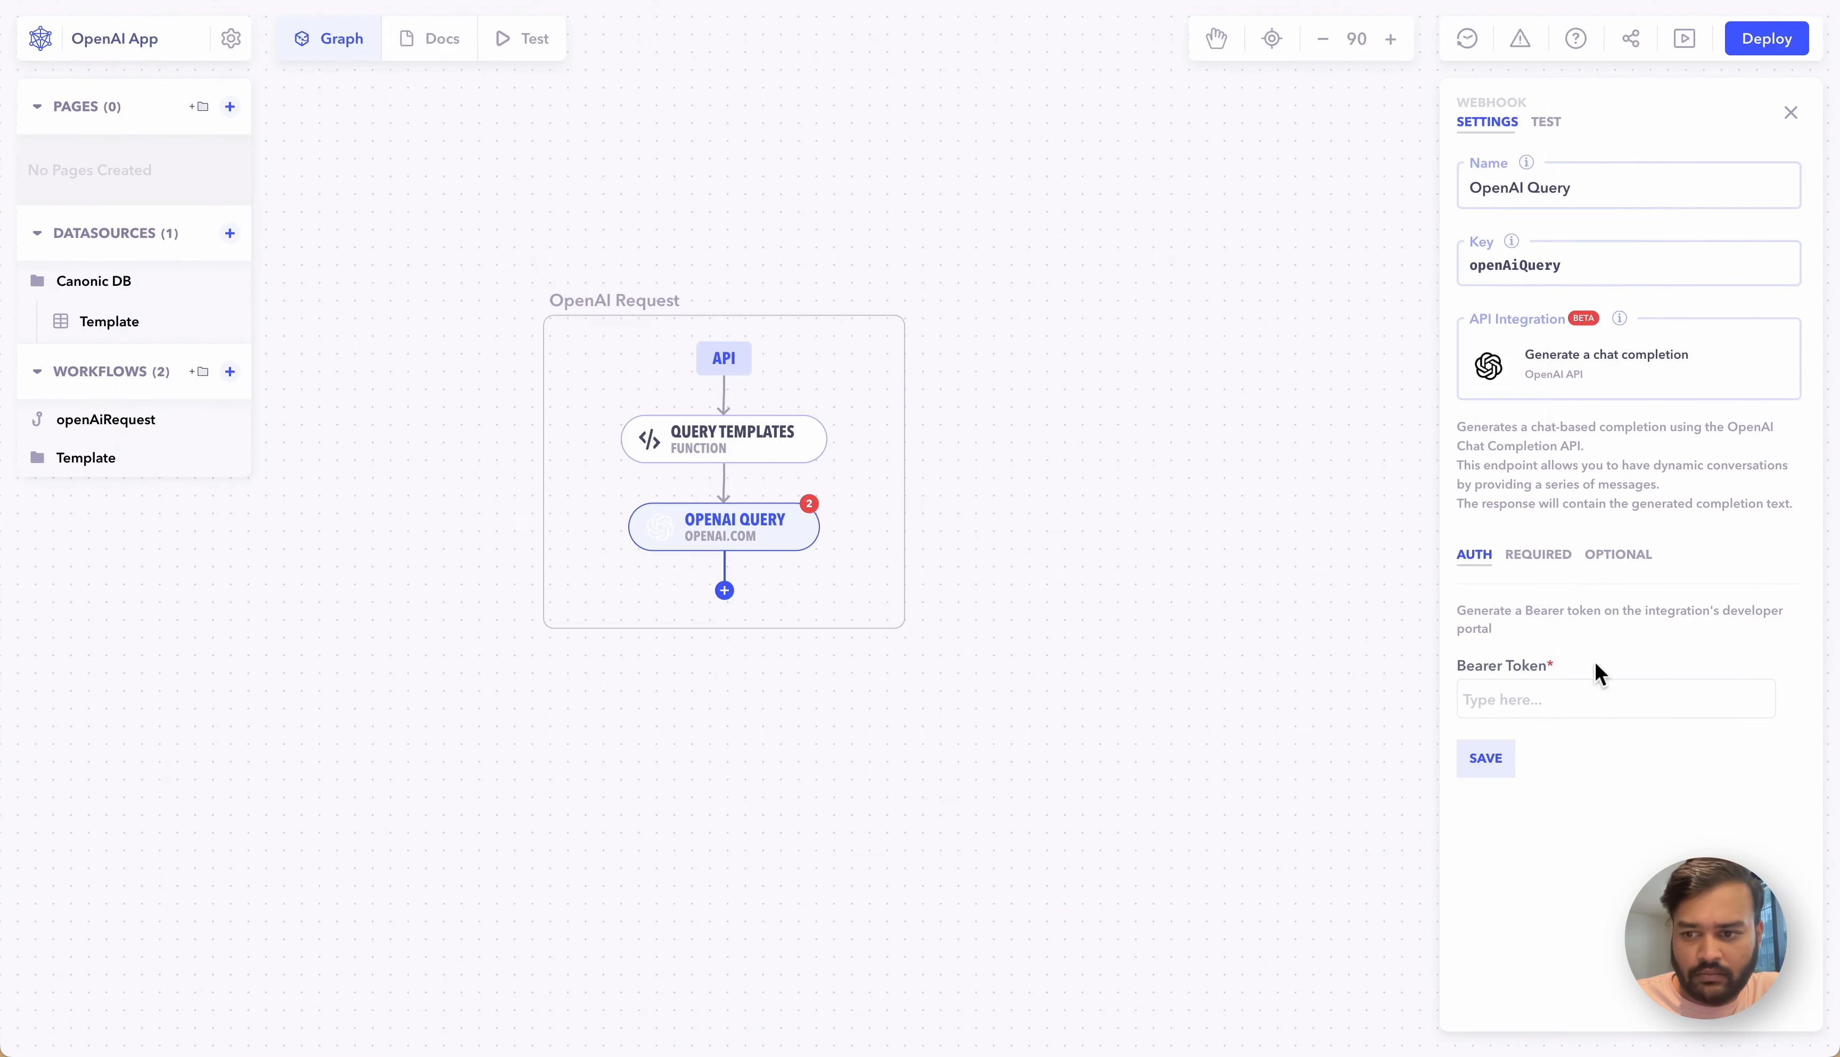
click(1573, 703)
key(super+v)
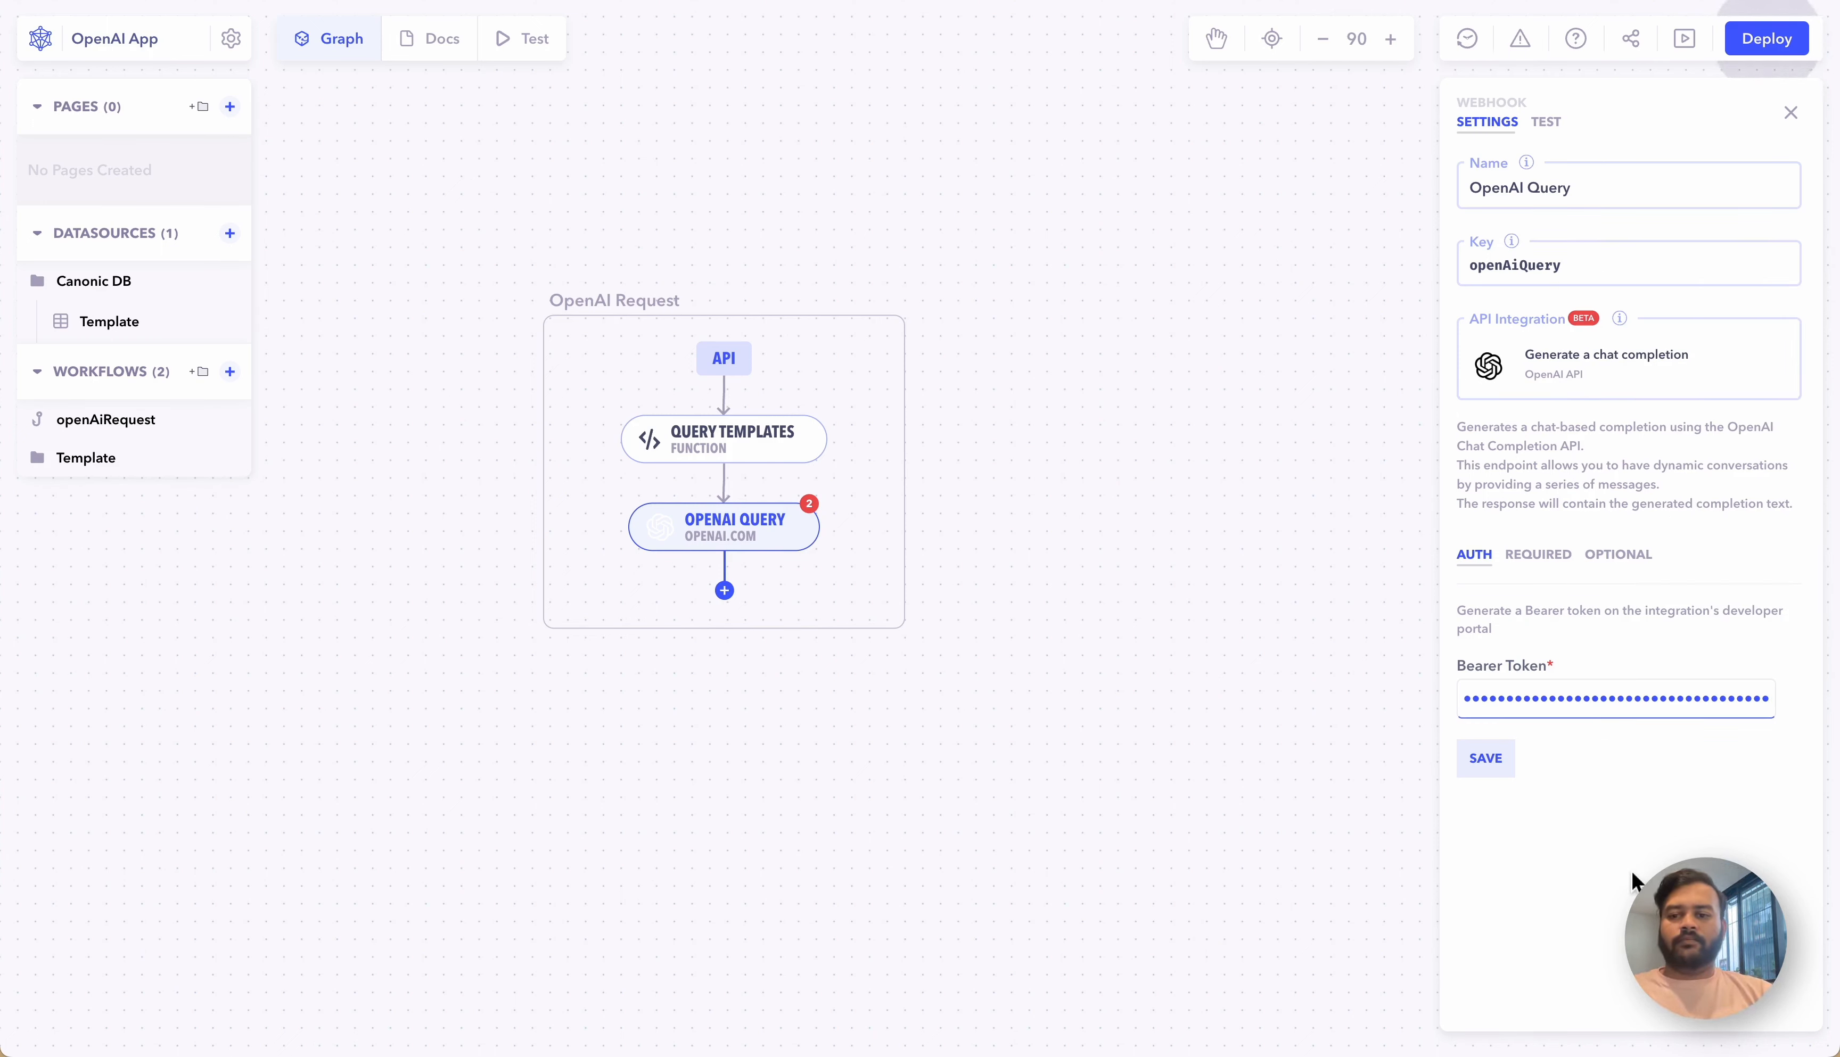
click(1496, 768)
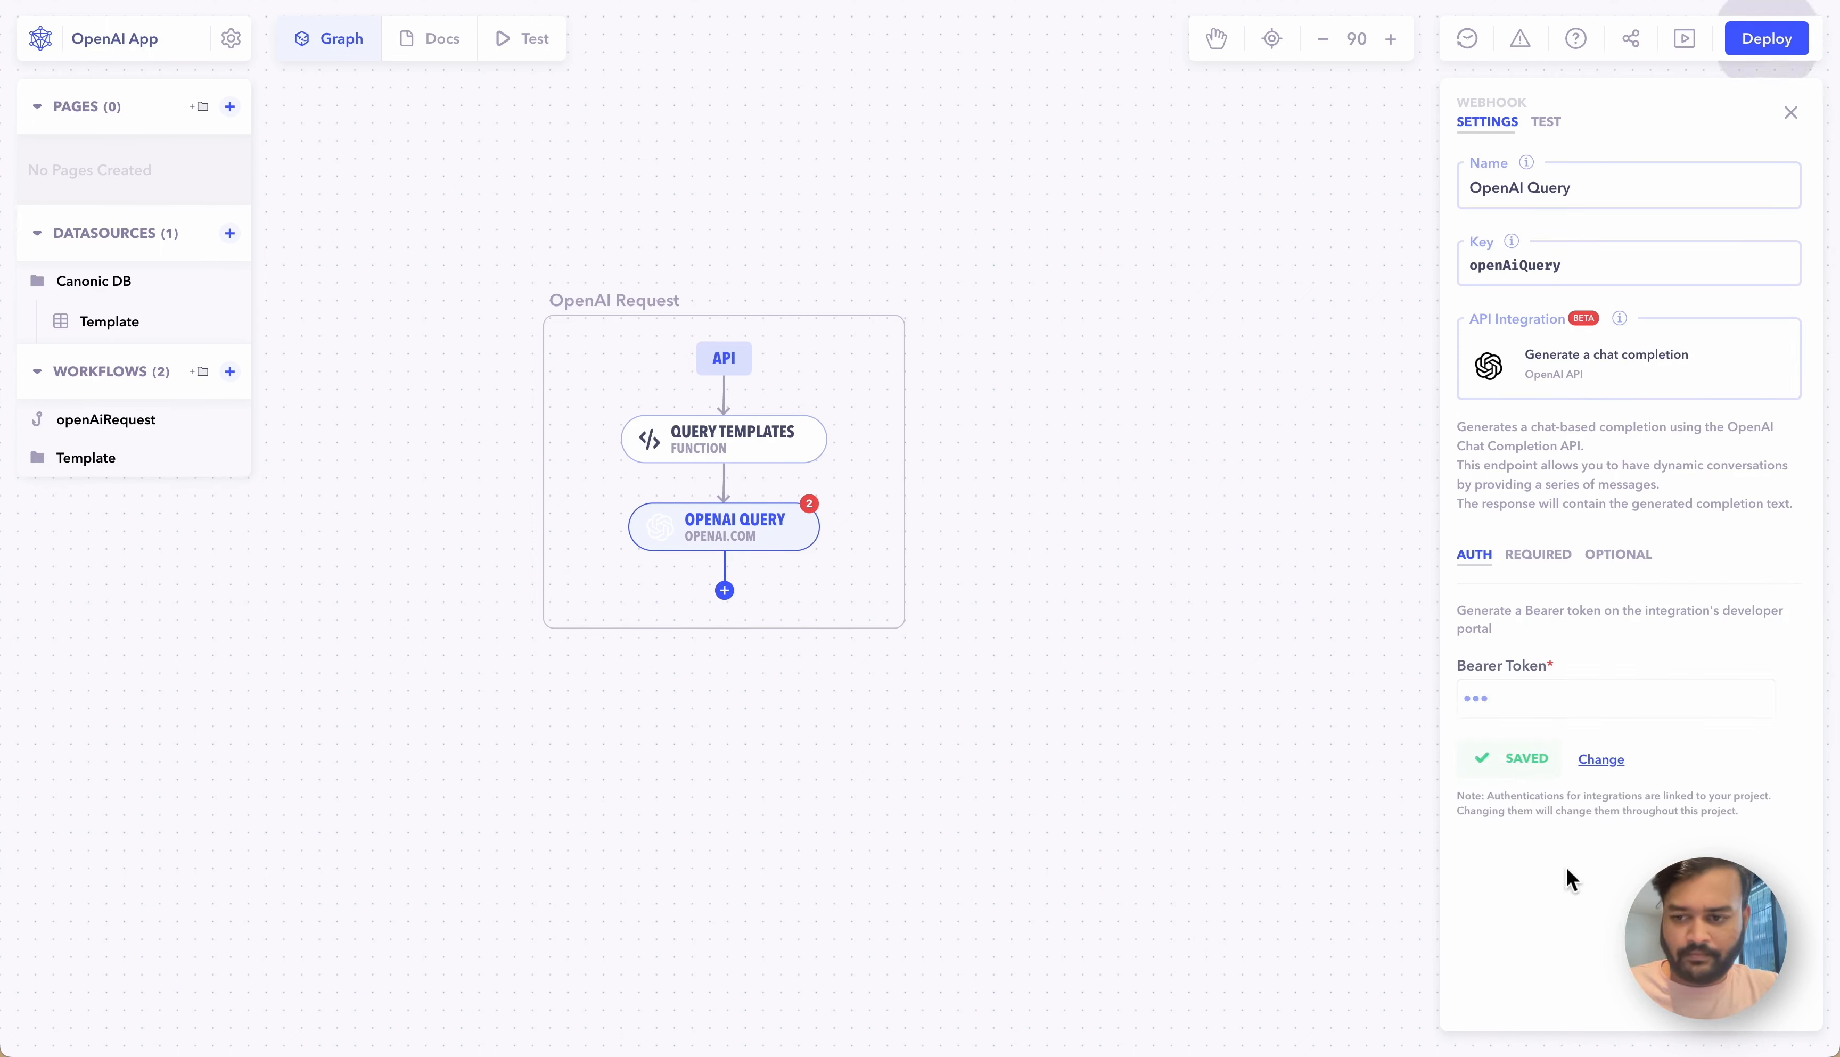
Set the chat completion's required model to gpt-3.5-turbo.
click(1554, 567)
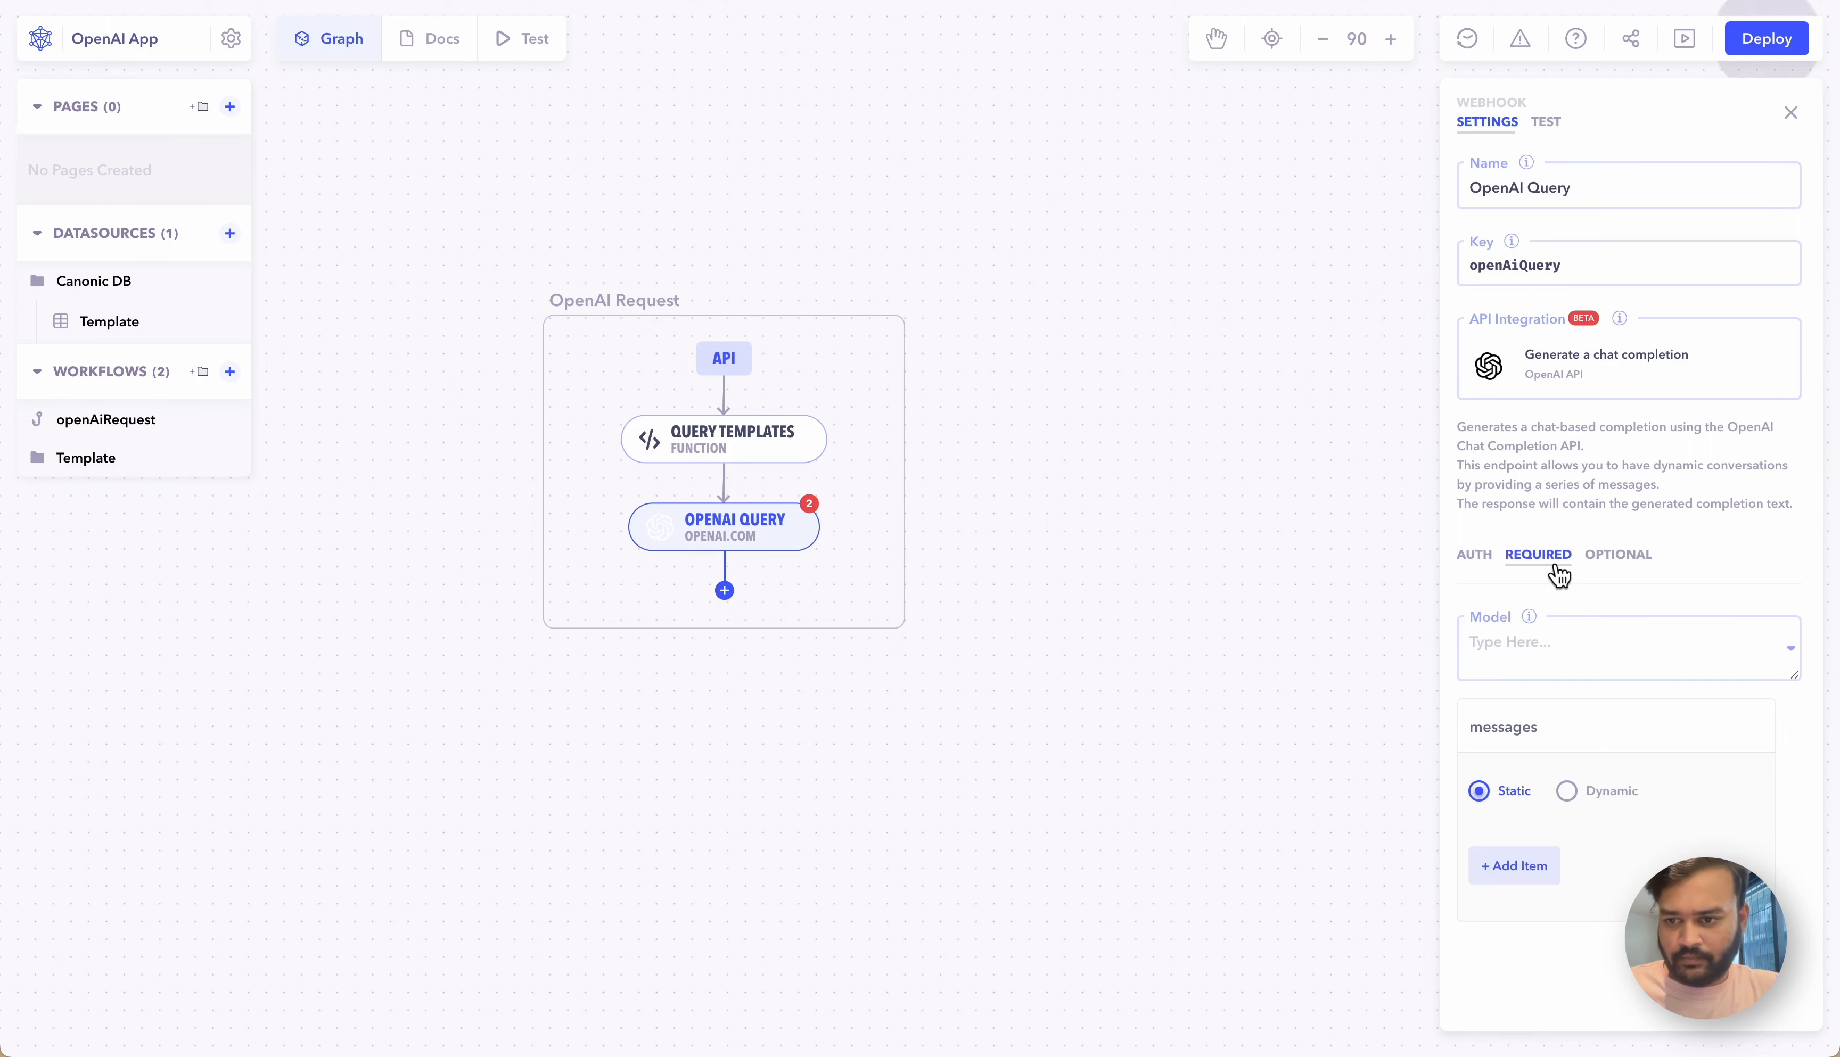
click(1514, 645)
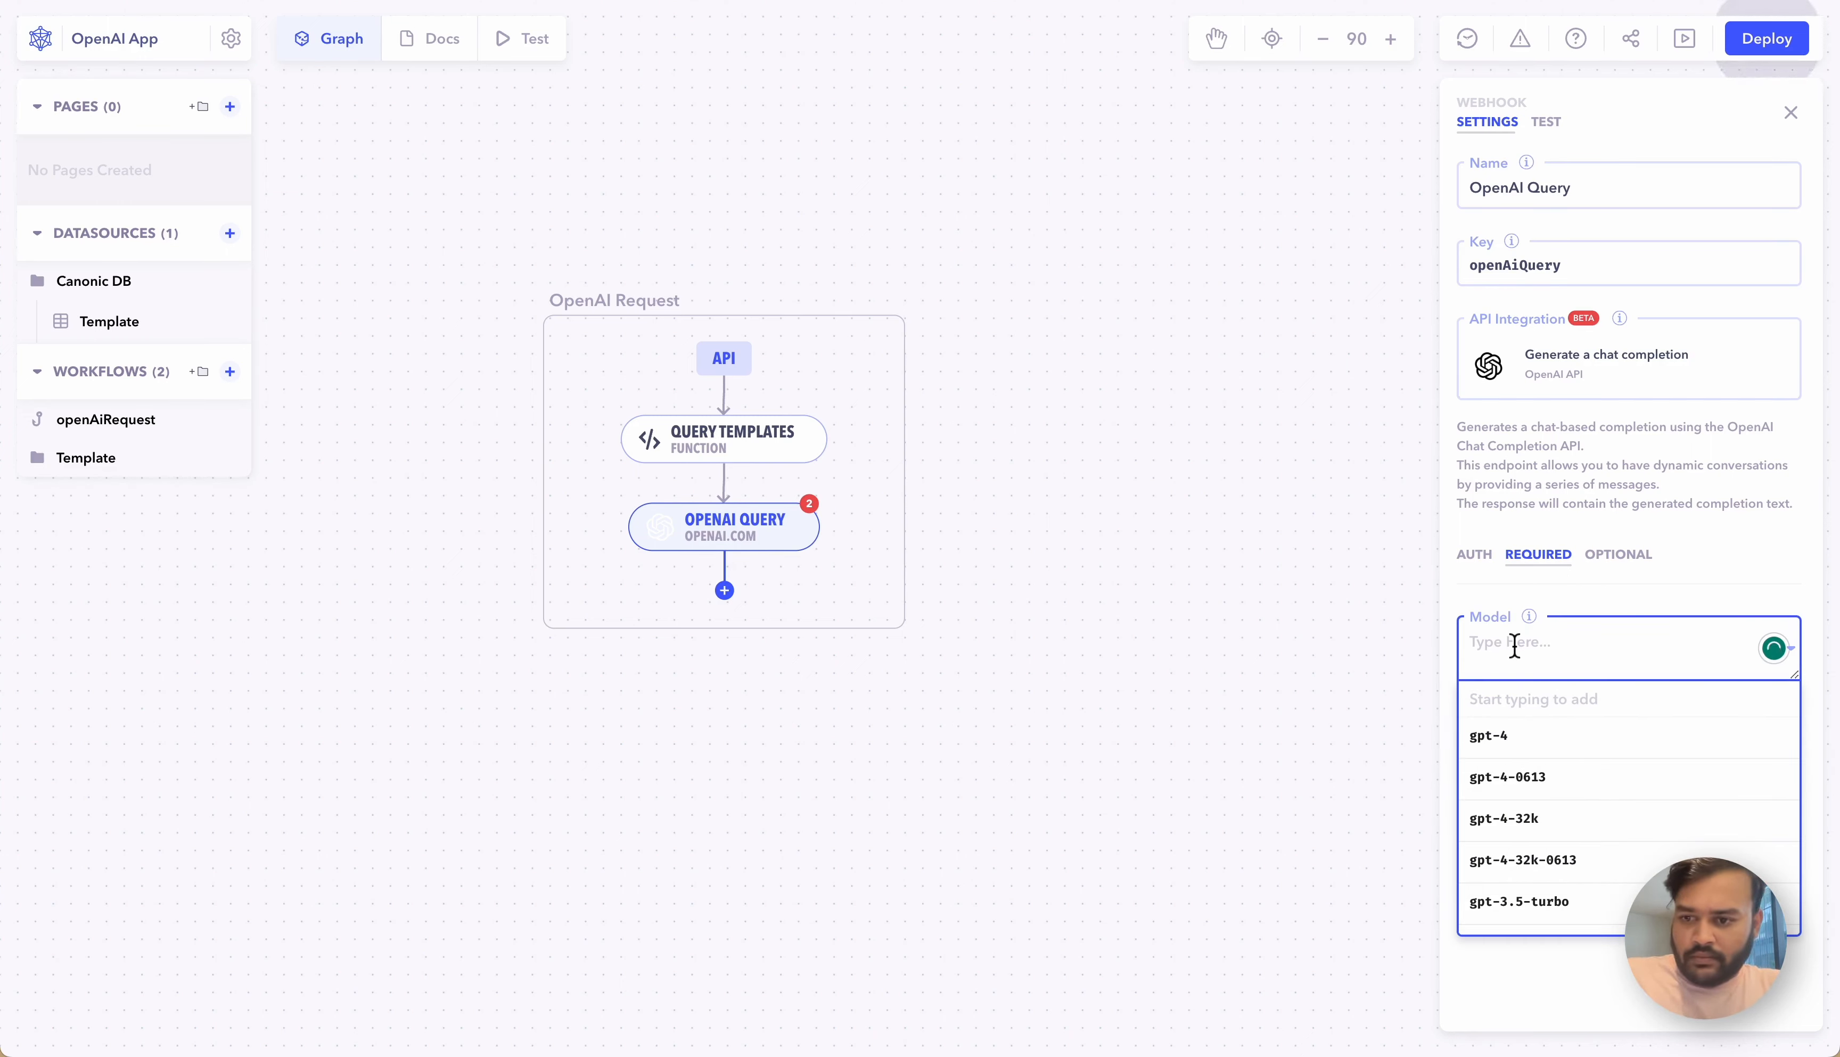
scroll(1545, 814, down, 3)
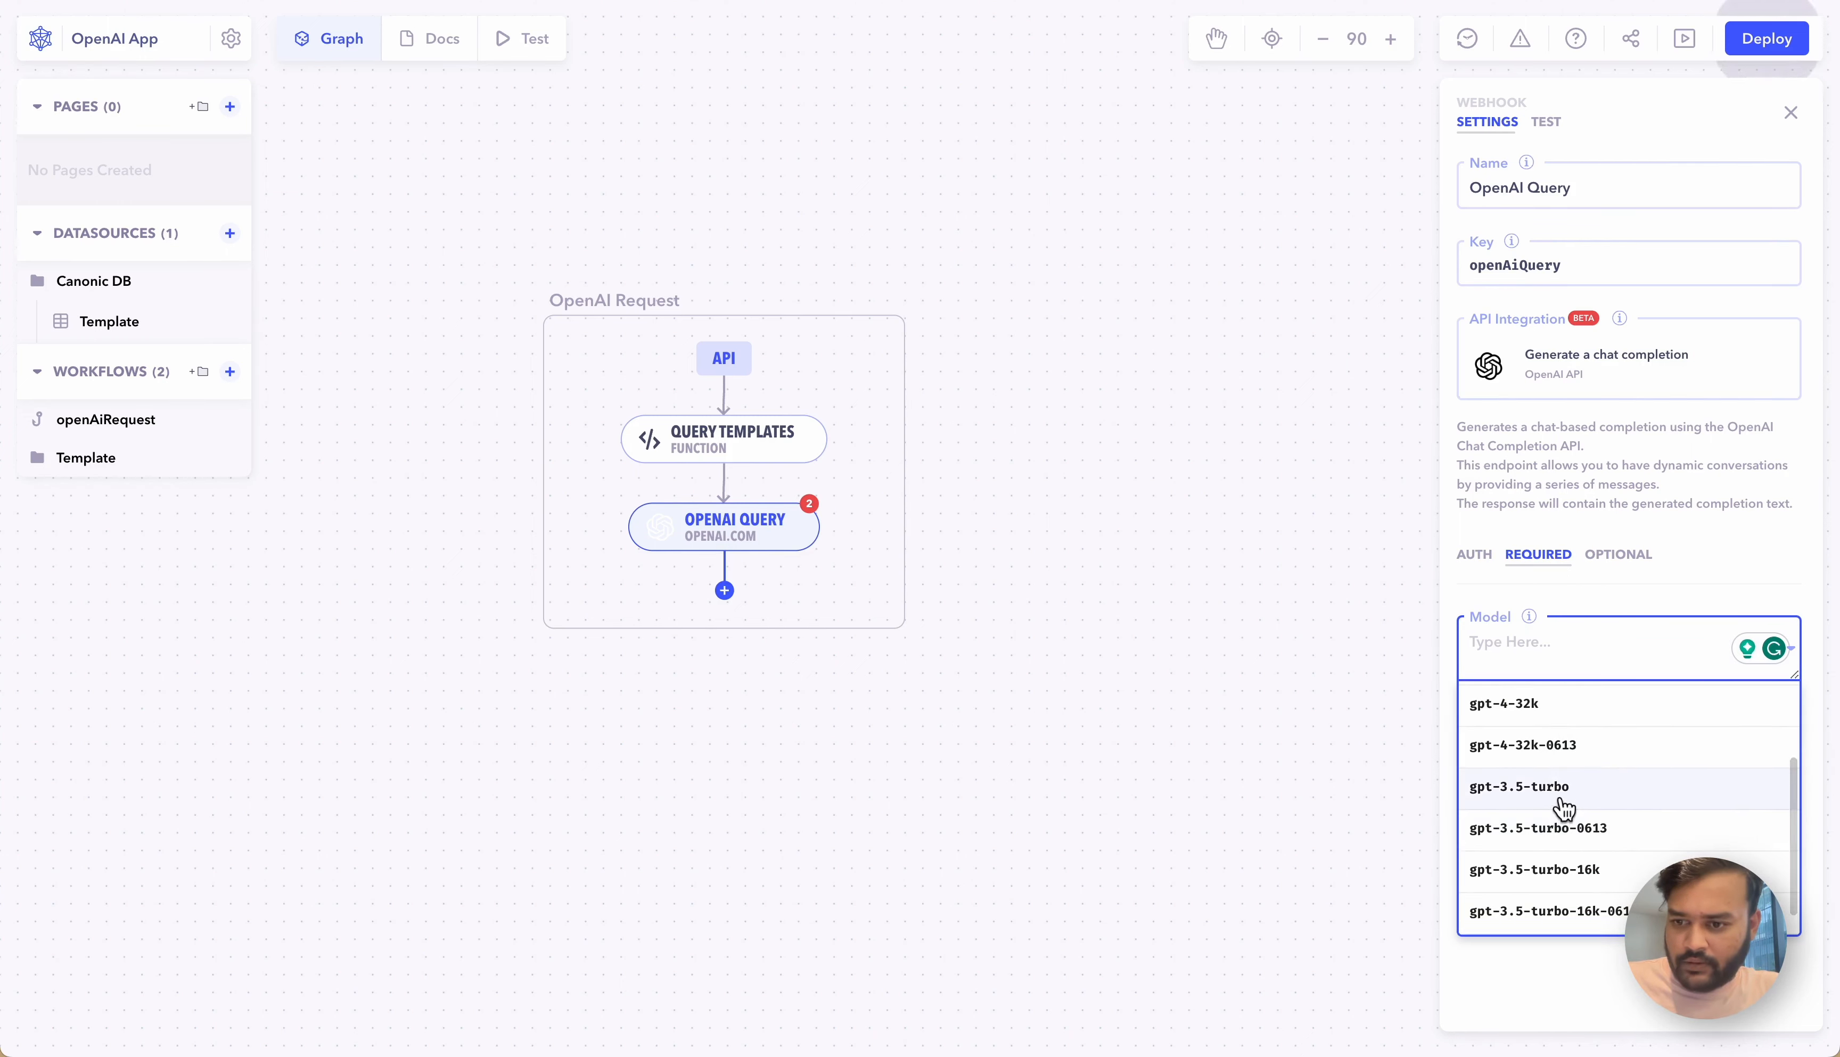
click(1542, 800)
Add a static message item with the role user.
scroll(1726, 782, down, 1)
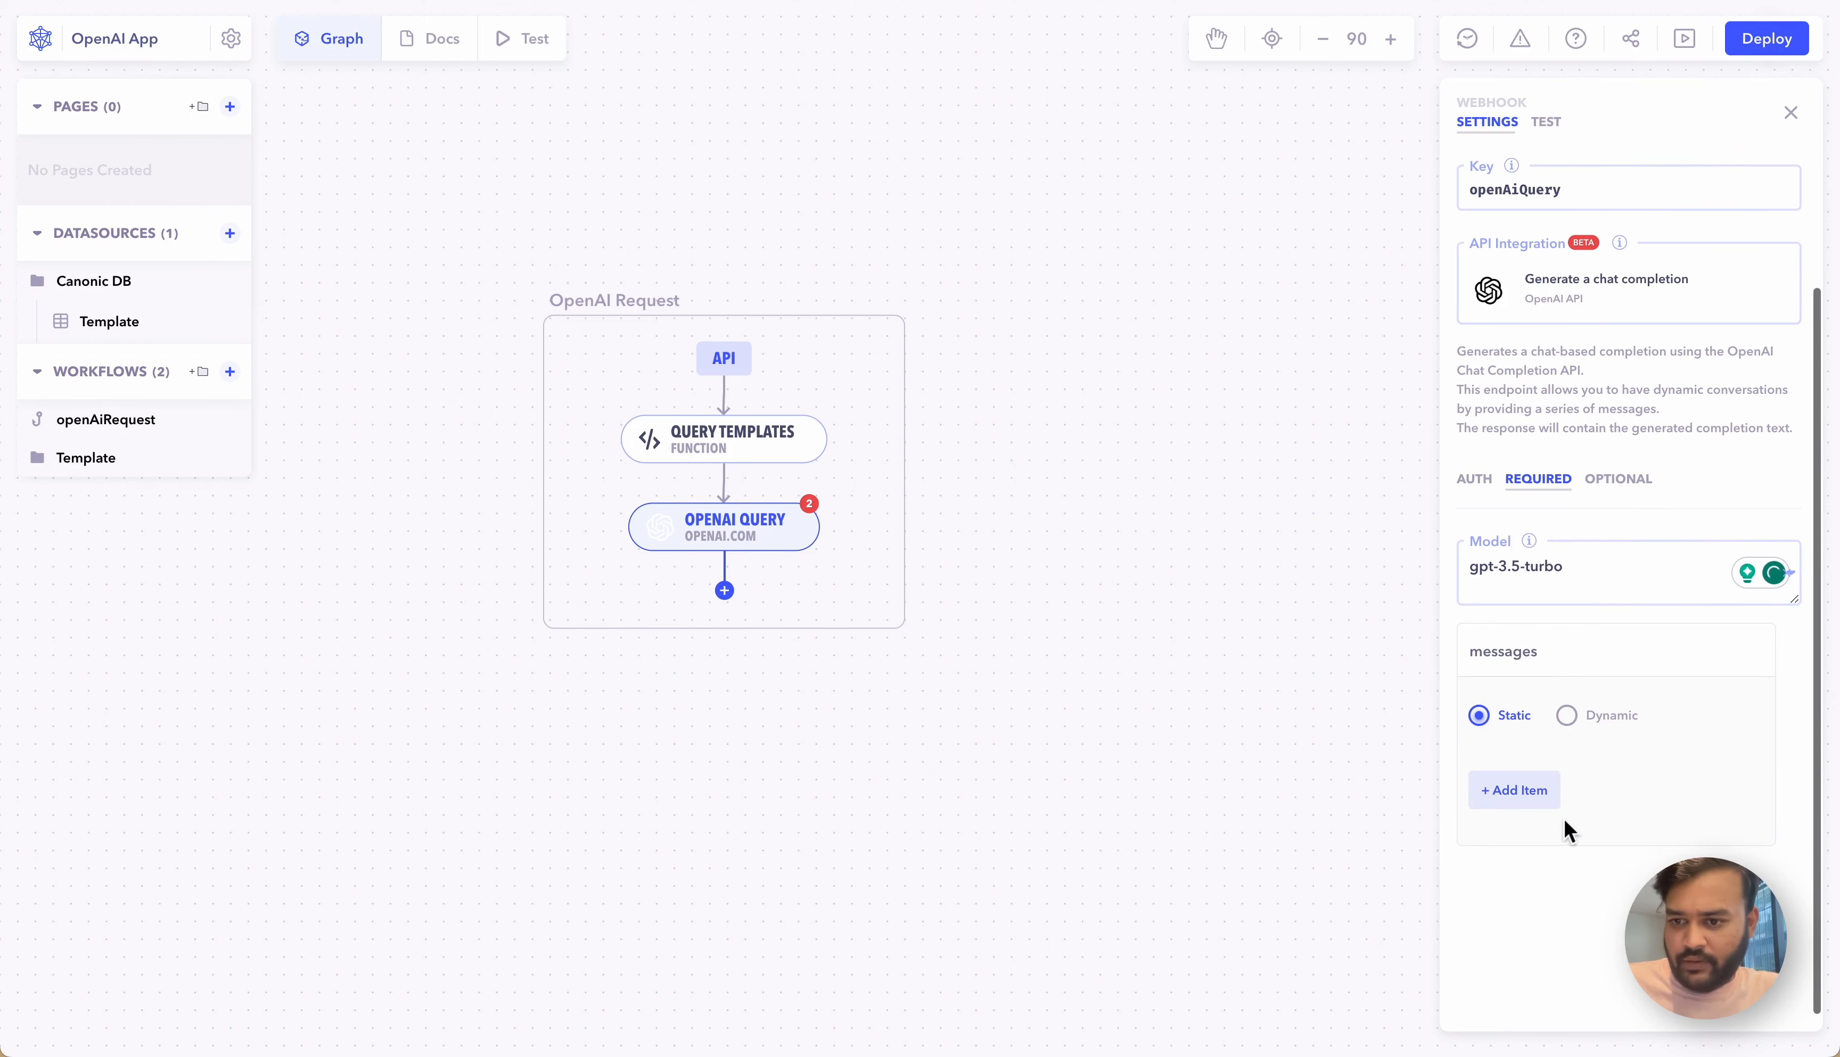
click(1531, 798)
scroll(1616, 866, down, 1)
click(1520, 706)
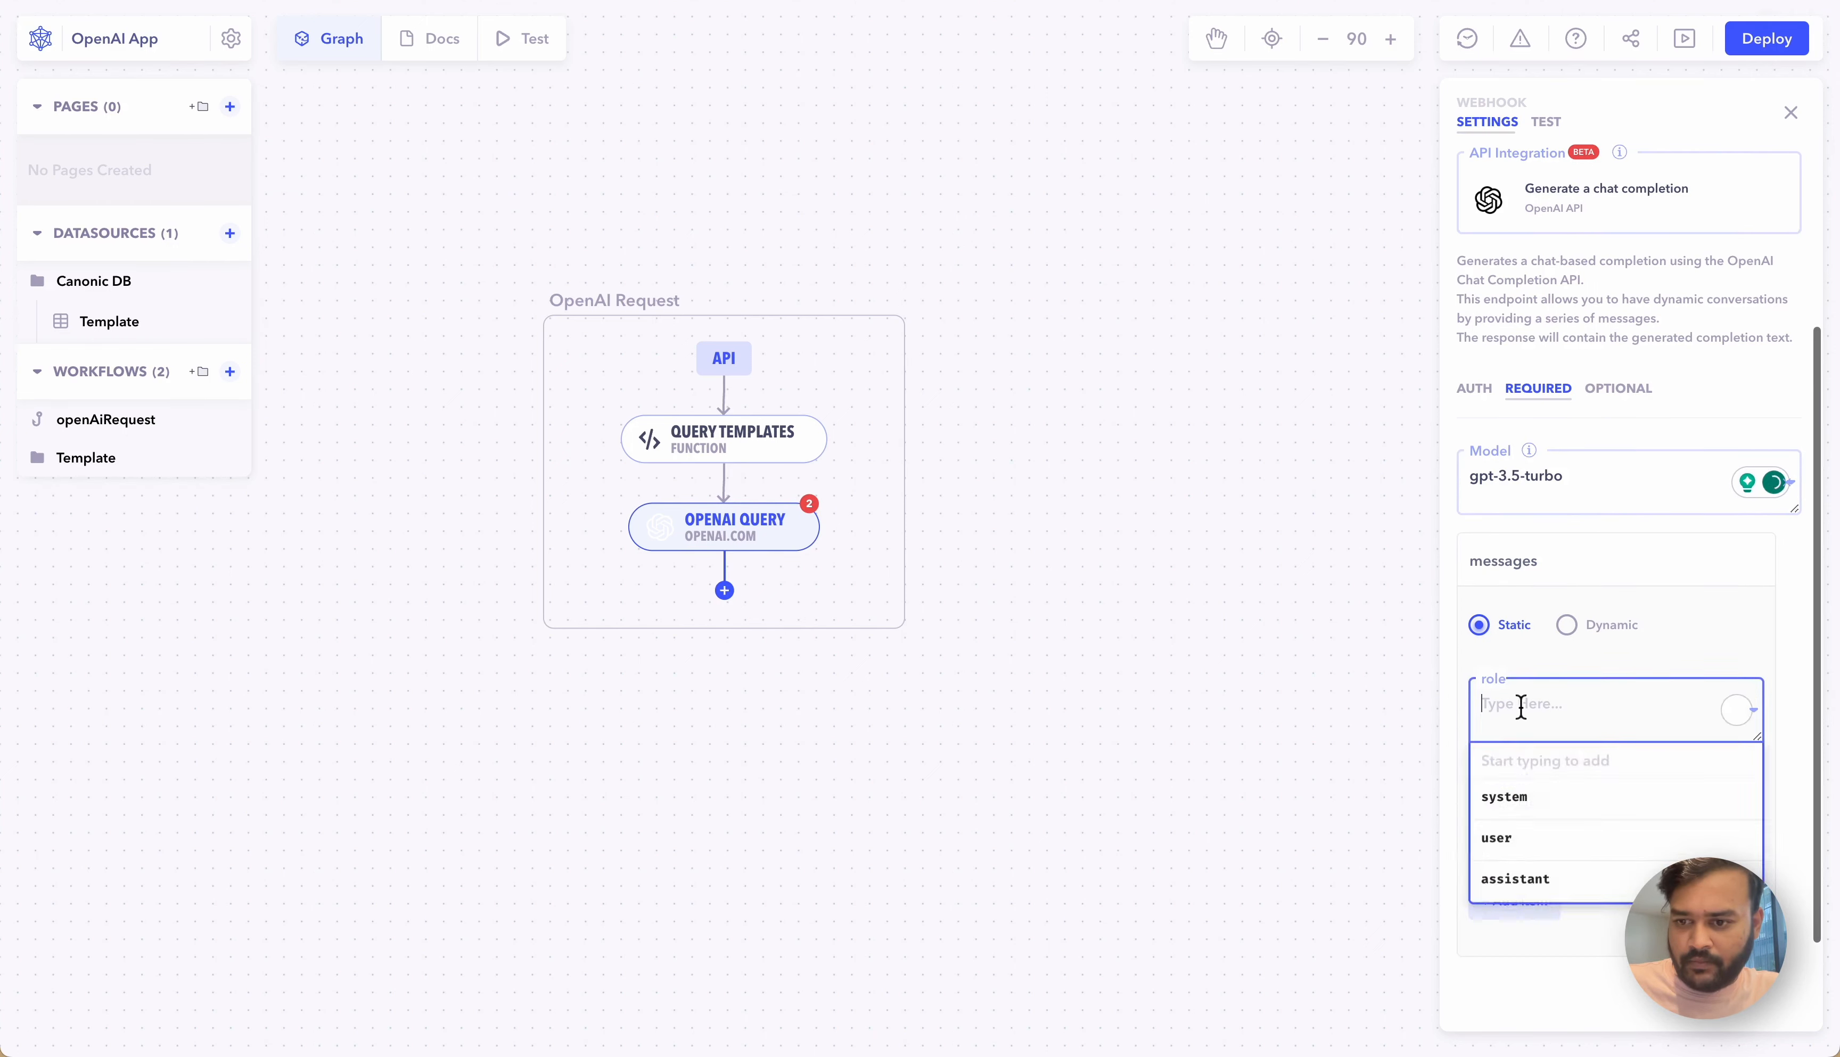
click(1520, 850)
Set the message content to {{1.$output.prompt}} followed by {{input.prompt}} on a new line, and close the node's settings.
click(1548, 797)
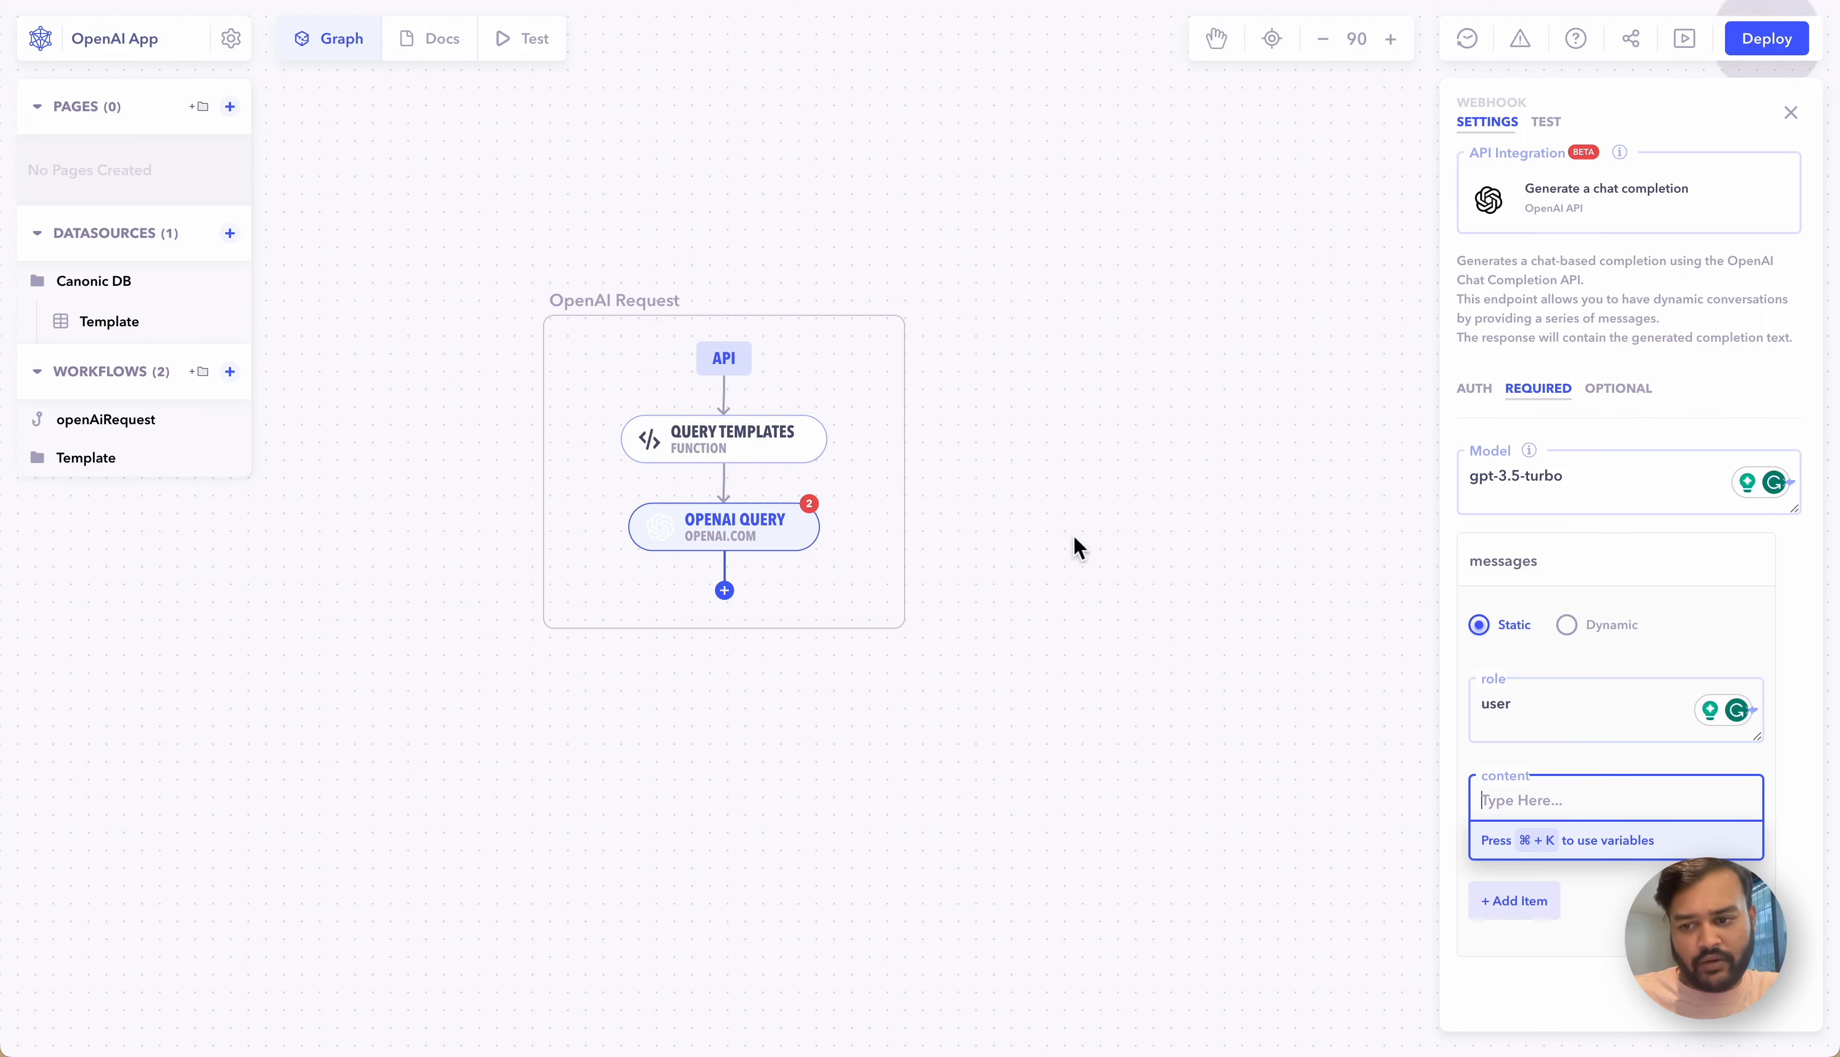
text({{1.)
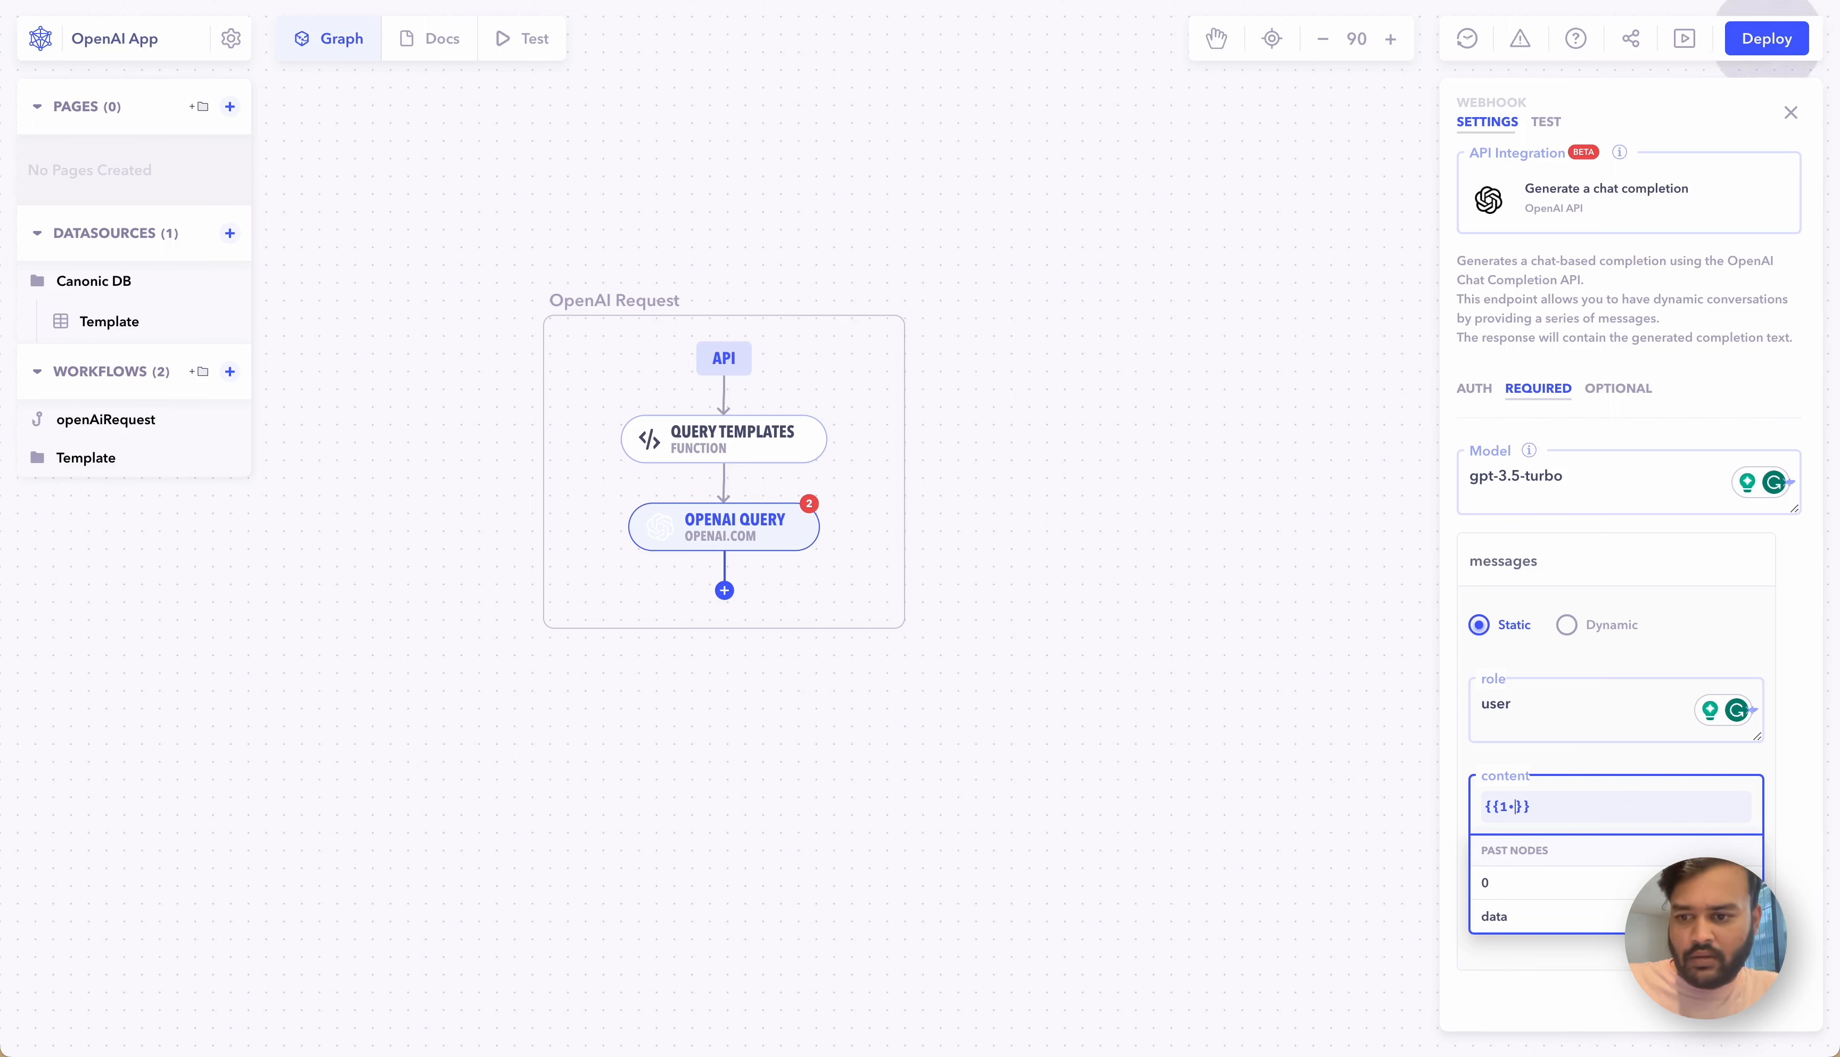
text($output.prompt)
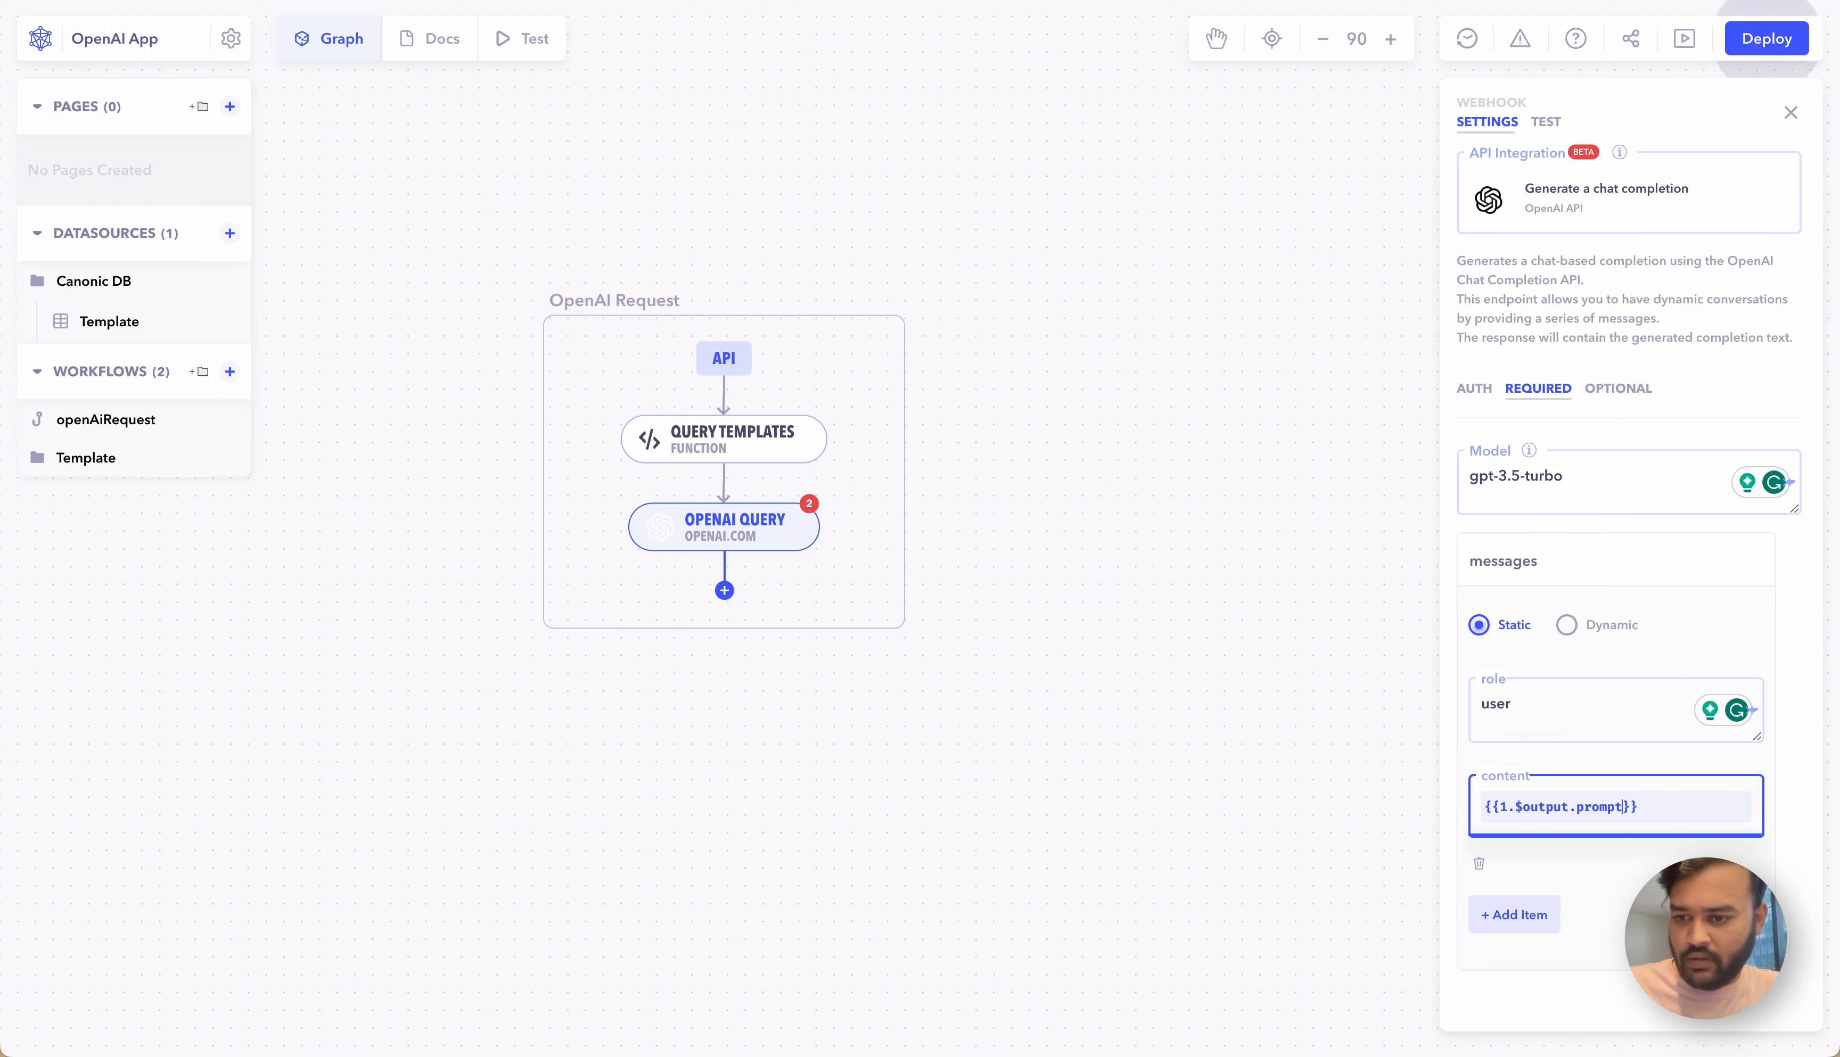
key(Return)
text({{input.prompt)
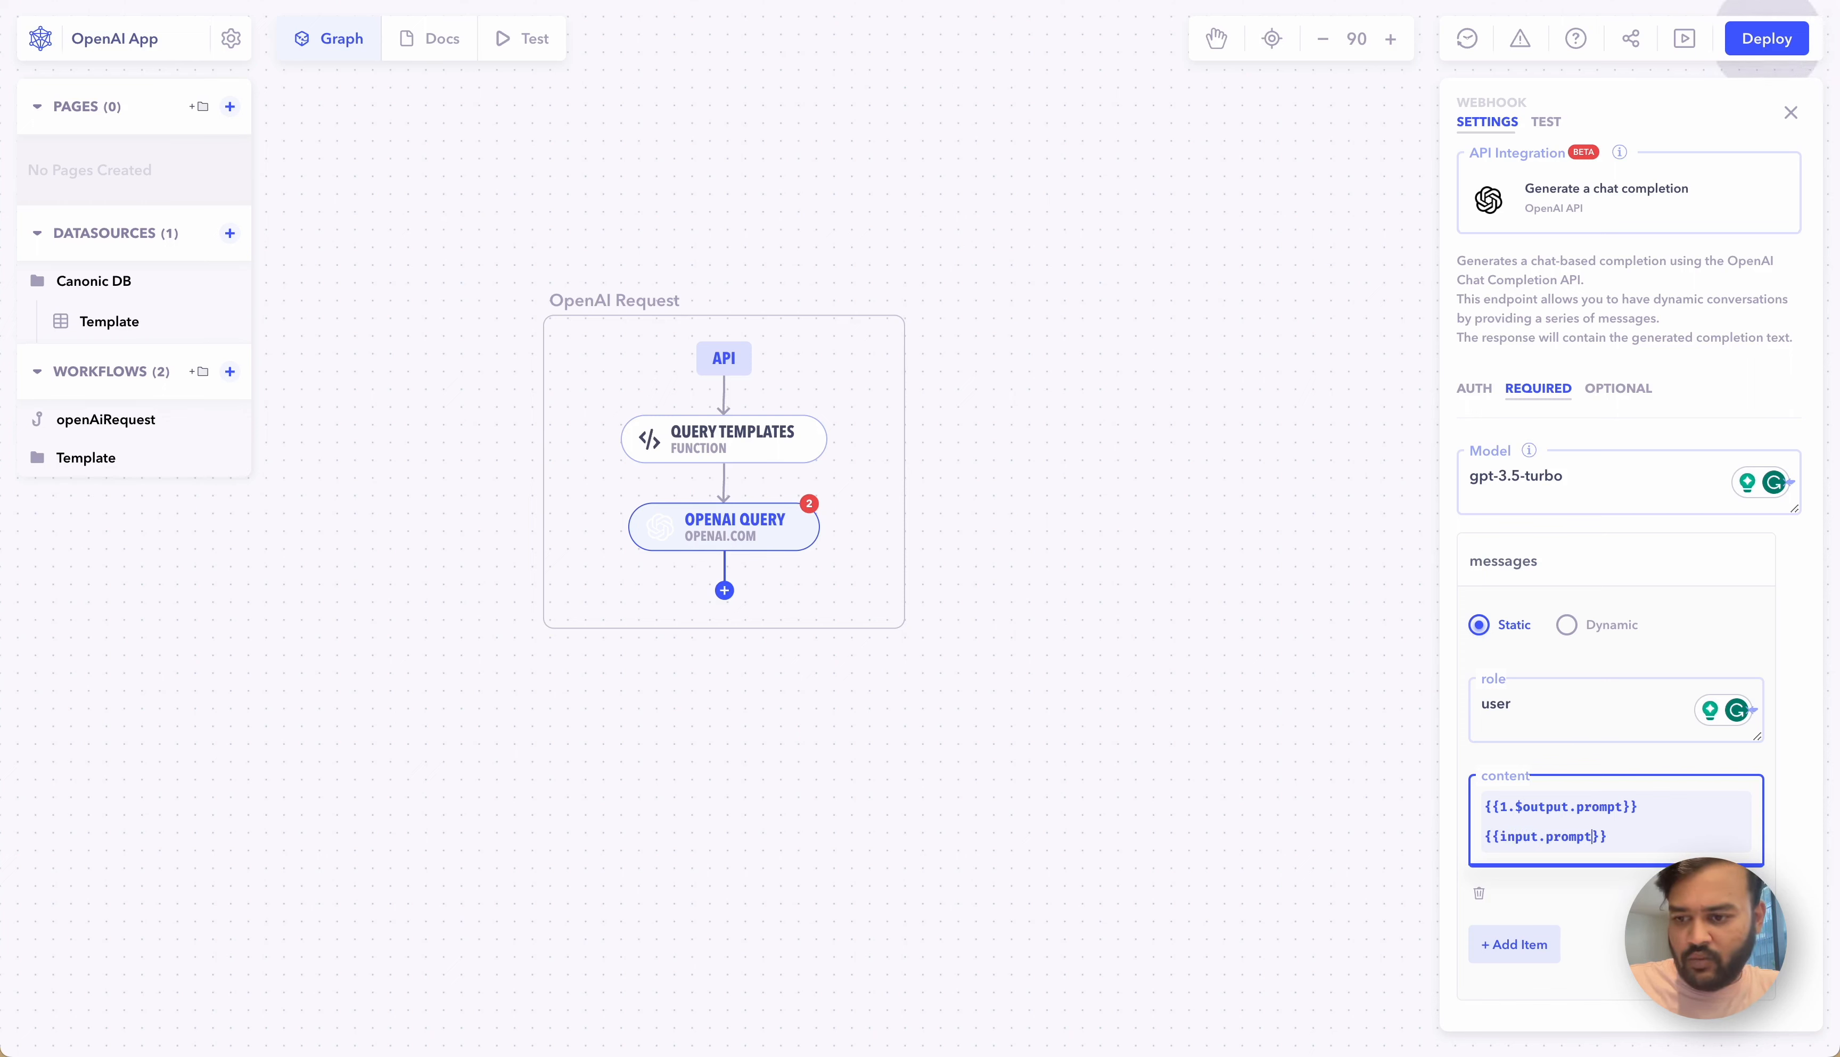
click(1319, 864)
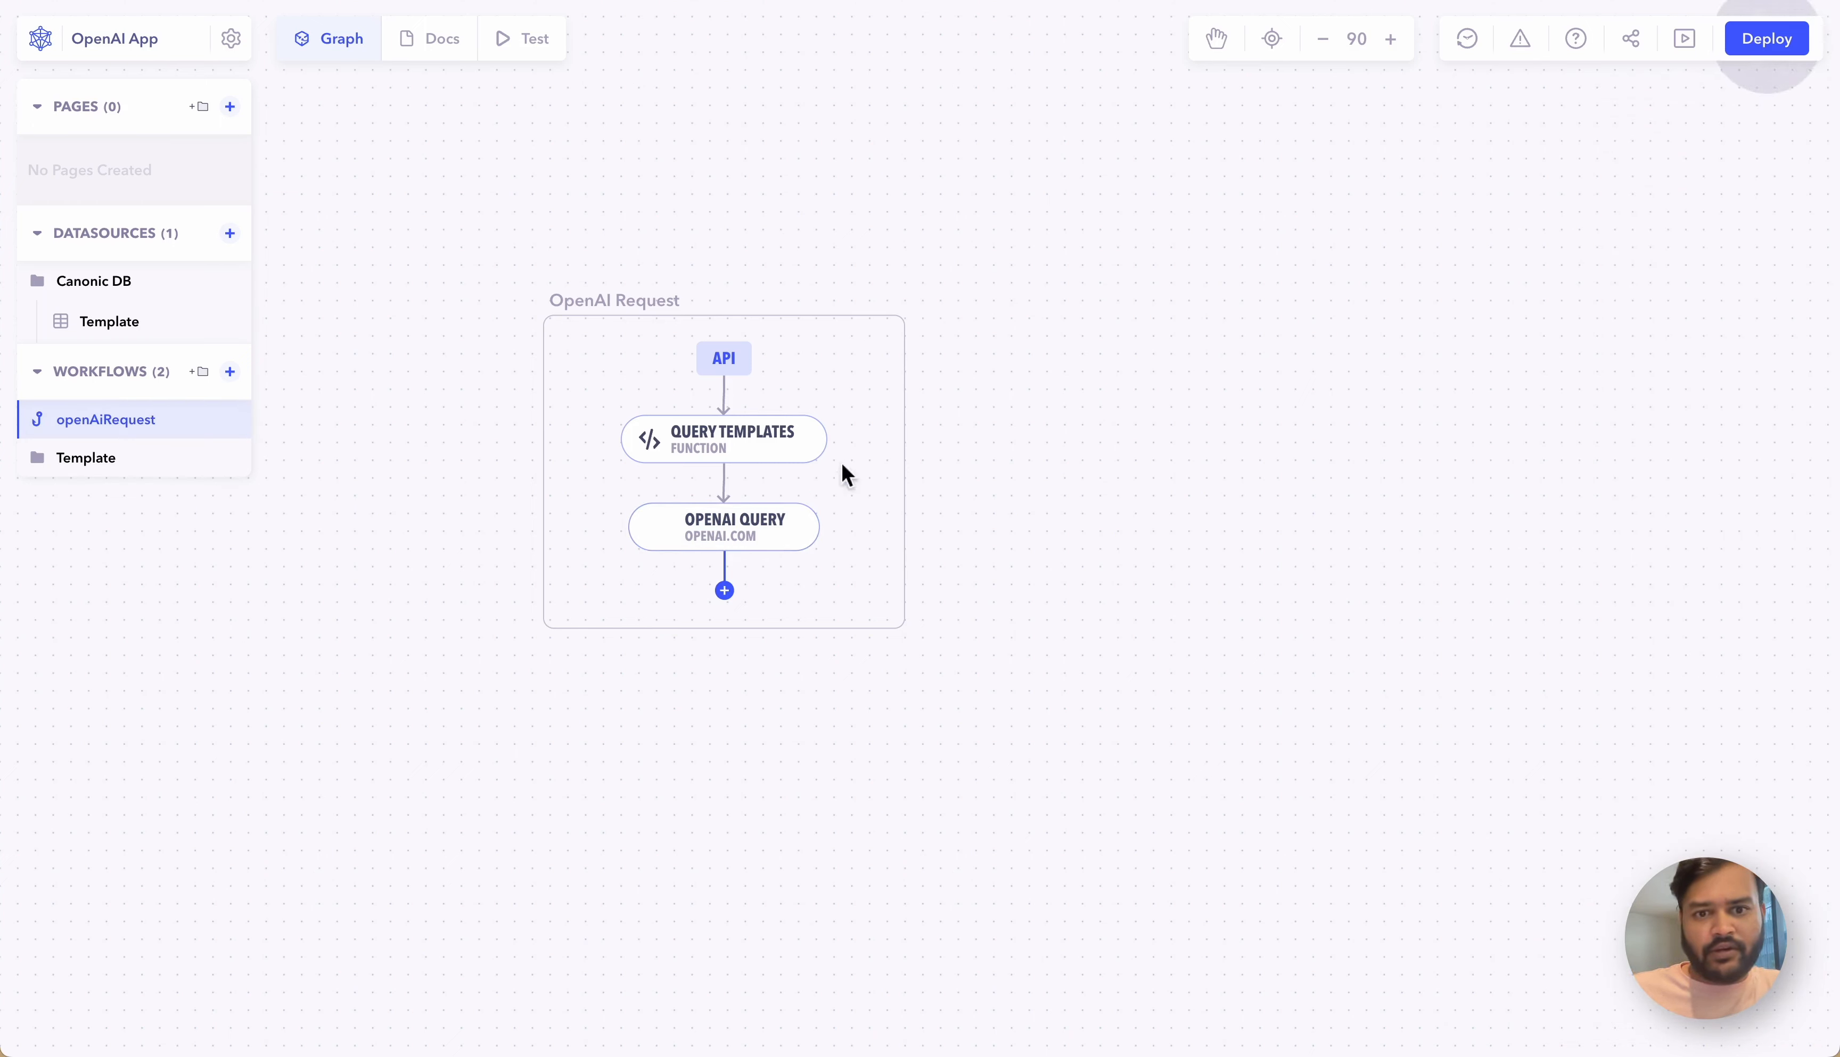
Test the workflow with input {"name":"Sample", prompt: "Hello!"} and expand the output of the OpenAI Query step.
click(515, 43)
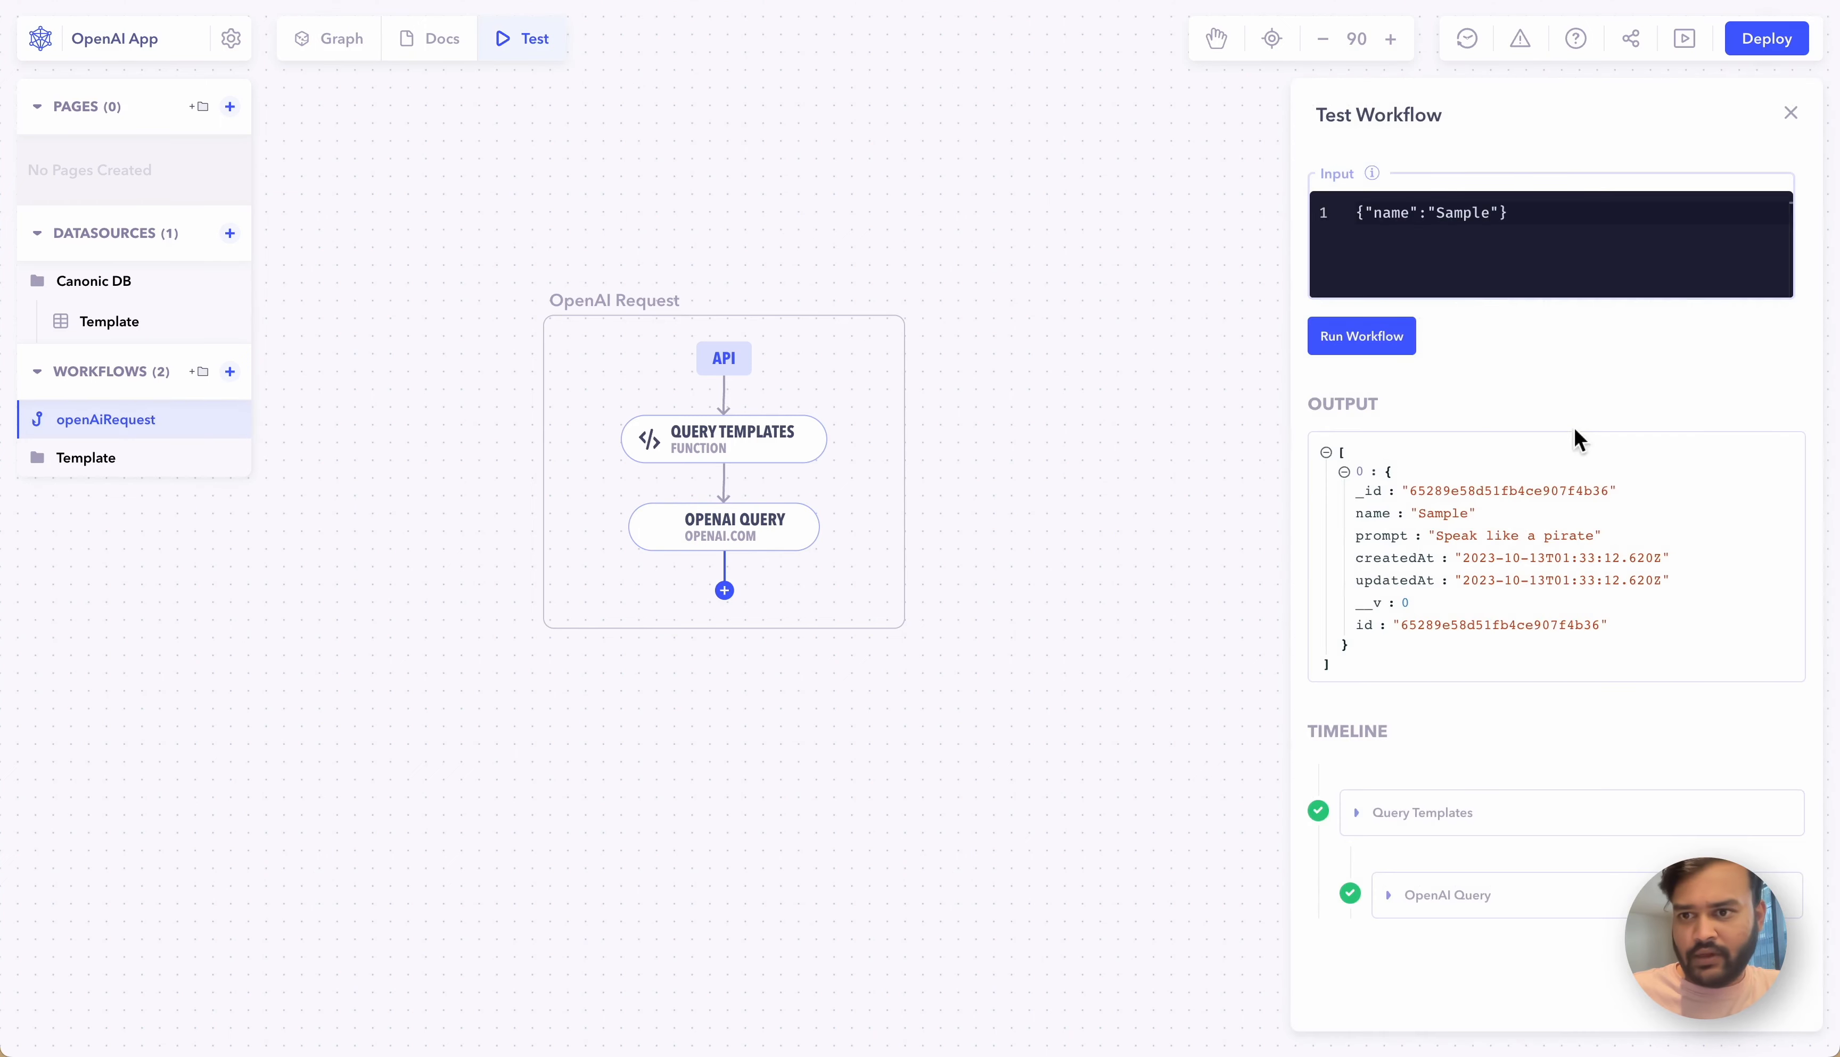
click(1500, 217)
text(, )
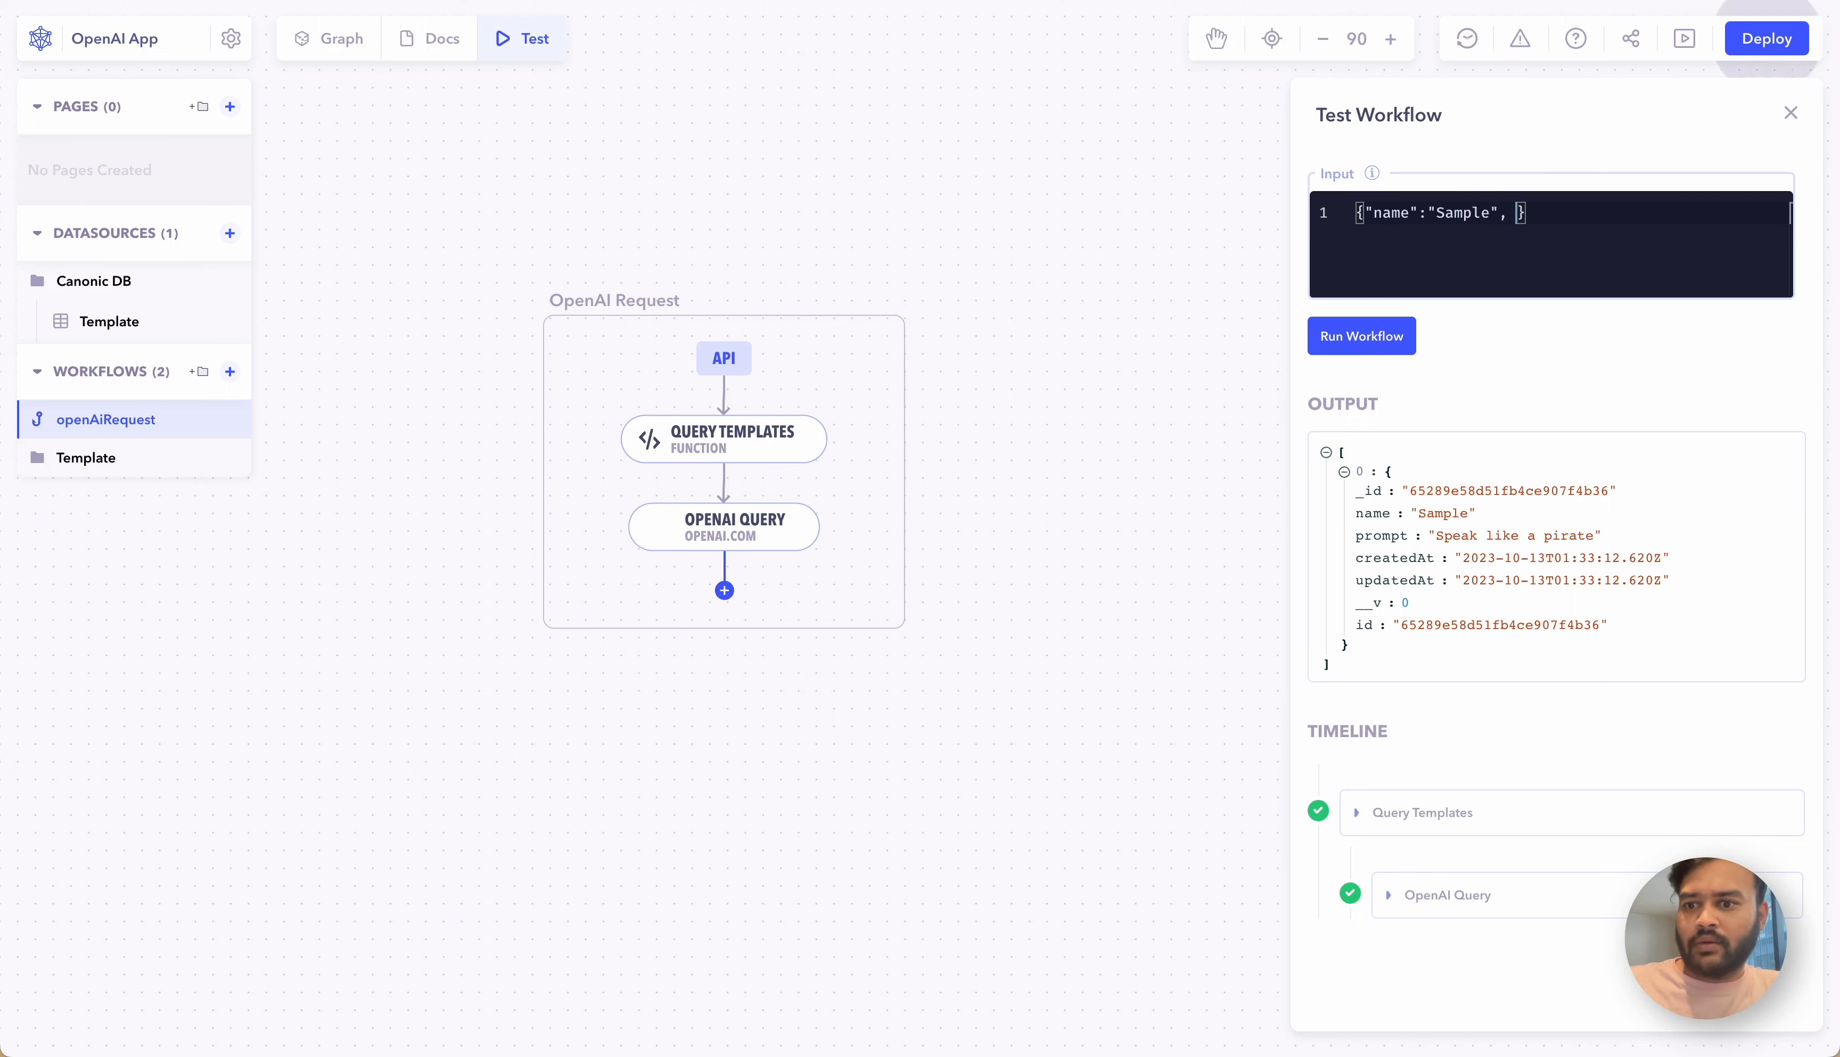
text(prompt)
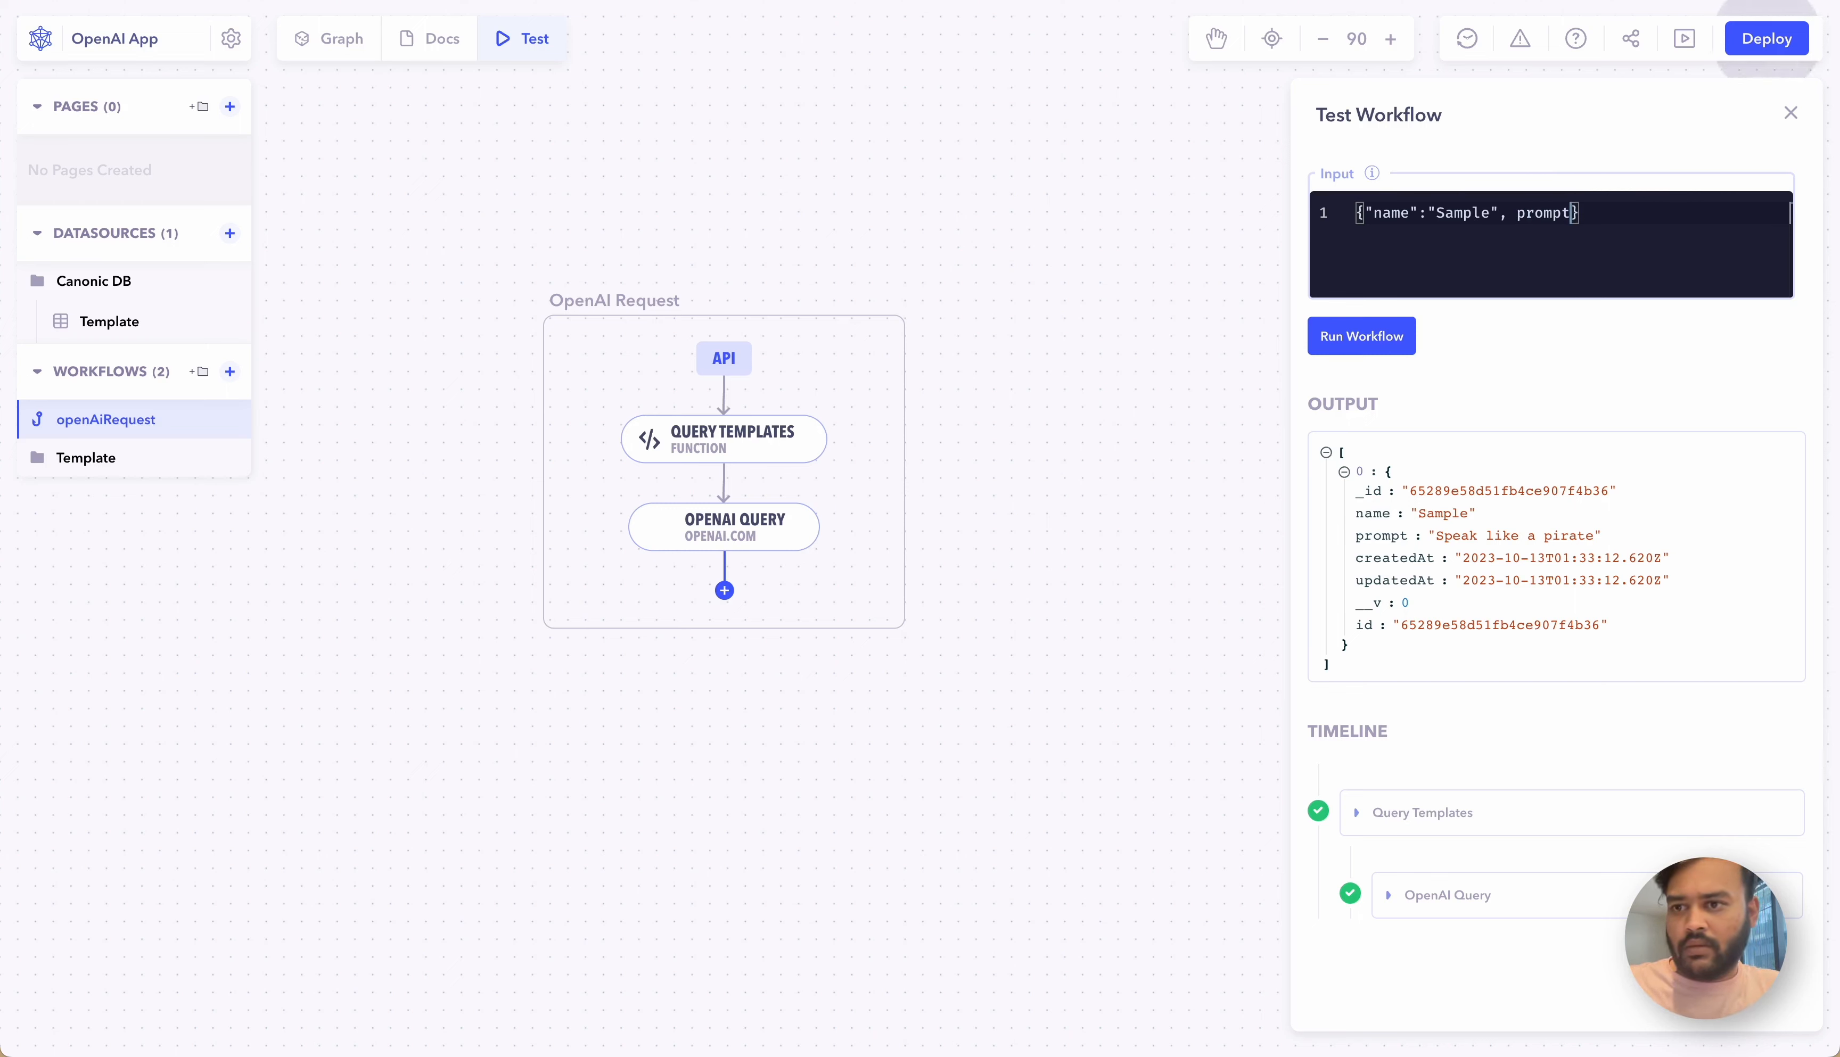
text(: "Hello!)
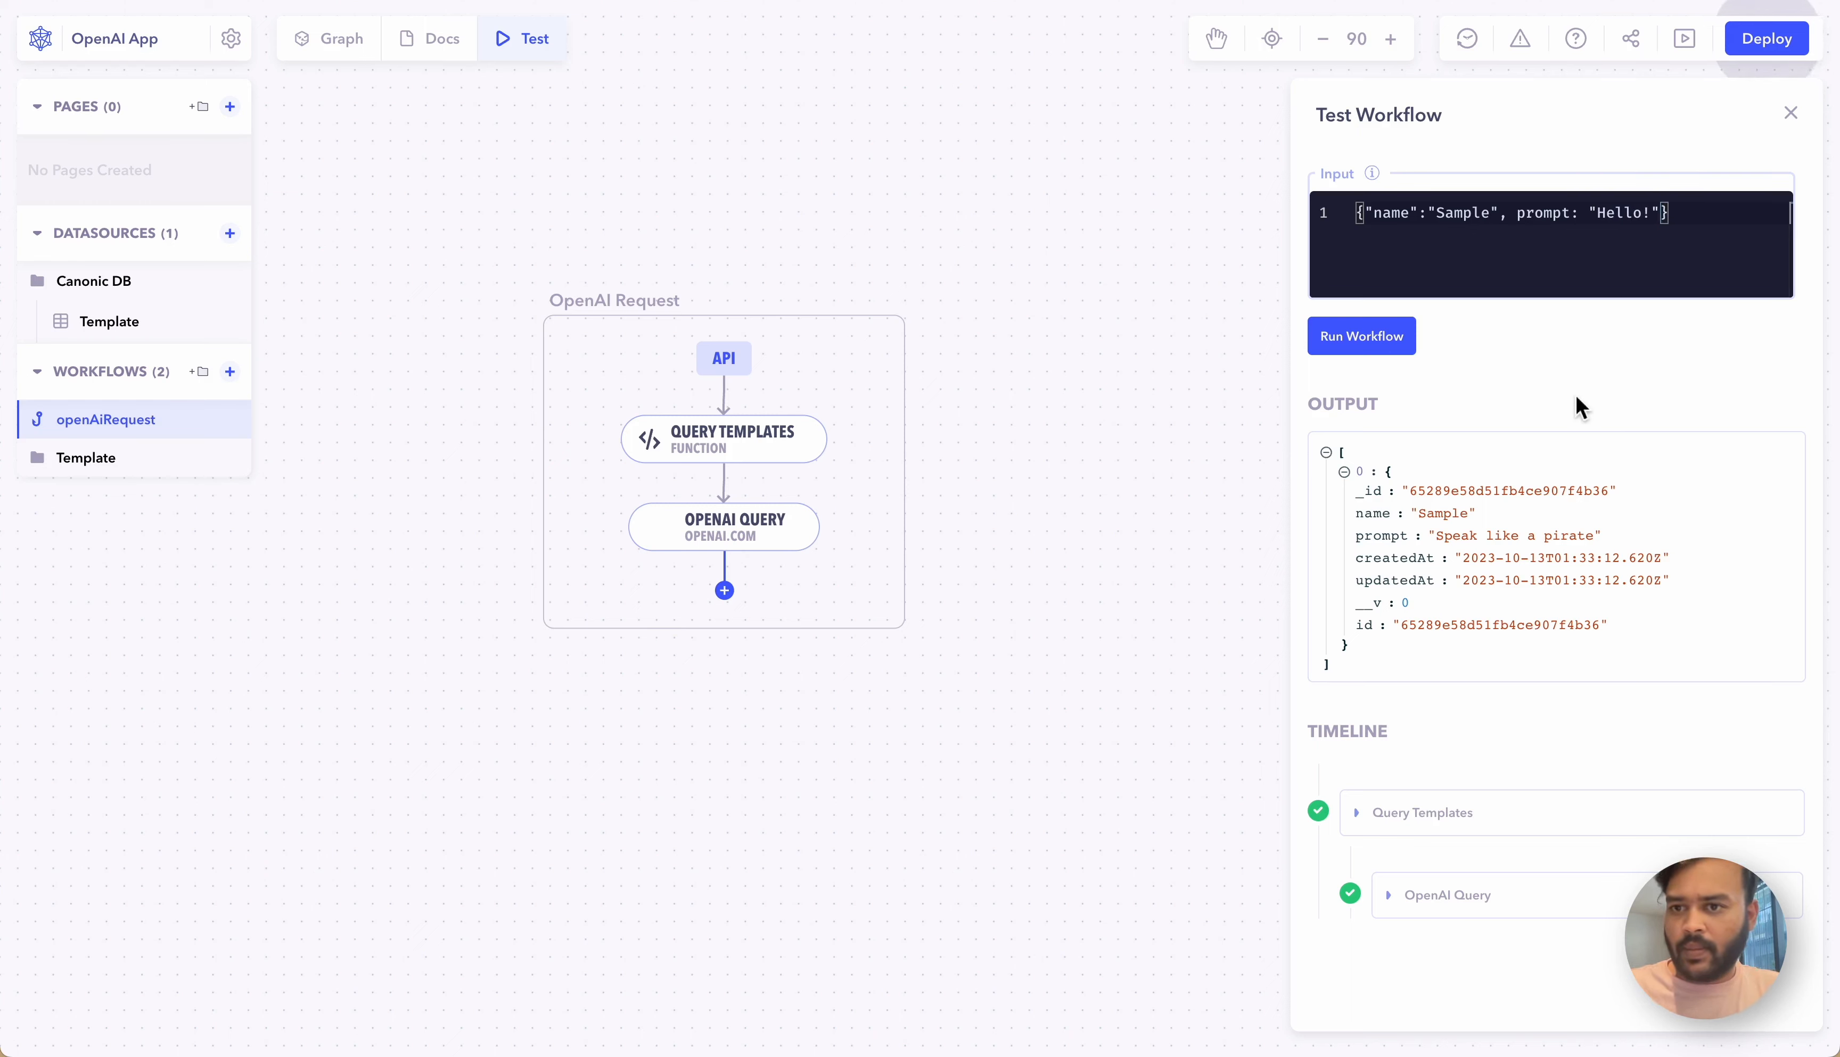
click(1392, 355)
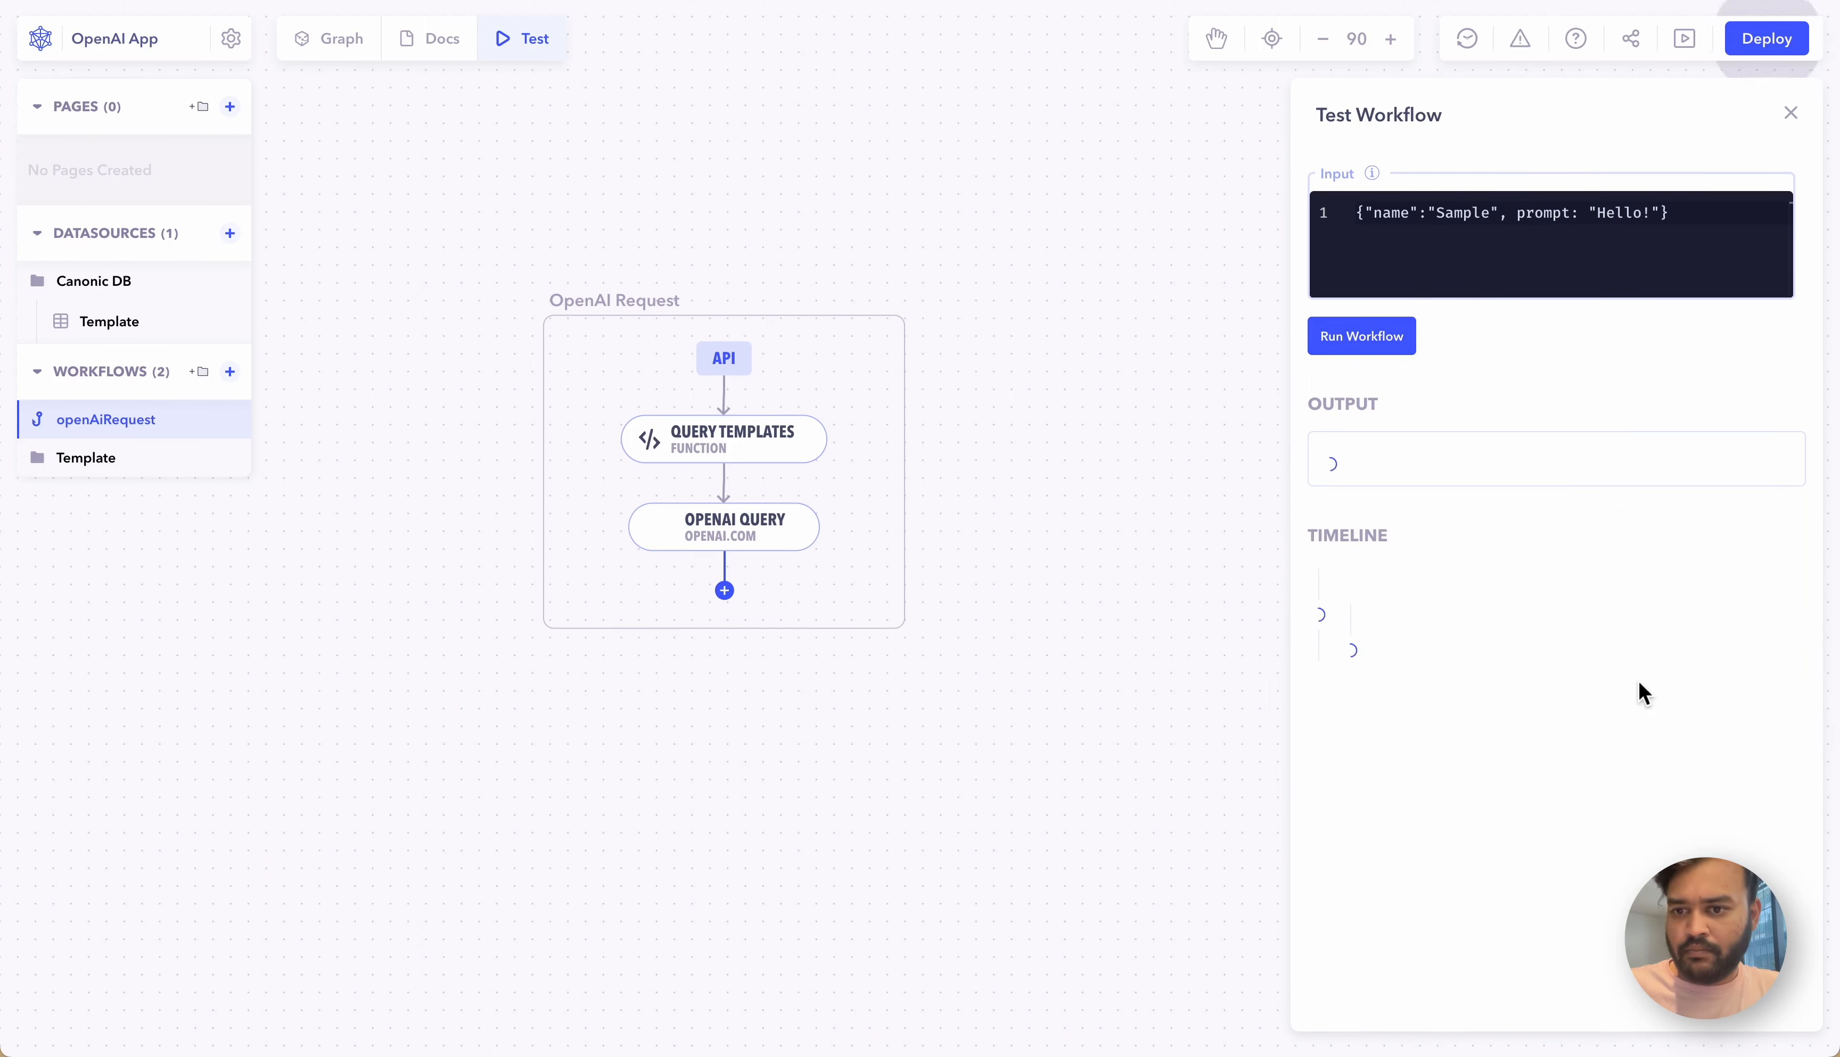
click(1463, 904)
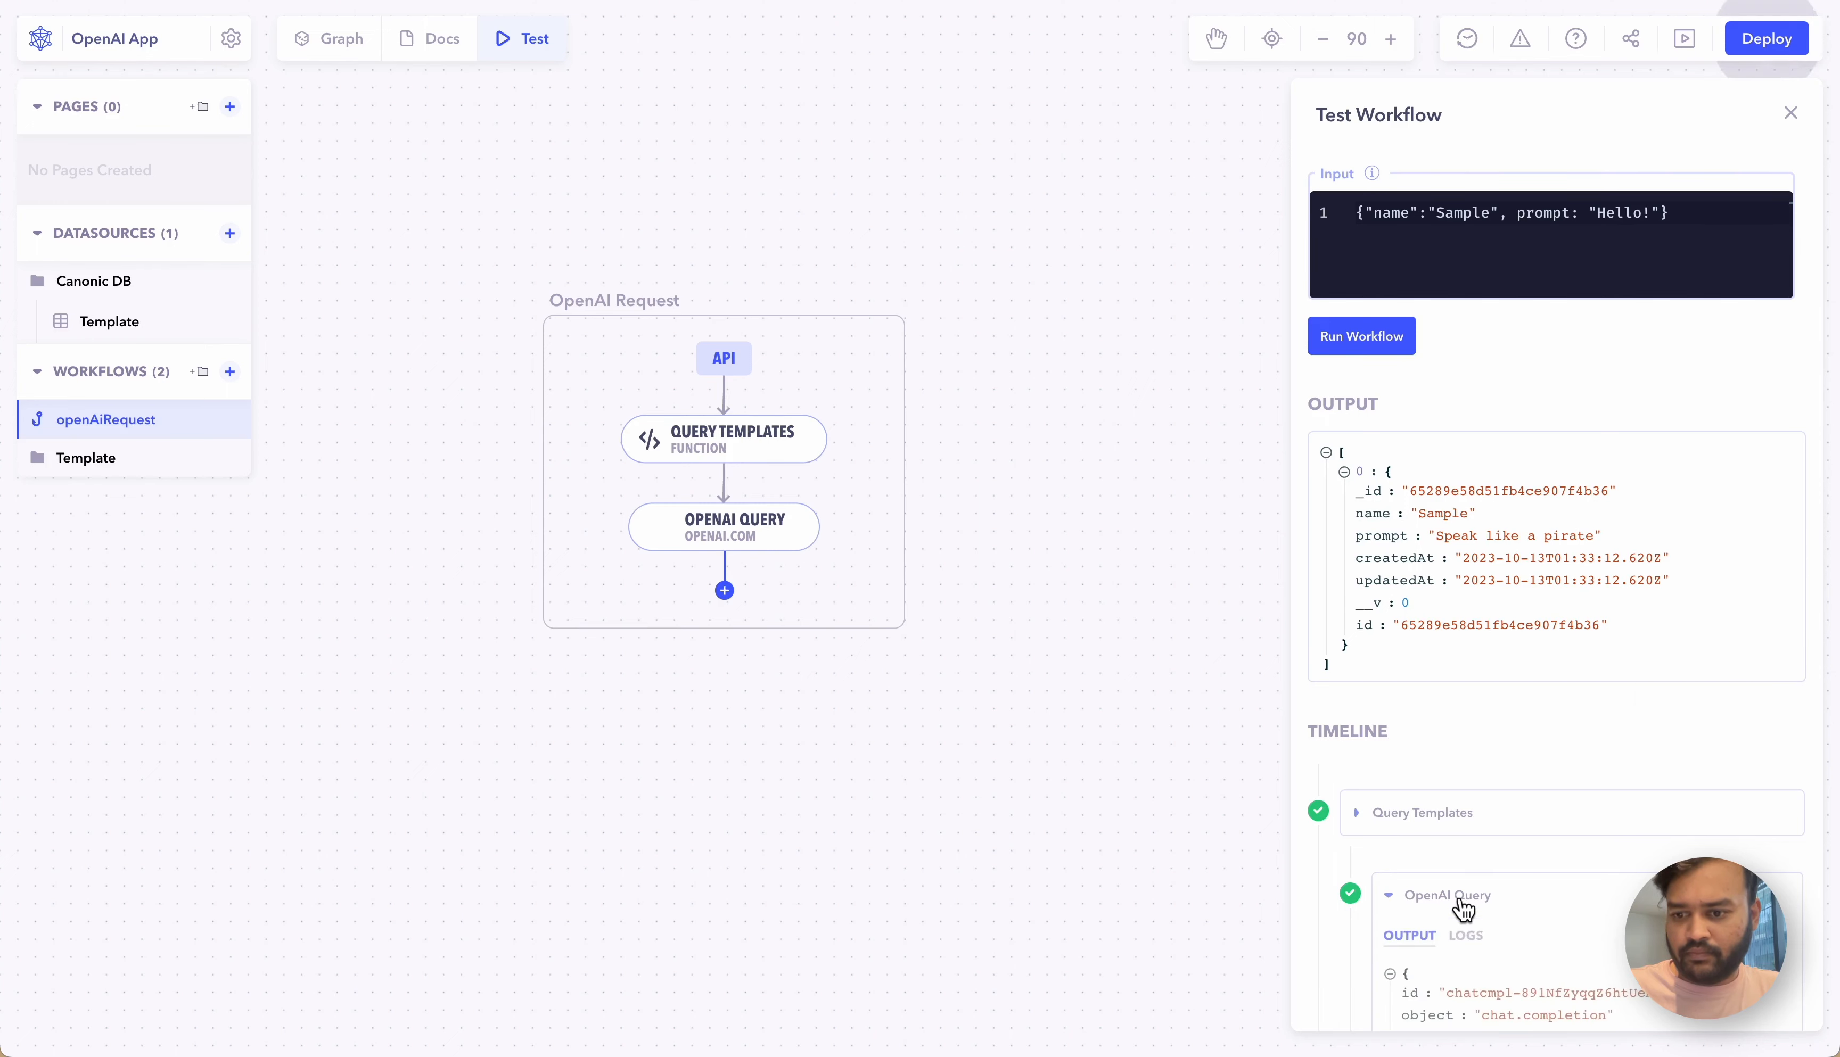
Expand the first choice and its message in the OpenAI Query output and examine the response against the test input and template output.
scroll(1465, 909, down, 3)
scroll(1454, 893, down, 2)
click(1468, 803)
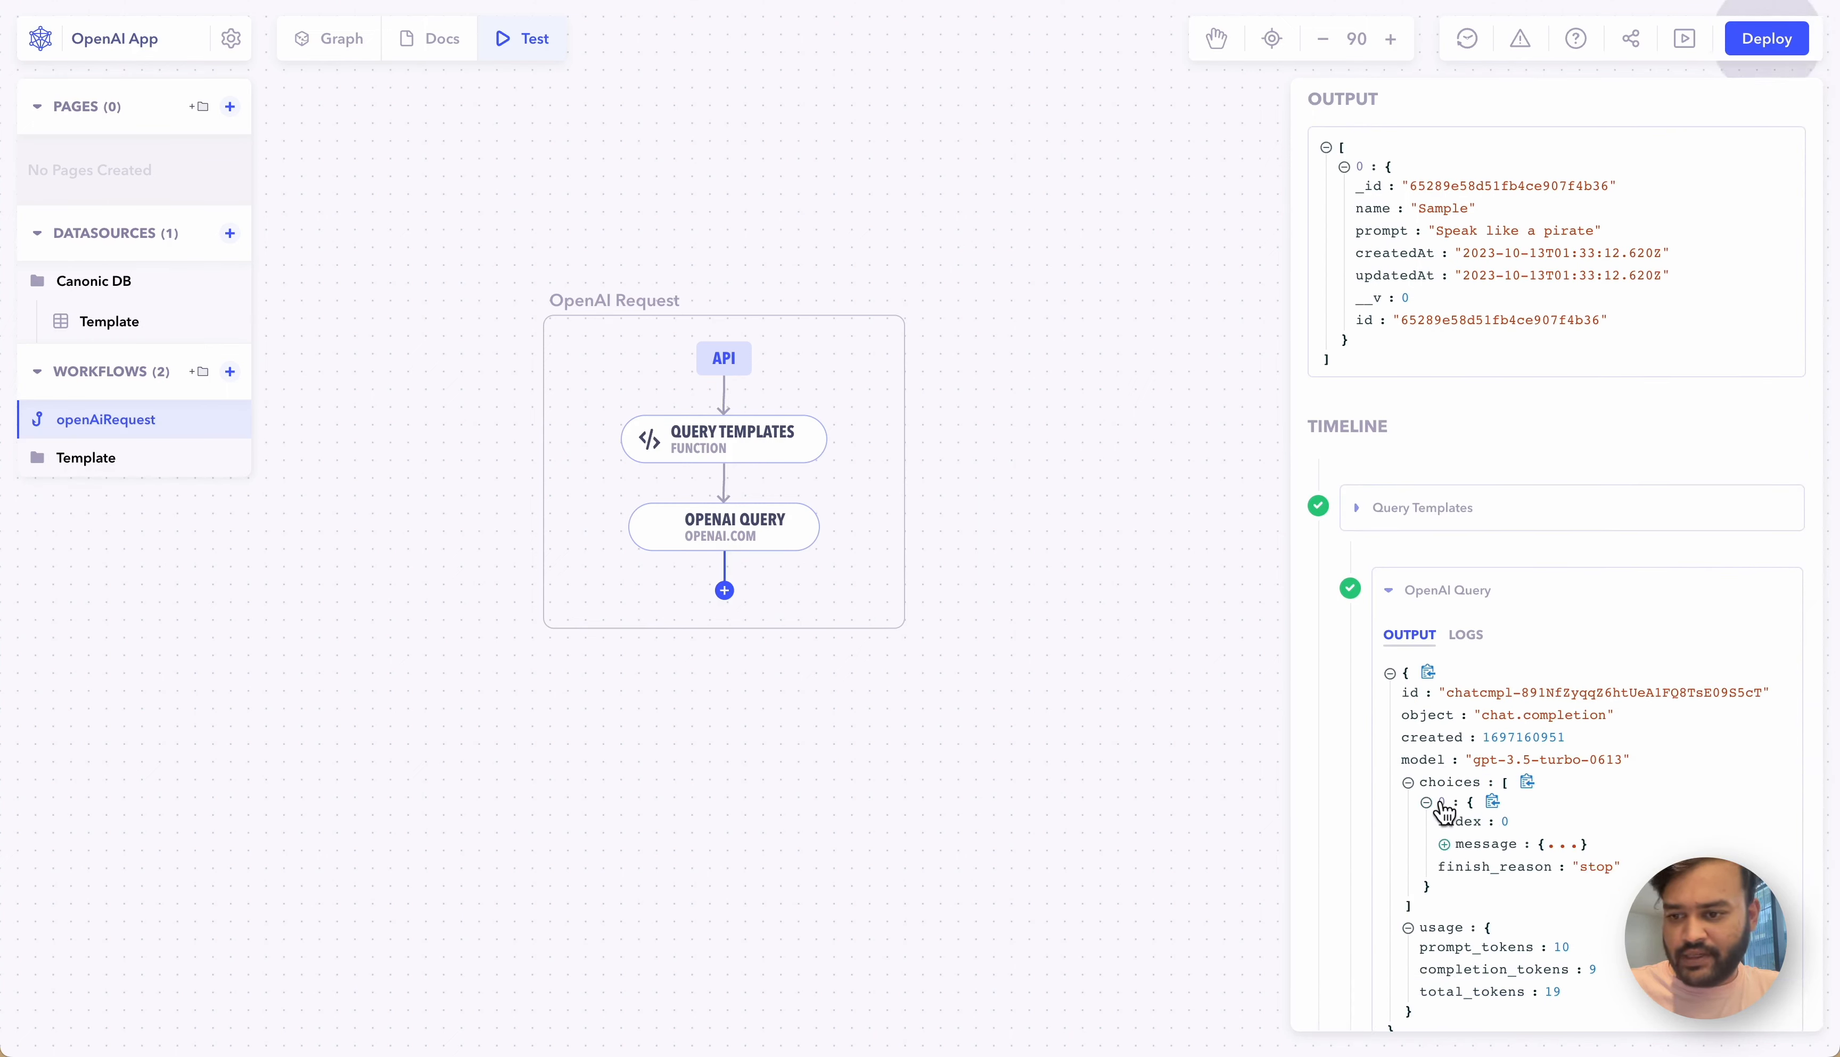
scroll(1462, 749, down, 2)
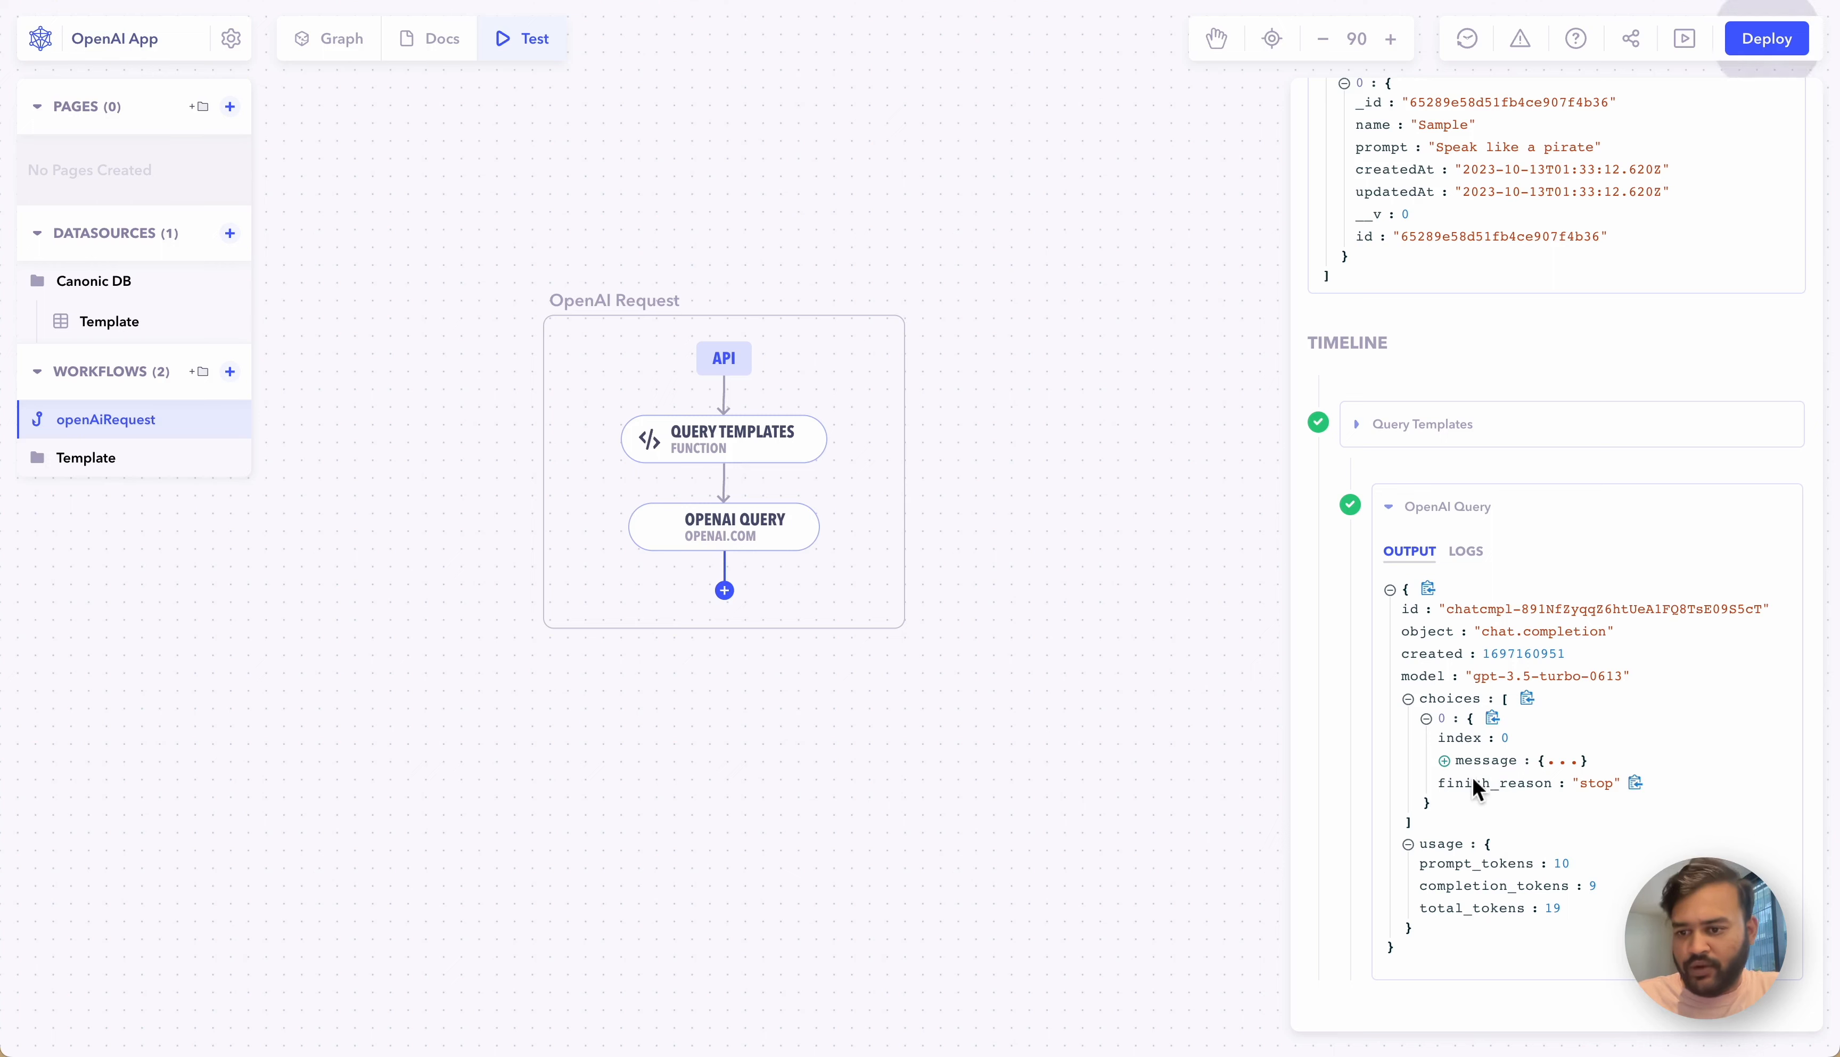
click(1472, 770)
scroll(1472, 772, down, 1)
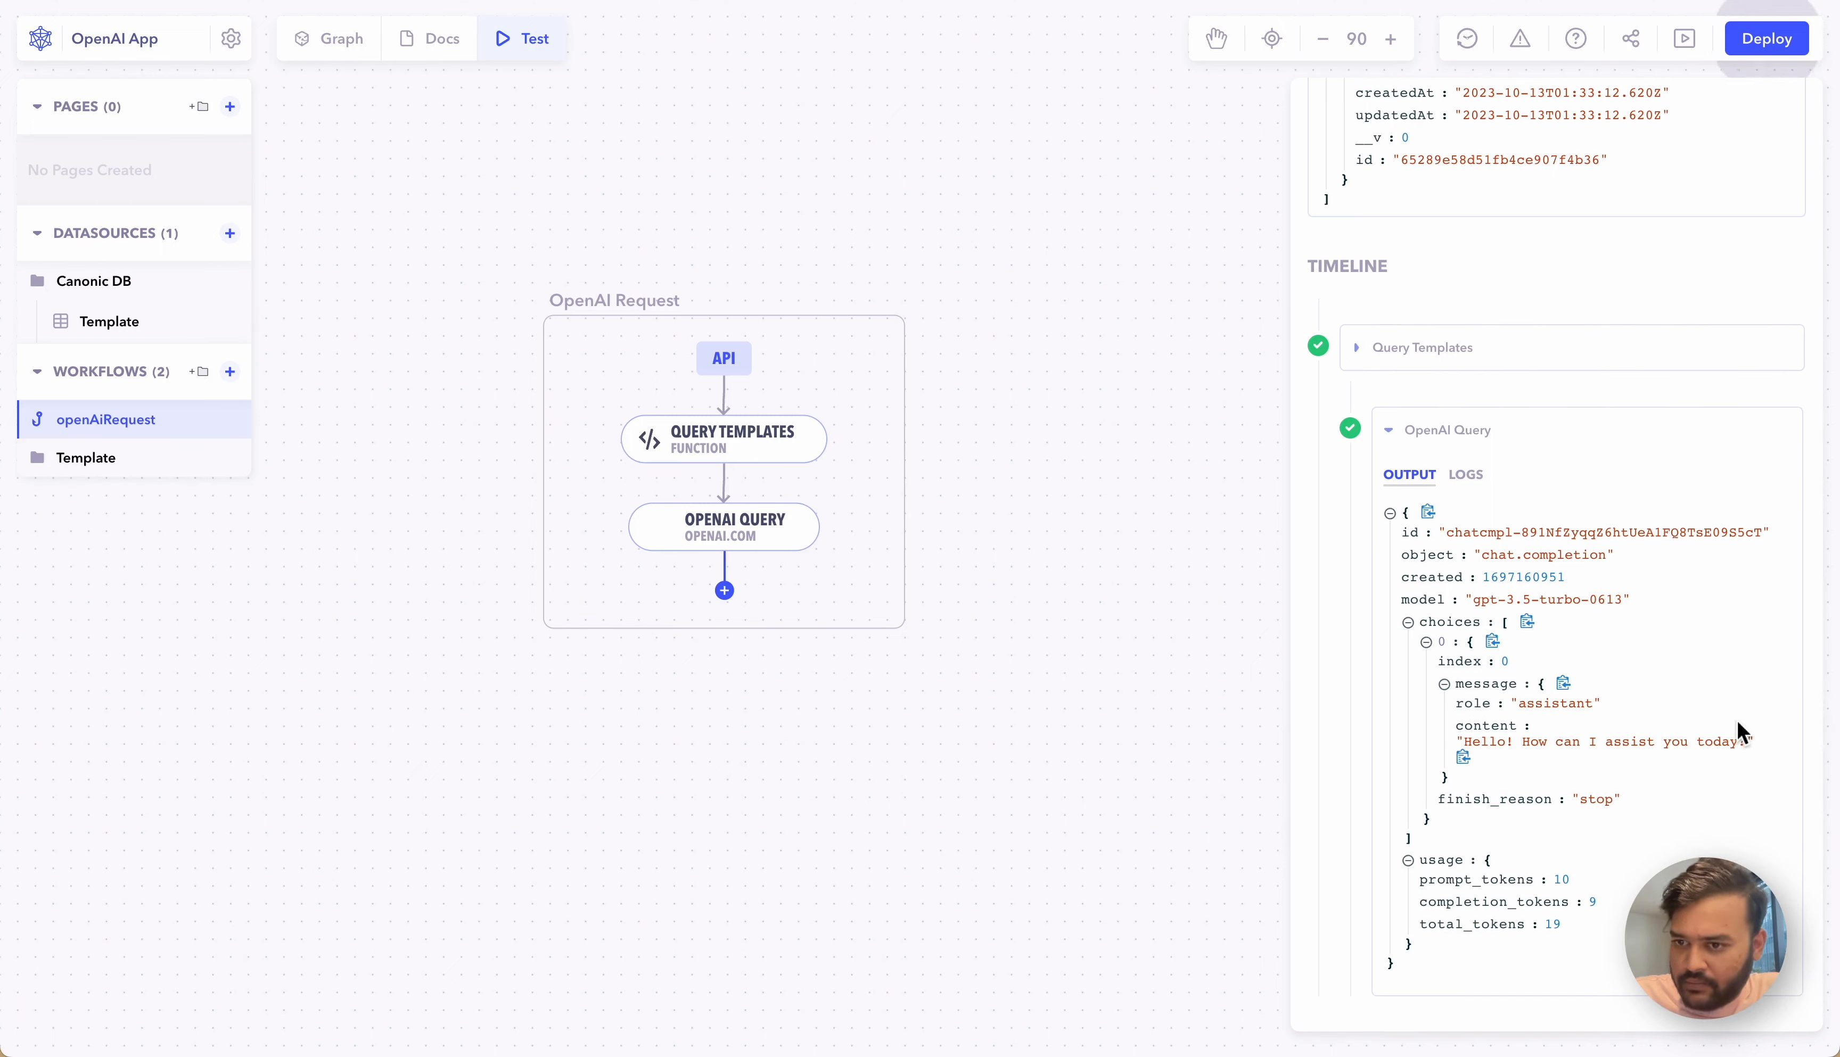
scroll(1718, 681, up, 4)
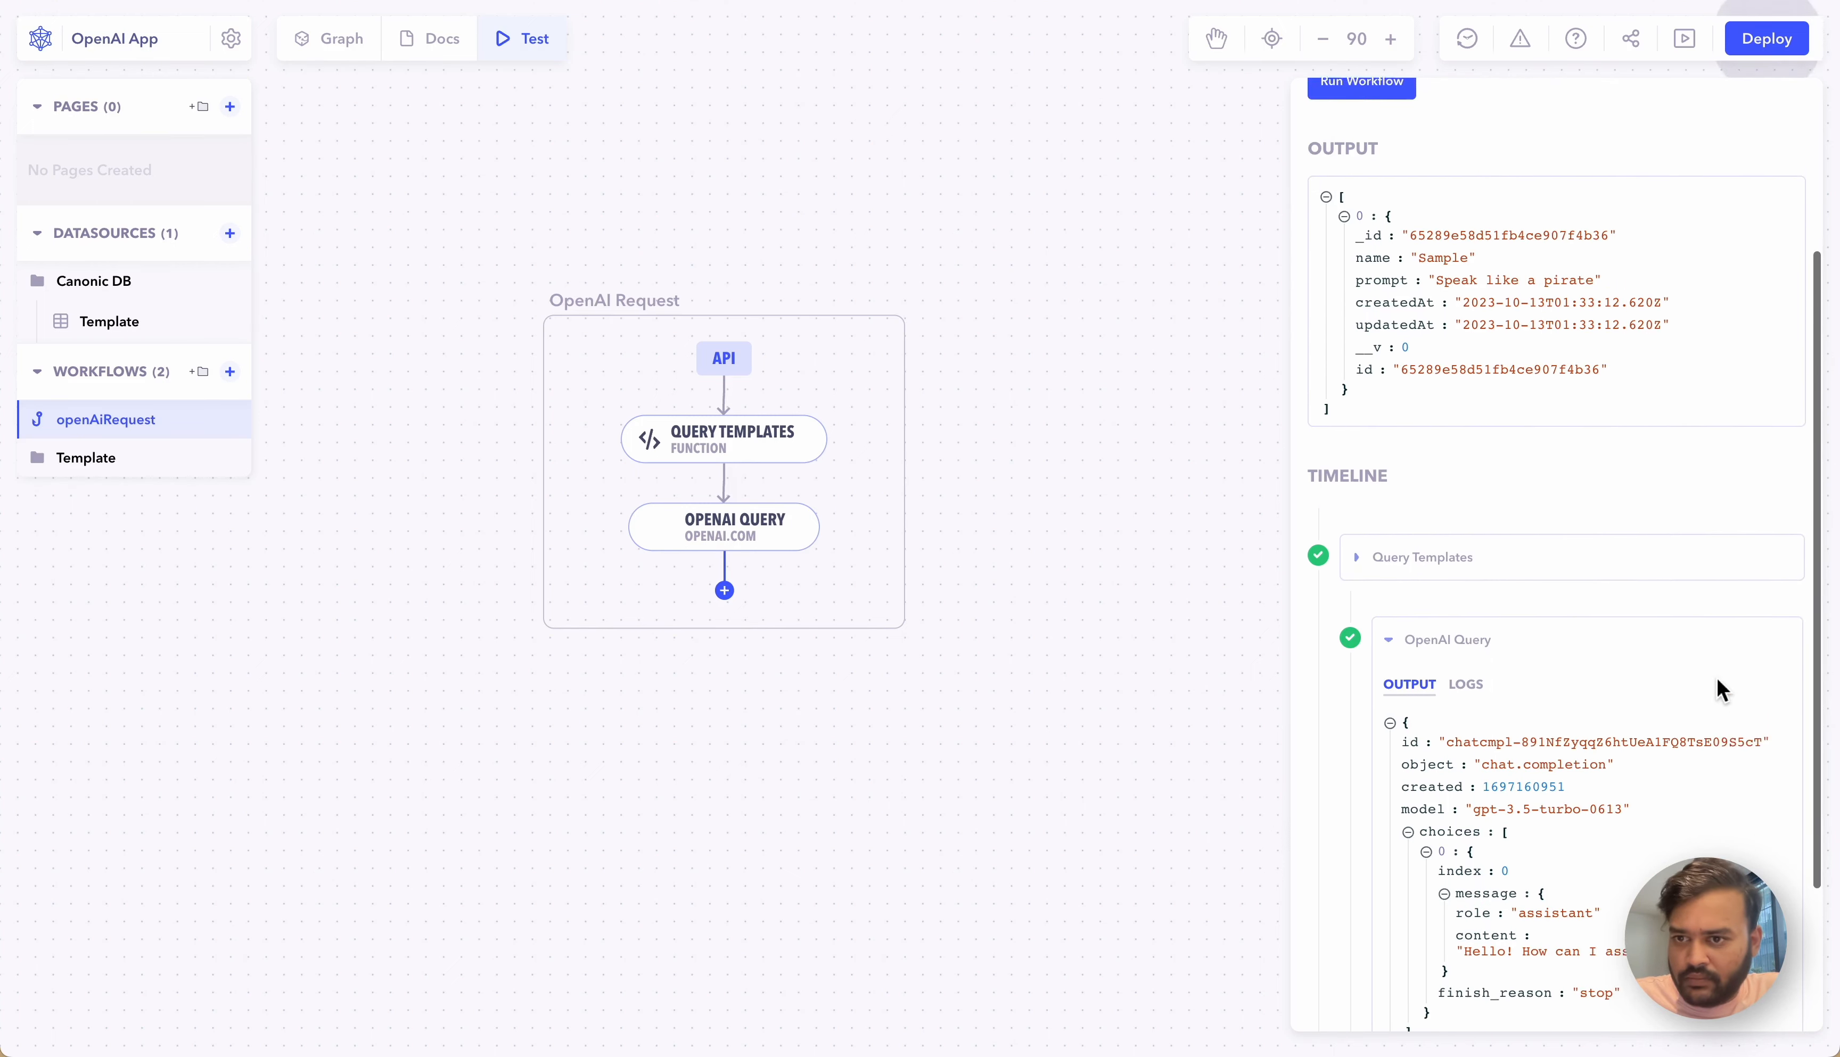
scroll(1724, 690, up, 3)
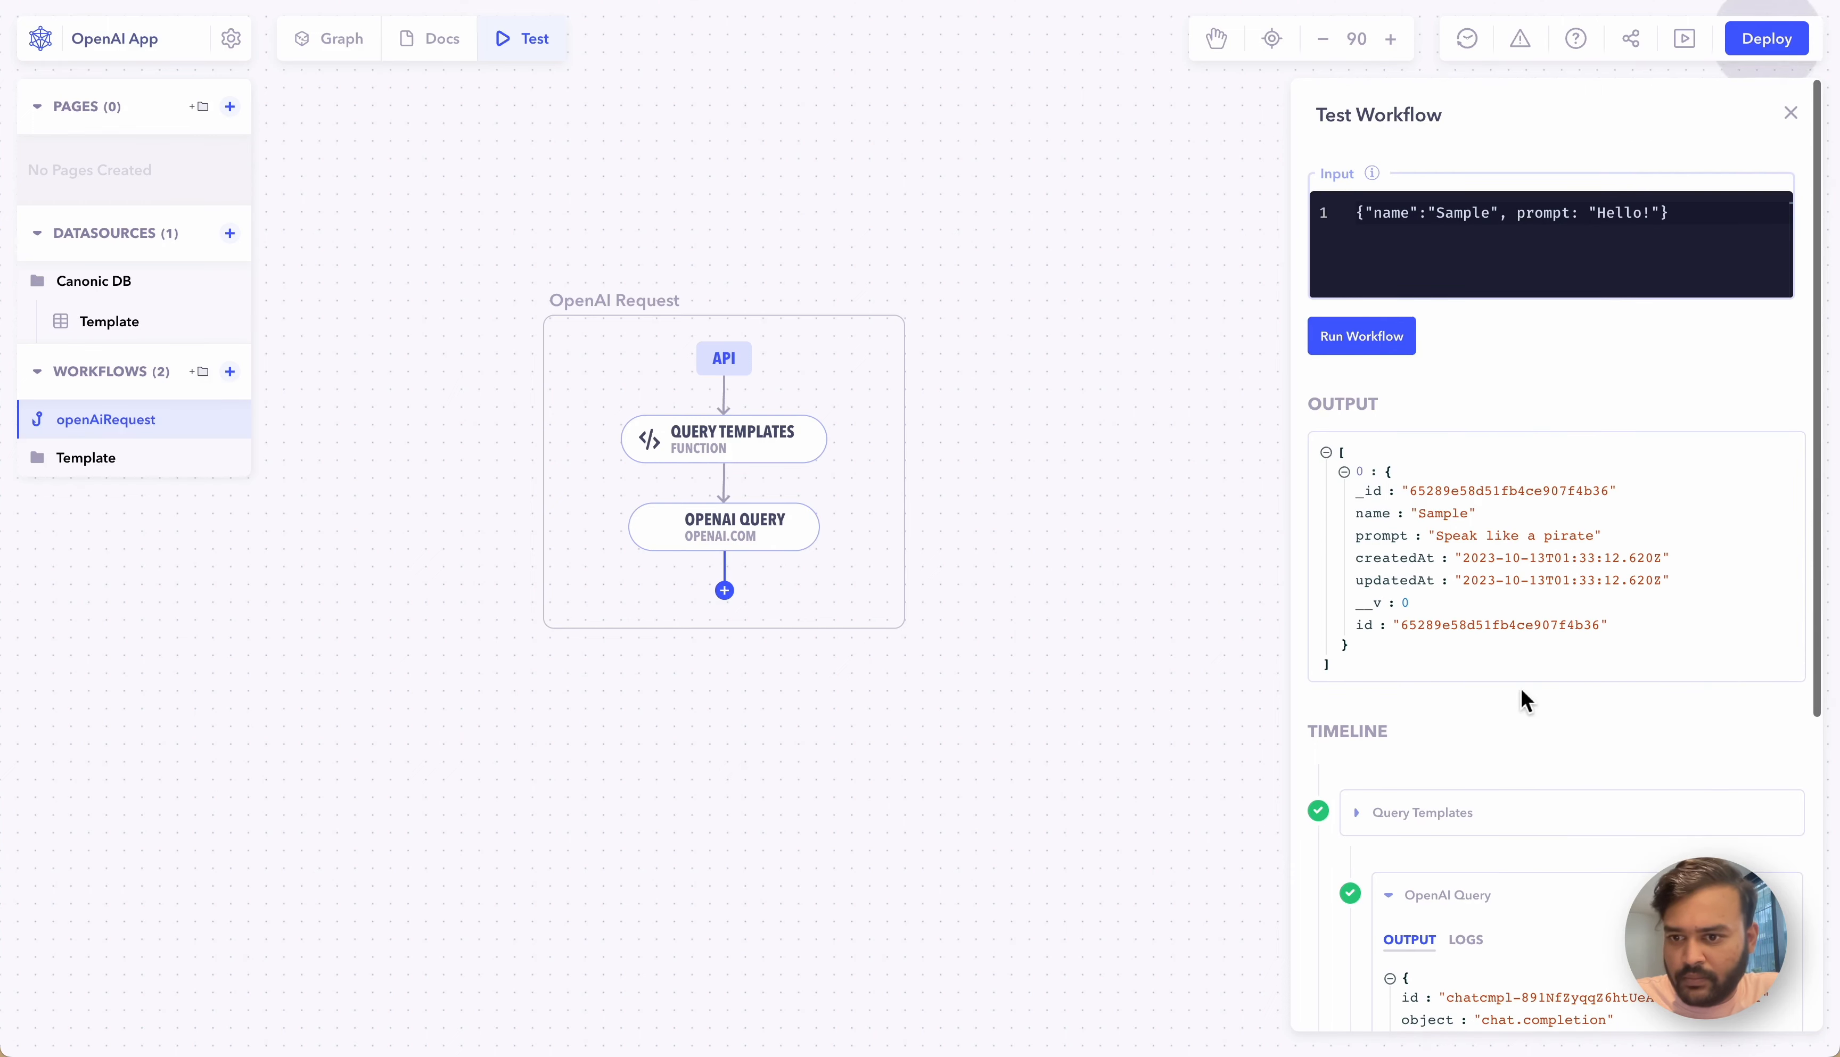
Review the OpenAI Query node's required model and message settings, including the content expressions.
click(1062, 691)
click(710, 532)
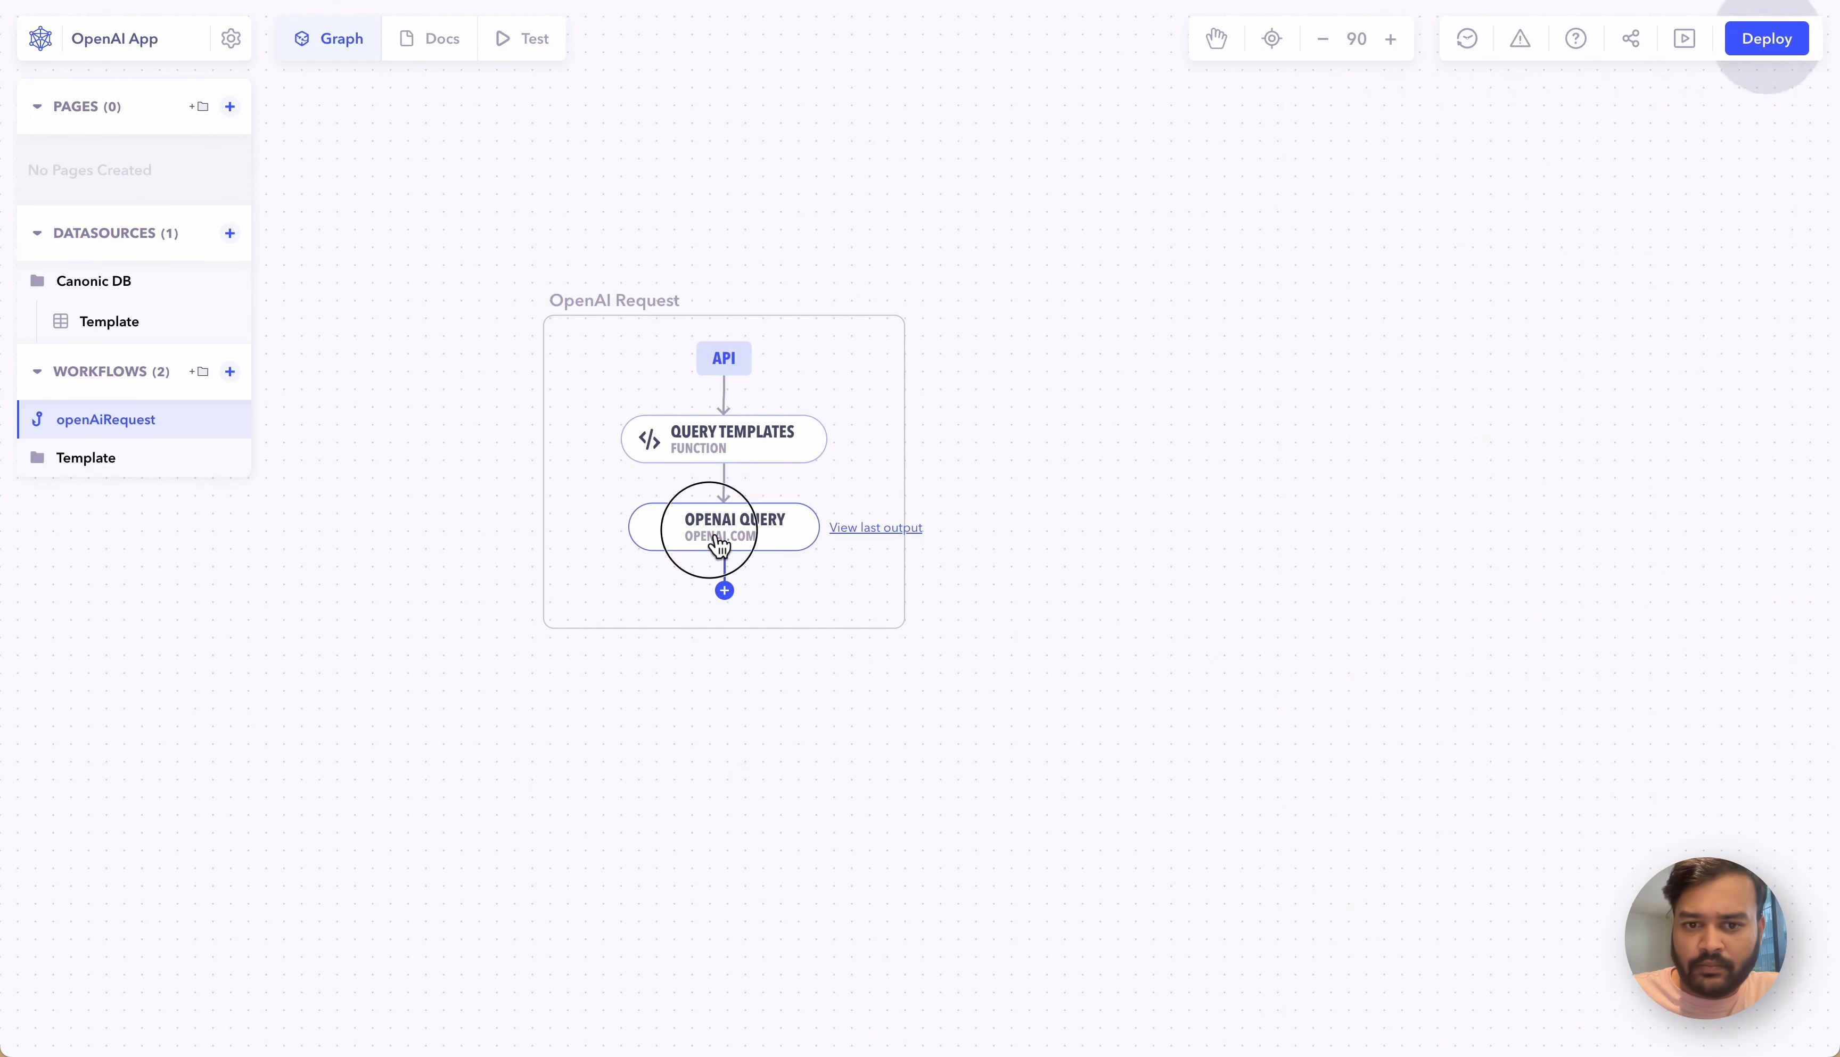
click(1536, 670)
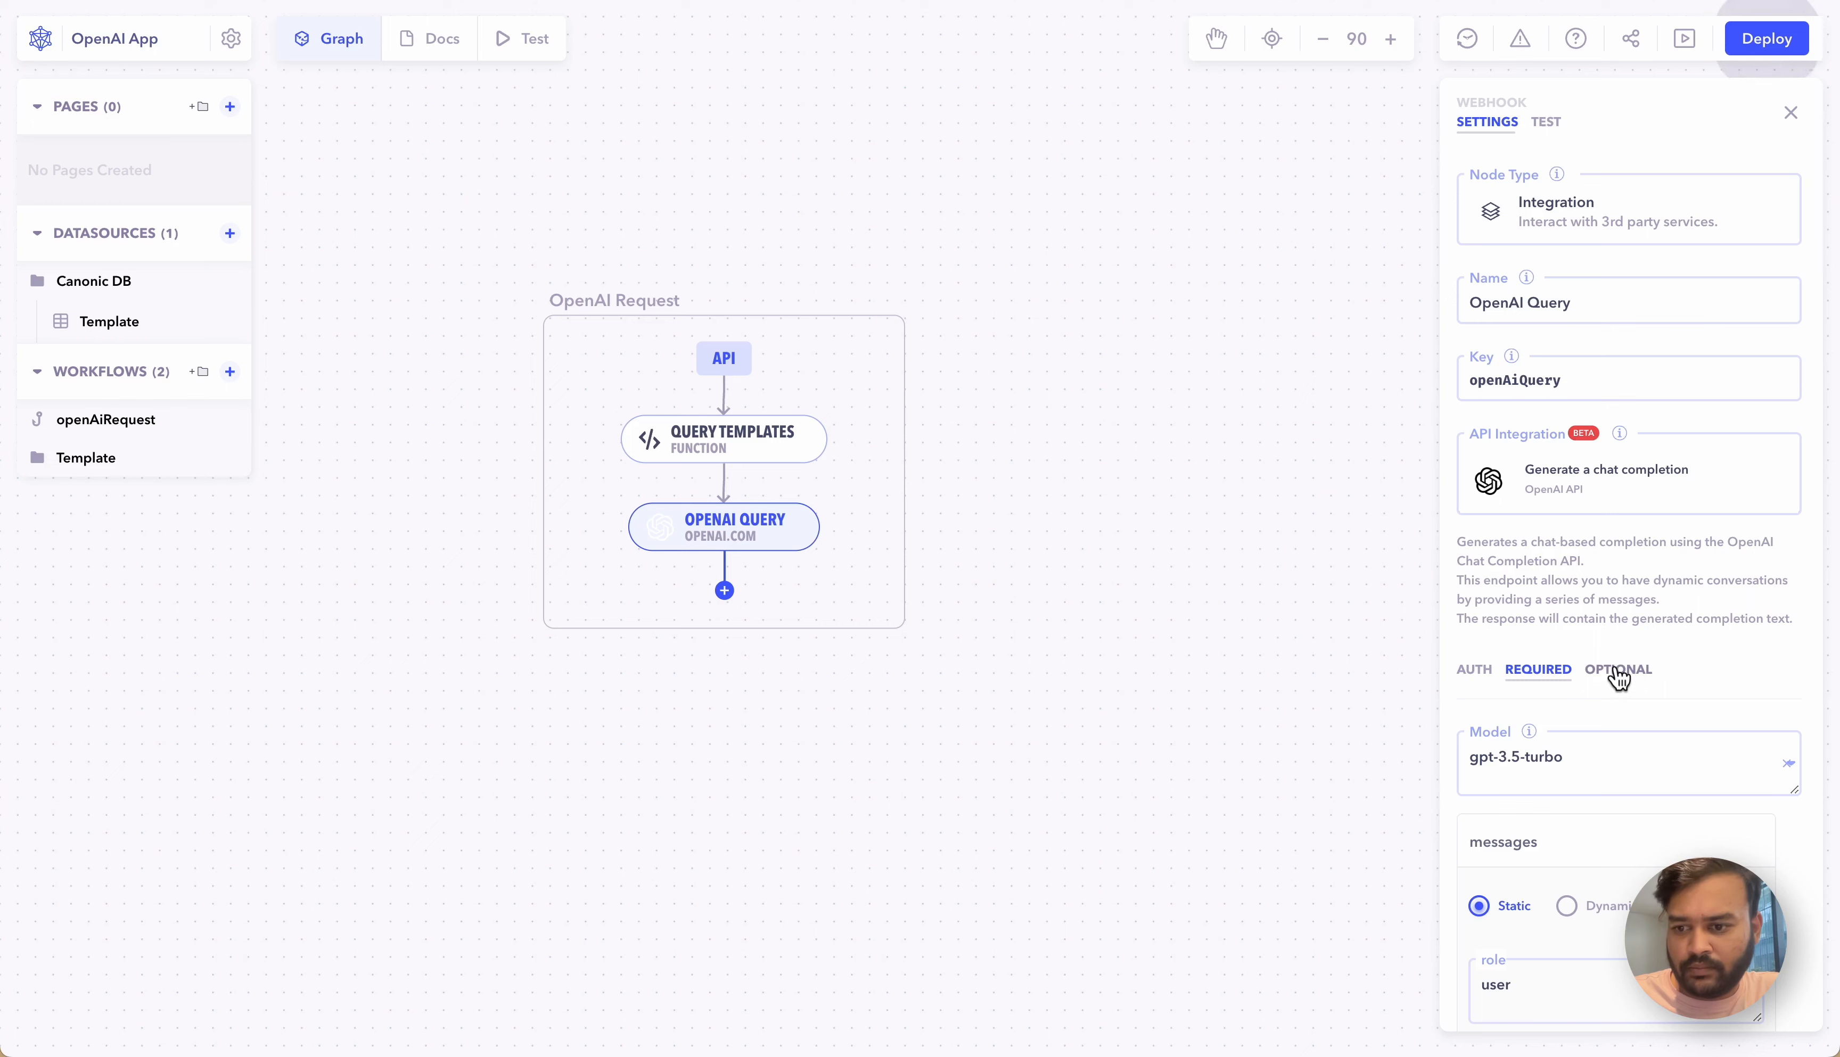
scroll(1628, 585, down, 5)
scroll(1628, 584, down, 1)
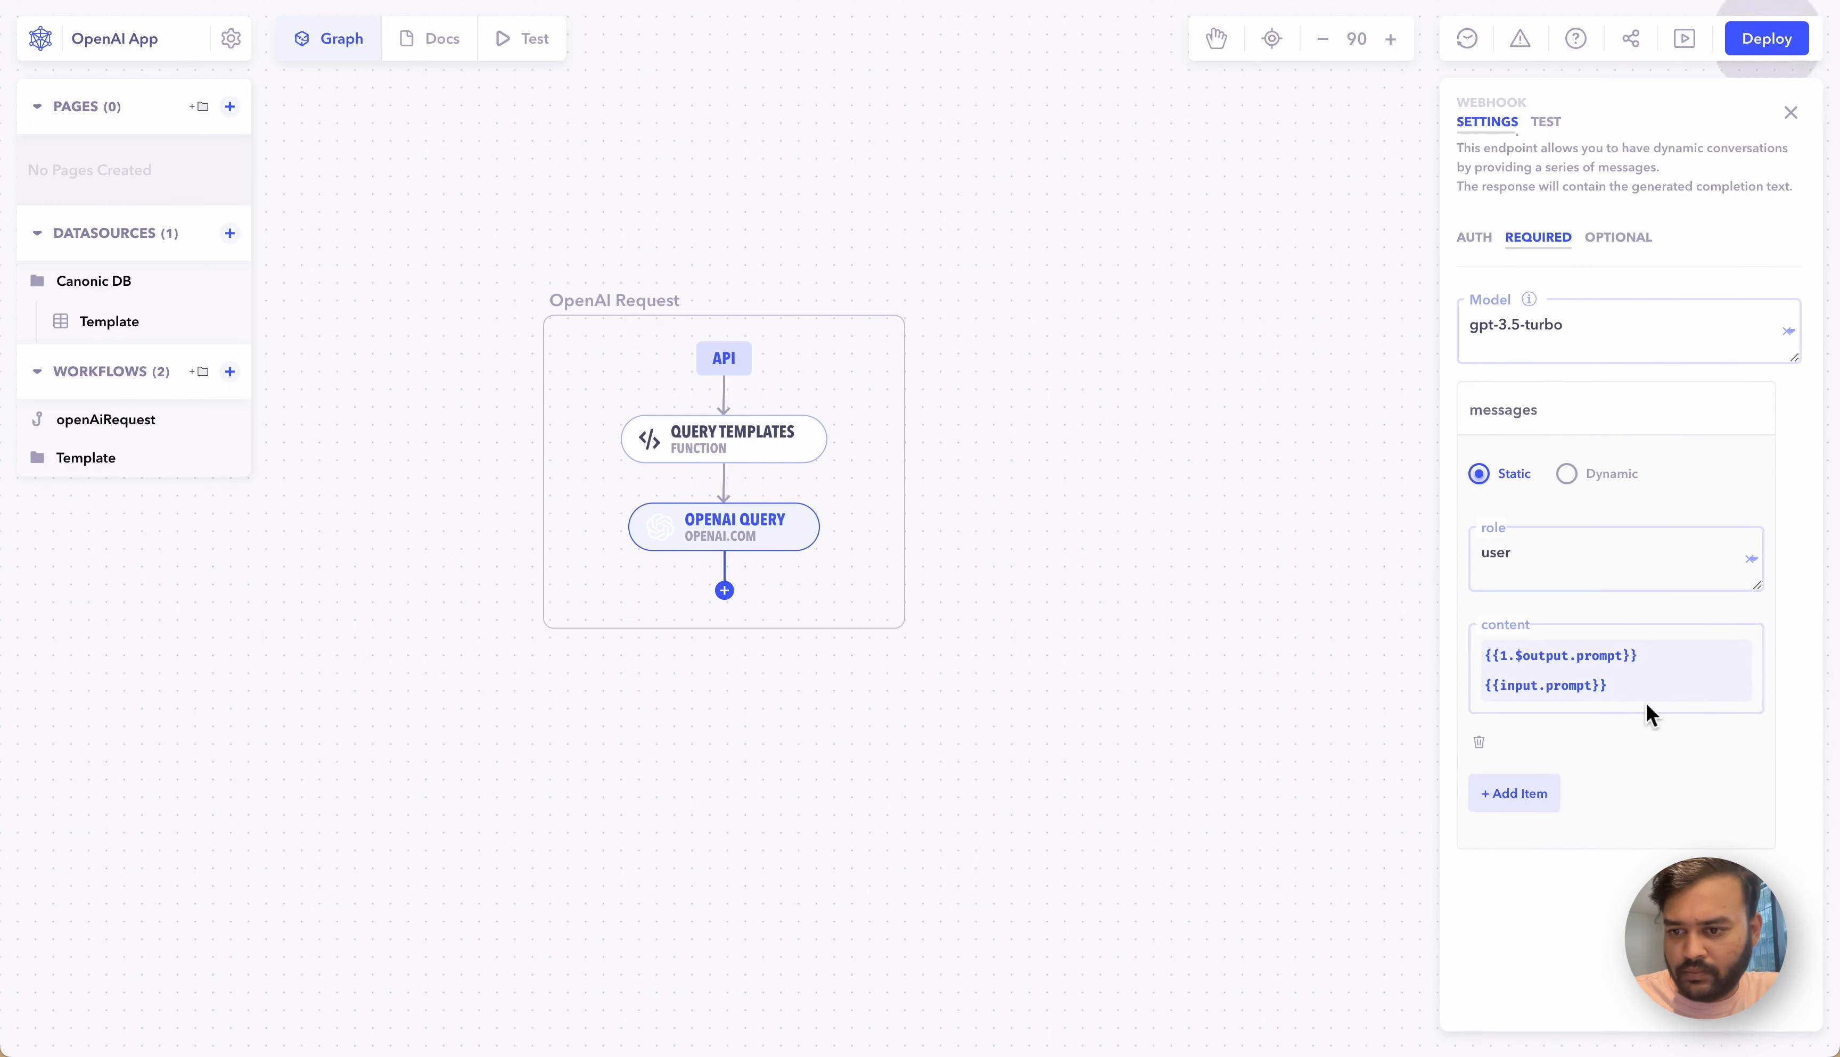
scroll(1617, 694, up, 3)
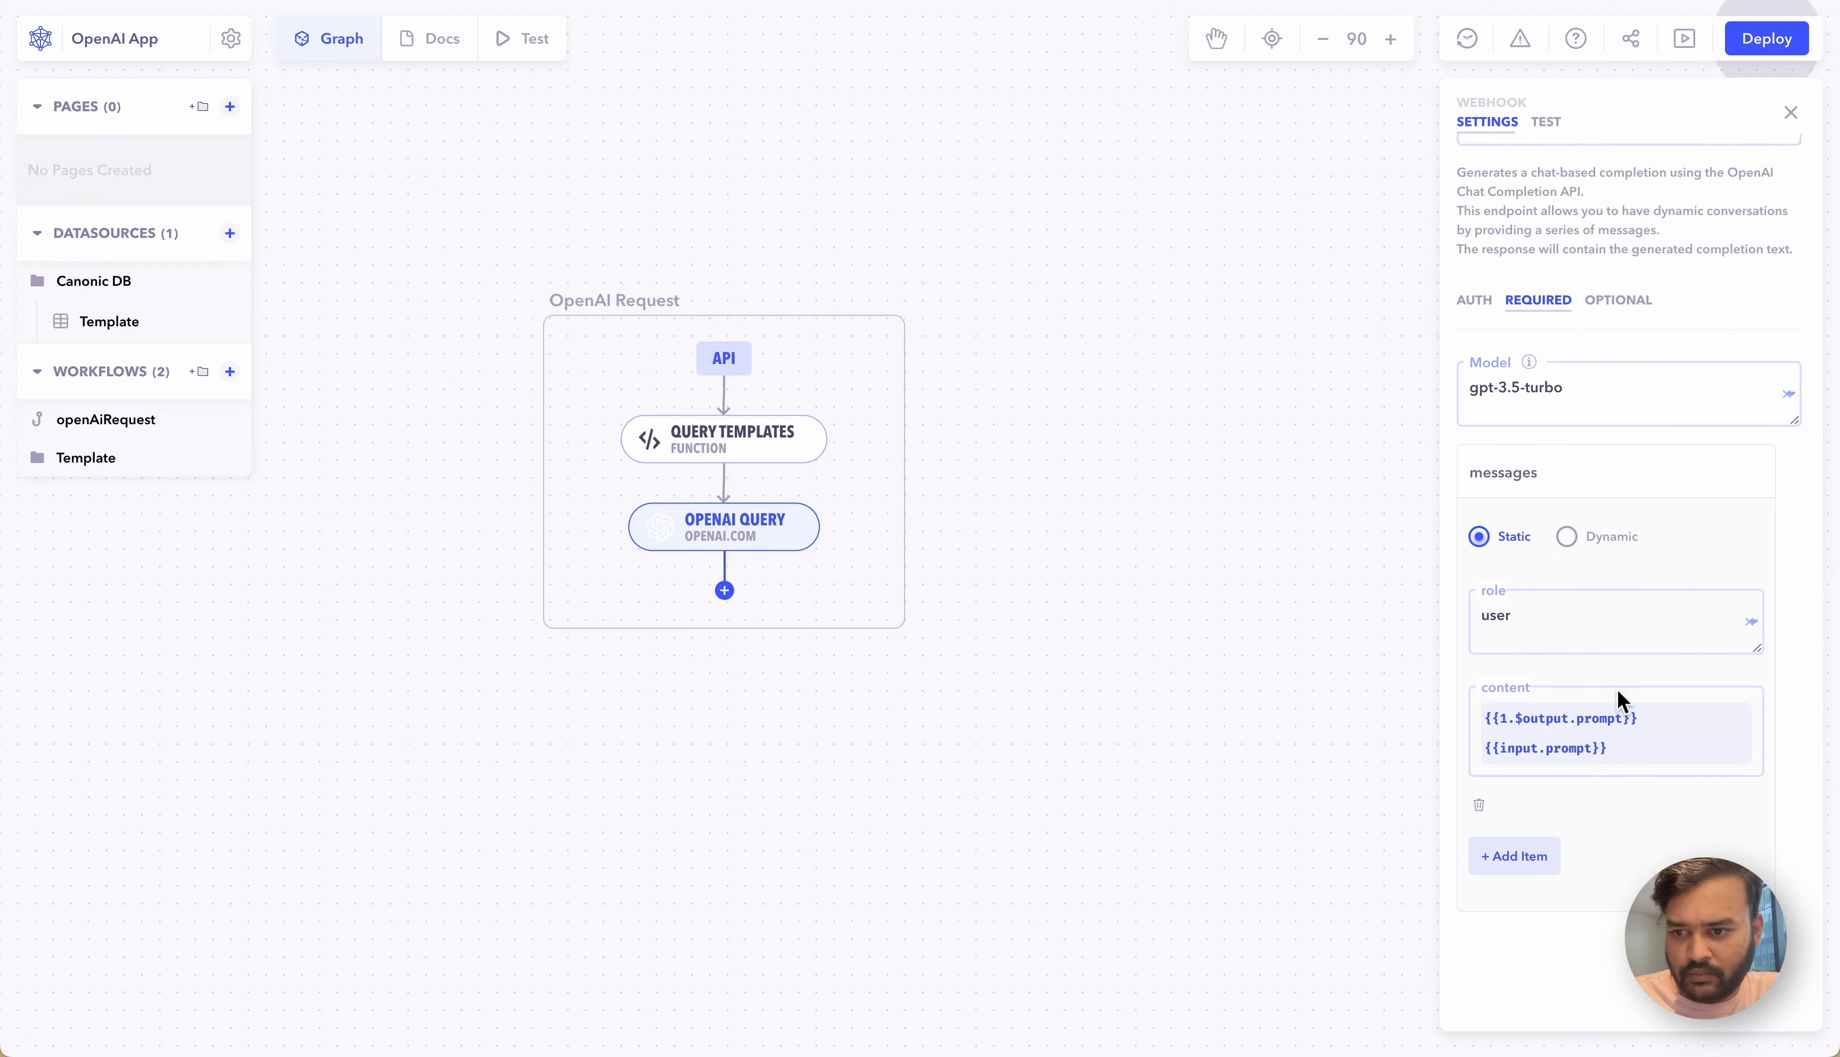
click(1414, 647)
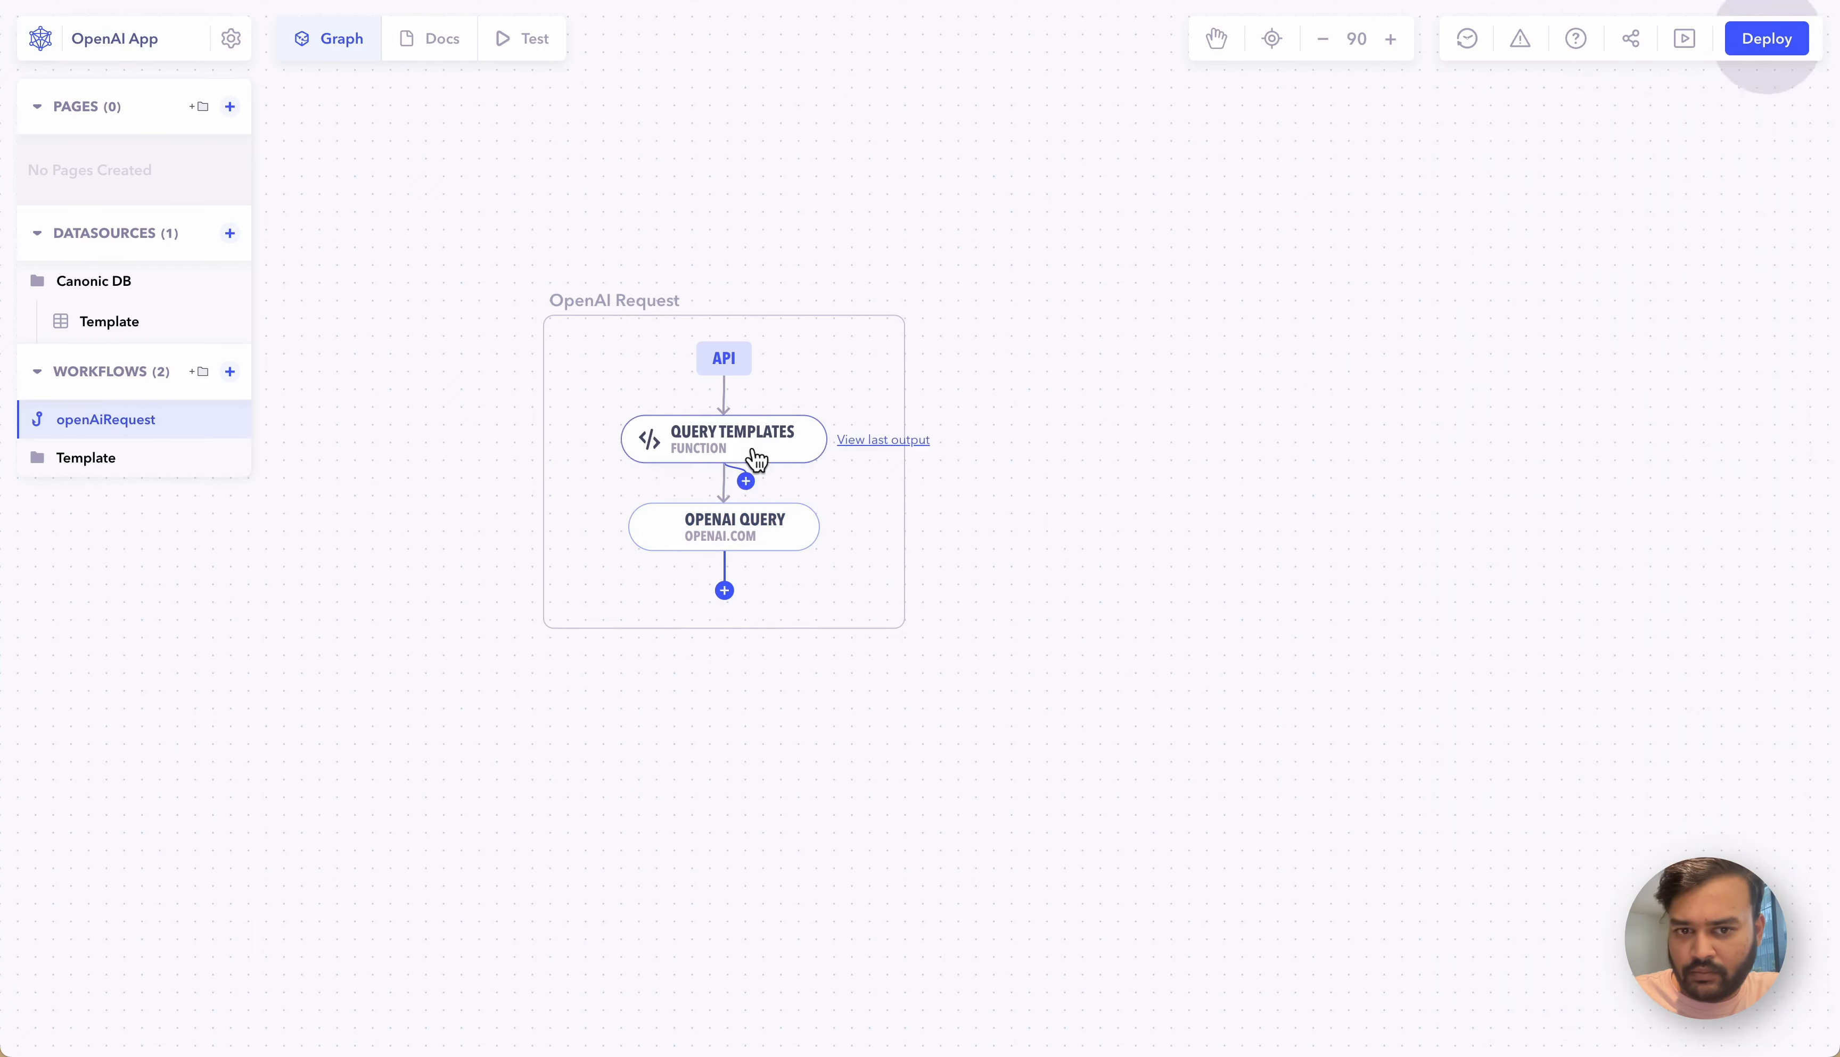
Change the Query Templates function's database call from find to findOne and close the node's settings.
click(822, 456)
scroll(1659, 733, right, 2)
scroll(1659, 733, right, 2)
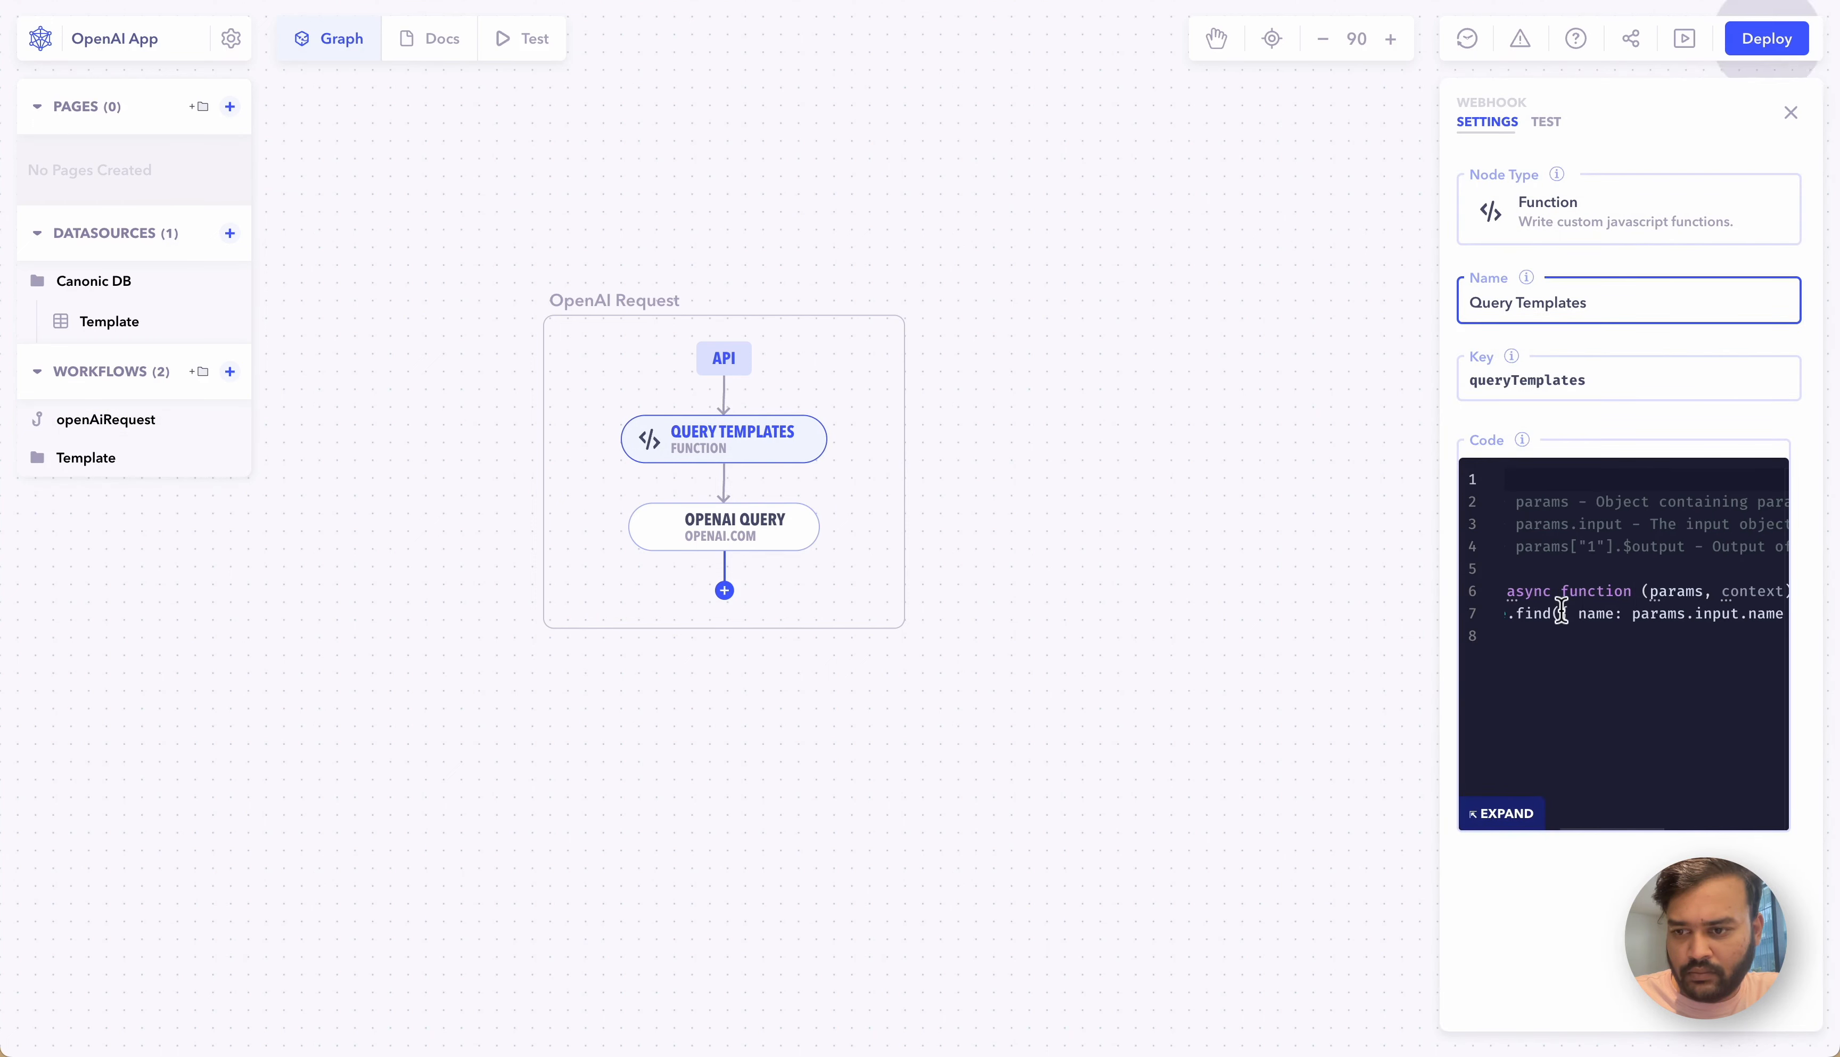
click(1551, 614)
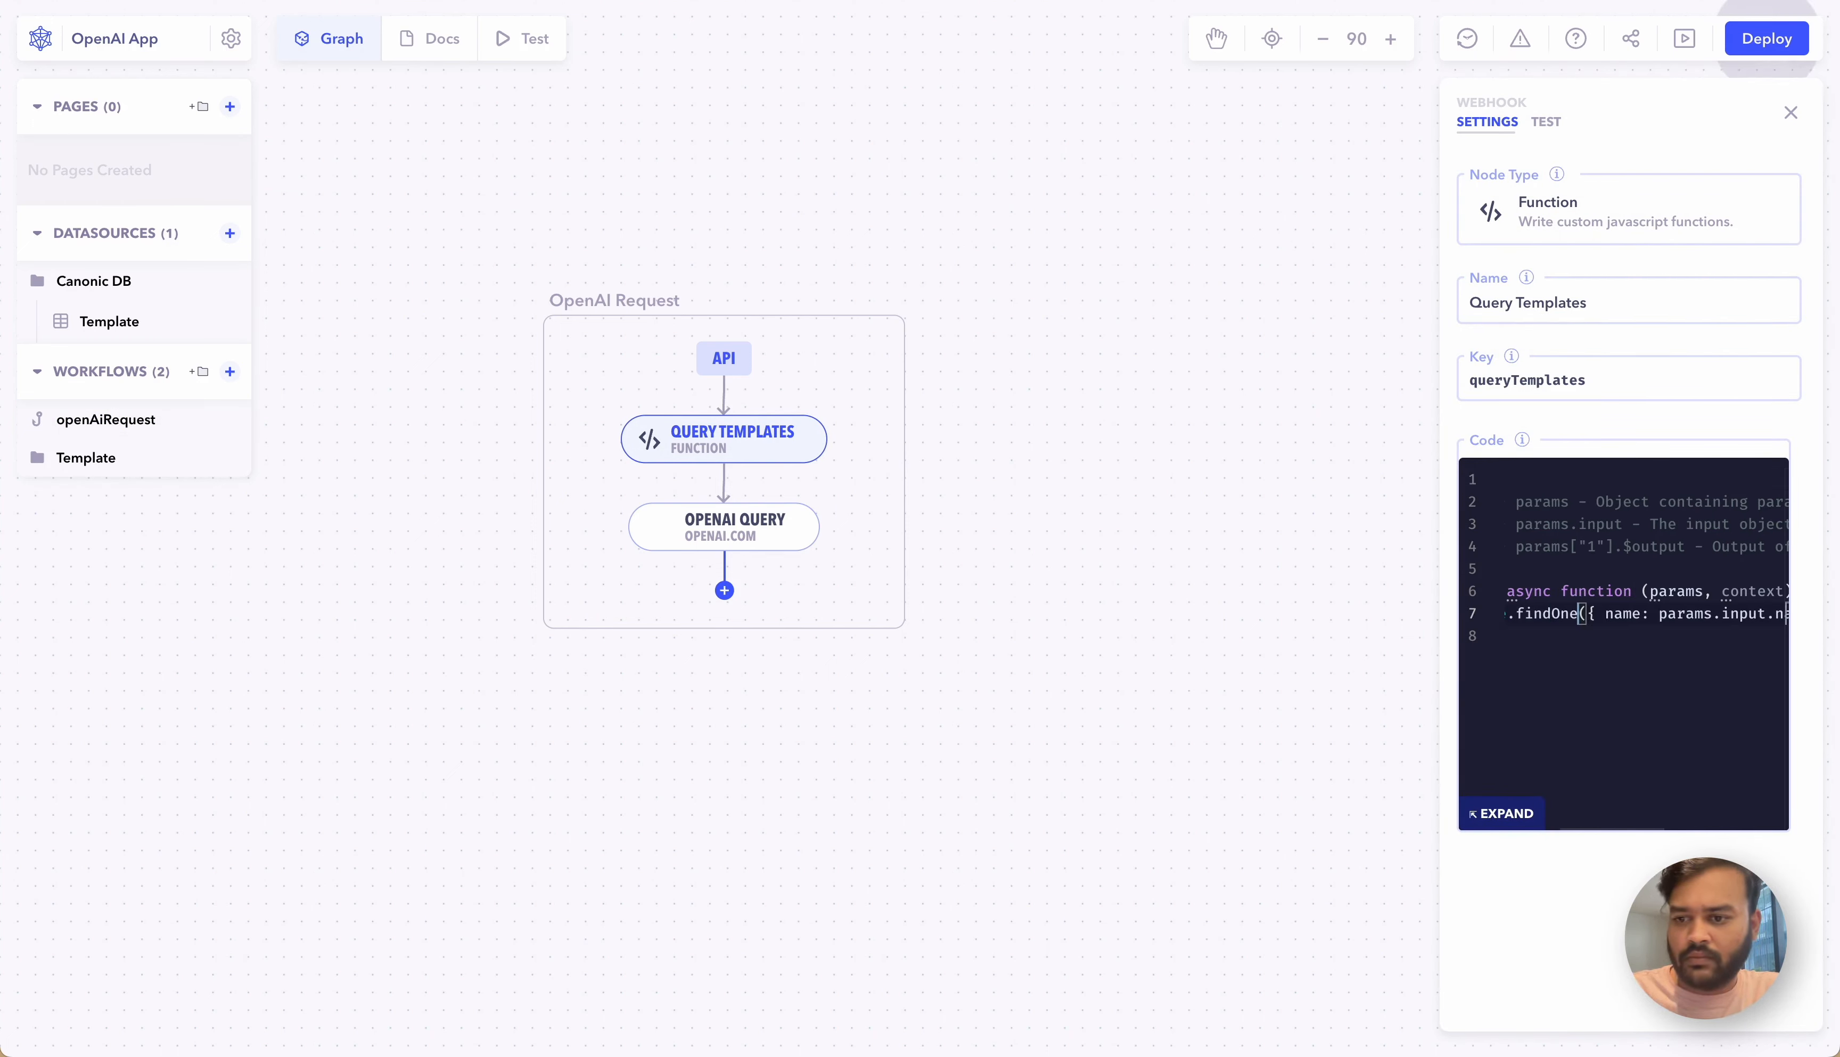
click(1150, 743)
Rerun the workflow test with input {"name":"Sample","prompt":"Hello!"} and expand the OpenAI Query output down to the first choice's message.
click(524, 45)
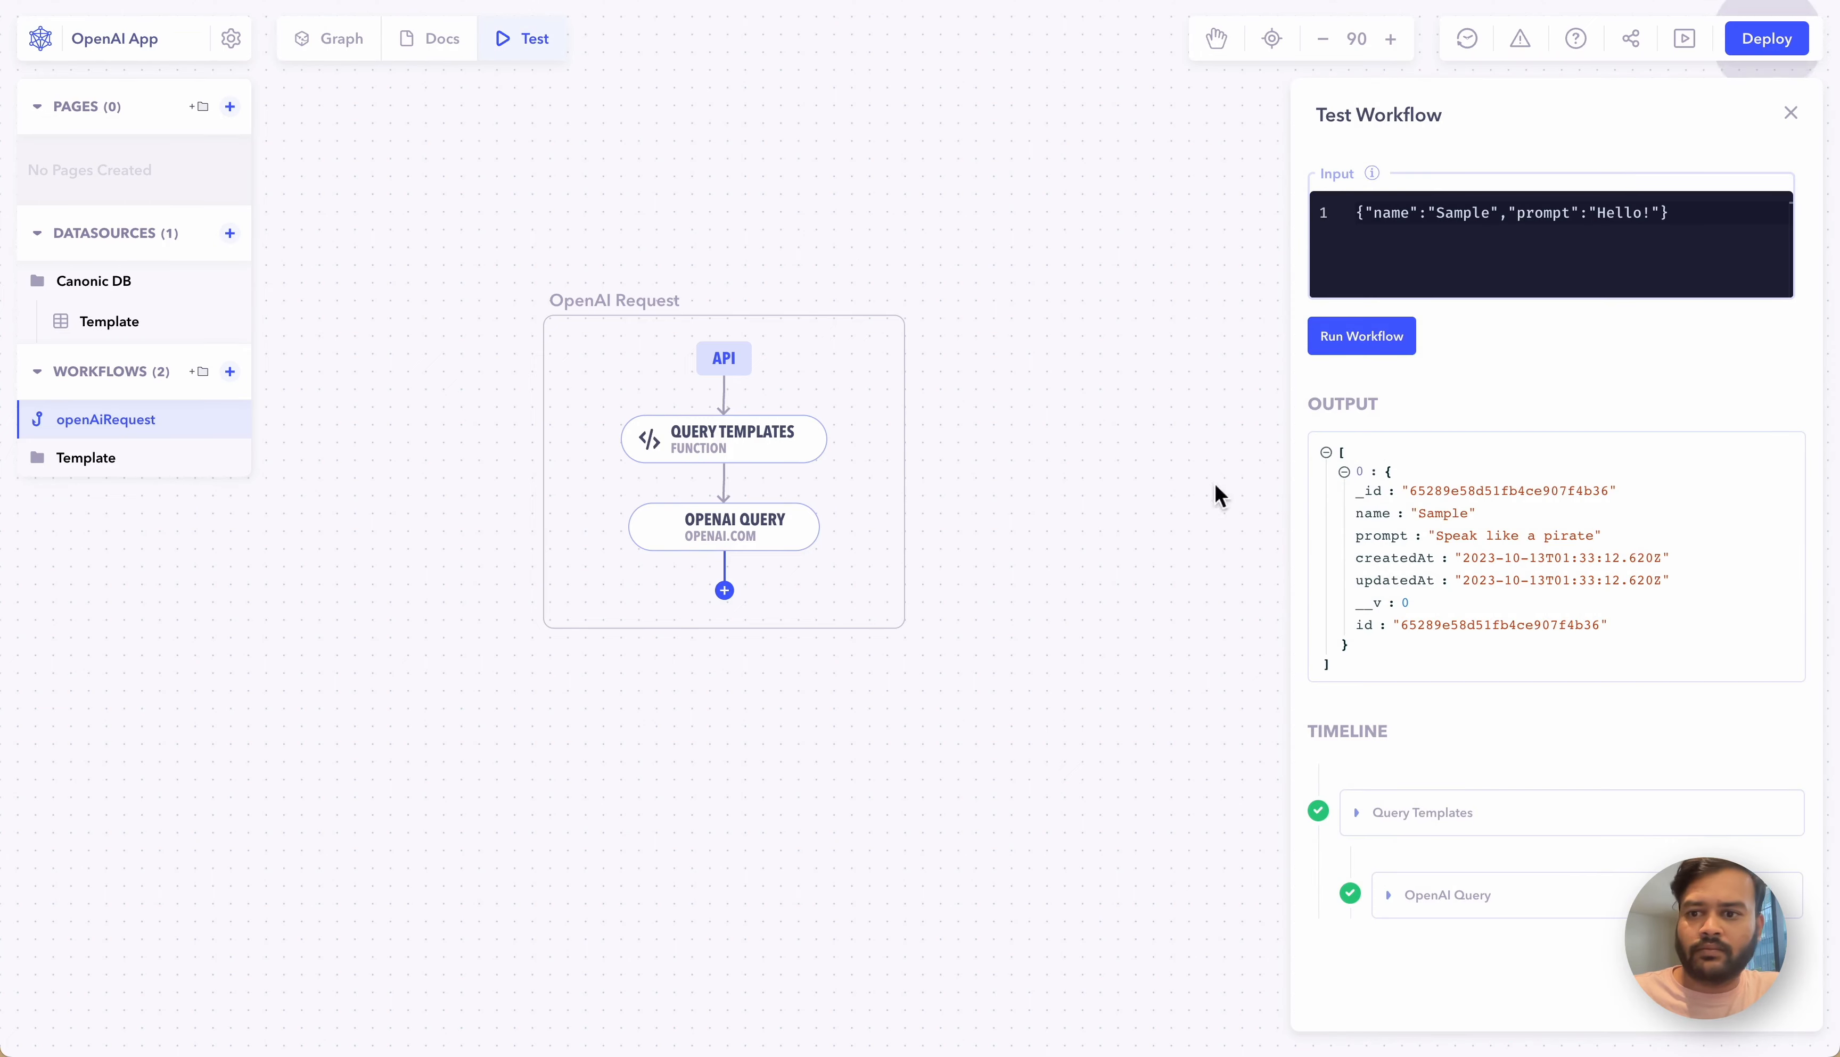
click(1391, 343)
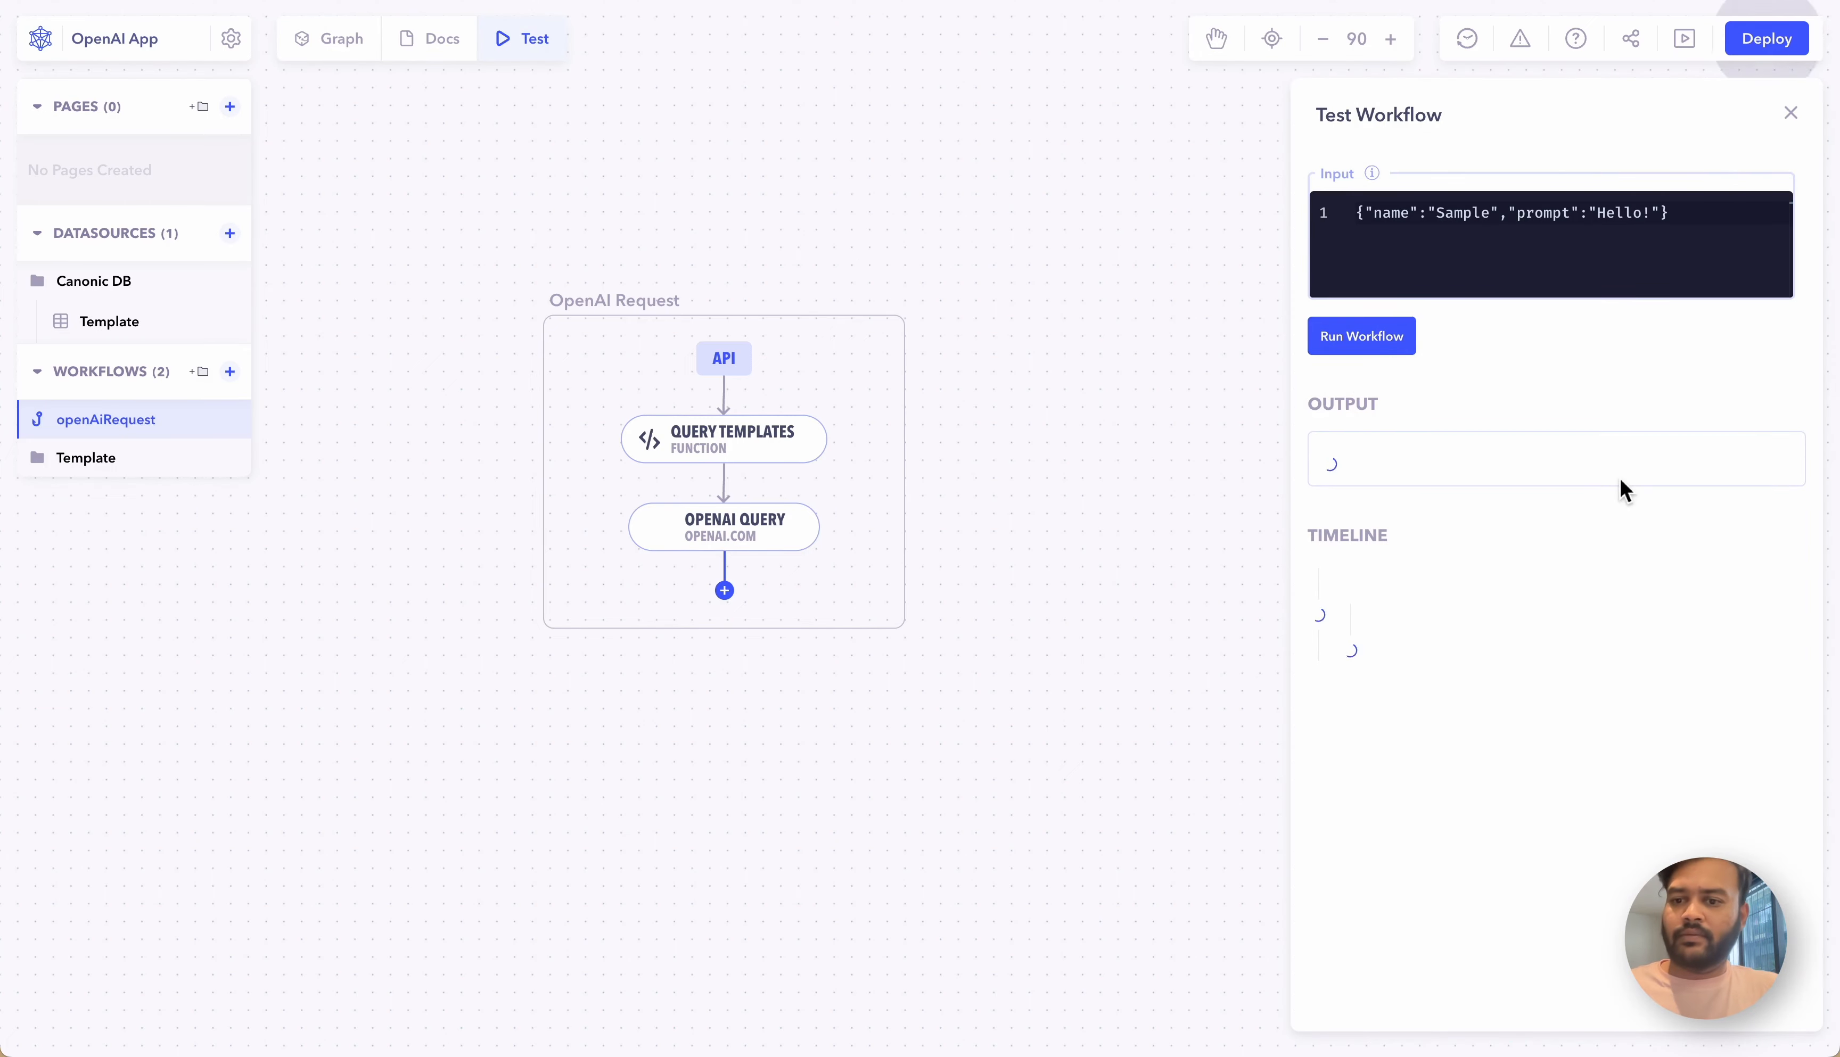
click(1479, 836)
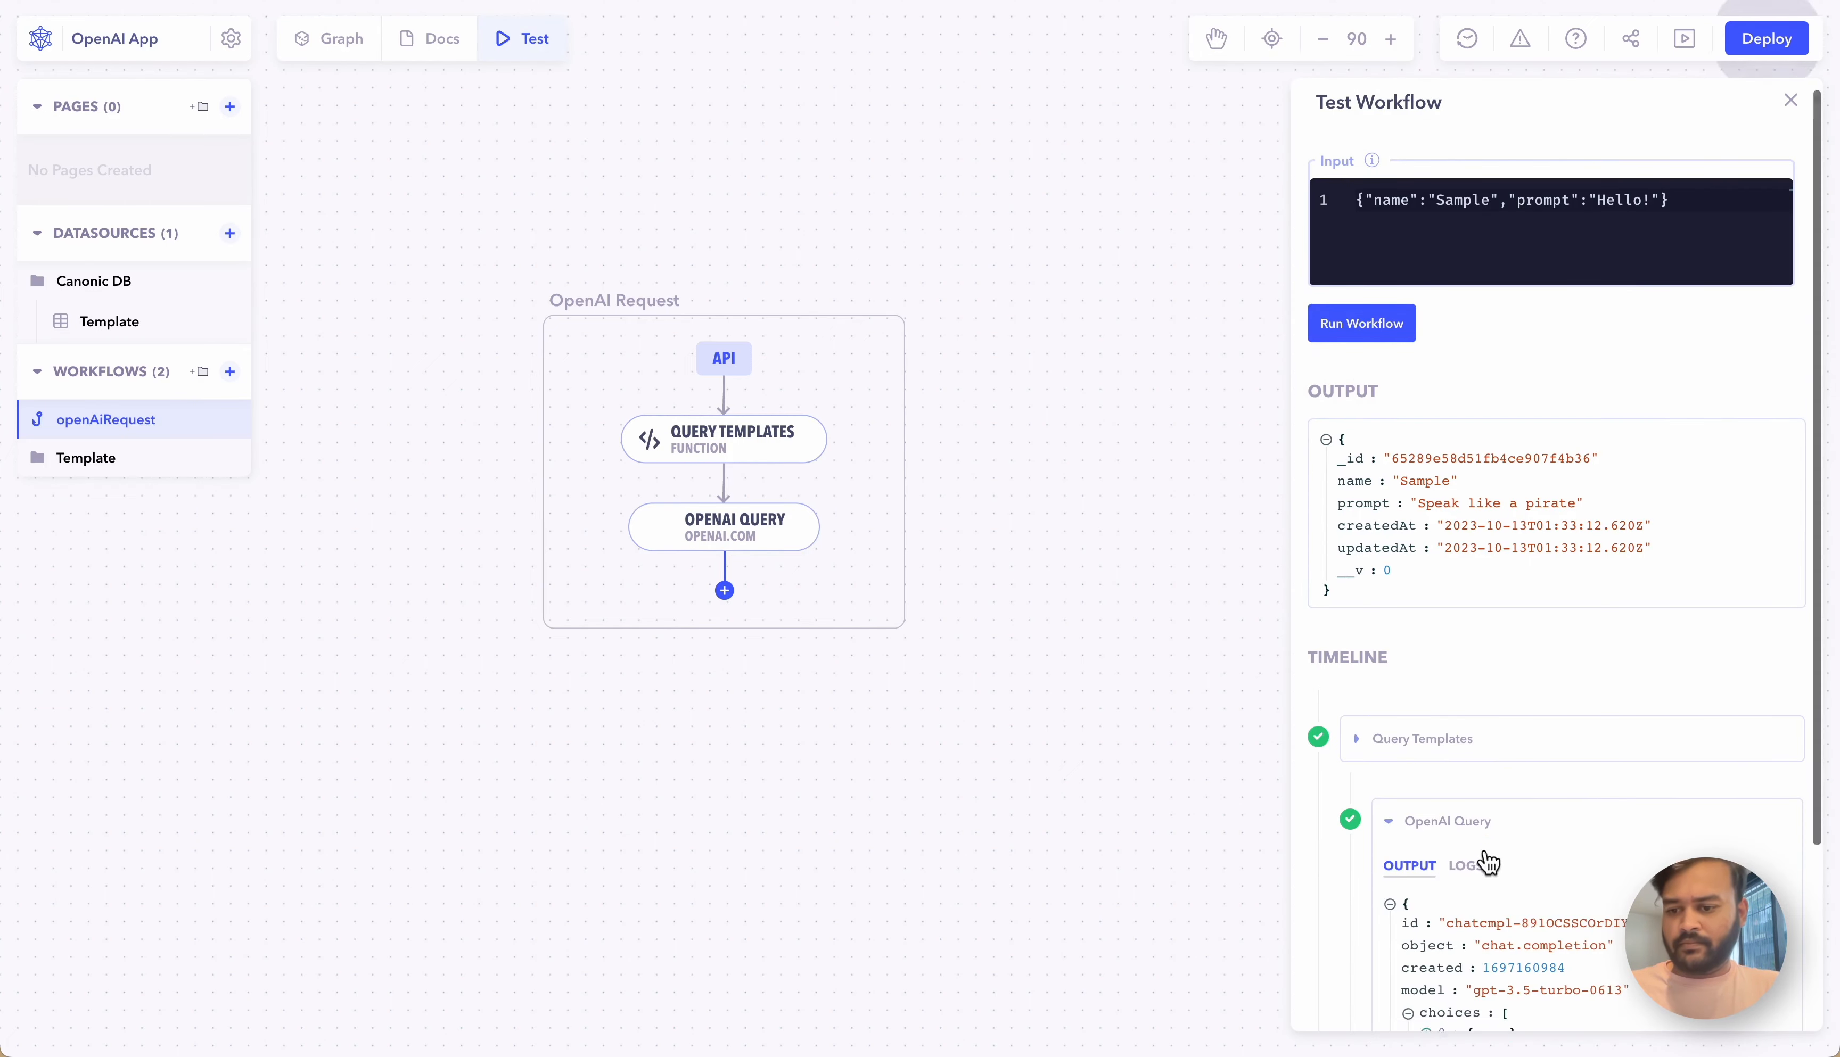
scroll(1481, 848, down, 3)
click(1484, 879)
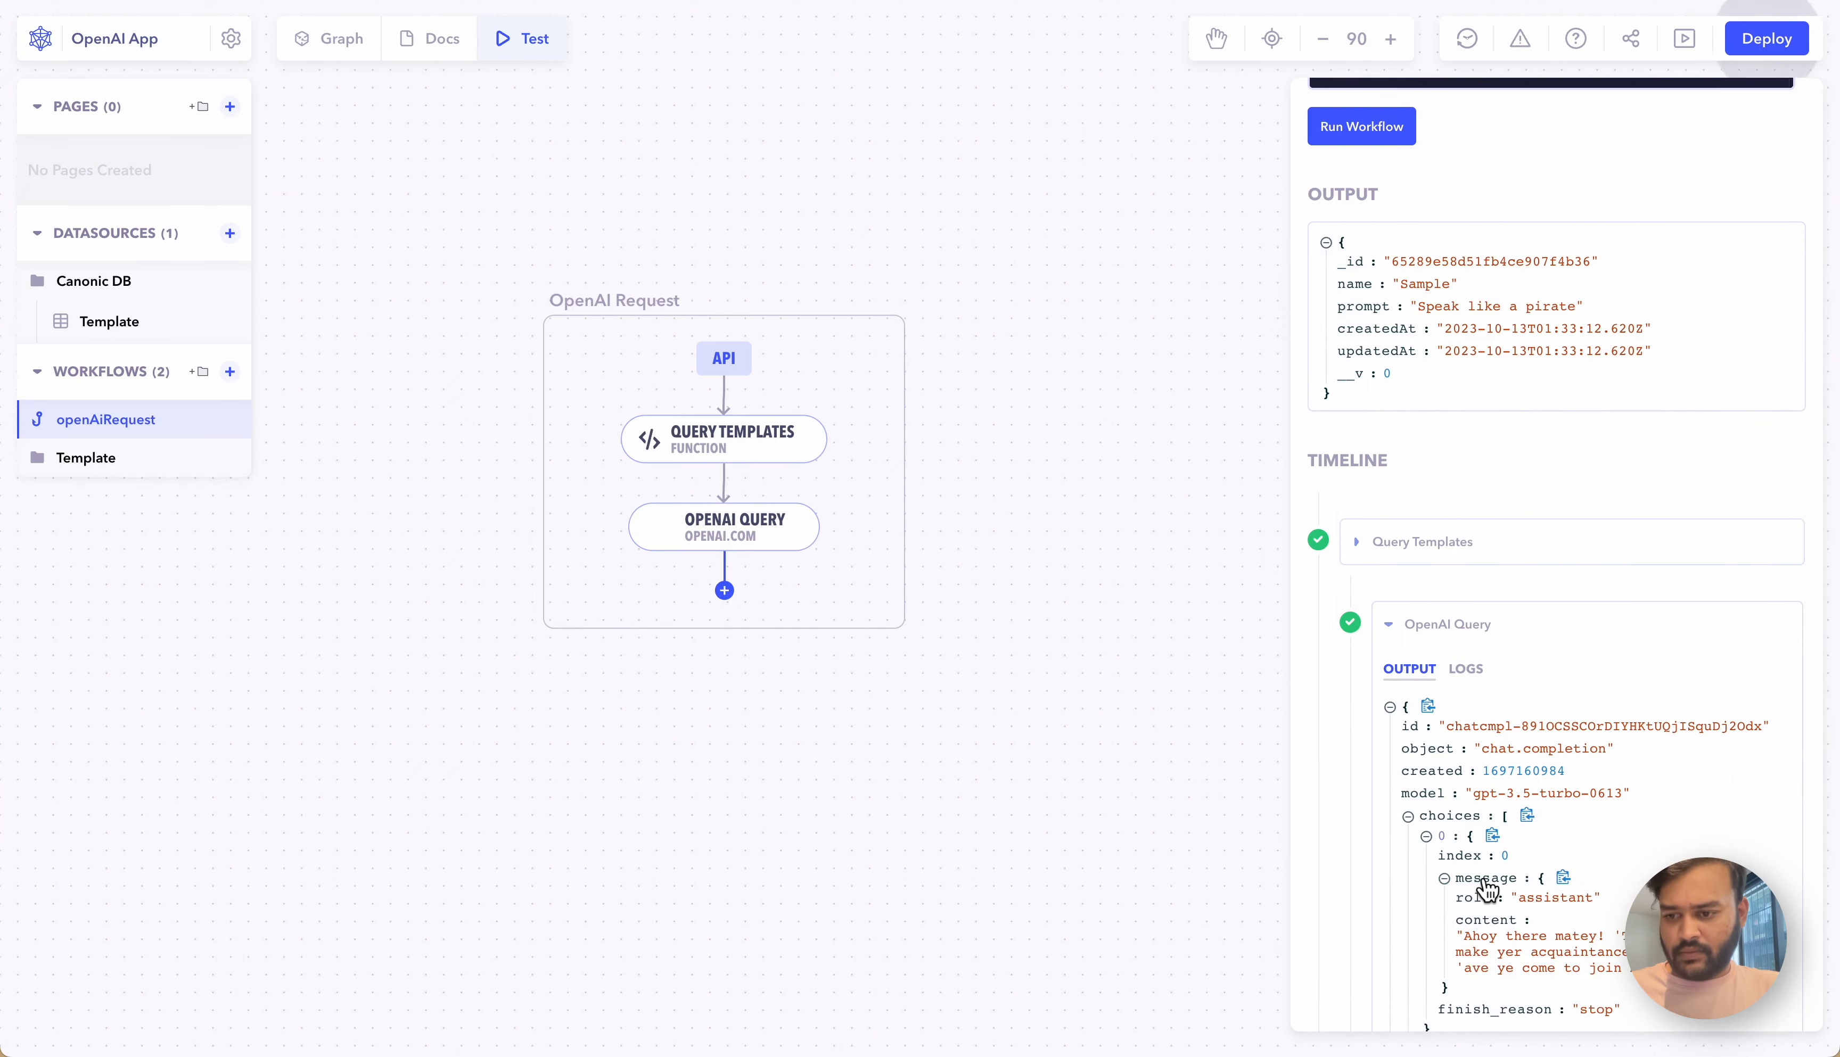
Examine the returned message content alongside the test input and the template record in the workflow output.
scroll(1468, 898, down, 2)
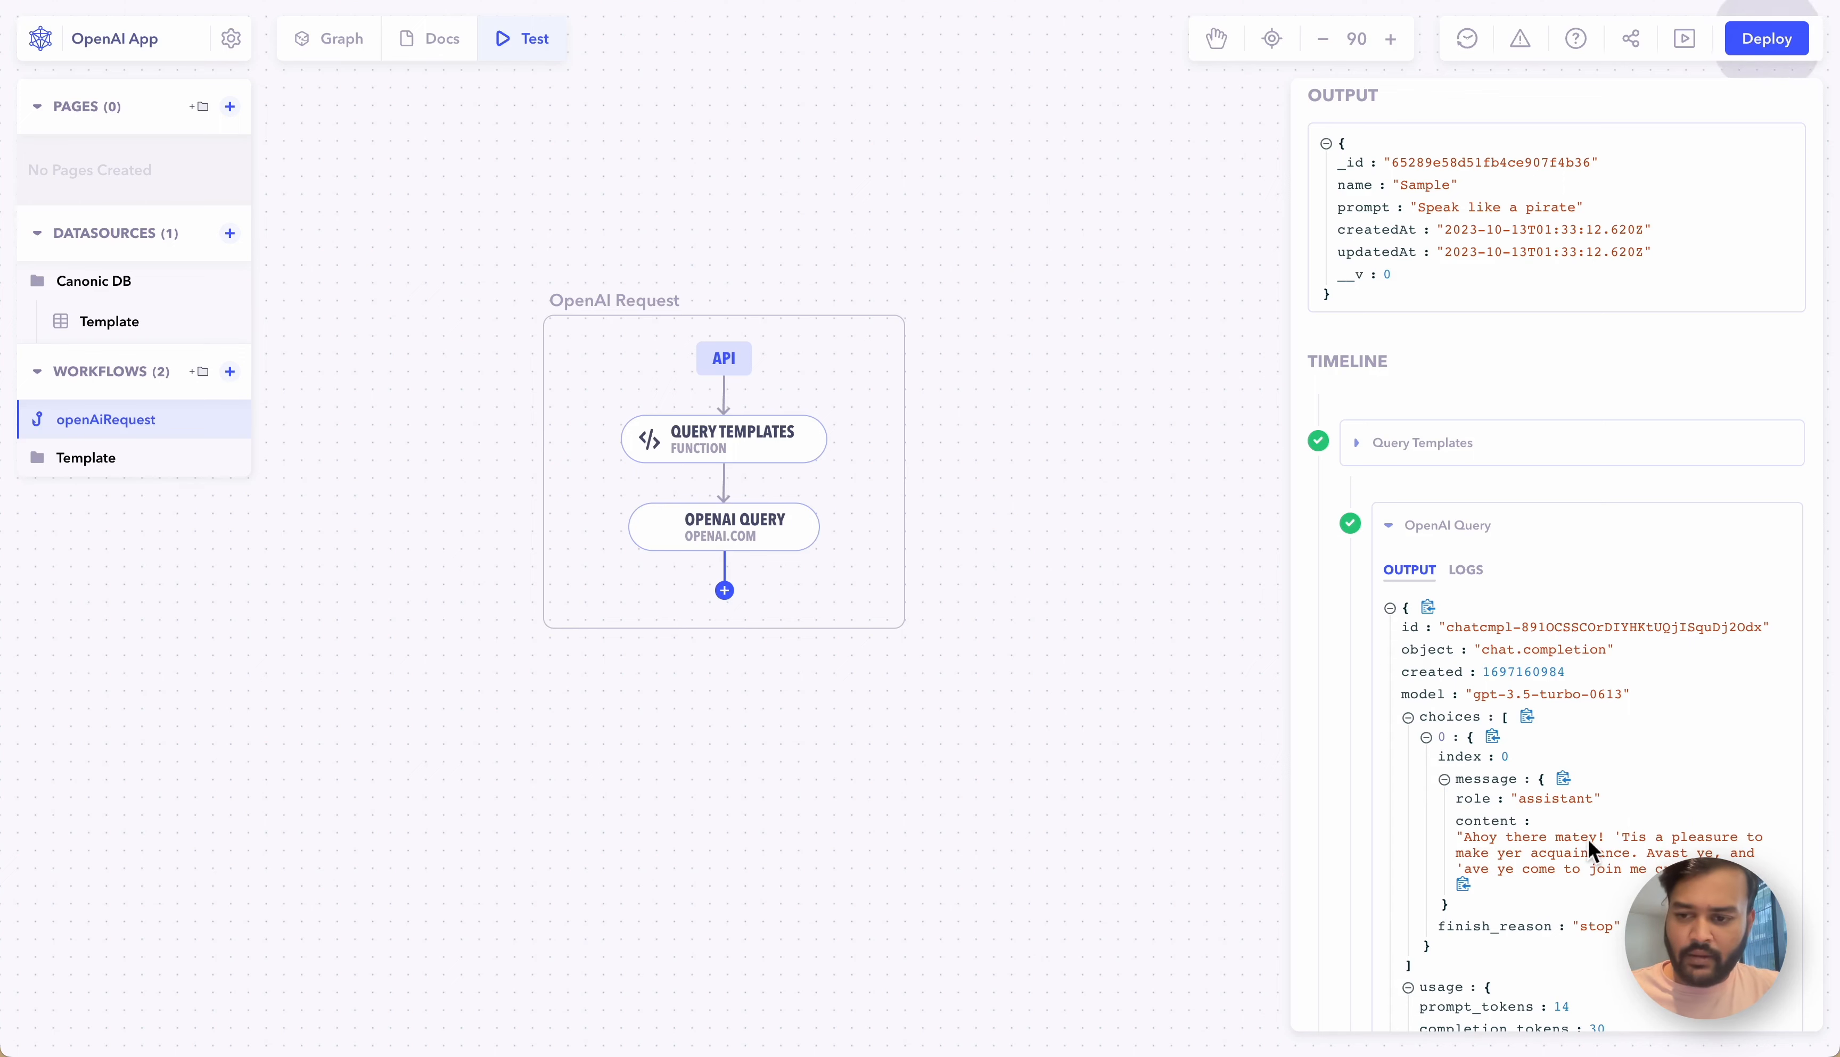
scroll(1570, 523, up, 3)
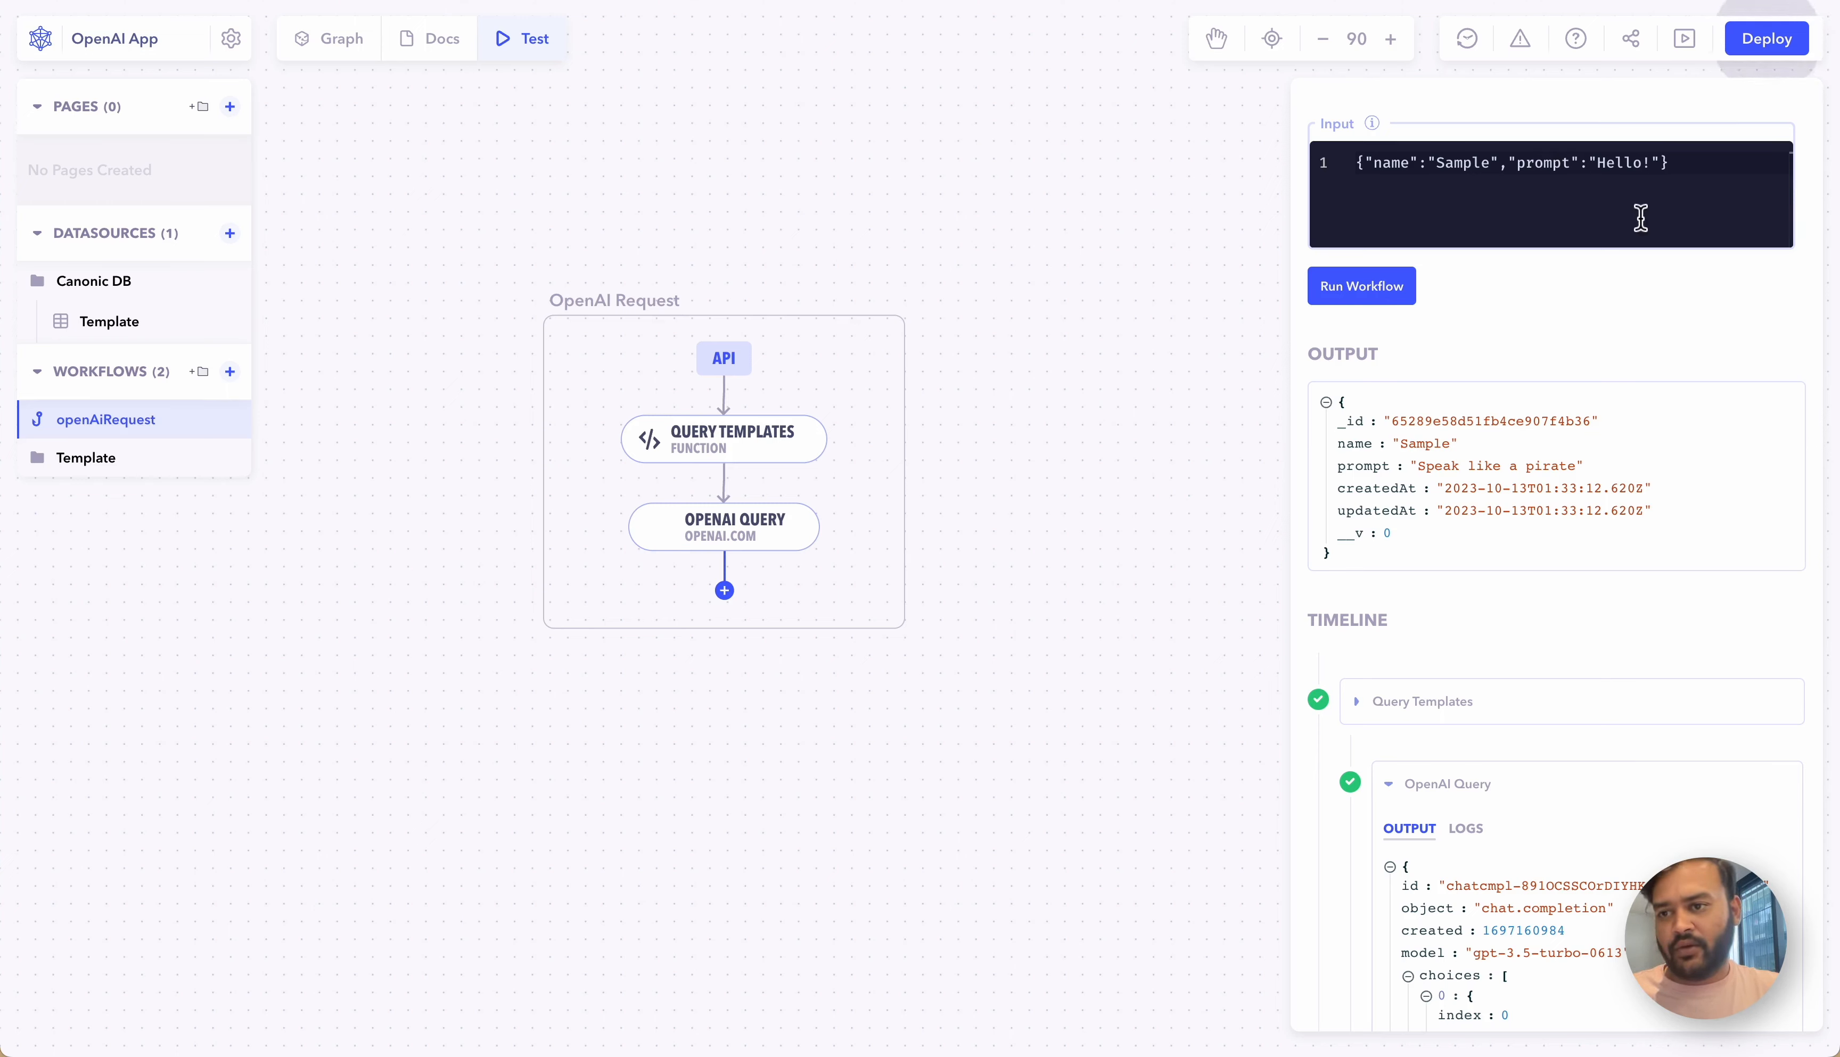
scroll(1508, 640, down, 4)
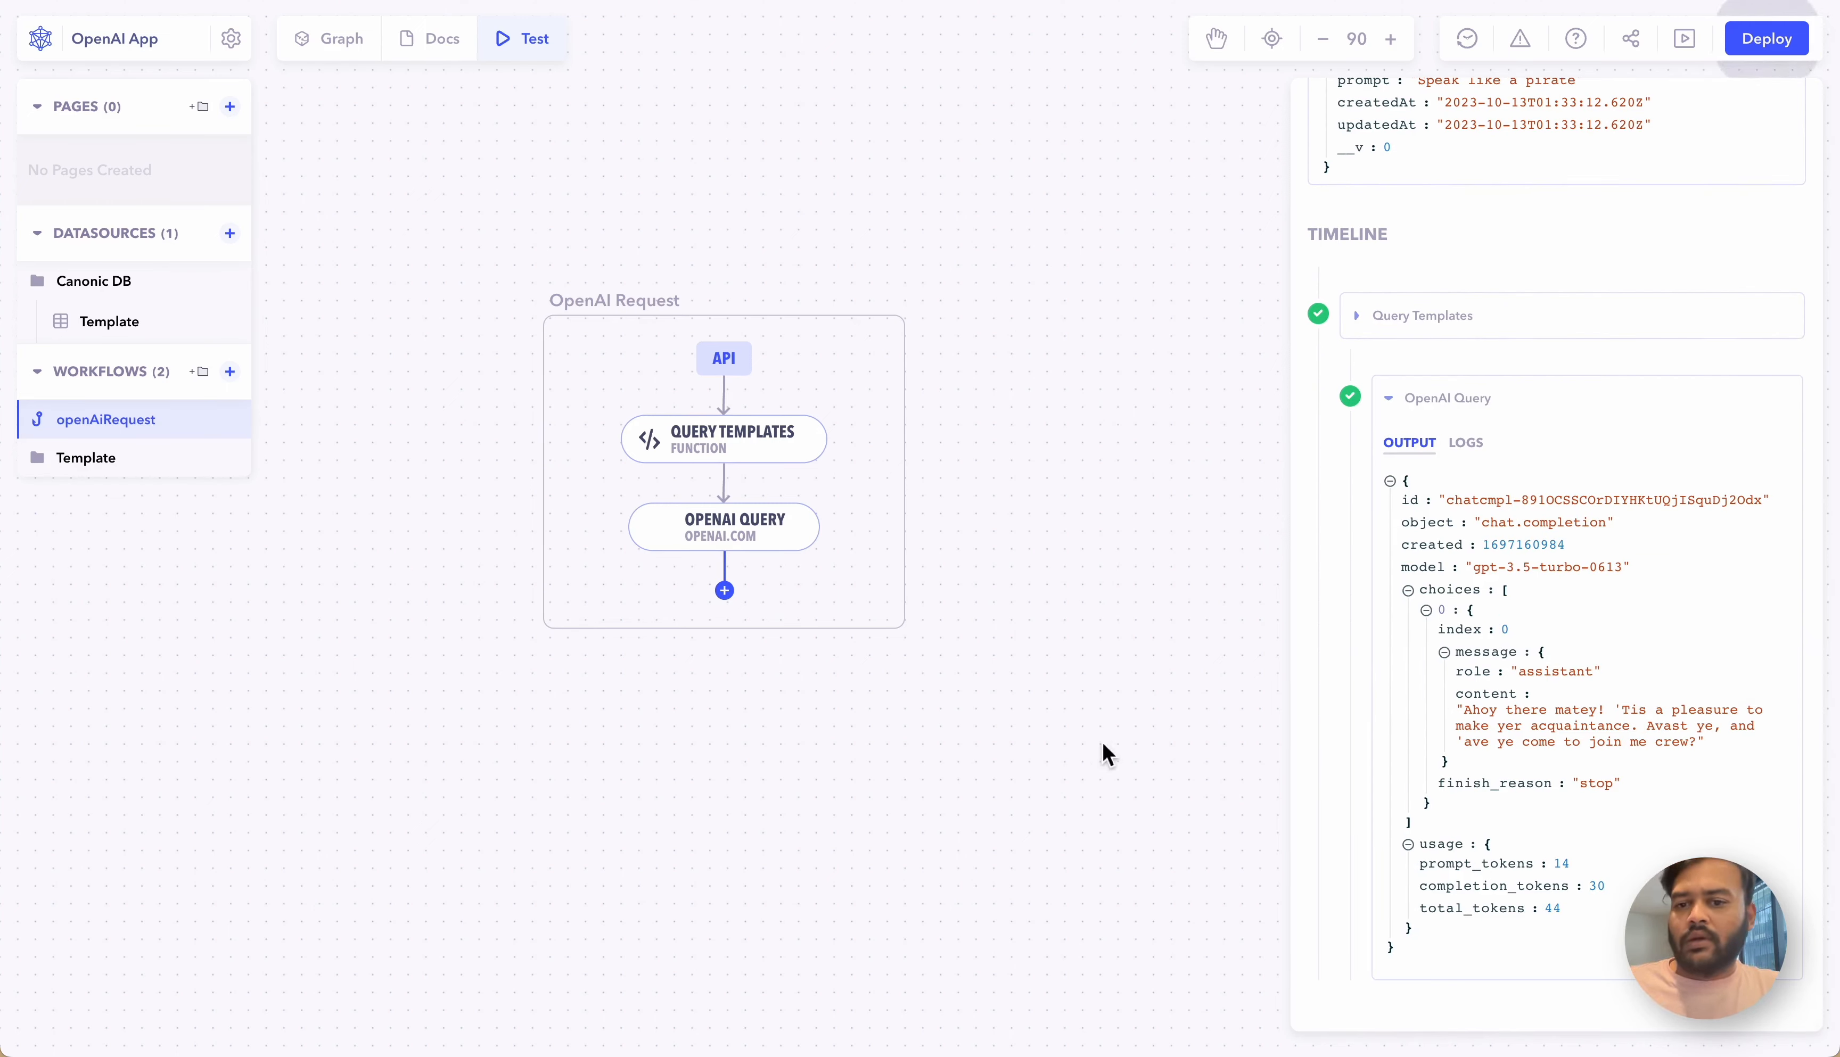
scroll(1556, 515, up, 5)
scroll(1651, 779, down, 4)
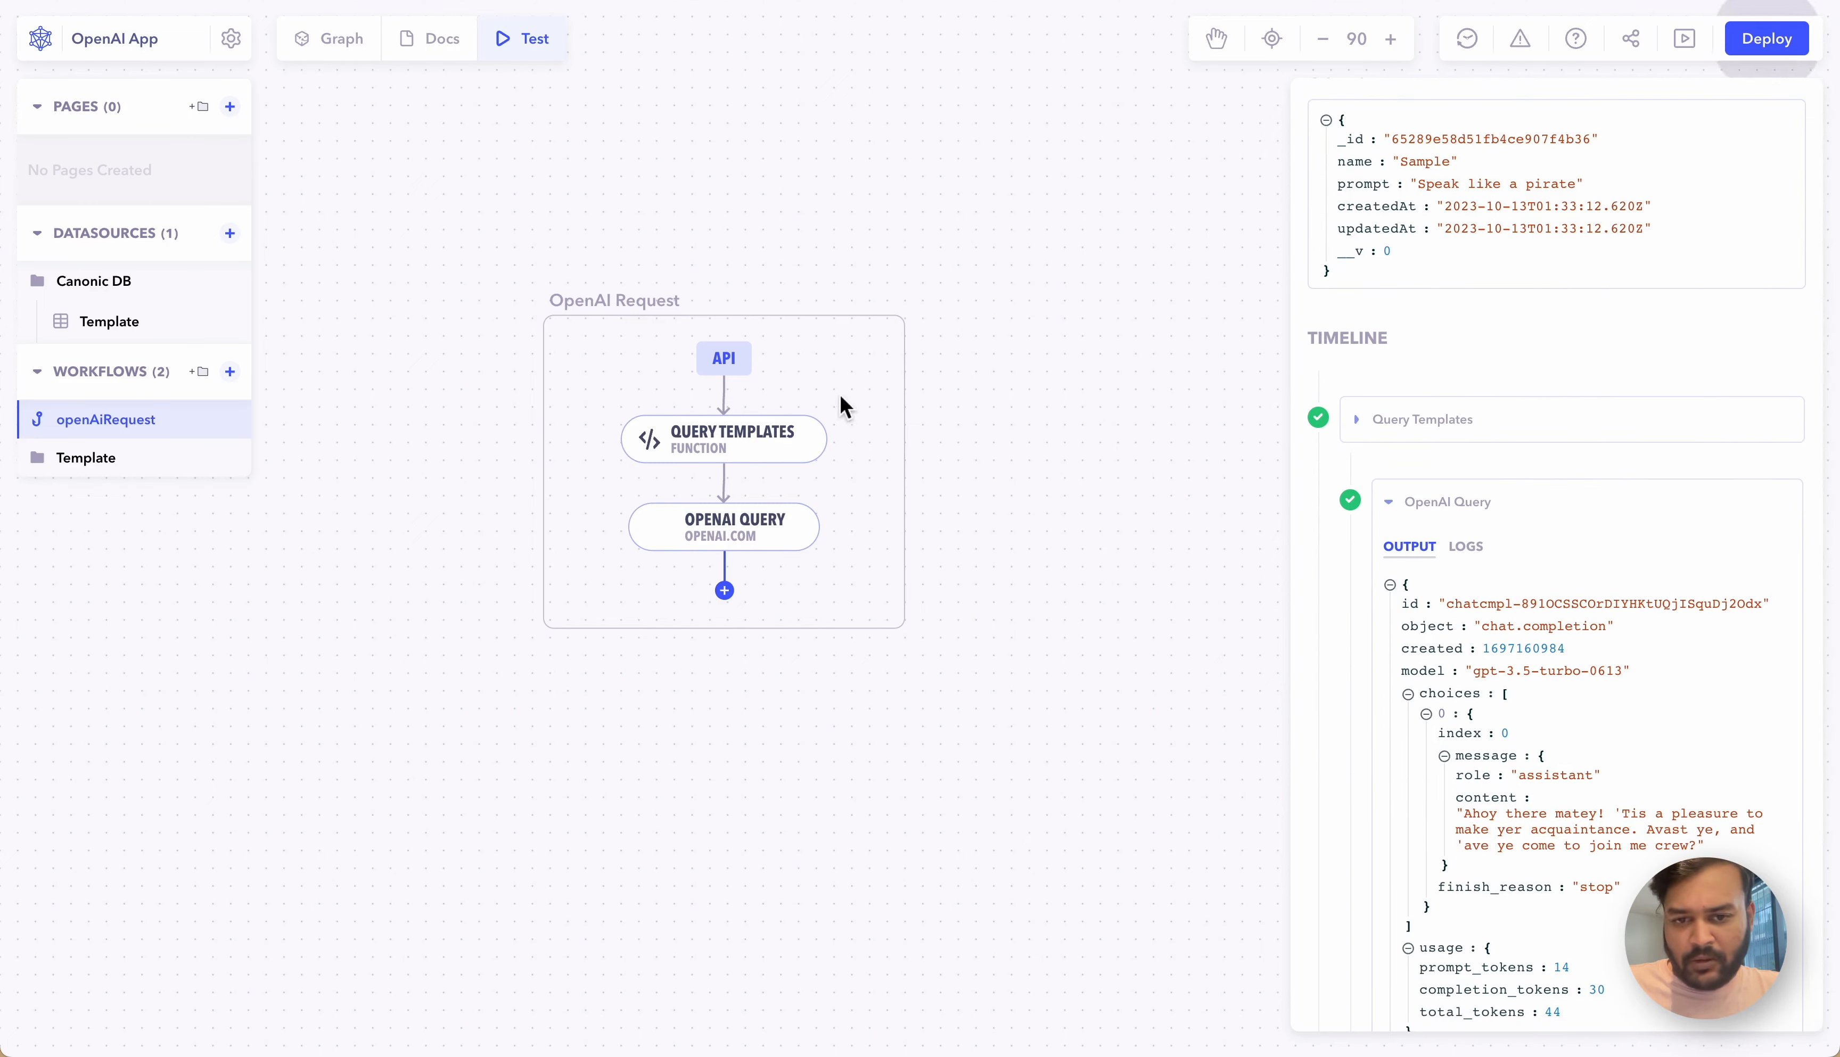
mouse_move(930, 448)
scroll(1553, 527, up, 3)
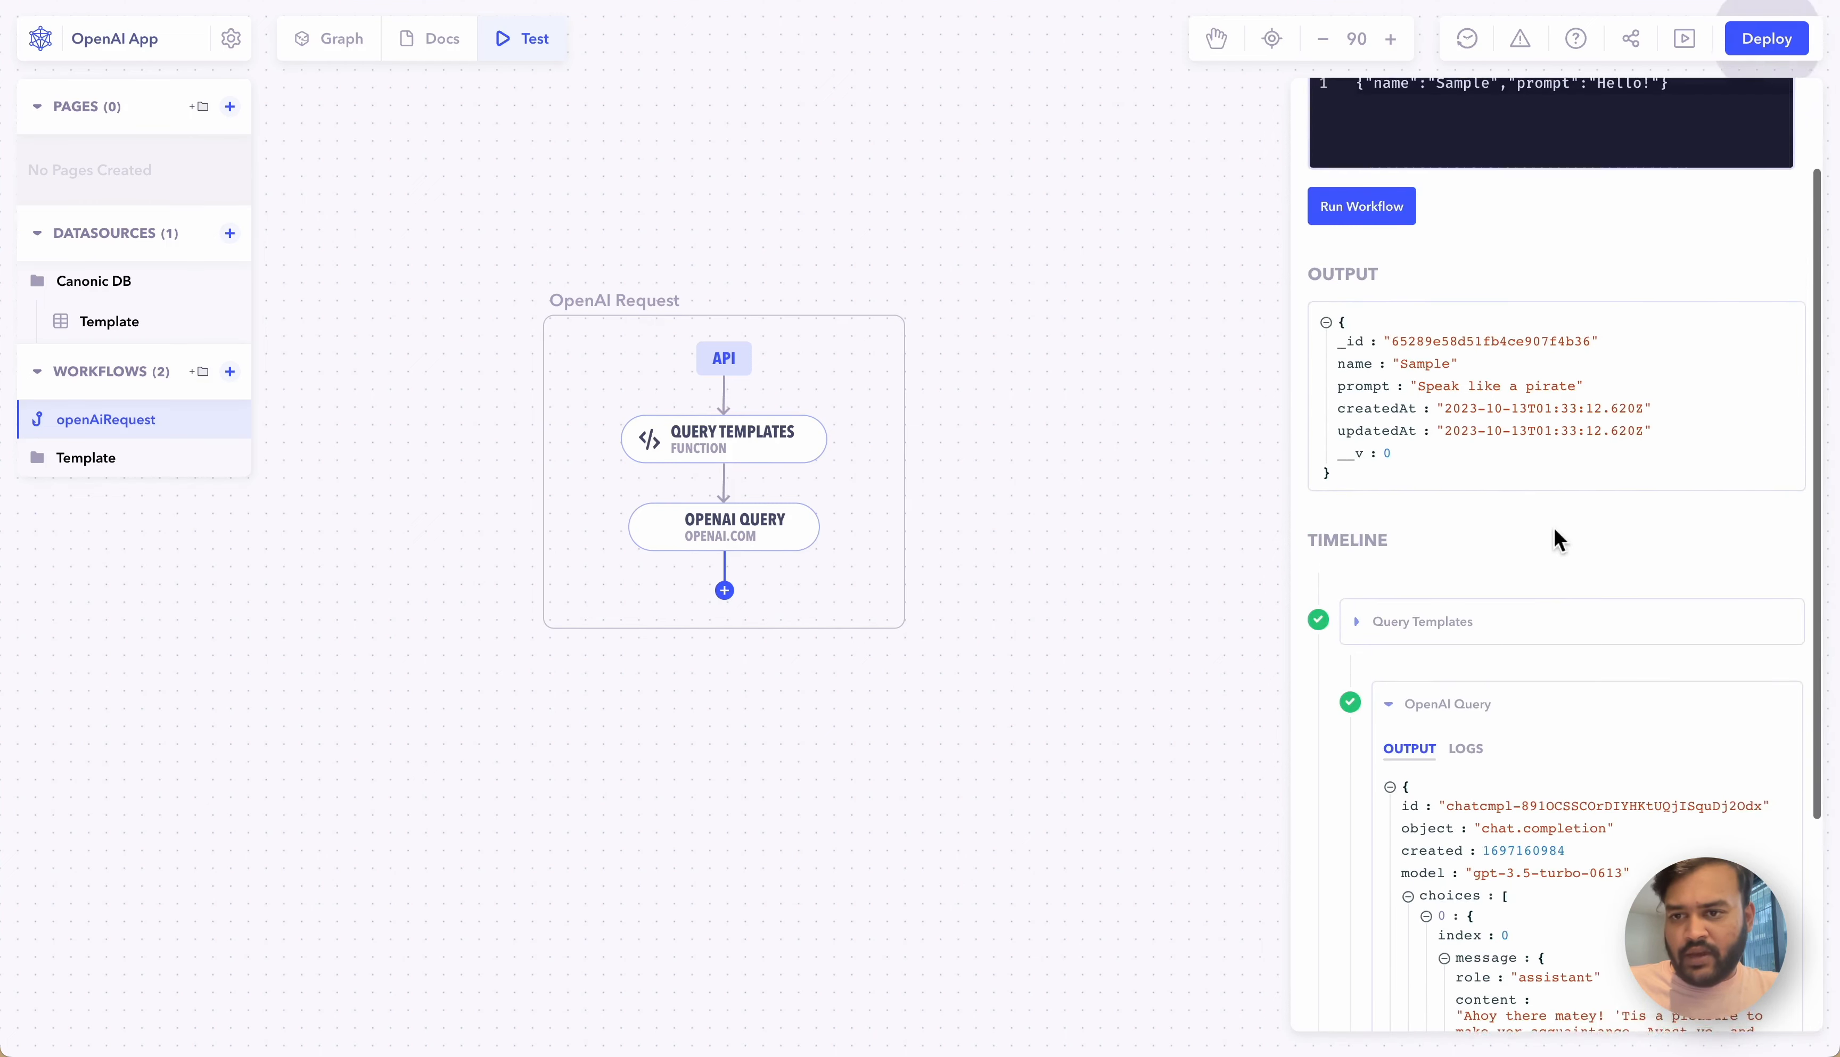
scroll(1406, 657, down, 4)
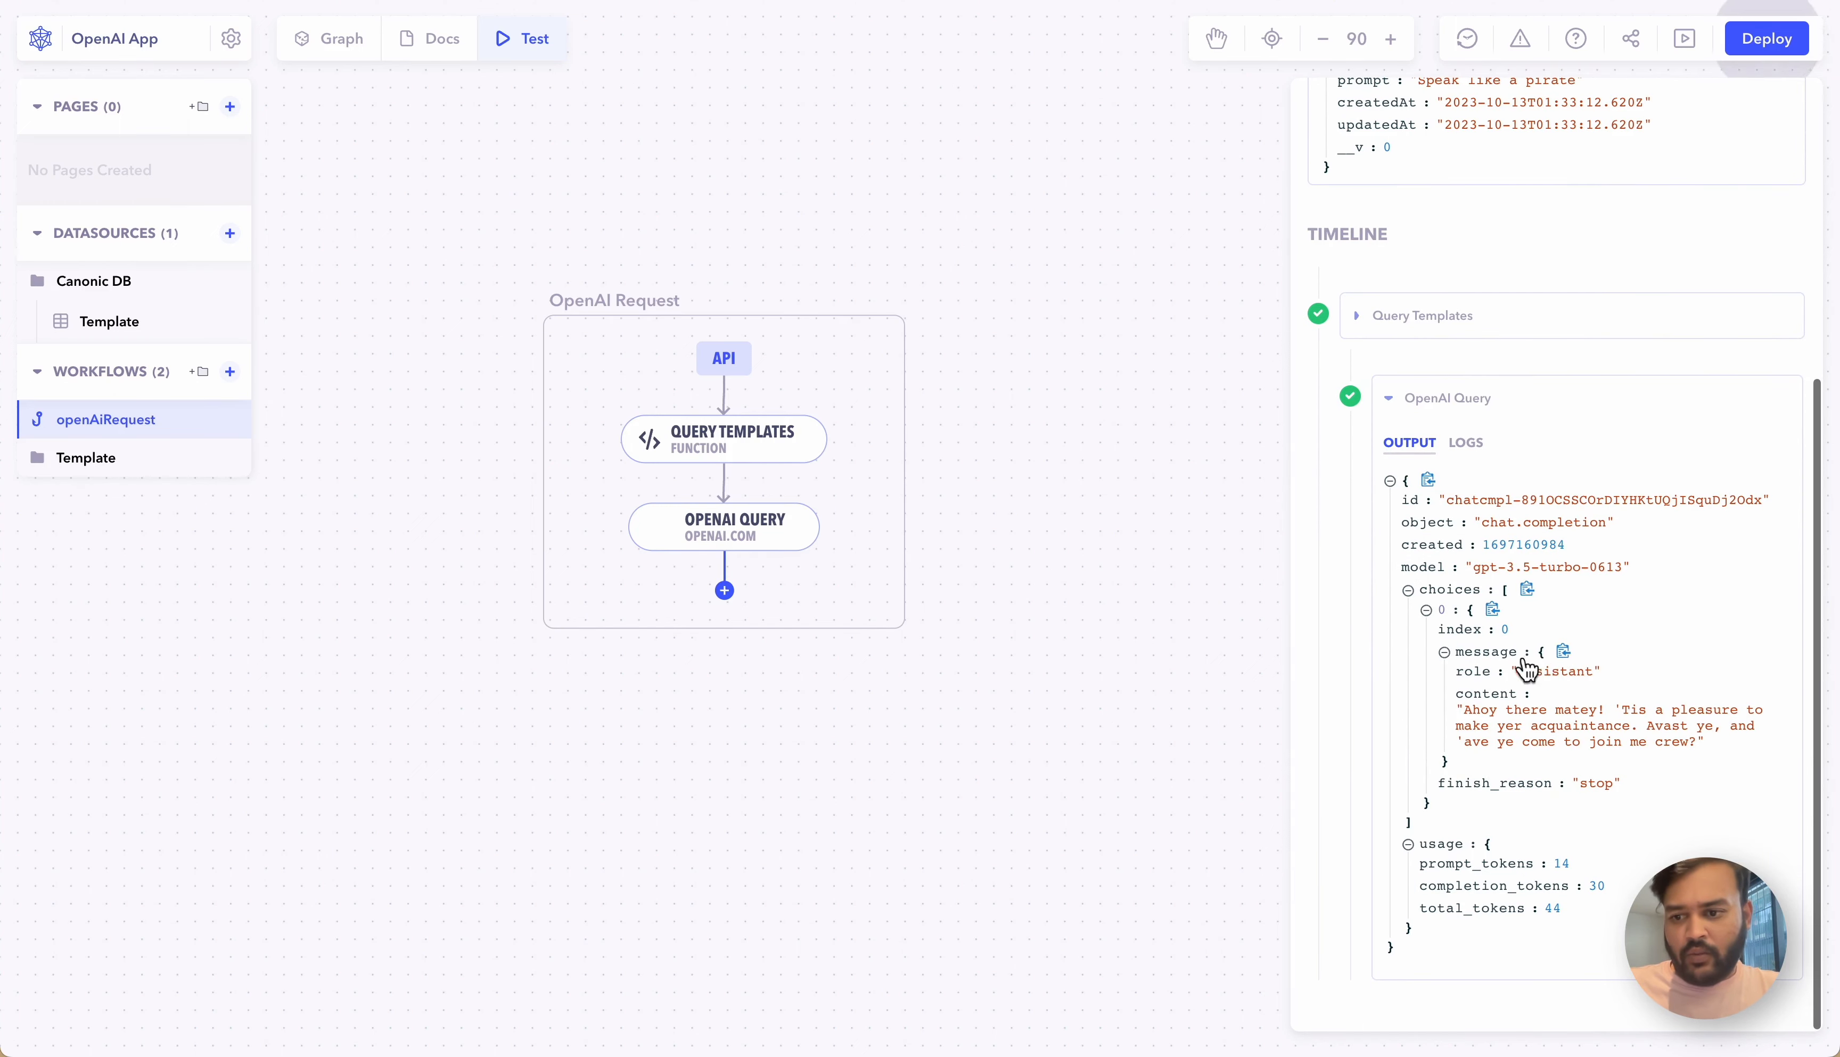
Add an Output node after OpenAI Query, name it Output, and set its output key to output.
click(1229, 748)
click(723, 593)
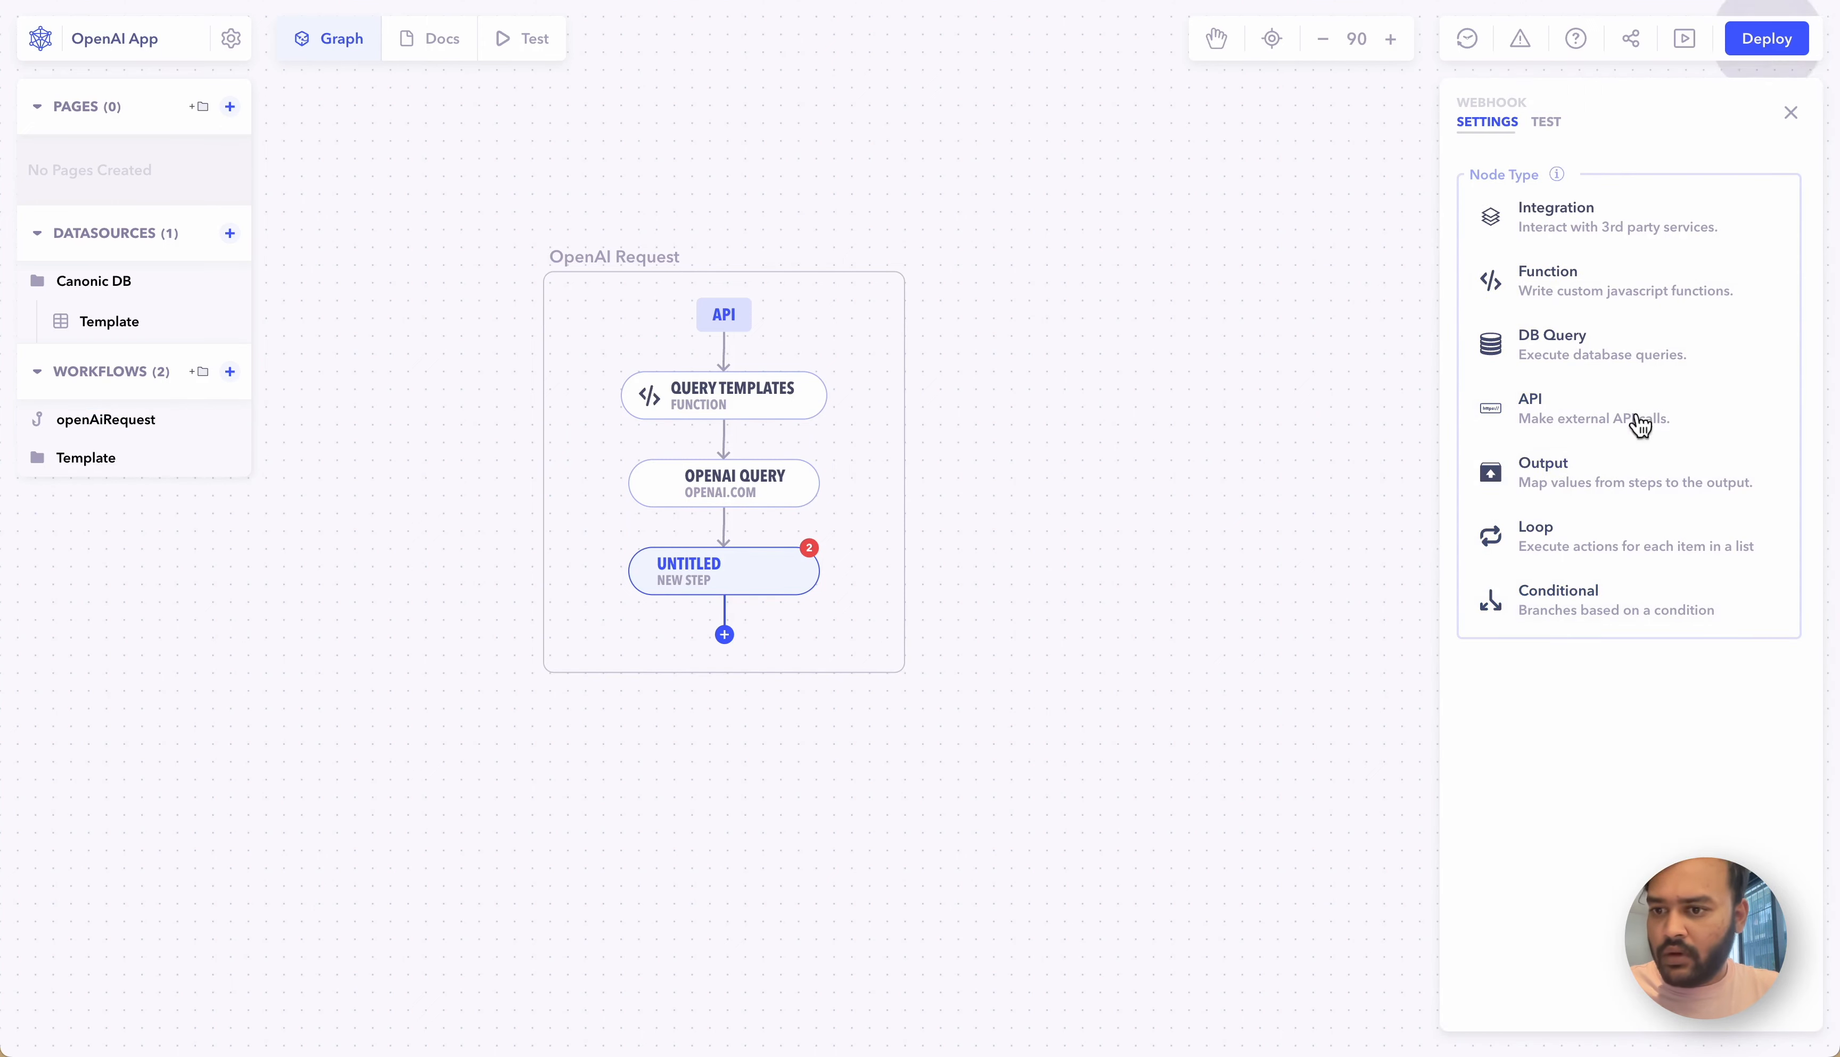
click(1638, 474)
text(O)
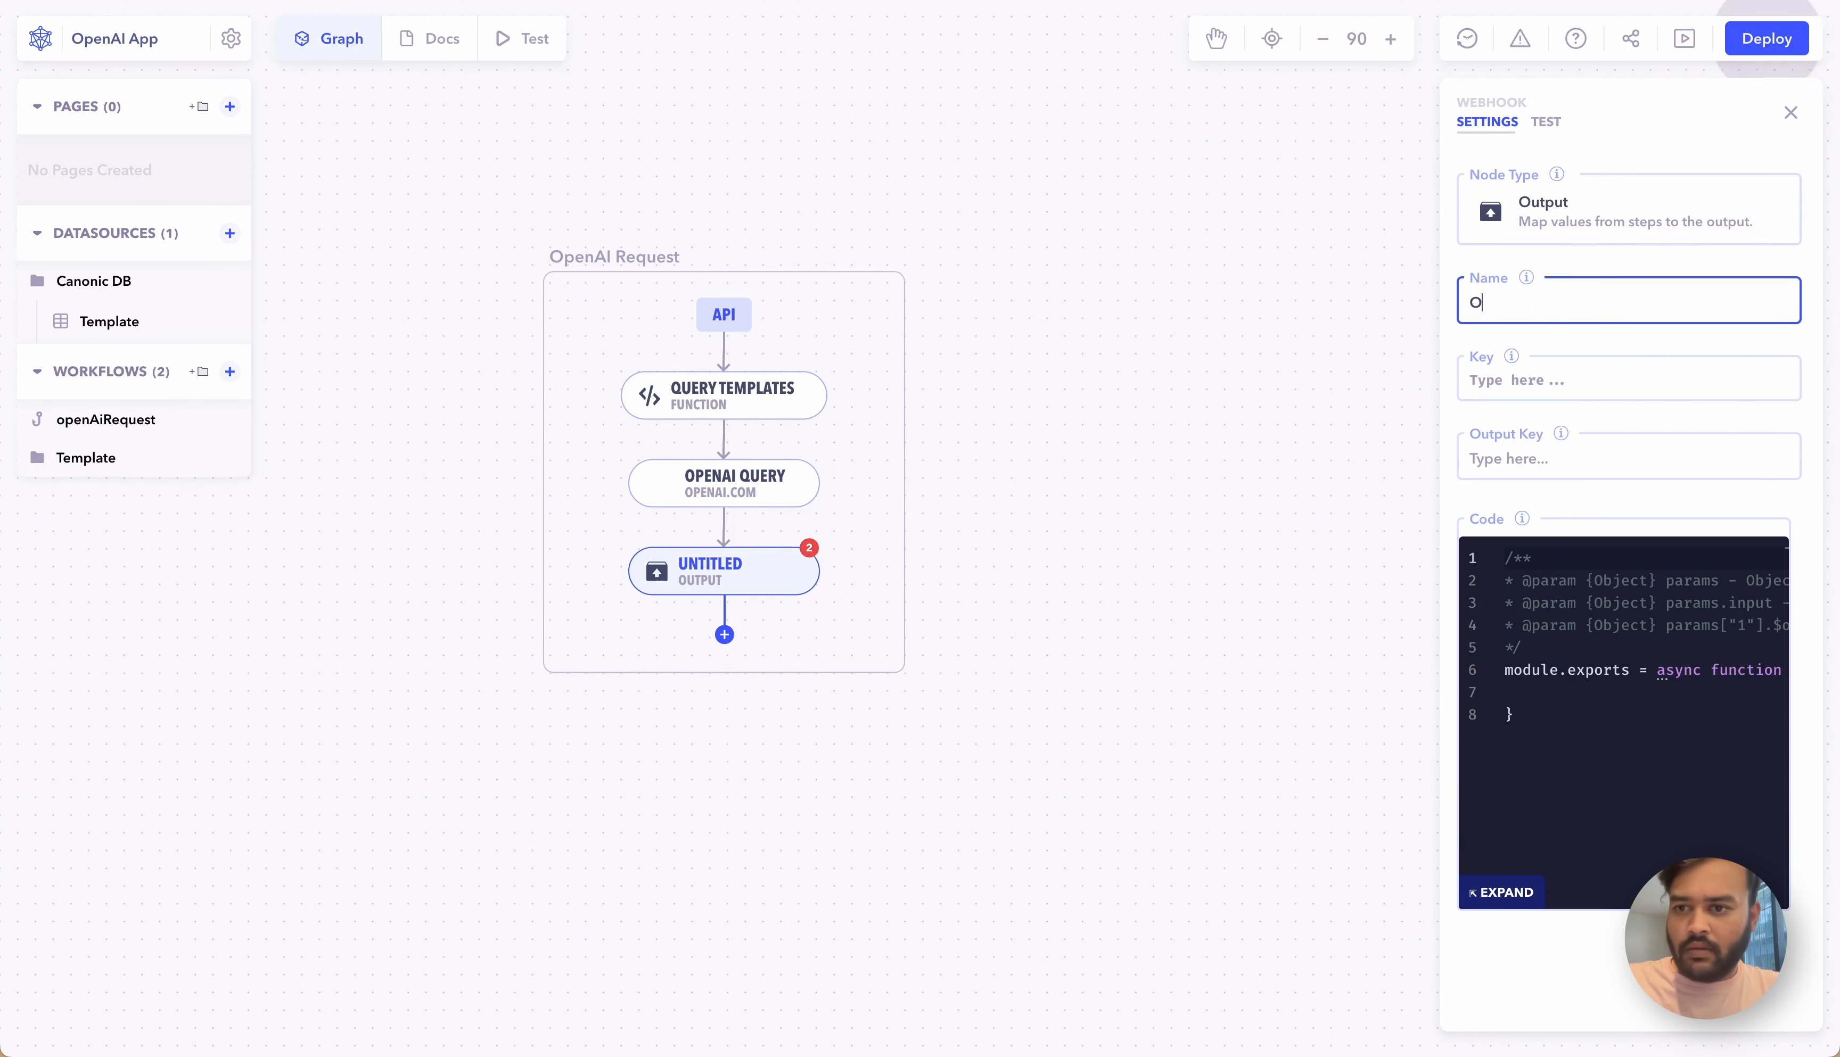
text(urtput)
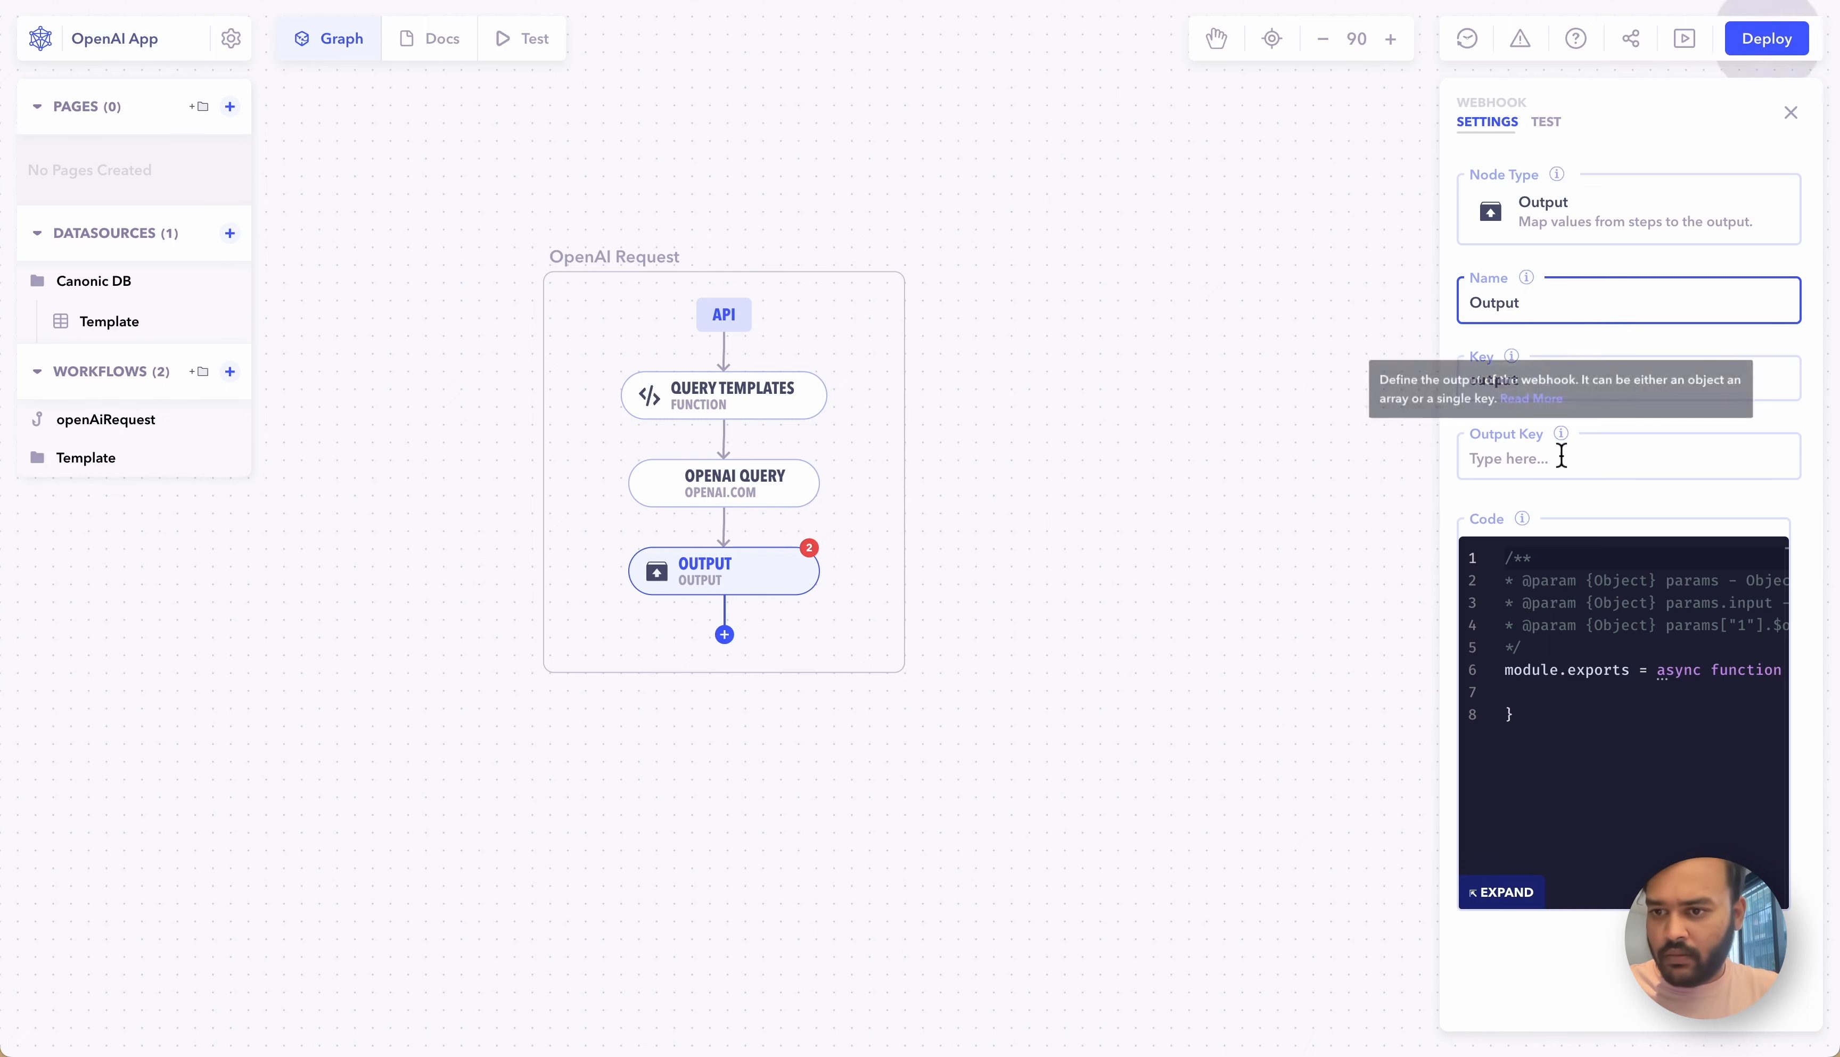
click(1561, 457)
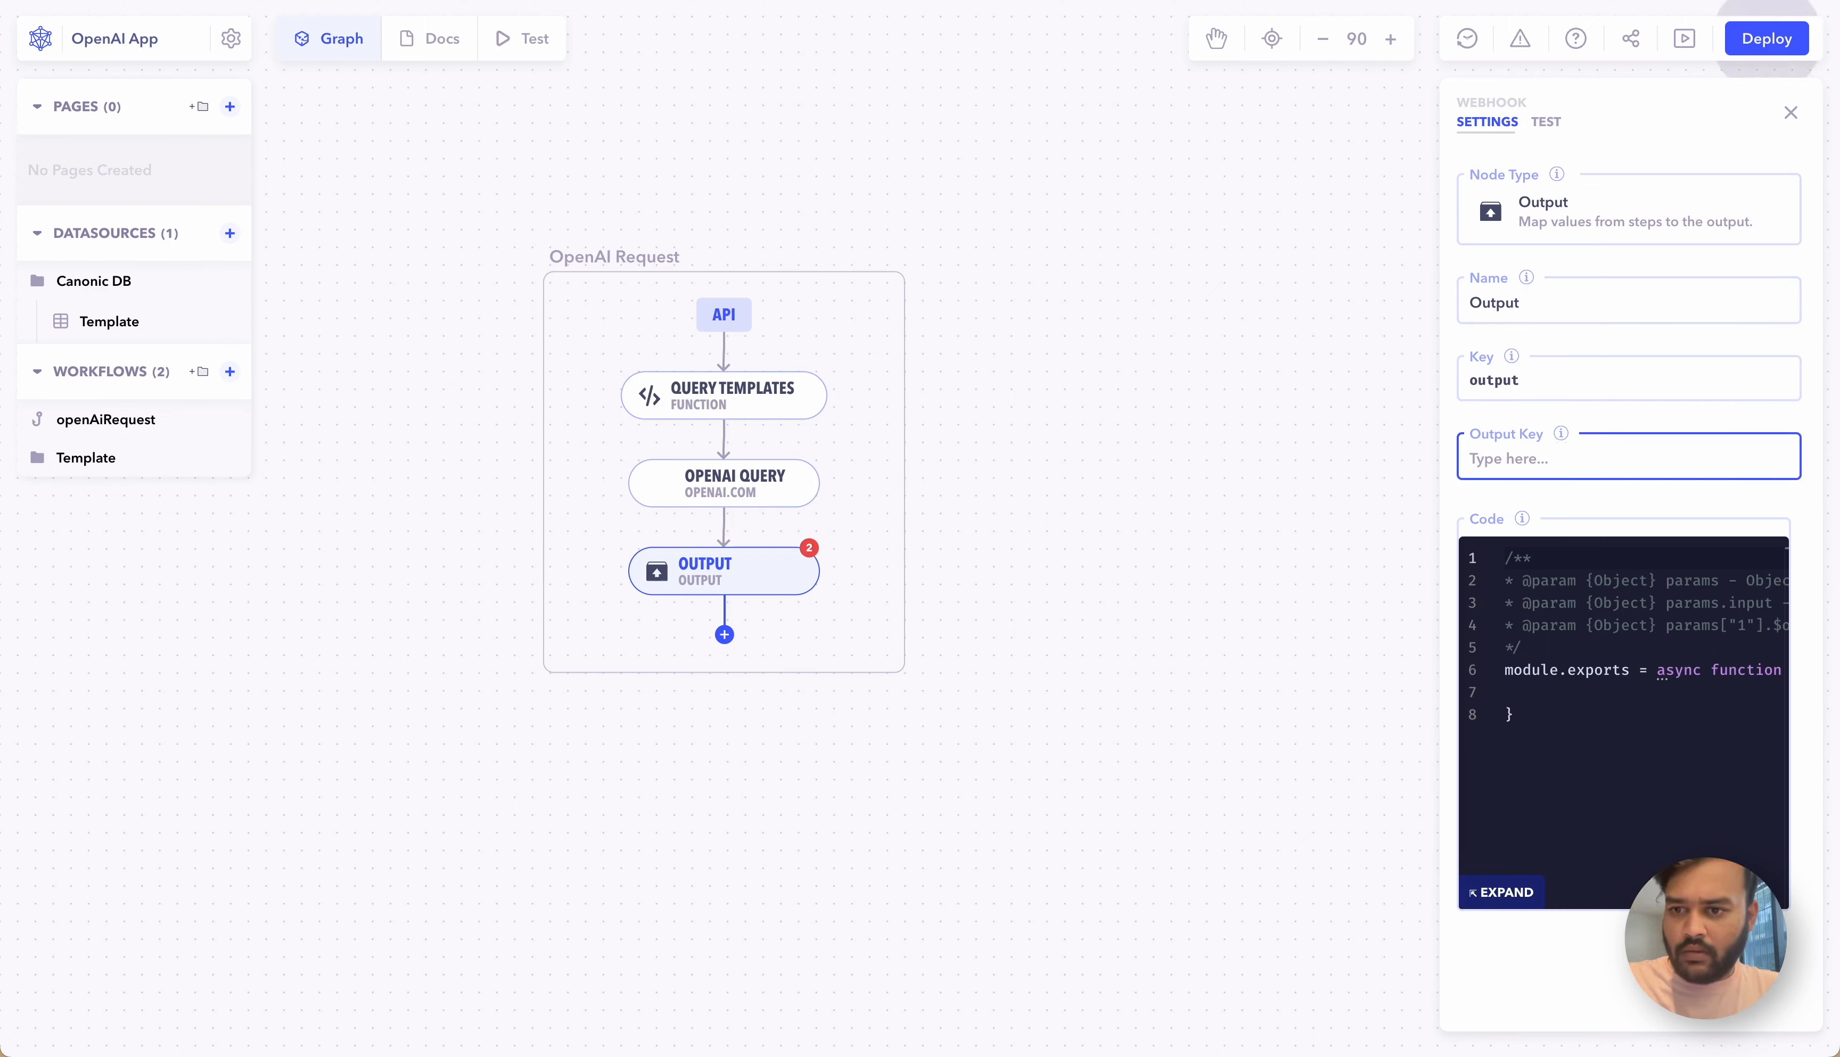
Begin the Output node's code with the statement return params["2"].$output. inside the exported function.
click(1563, 692)
text(return)
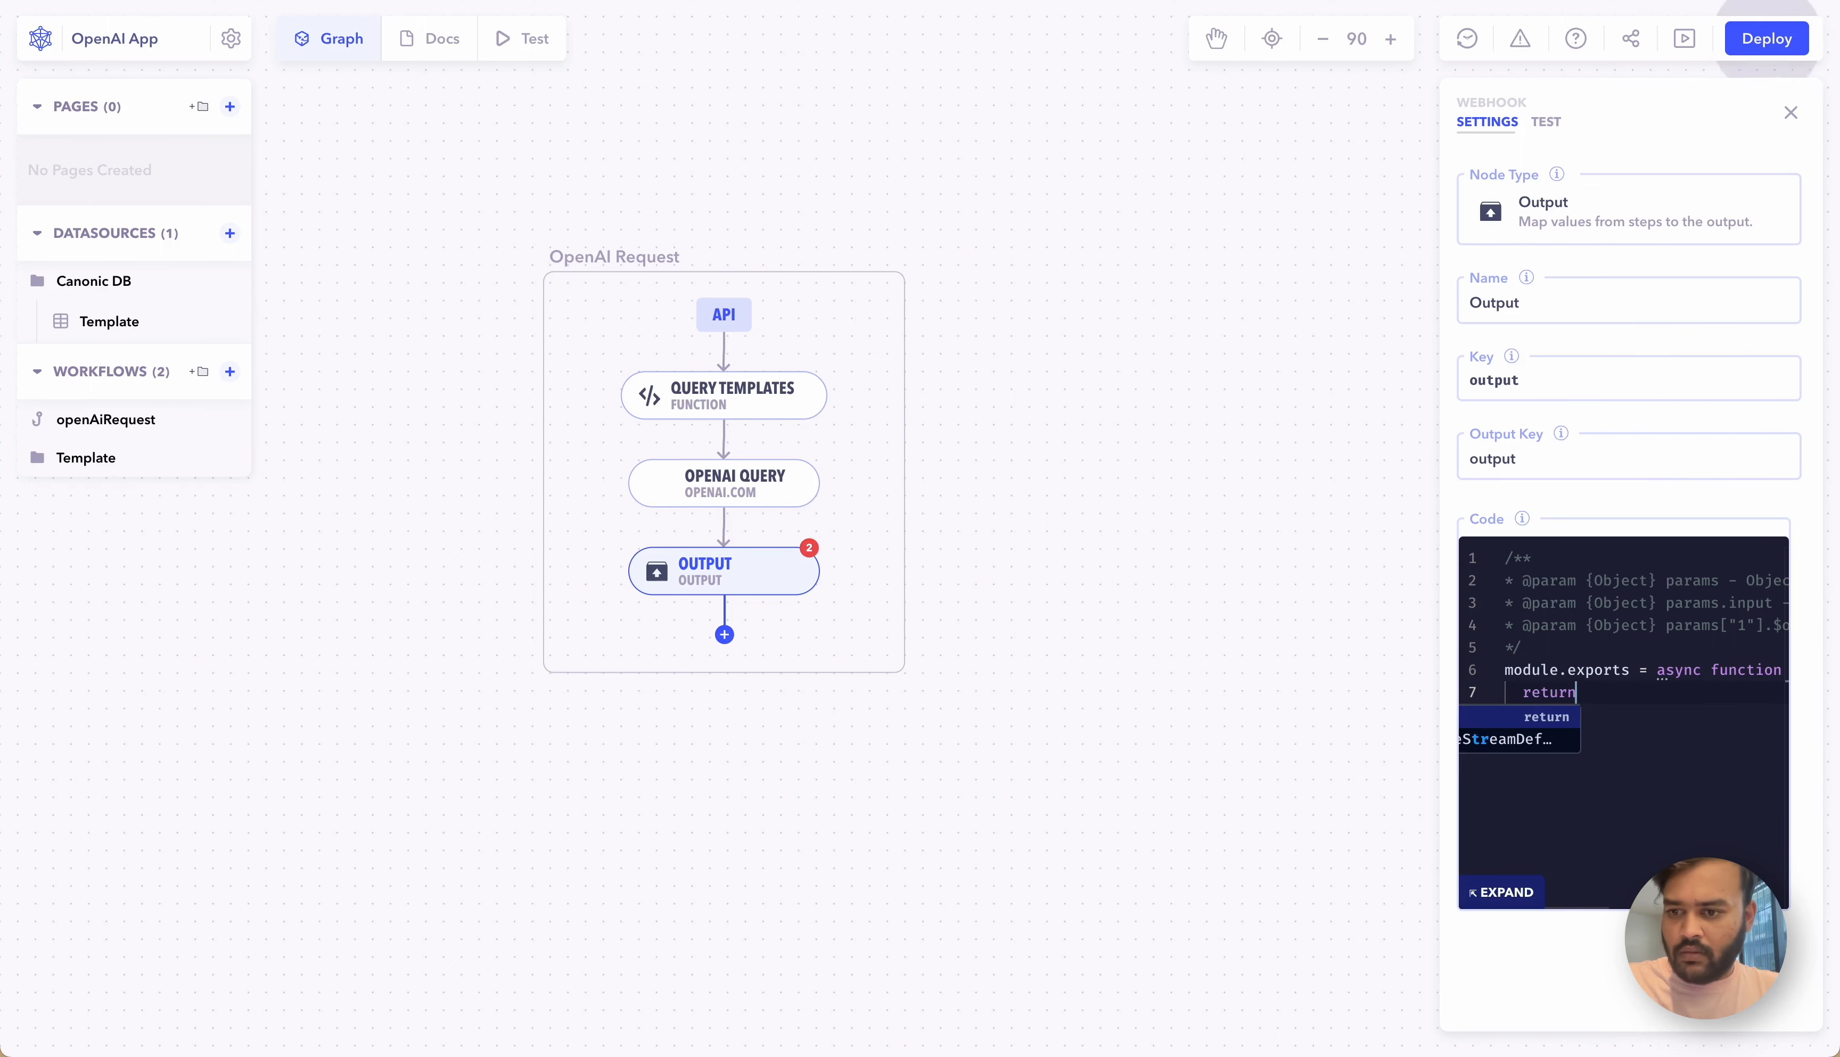
text( params)
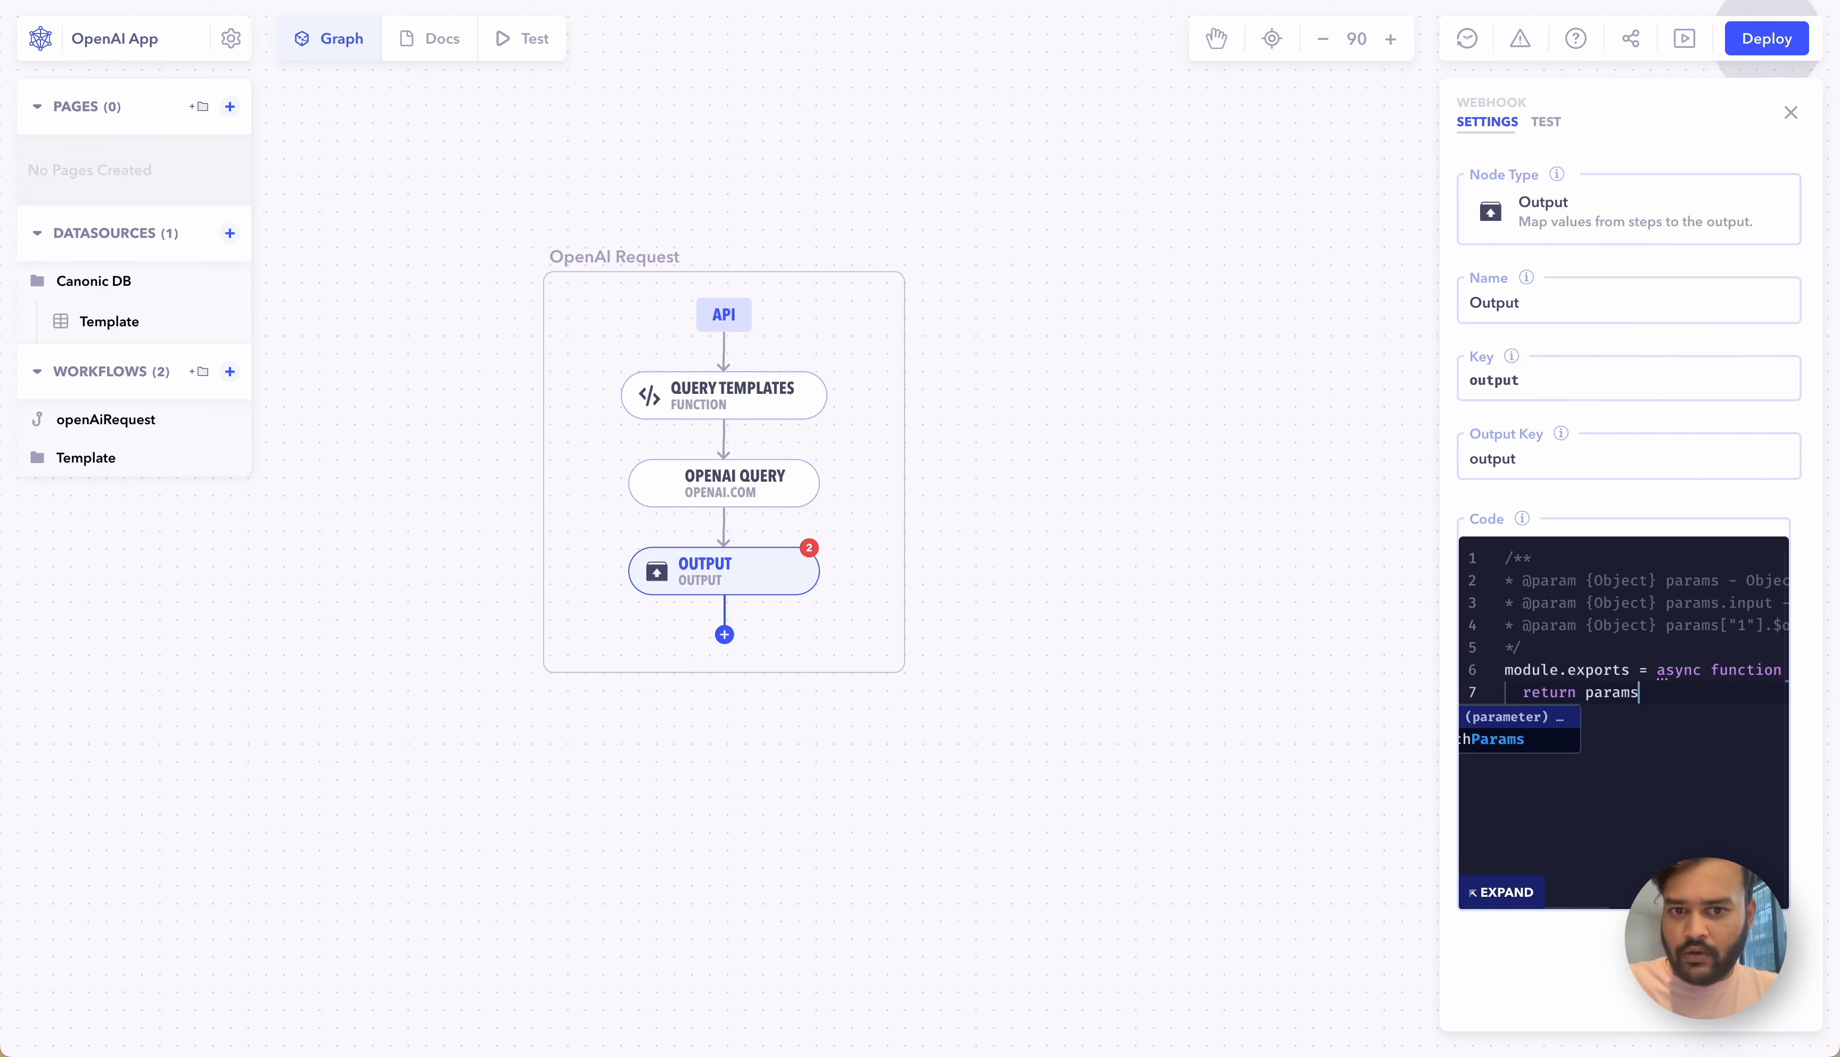
text(["2"].$output)
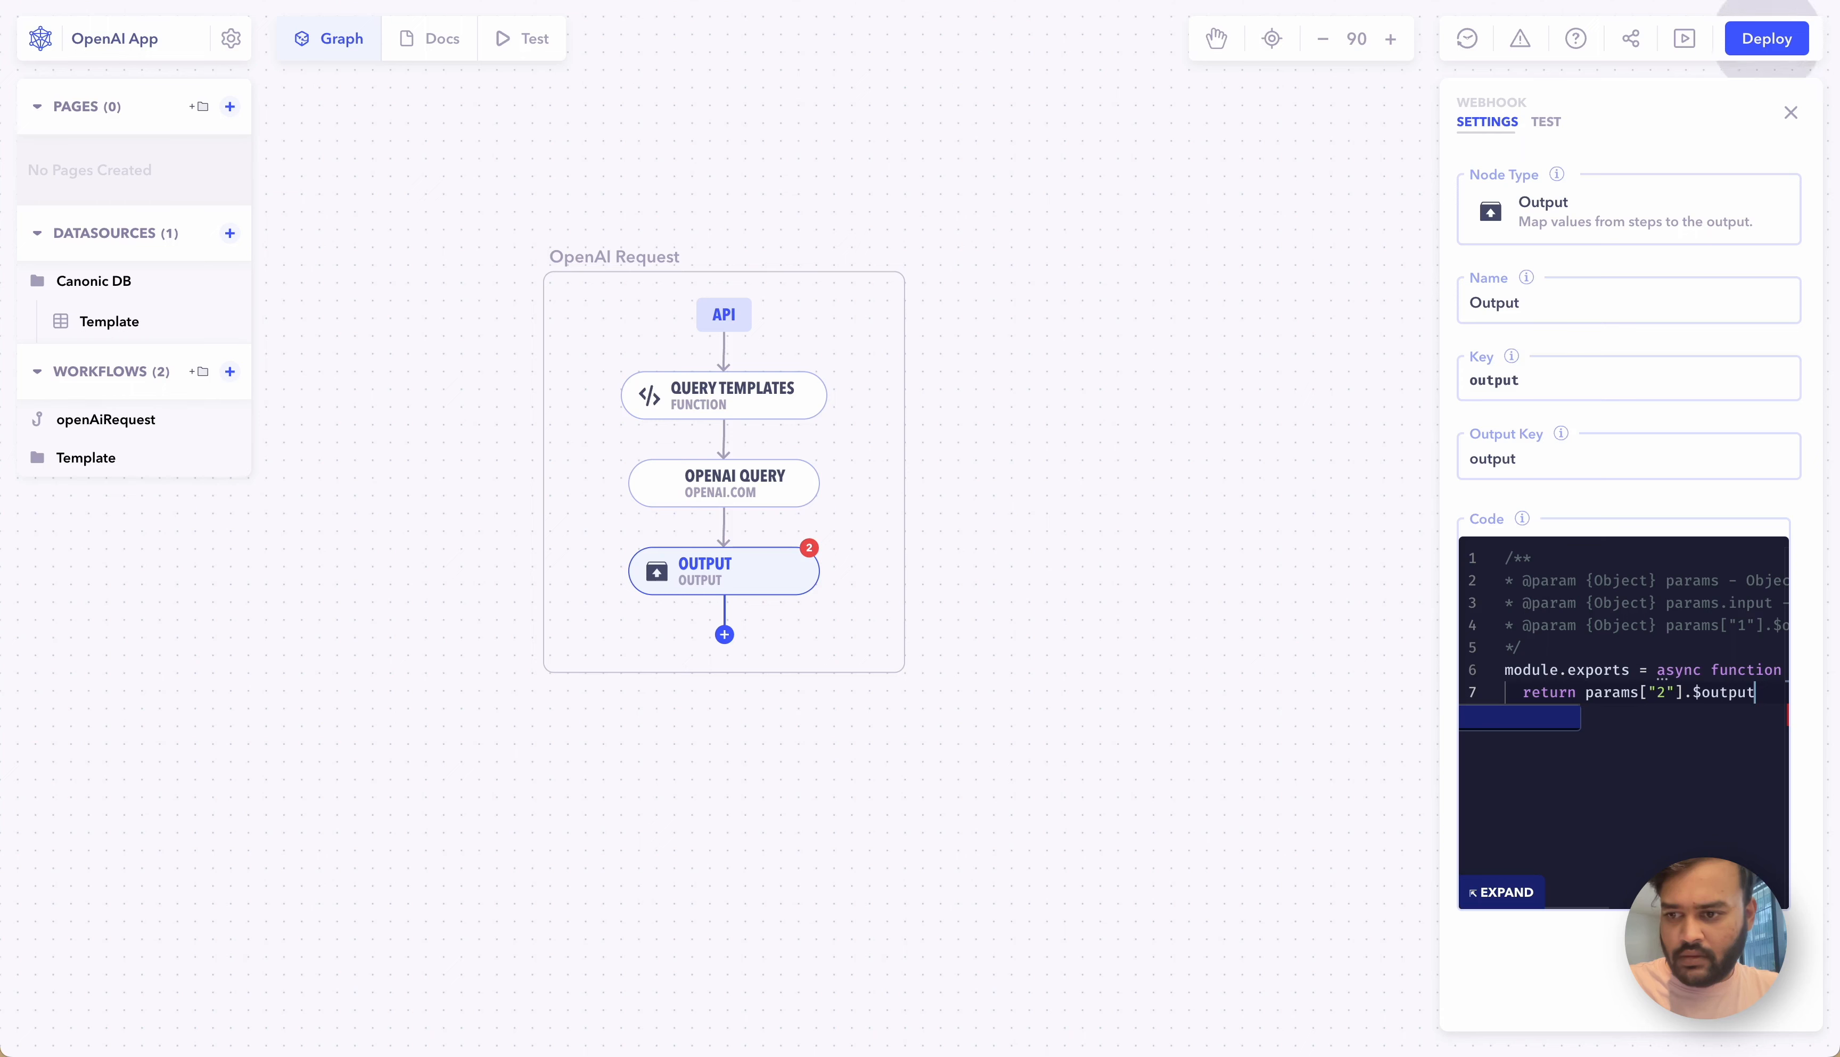
text(.)
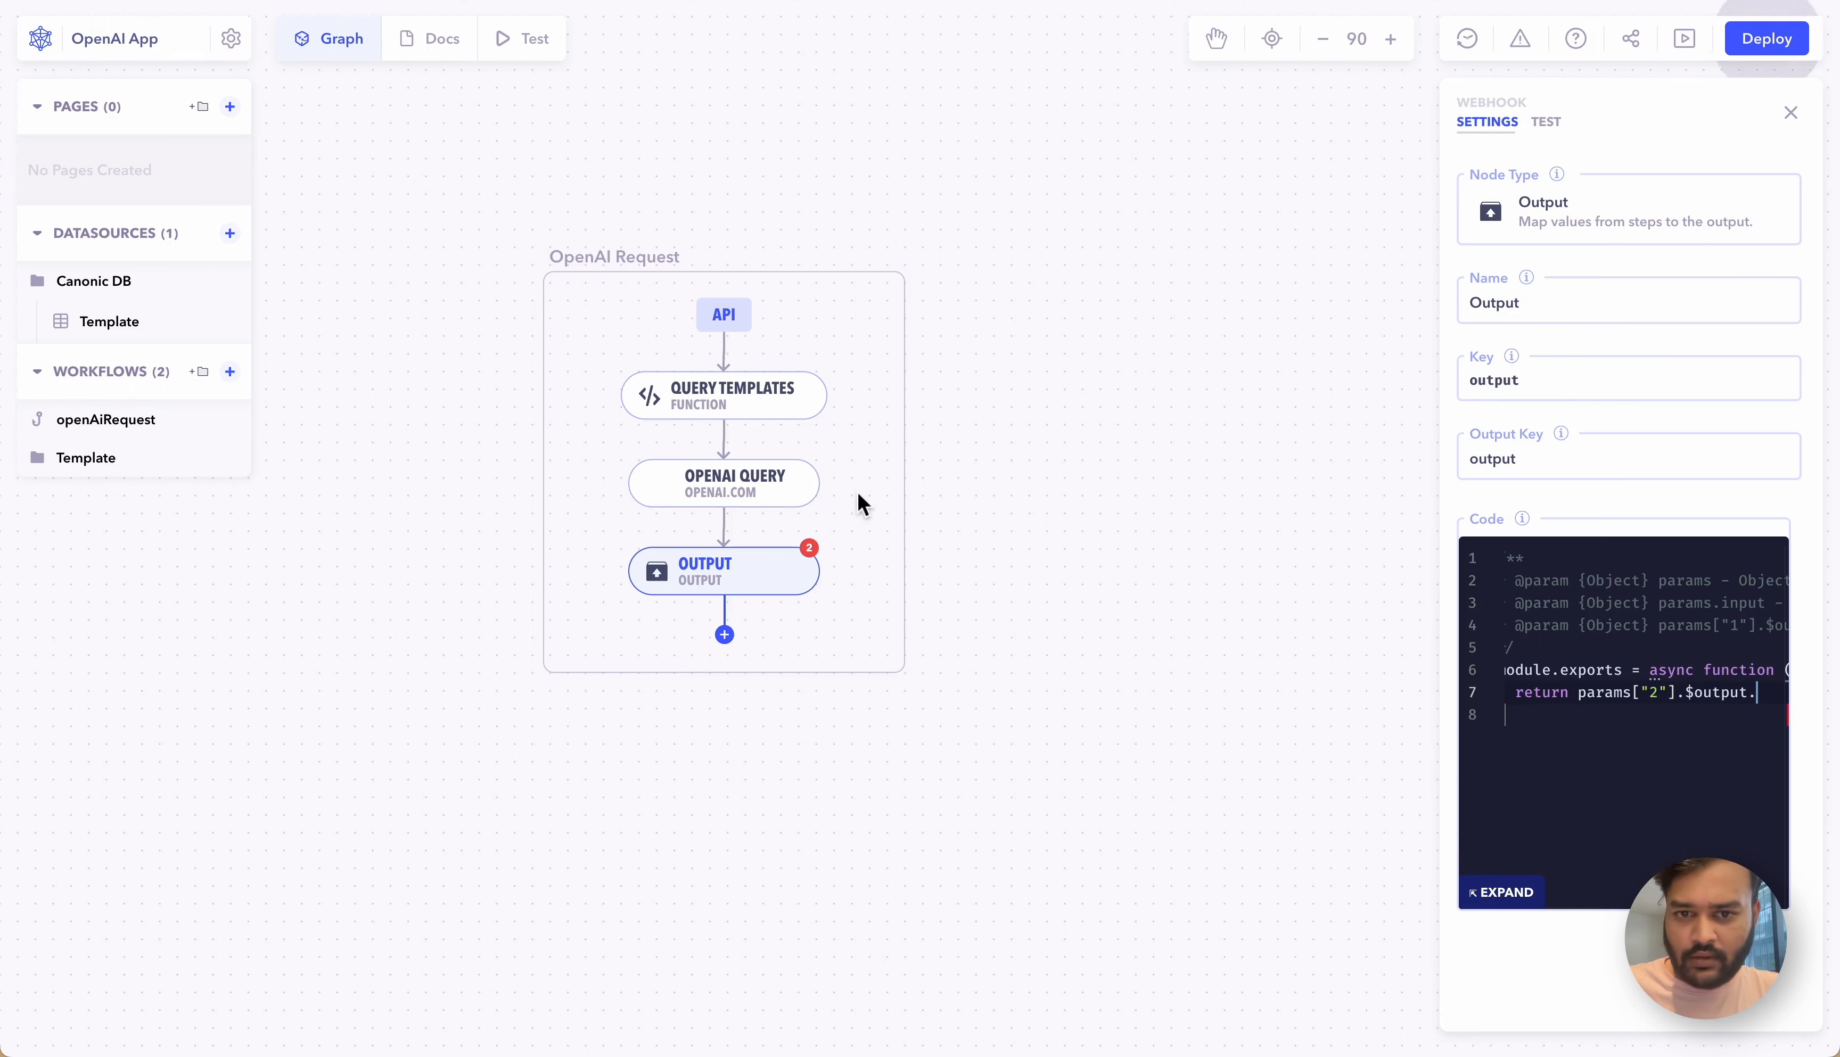
Open OpenAI Query's last output for reference and extend the Output node's return statement with choices?.[0]?
mouse_move(869, 491)
click(958, 476)
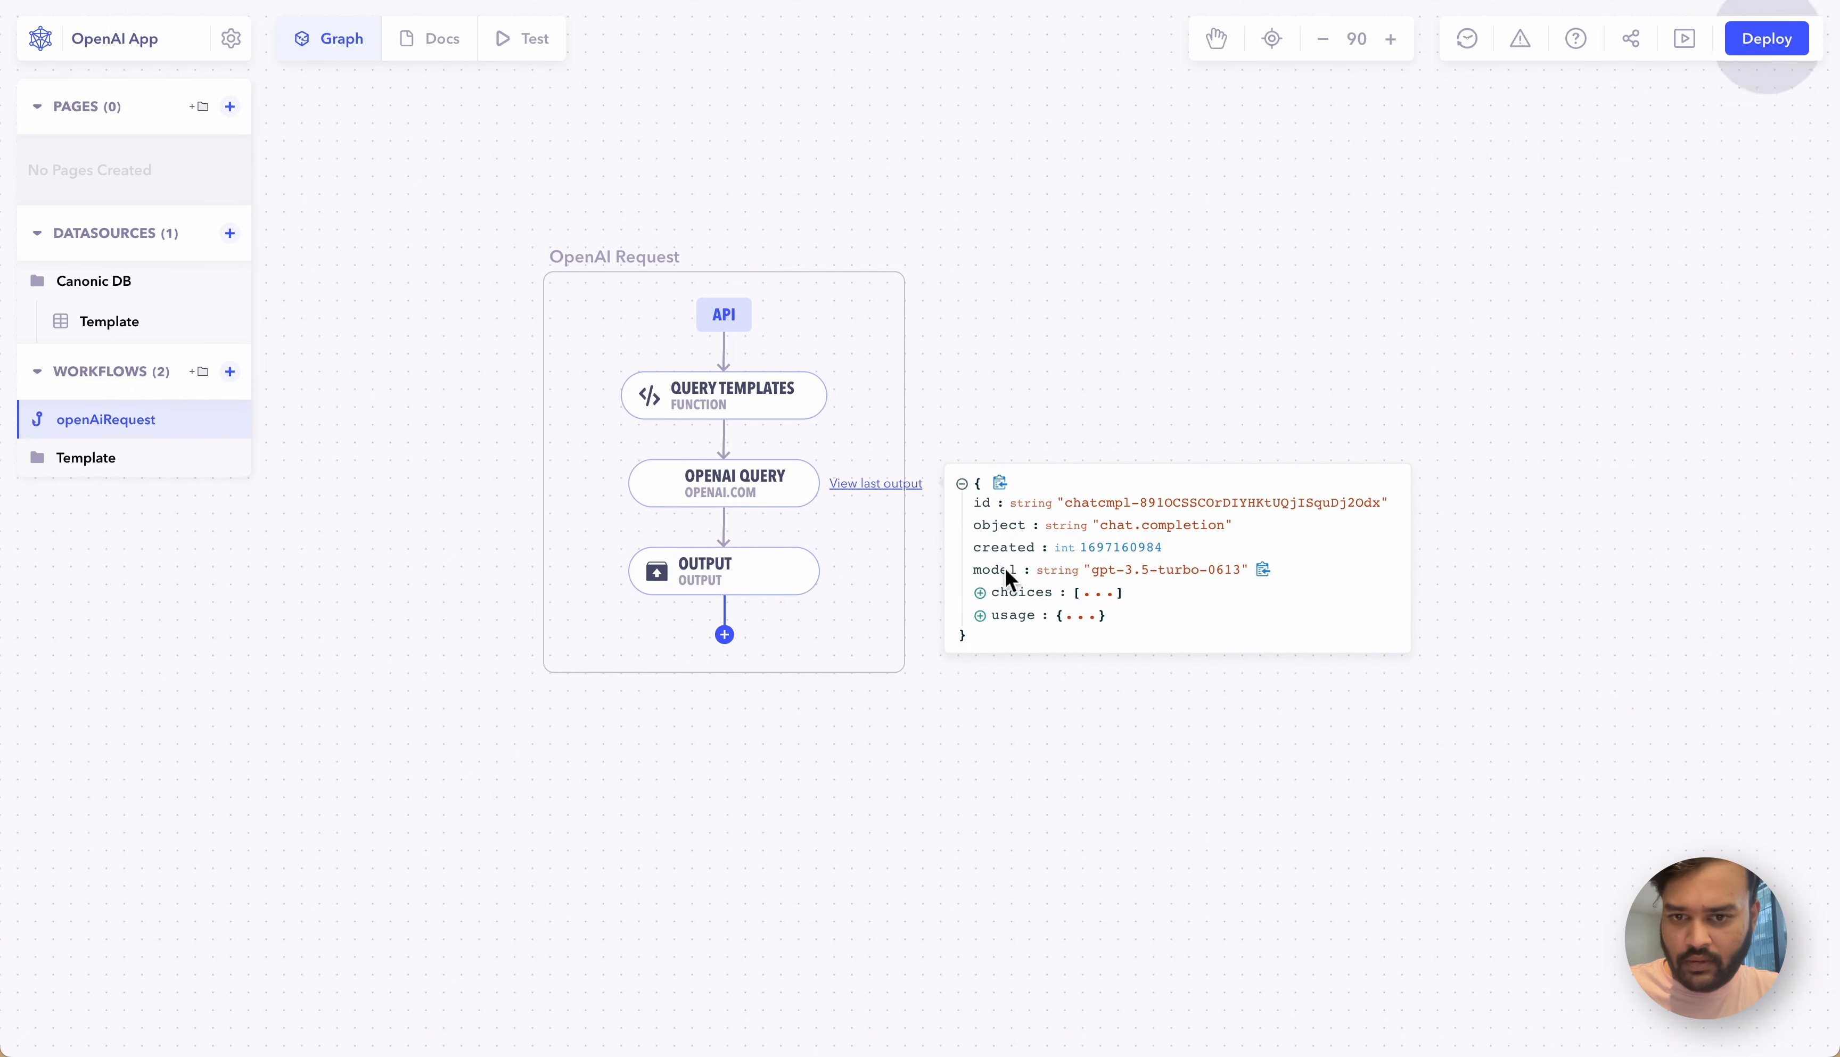
click(773, 589)
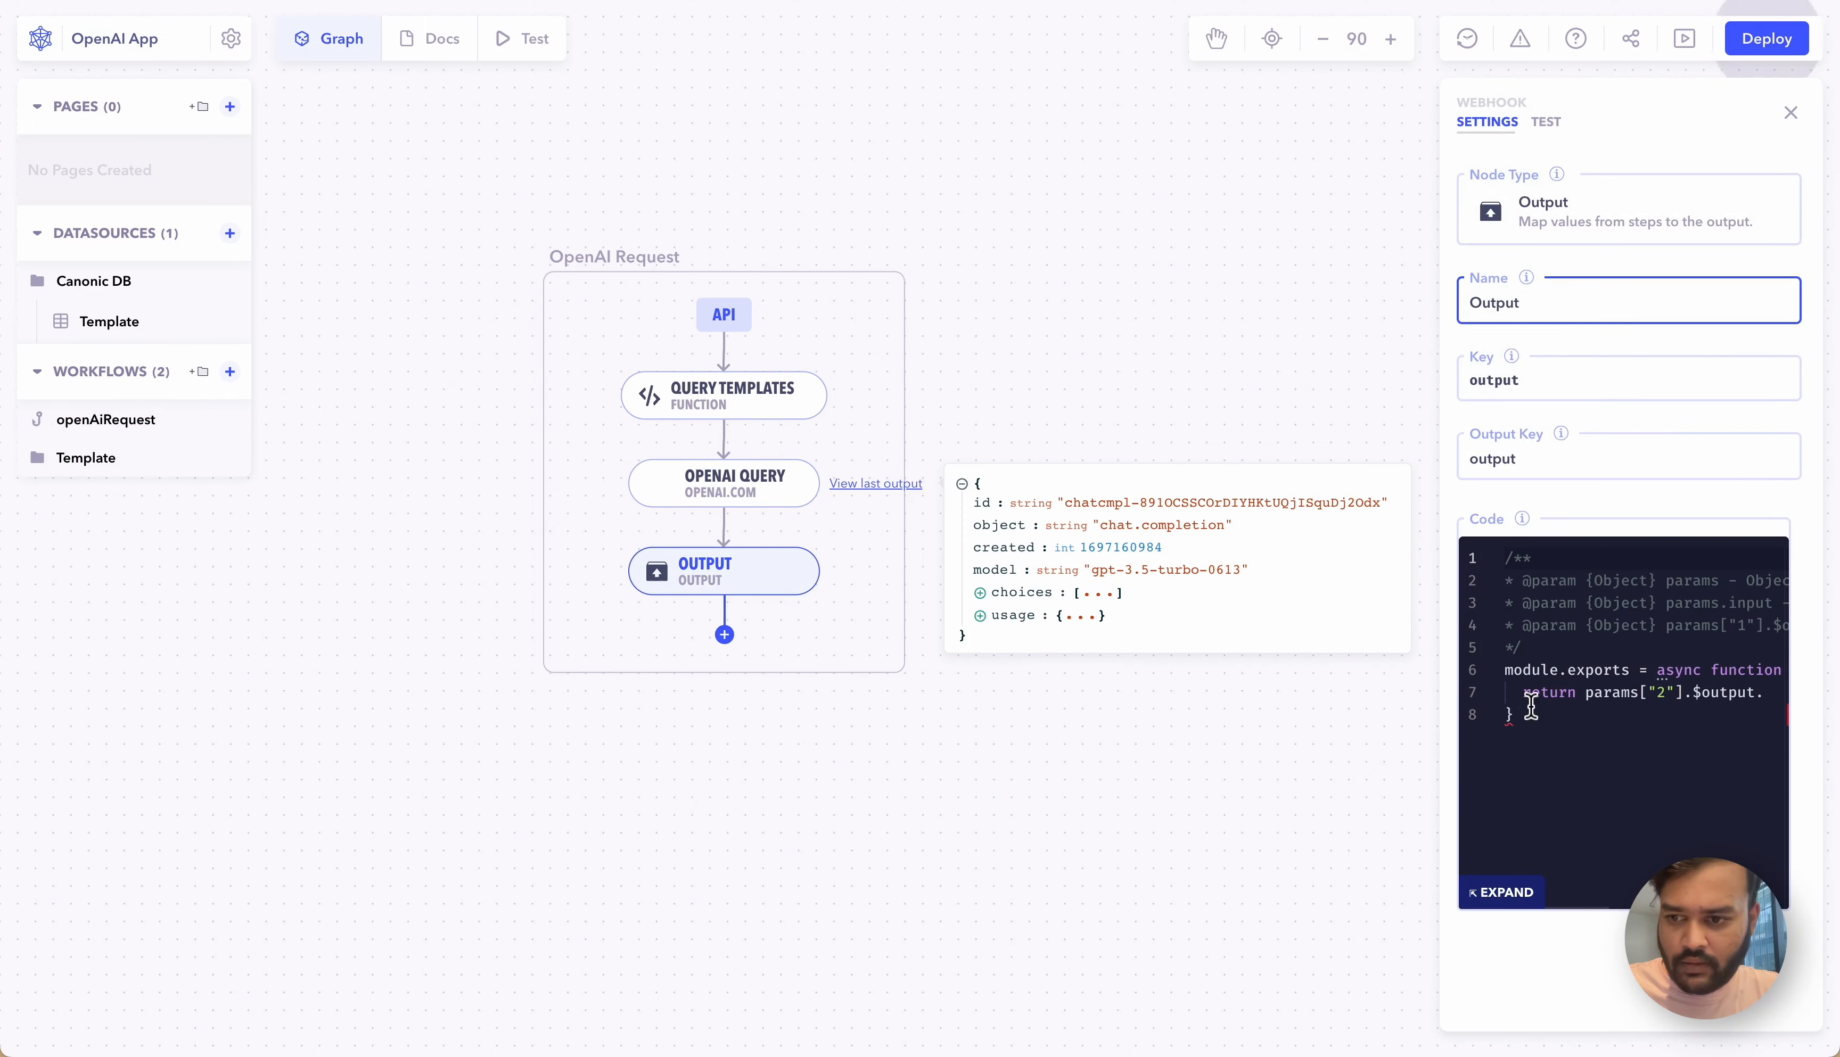
text(cho)
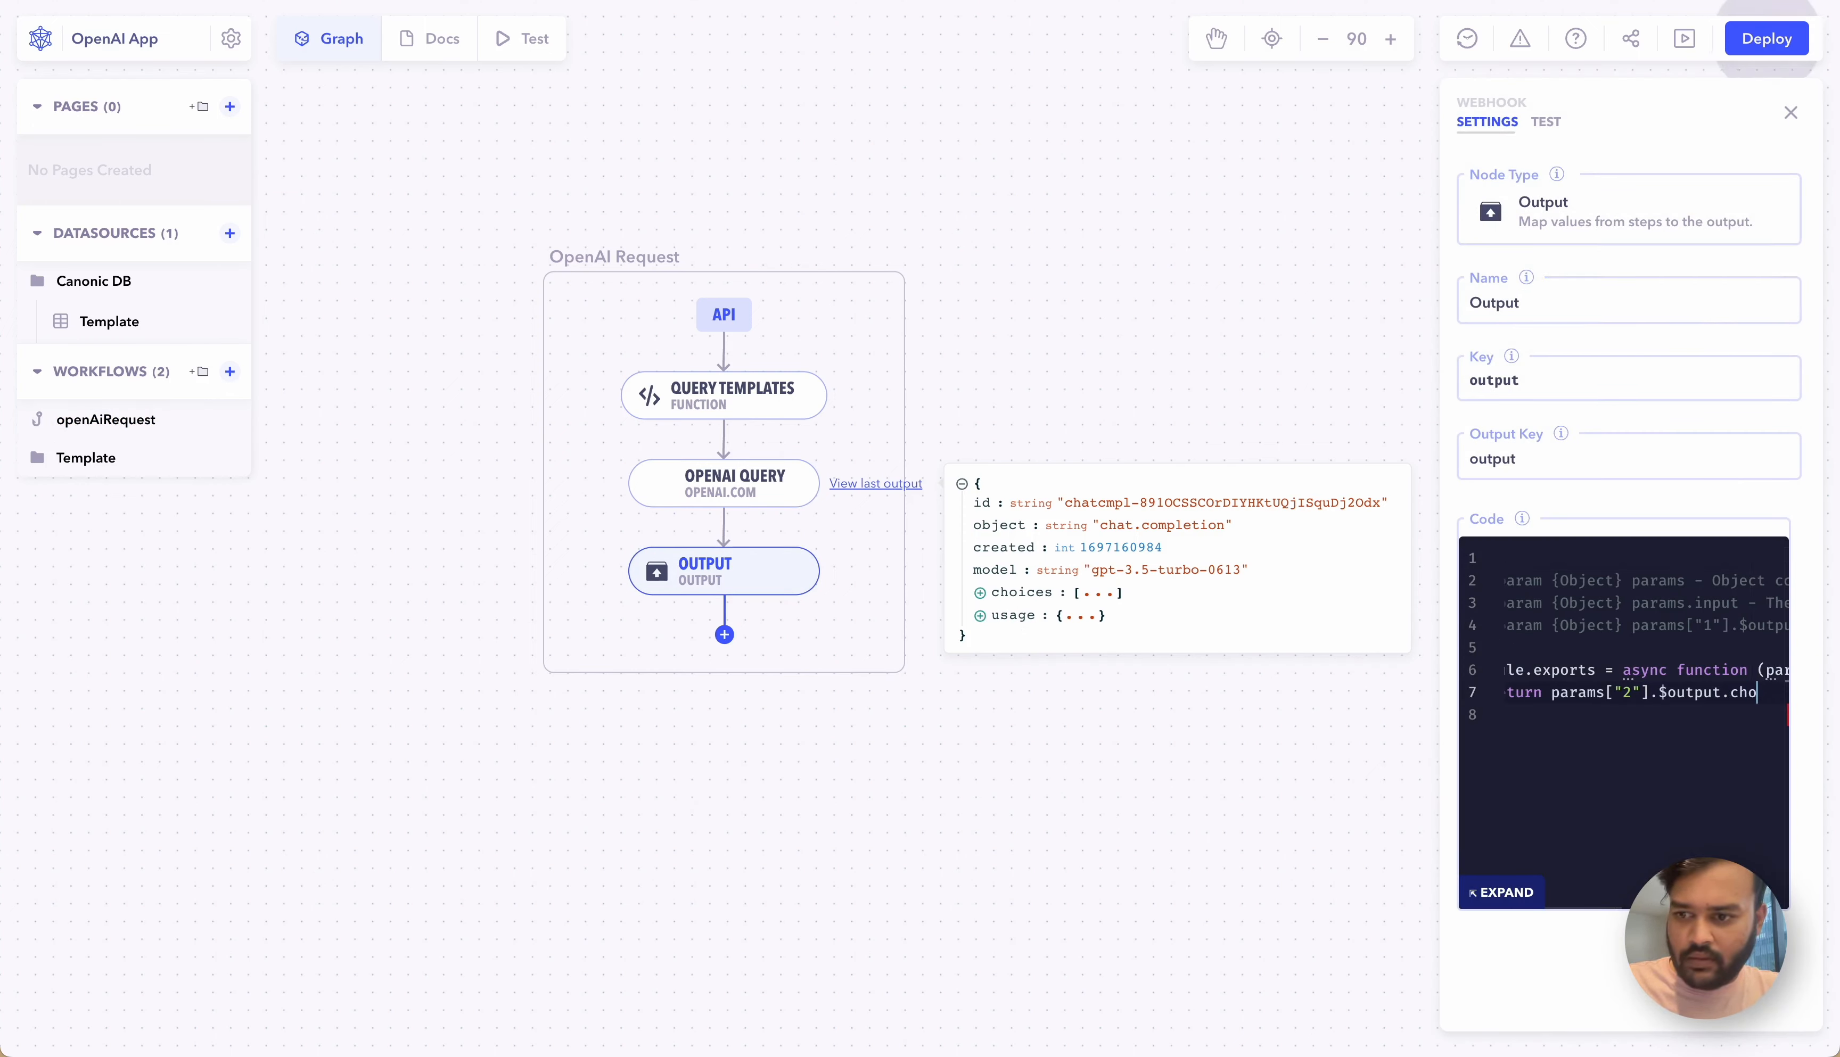
text(ices?.[0])
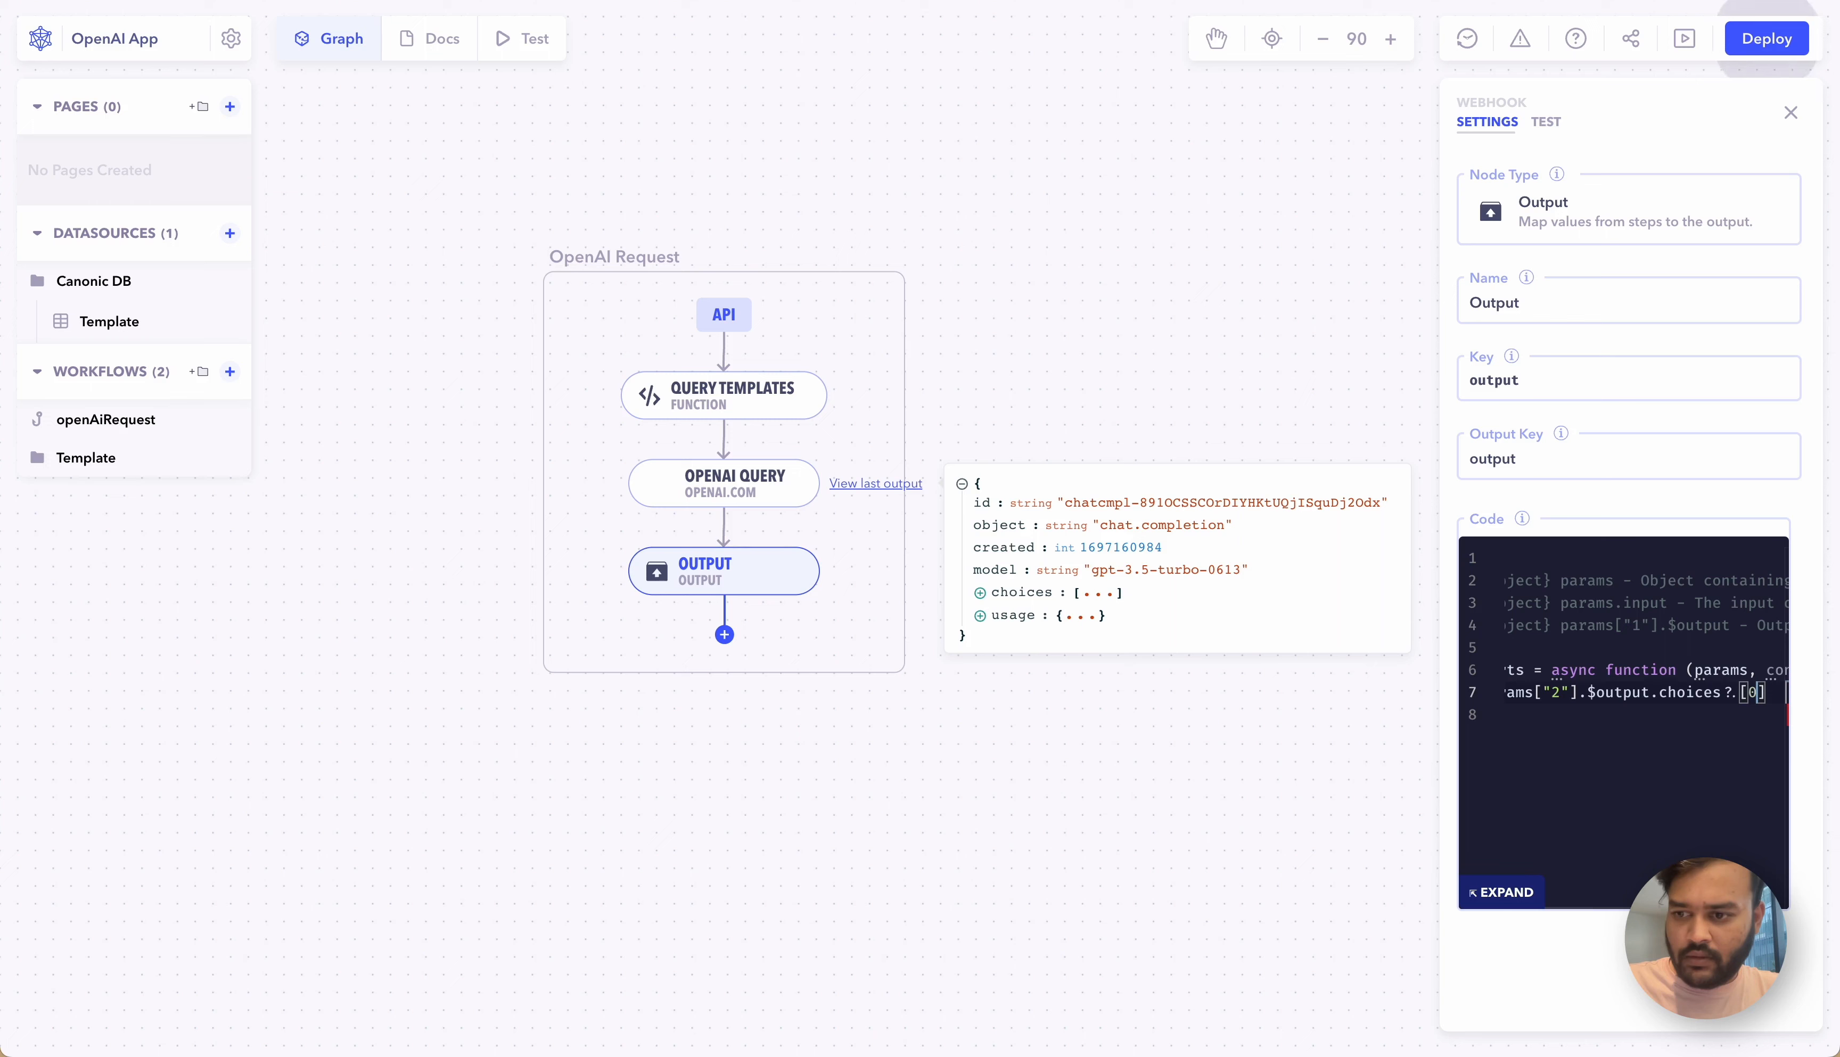
text(?.)
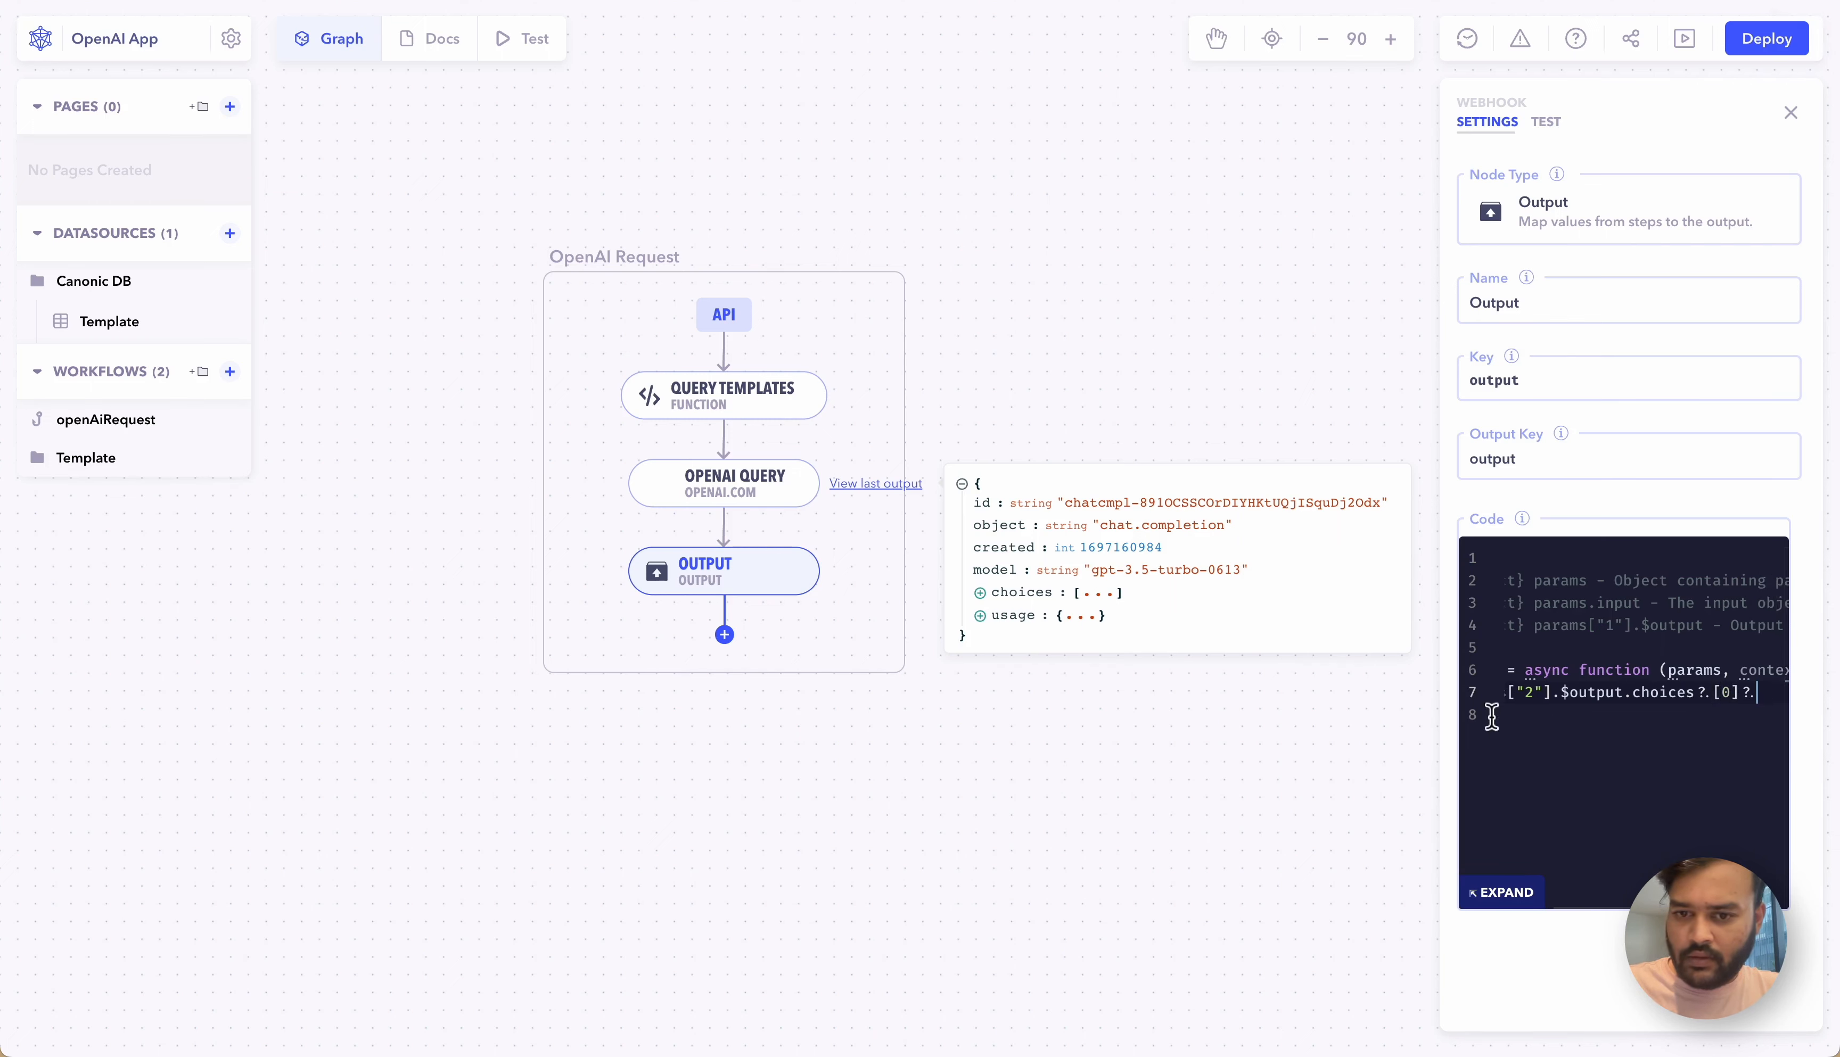
Expand the first choice's message in the OpenAI Query output and complete the Output node's return path with message?.content.
click(1006, 594)
click(1022, 617)
click(1046, 656)
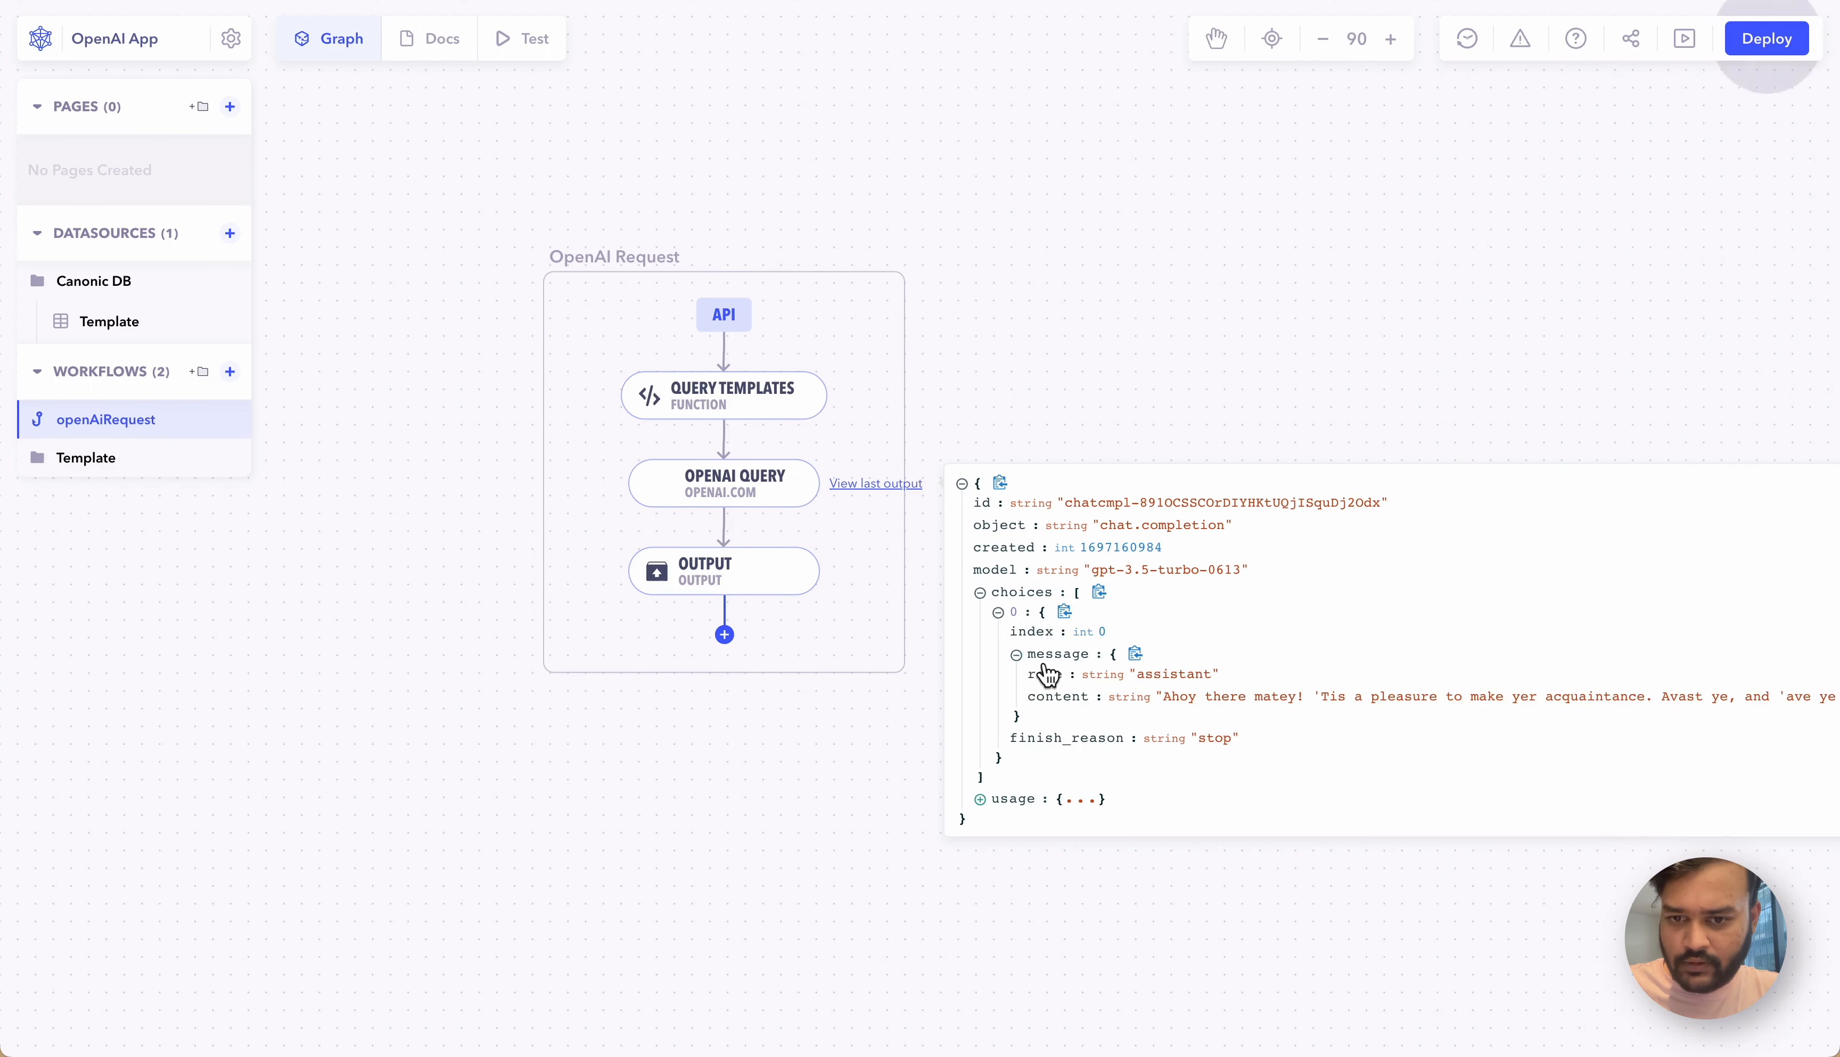
click(759, 582)
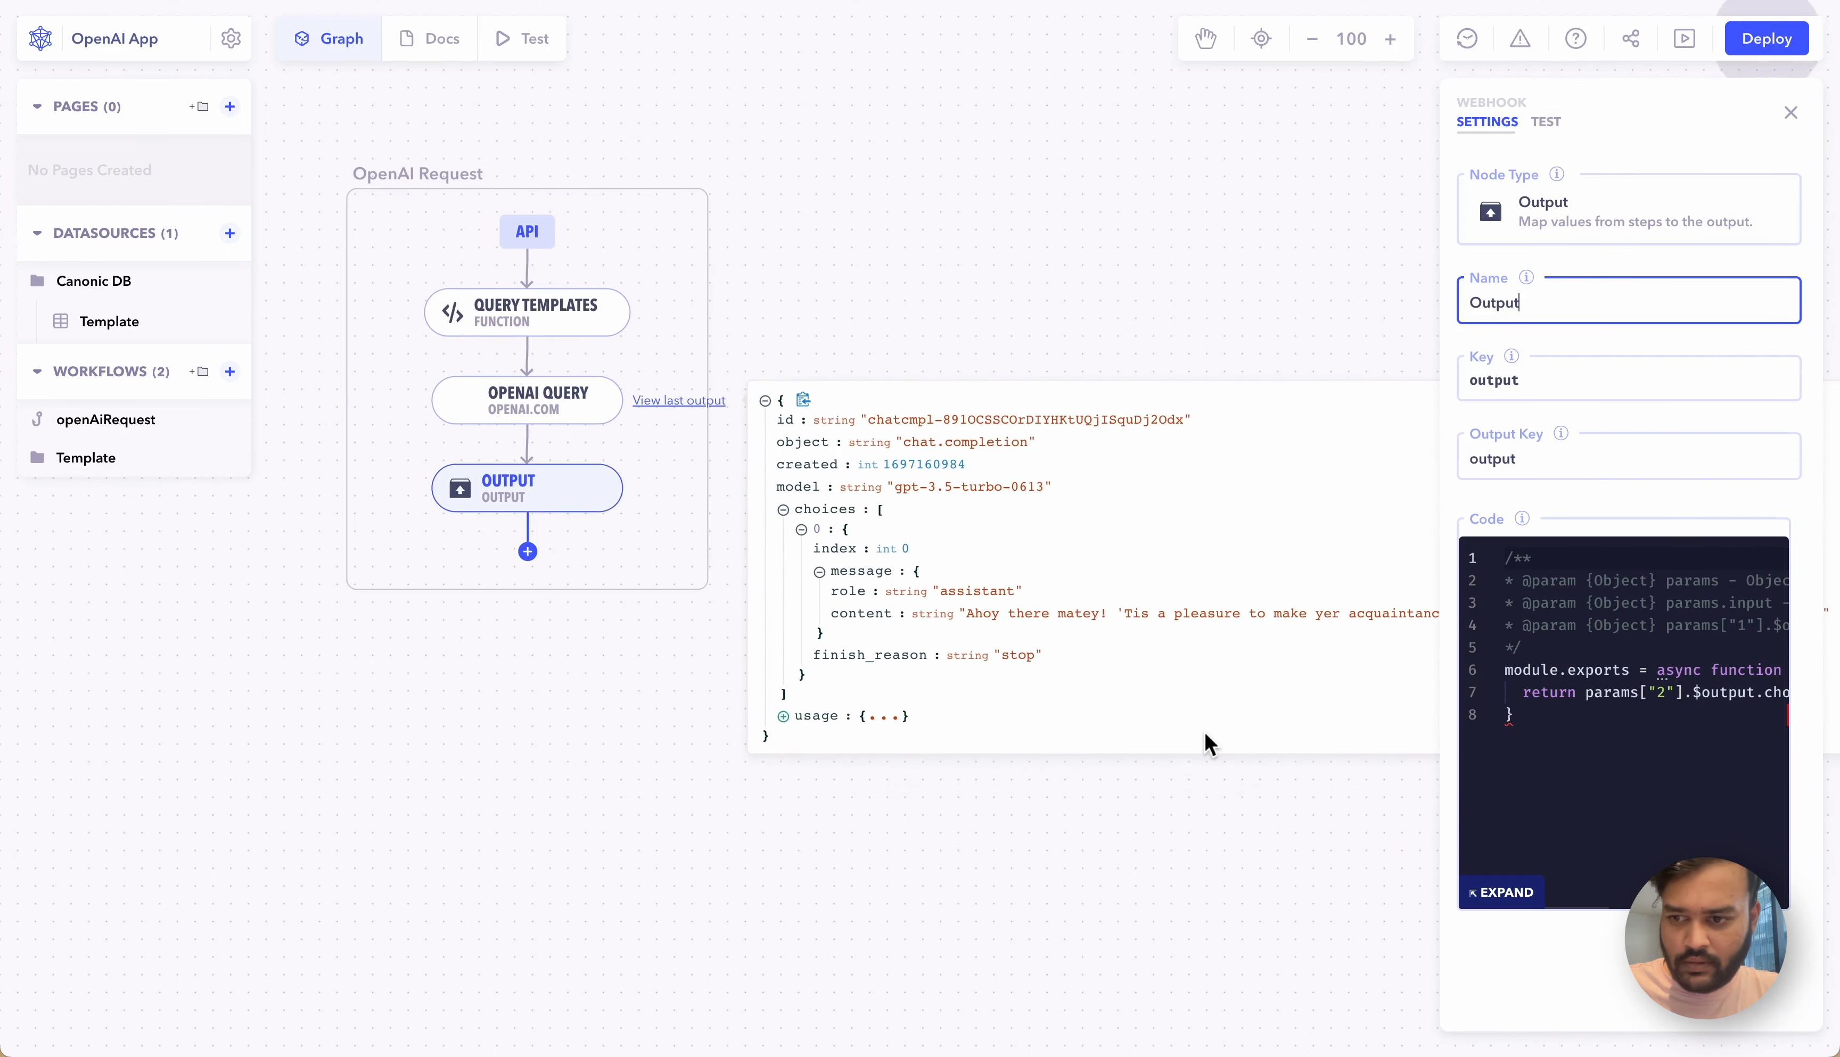
click(1664, 694)
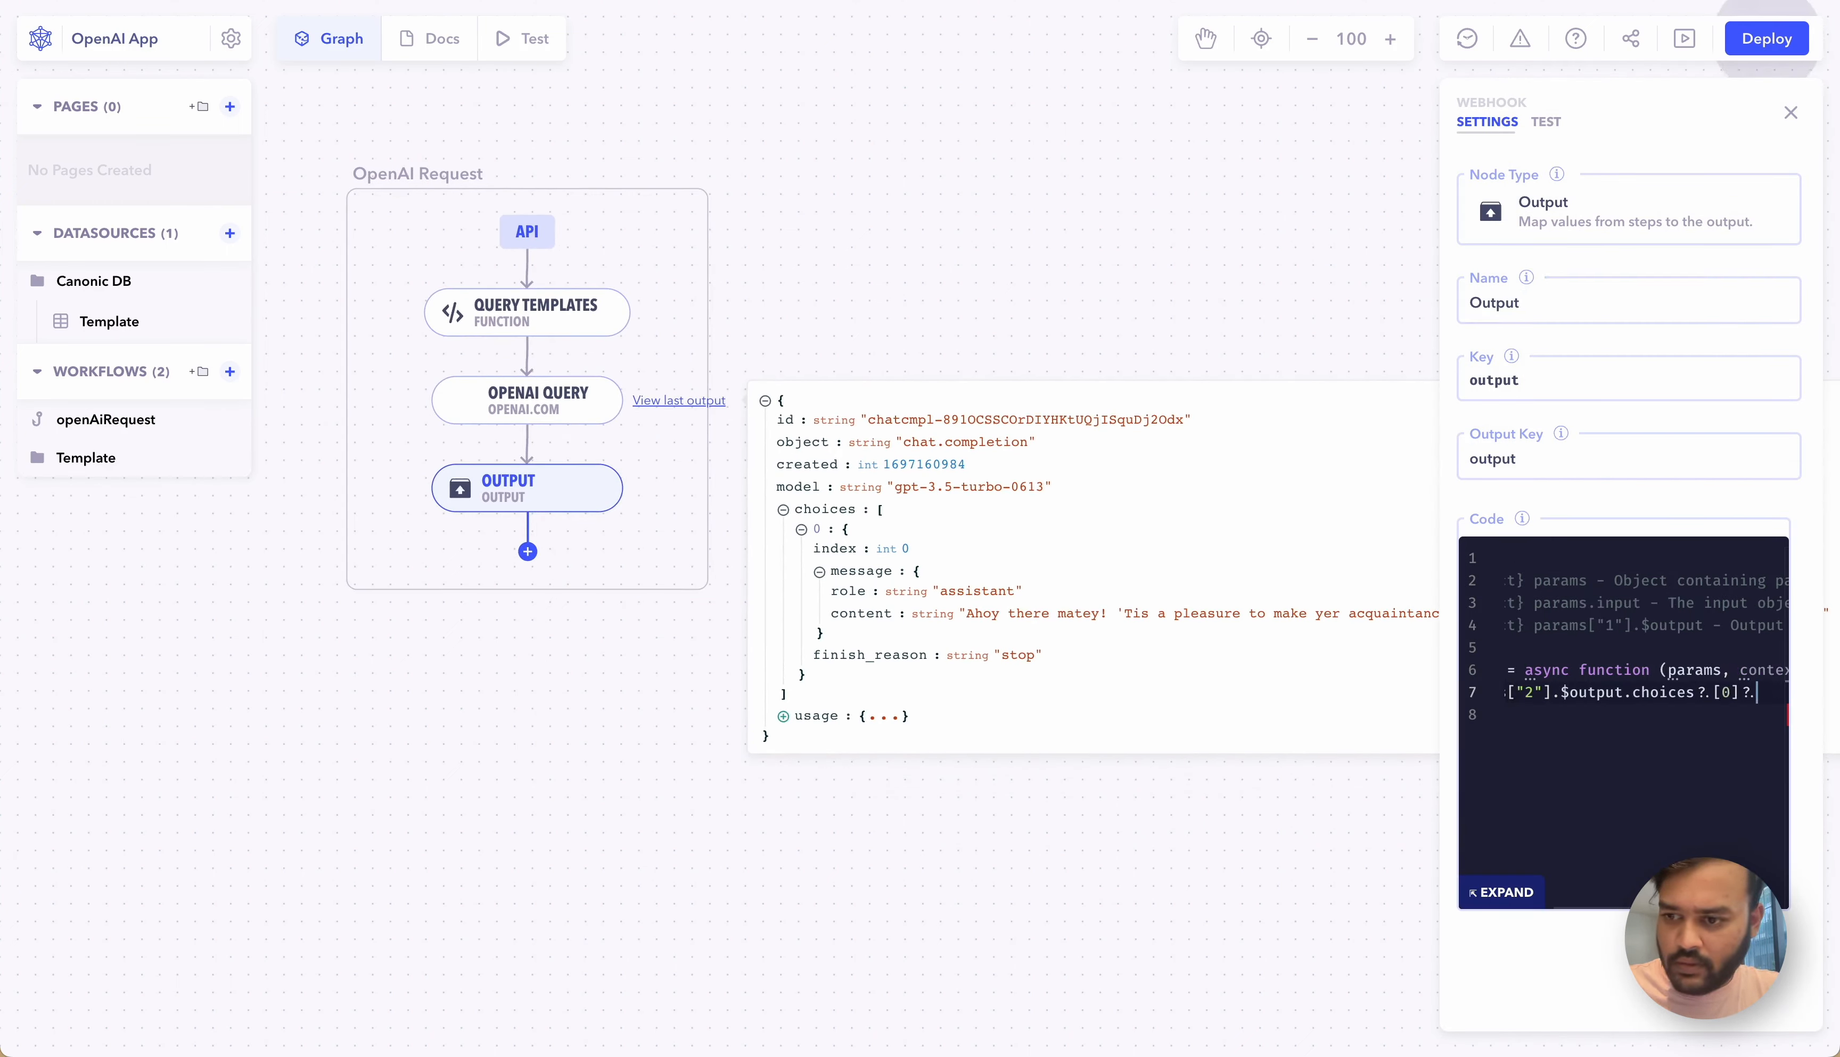
text(messa)
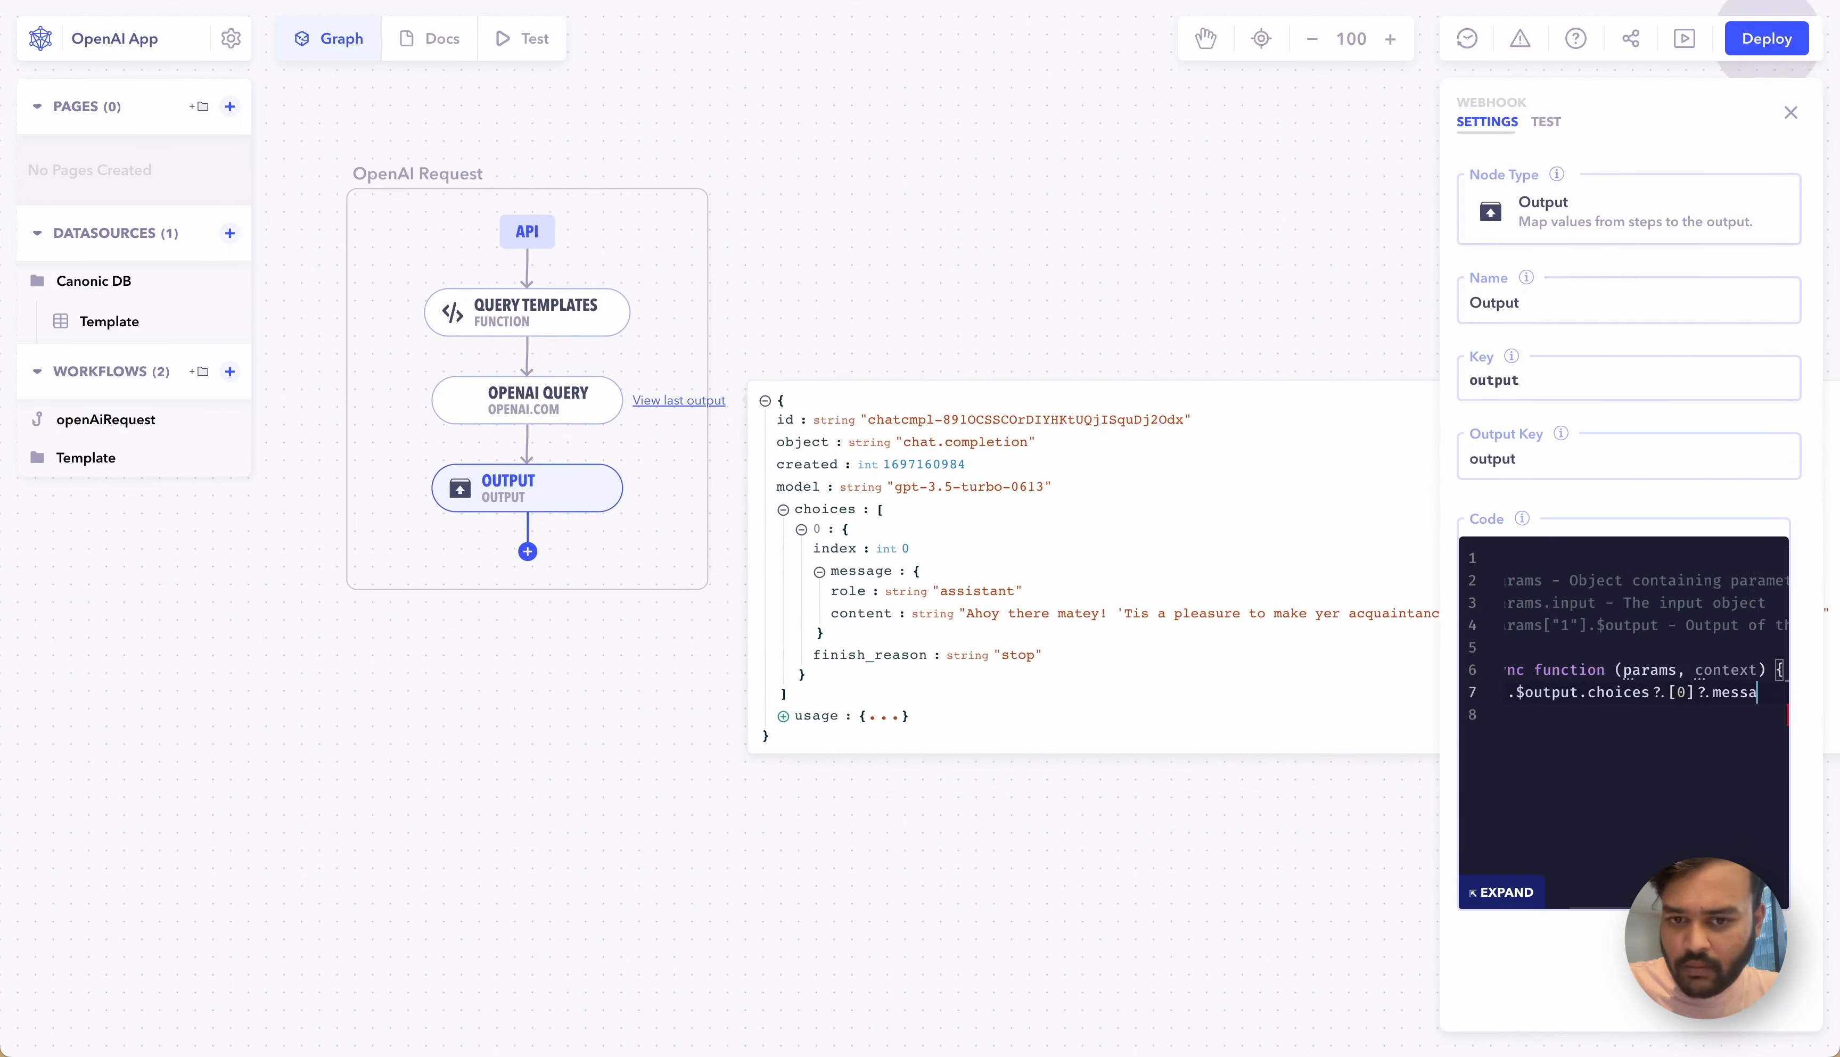
text(ge?.content)
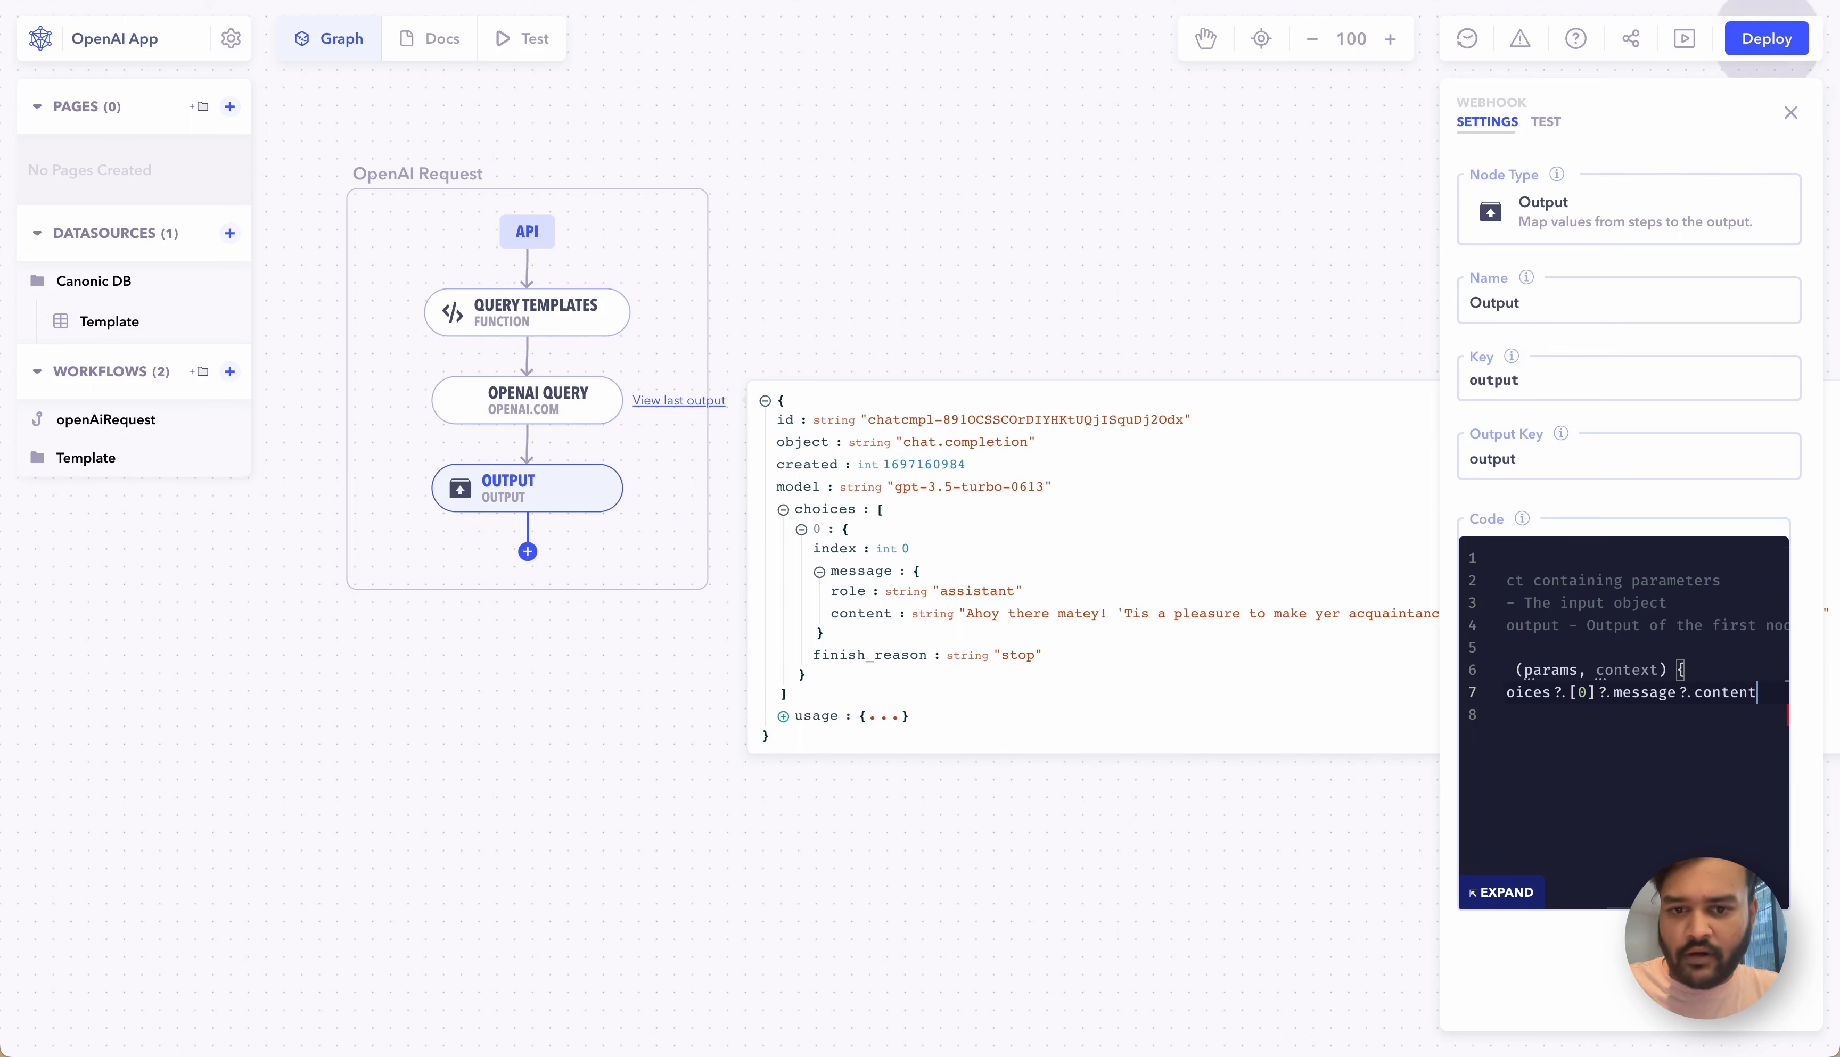
key(super+Left)
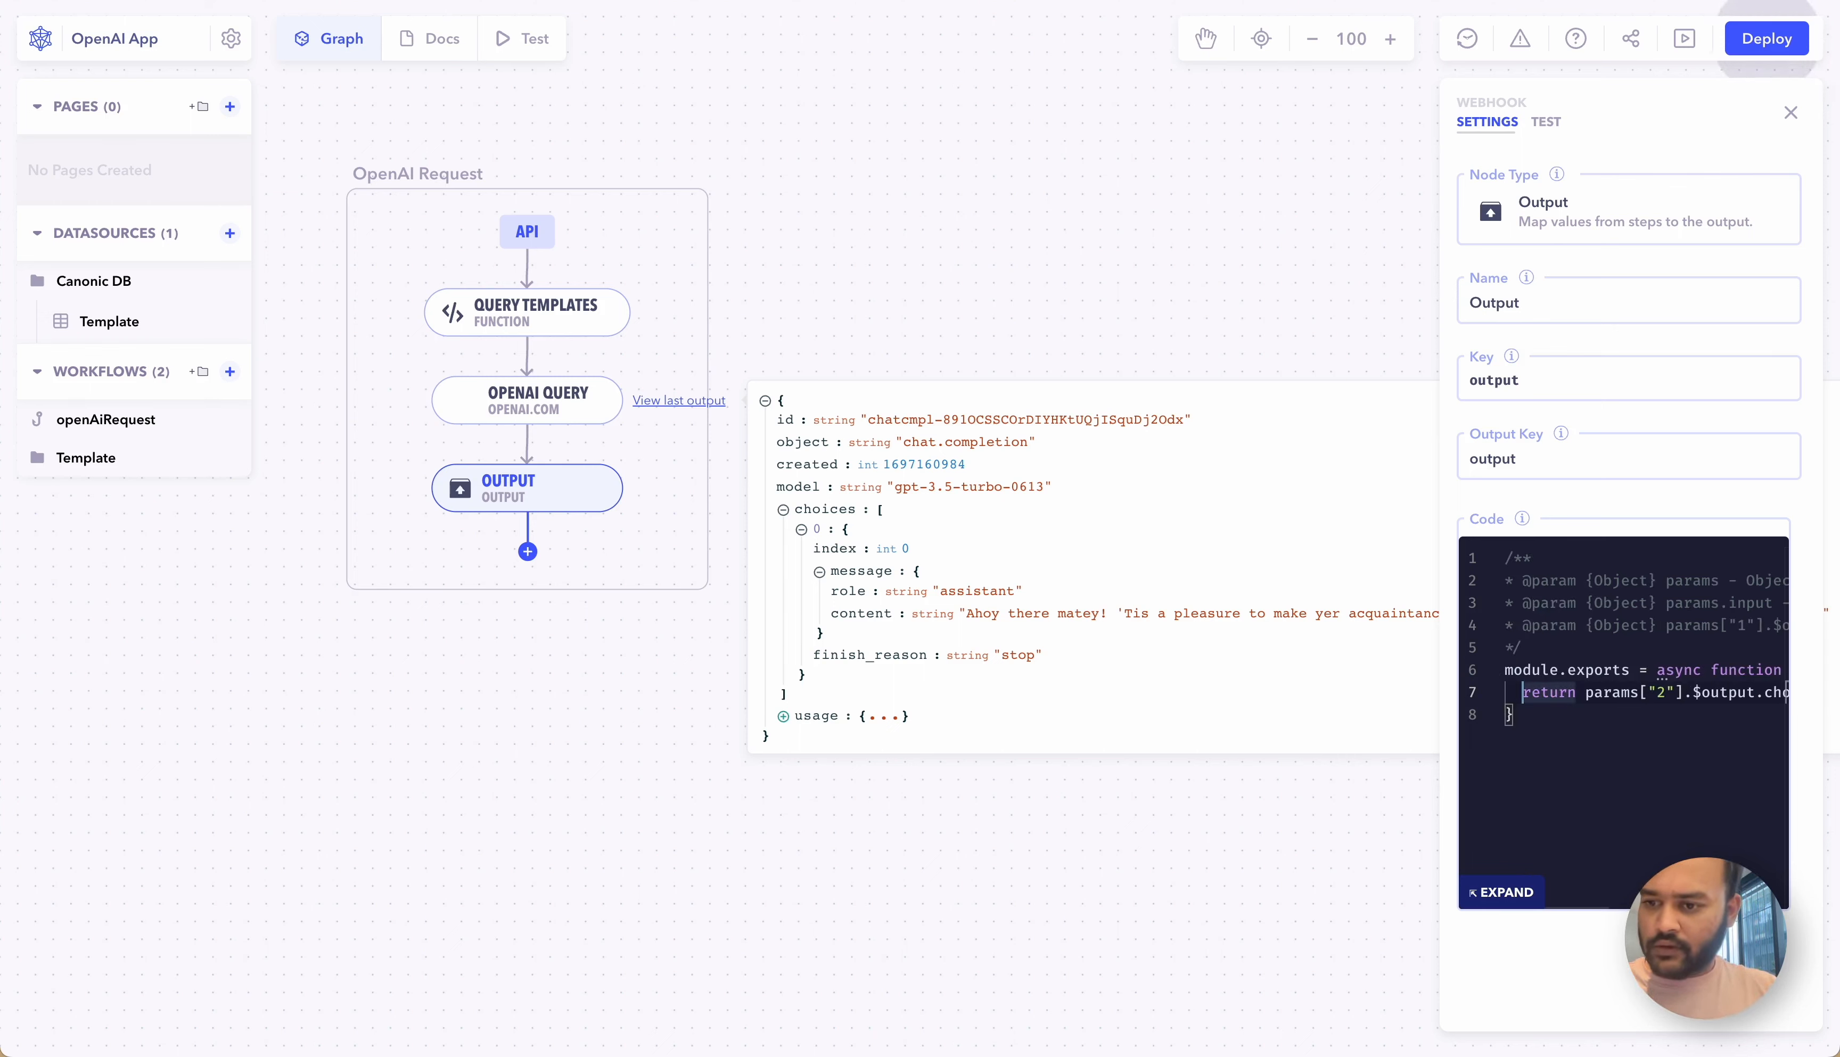
key(super+Right)
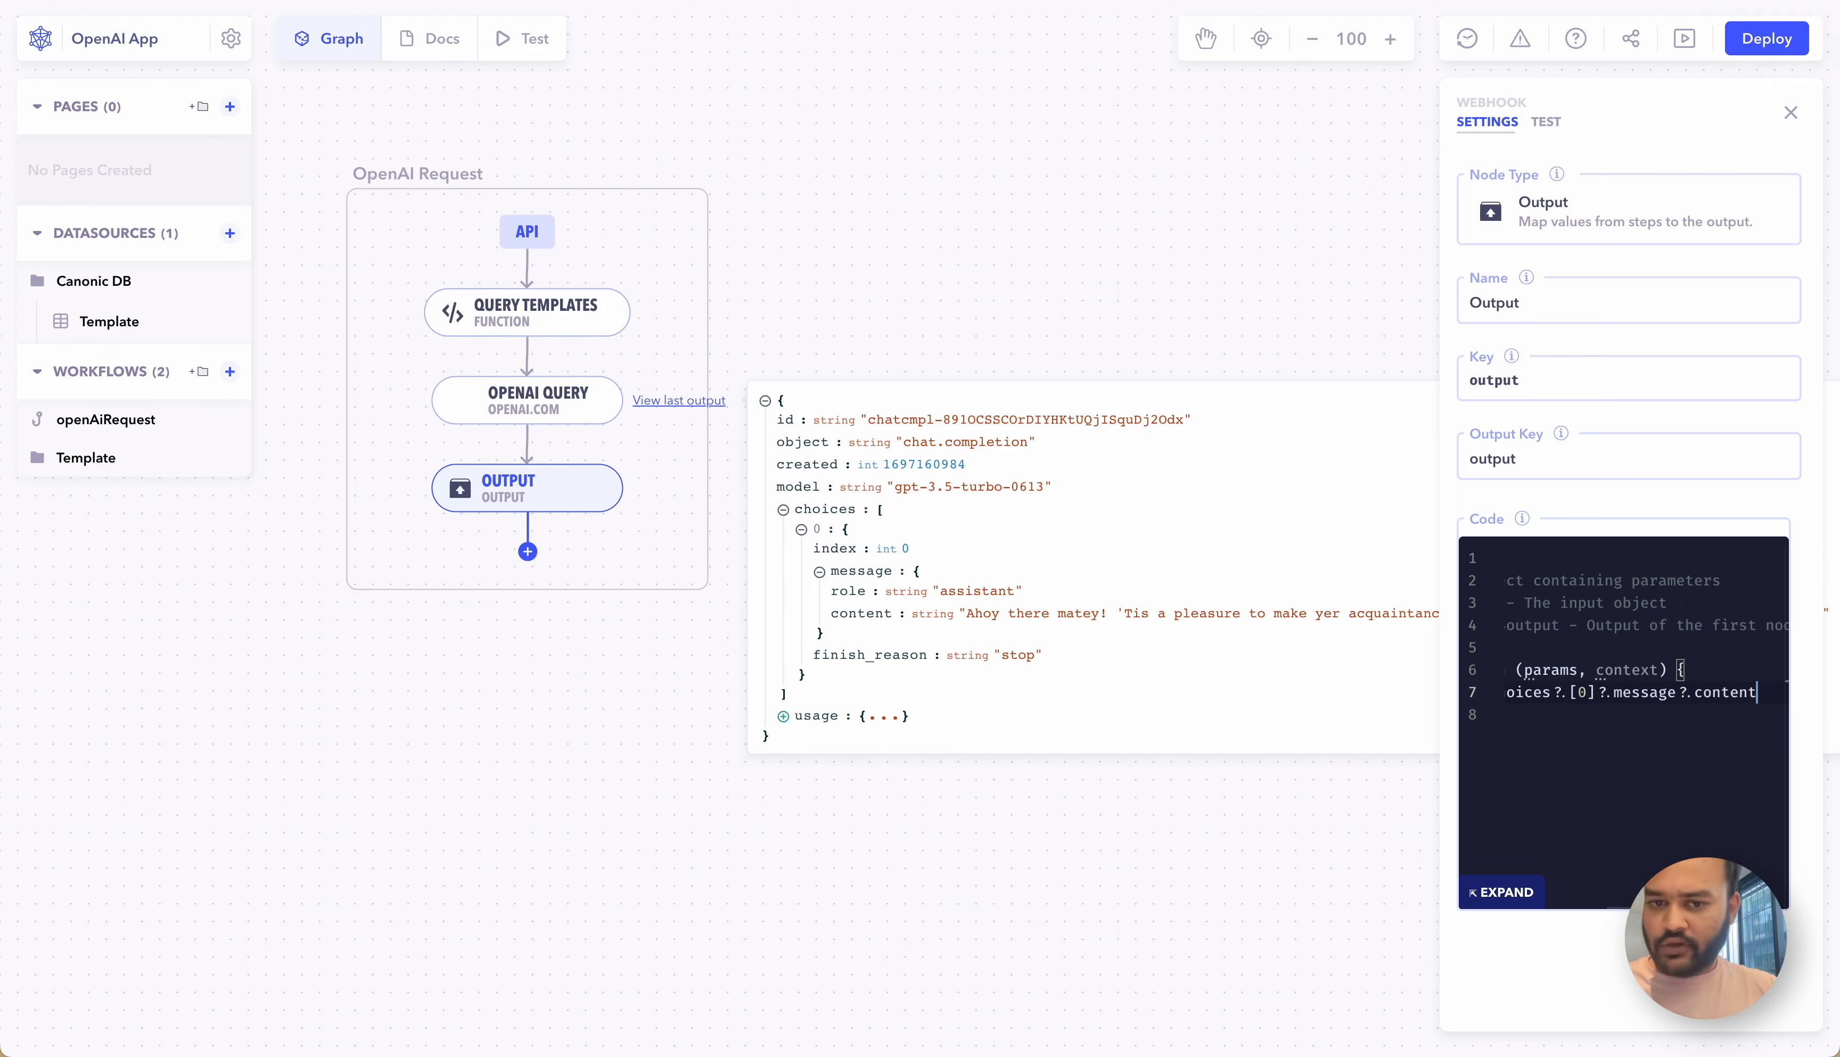
click(1719, 774)
click(1371, 824)
Test the workflow including the Output node with input {"name":"Sample","prompt":"Hello!"}, and close the test view.
click(521, 38)
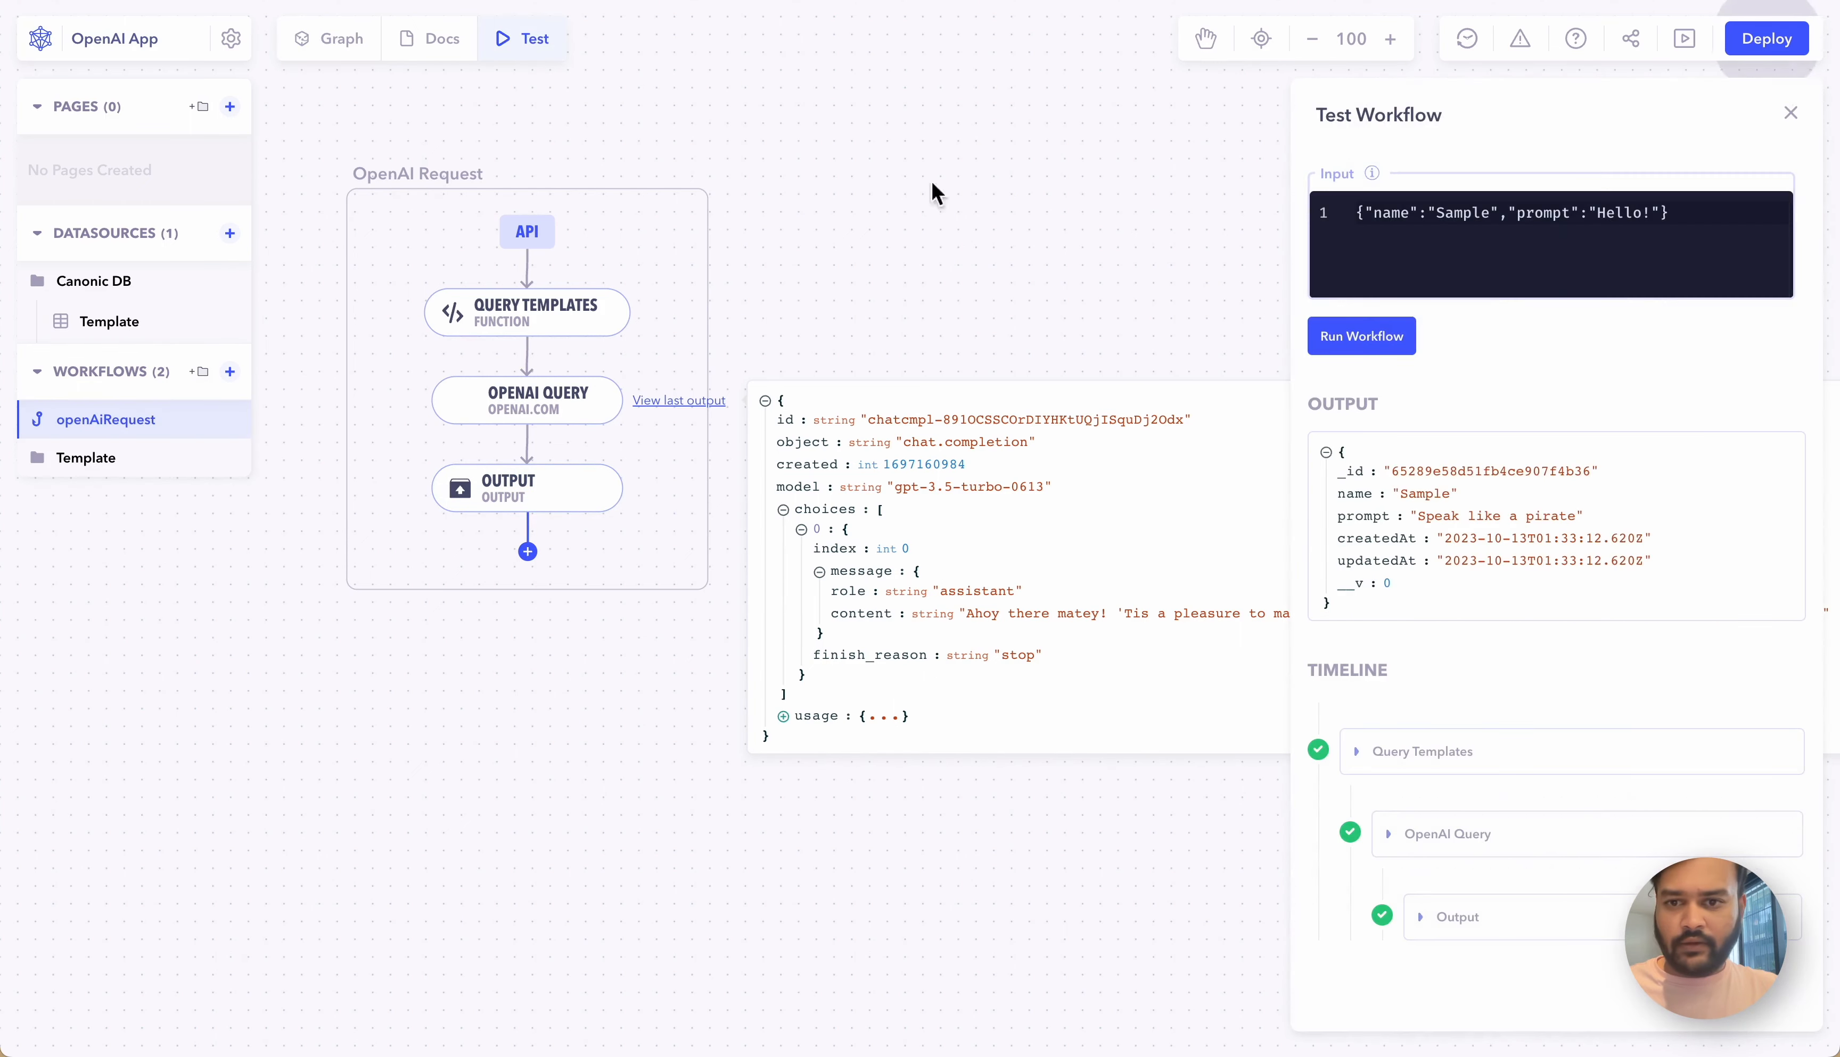
click(1395, 339)
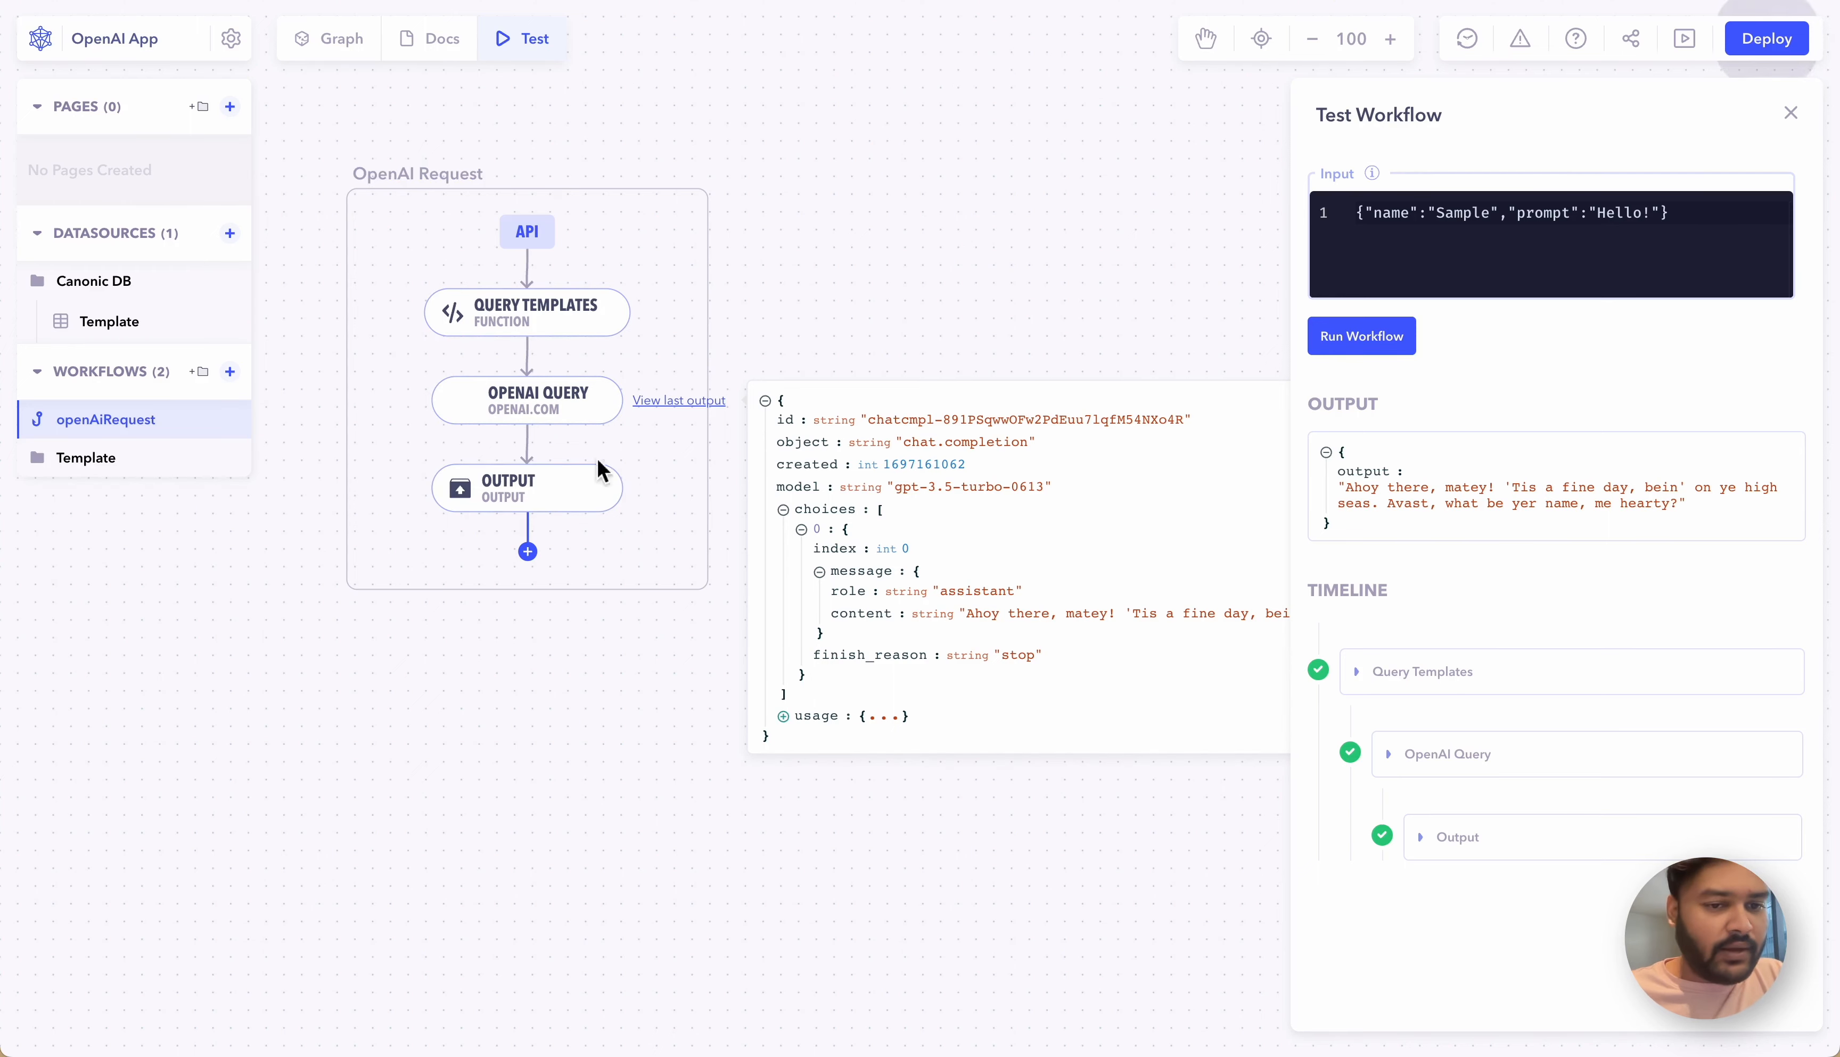
click(454, 728)
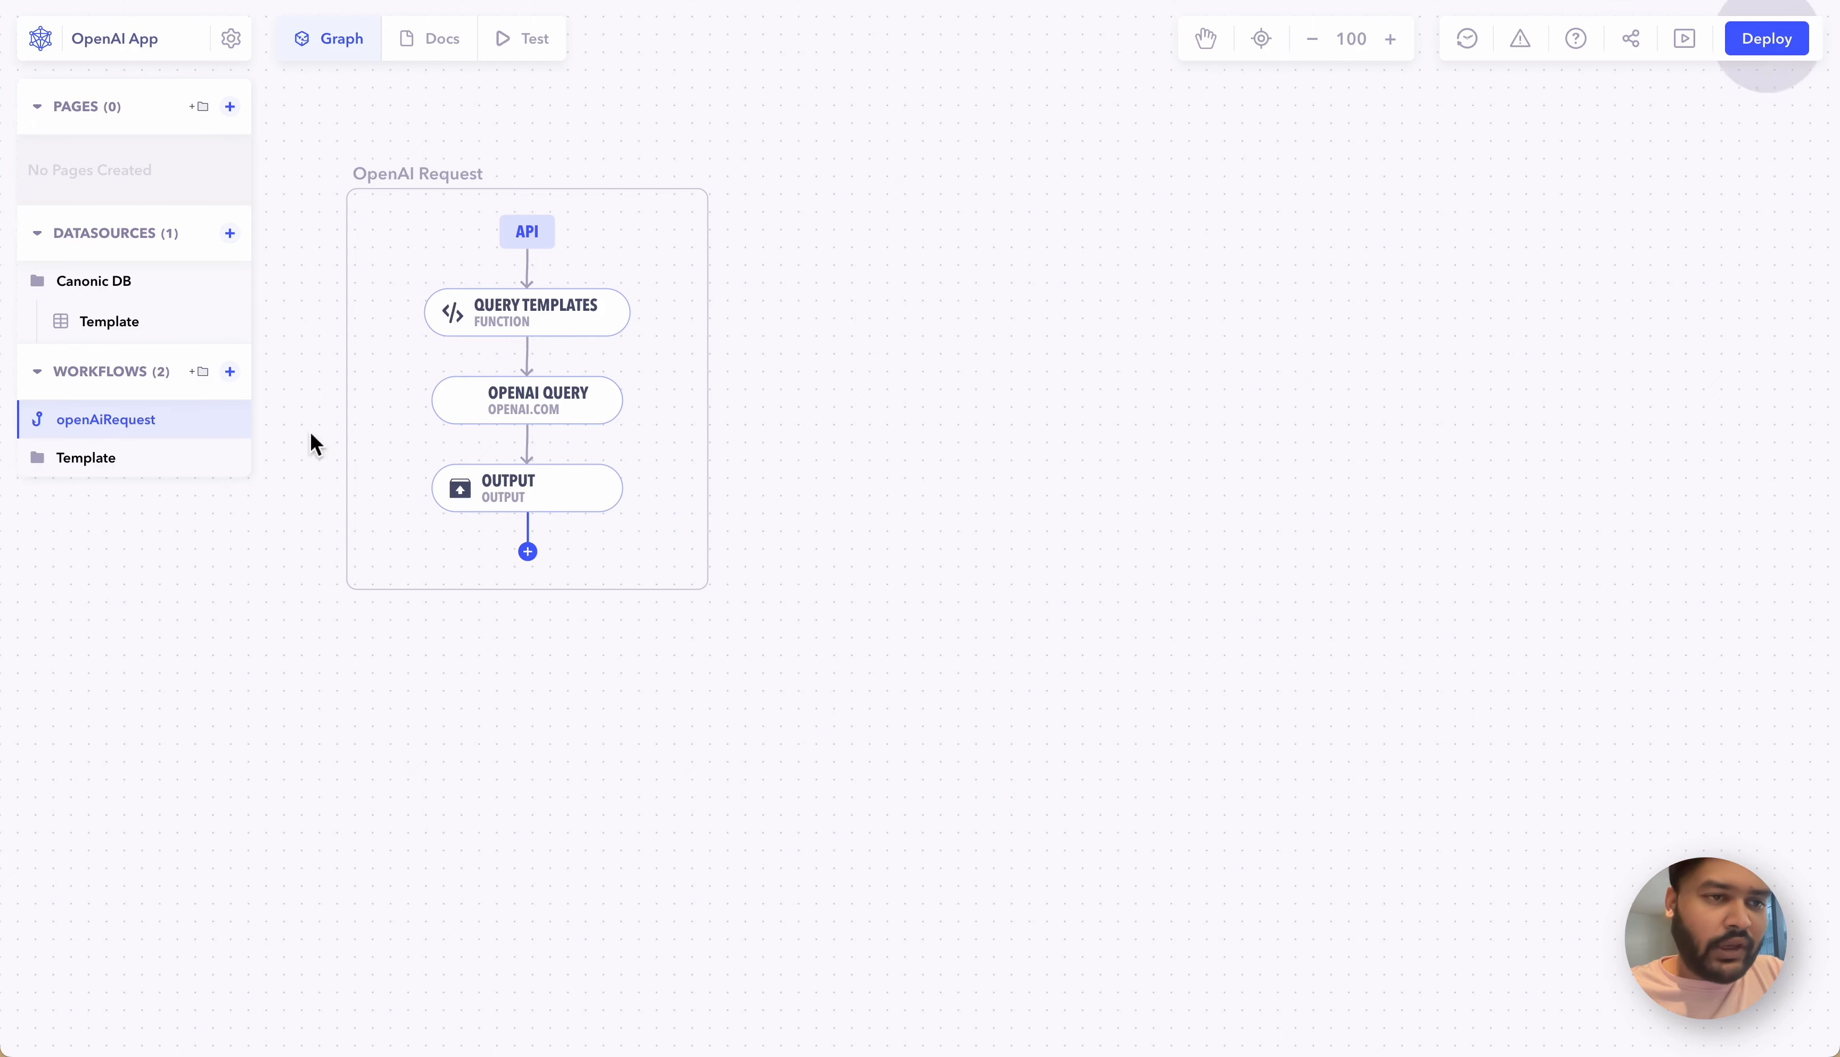
Create a page named App and place a Text component near the page's upper-left corner.
click(230, 108)
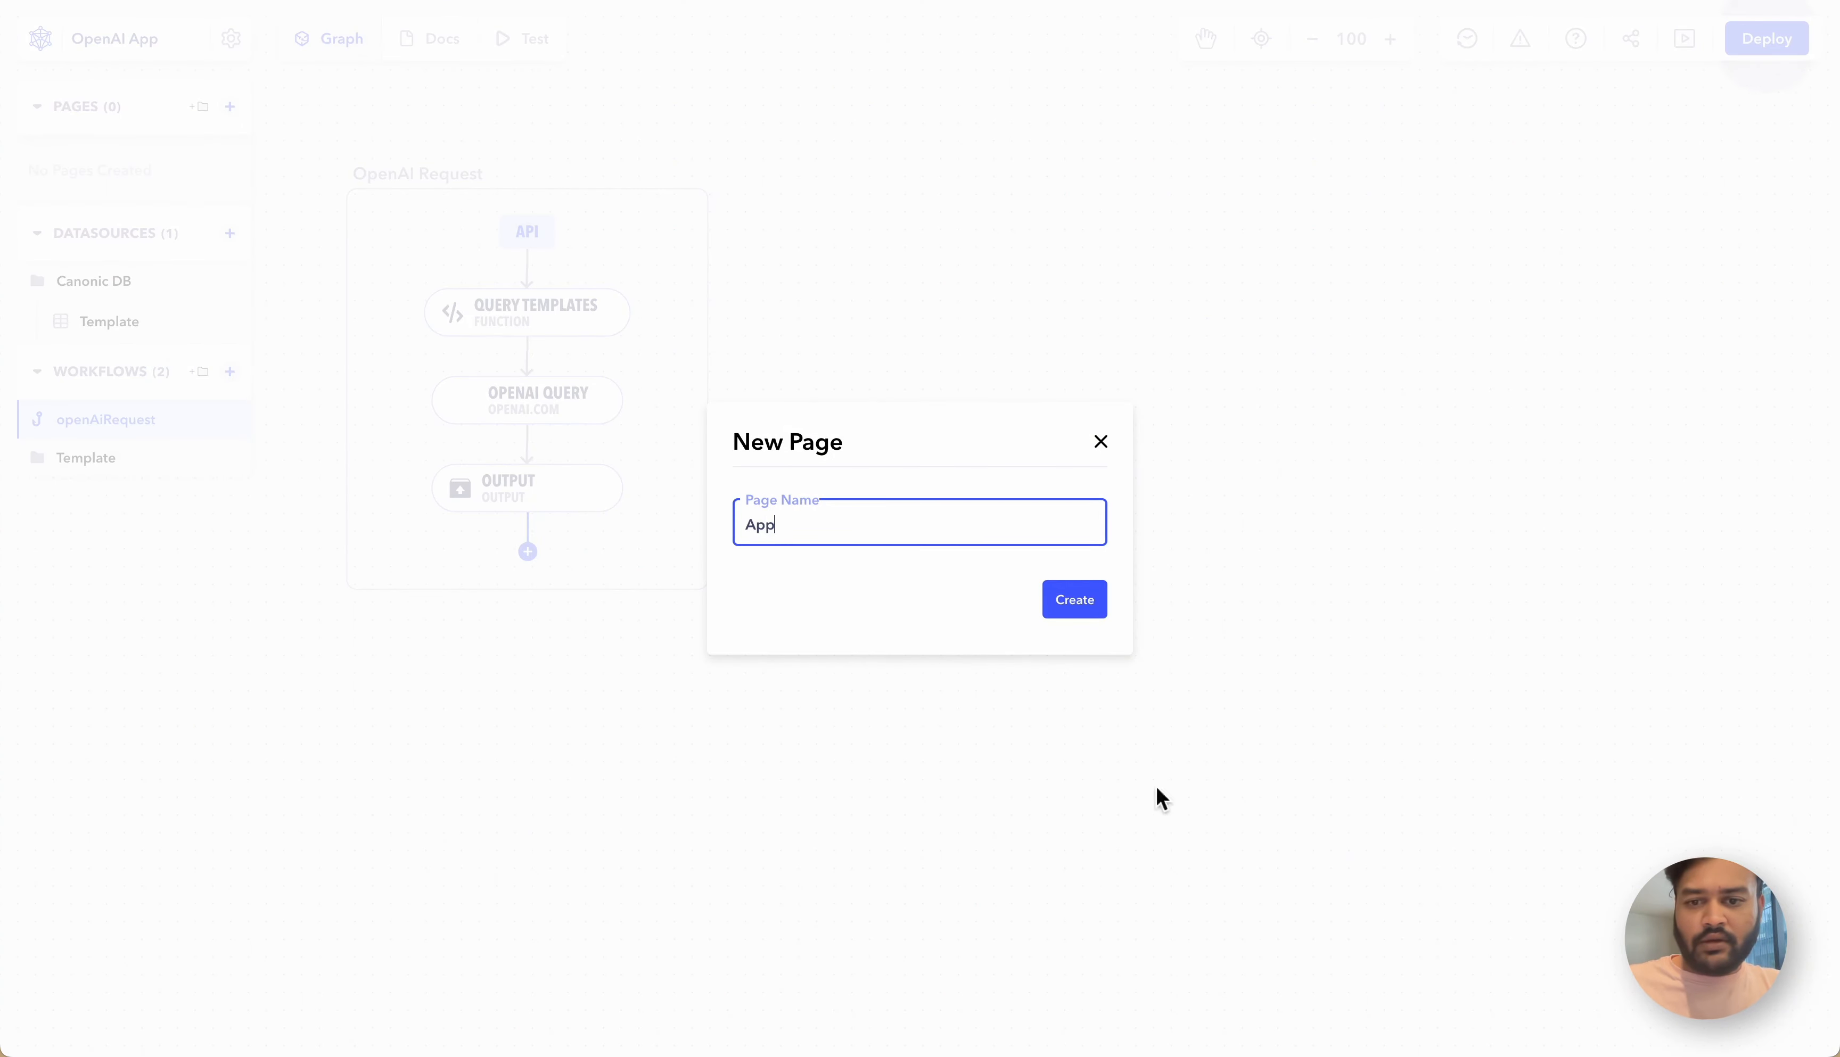
click(1088, 606)
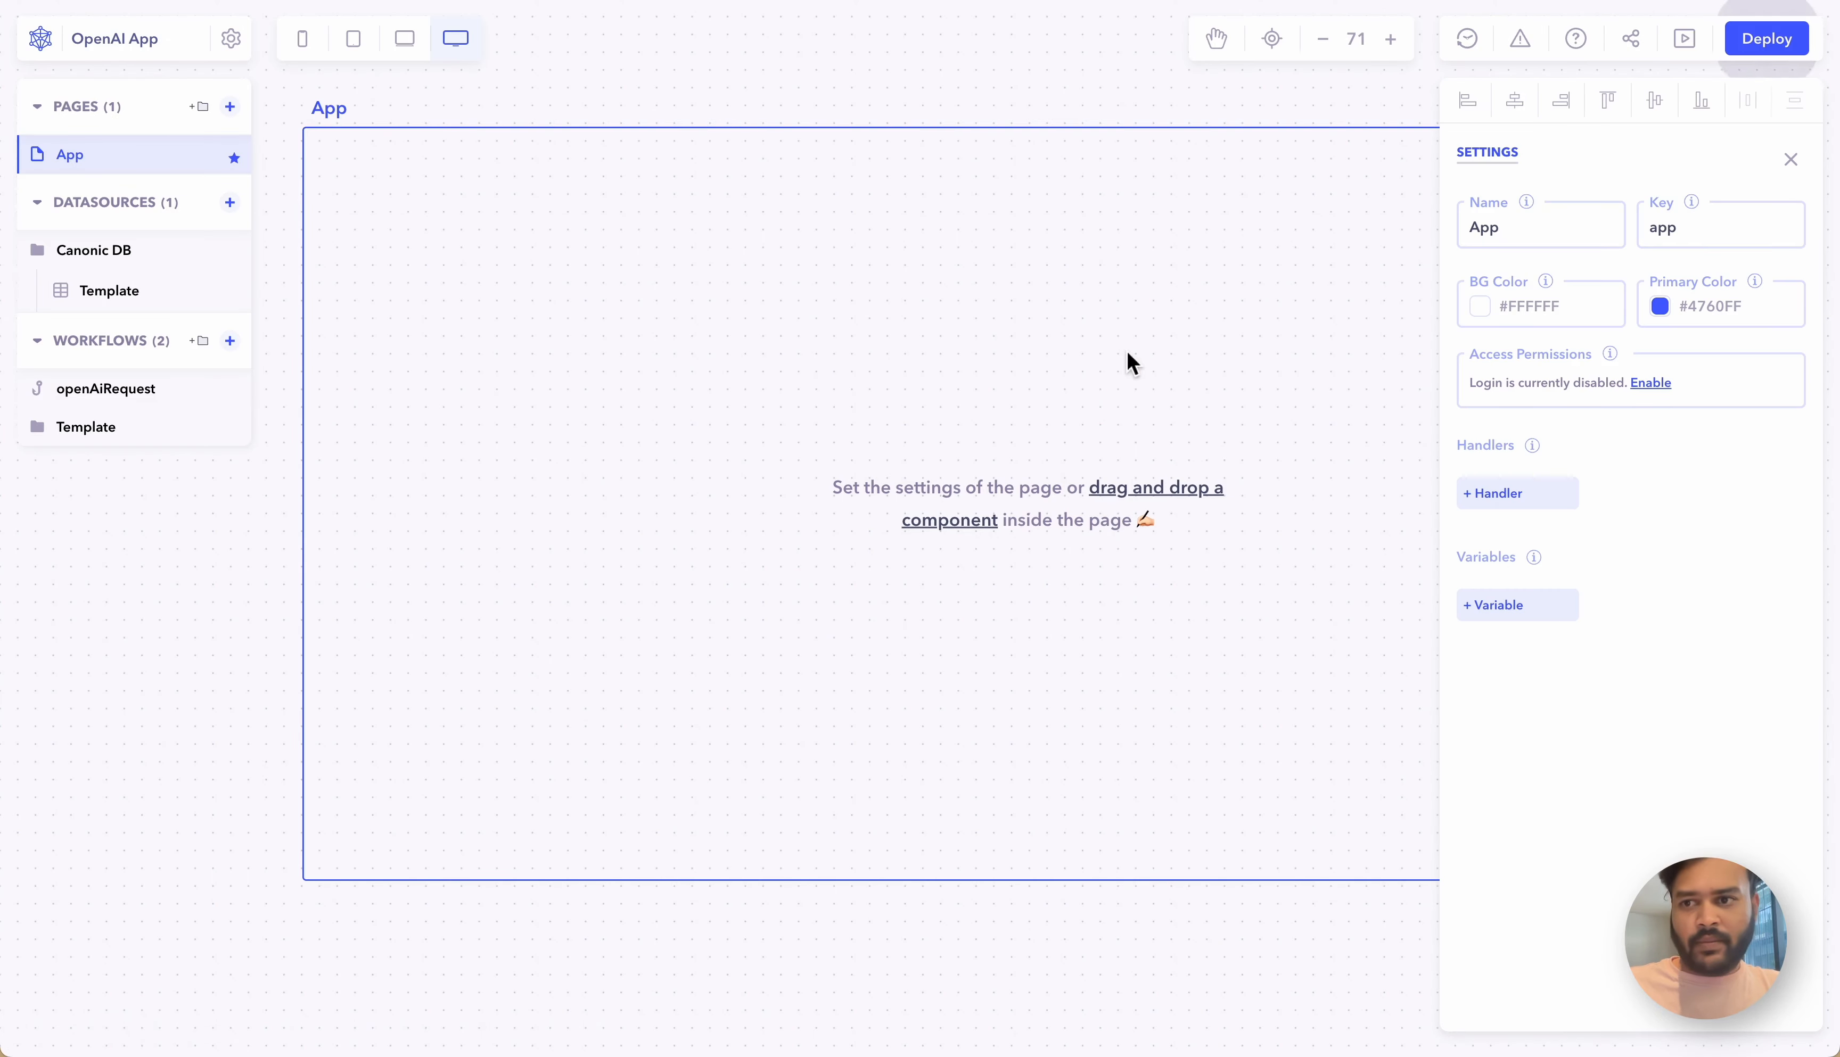
click(1268, 423)
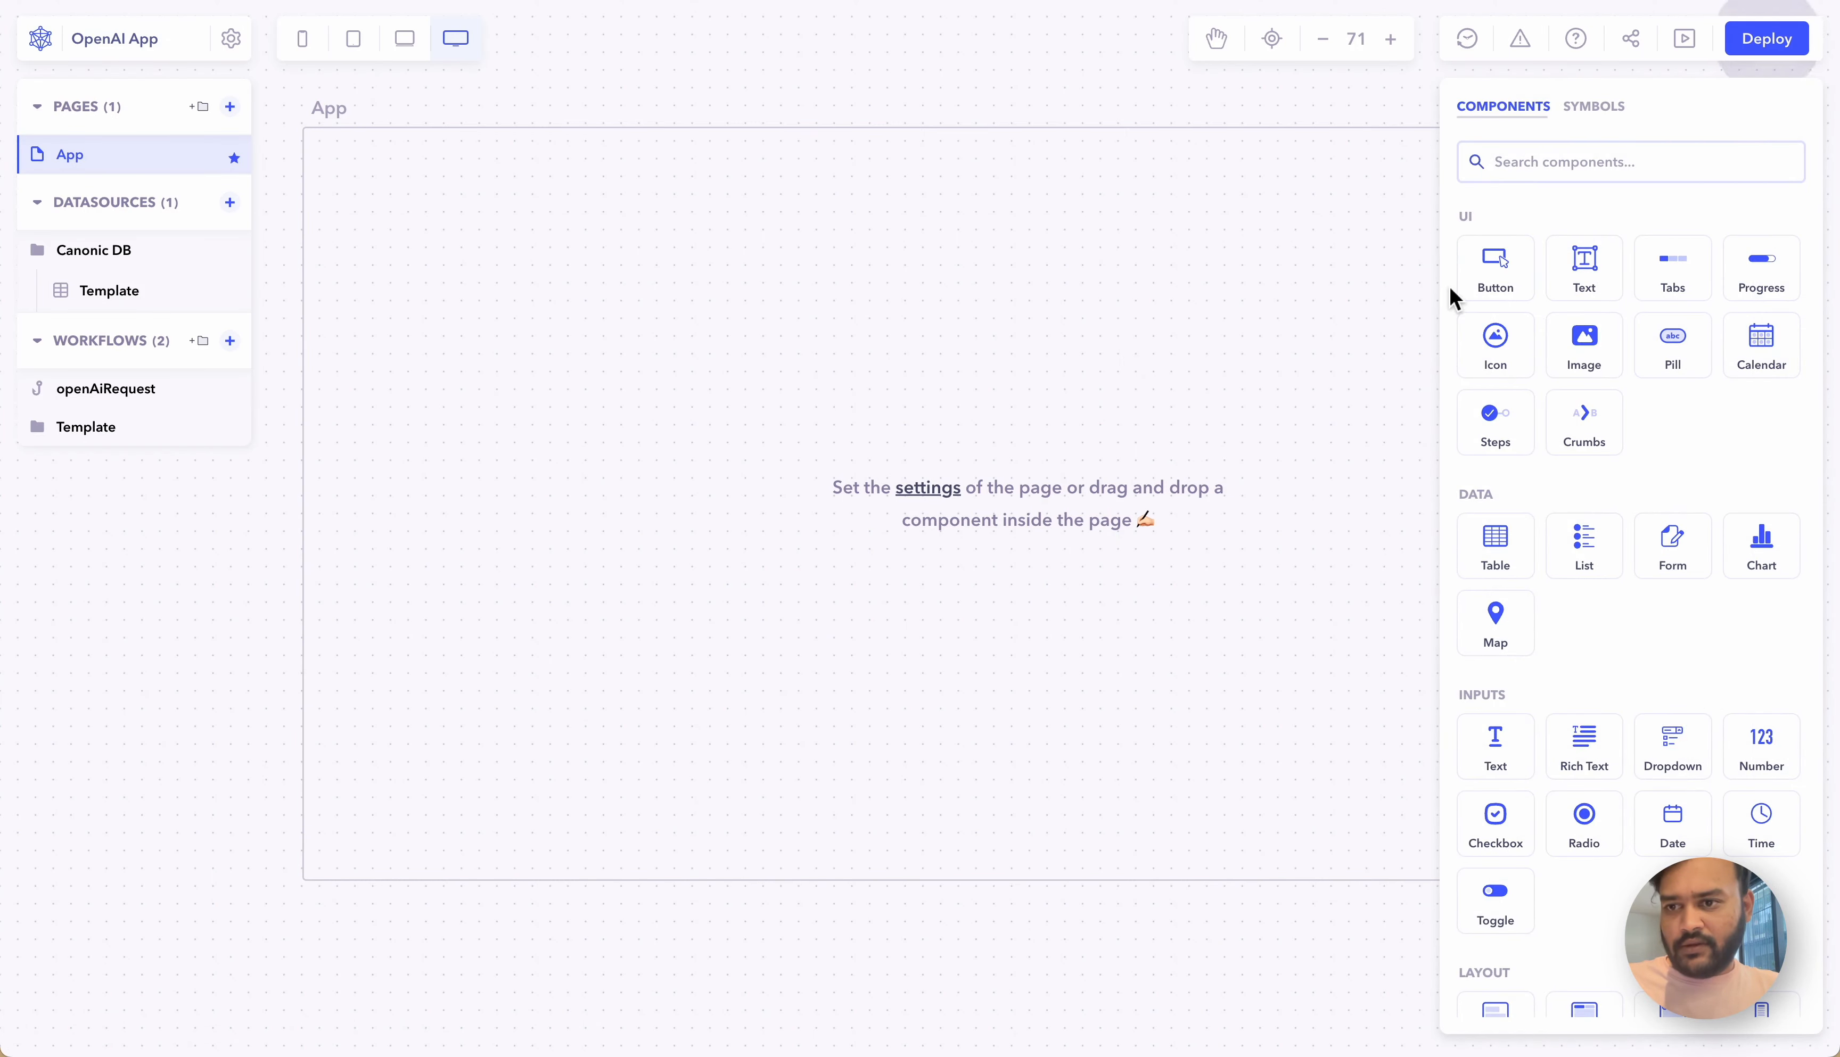
drag(1588, 262, 381, 209)
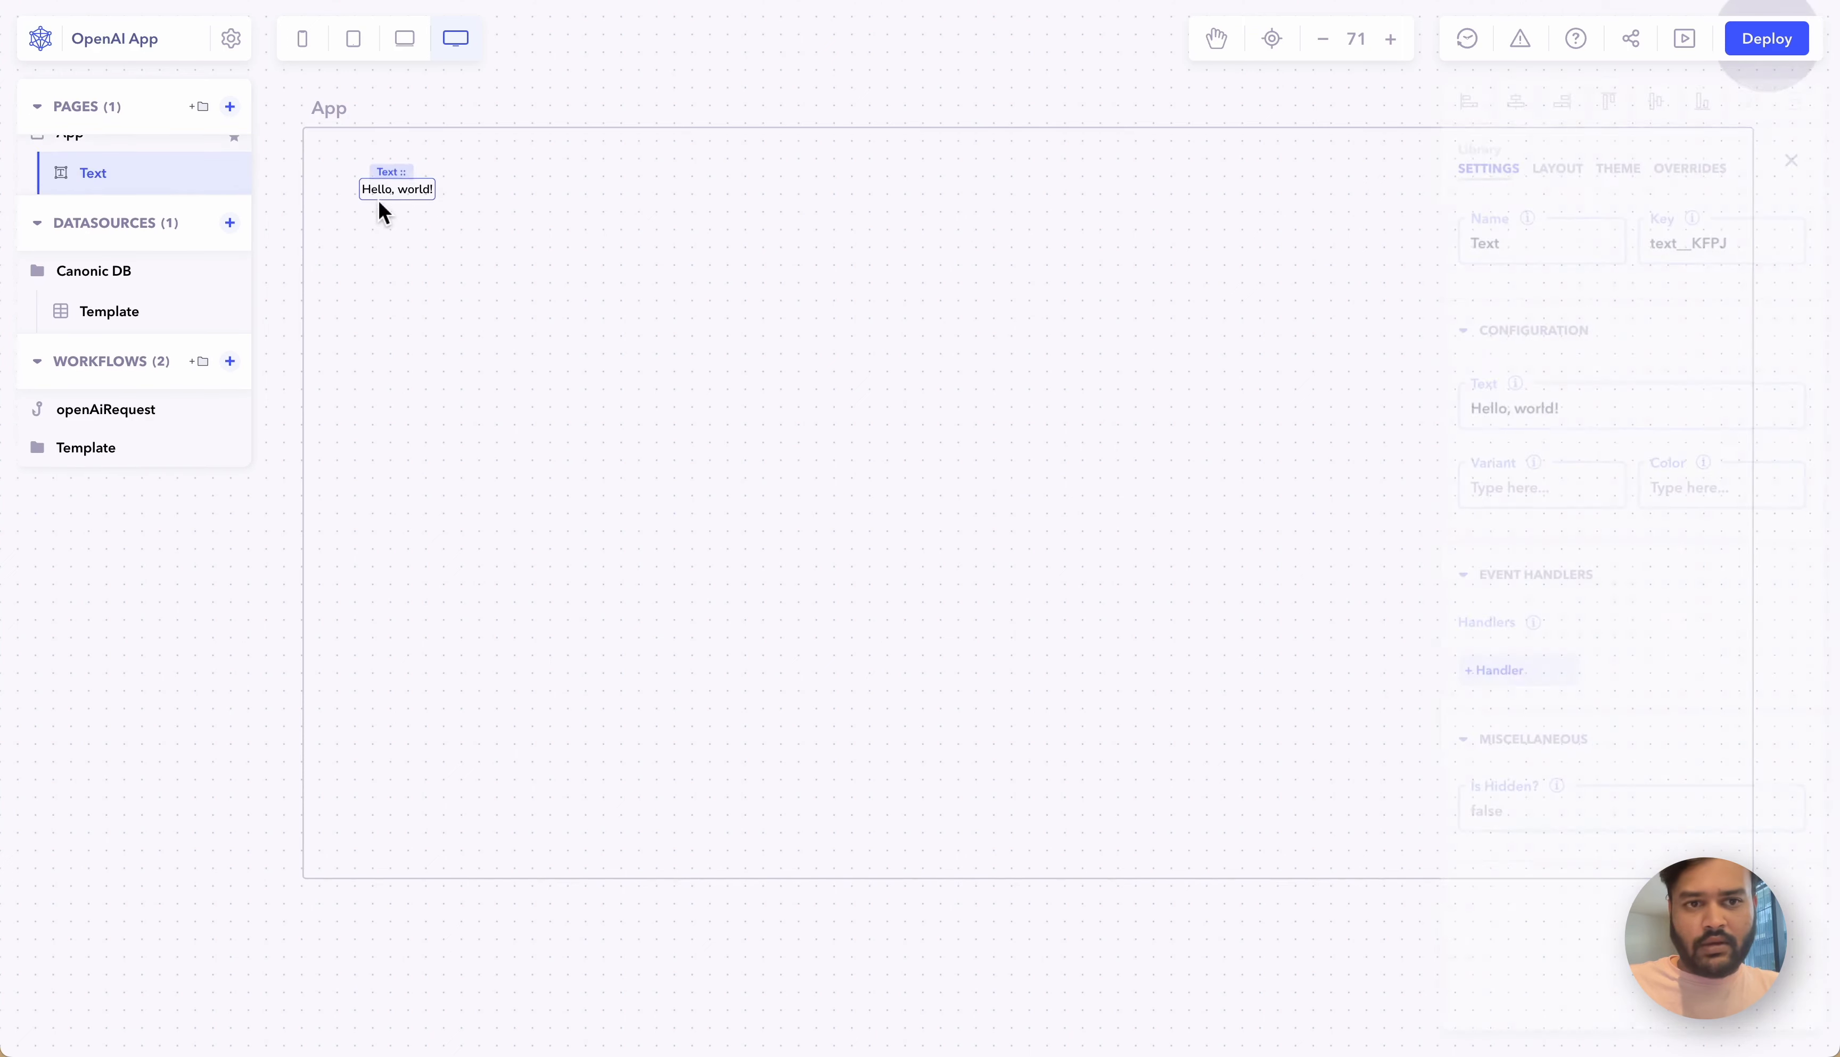
Set the Text component's text to OpenAI App and its variant to Title Small.
click(1574, 414)
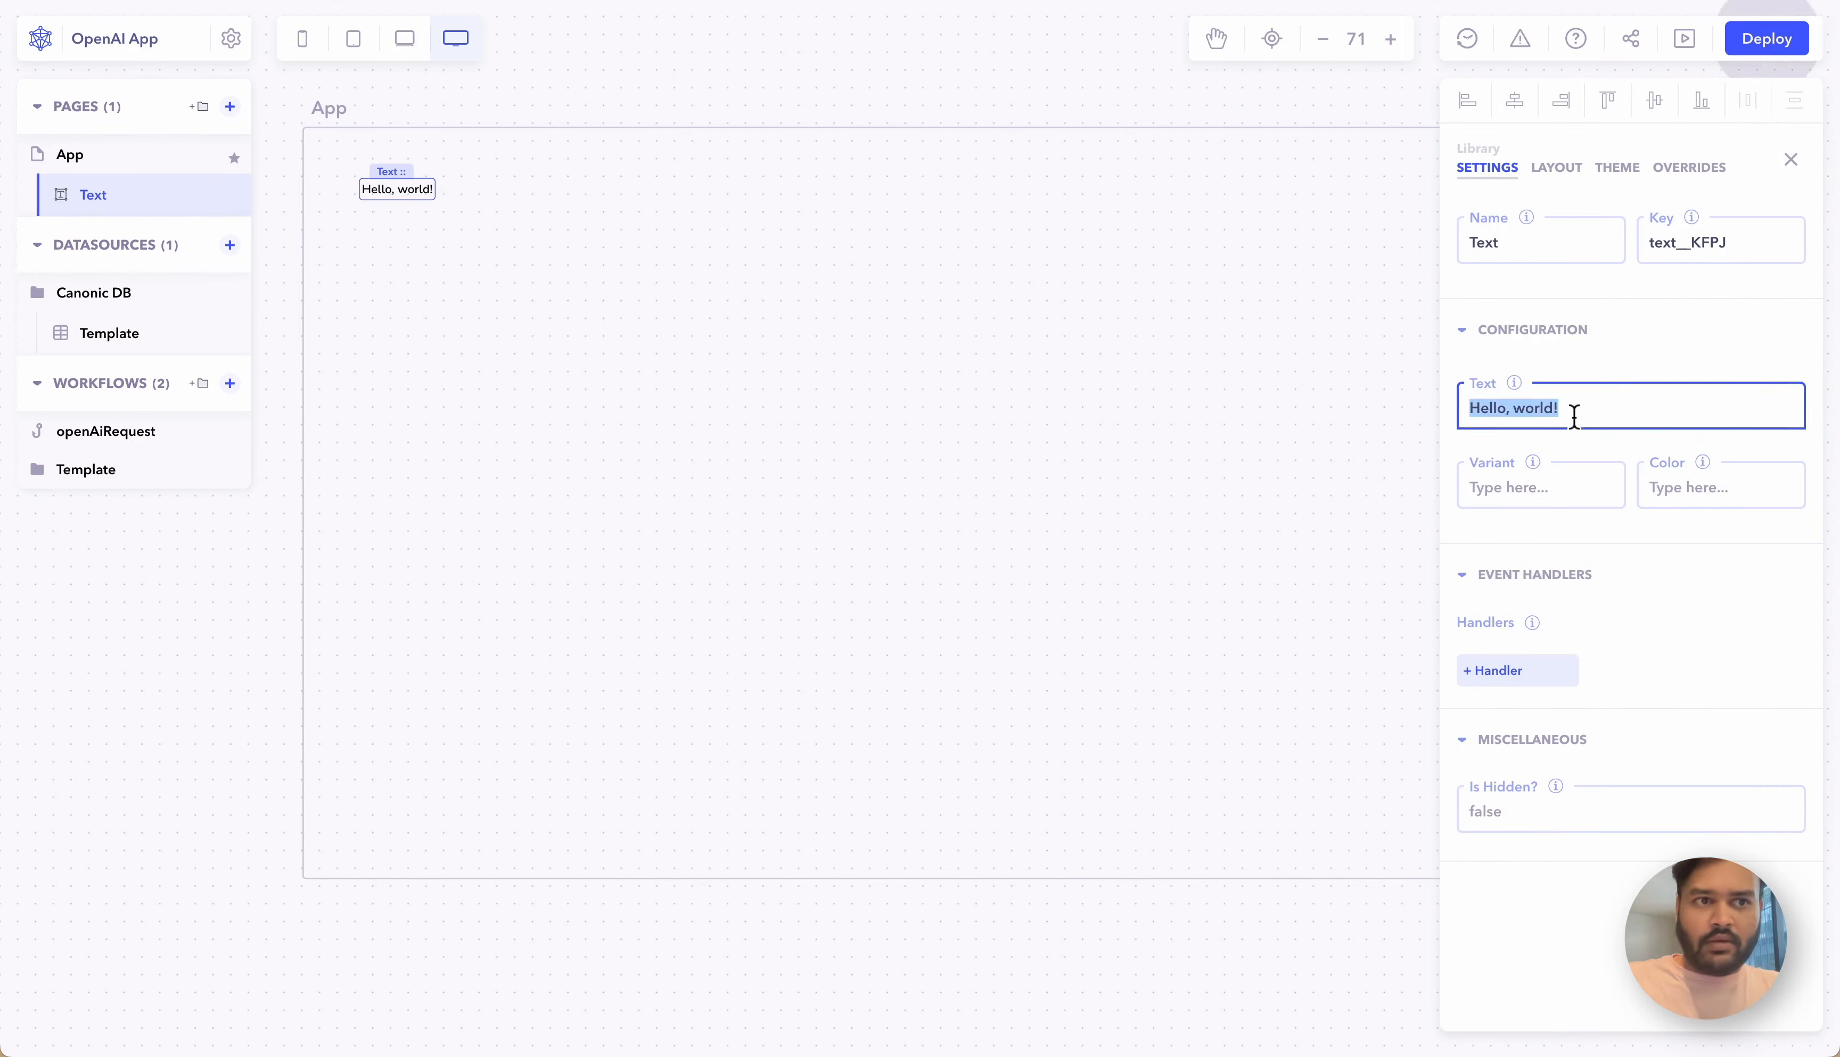
text(OpenAI A)
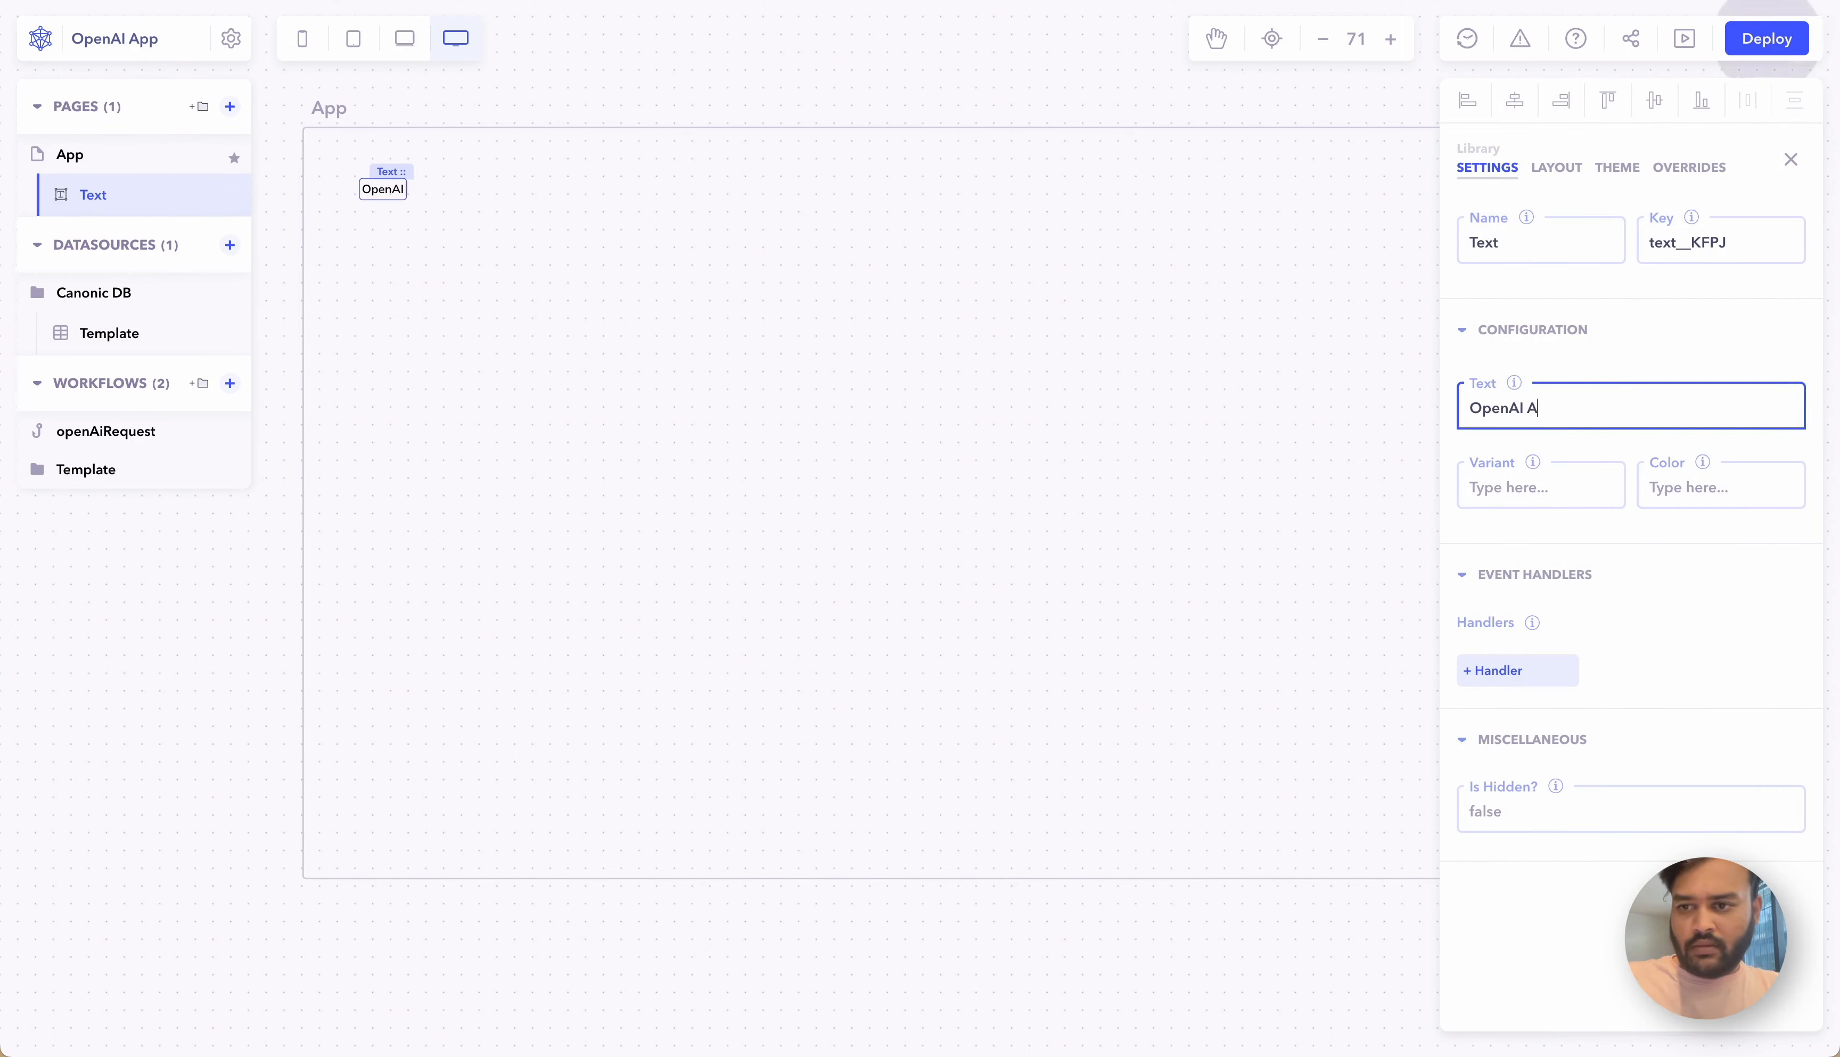
text(pp)
click(1581, 489)
scroll(1582, 711, down, 5)
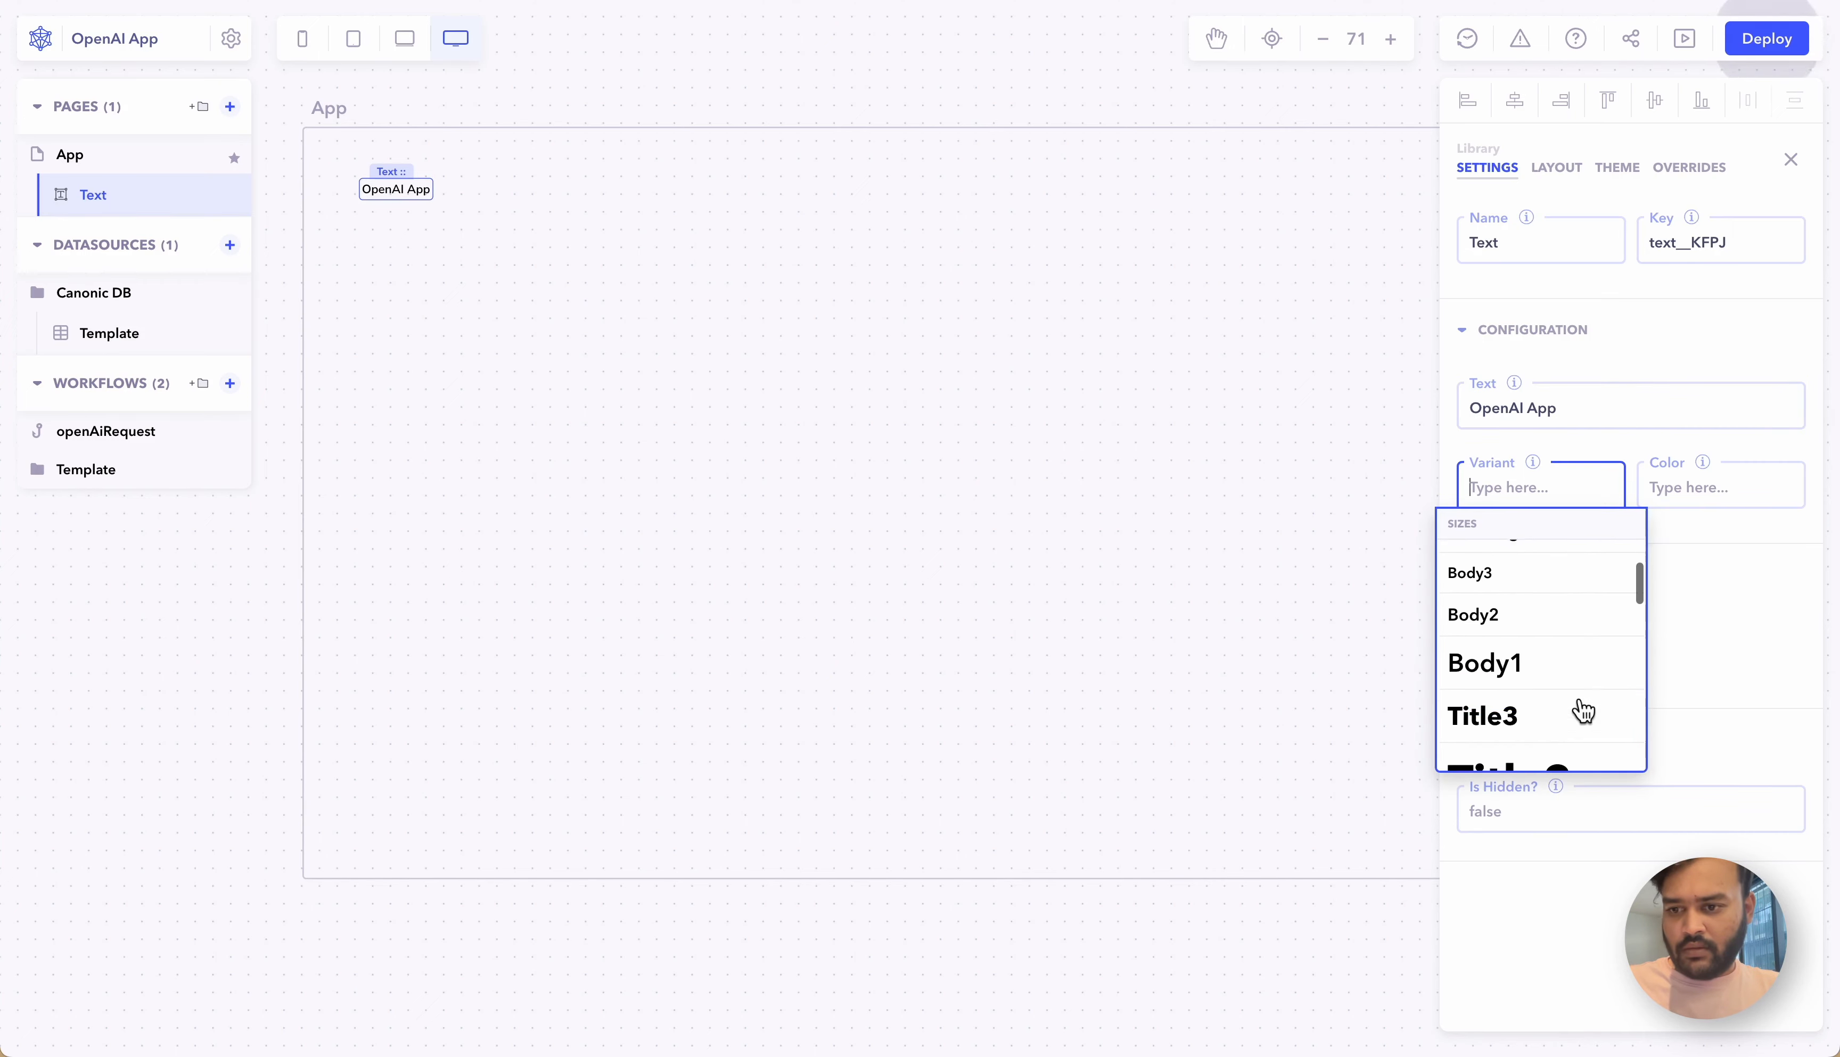
click(1518, 723)
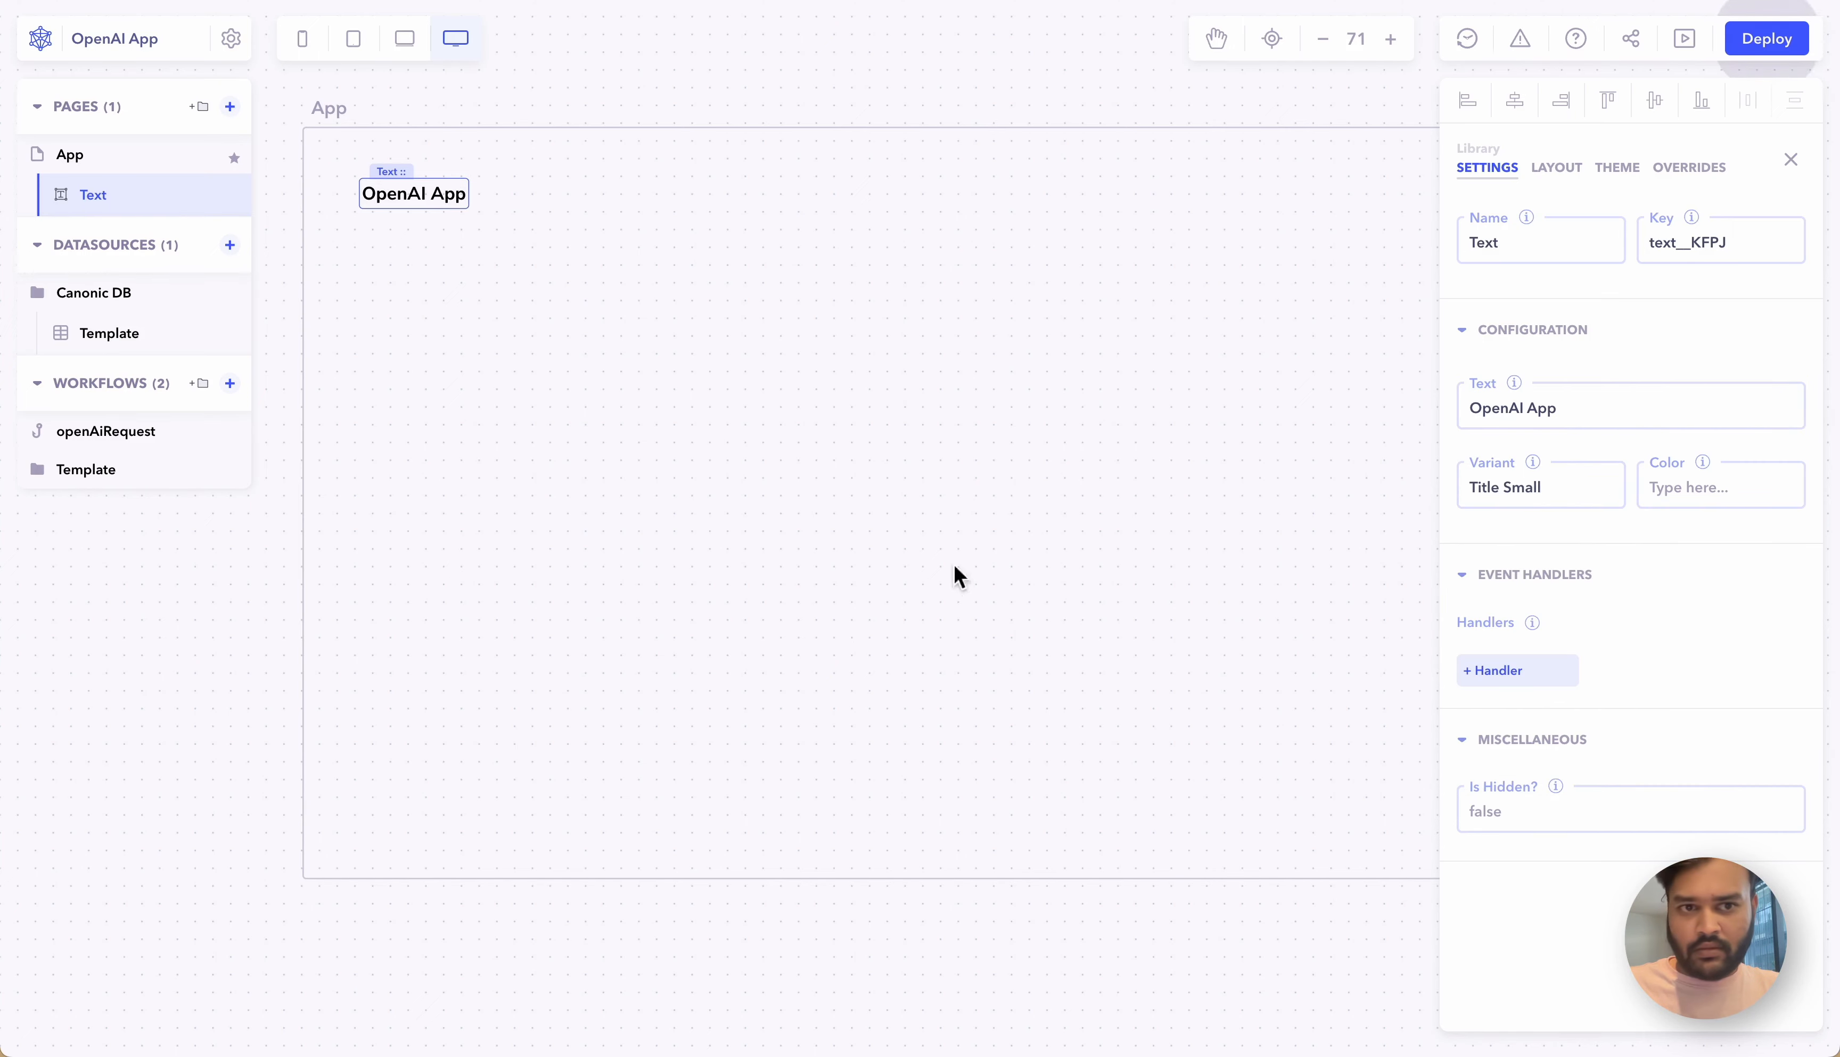
Add a Dropdown input directly below the OpenAI App title on the page.
click(892, 554)
scroll(1510, 566, down, 2)
scroll(1510, 563, up, 3)
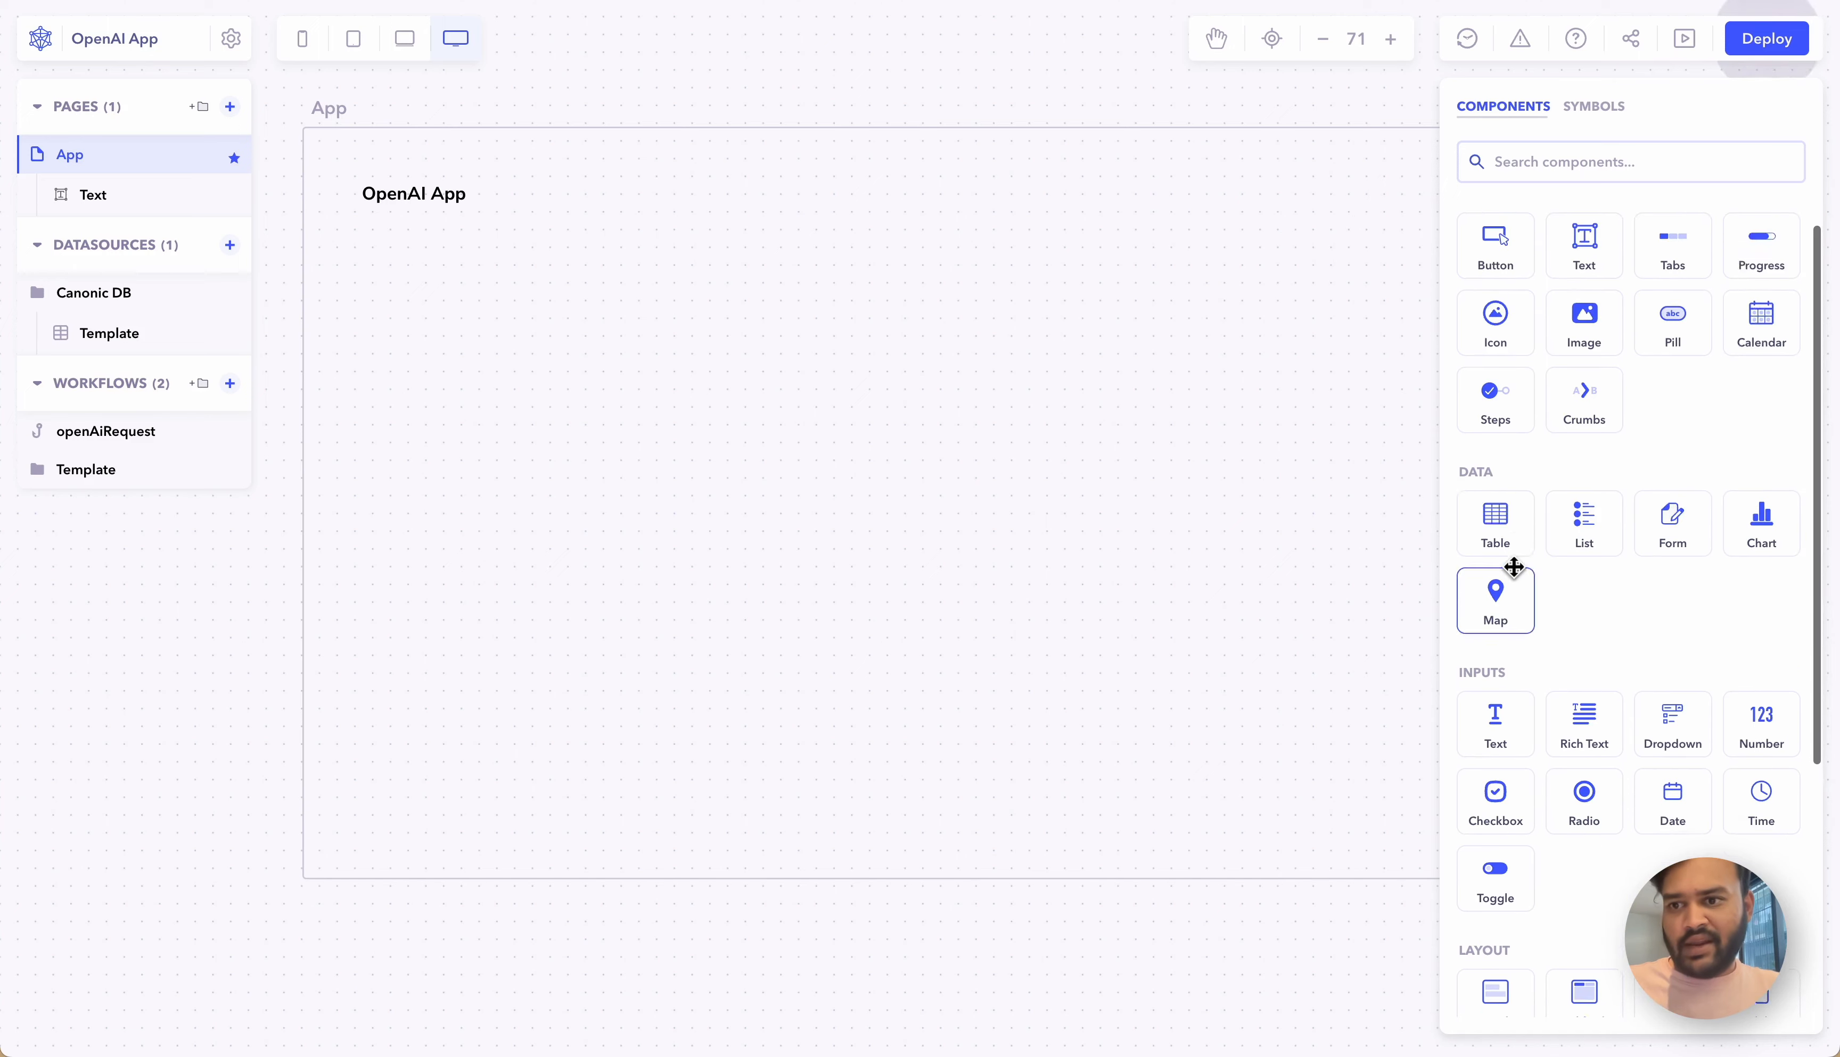
scroll(1658, 680, down, 2)
drag(1678, 657, 383, 244)
click(1037, 564)
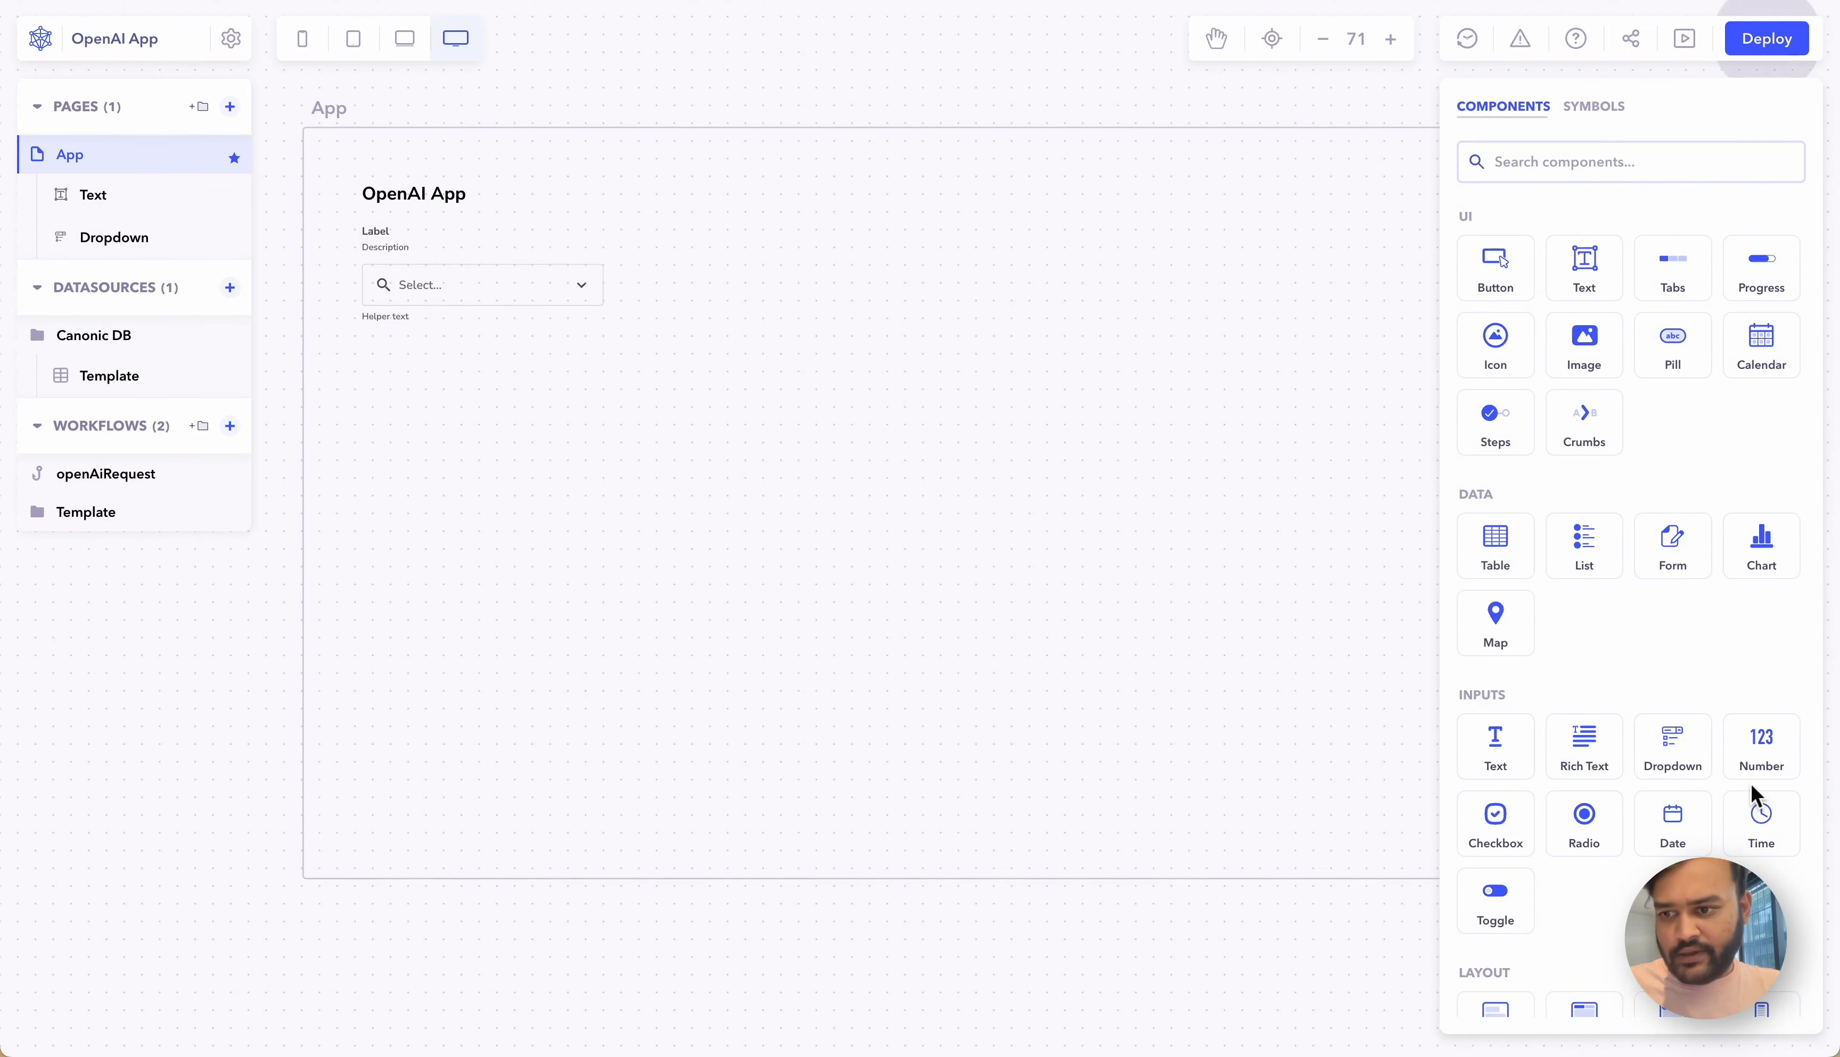
Add a Rich Text input below the Dropdown, aligned with its left edge.
scroll(1754, 793, down, 3)
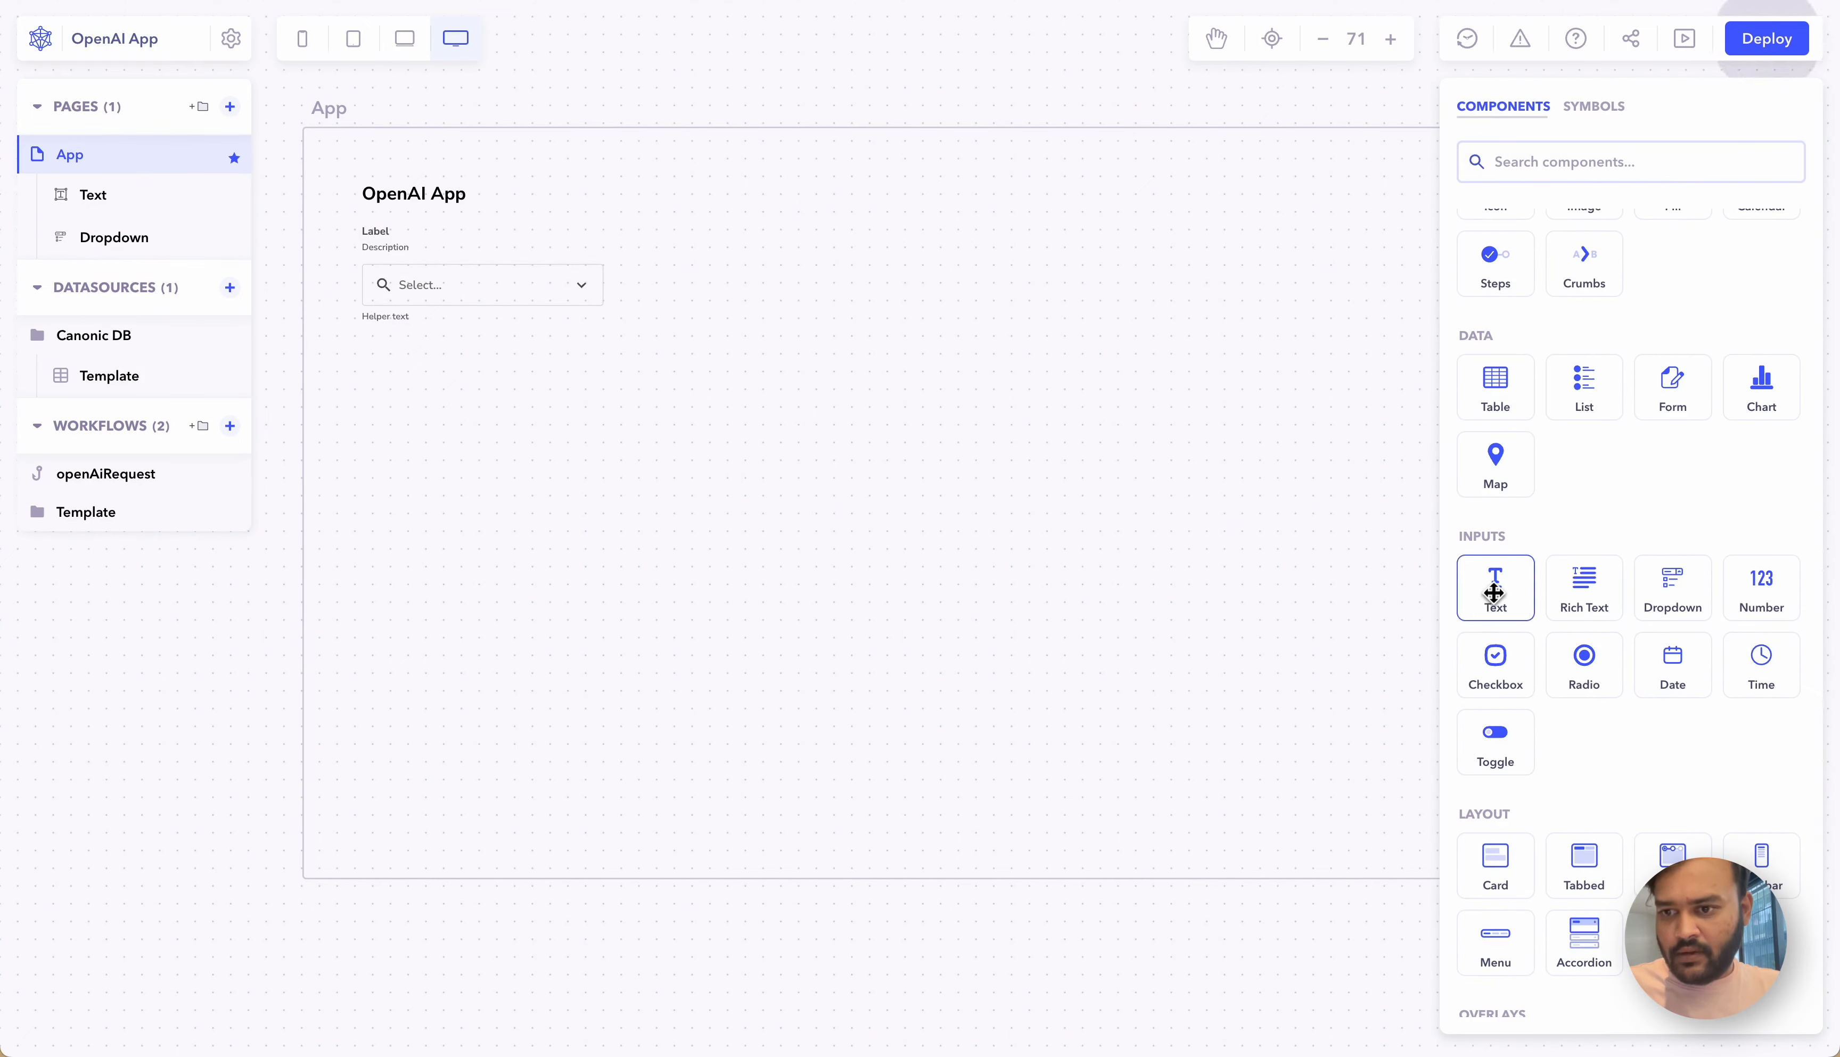
drag(1493, 594, 305, 409)
drag(380, 381, 378, 376)
click(661, 385)
Stack the title, Dropdown and Rich Text input into nested groups and widen the vertical gaps between them.
click(394, 238)
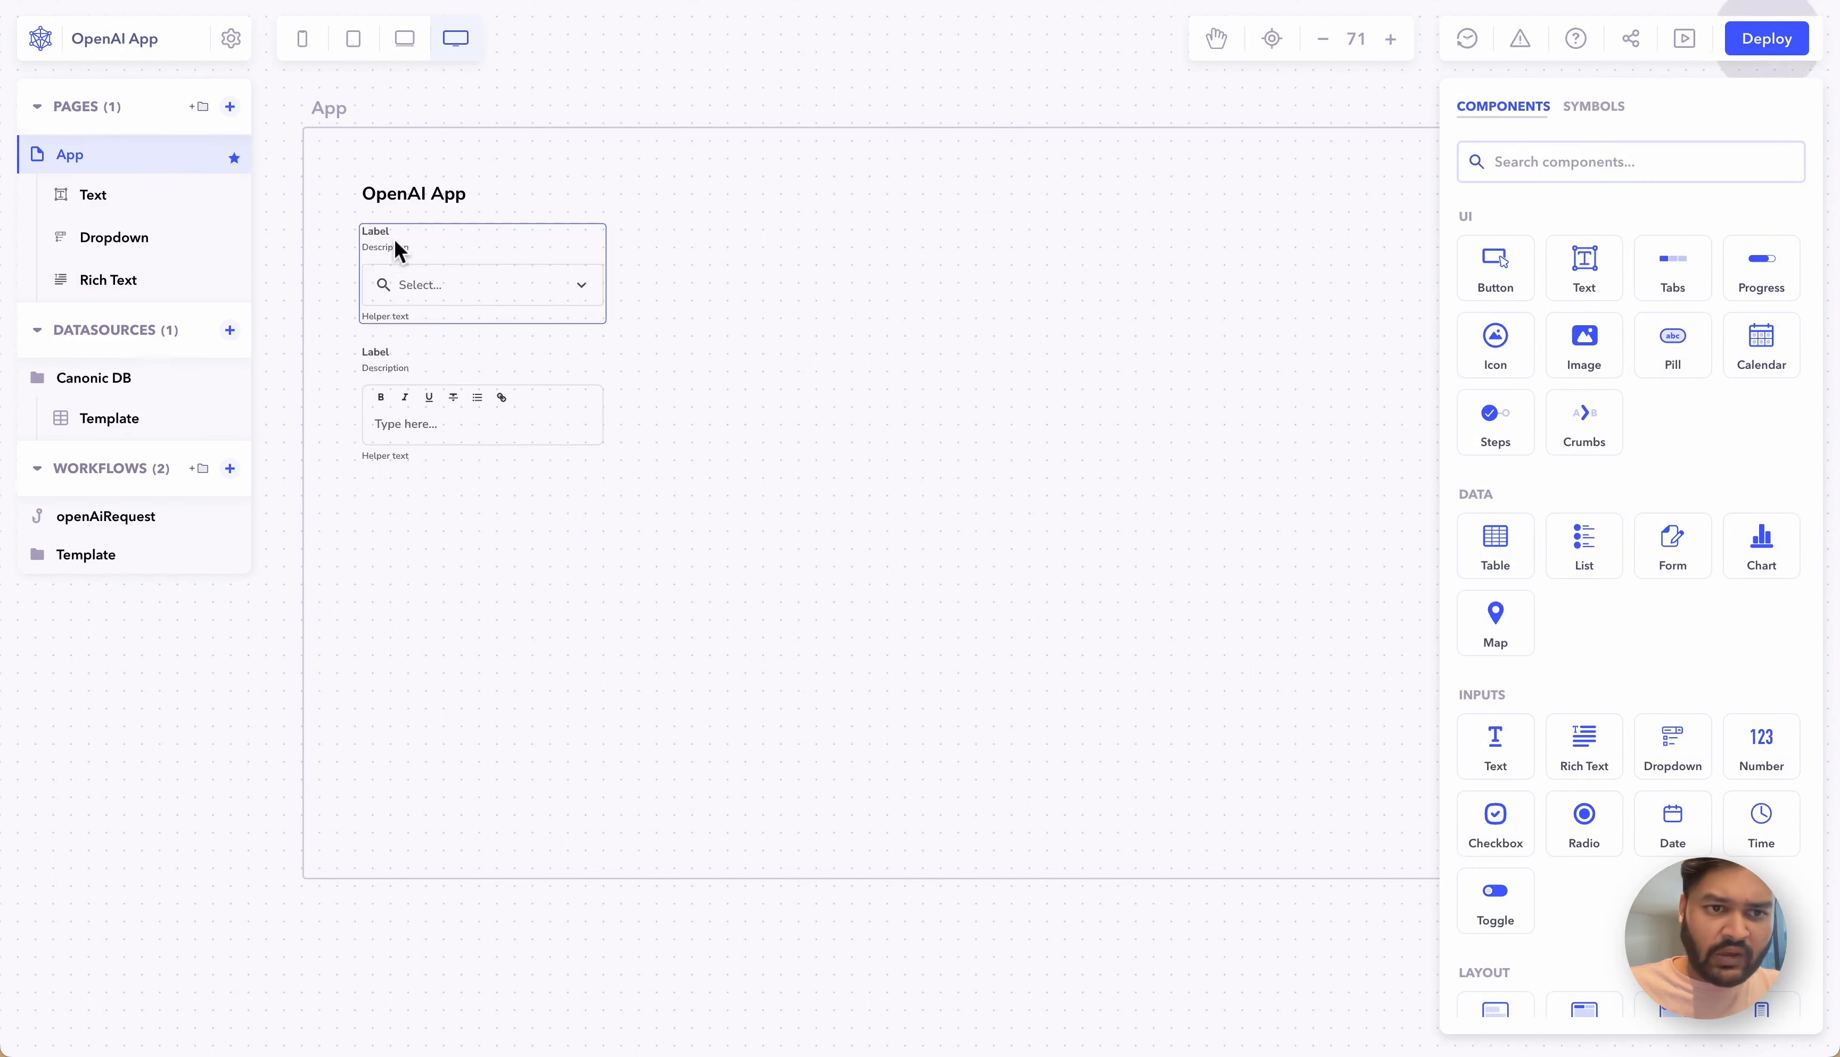
drag(394, 238, 391, 210)
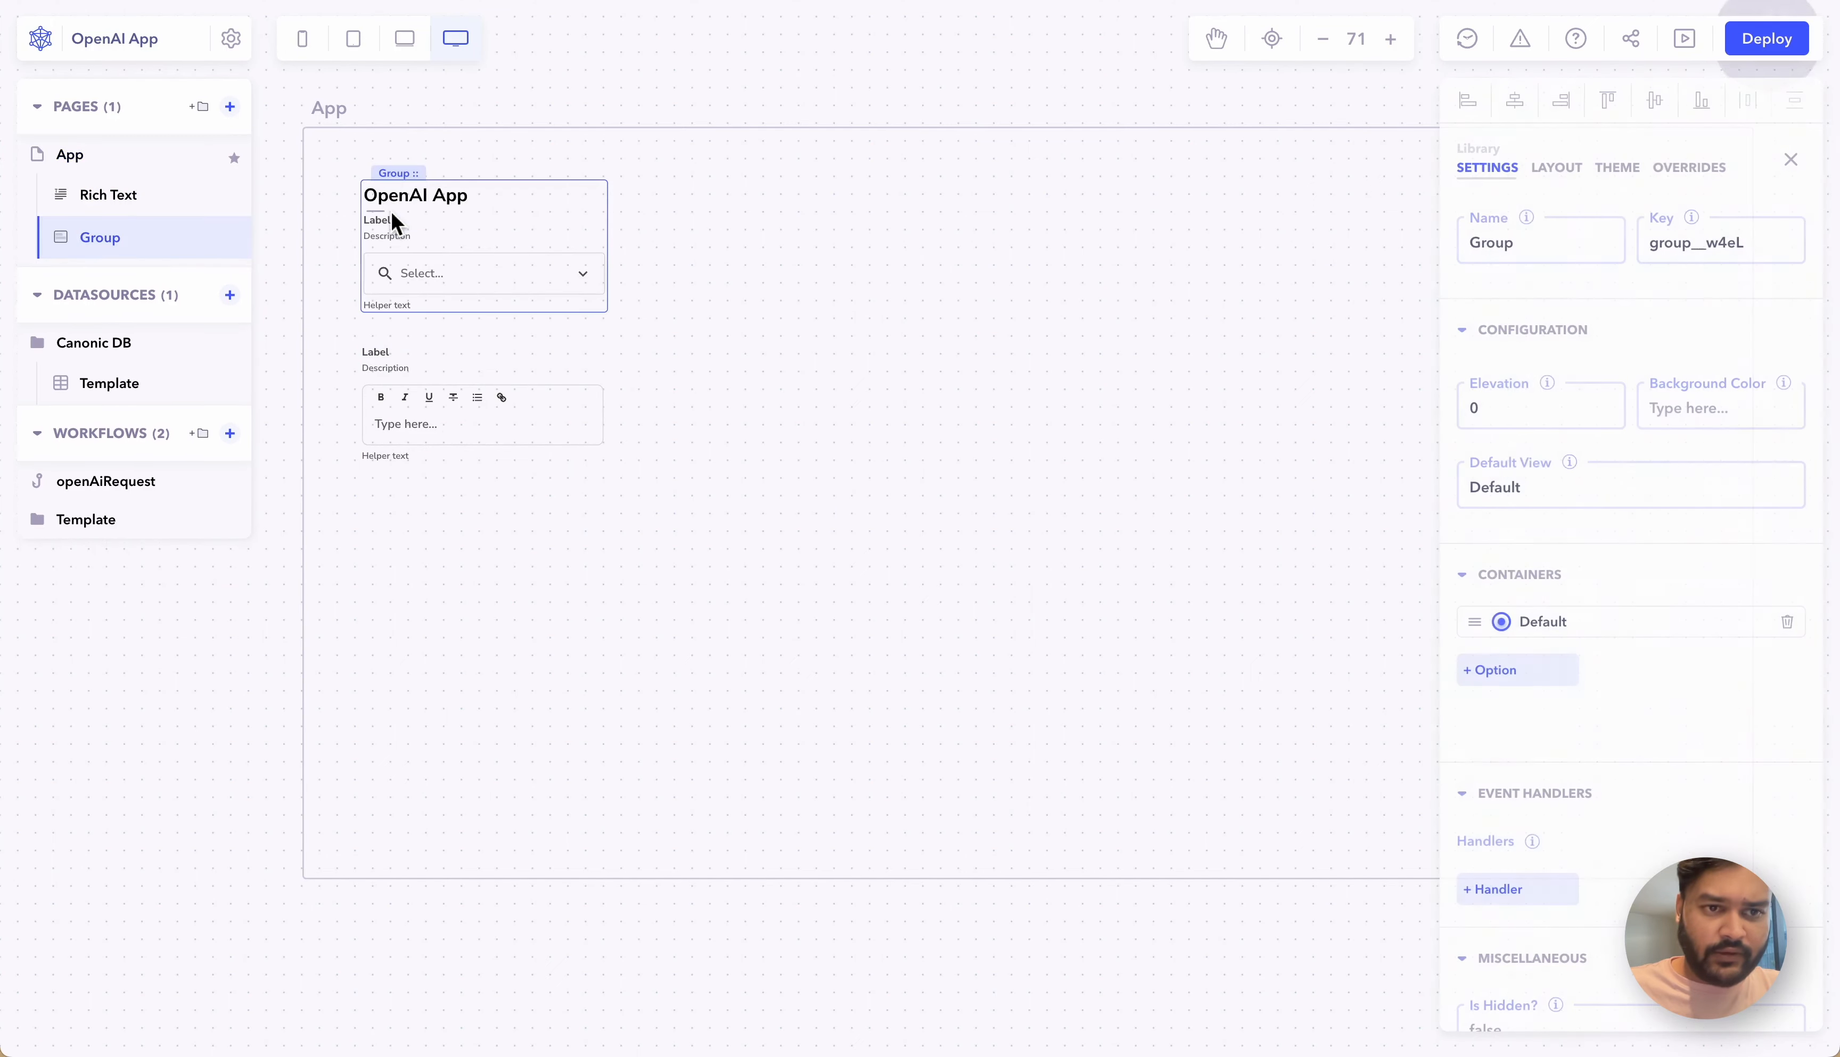
drag(377, 355, 396, 310)
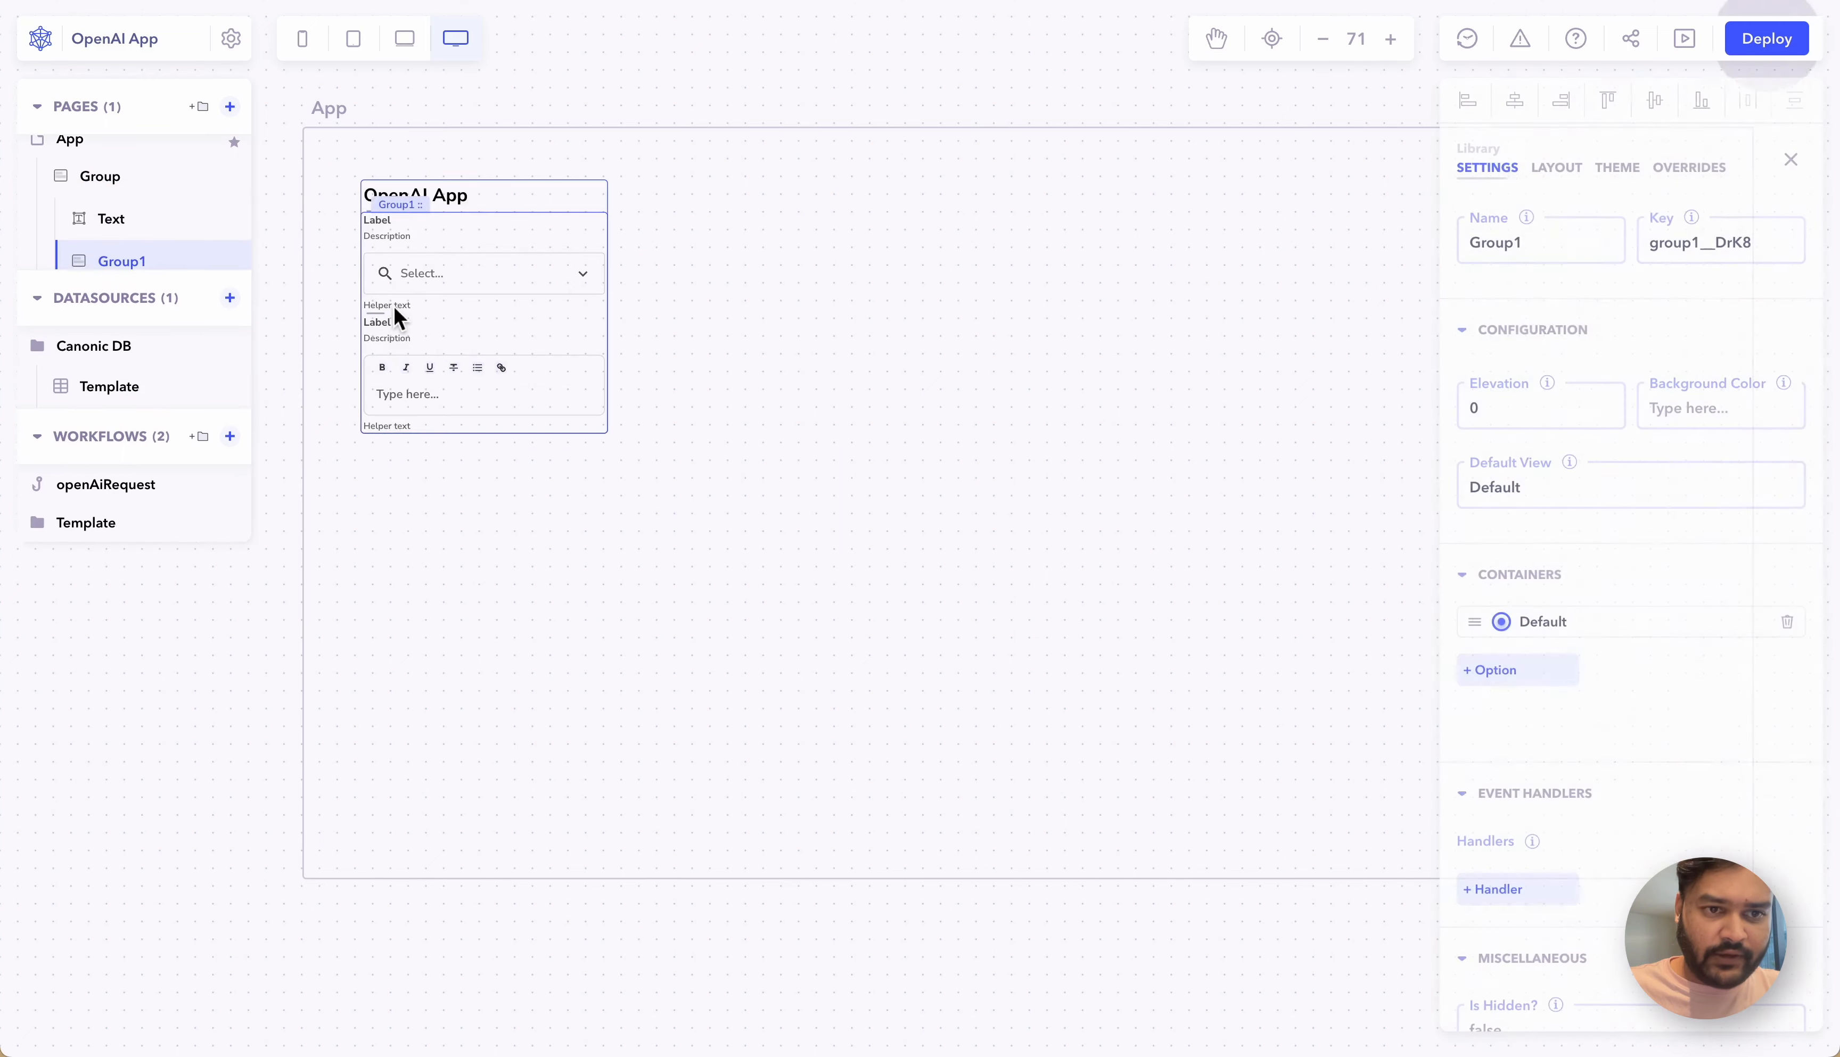
click(707, 365)
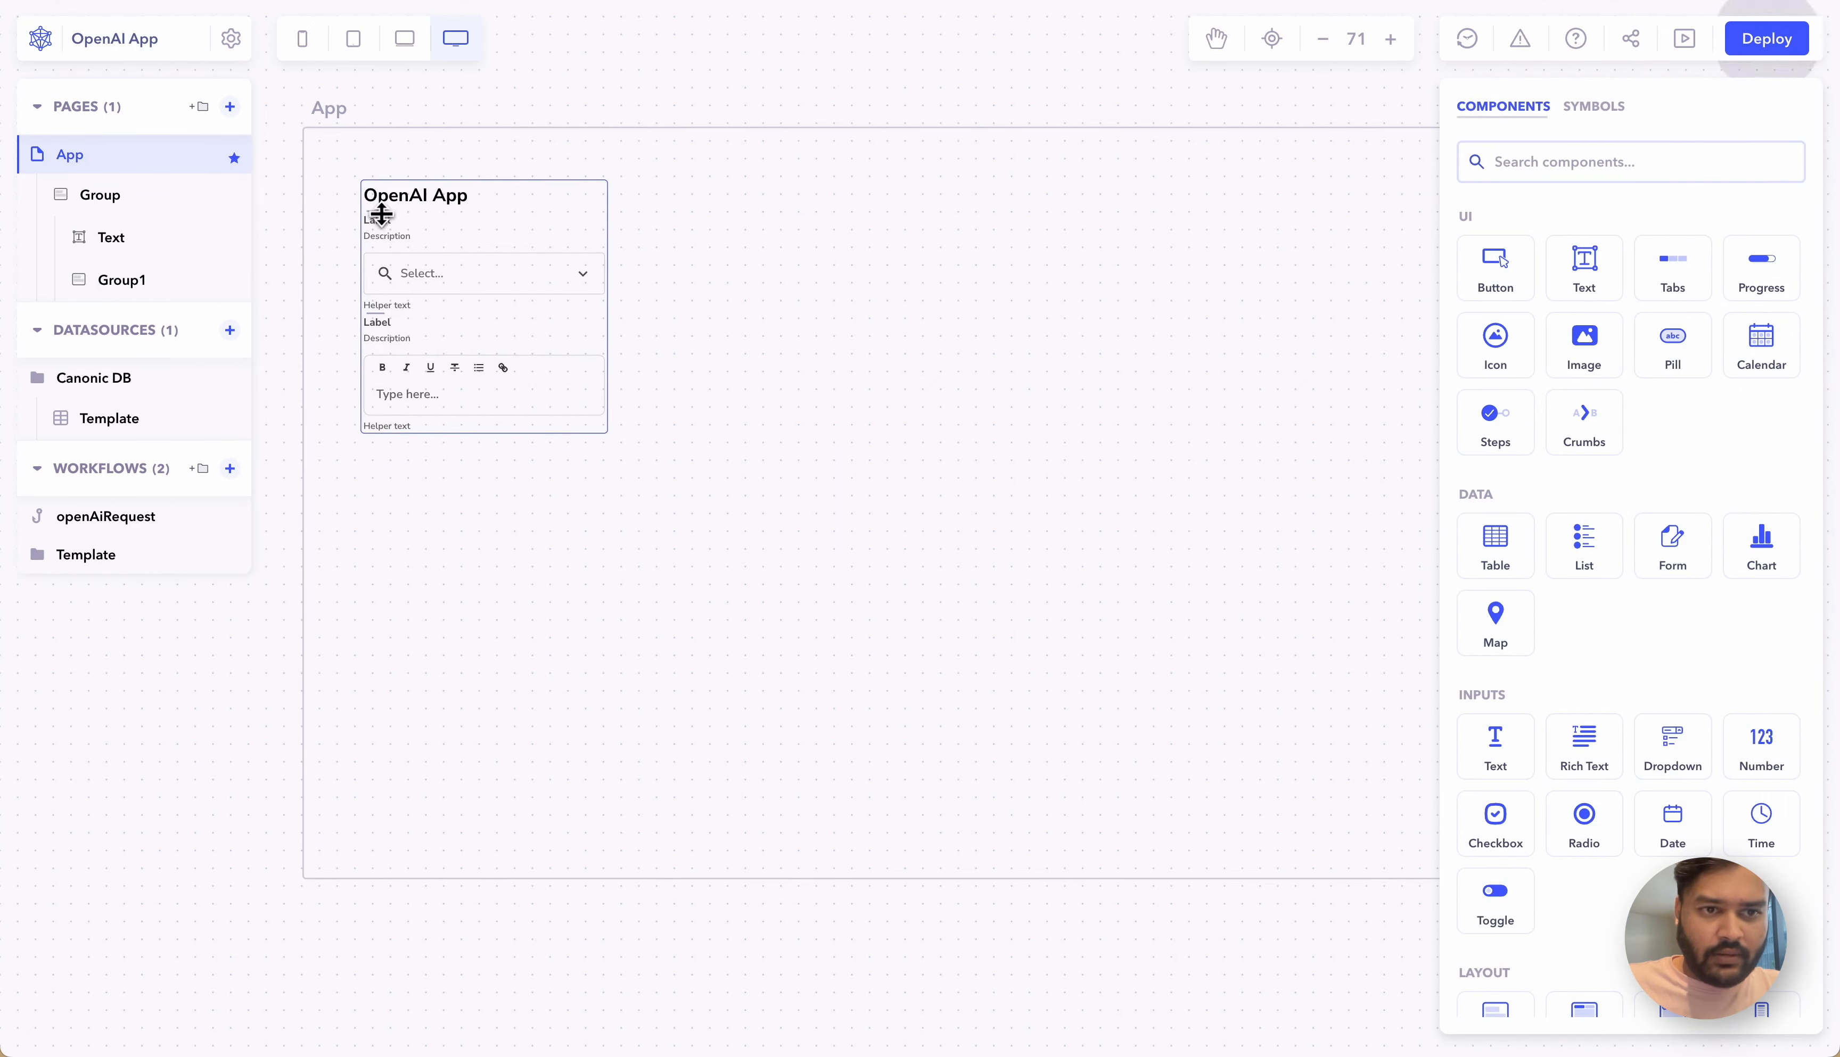
drag(382, 214, 379, 377)
Add a Button below the Rich Text input inside the inner group.
scroll(1612, 627, down, 1)
scroll(1612, 627, up, 1)
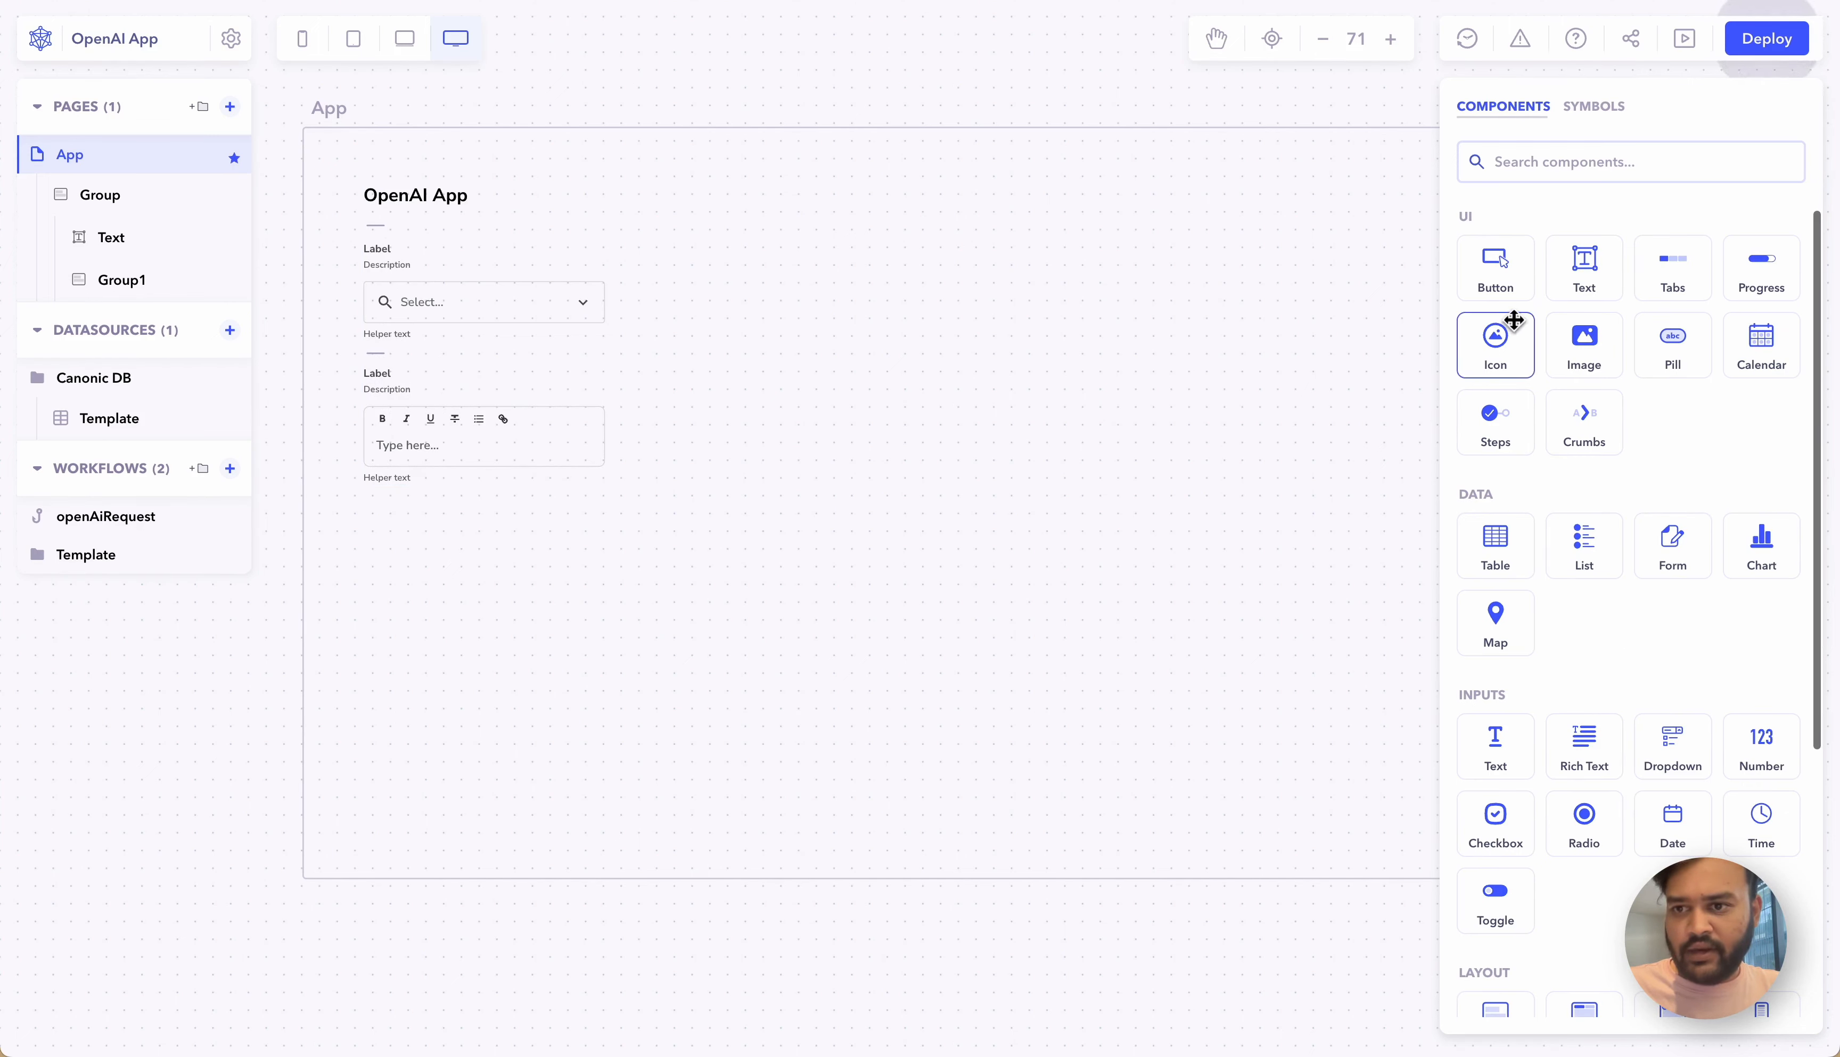
drag(1497, 332, 384, 511)
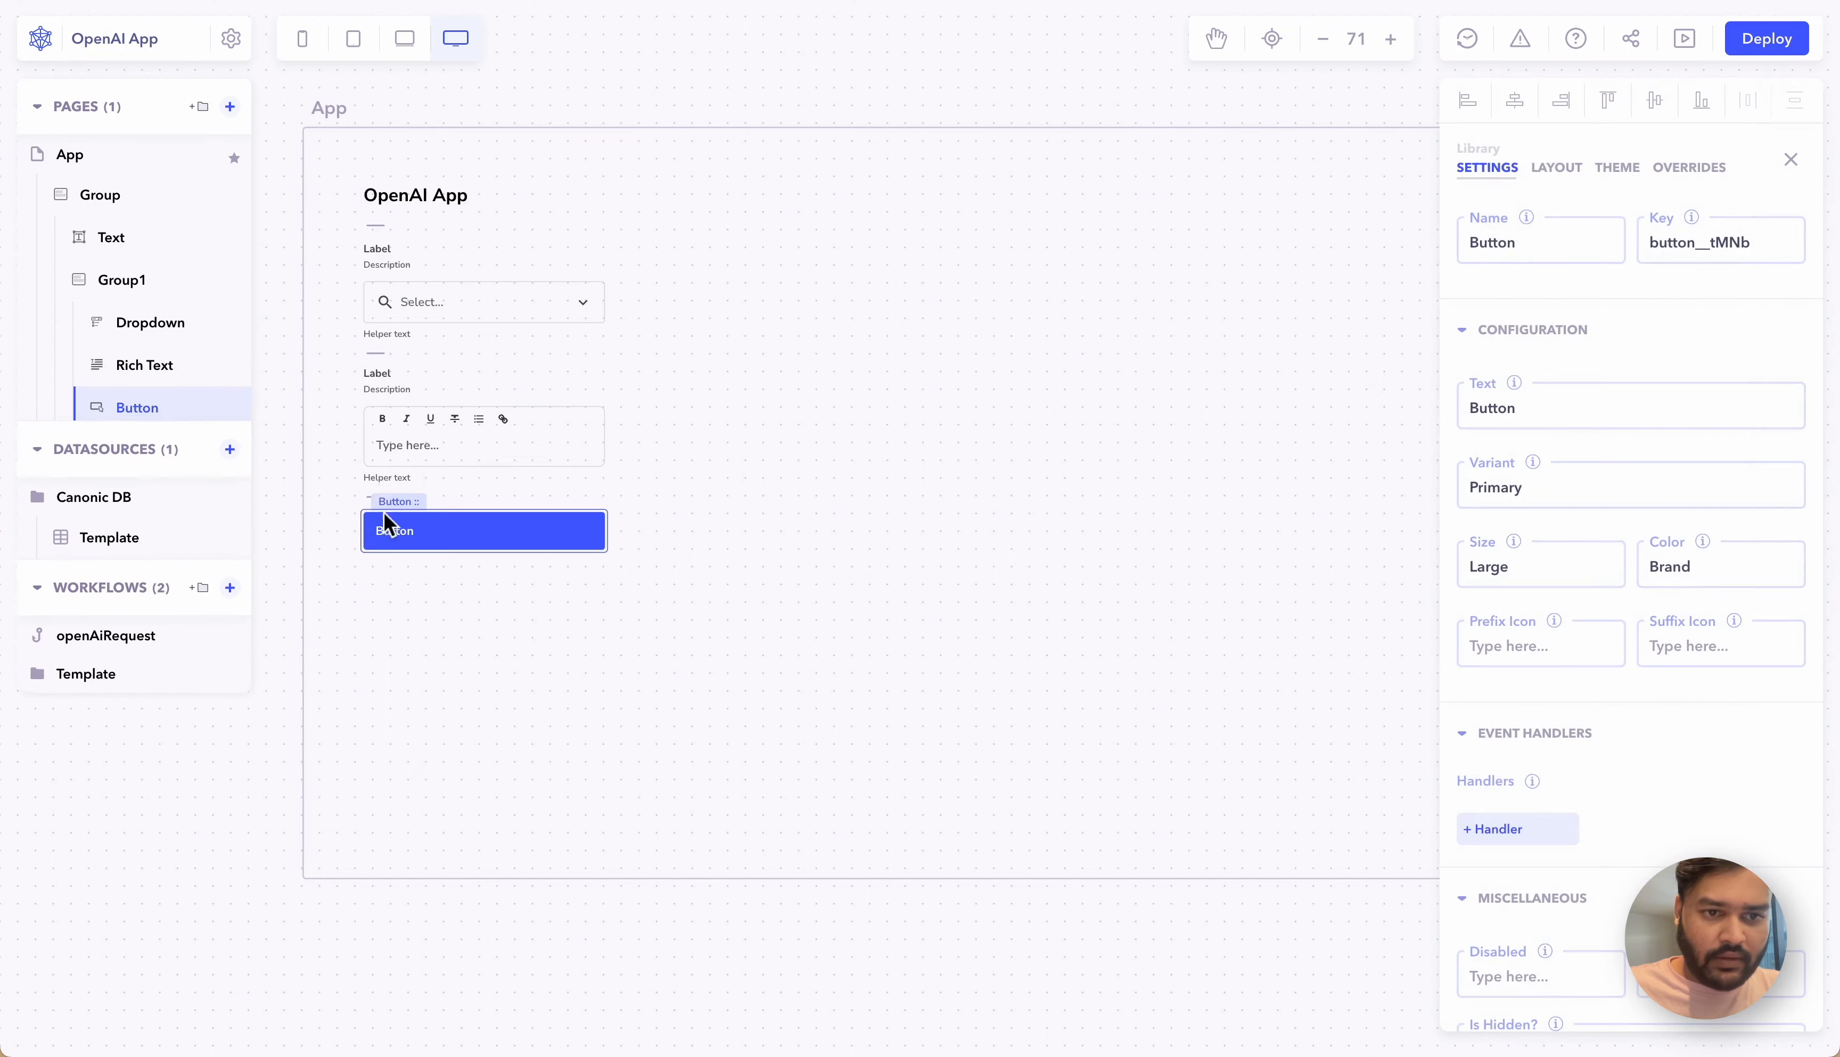
click(592, 689)
Change the text of the Button below the Rich Text input to Submit.
click(539, 540)
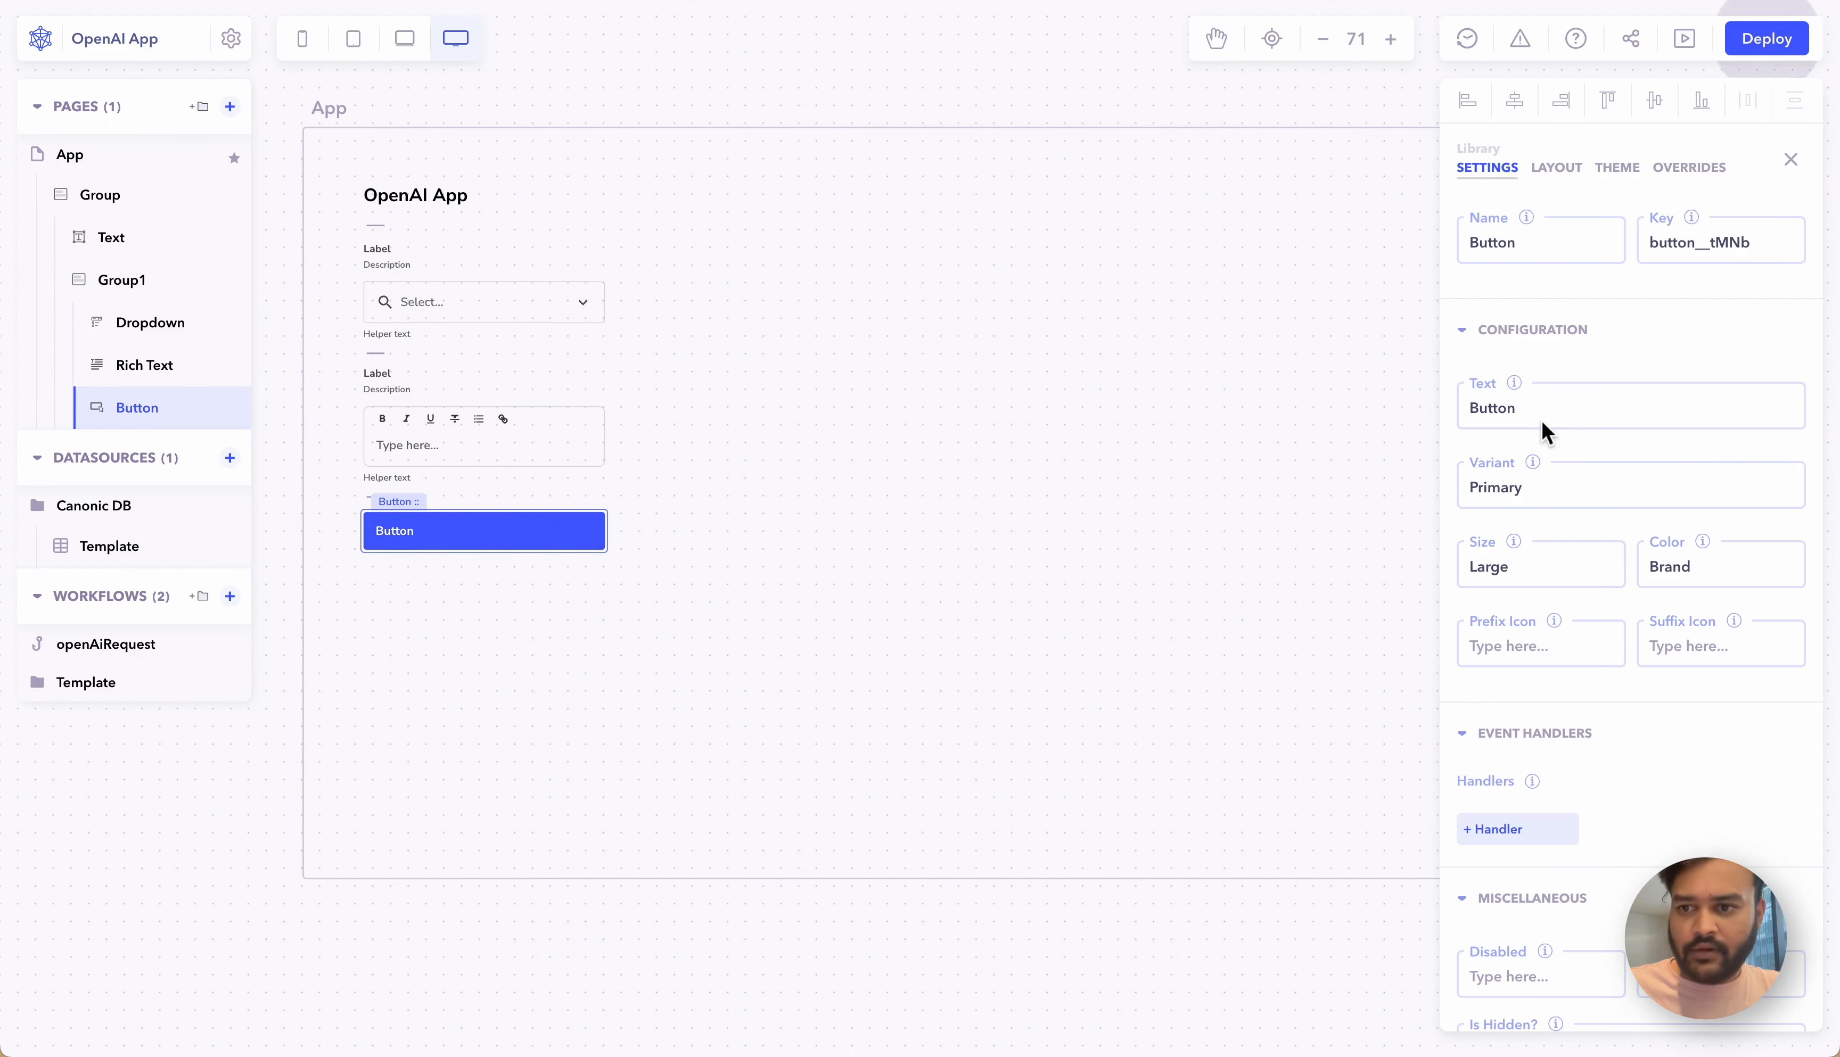
click(1541, 420)
key(ctrl+a)
text(Sub)
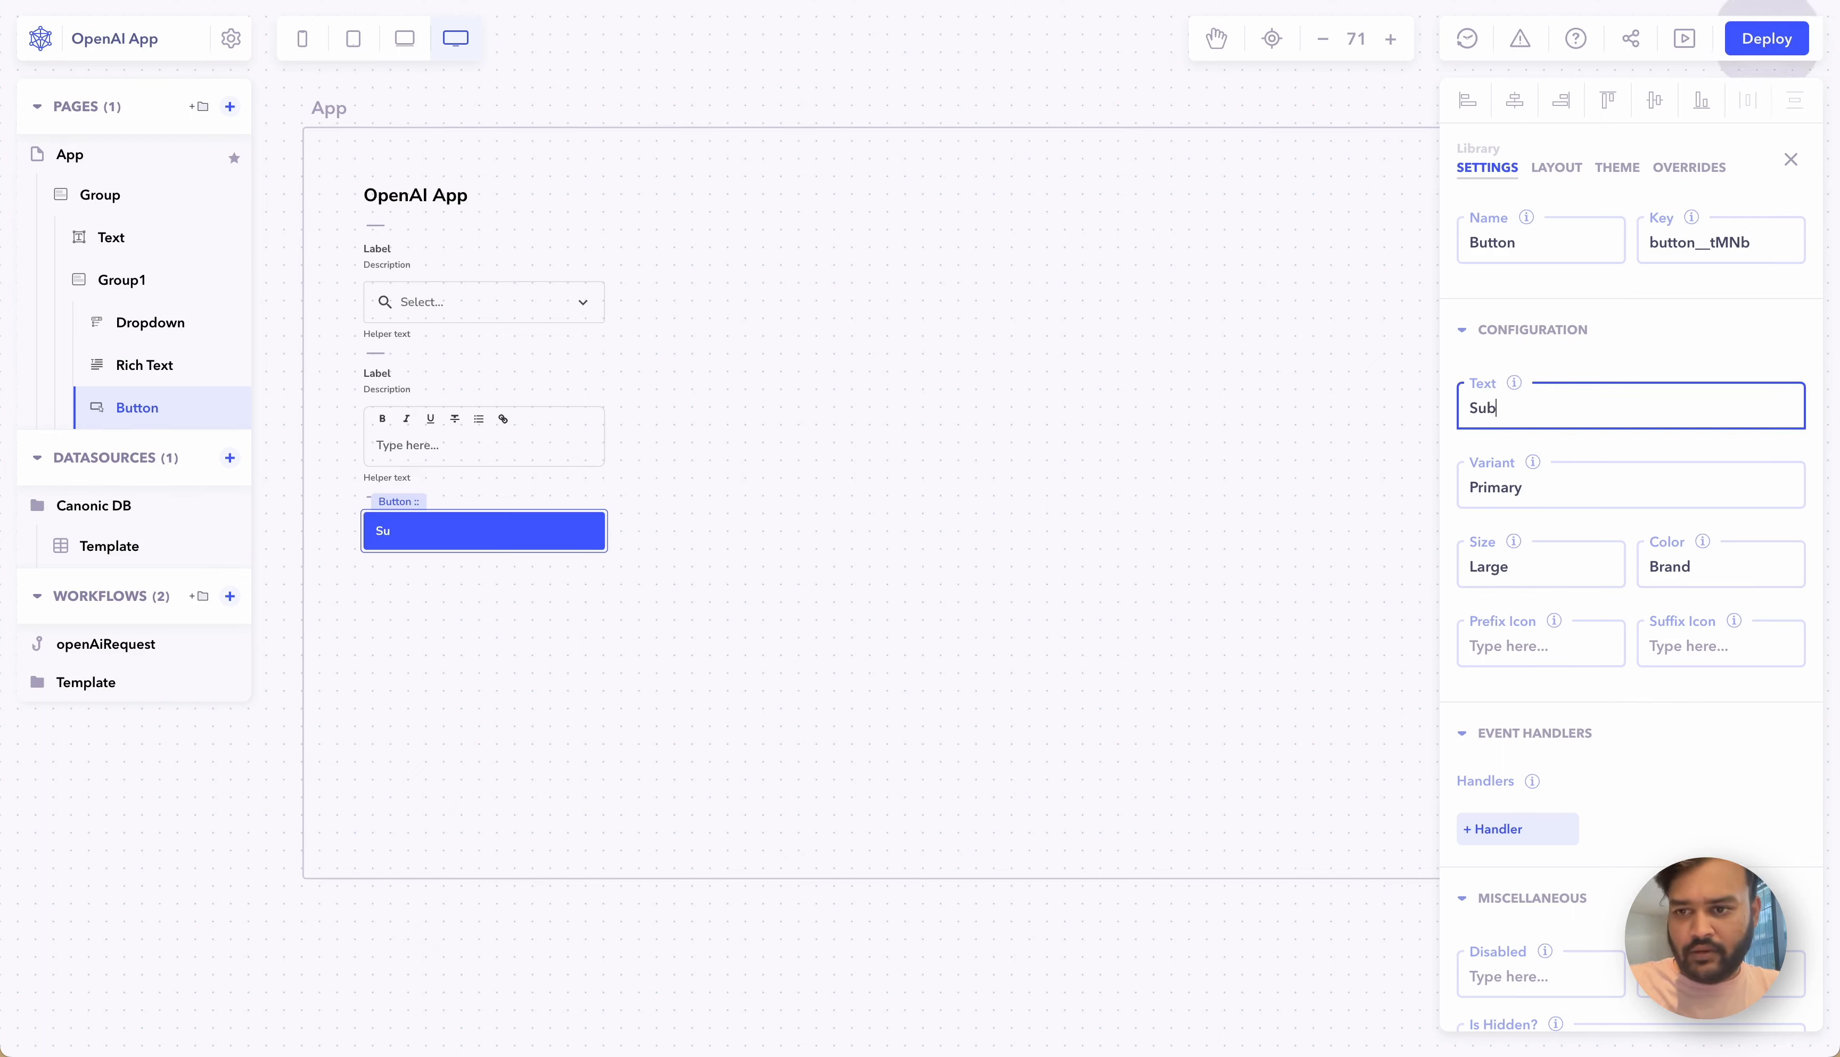
text(mit)
Set the label of the Dropdown to Pick Template.
click(474, 267)
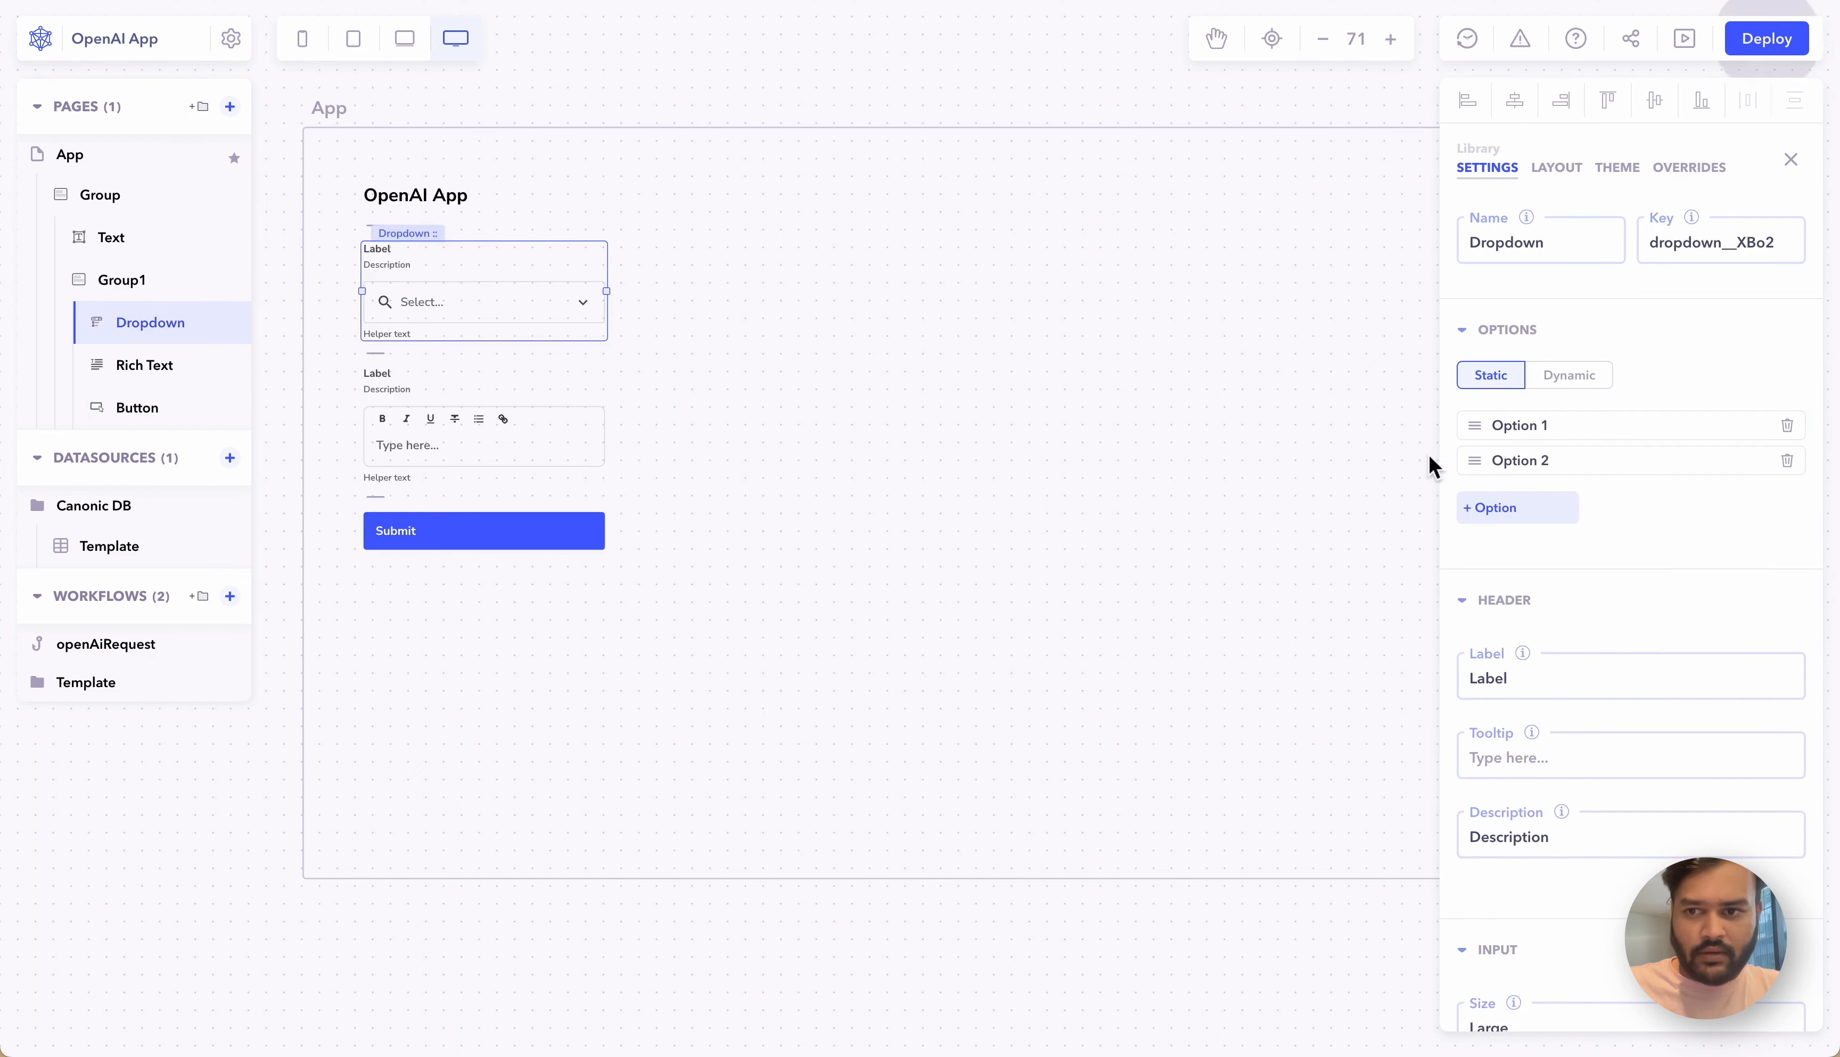
click(1559, 682)
key(ctrl+a)
text(Pi)
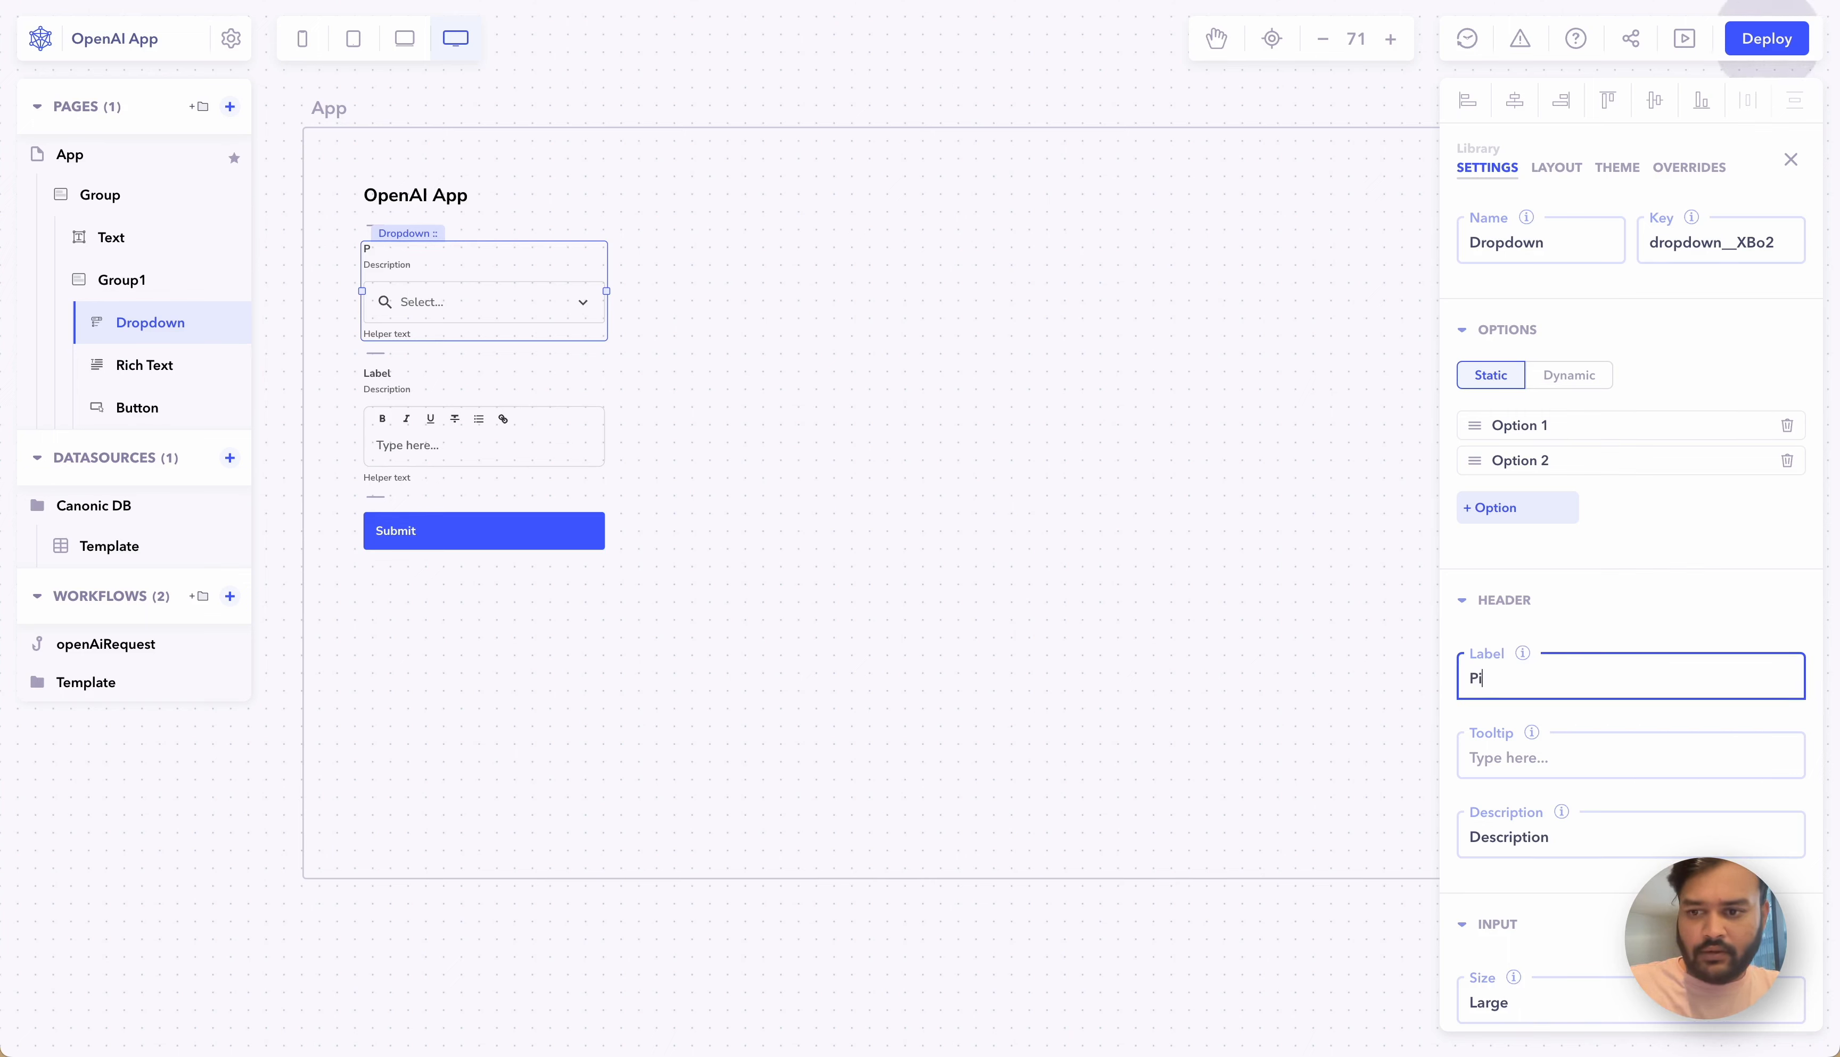
text(ck Template)
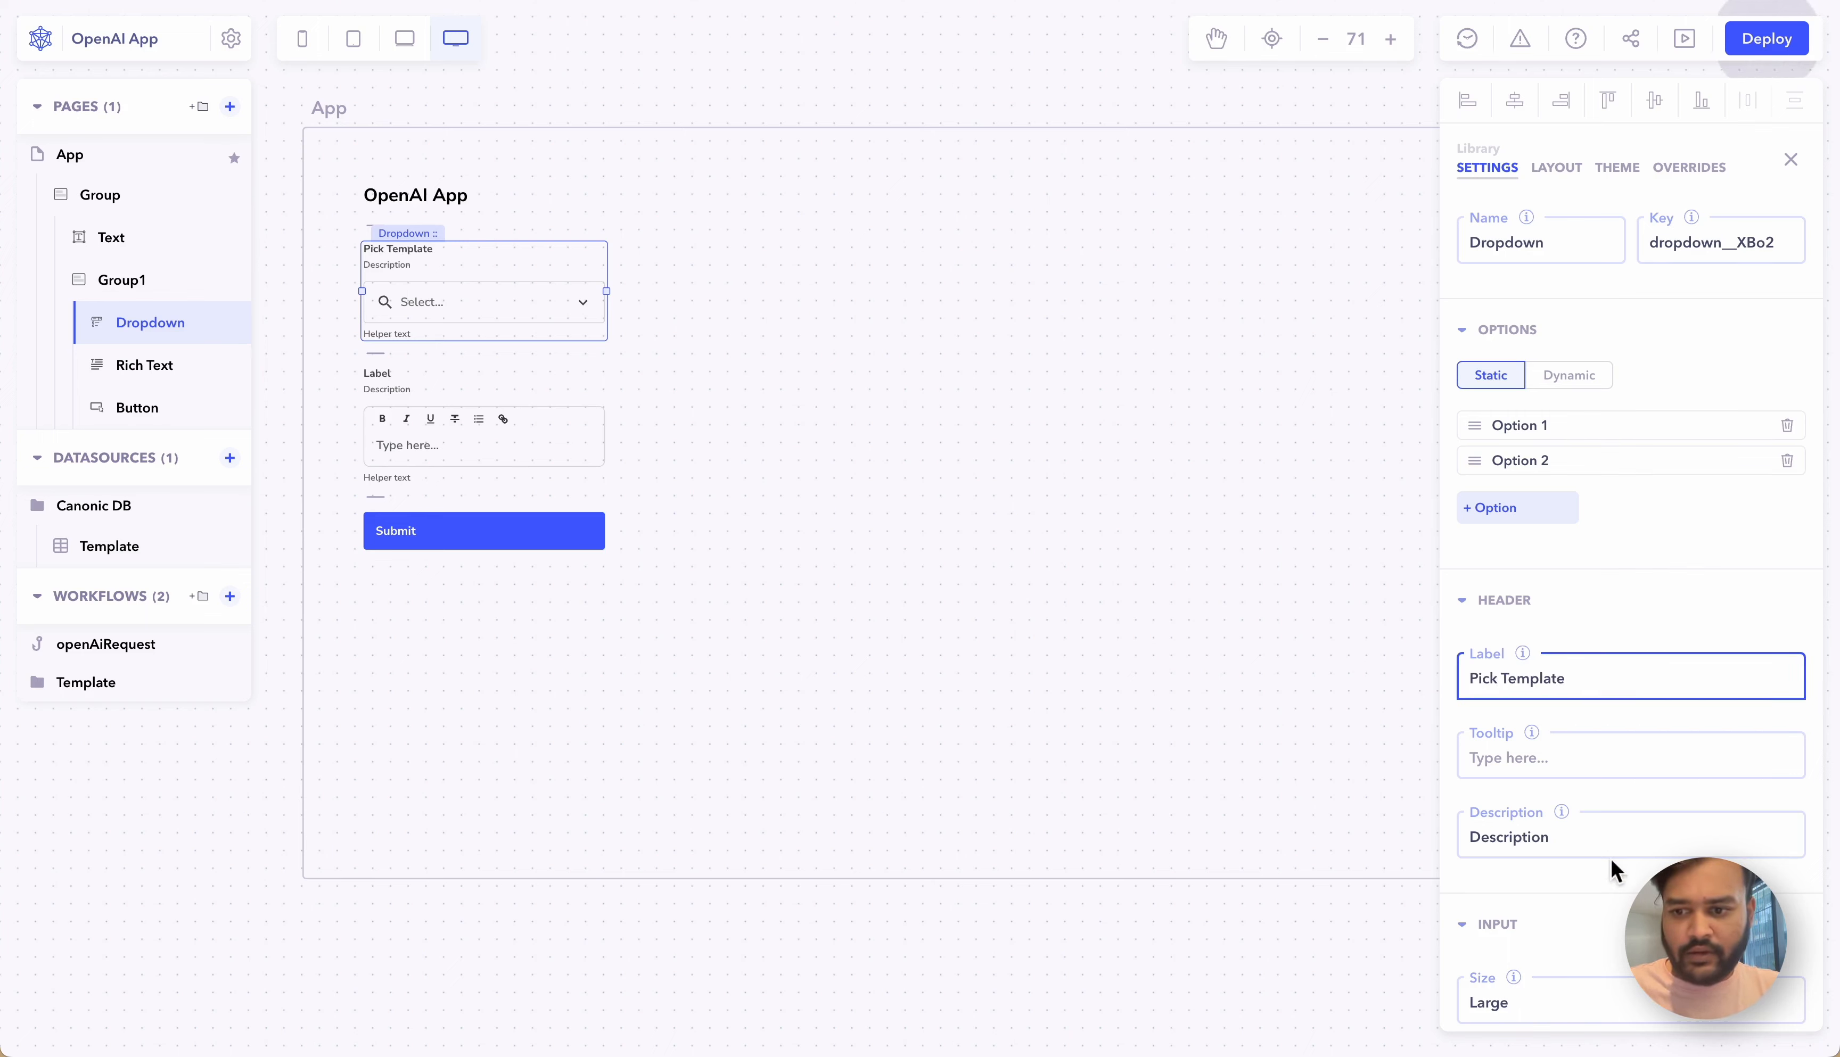
Set the description of the Dropdown to "Pick a prompt template".
scroll(1614, 869, down, 1)
scroll(1614, 869, up, 1)
click(1598, 839)
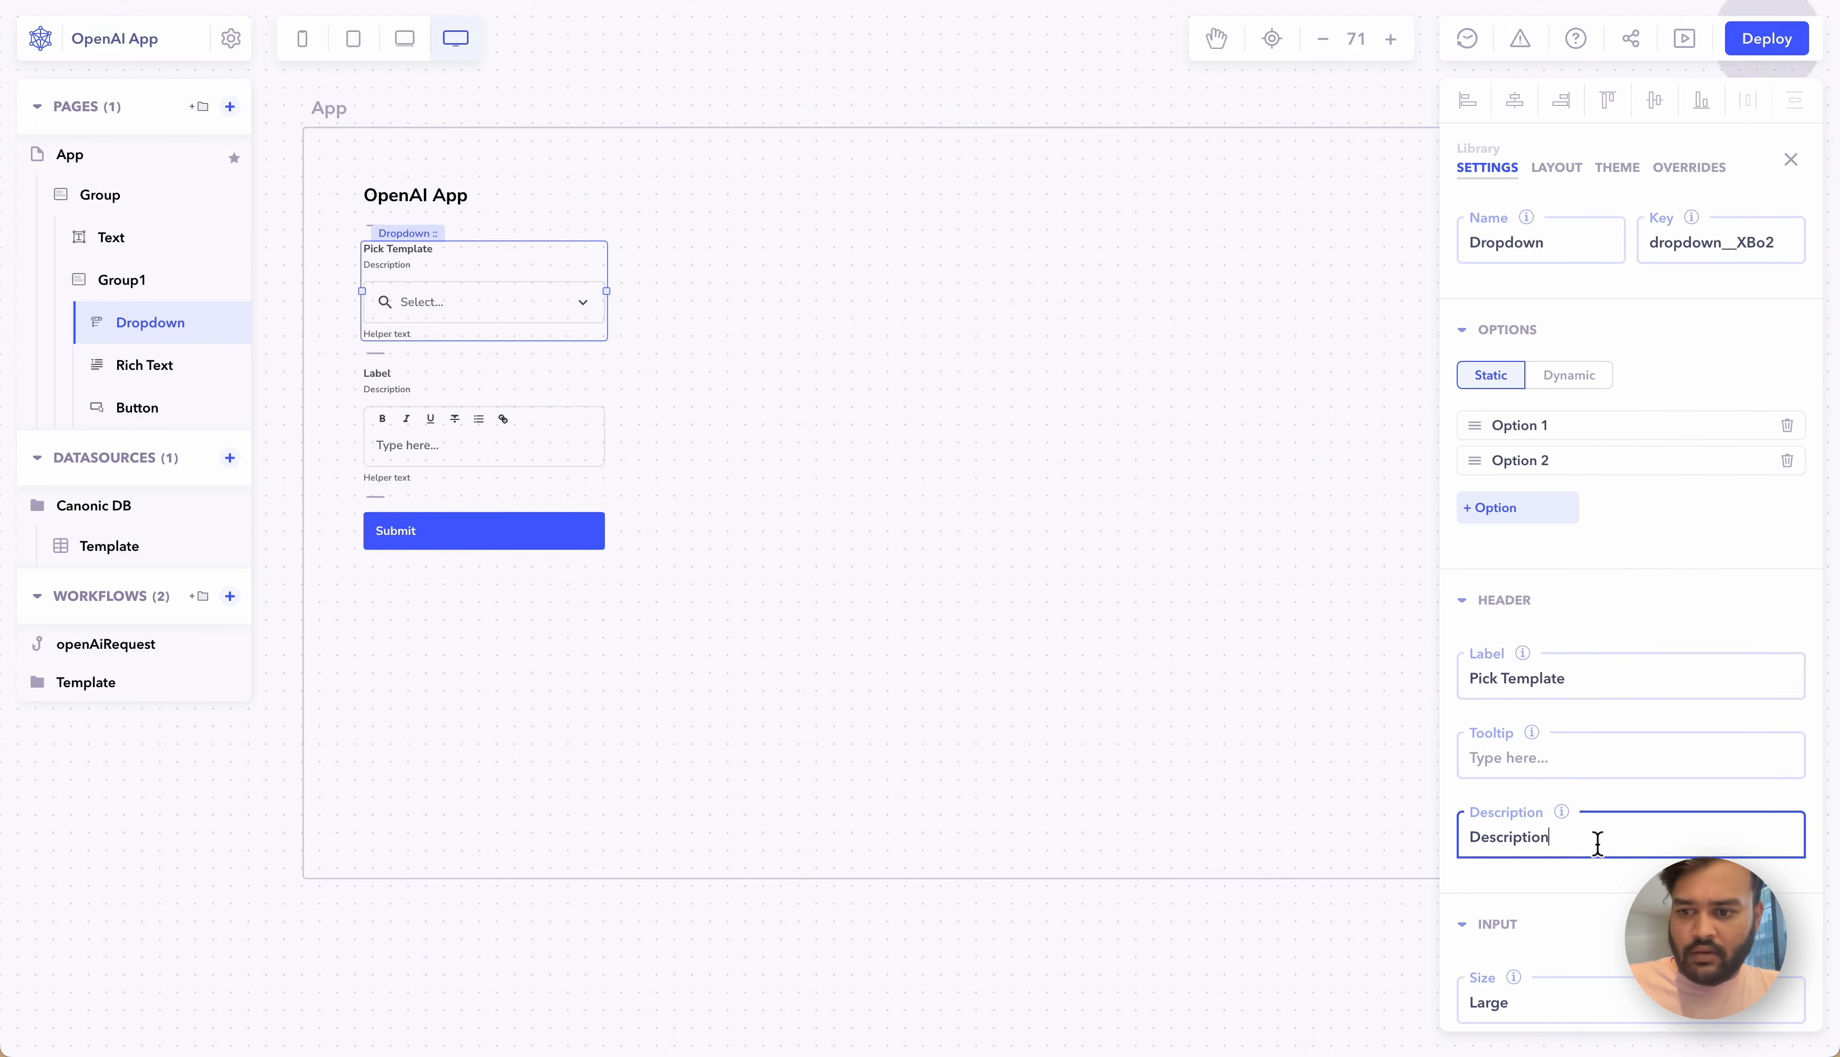
key(ctrl+a)
text(Pick a prom)
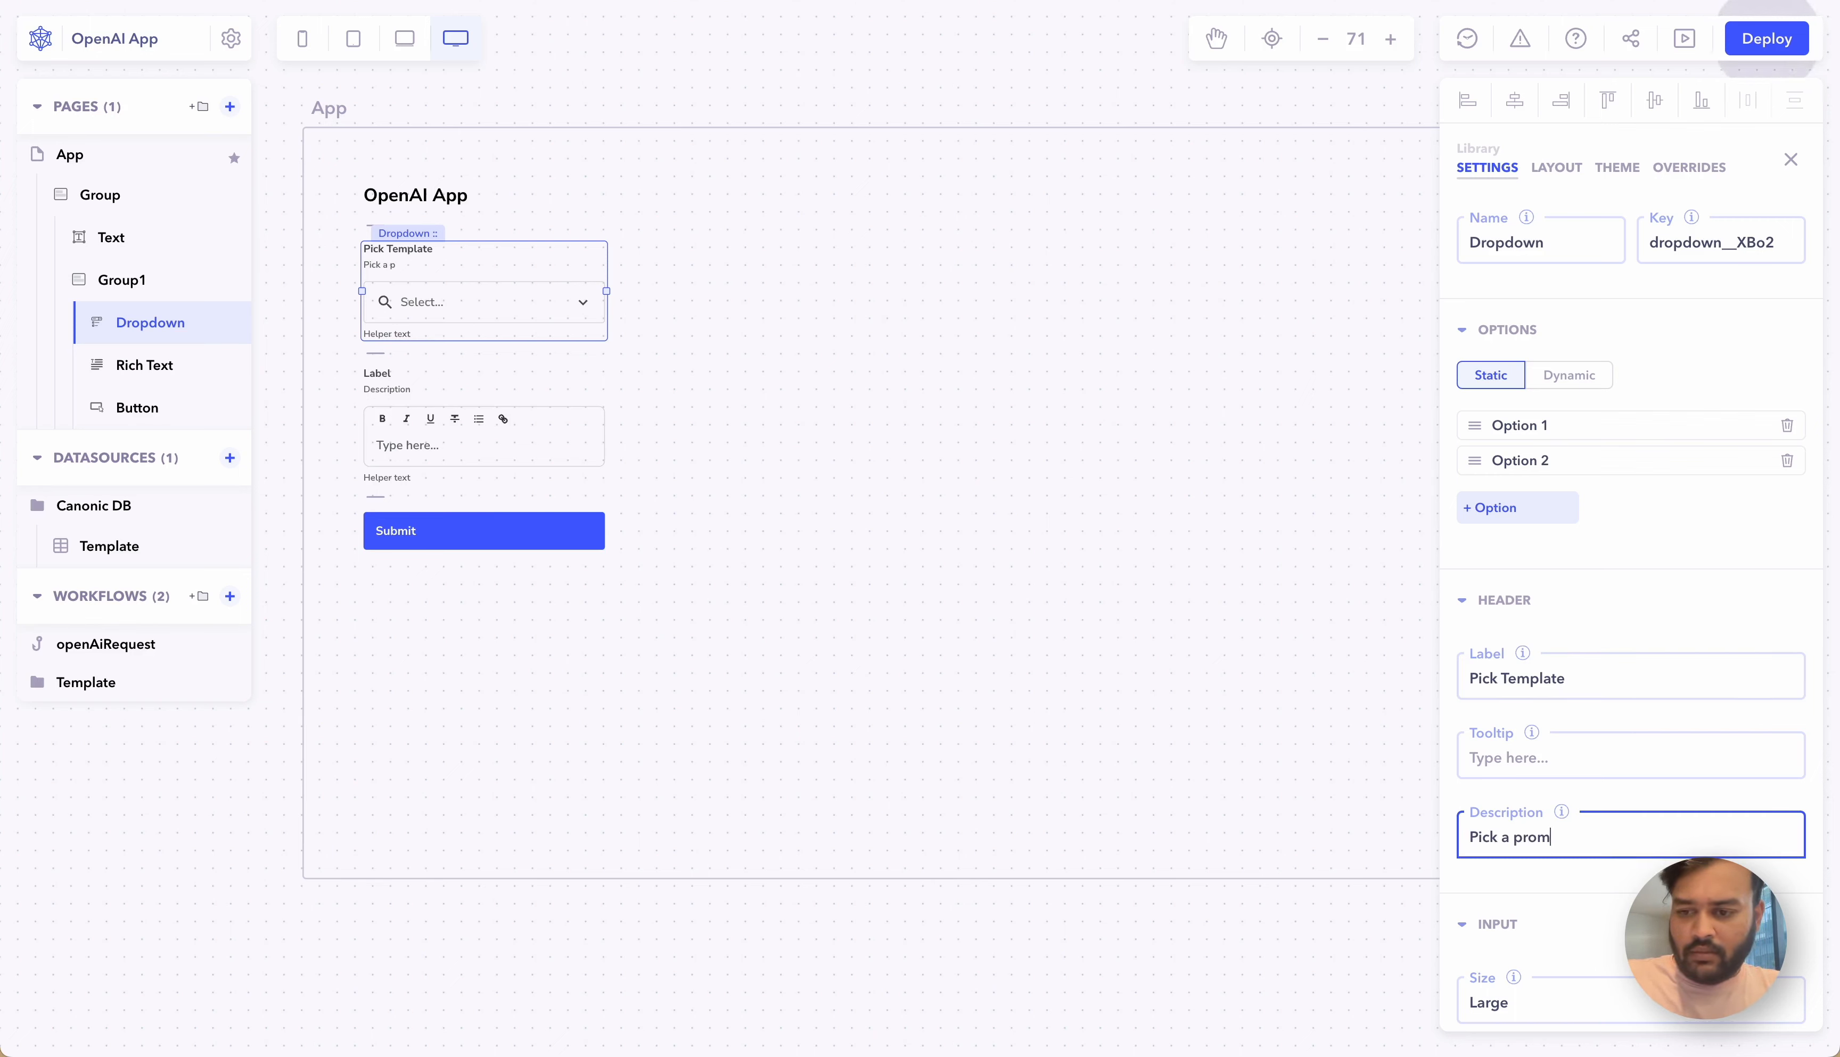
text(pt template)
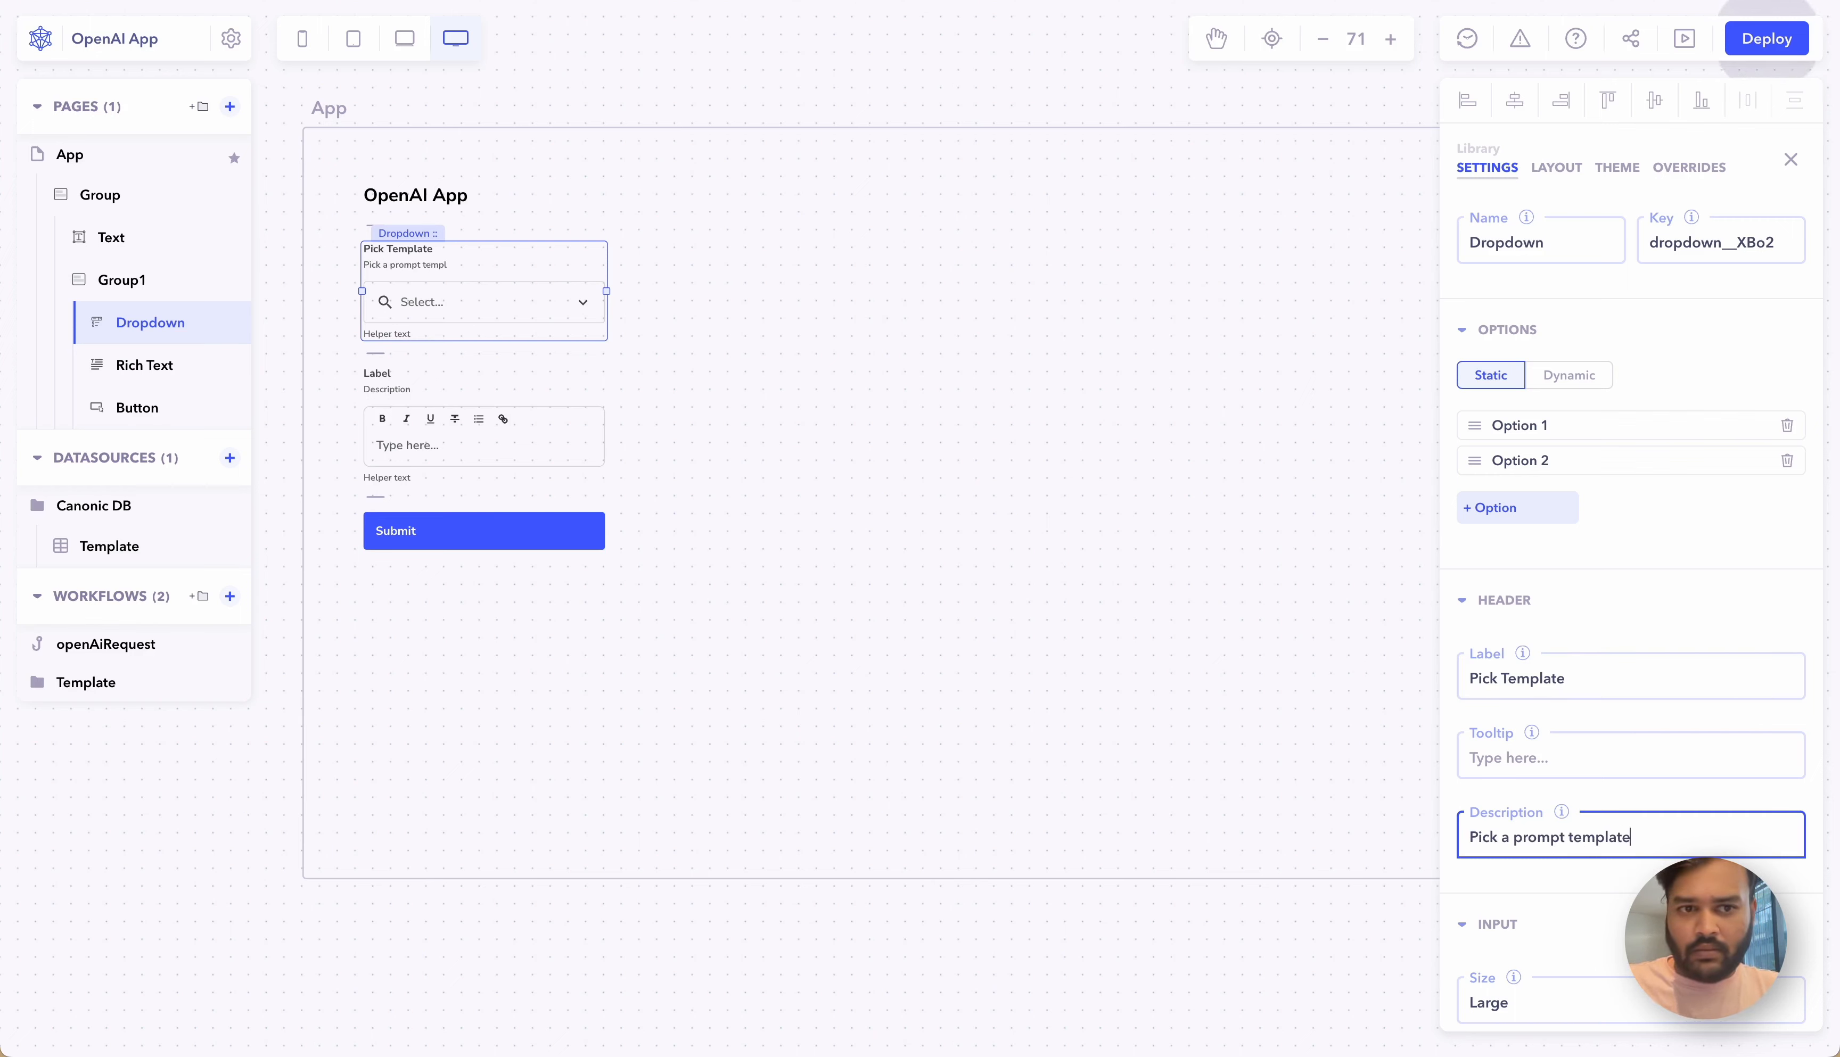
Make the Dropdown's options dynamic, with the Get all Templates workflow, {{endpoints.templates}}, as datasource.
click(1583, 398)
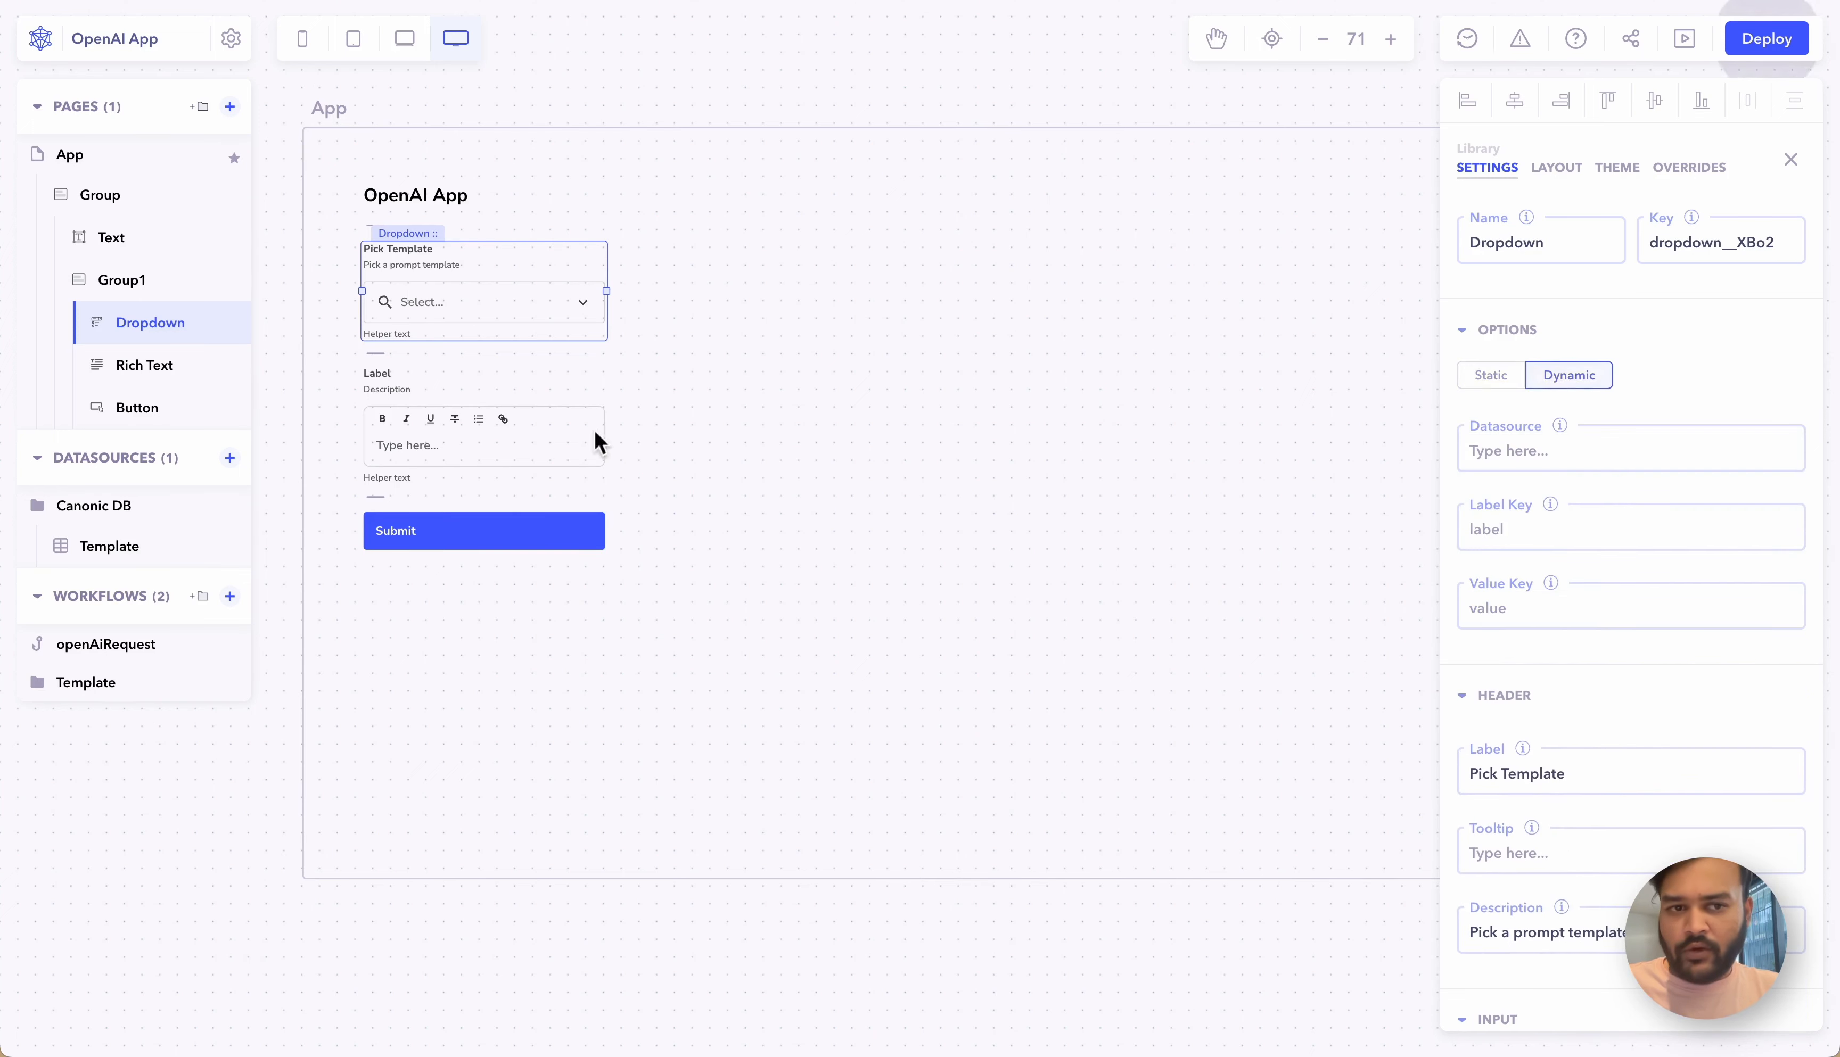
click(1608, 458)
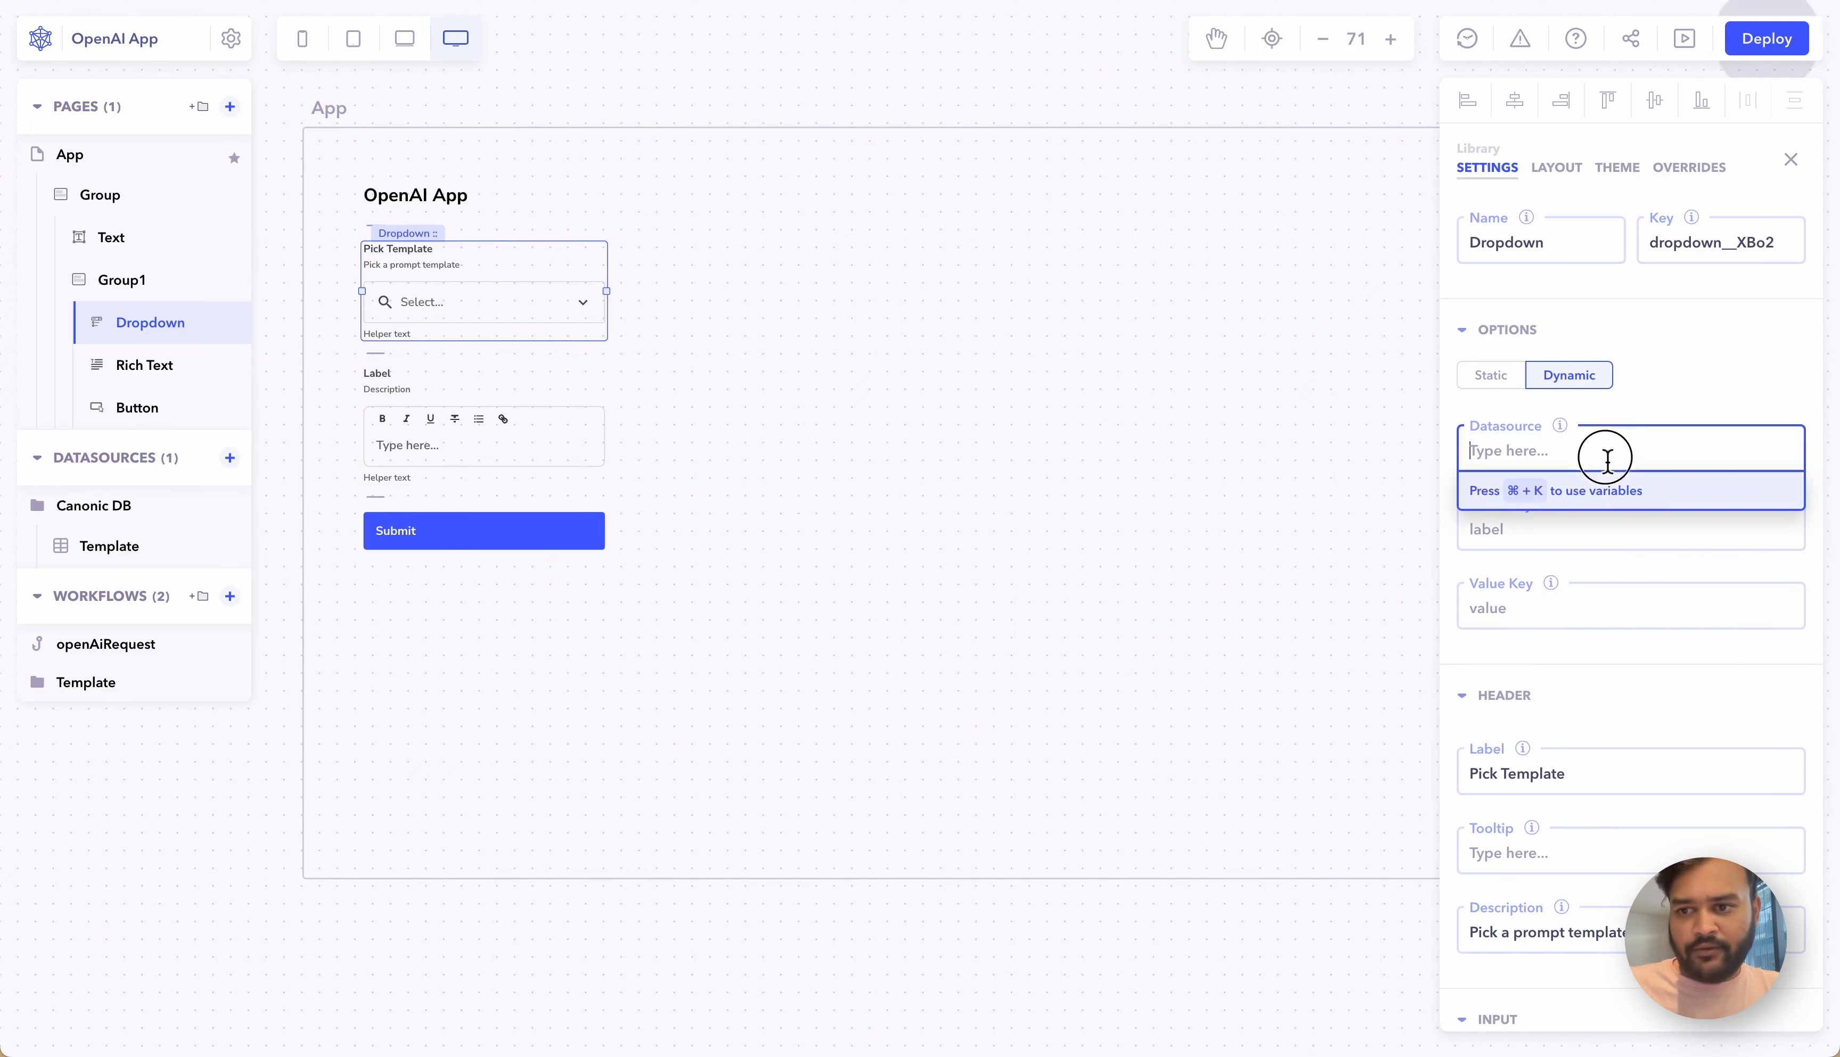
key(super+k)
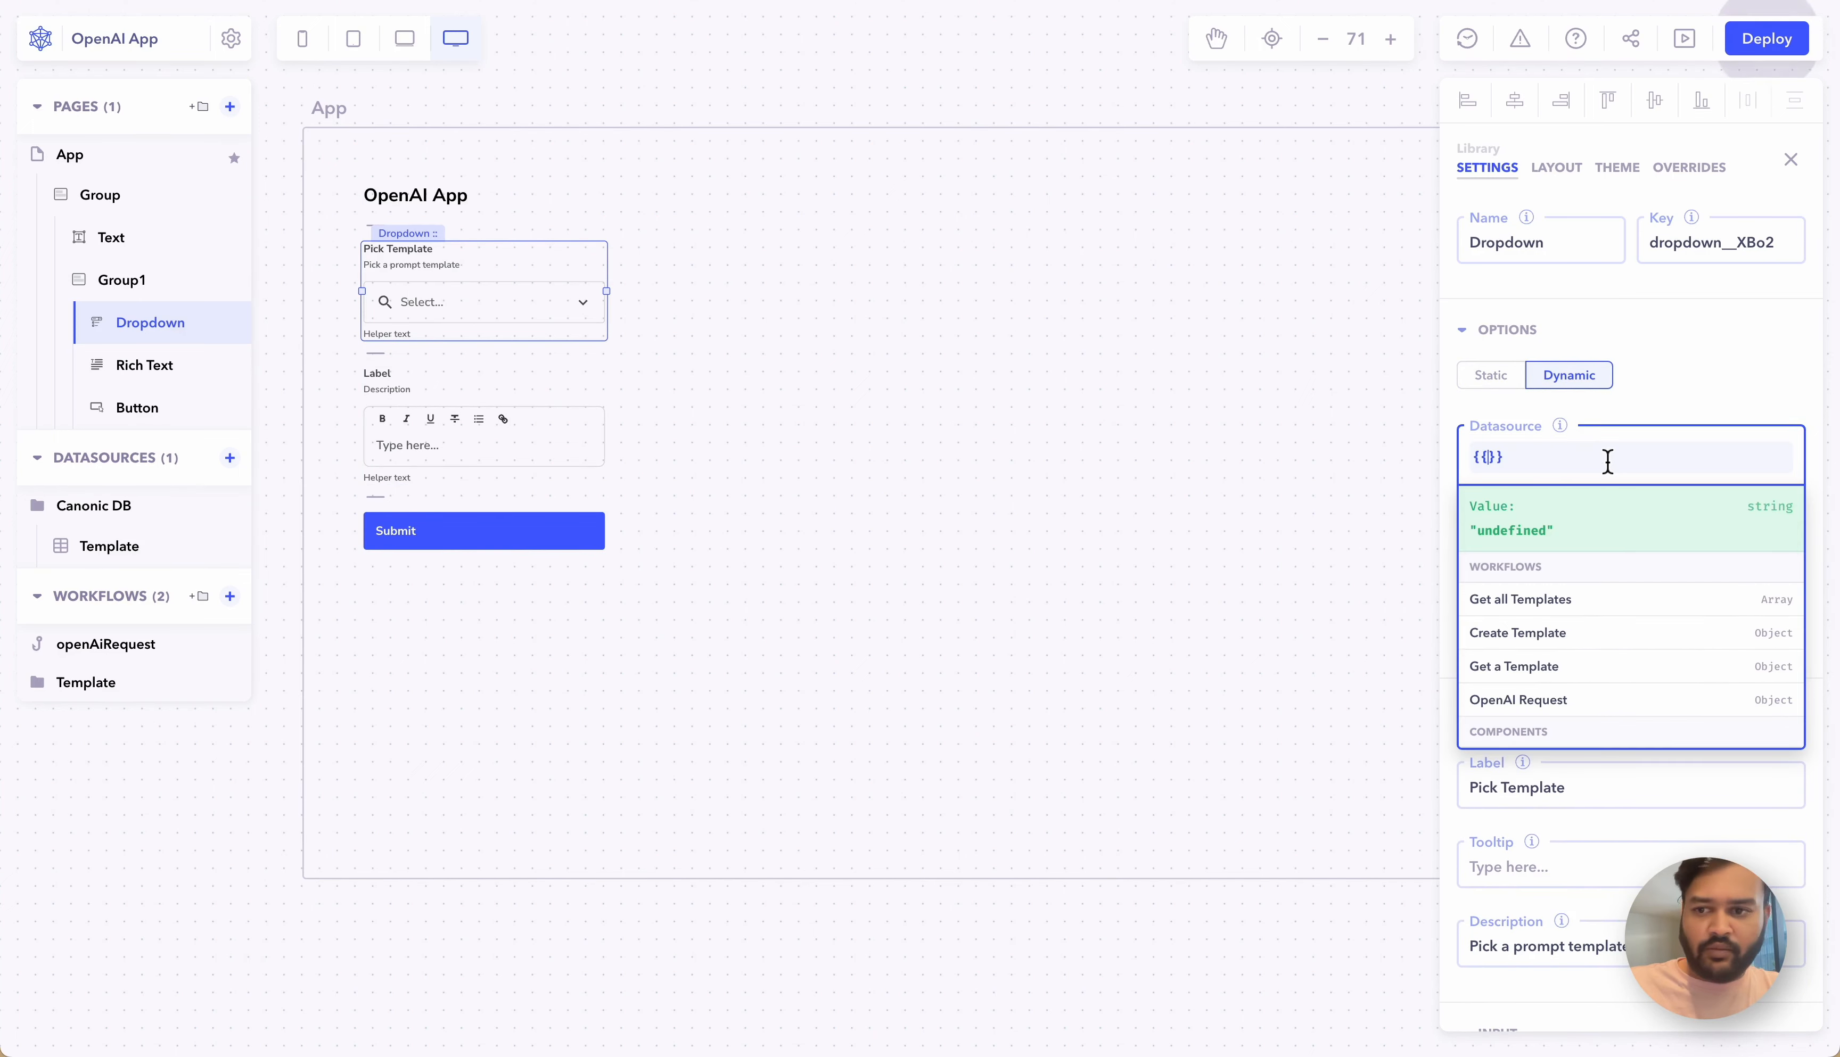
click(1565, 616)
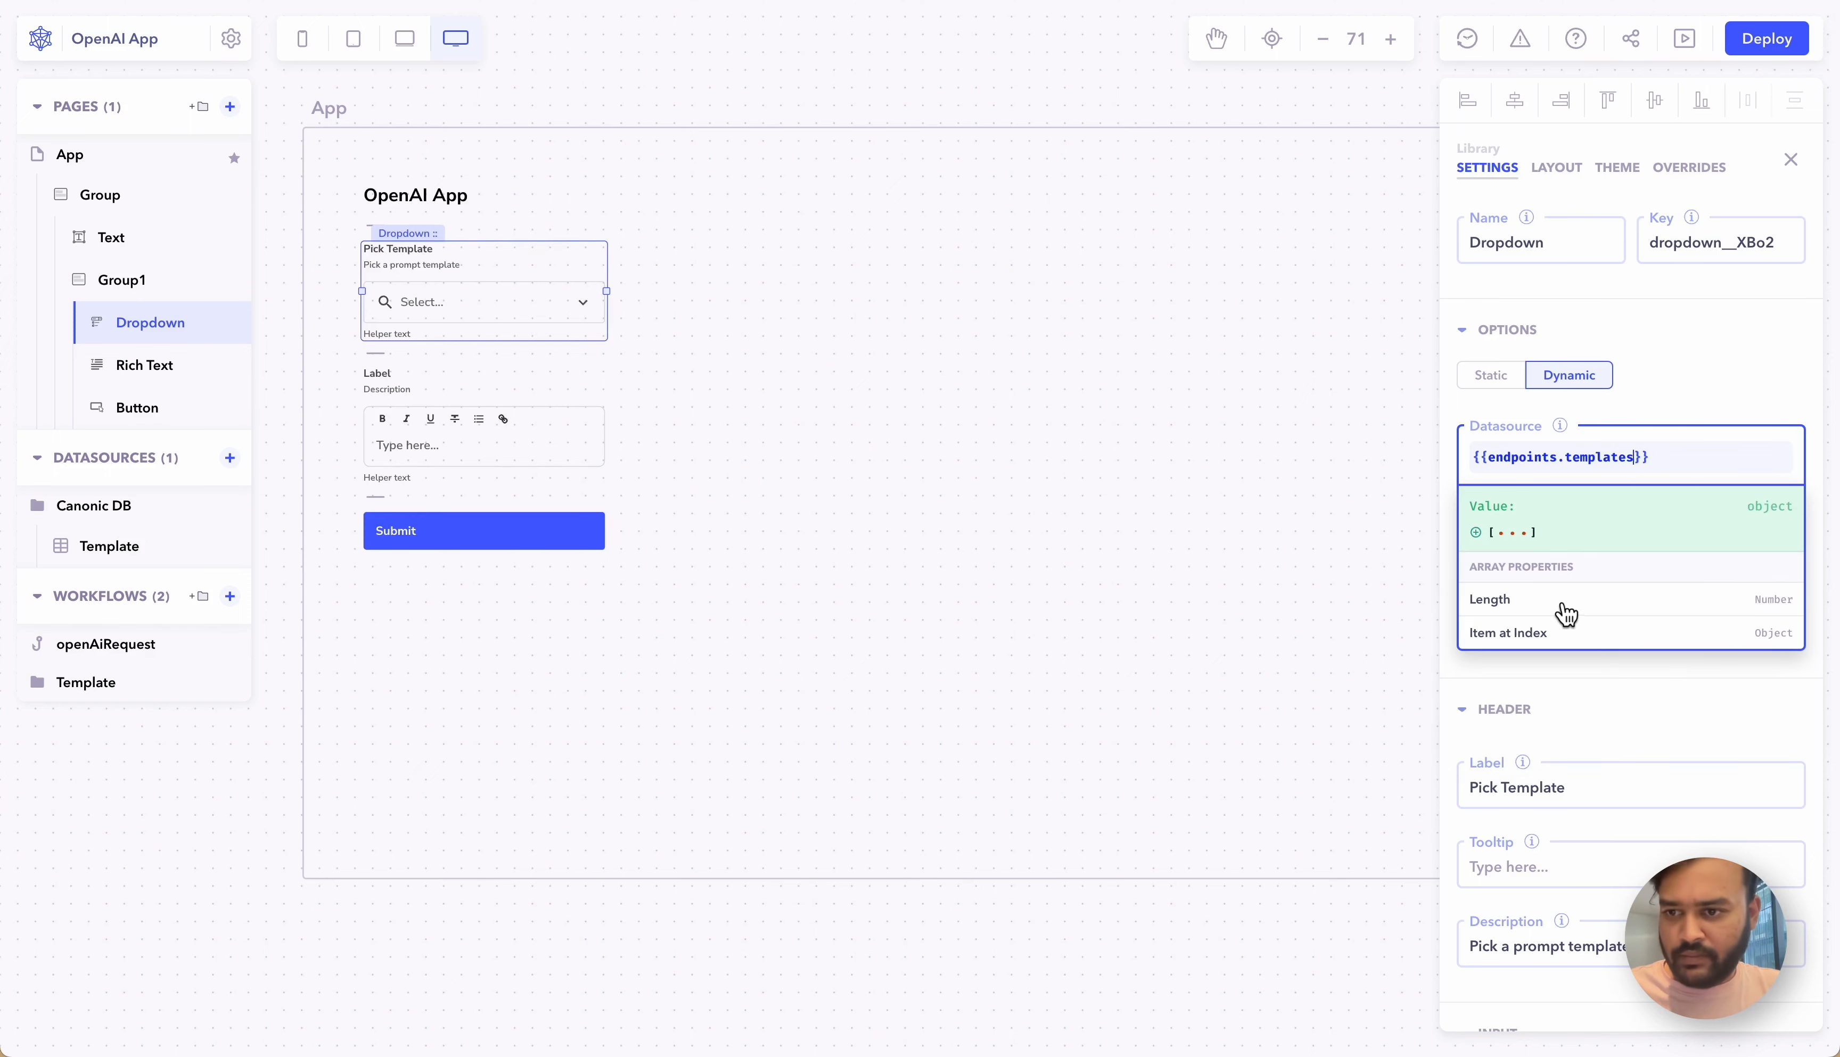
click(1679, 427)
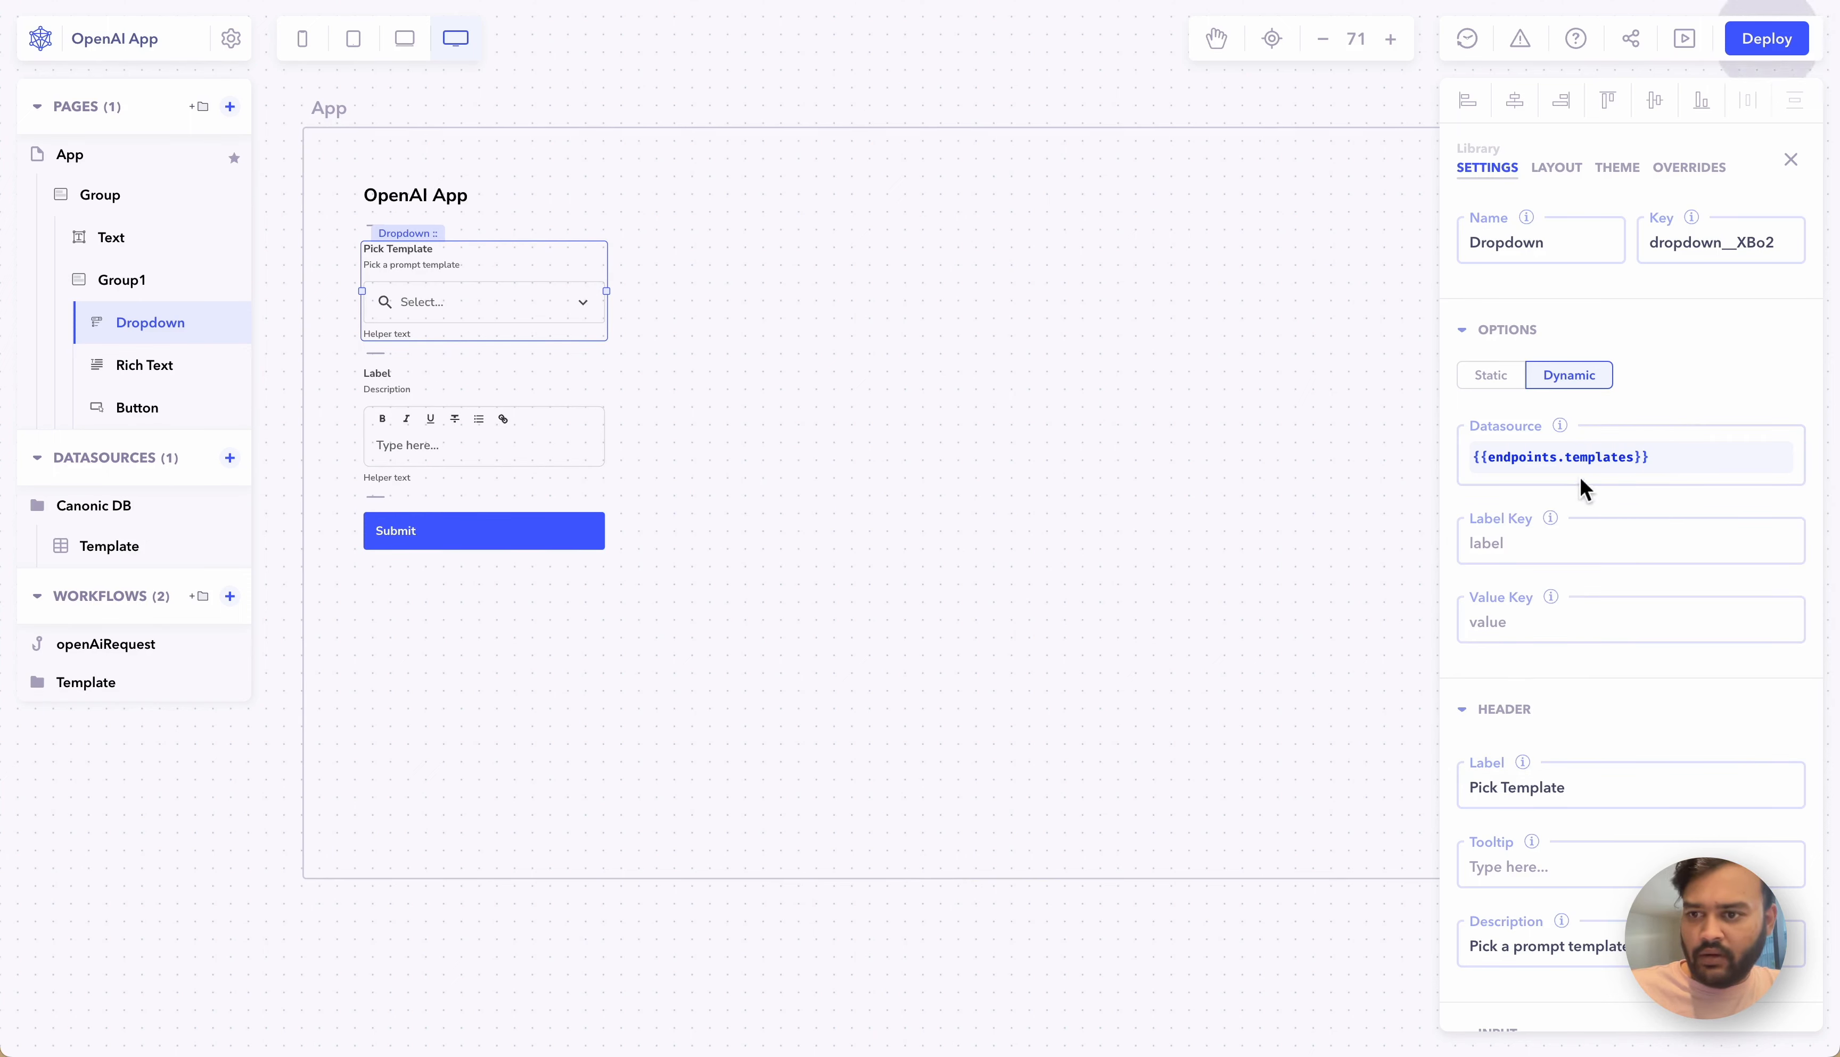
Check the fields in the templates datasource and set both the Dropdown's Label Key and Value Key to name.
click(1599, 459)
click(1508, 555)
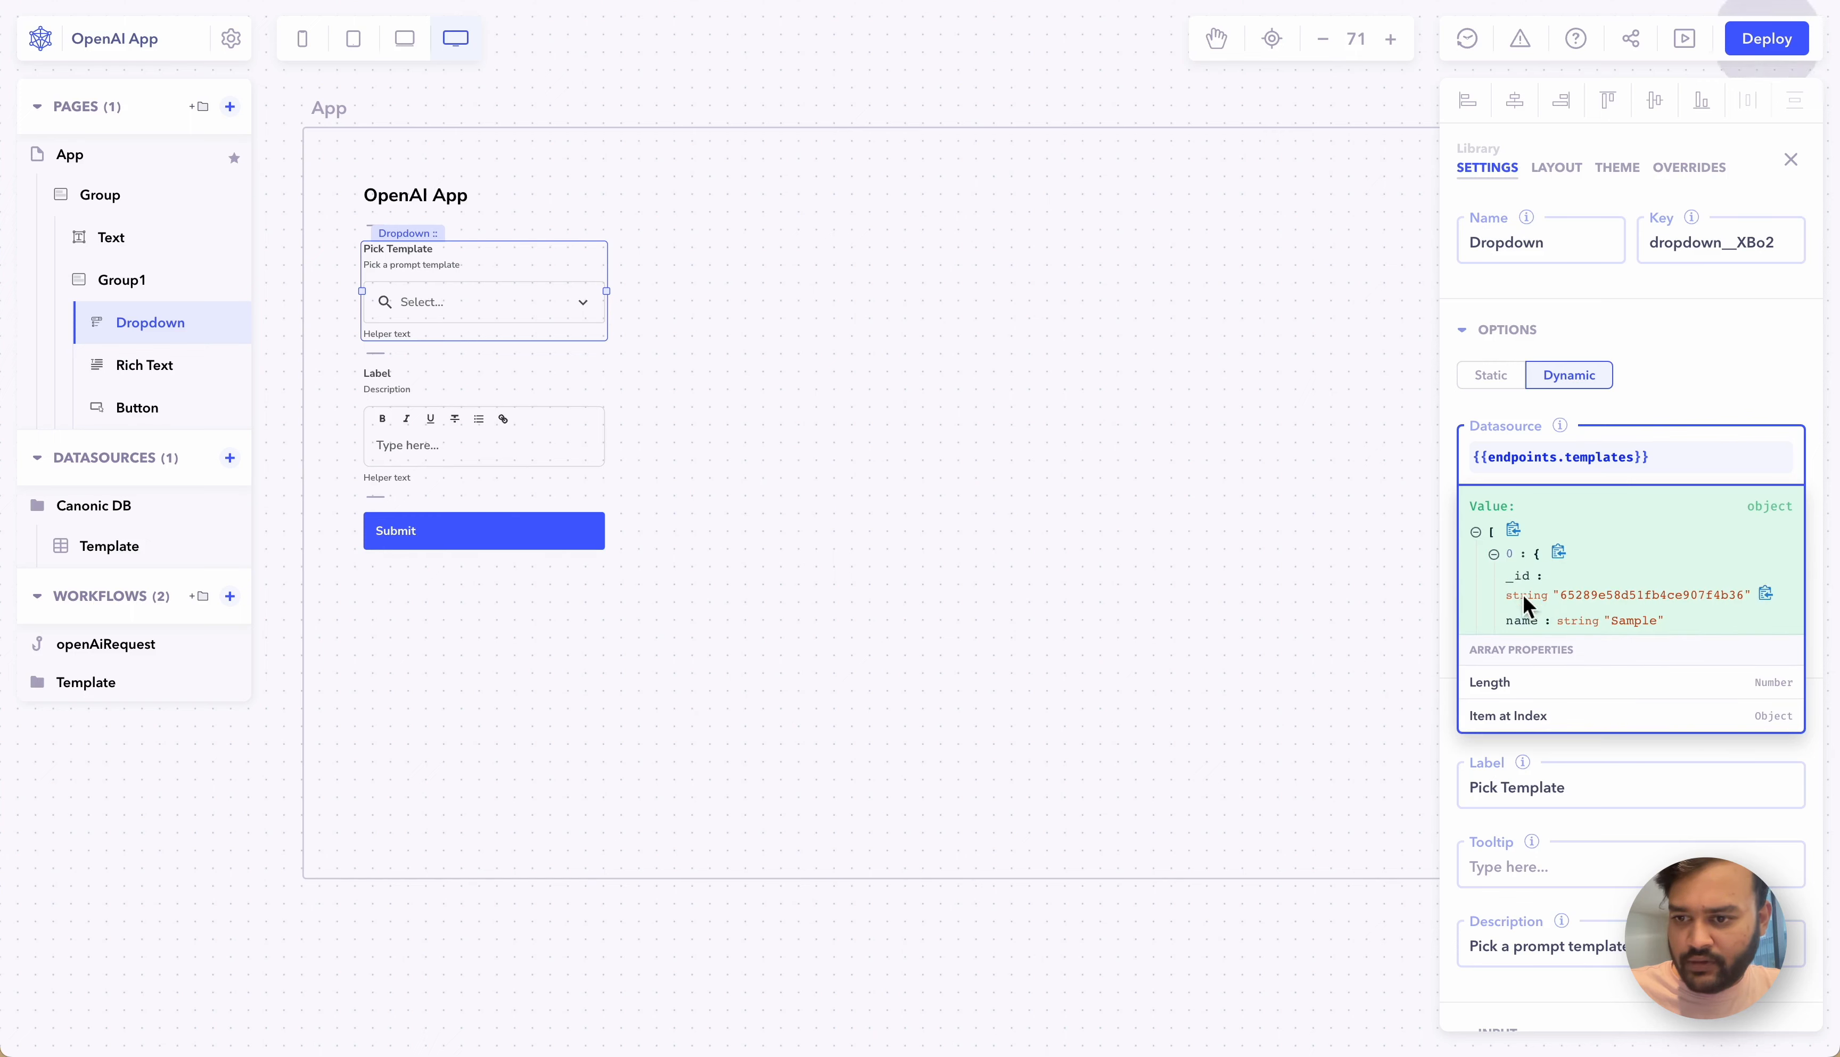
scroll(1526, 558, down, 2)
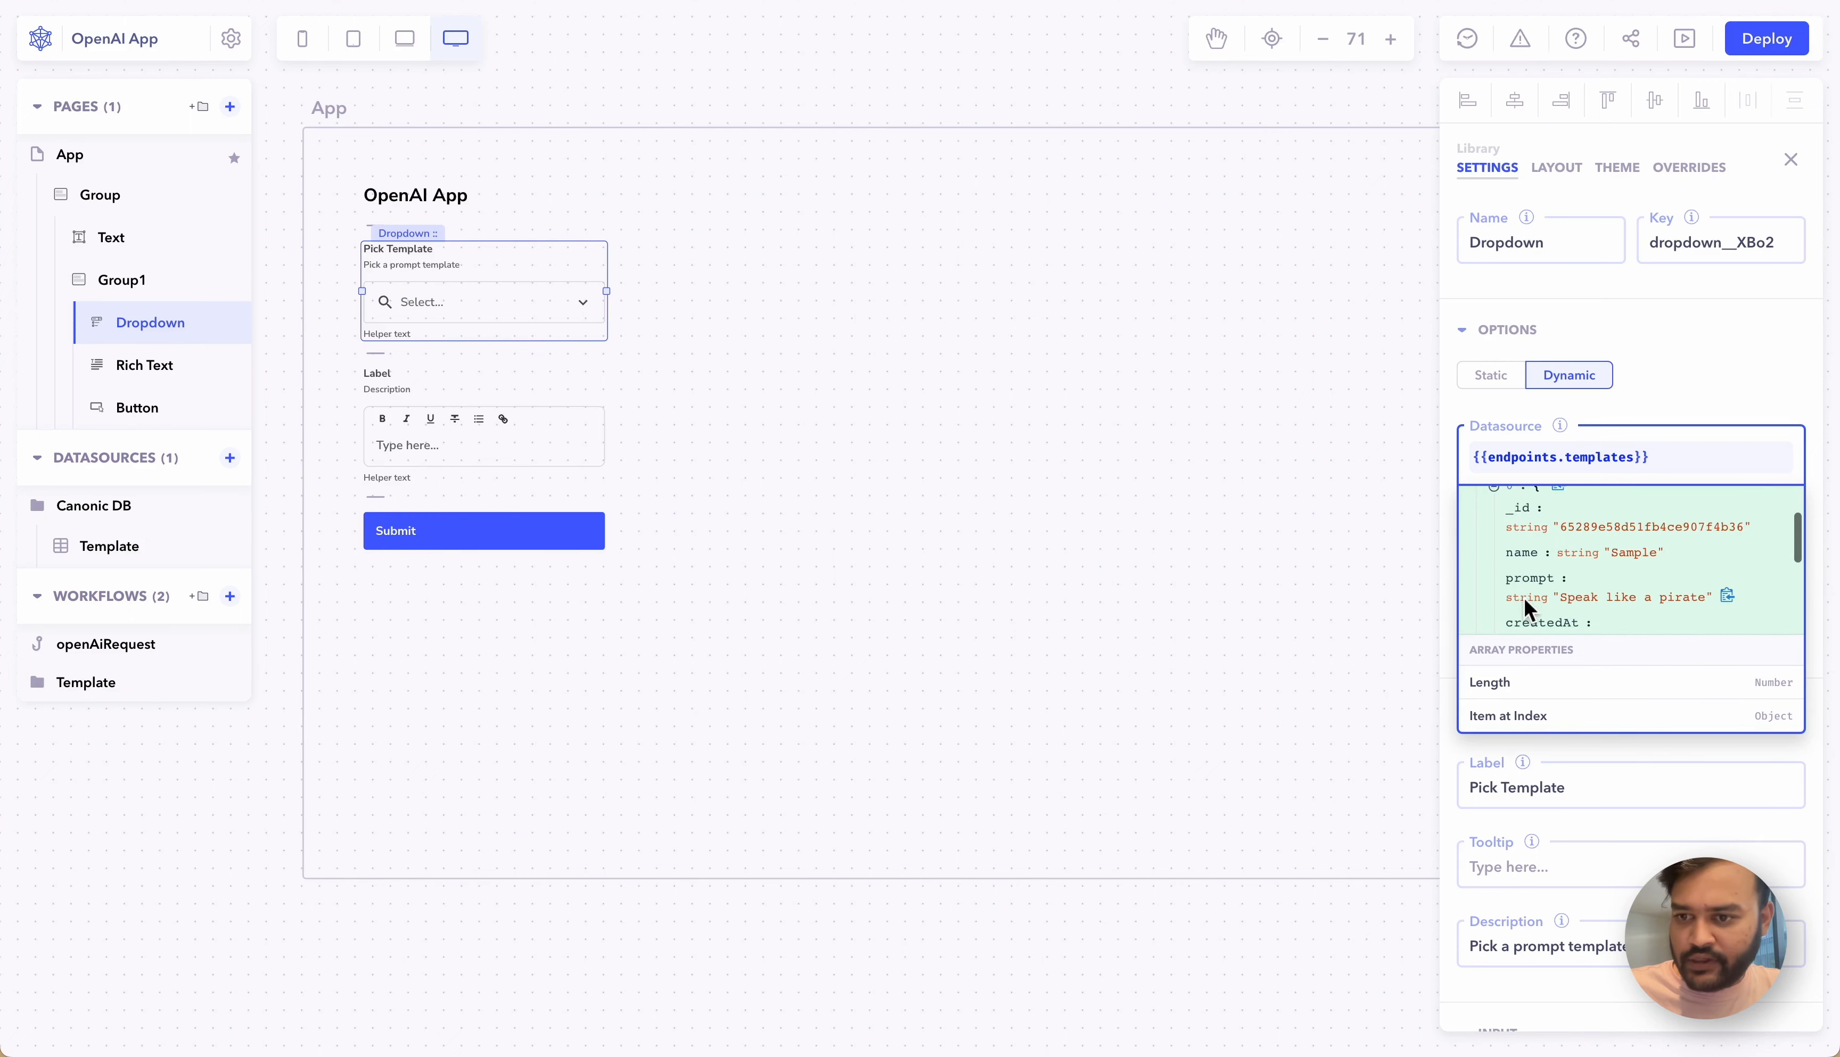
click(1684, 411)
click(1570, 552)
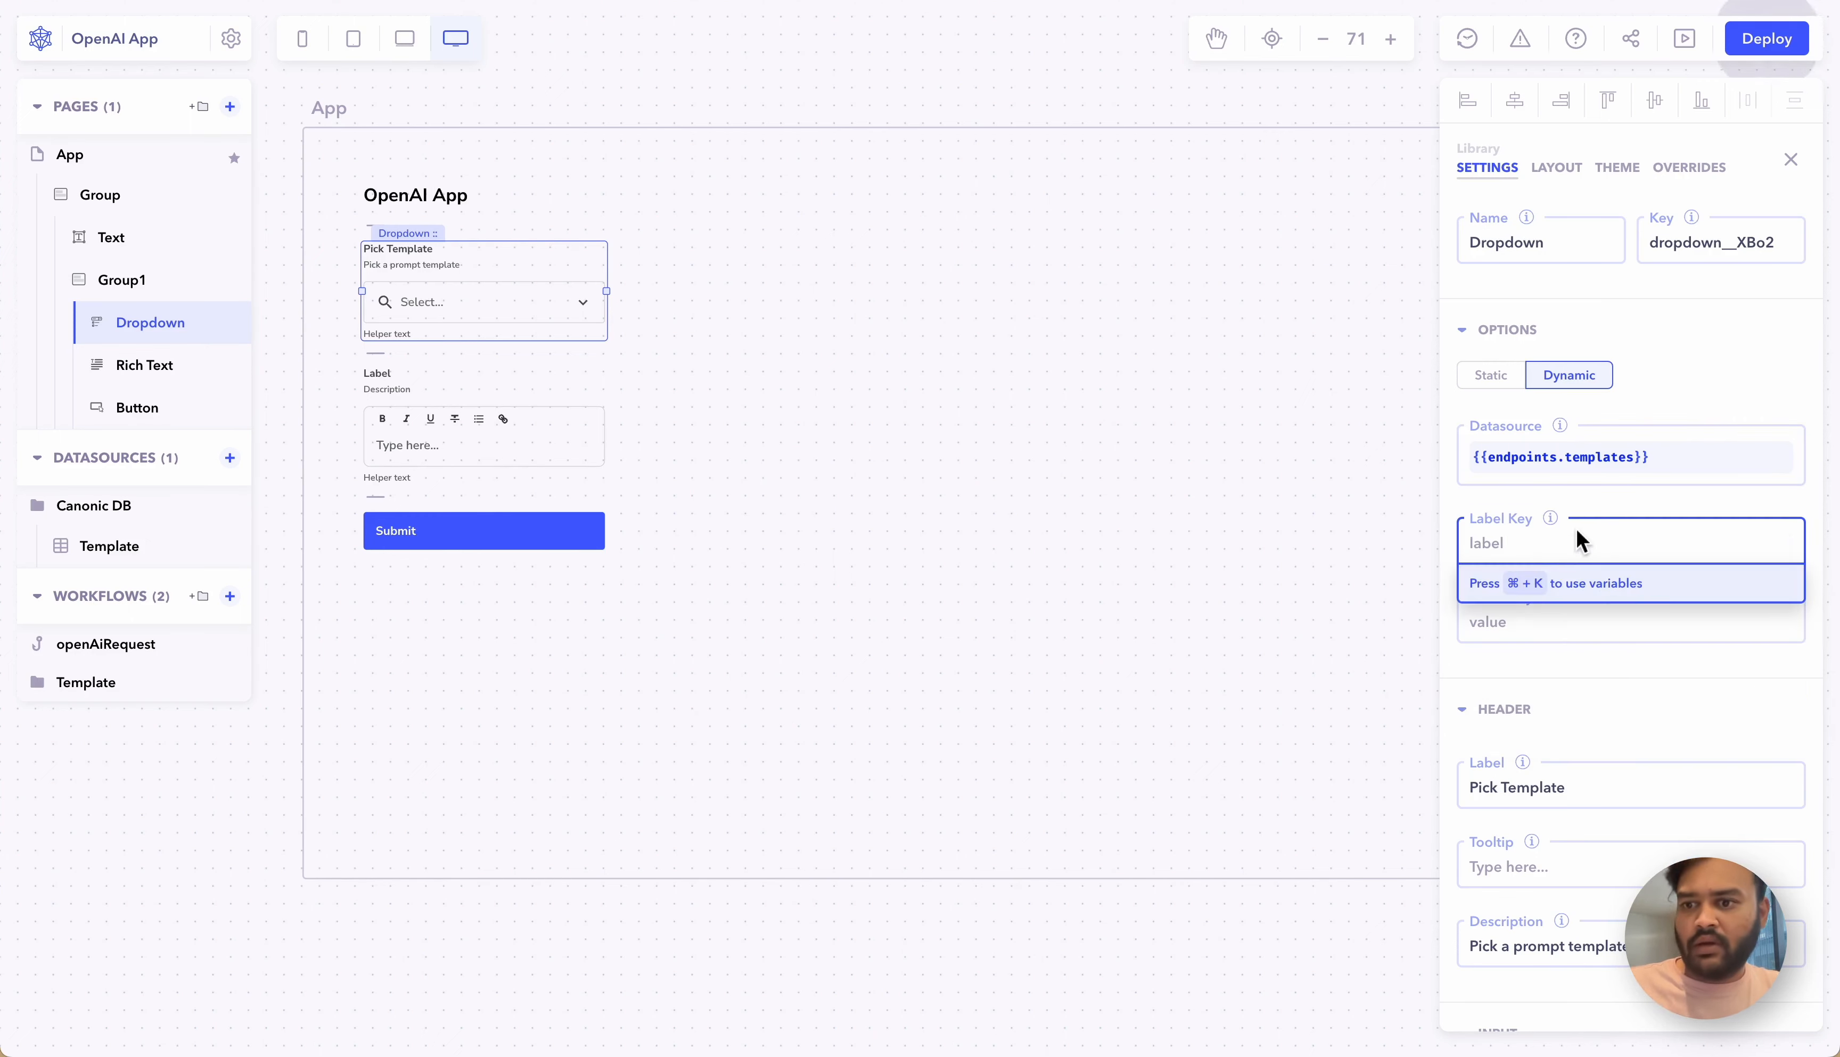
text({{name)
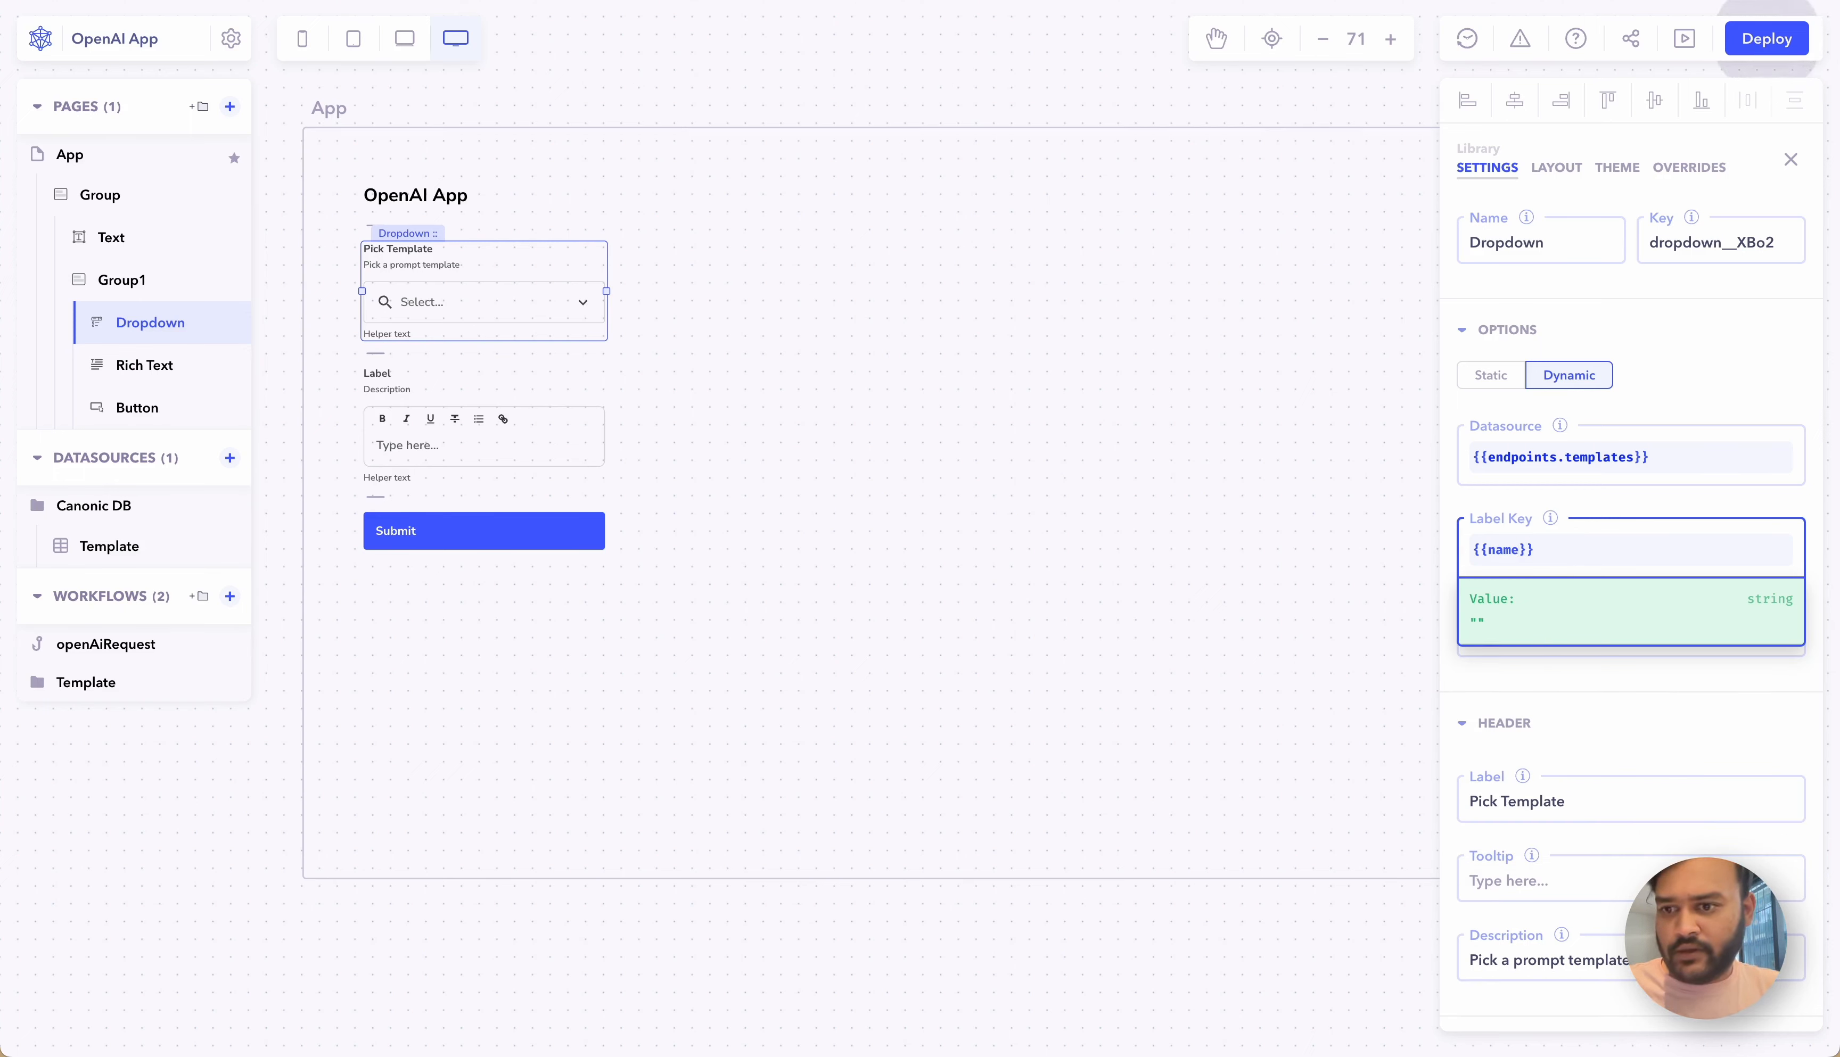
text(name)
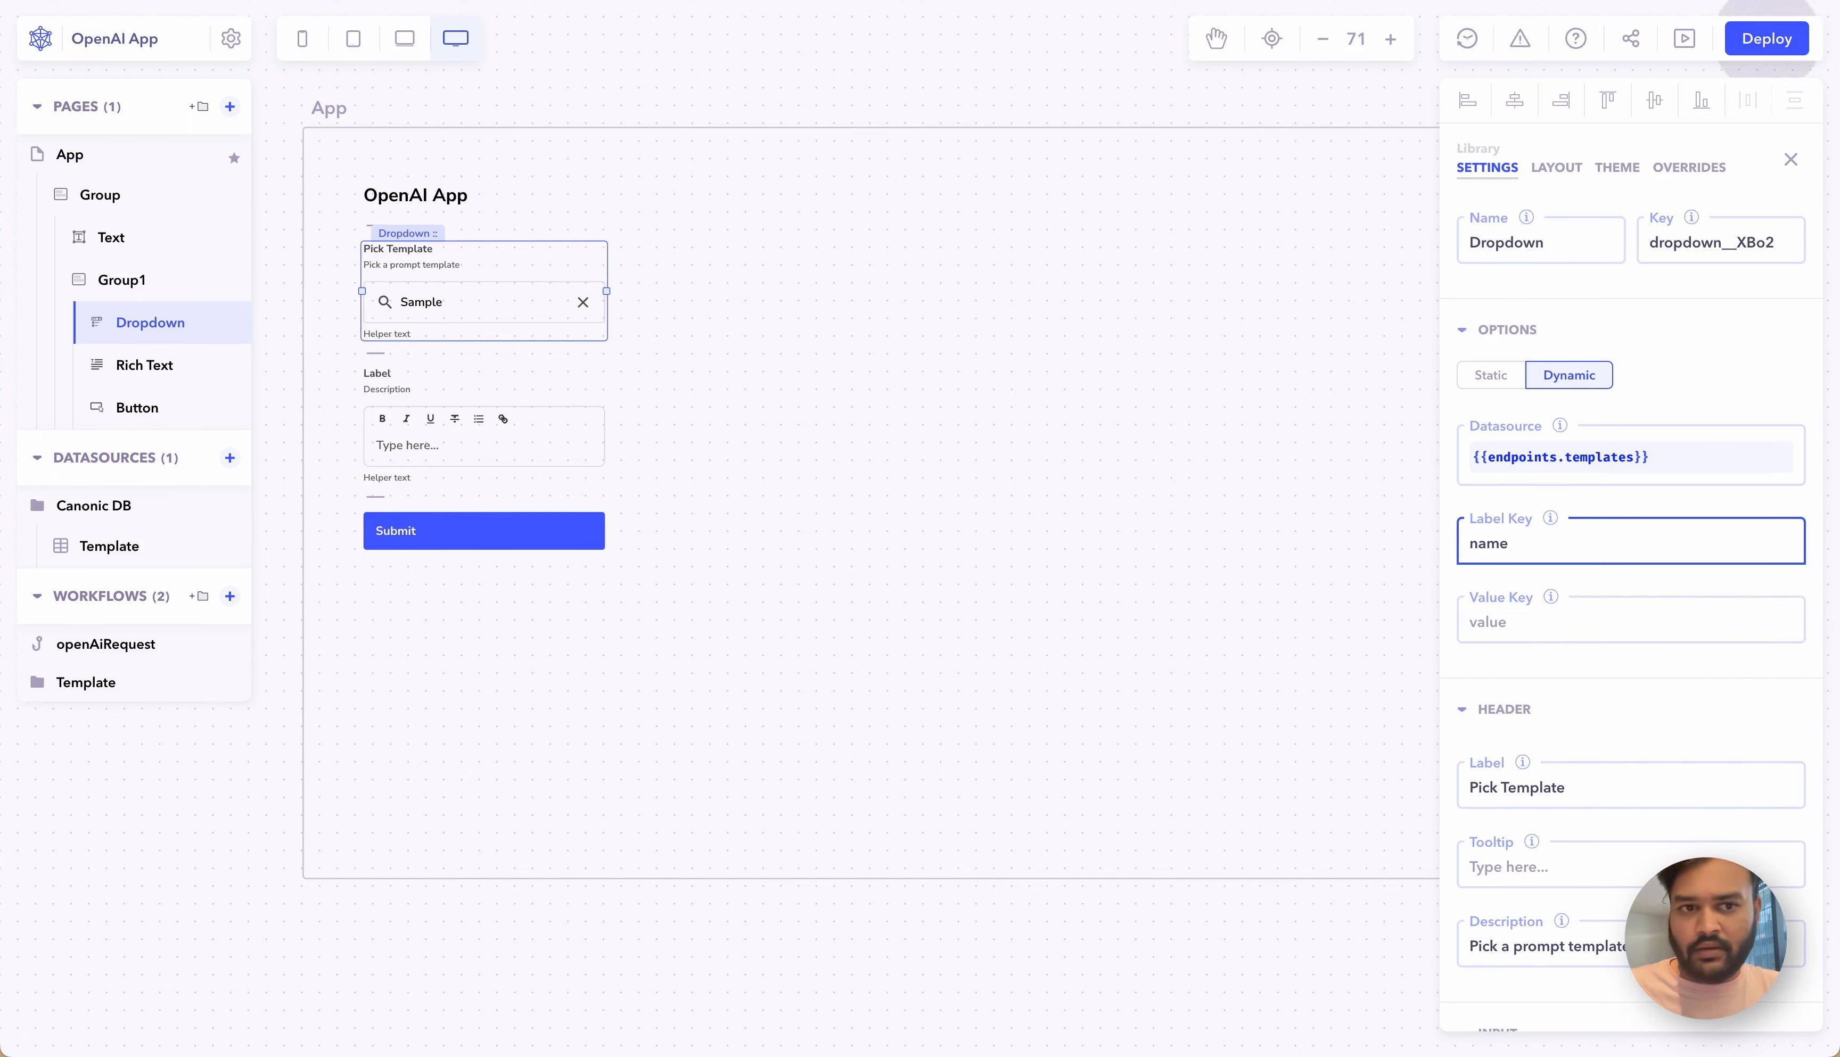
click(1546, 625)
text(name)
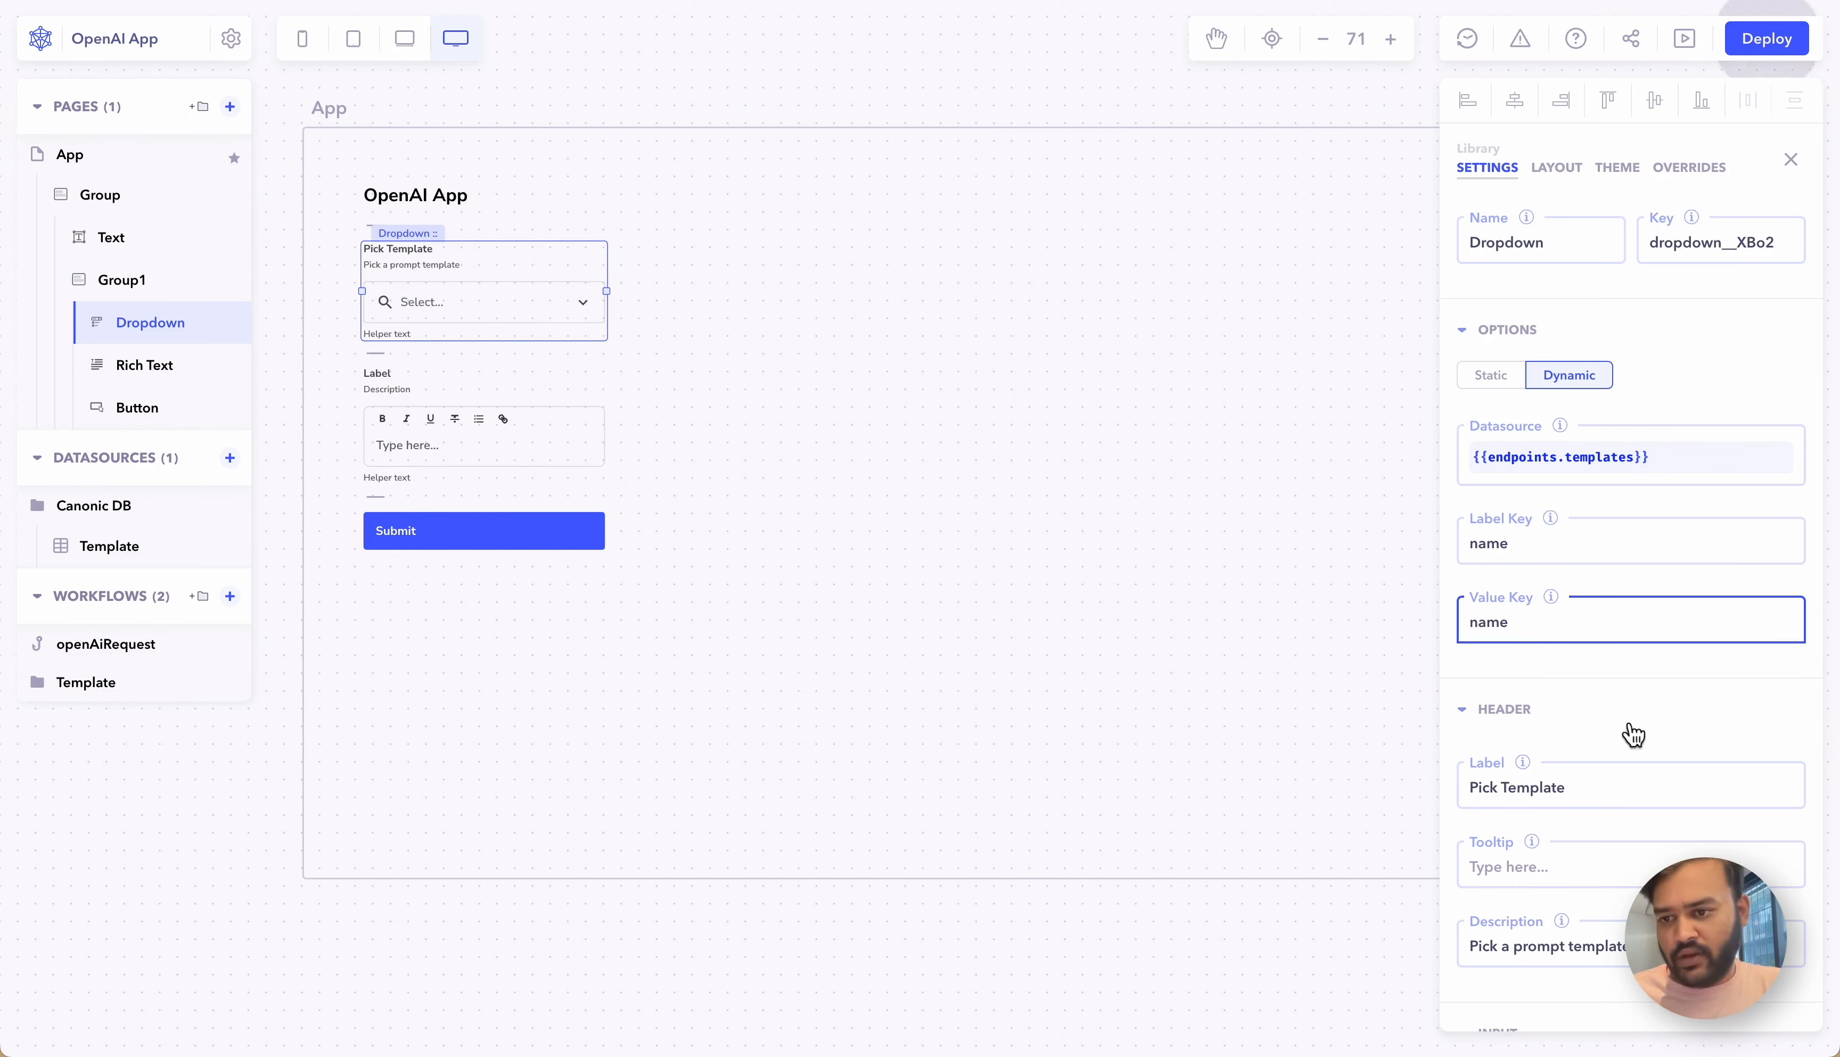
click(978, 670)
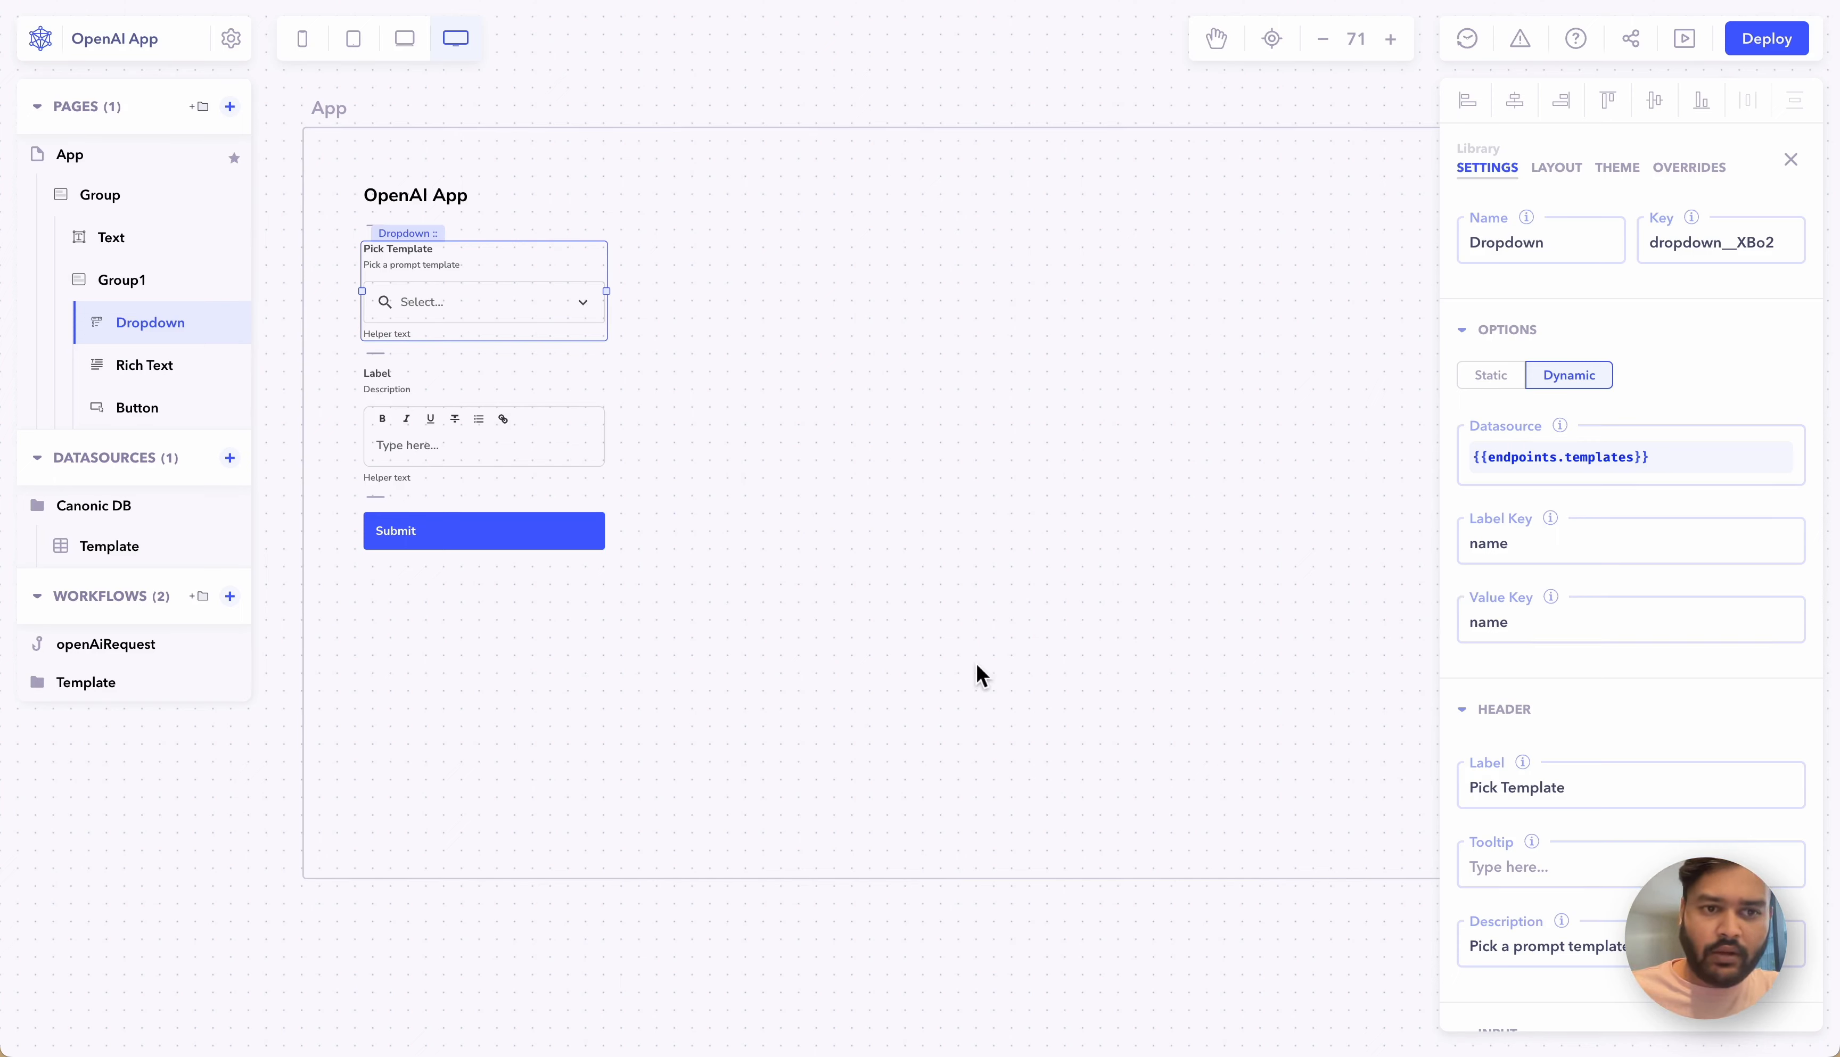
Set the Rich Text input's label to Prompt and its description to "Add your prompt".
click(382, 389)
click(1570, 407)
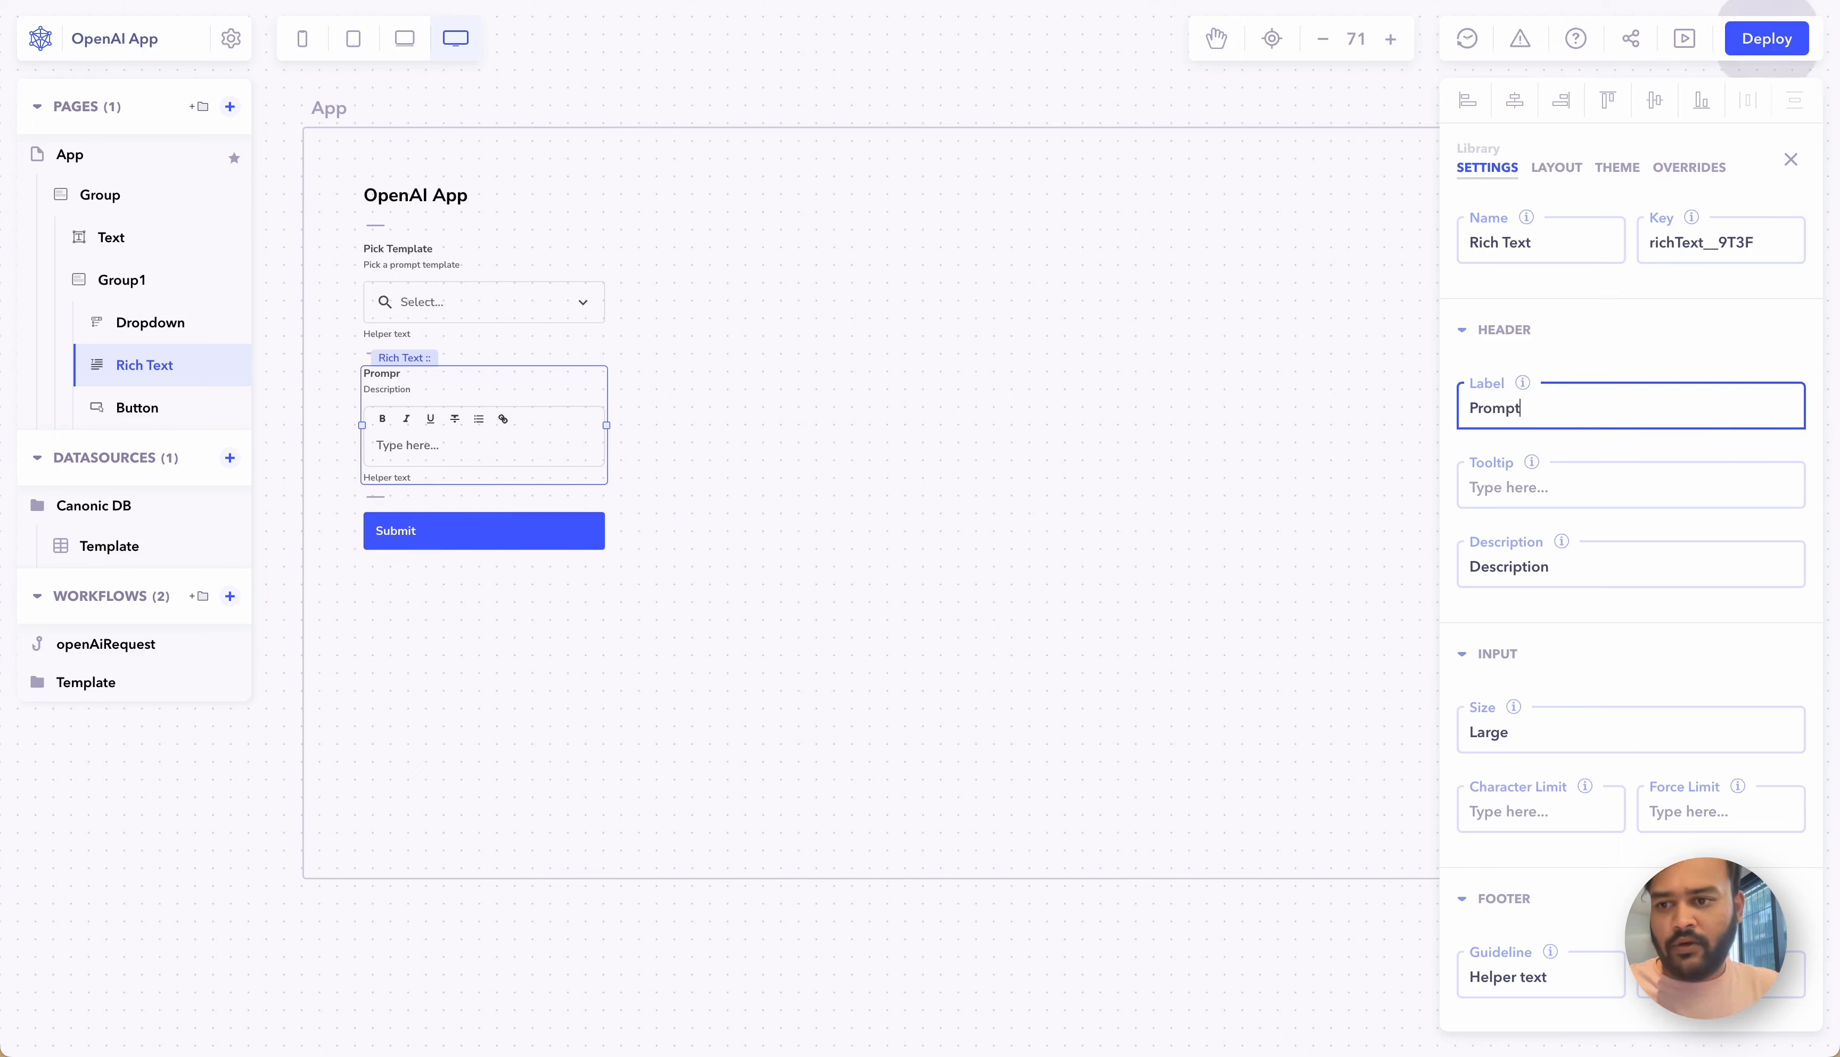
click(1560, 557)
key(super+a)
click(1559, 576)
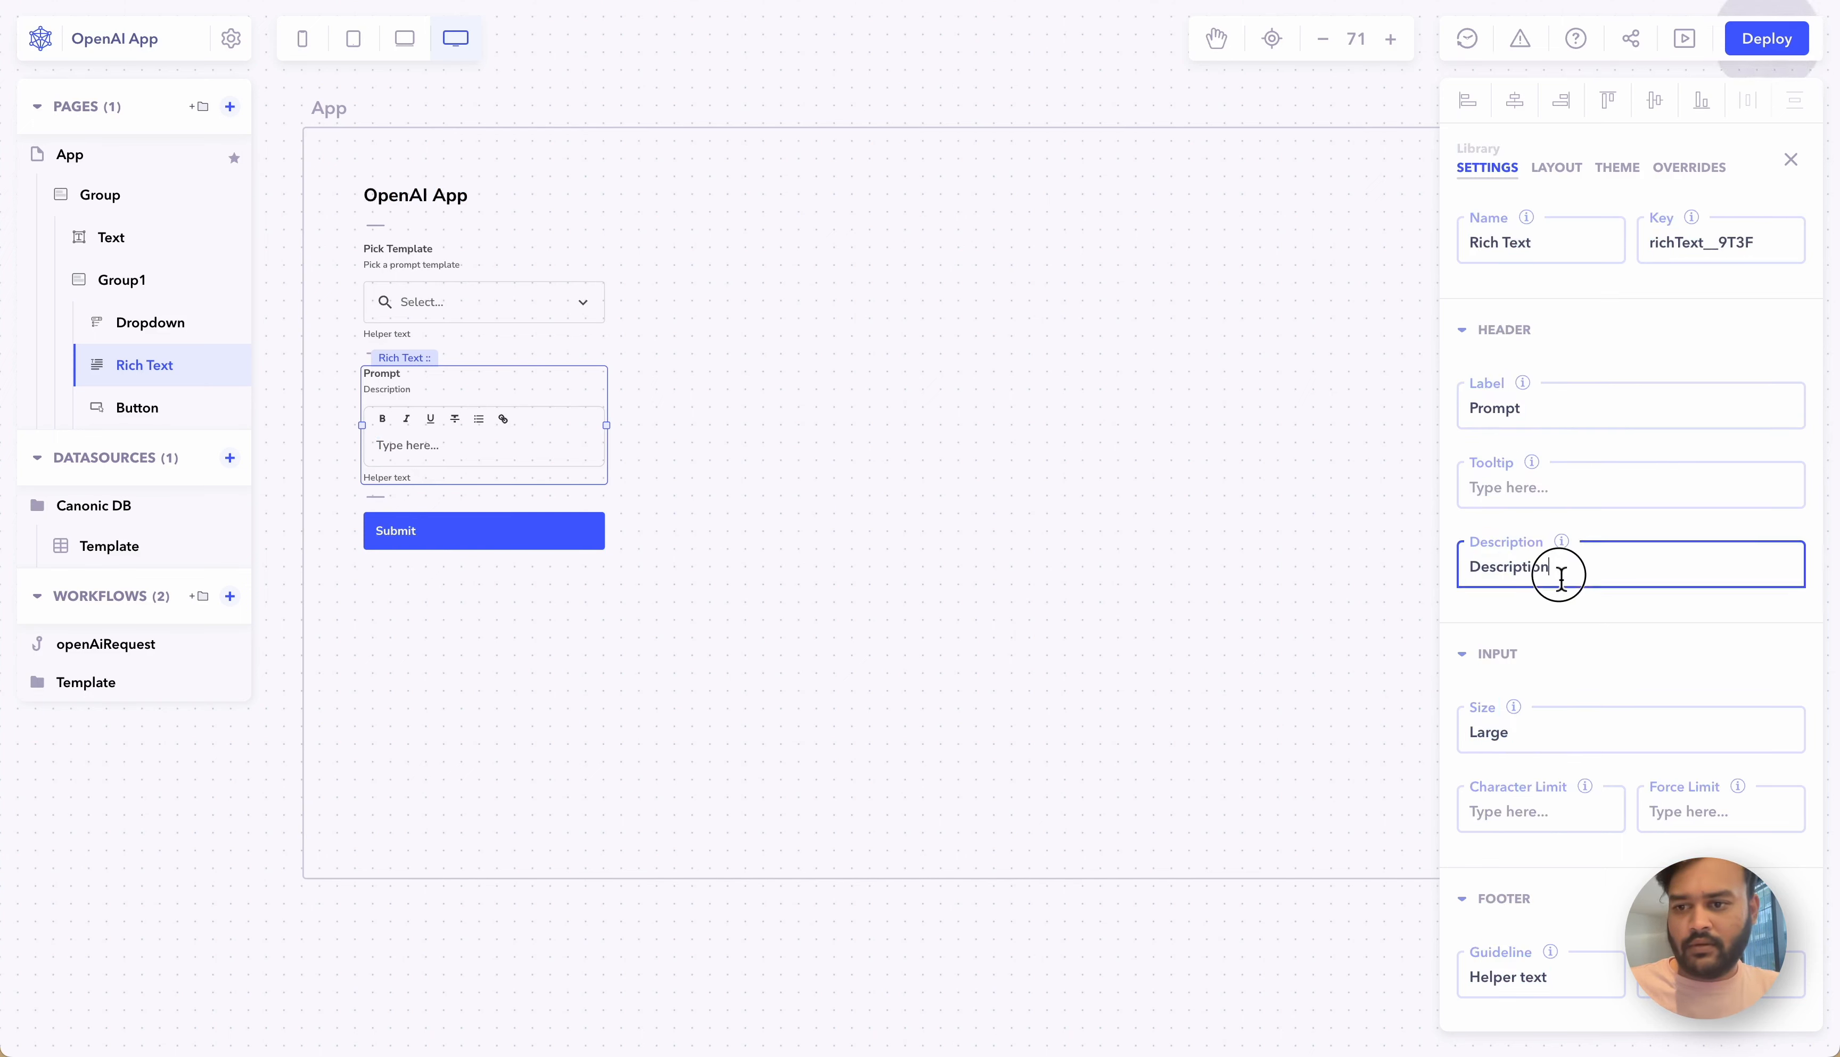
key(super+a)
text(Add )
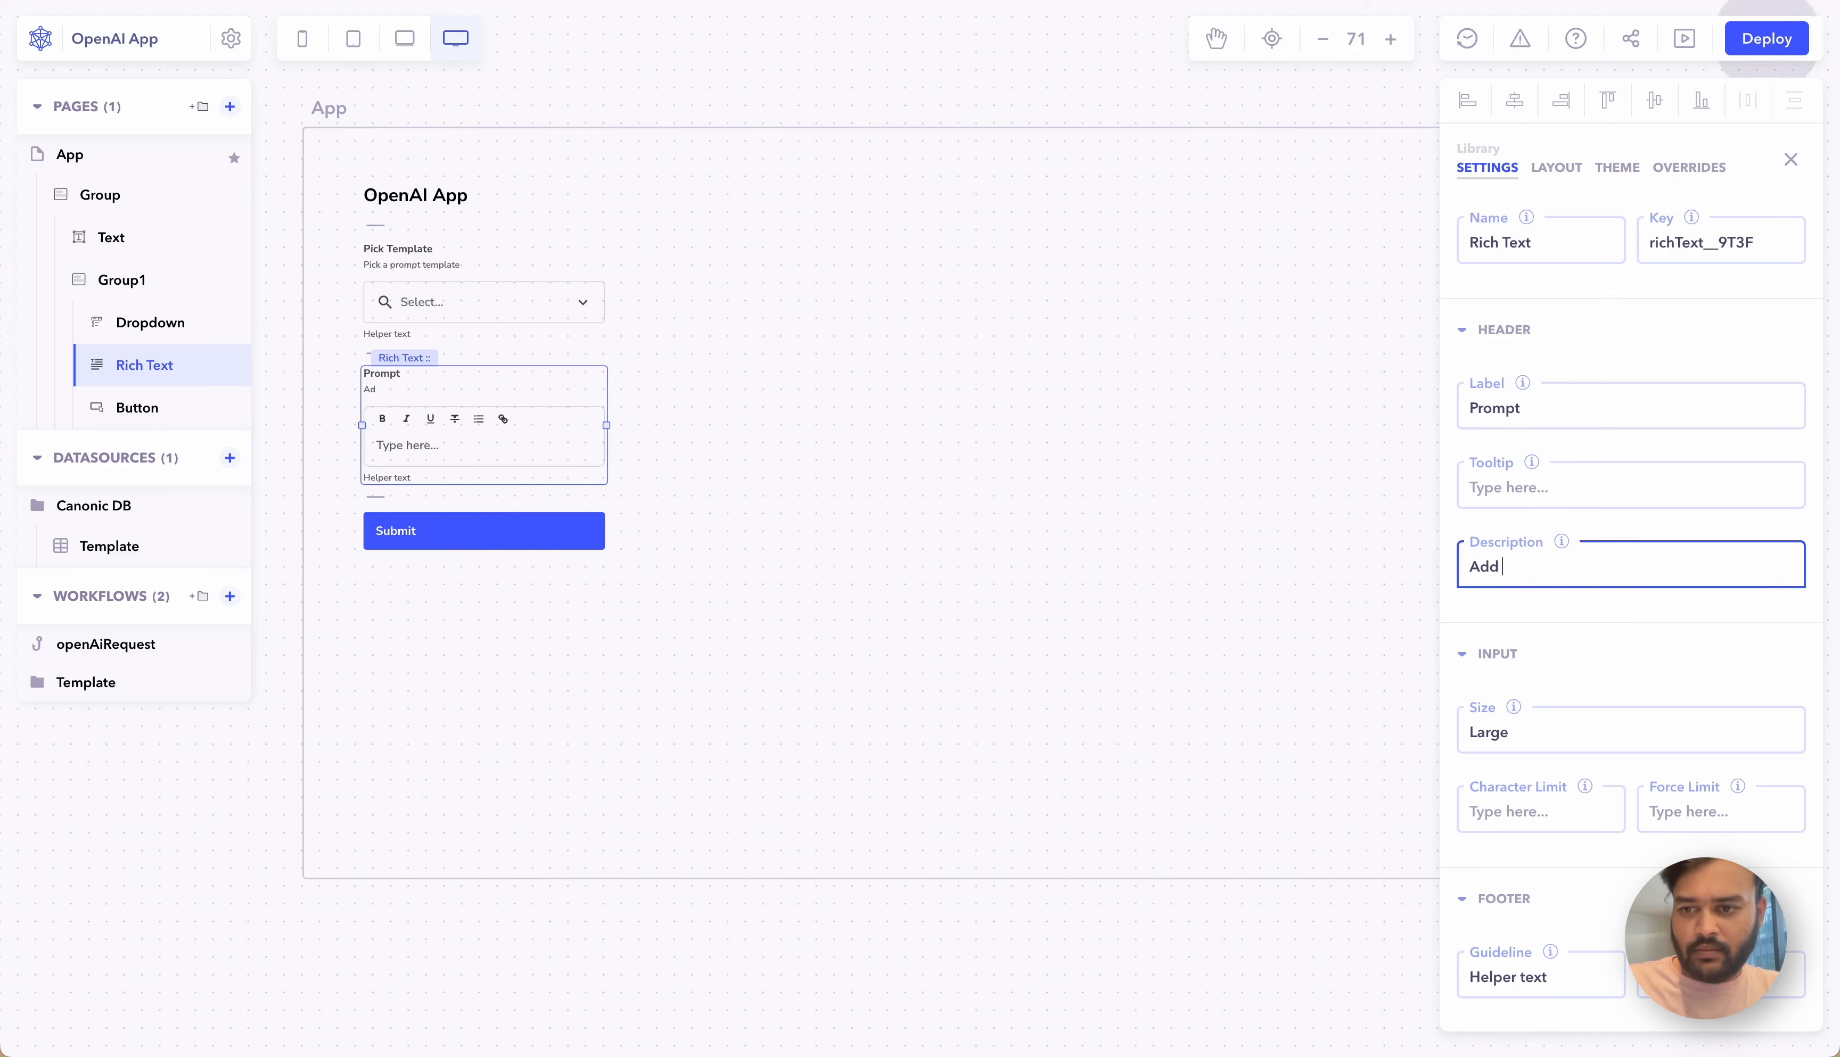
text(your prompt)
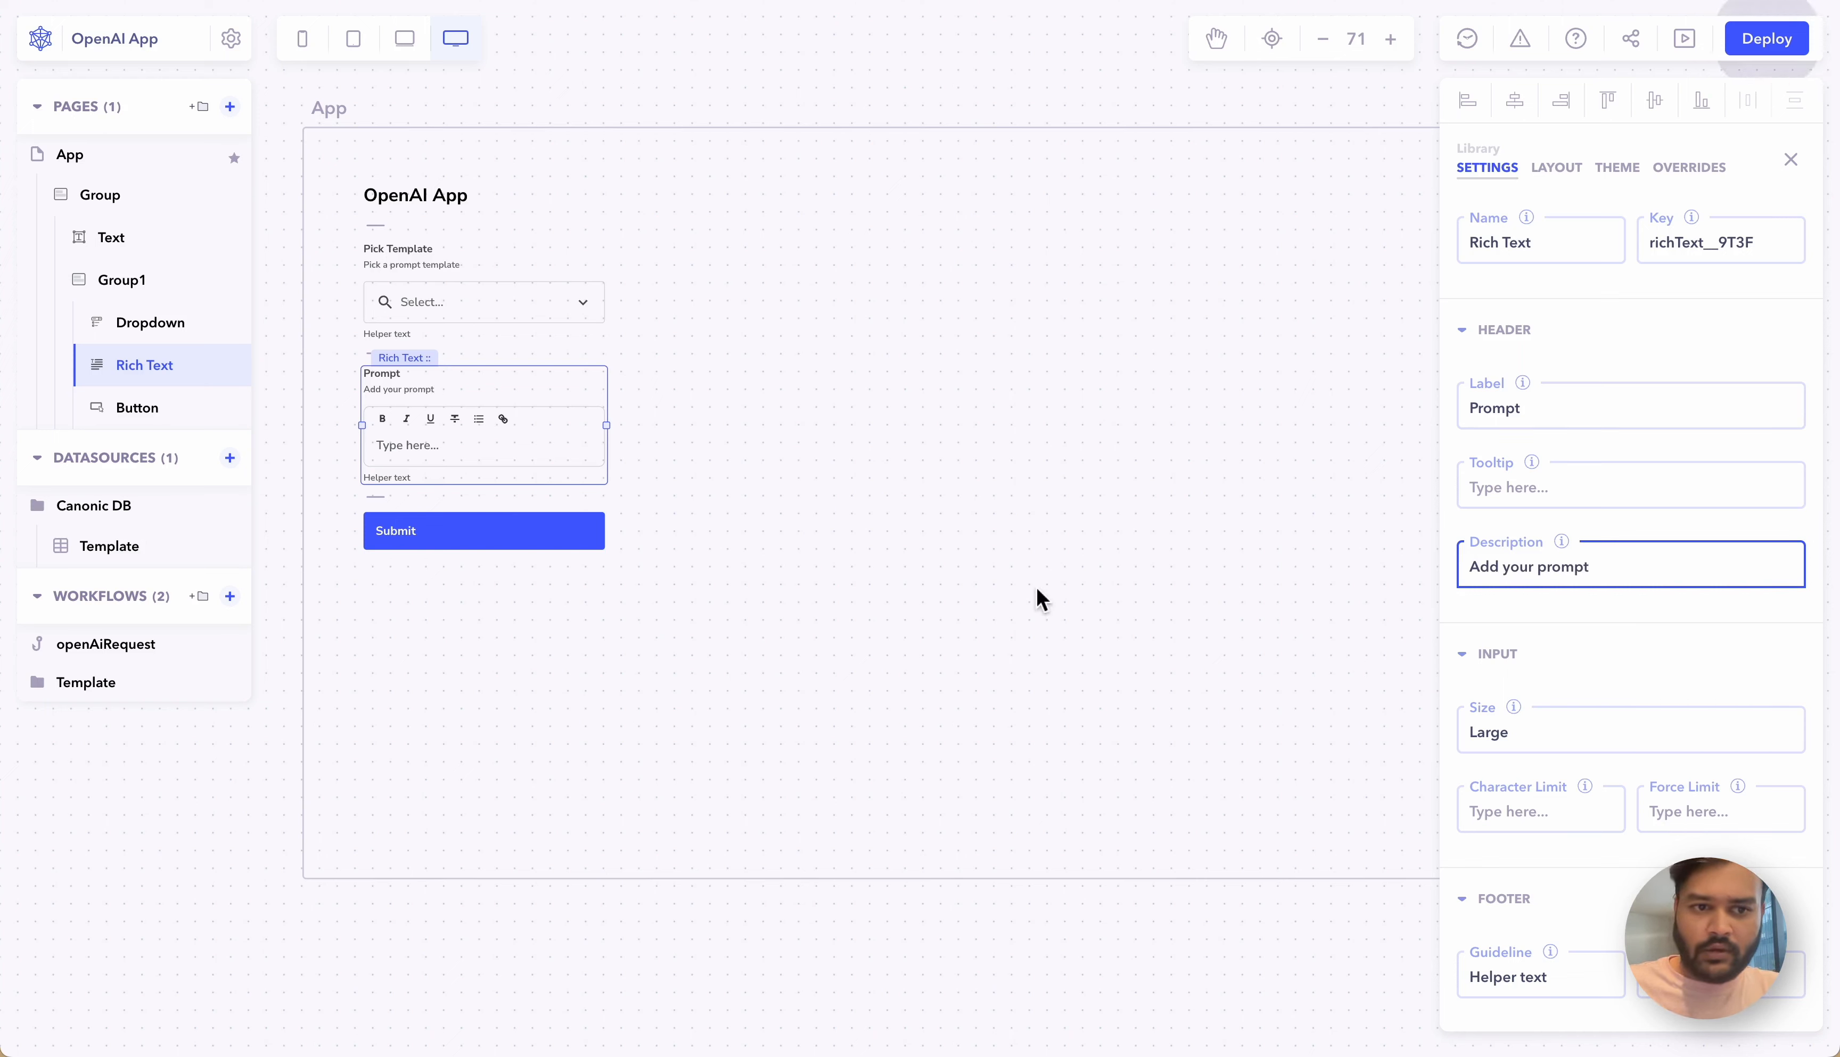
click(699, 523)
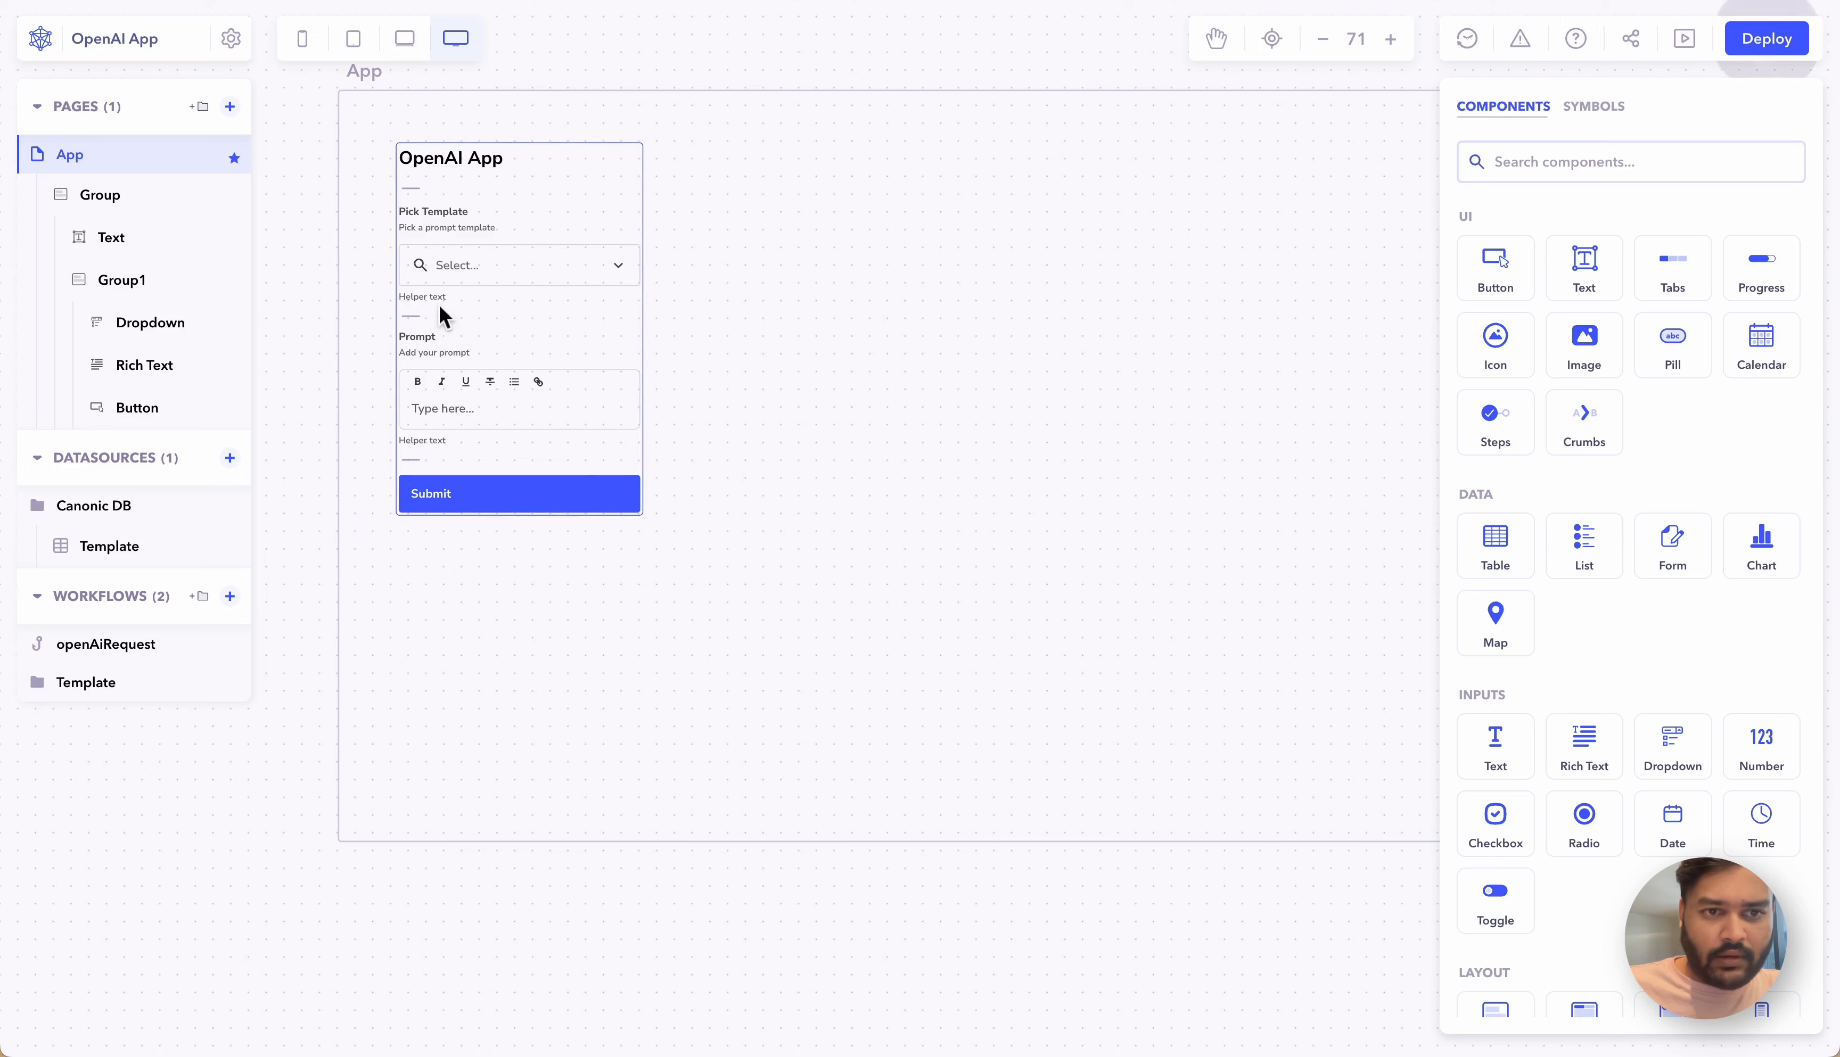
Clear the guideline helper text under the Pick Template Dropdown.
click(528, 222)
scroll(1679, 657, down, 5)
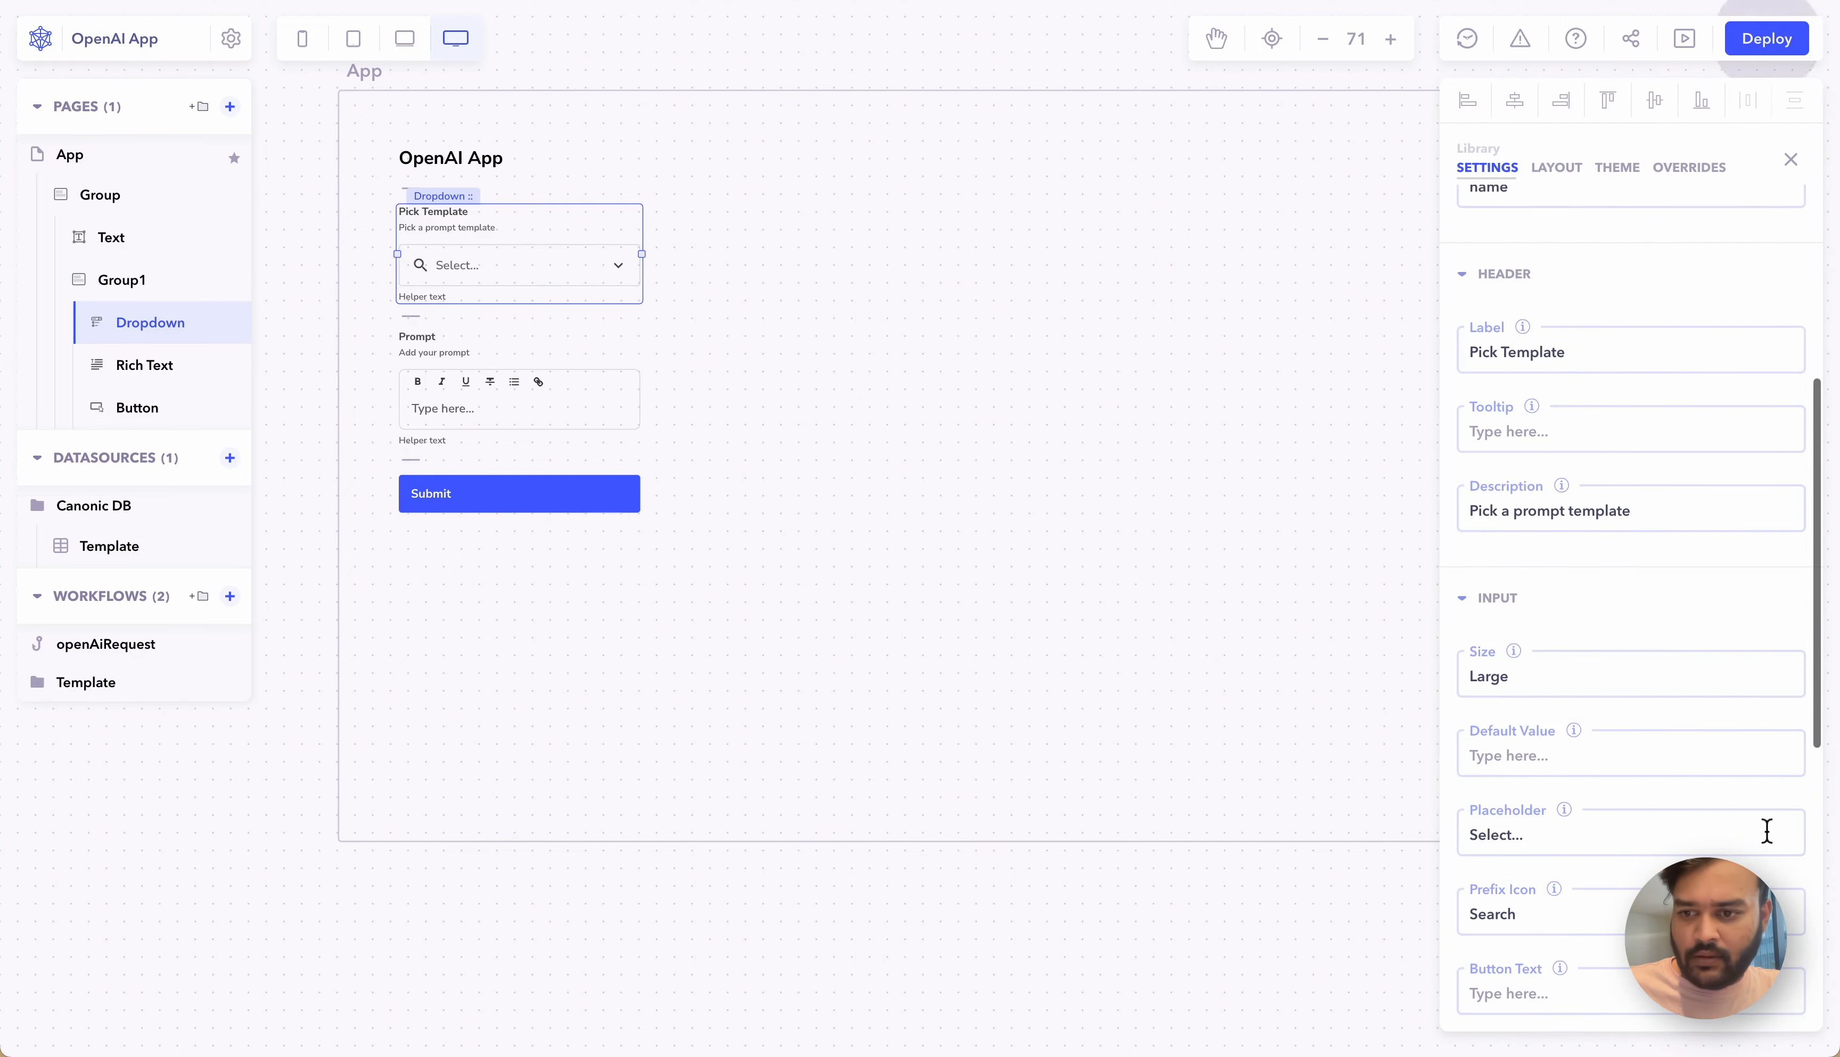
scroll(1721, 802, down, 6)
click(1577, 802)
key(super+a)
key(BackSpace)
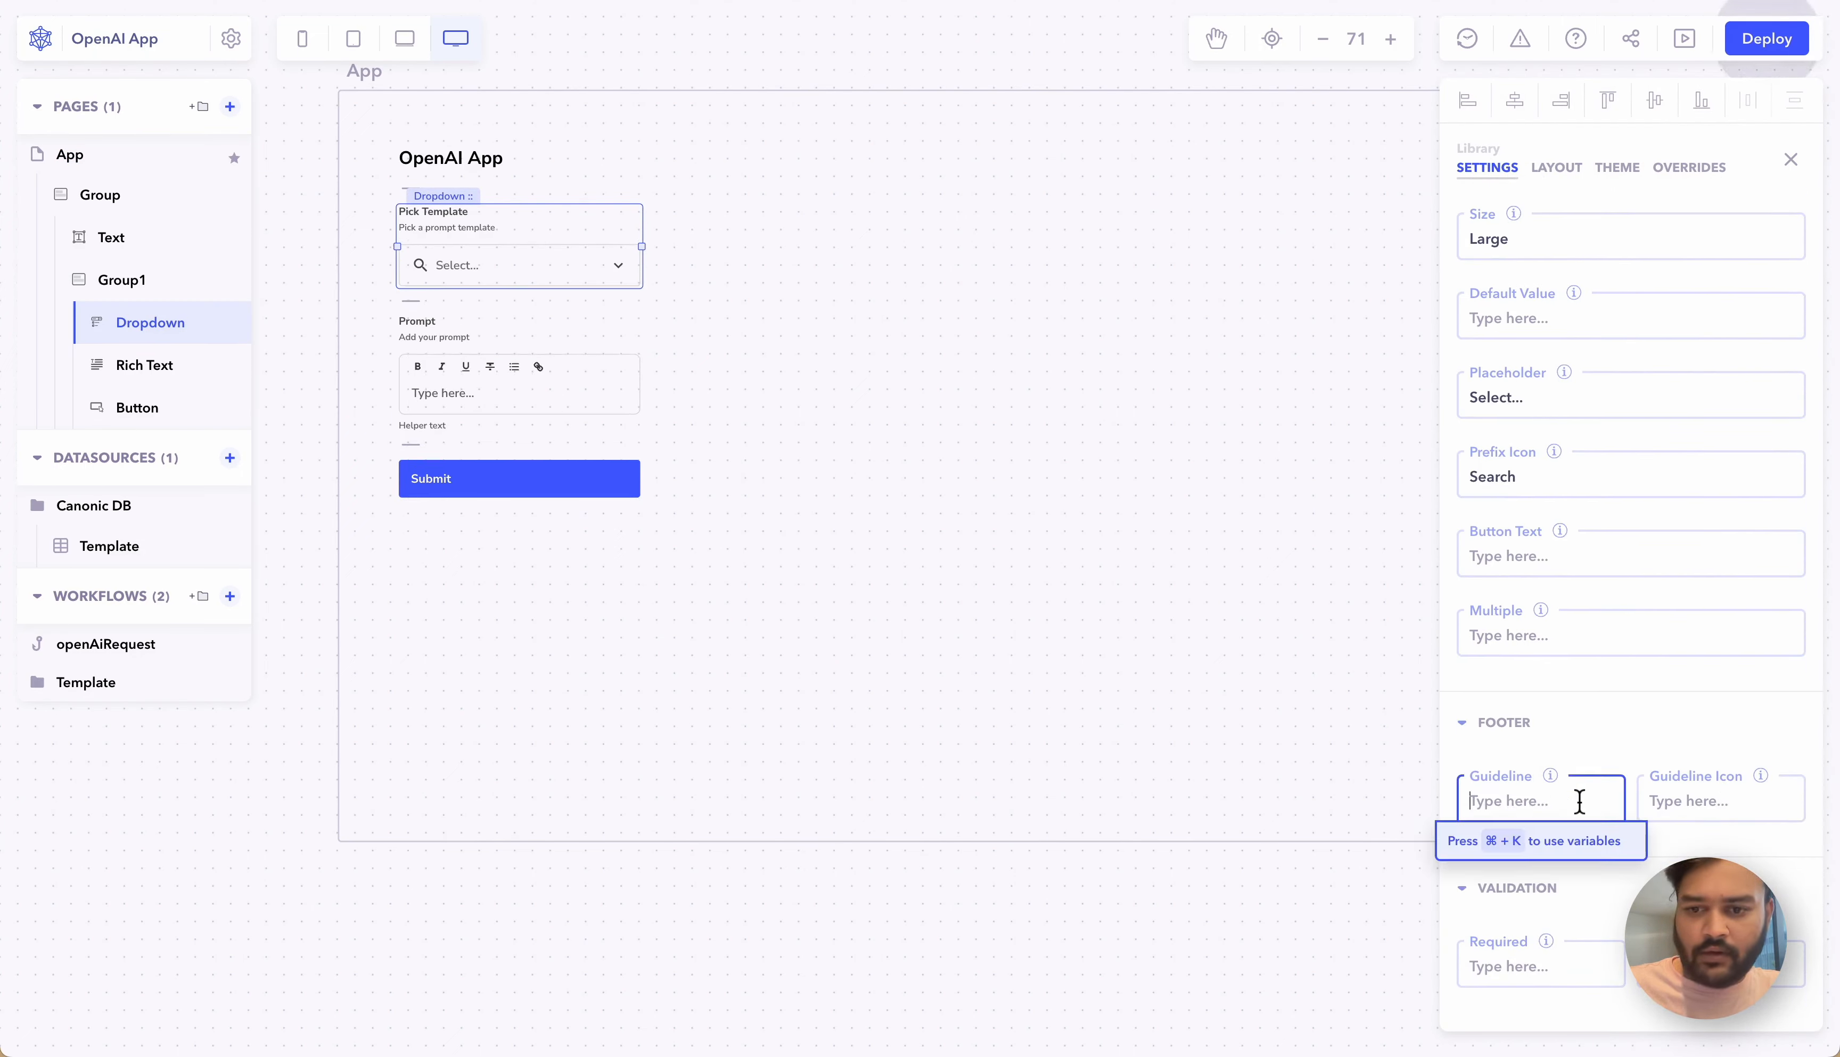
click(1015, 504)
Clear the guideline helper text under the Prompt Rich Text input.
click(572, 332)
scroll(1643, 771, down, 5)
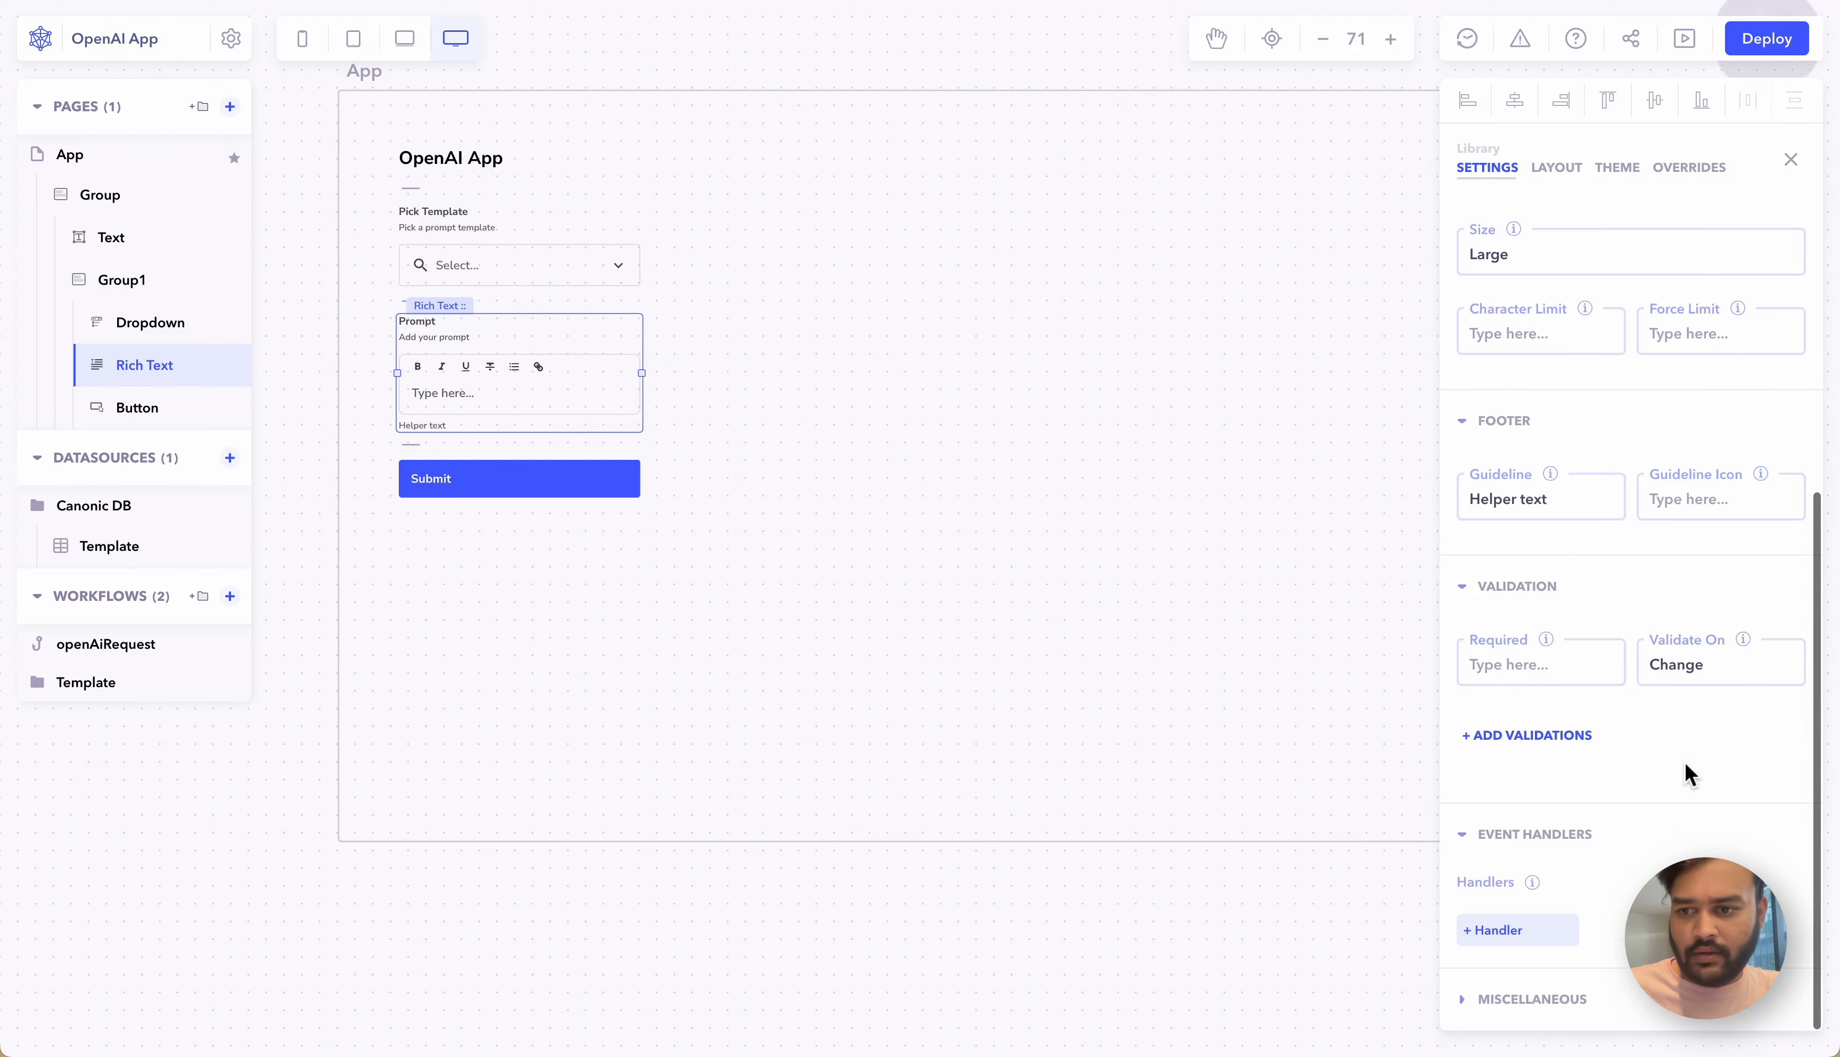
click(1573, 501)
key(super+a)
key(BackSpace)
click(927, 472)
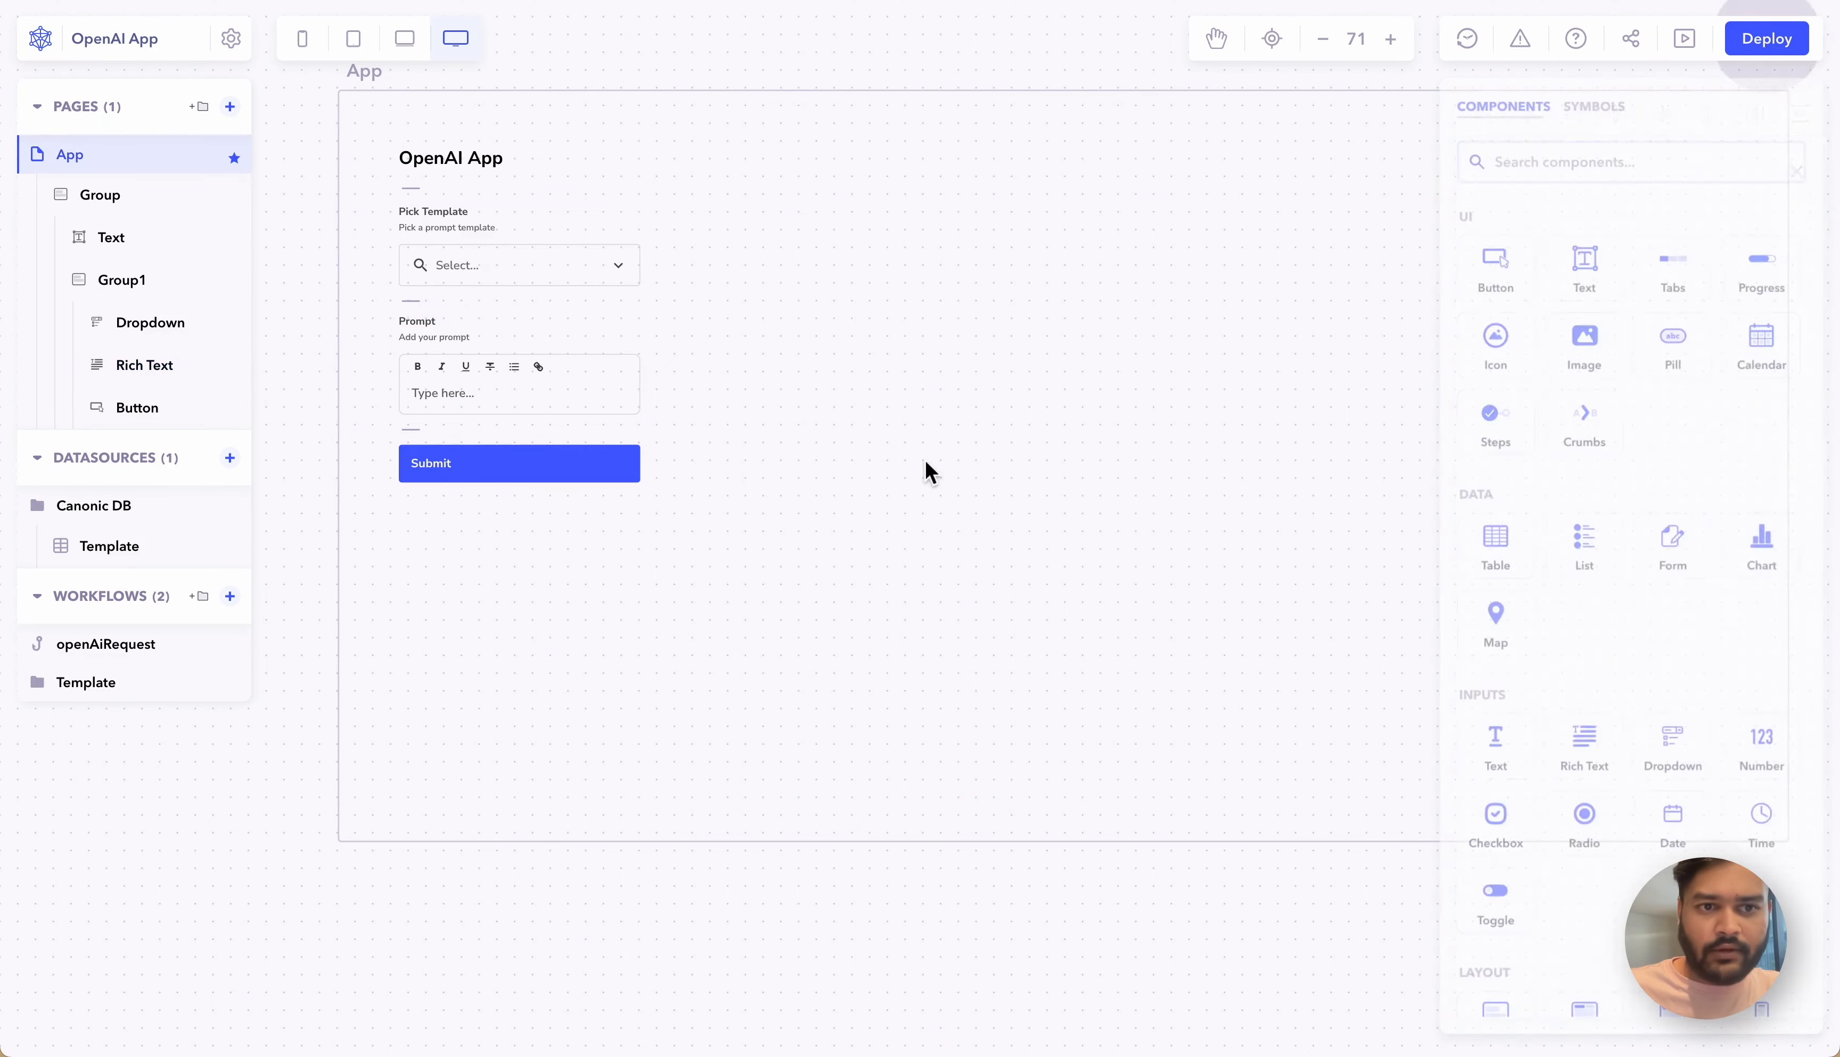
Pick the Sample template in the Dropdown and enter "Hi there!" in the Prompt input as test values.
click(548, 462)
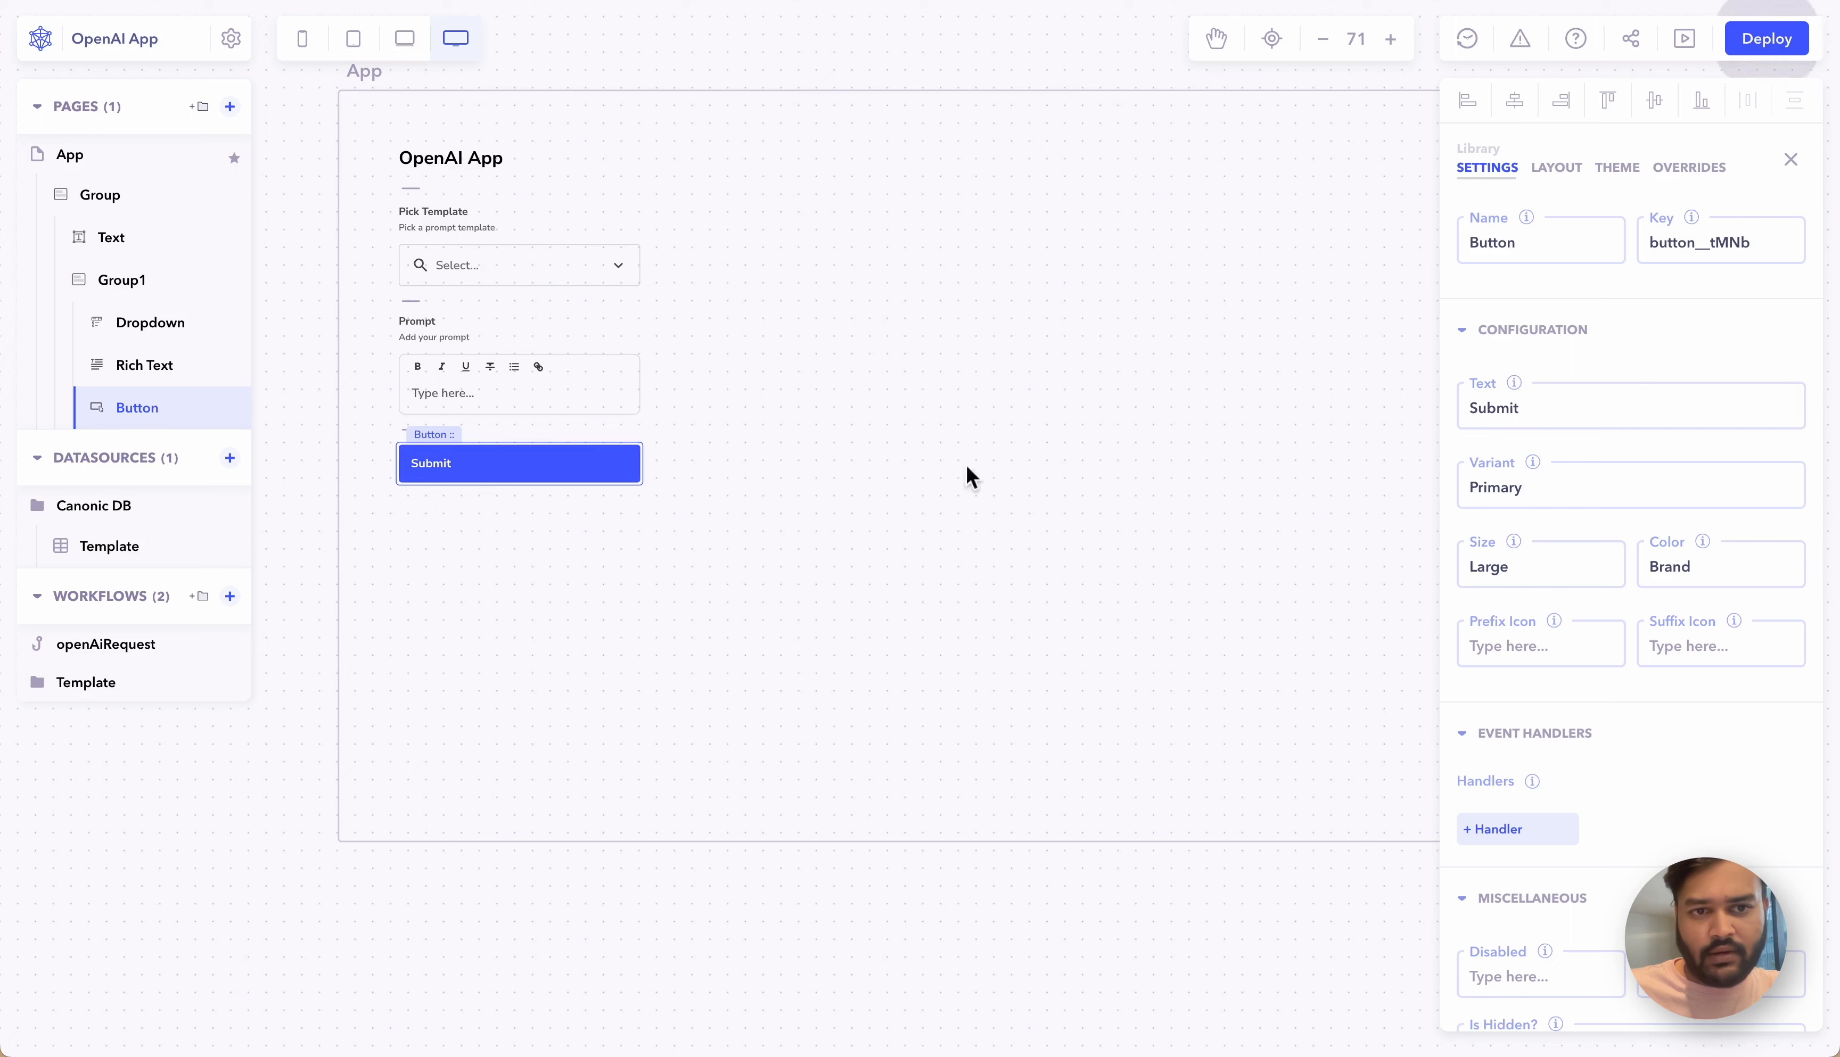
click(468, 267)
click(423, 332)
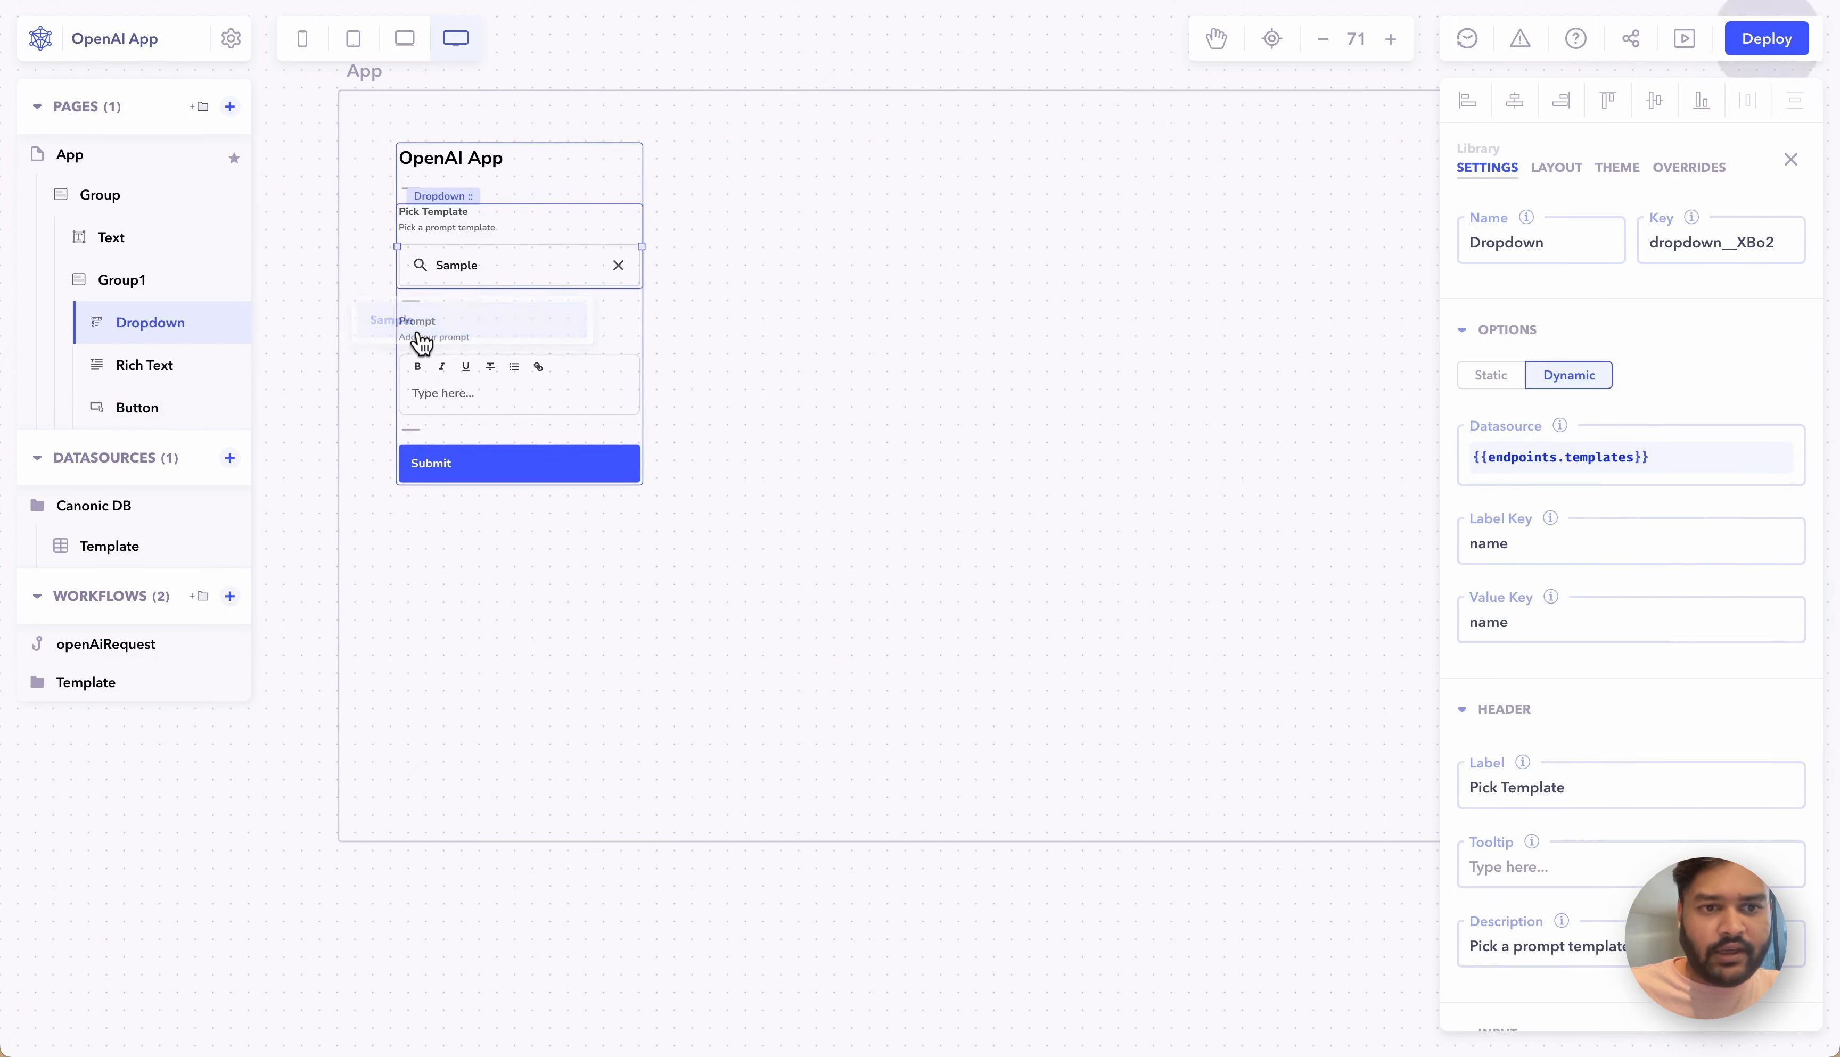
click(548, 409)
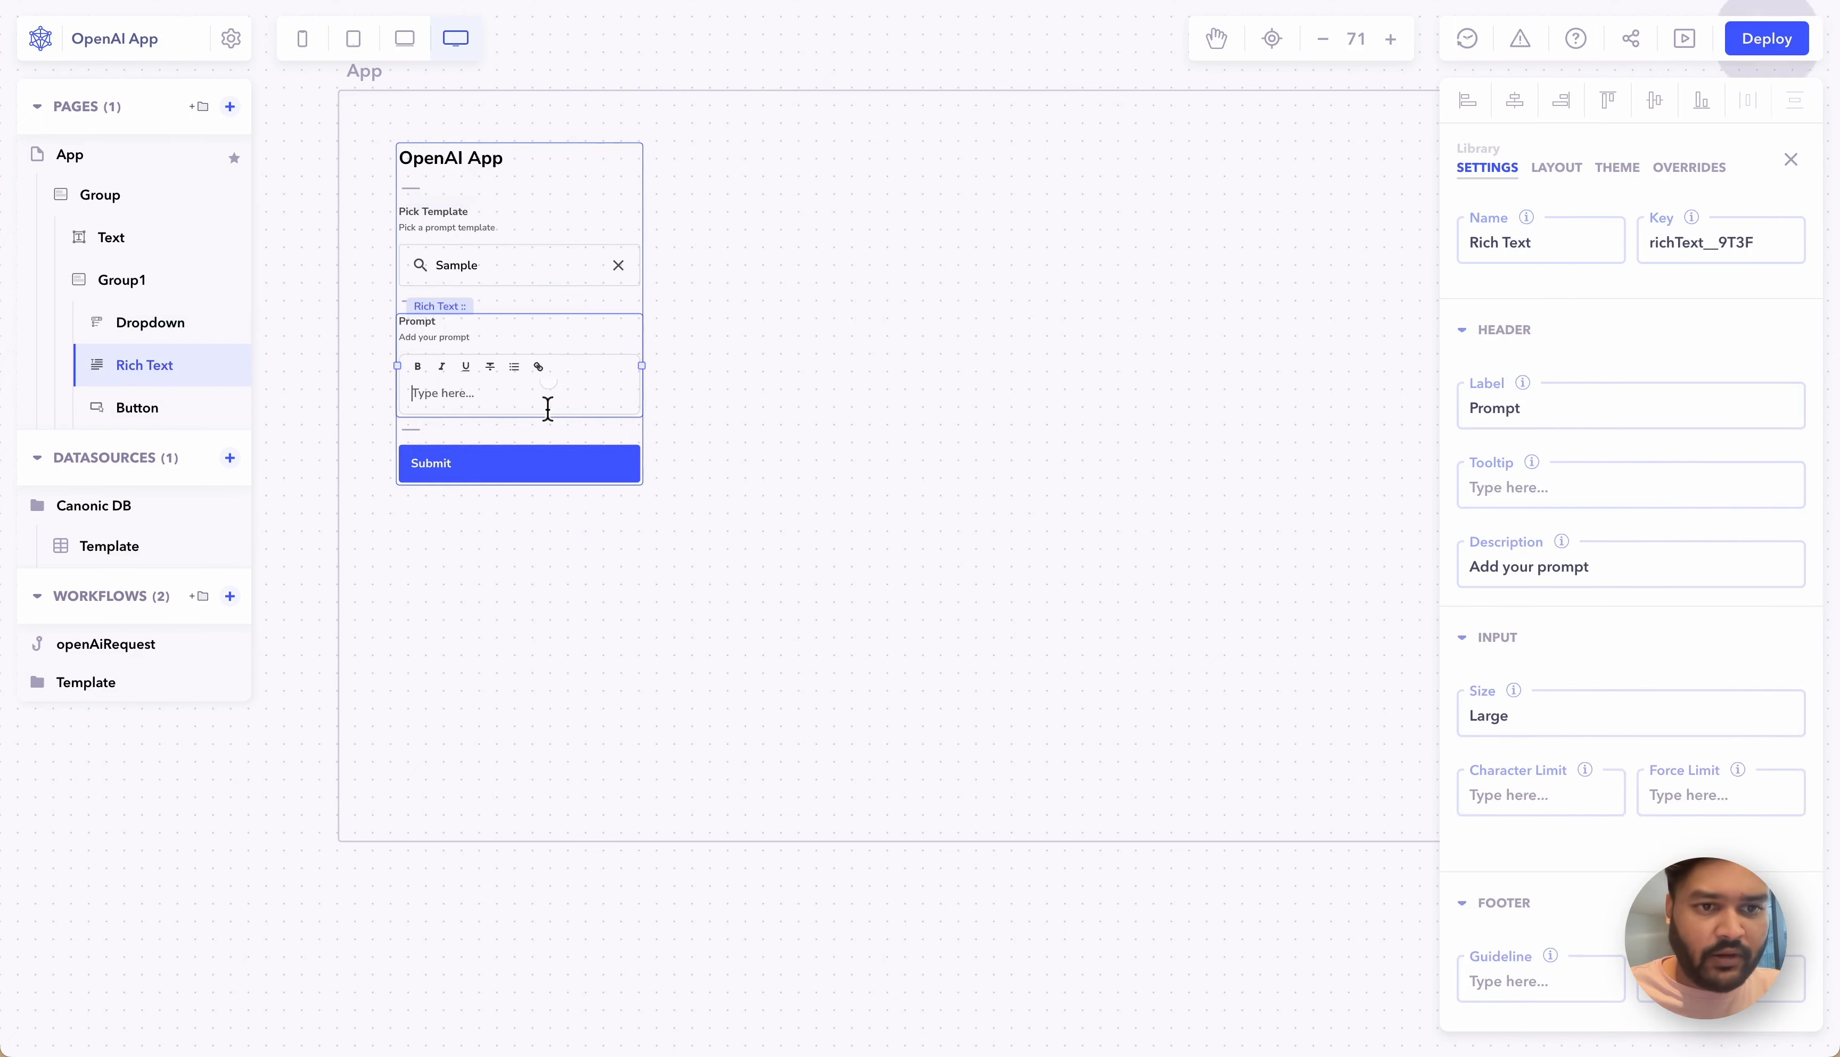
text(Hi there)
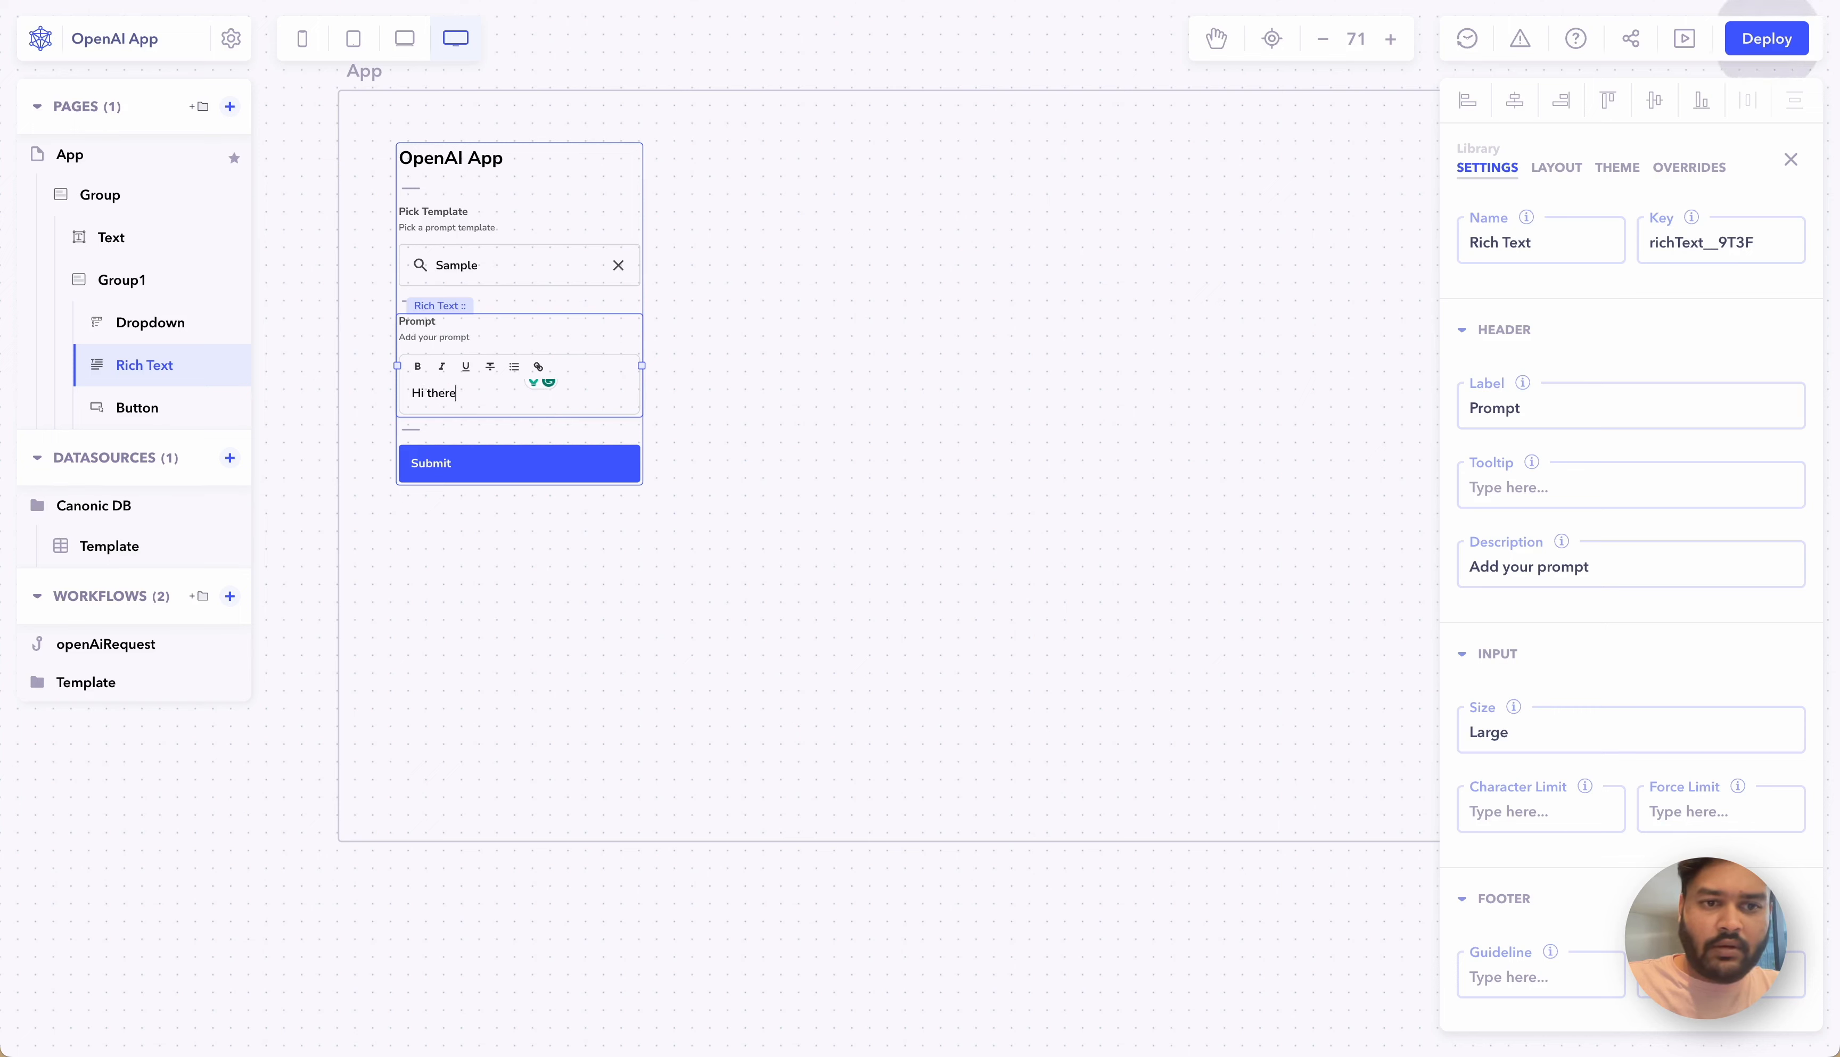
text(!)
Add an onClick handler to the Submit button with a Set Variable action and the variable key "response".
click(529, 476)
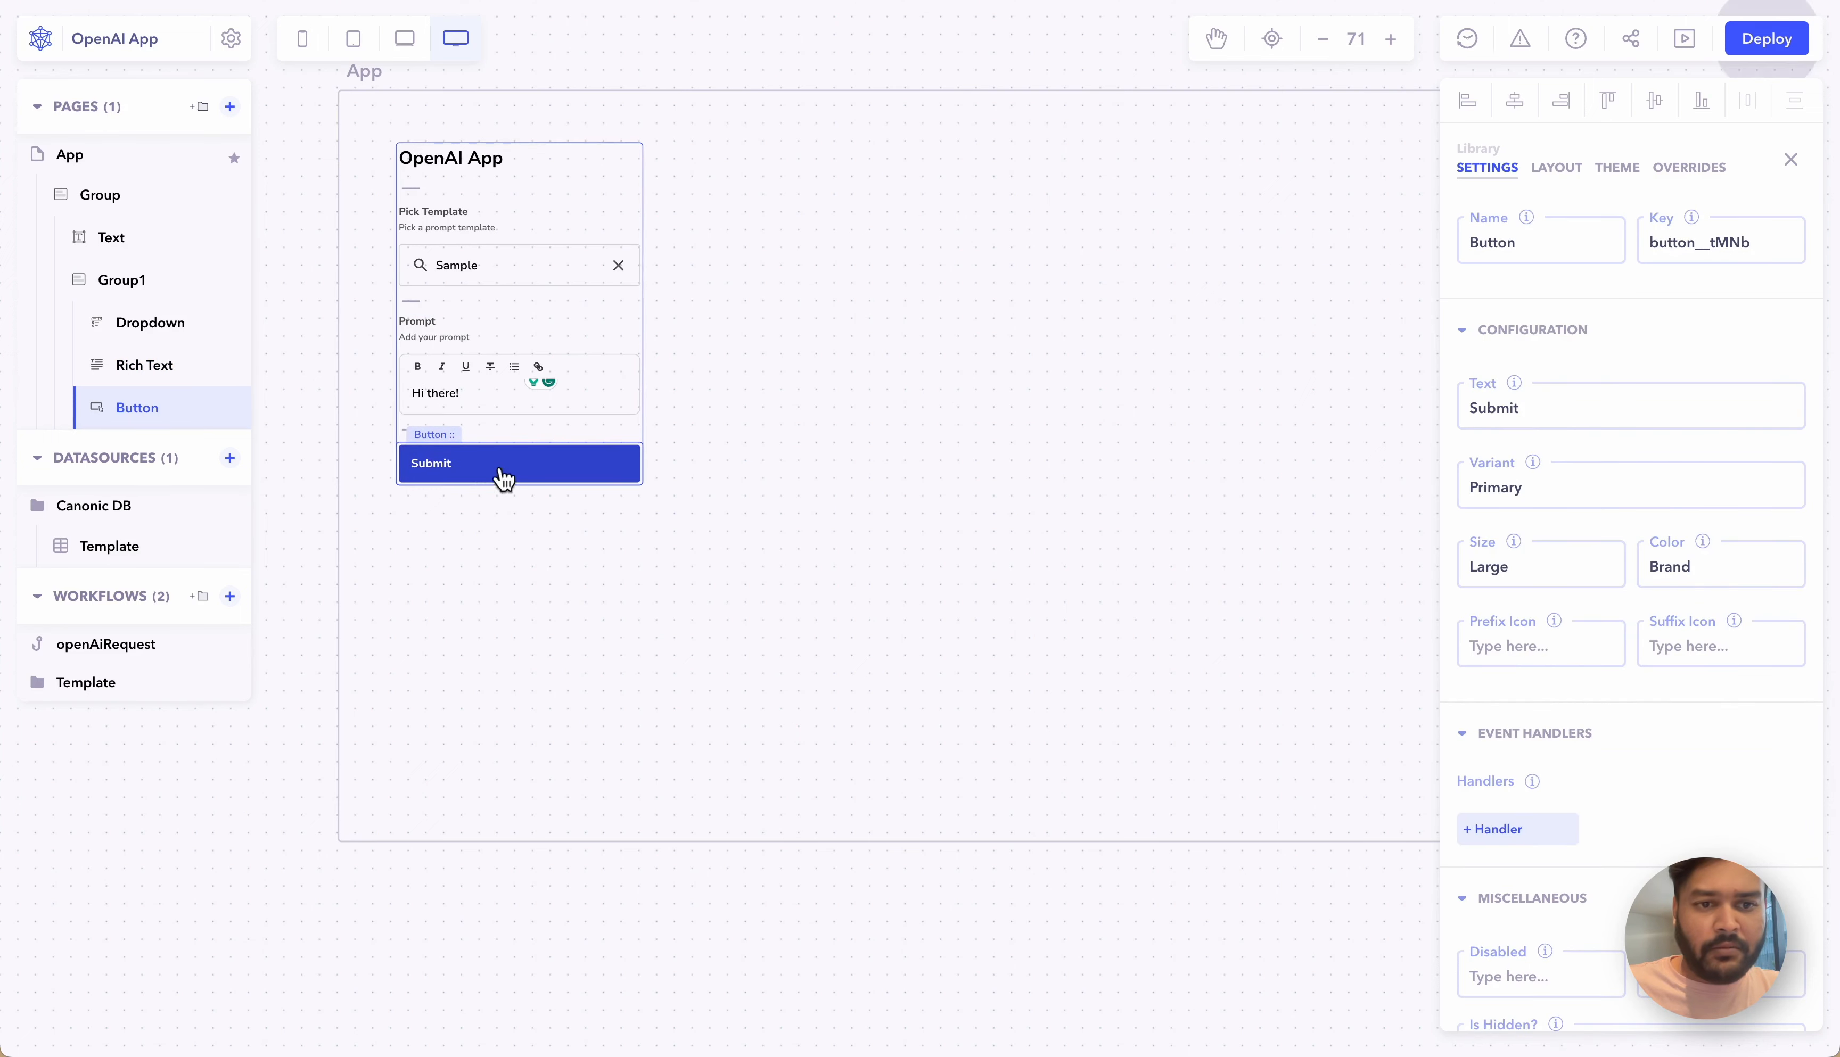
scroll(1647, 807, down, 1)
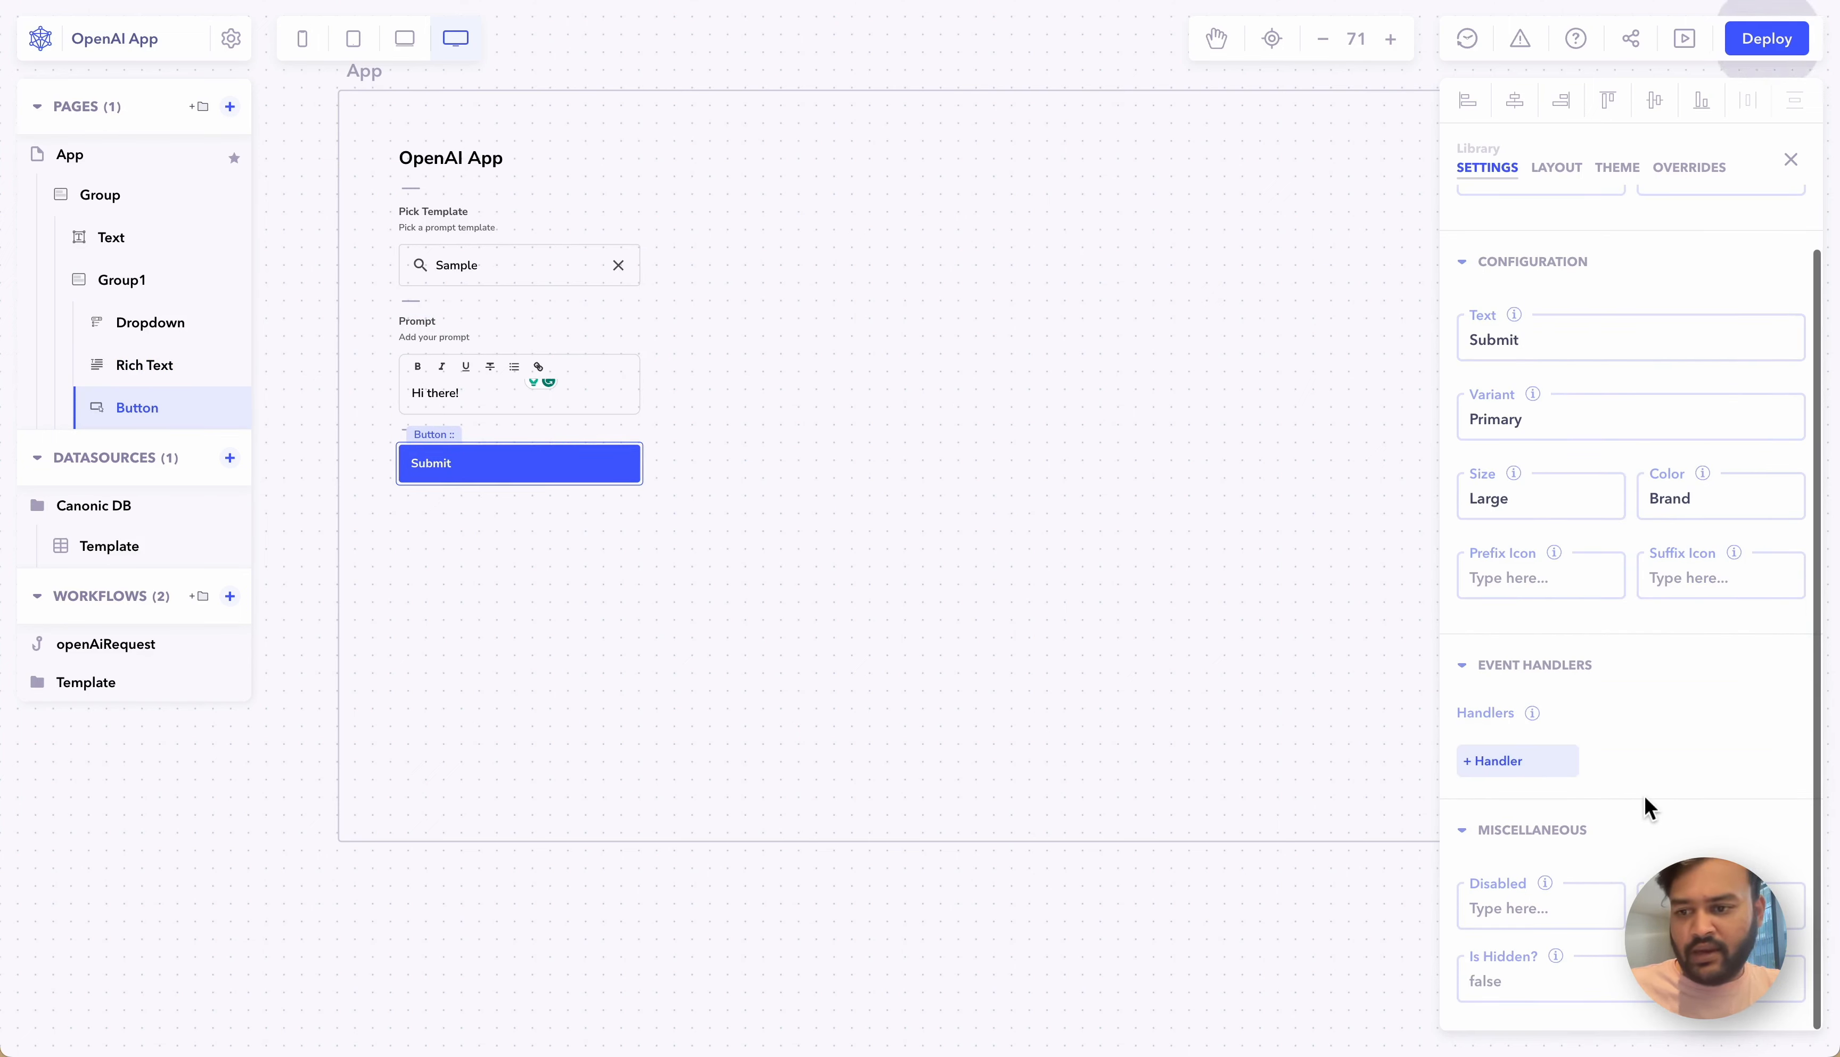
click(1547, 761)
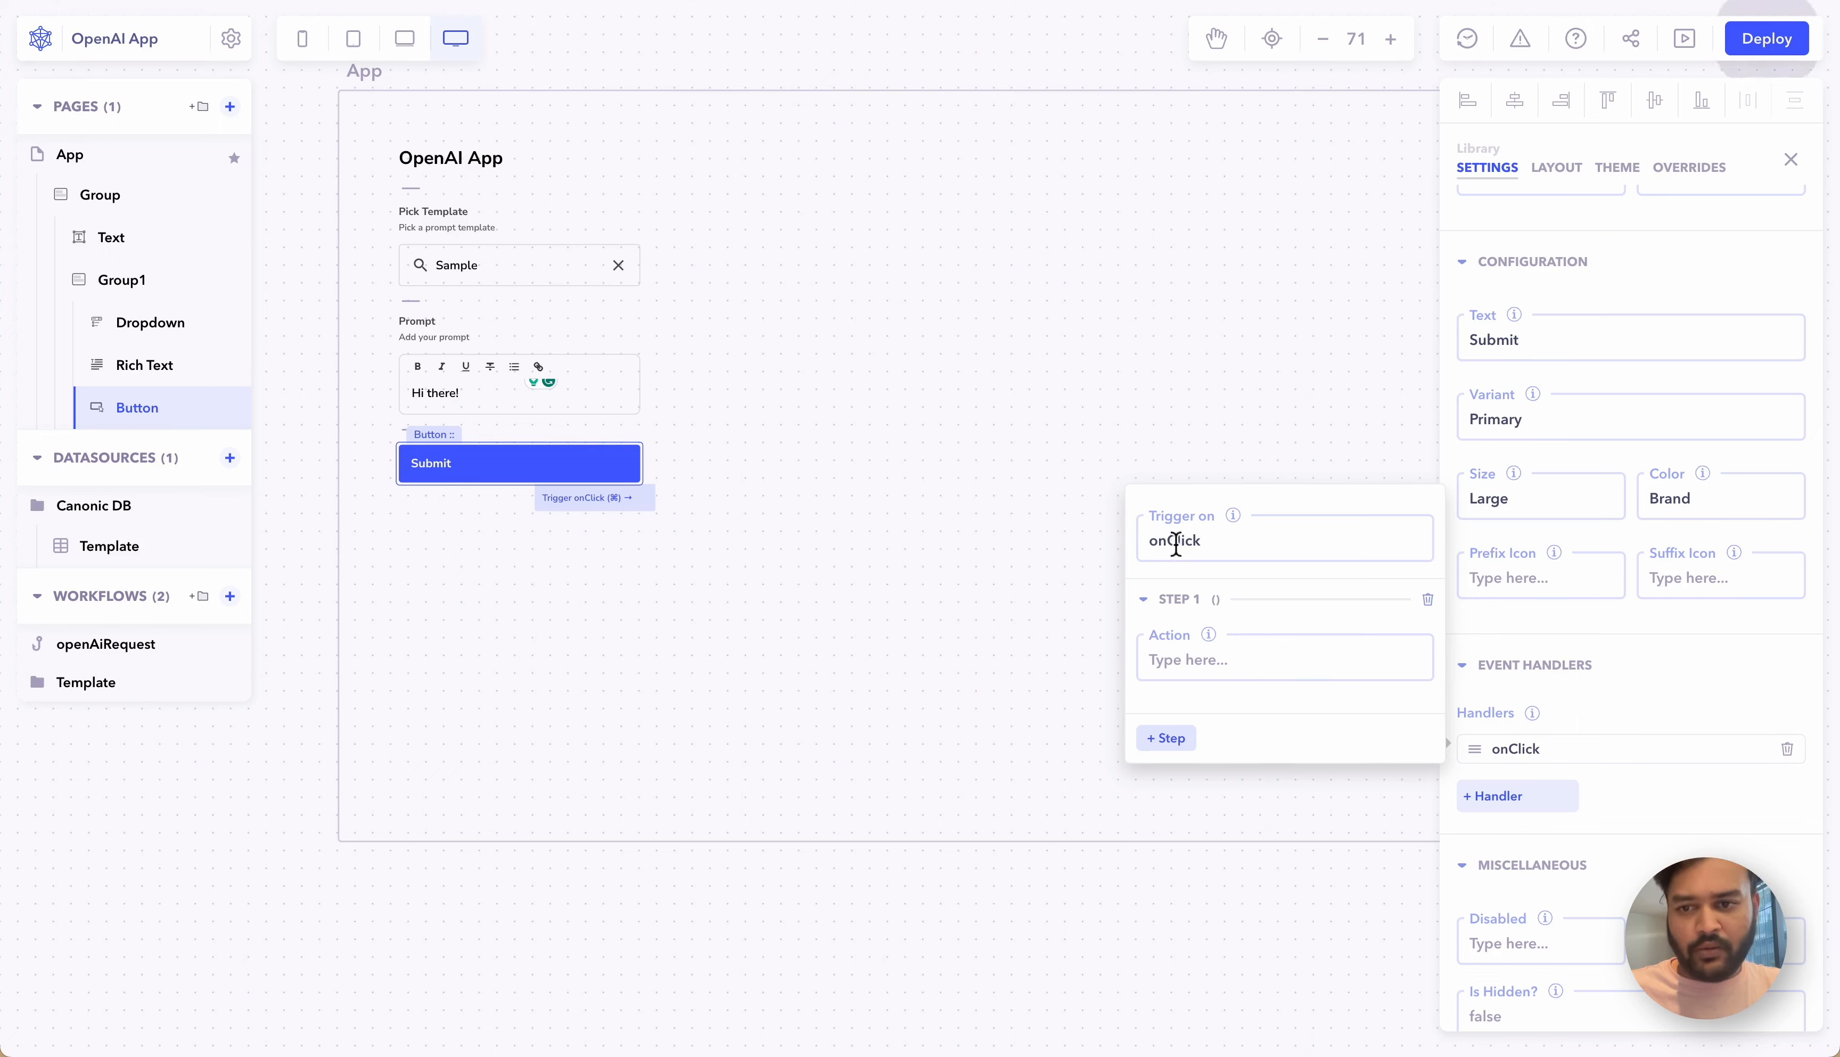
click(1211, 670)
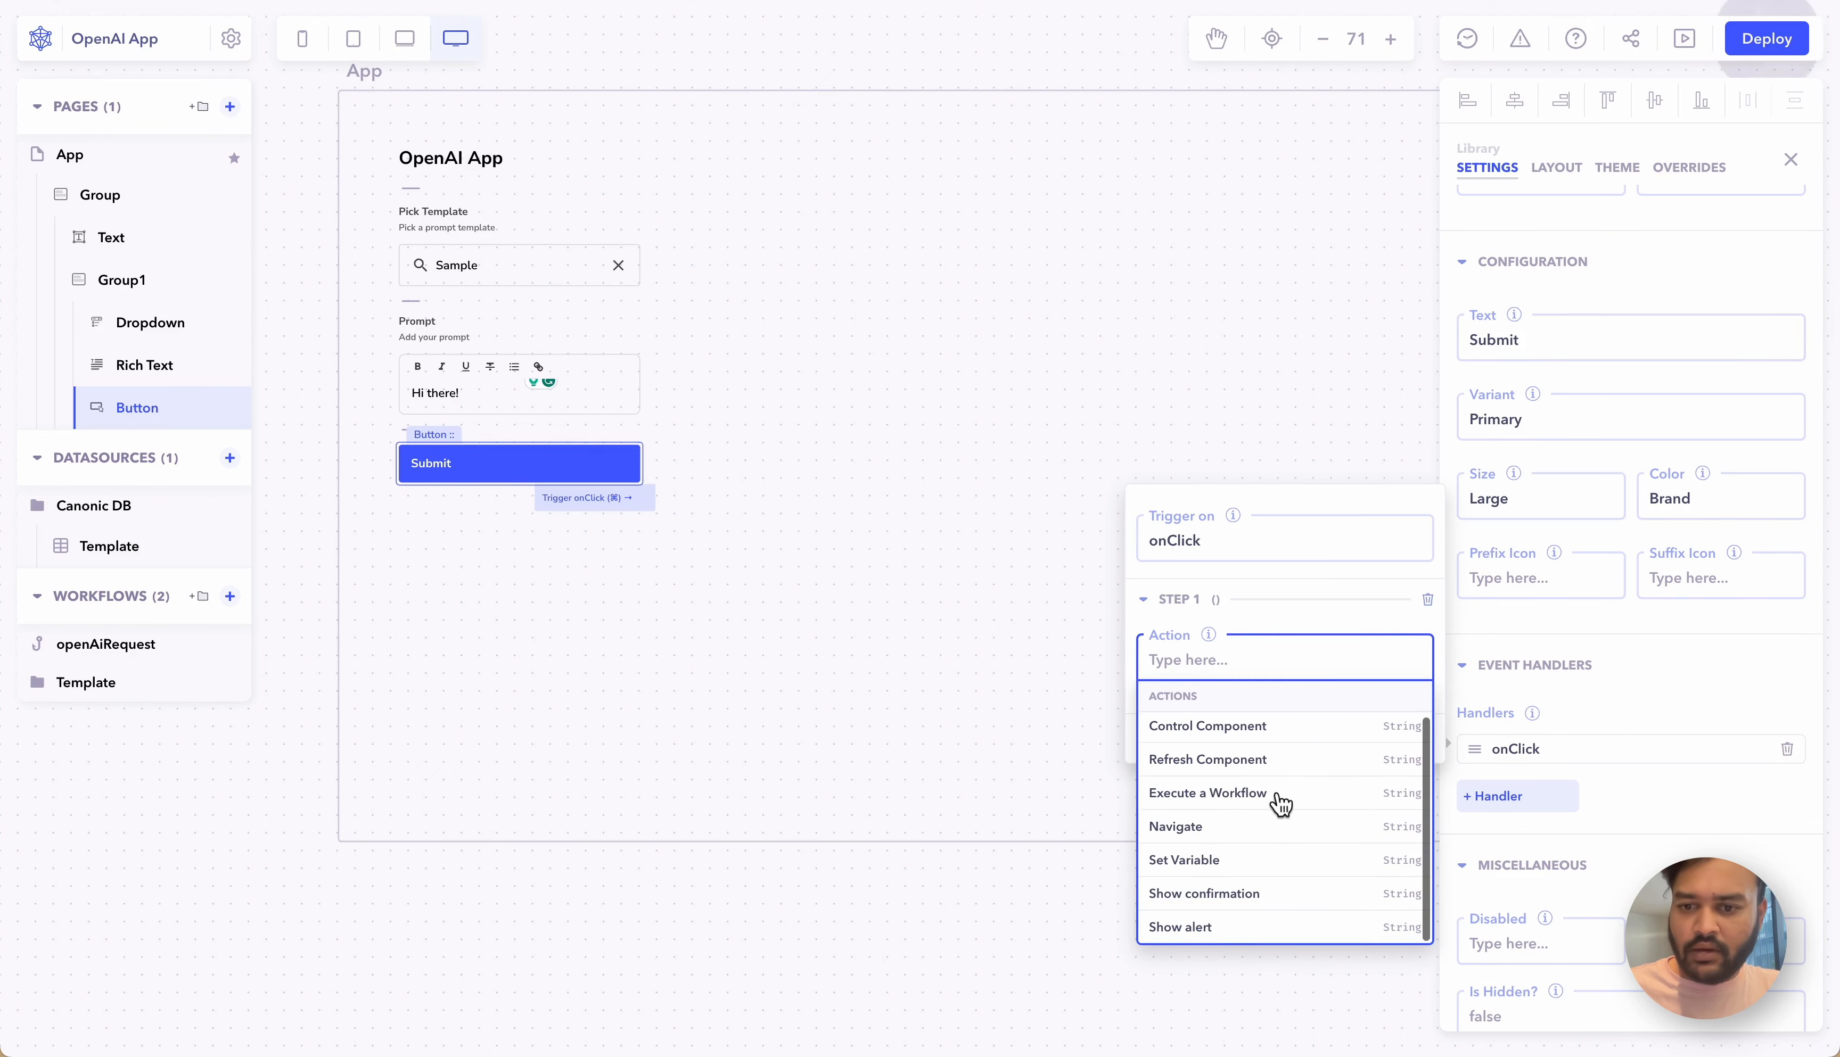
click(1258, 862)
click(1217, 574)
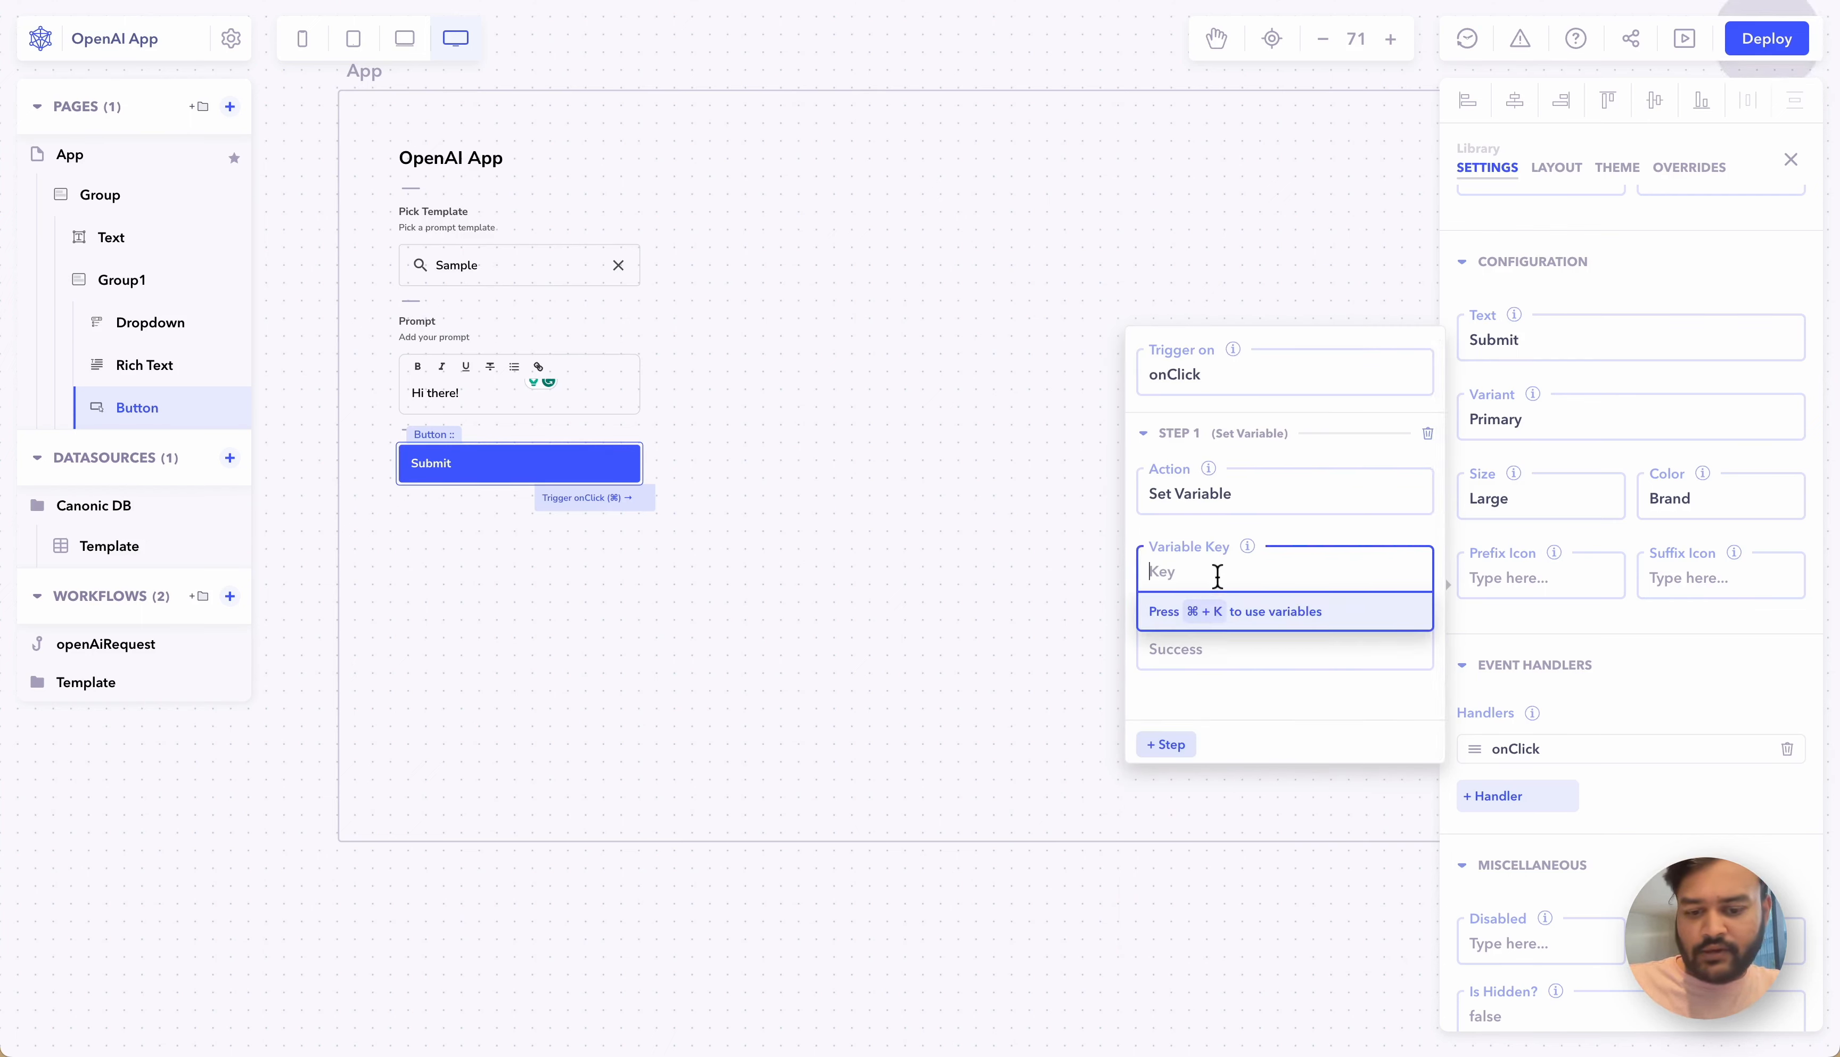
text(response)
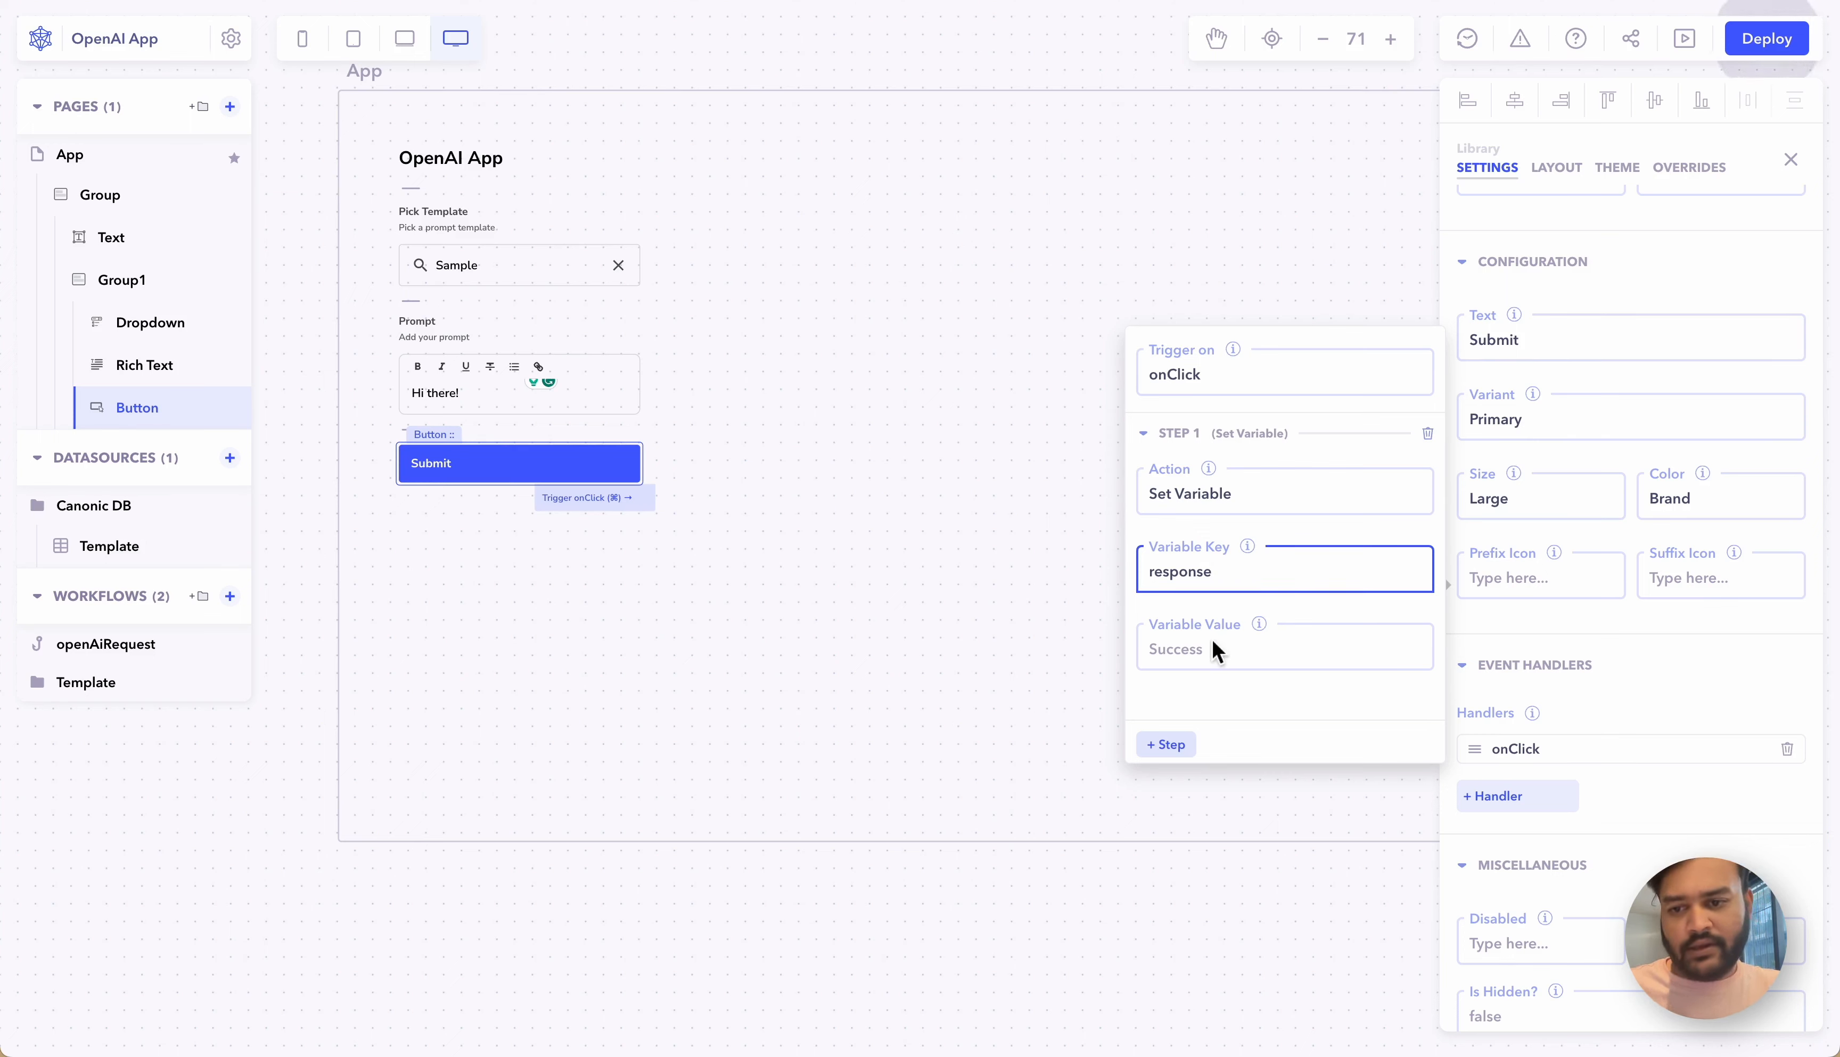
Set the response variable's value to the OpenAI Request workflow, {{endpoints.openAiRequest}}.
click(1211, 657)
key(super+k)
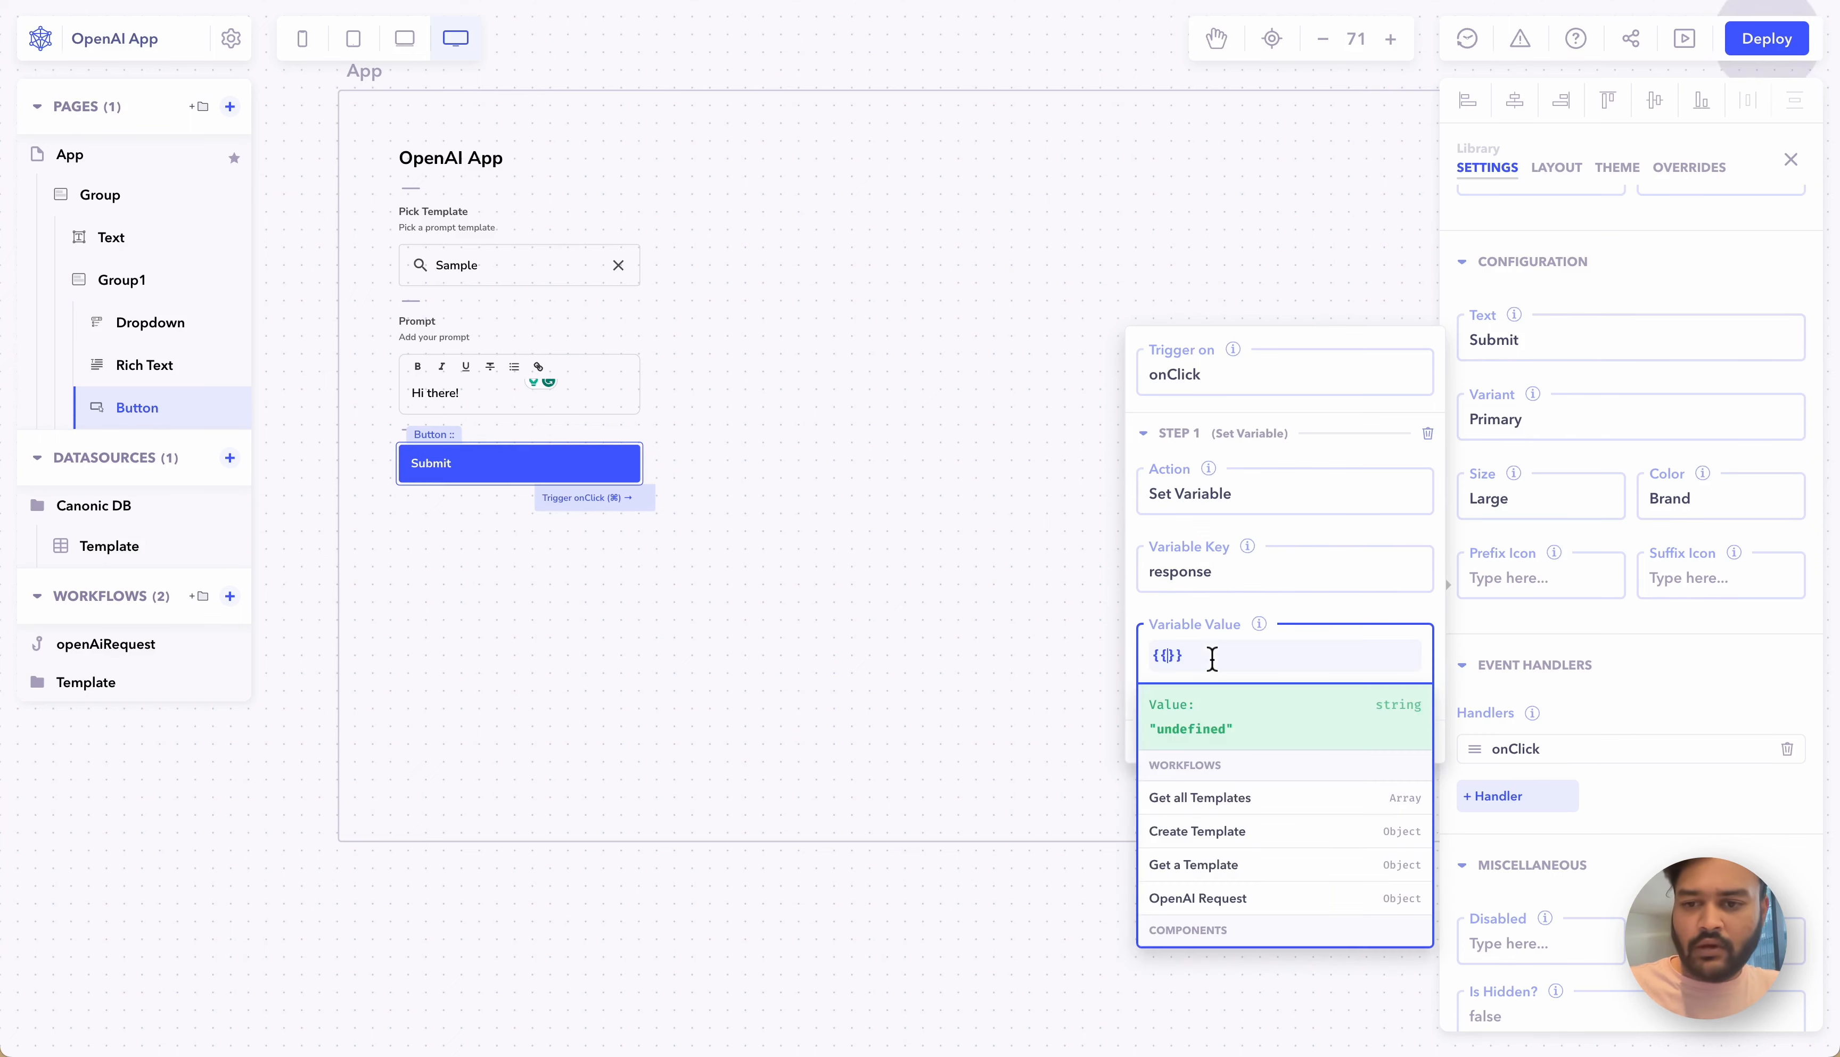
scroll(1270, 818, down, 1)
scroll(1271, 818, down, 1)
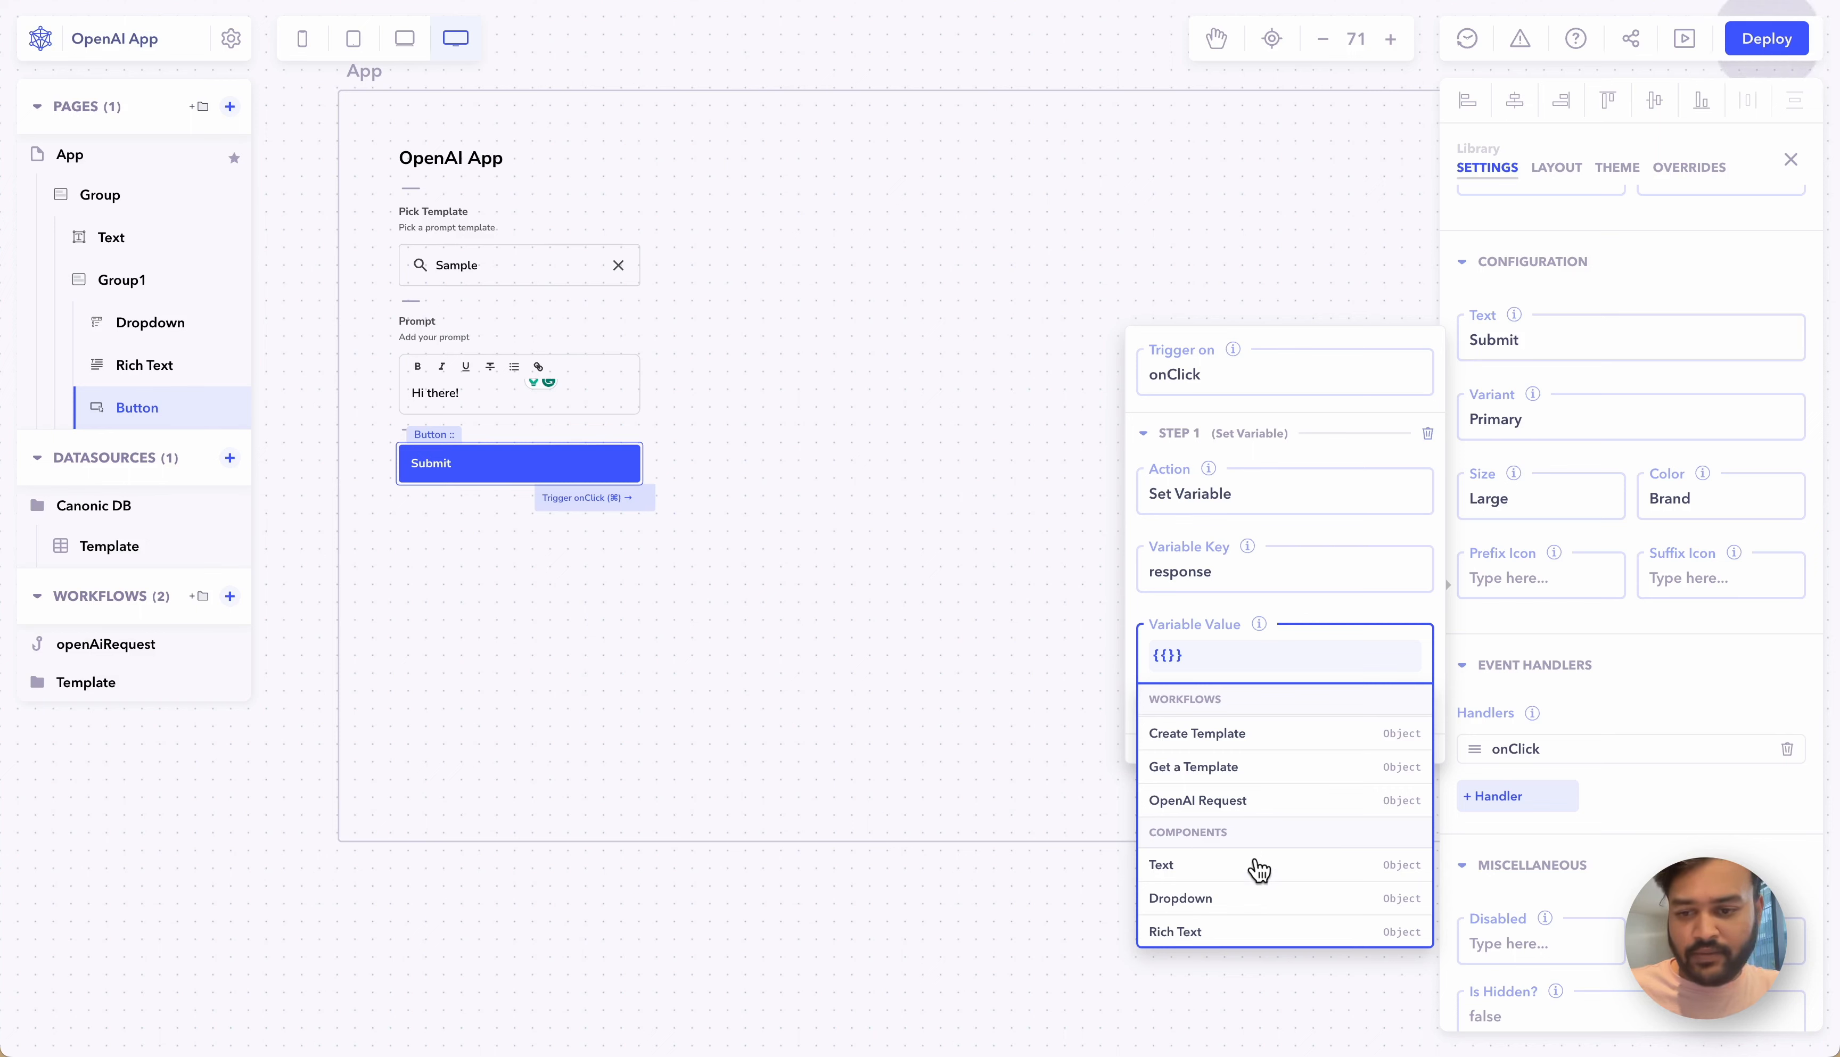
click(1234, 808)
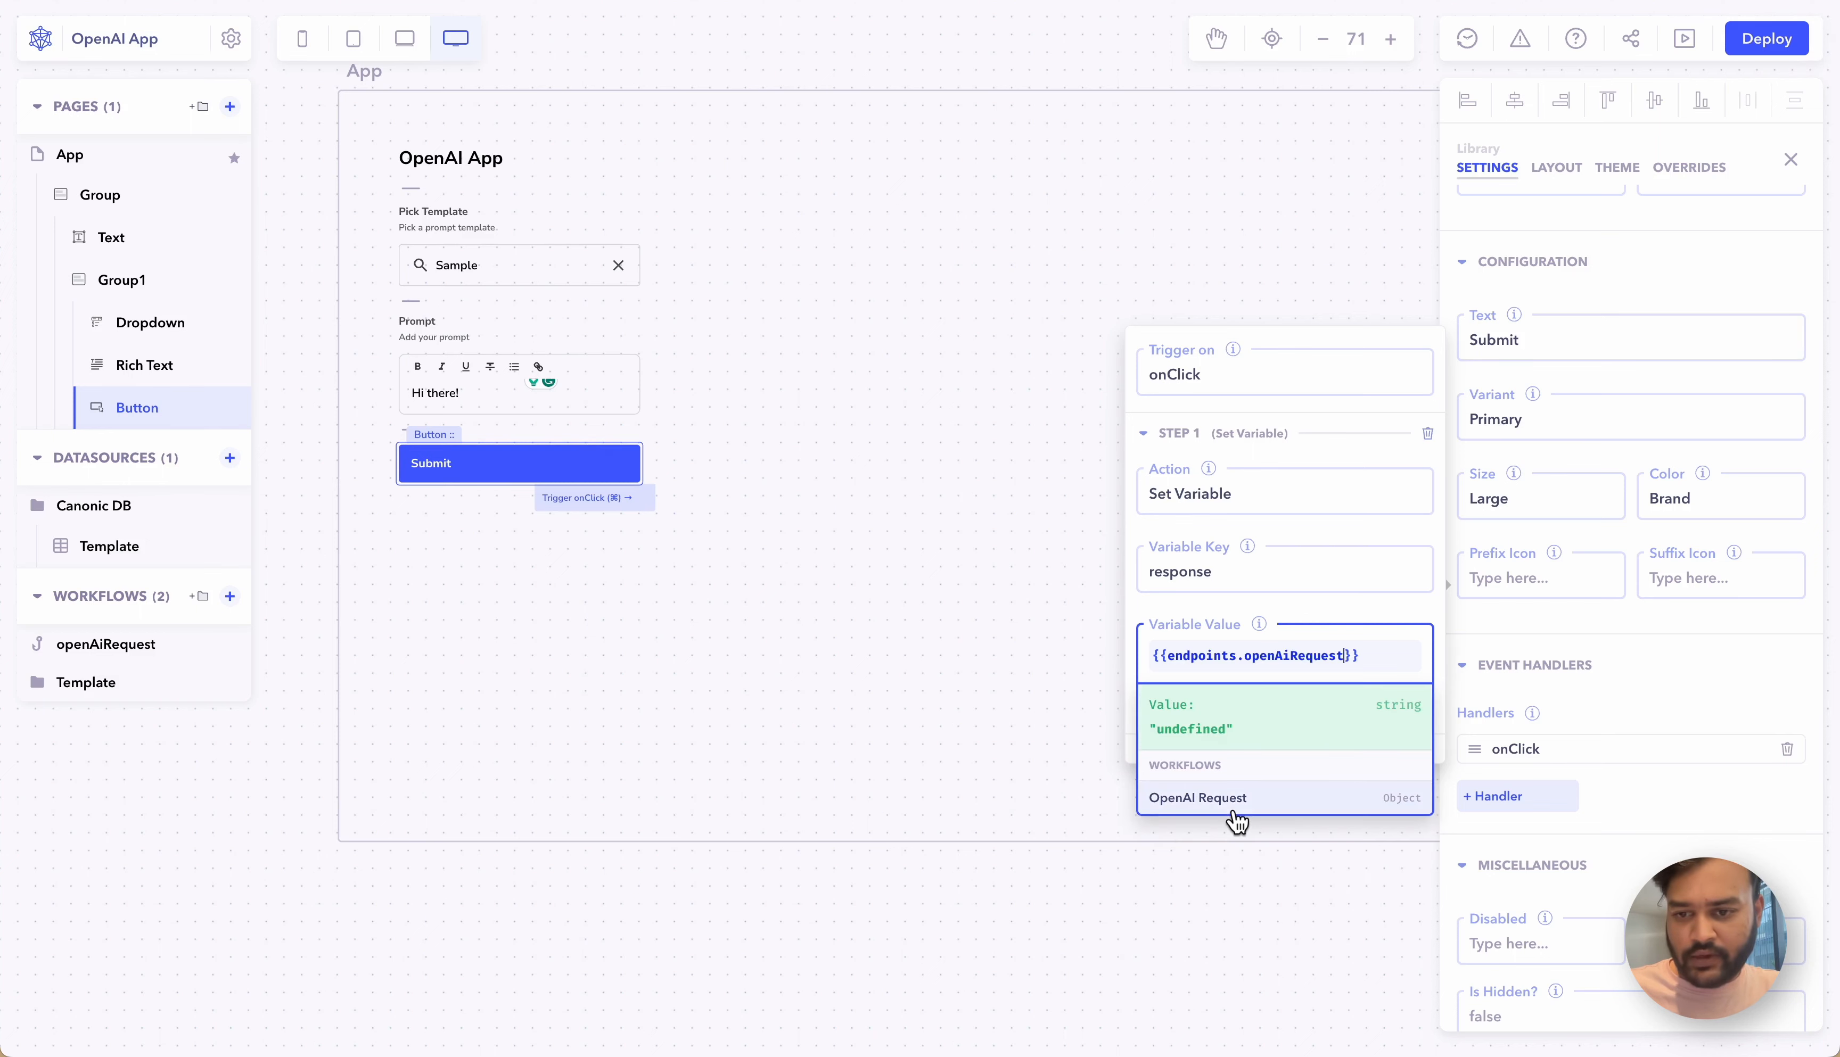
click(1343, 613)
scroll(1340, 620, down, 1)
click(1318, 642)
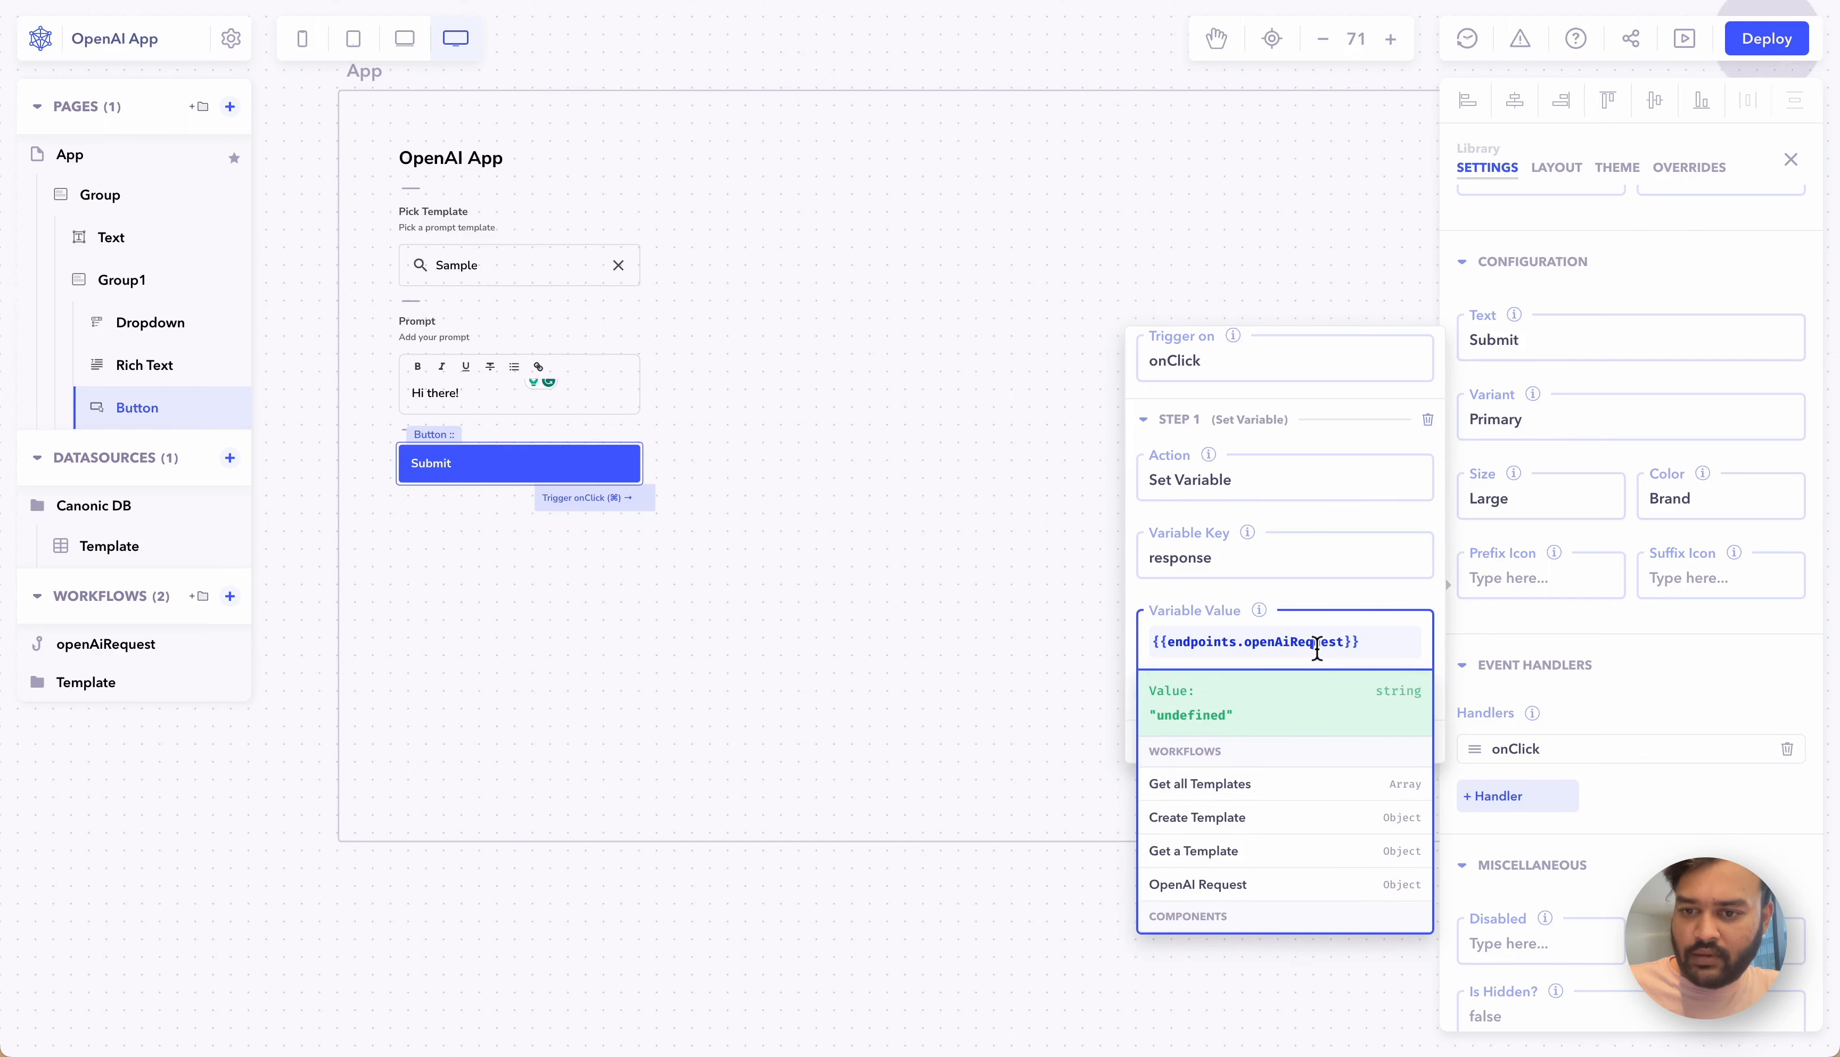
click(1301, 587)
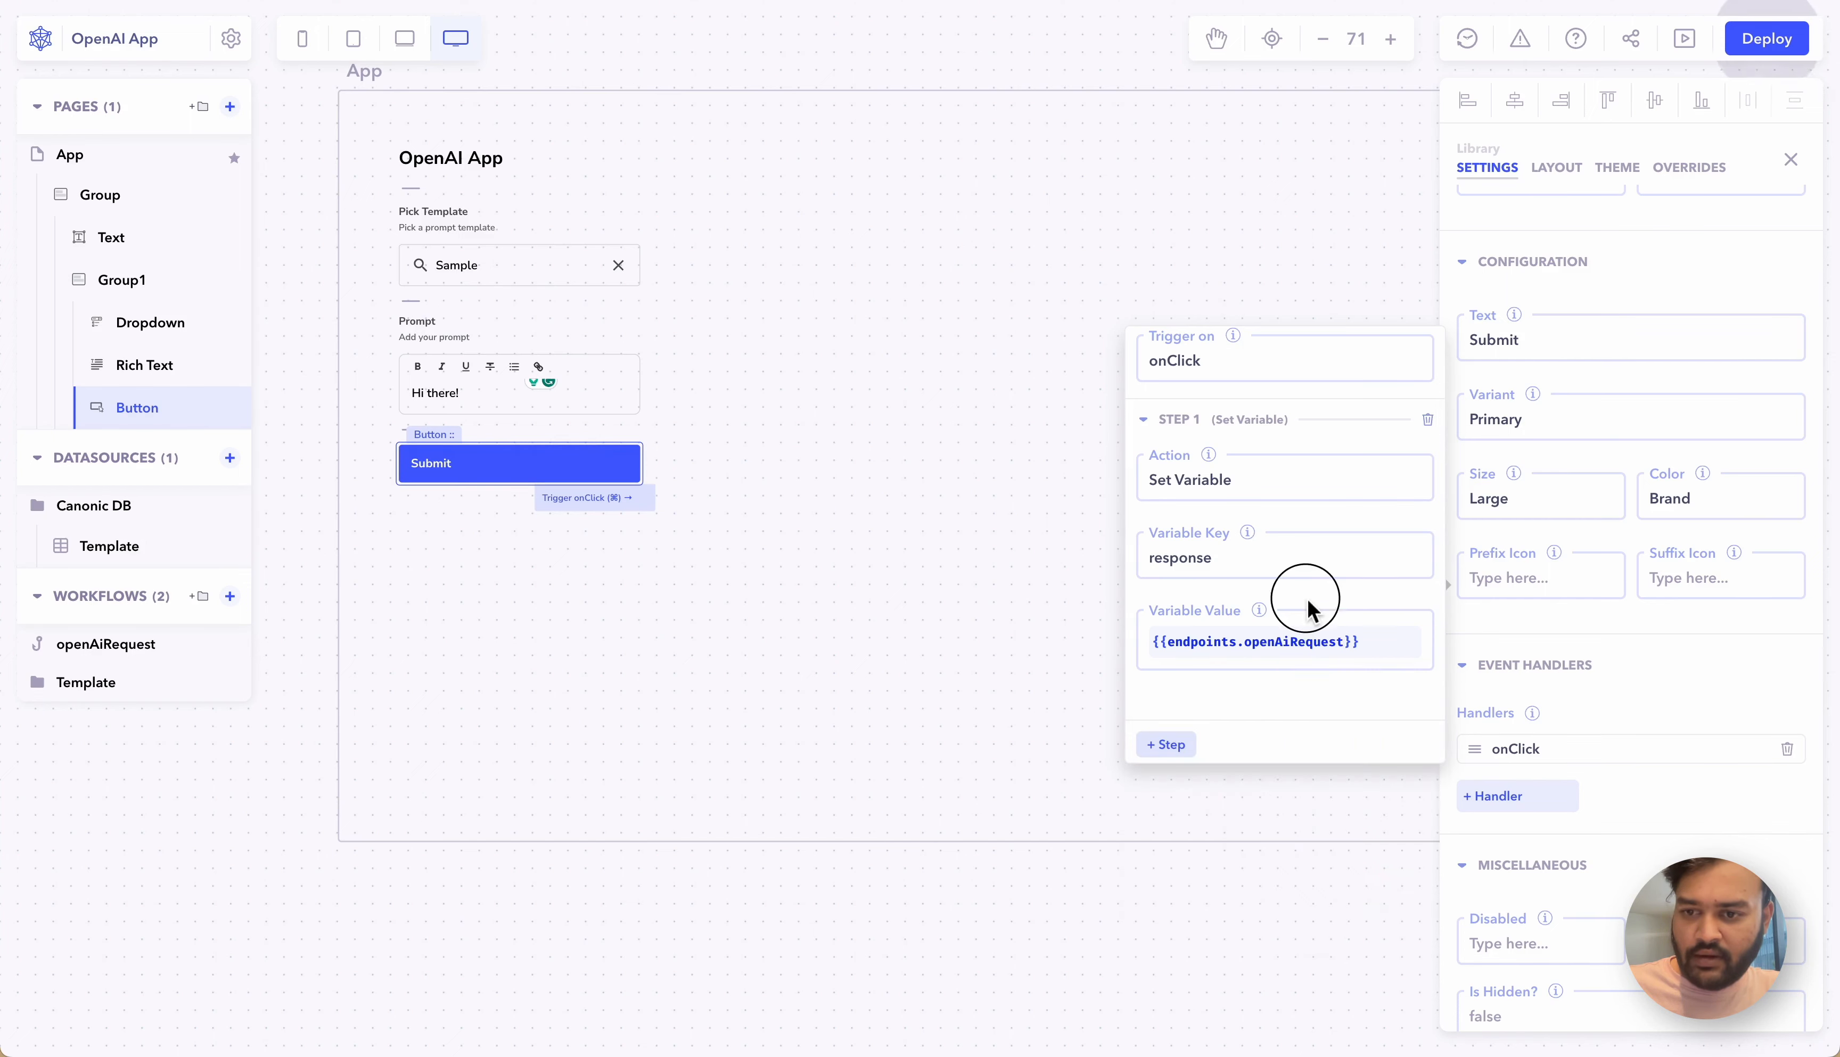
click(785, 678)
Add a String input with the key "prompt" to the openAiRequest workflow.
click(149, 644)
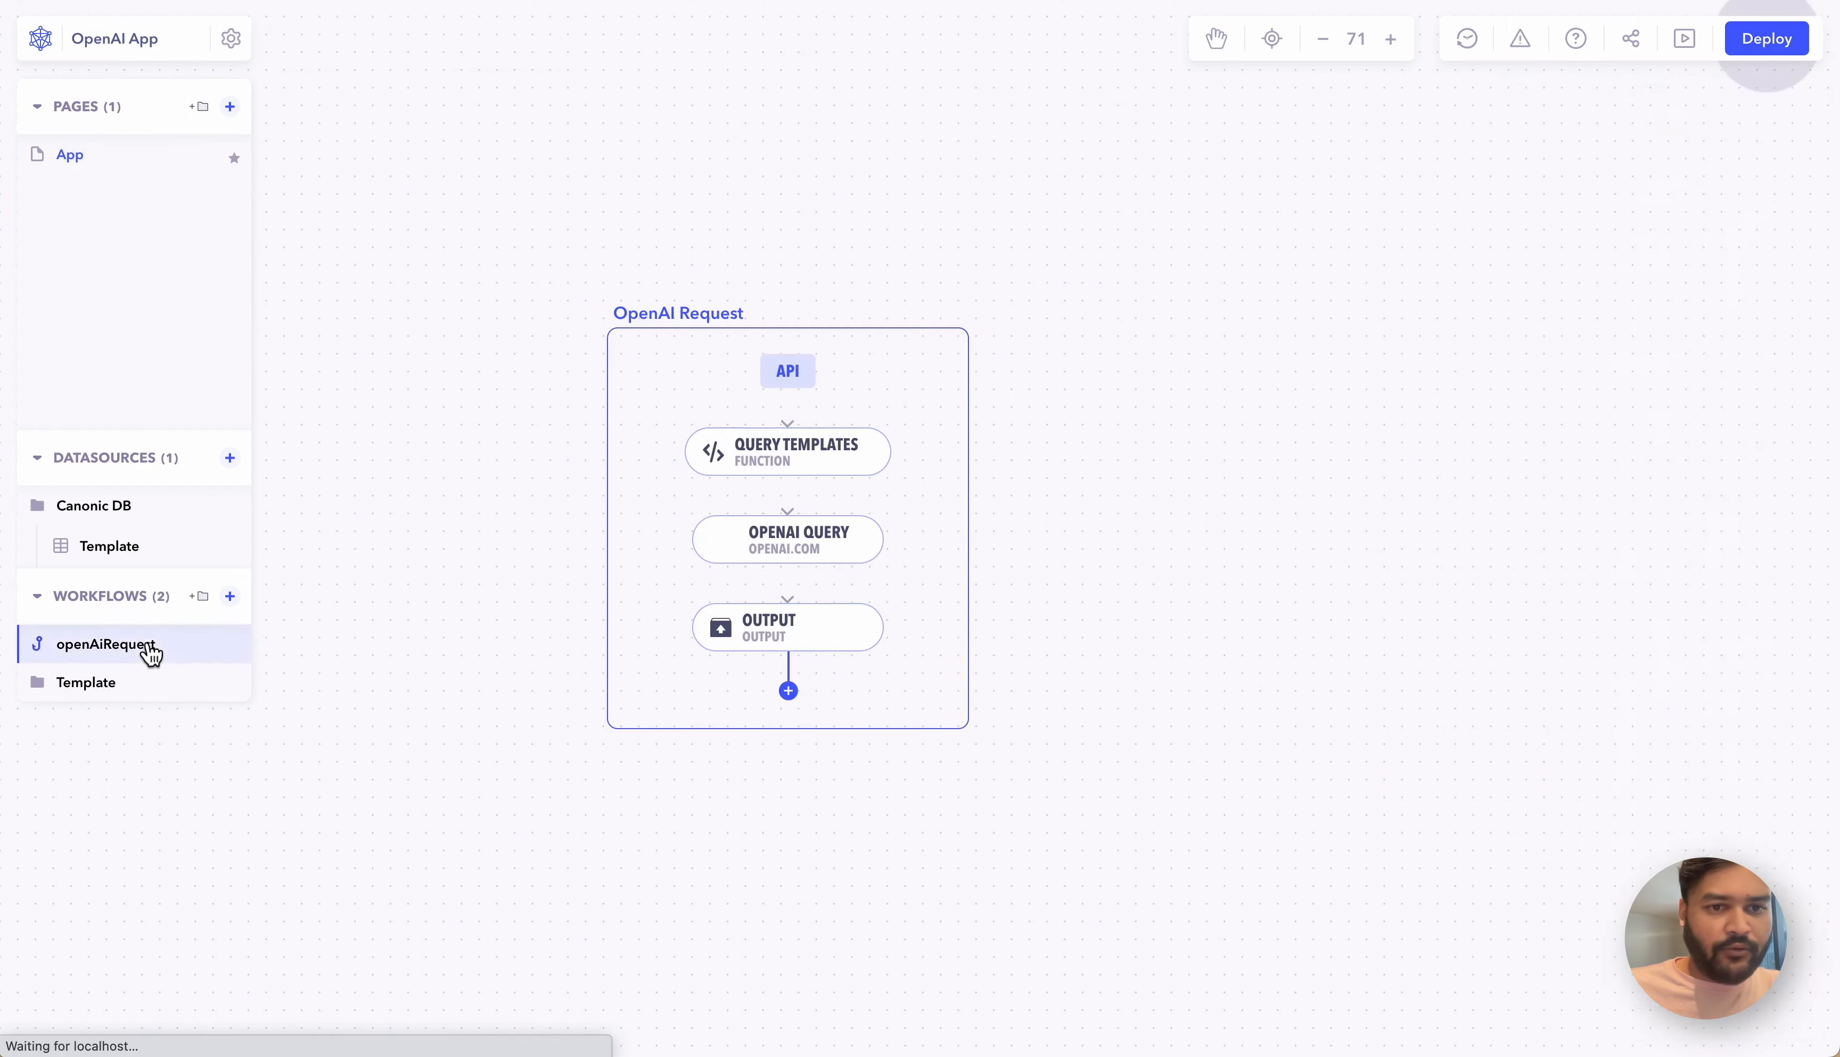
click(1571, 430)
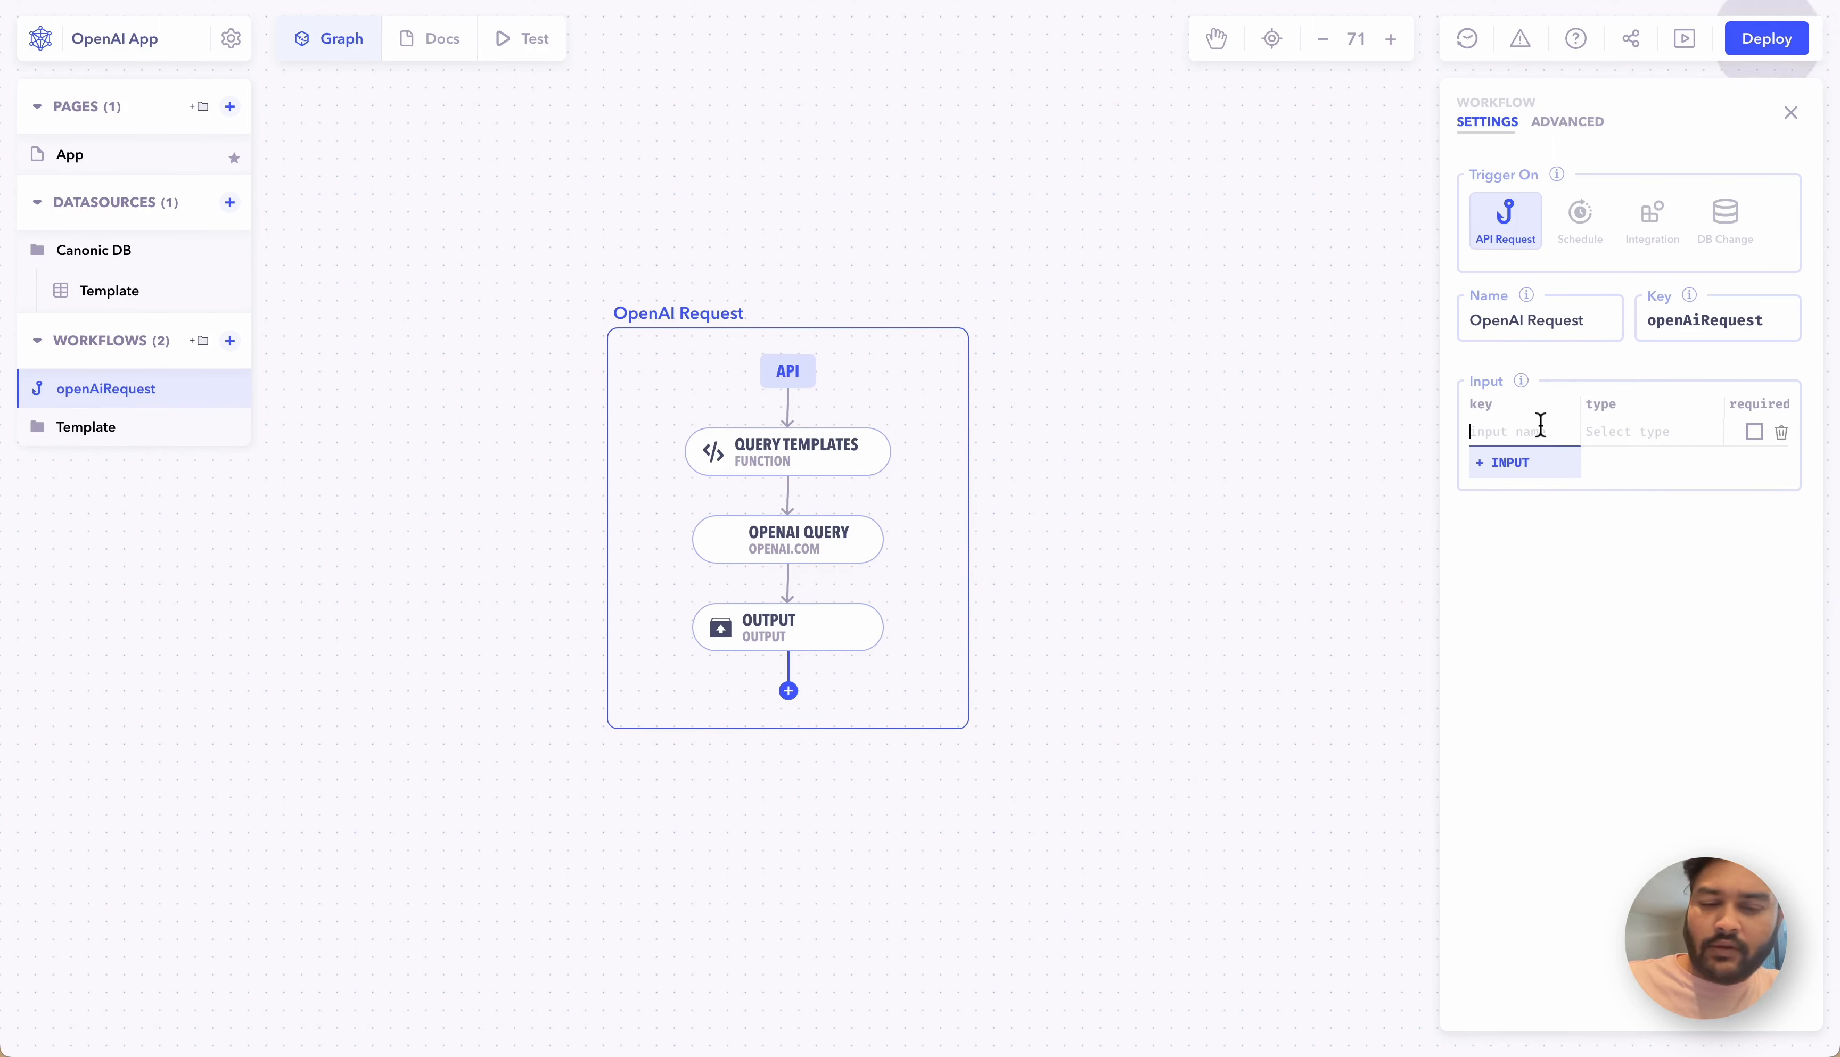
text(pro)
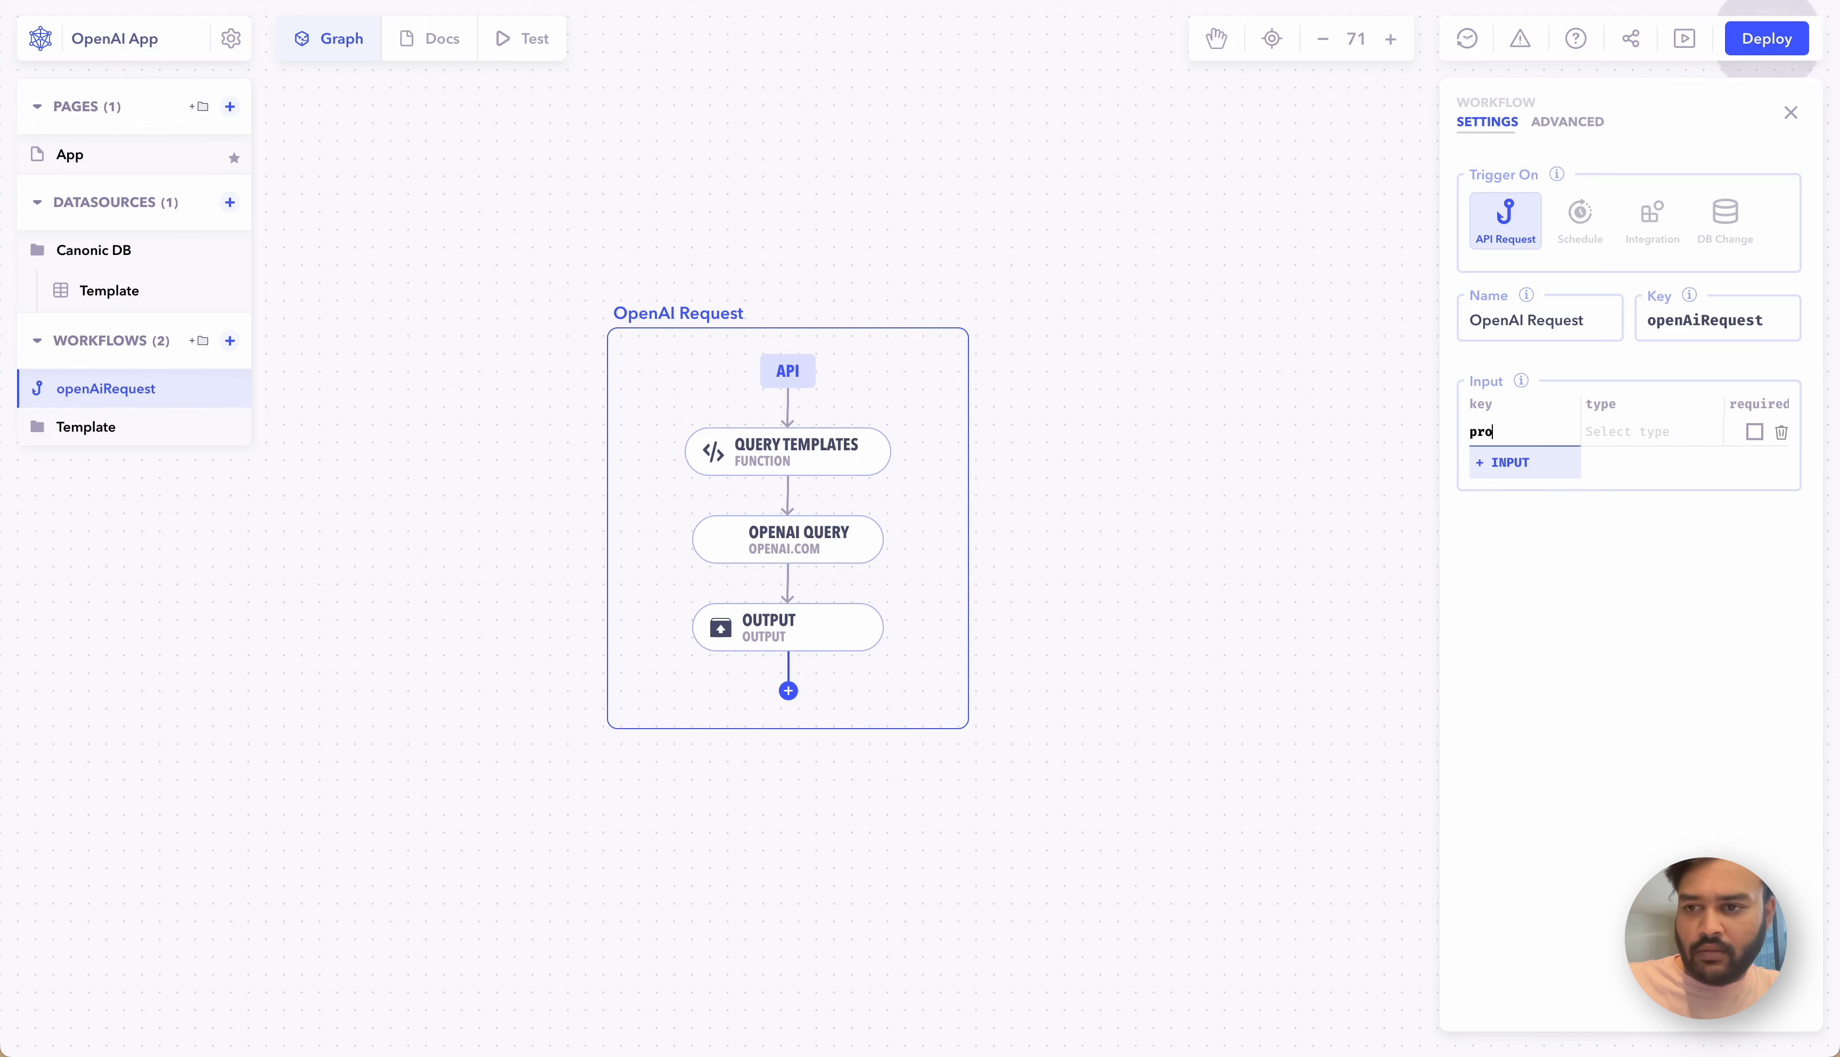
text(mpt)
click(1624, 440)
click(1606, 460)
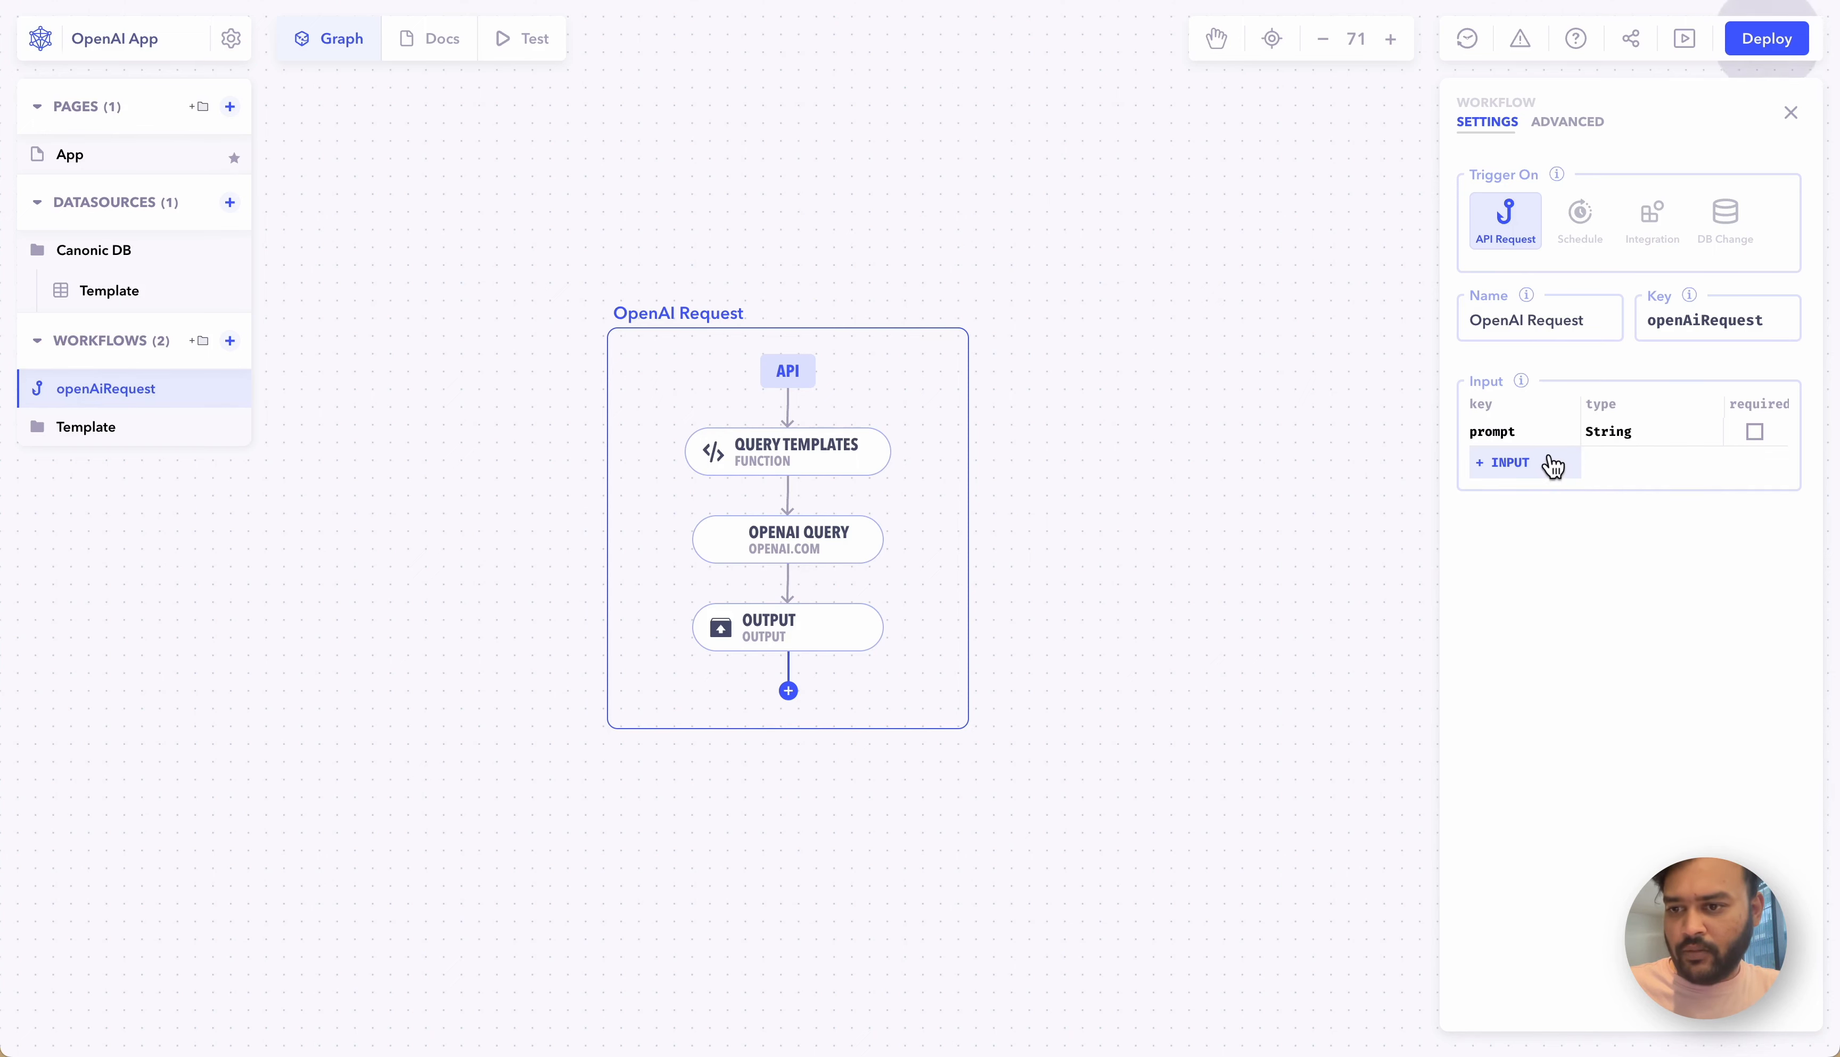
Add a second String input with the key "template" to the openAiRequest workflow.
click(1541, 466)
text(template)
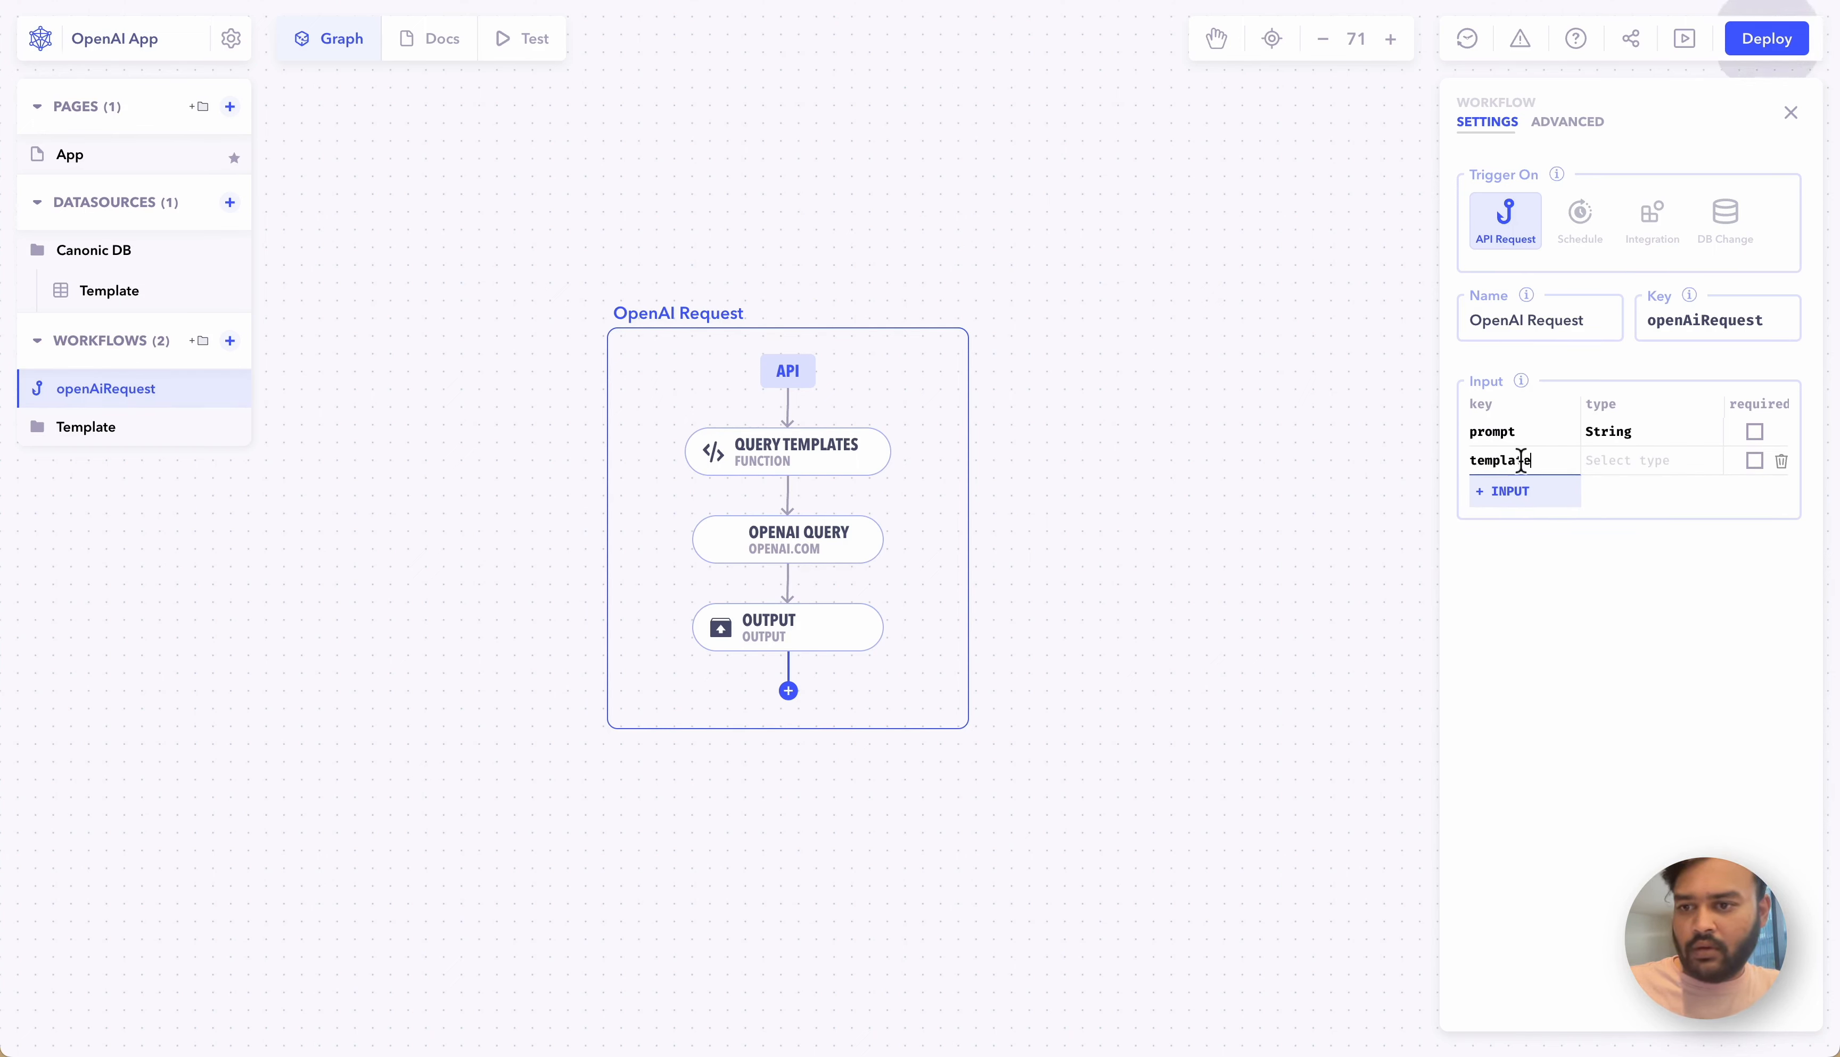
click(1649, 458)
click(1641, 509)
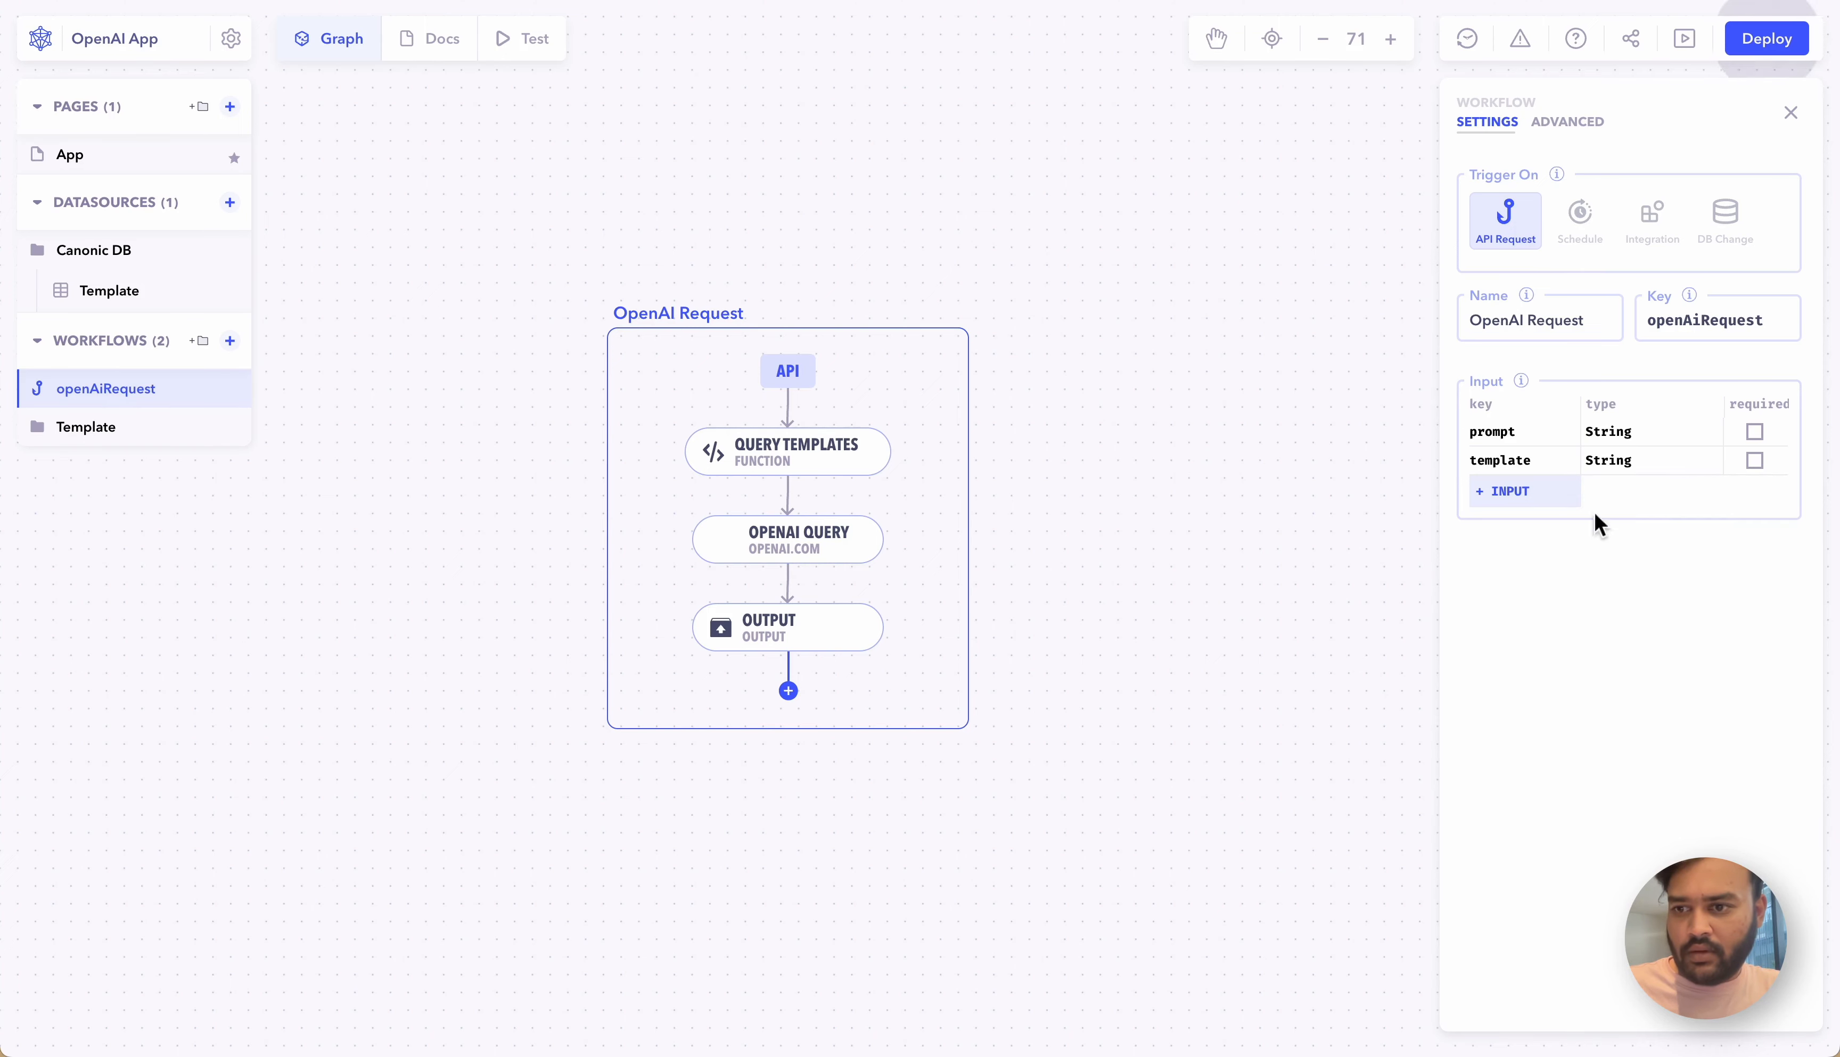
click(1213, 544)
Check which input keys the OpenAI Request workflow's test payload uses.
click(676, 315)
click(1563, 124)
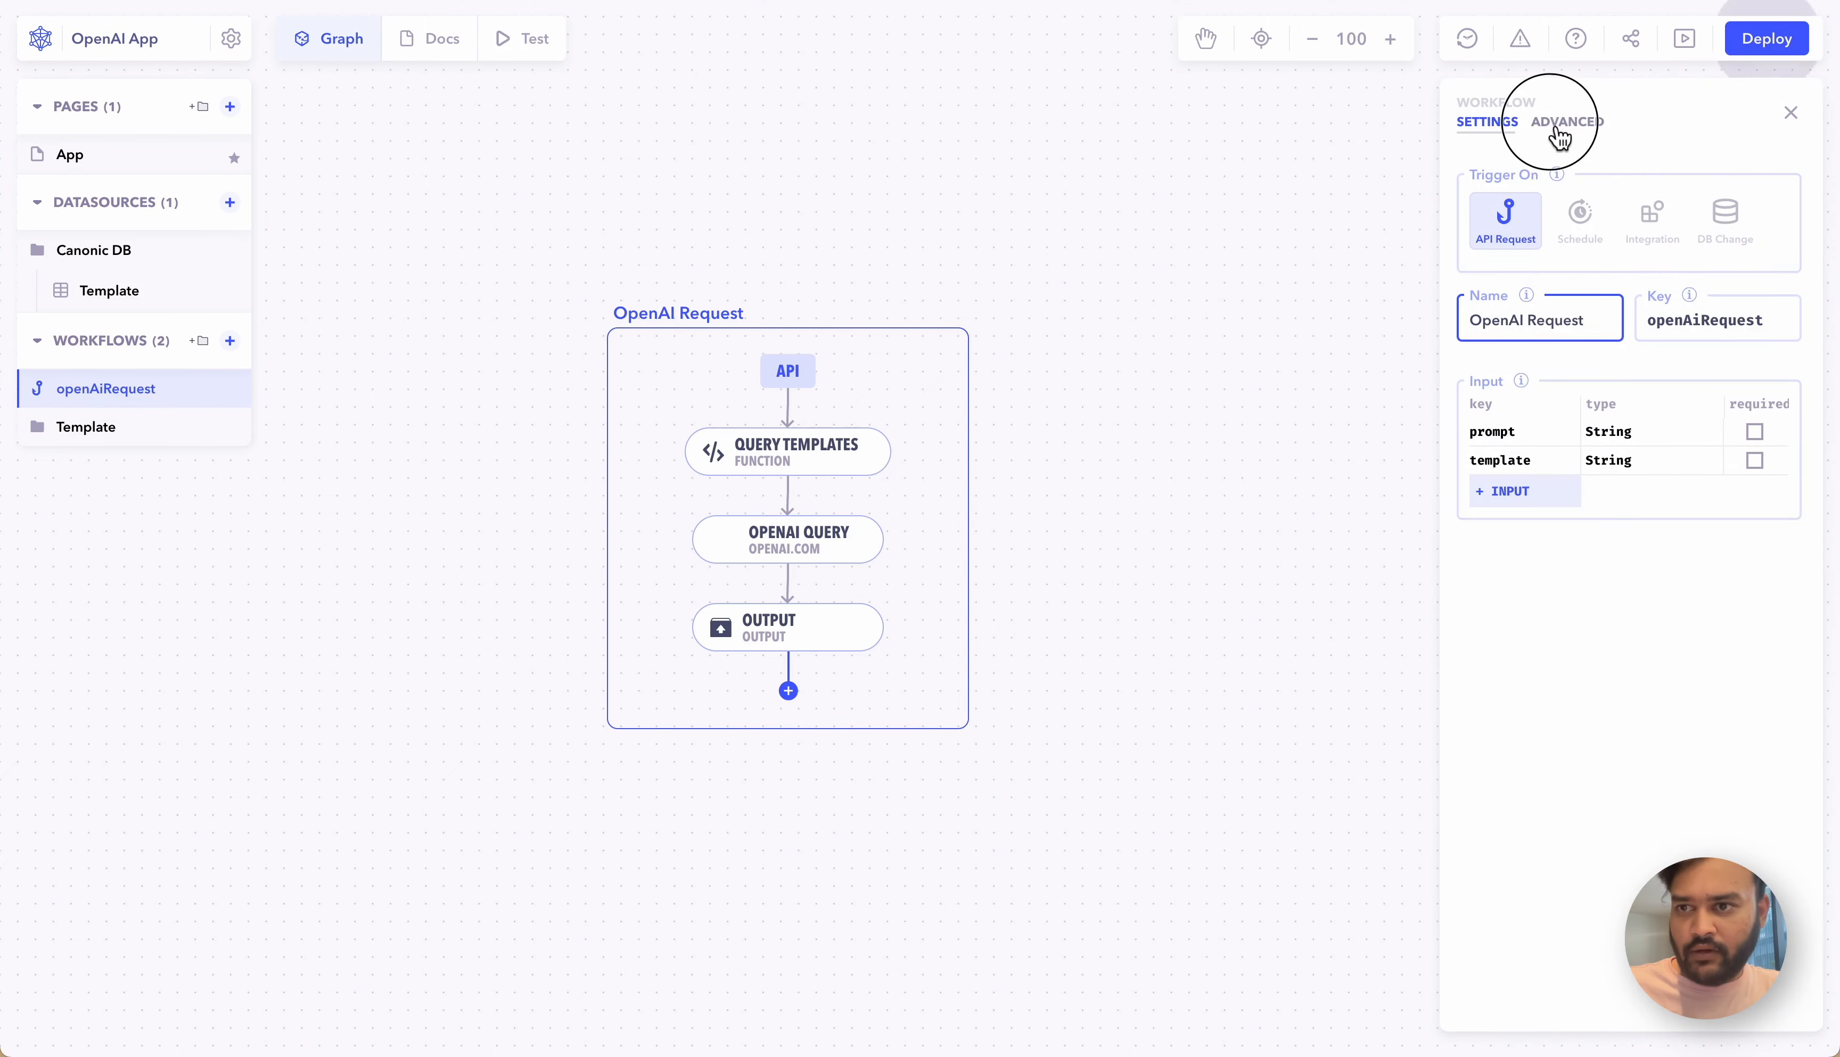
click(1045, 281)
click(471, 43)
click(500, 43)
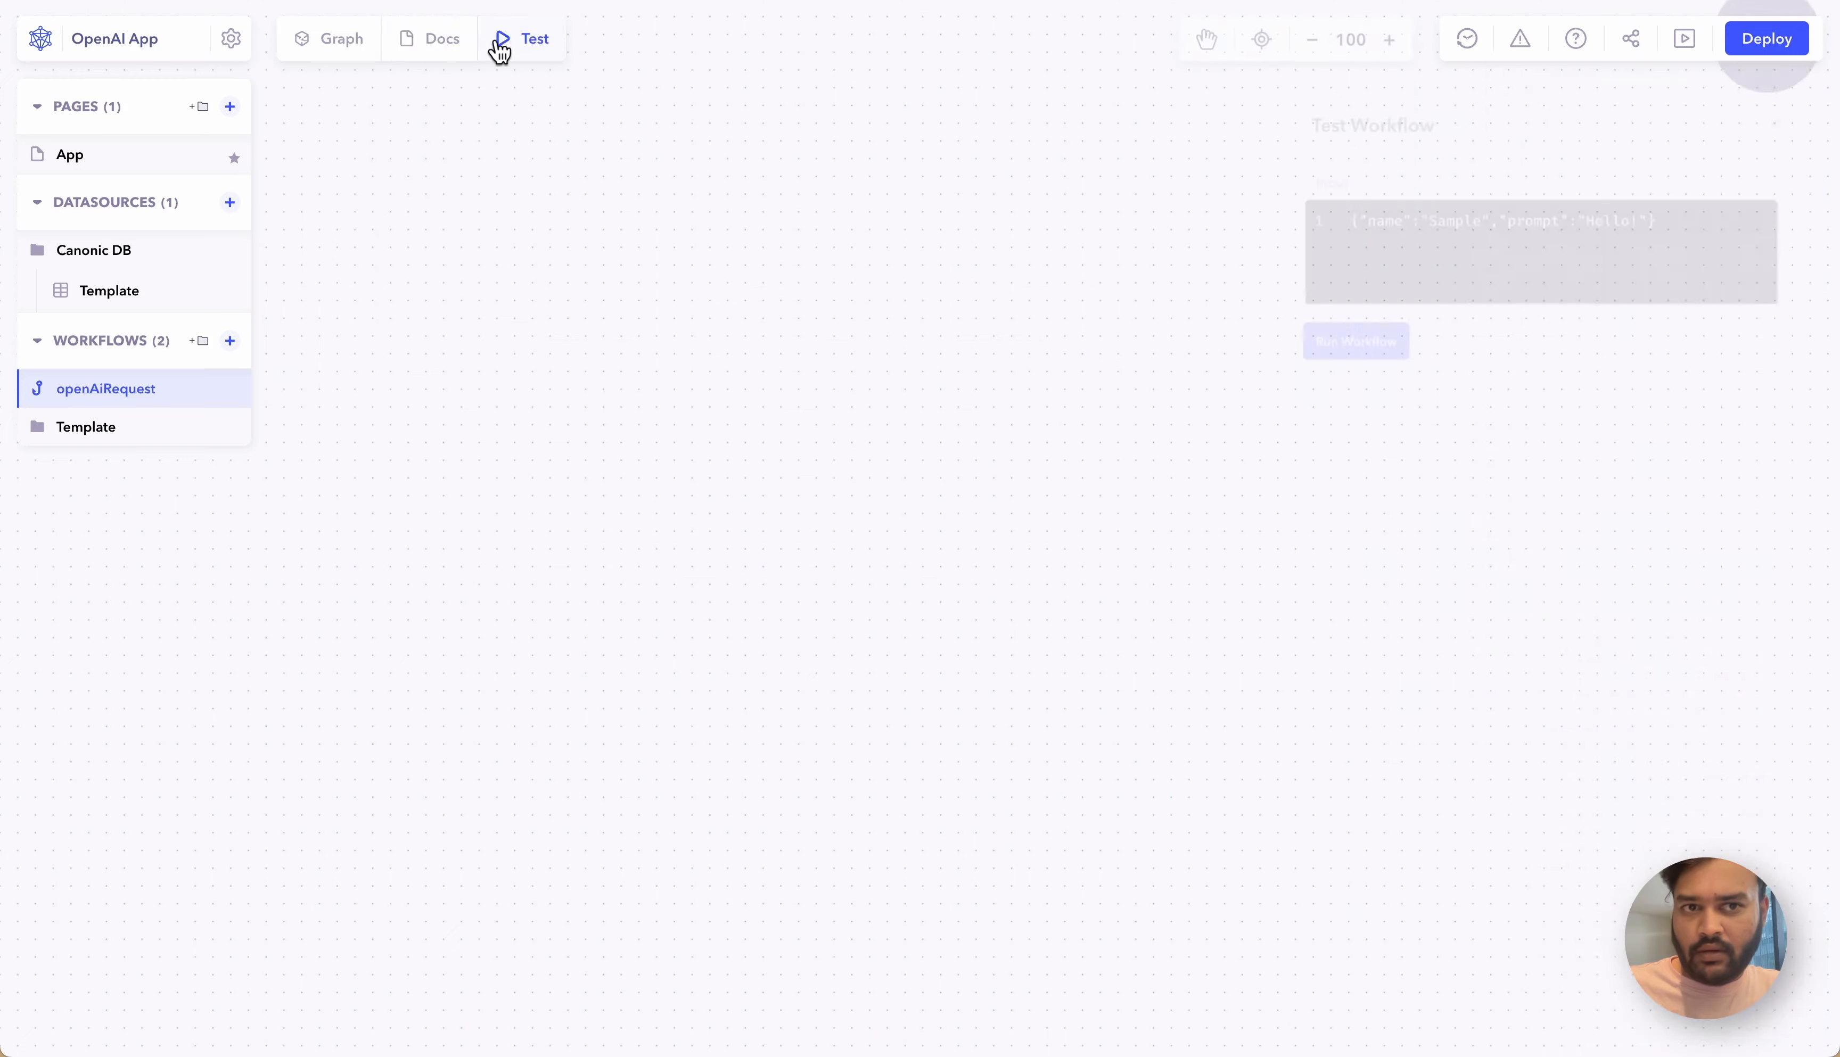
click(1257, 220)
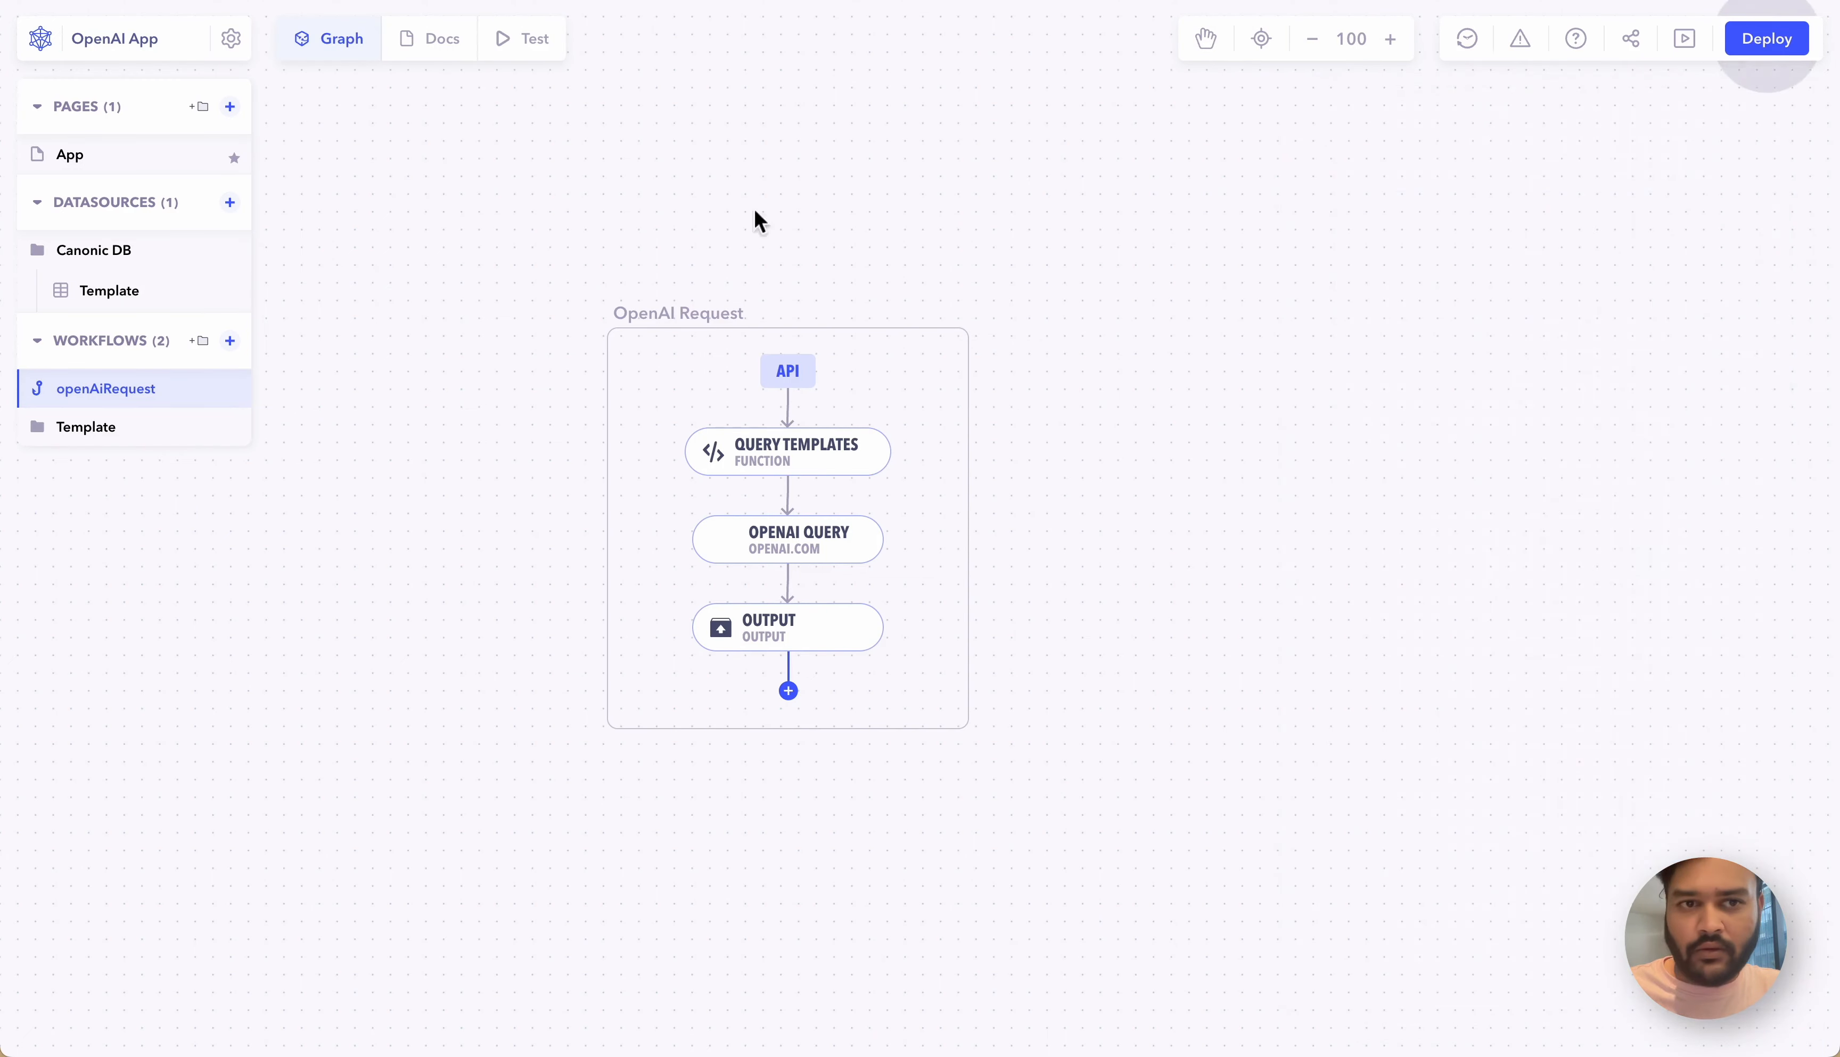
Rename the workflow's "template" input key to "name".
click(712, 334)
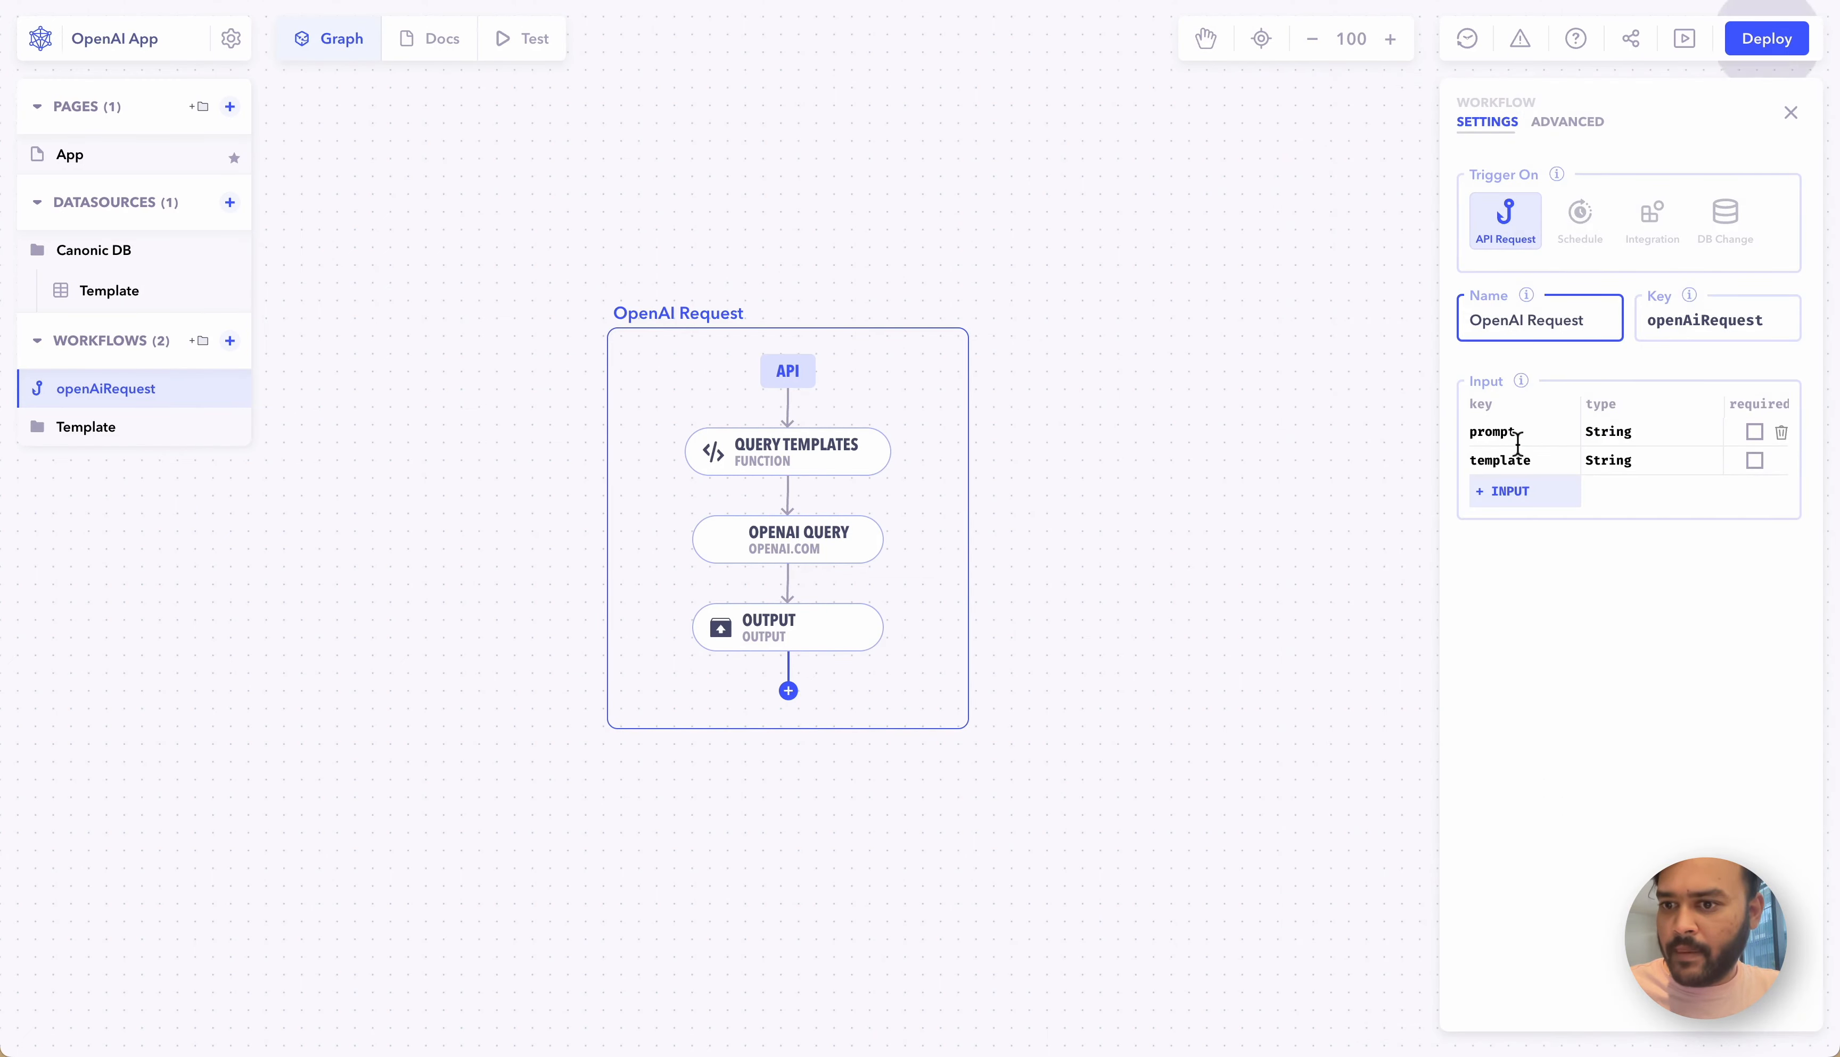
double_click(1516, 438)
key(Tab)
key(Tab)
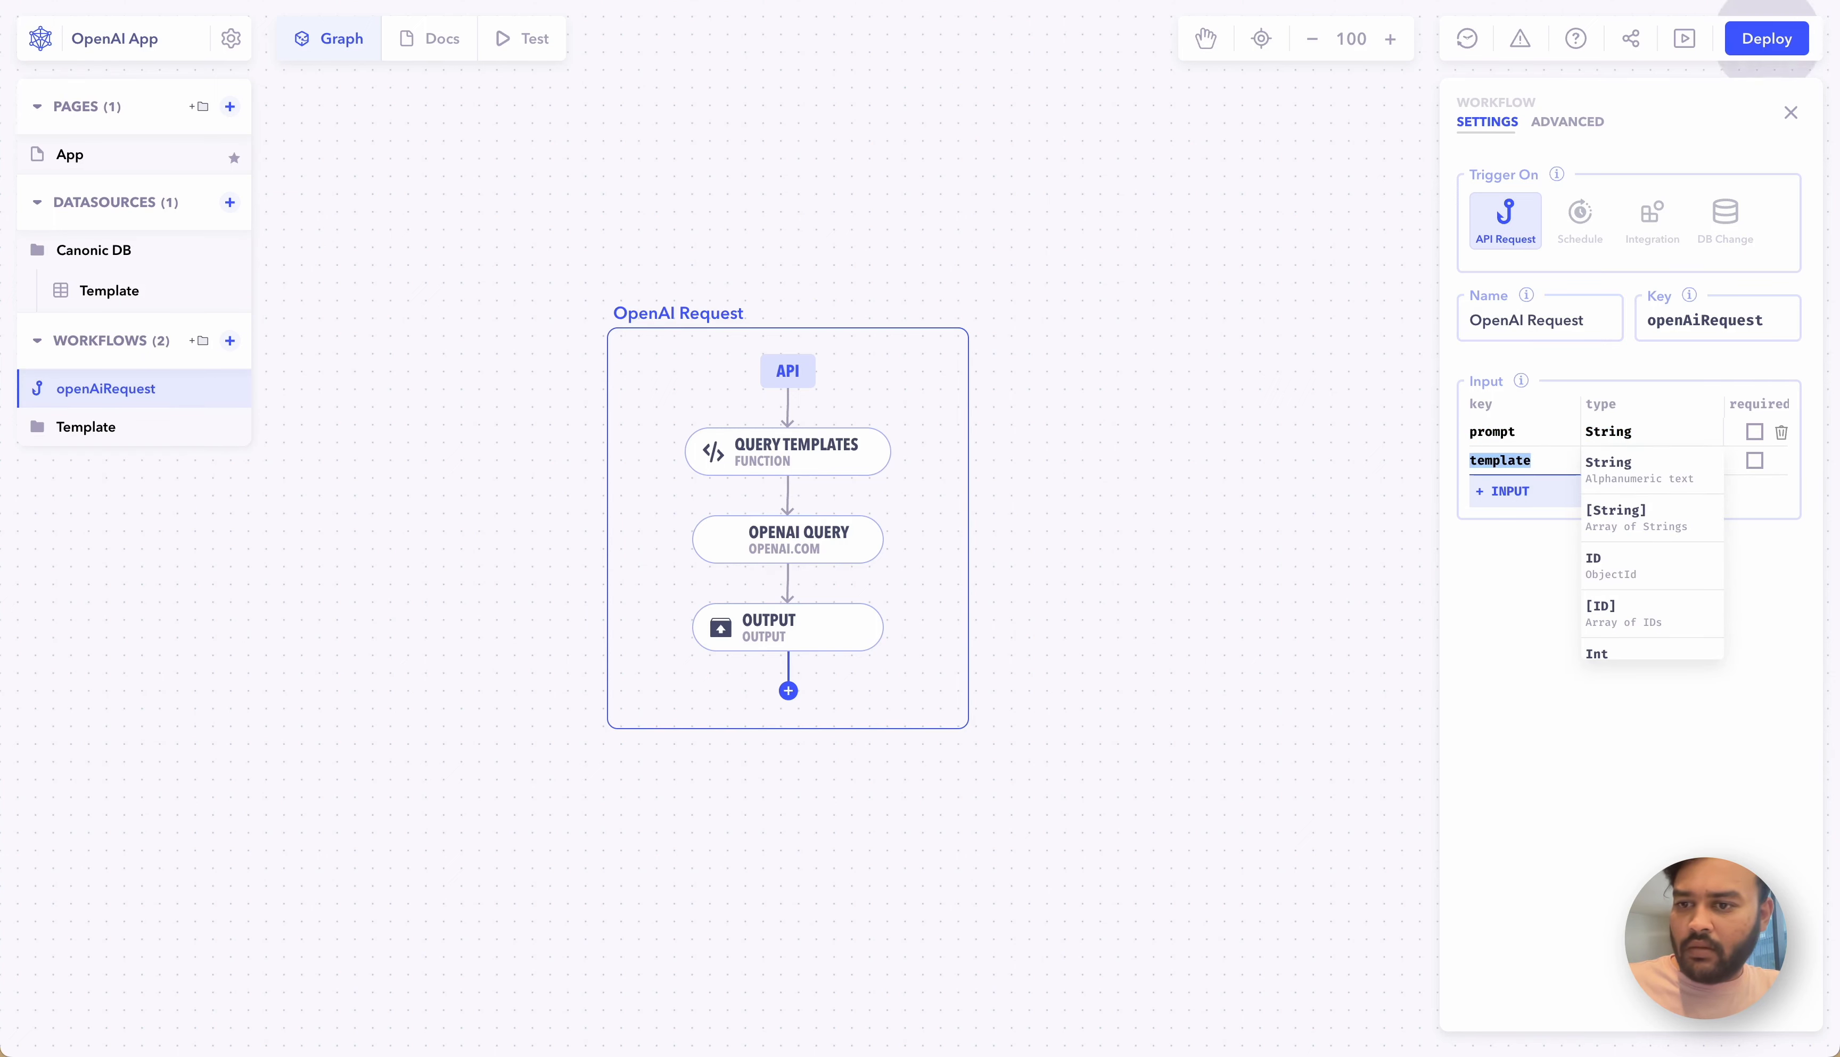
text(name)
click(1331, 527)
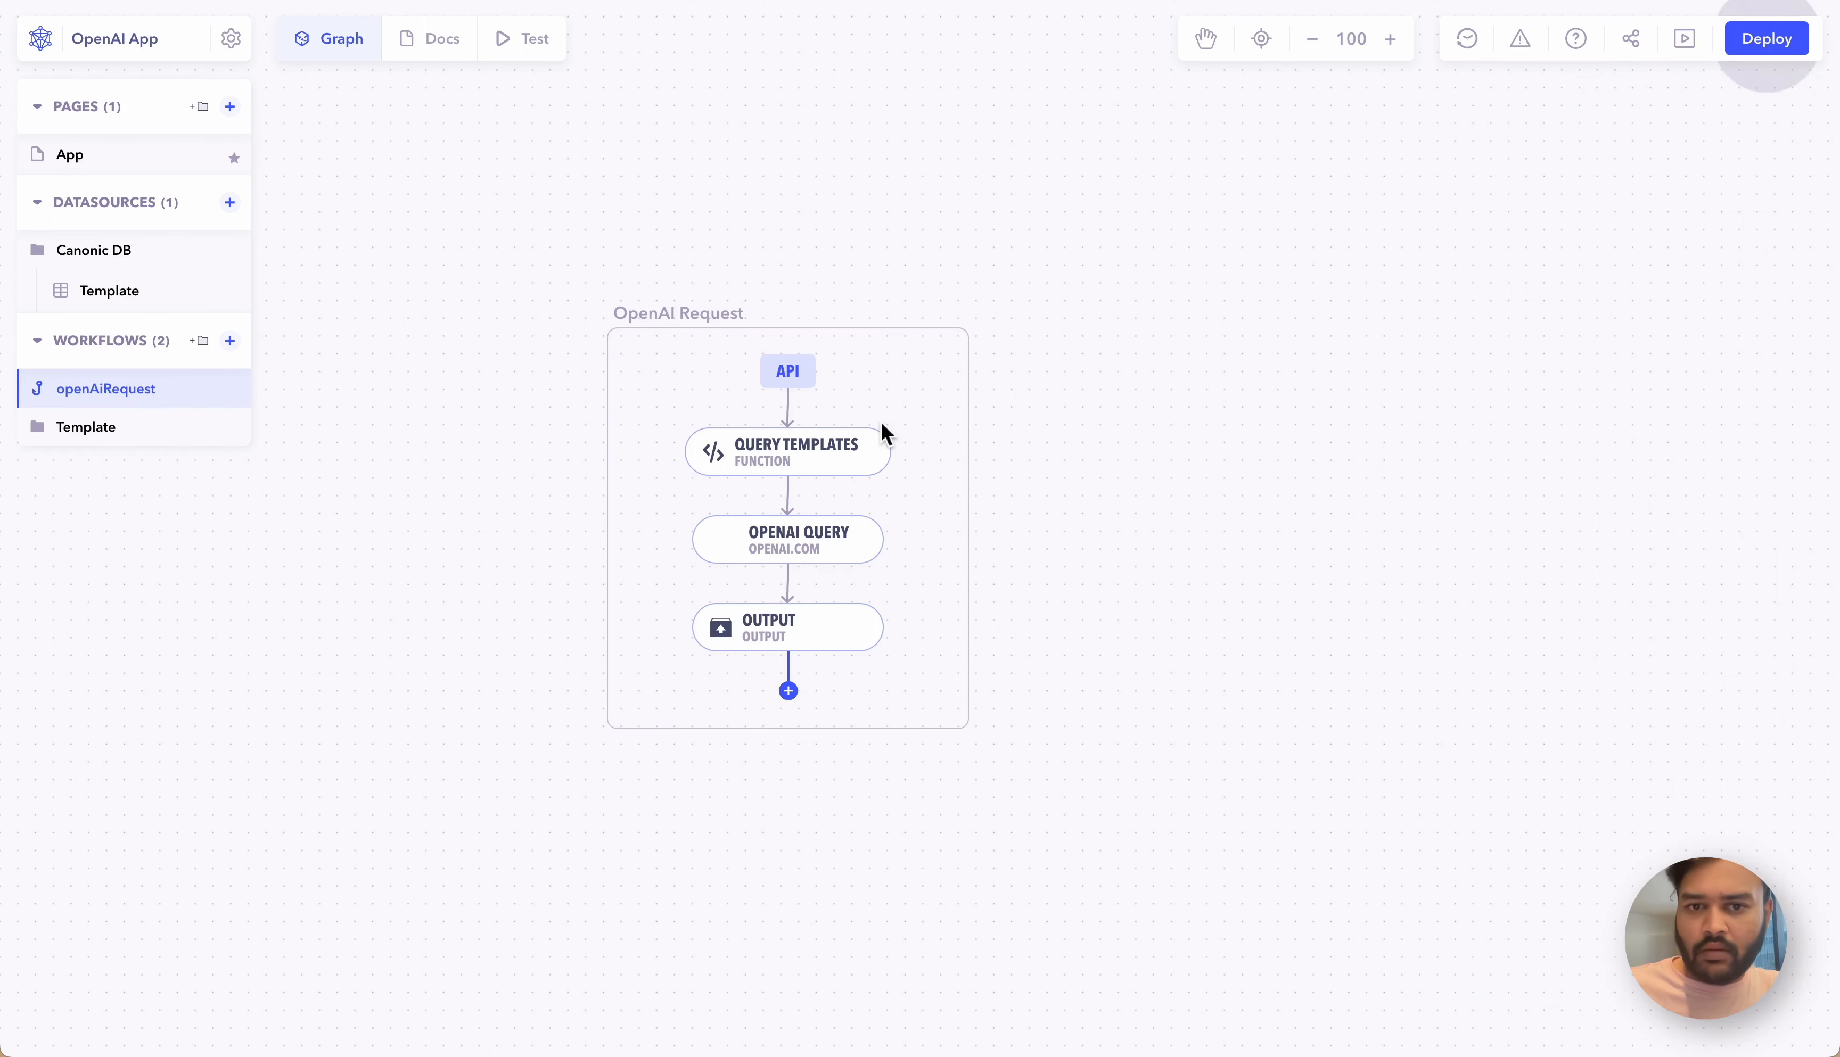
In the Submit button's onClick handler, set the openAiRequest prompt input to the Rich Text value, {{components.richText__9T3F.value}}.
click(158, 163)
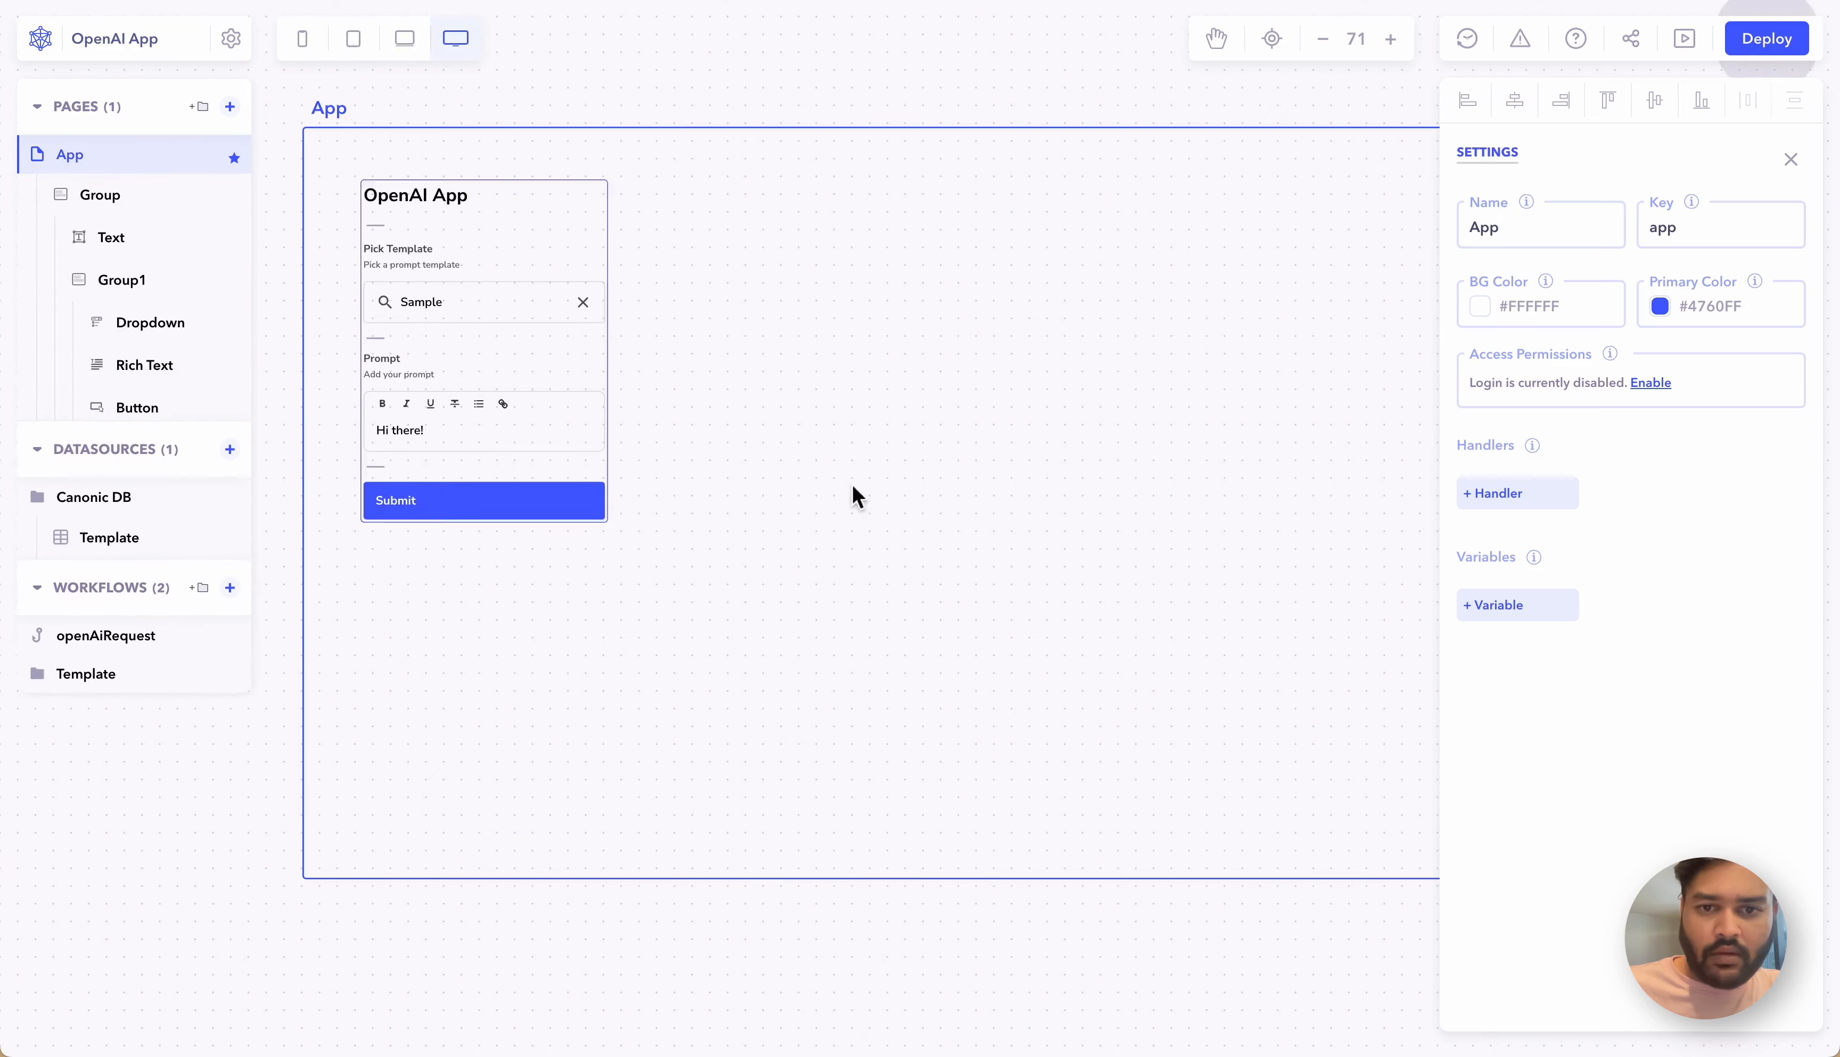
click(506, 511)
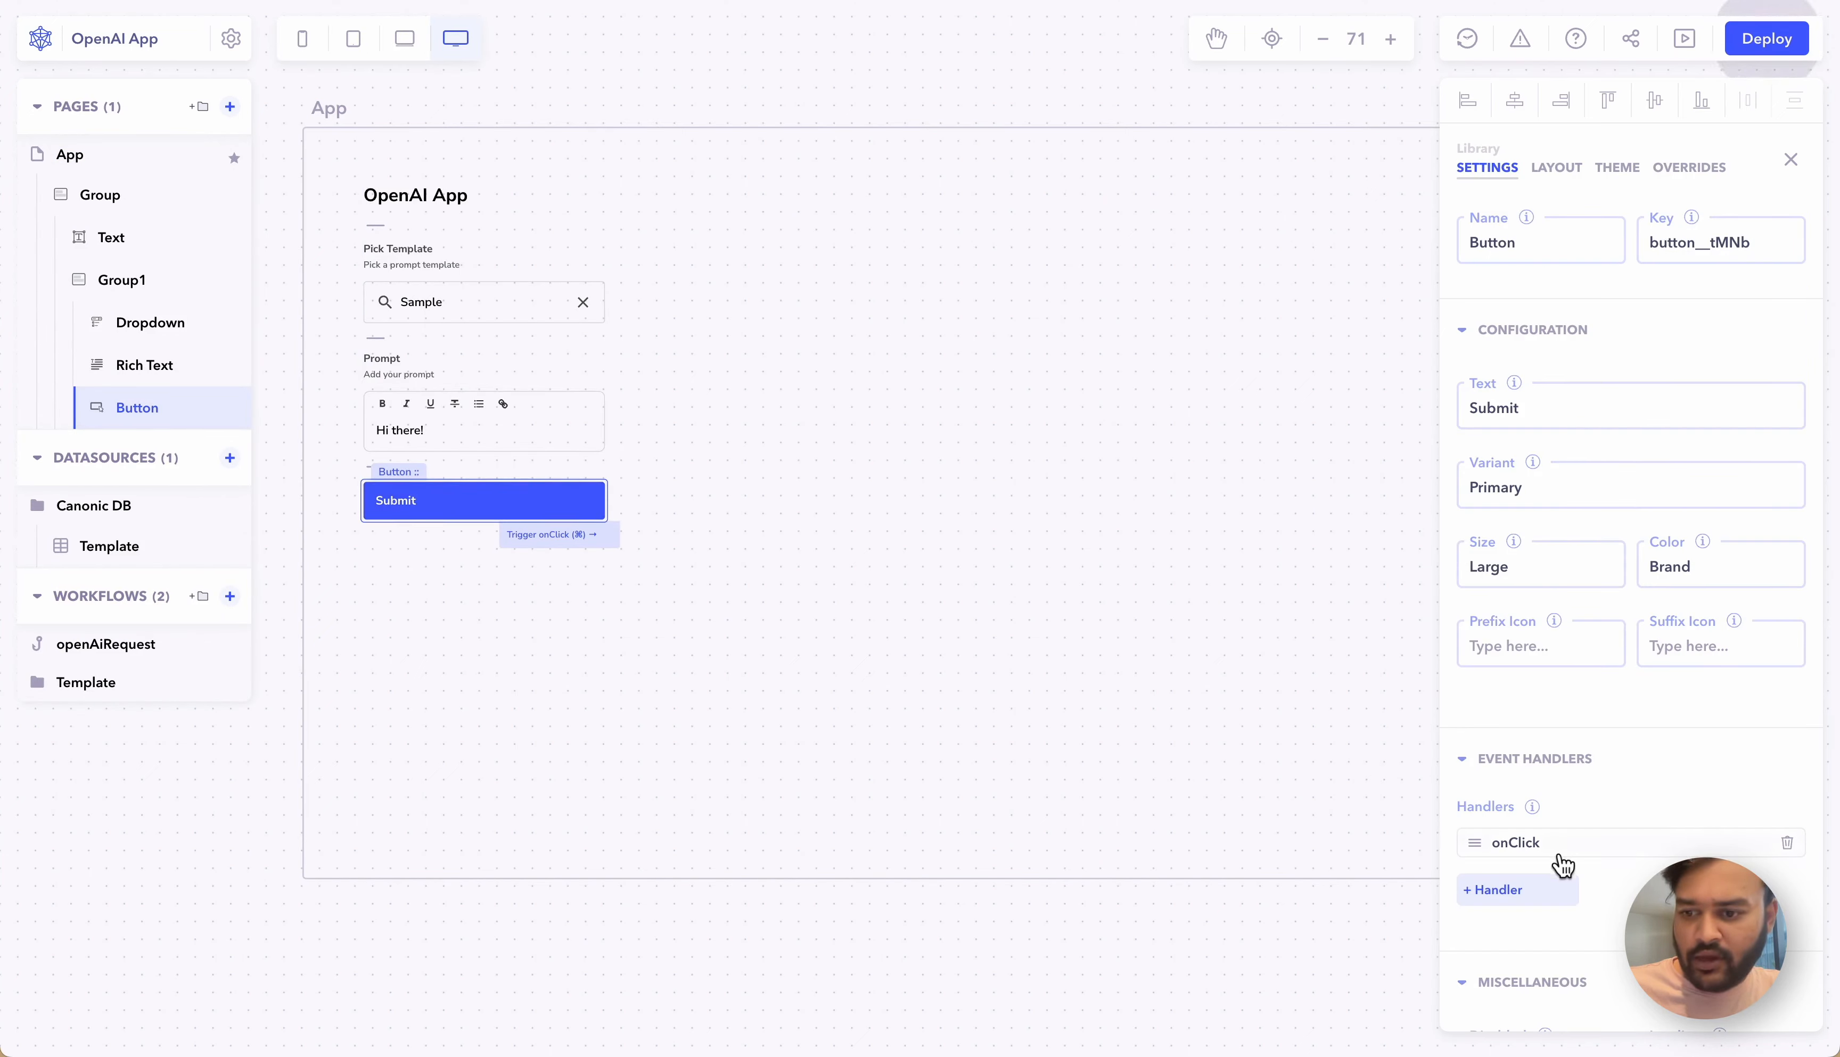
click(1522, 826)
click(1189, 781)
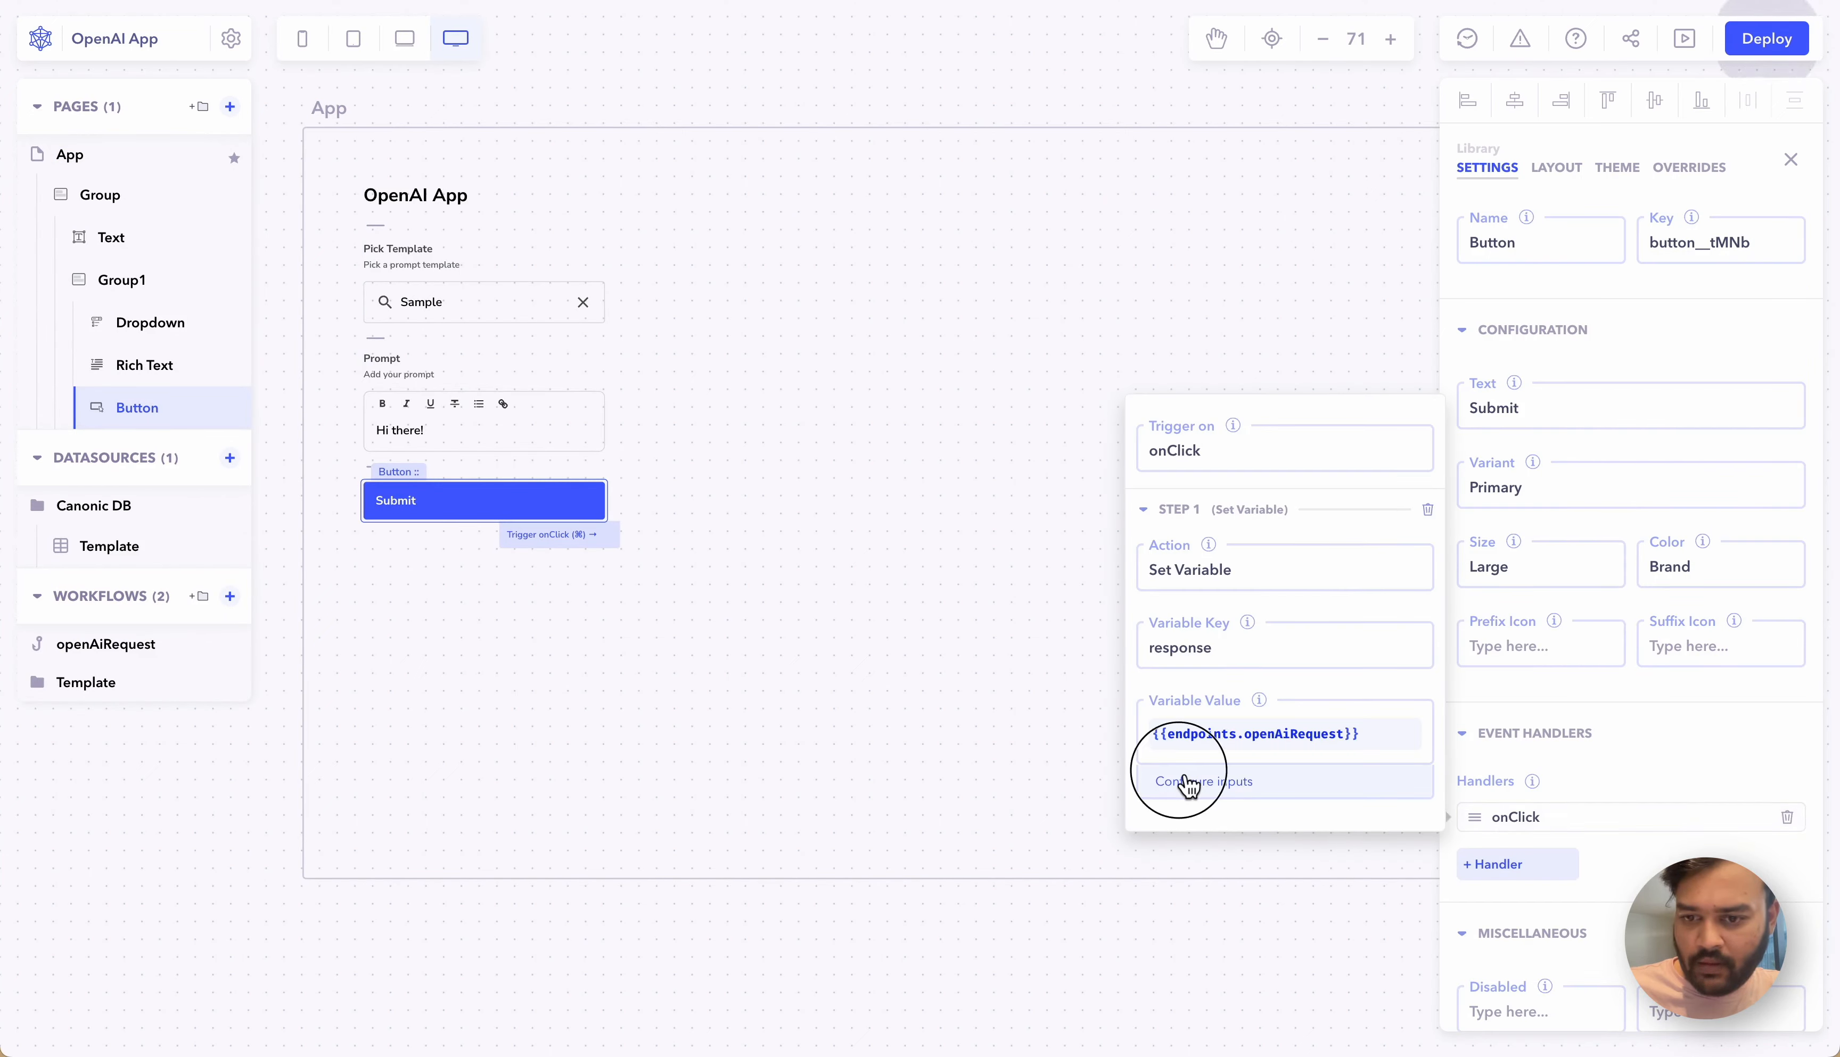
click(919, 765)
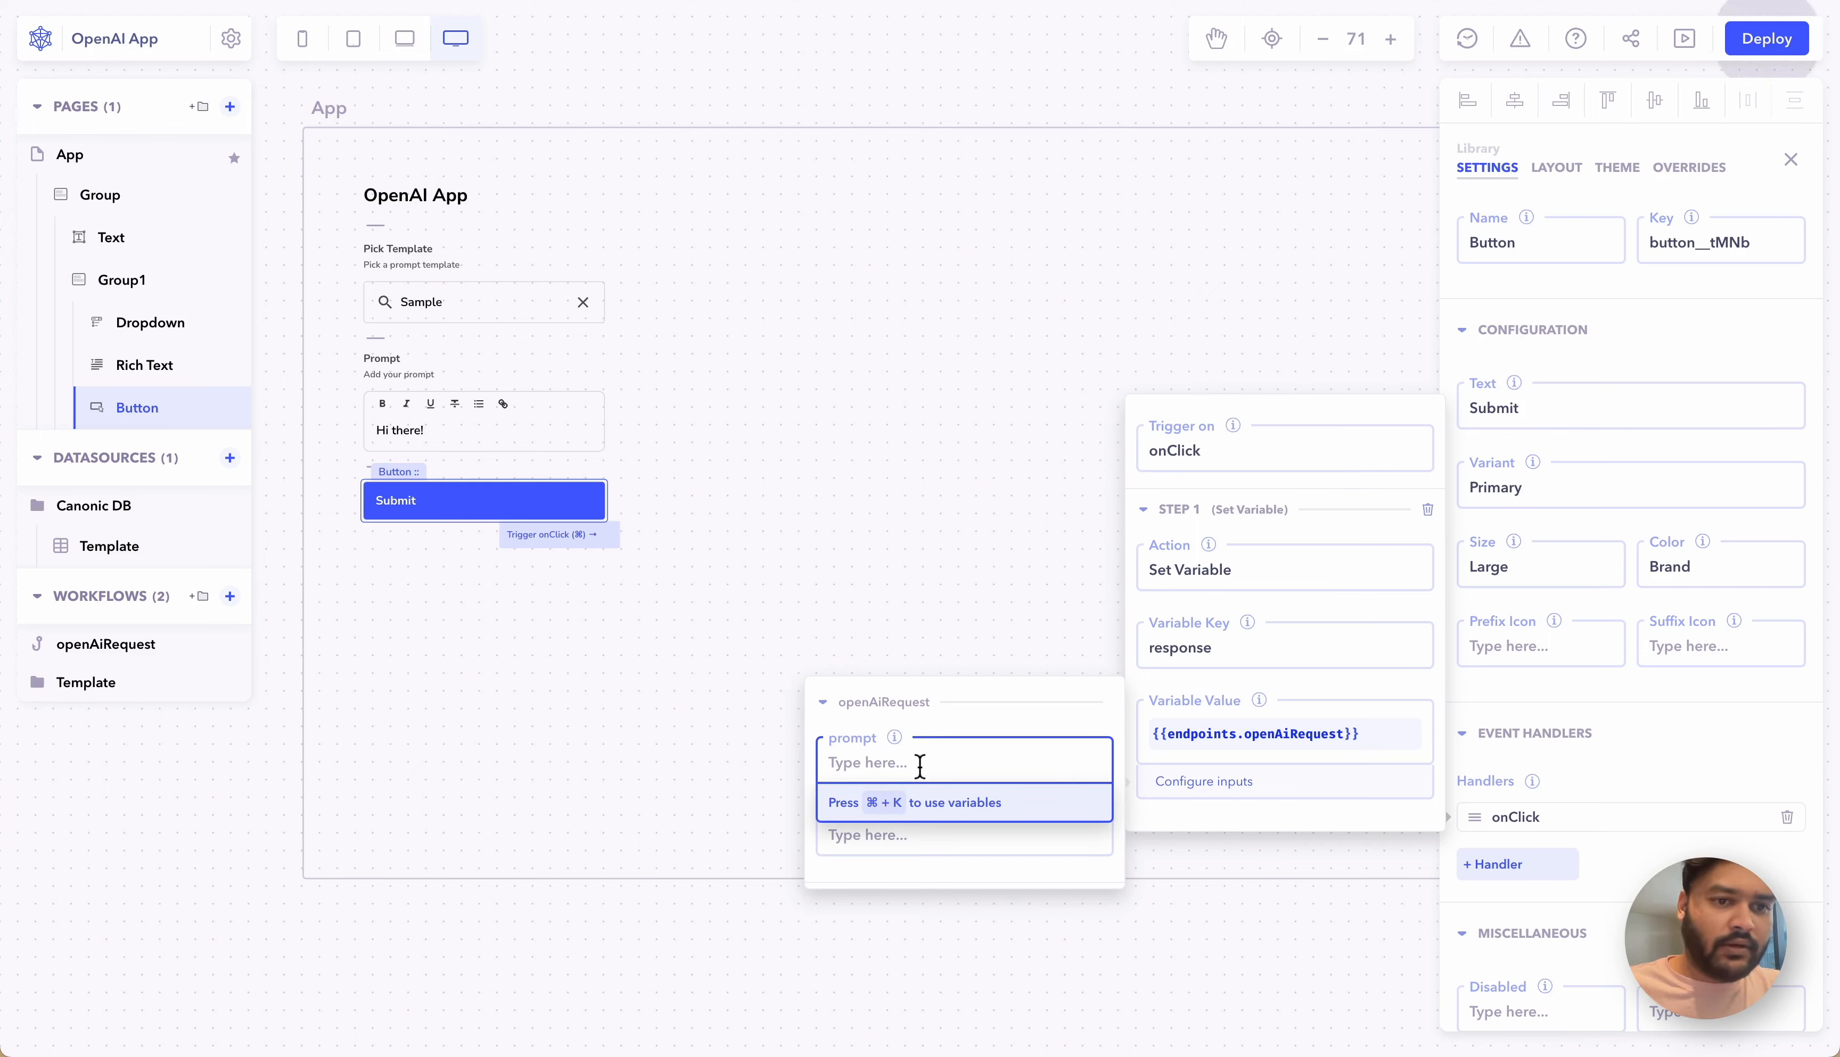
key(super+k)
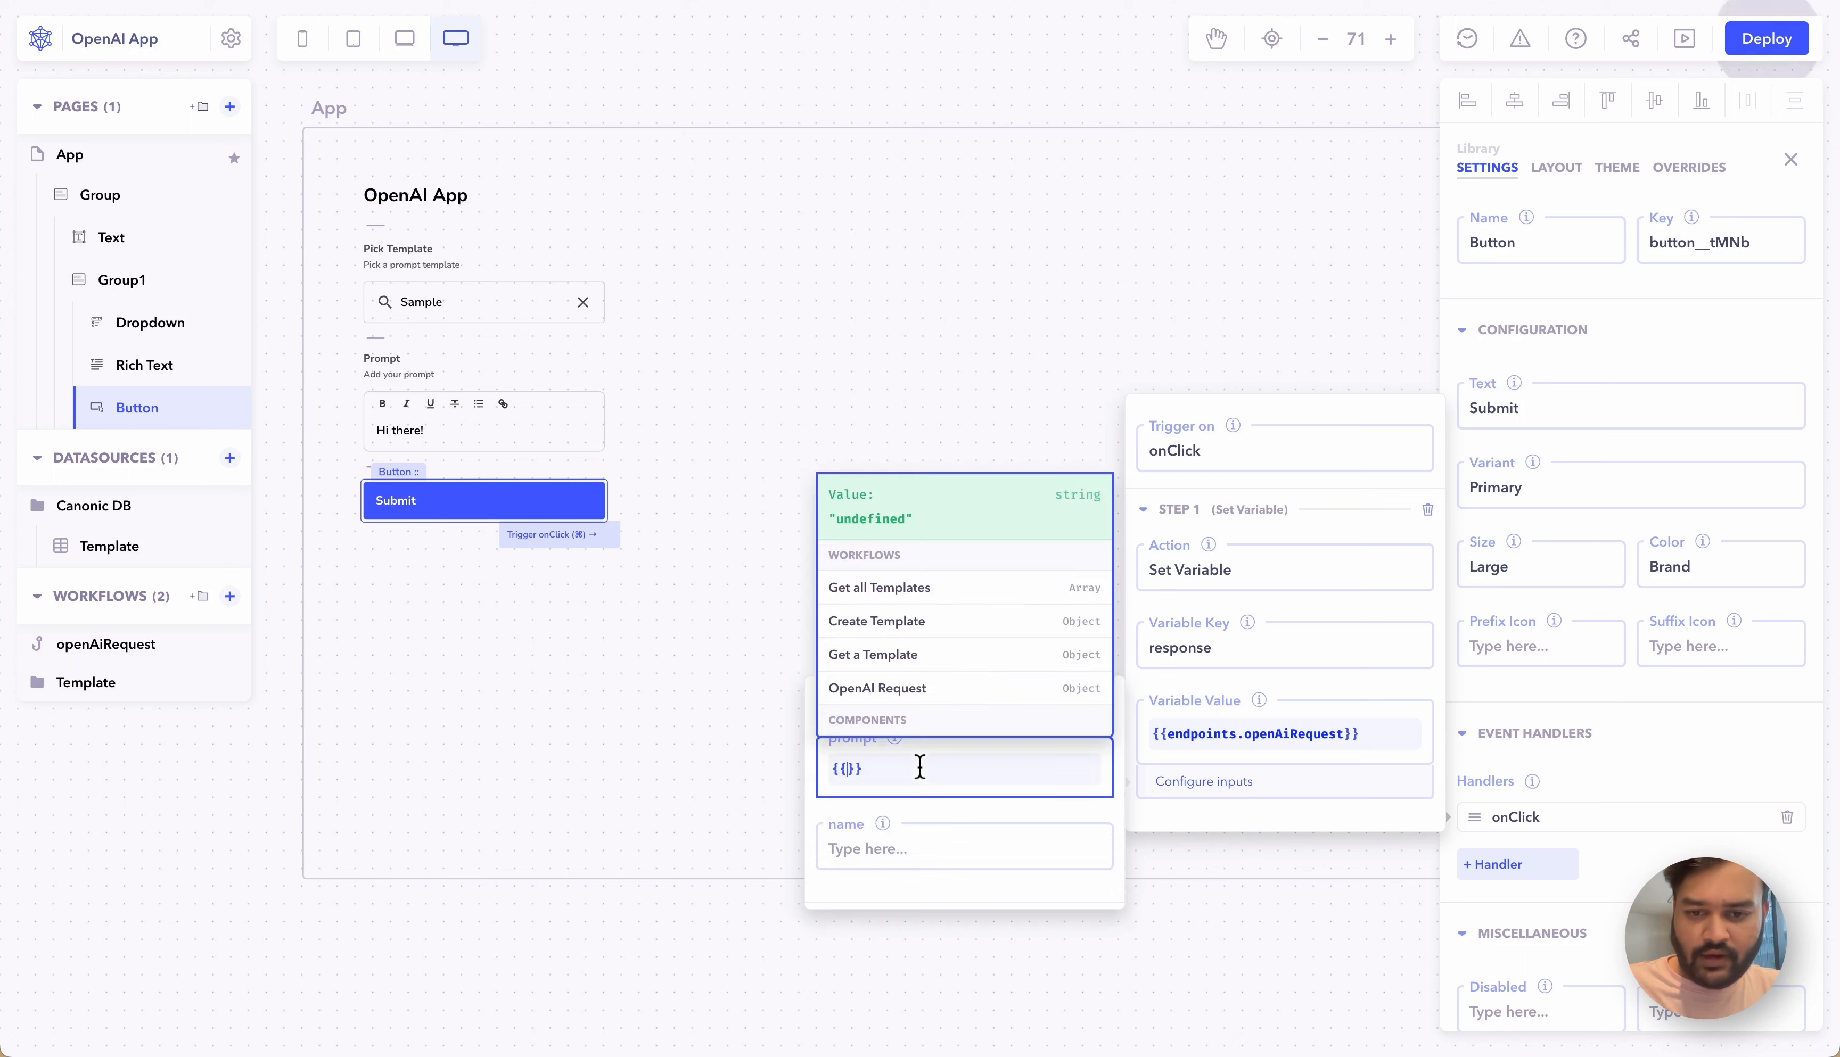
scroll(990, 672, down, 3)
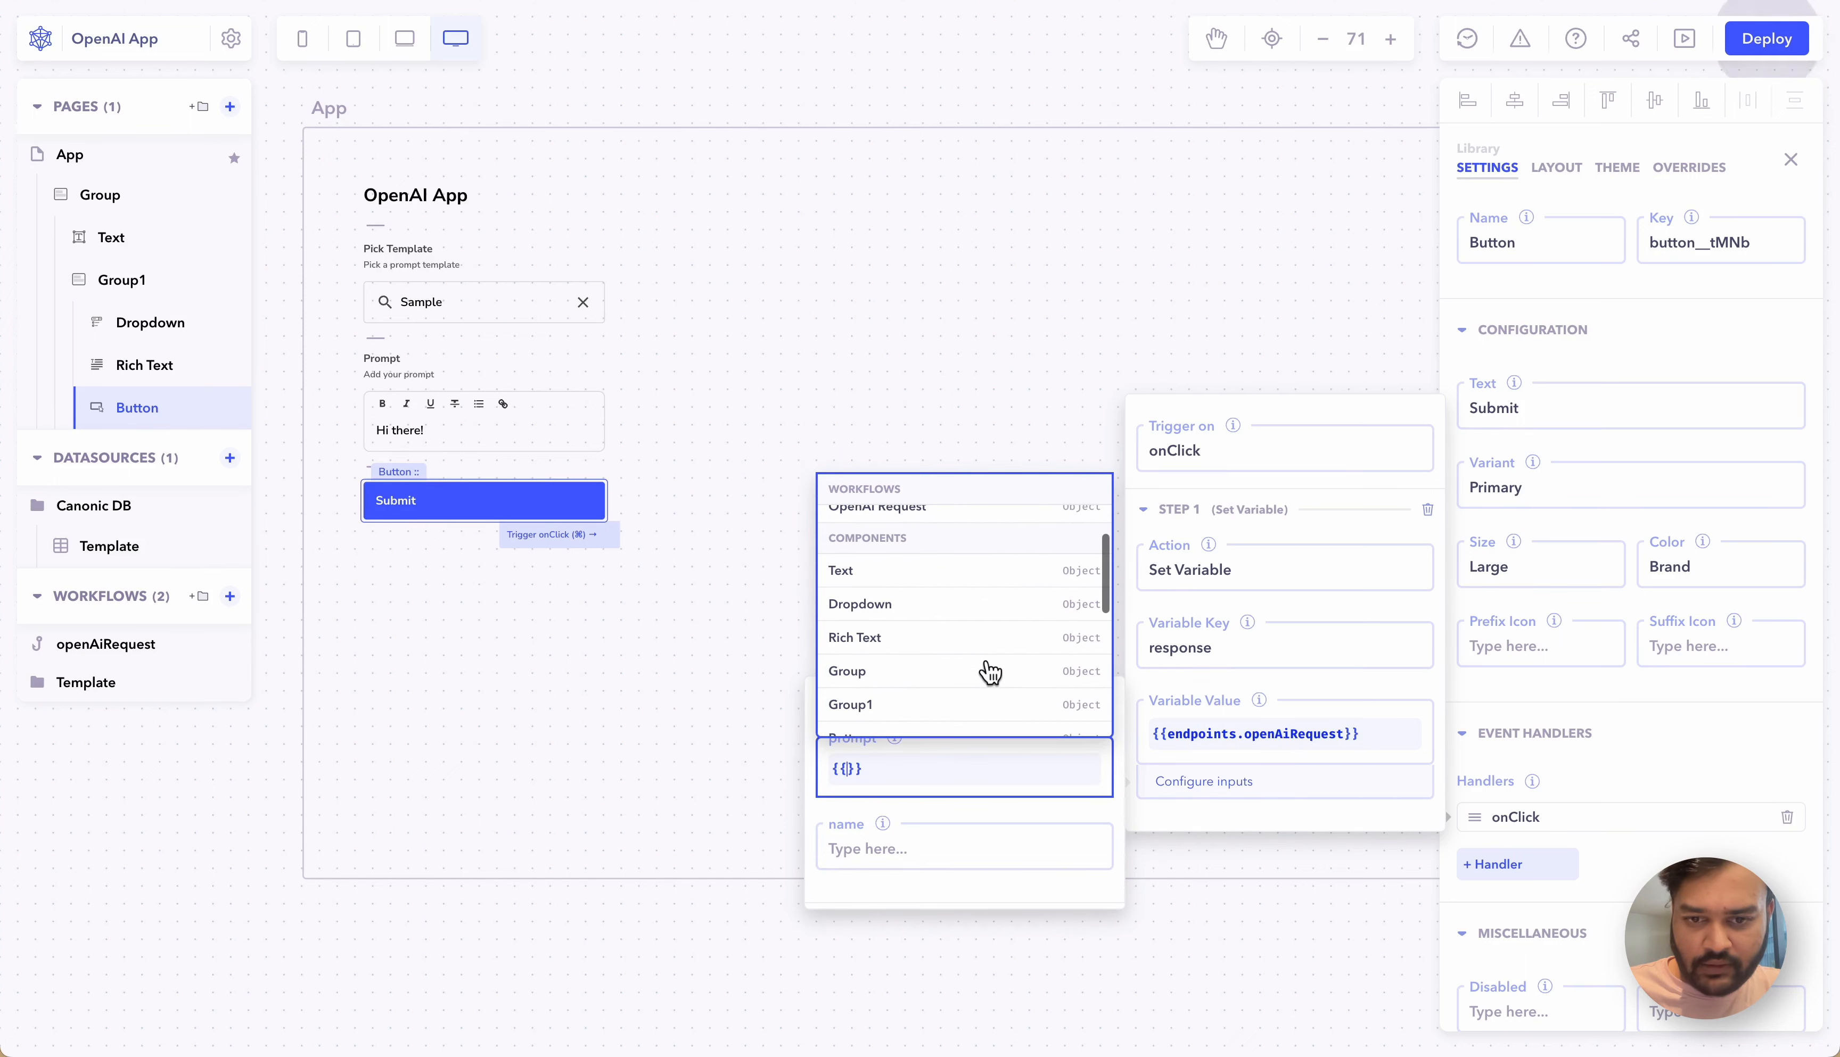
click(917, 619)
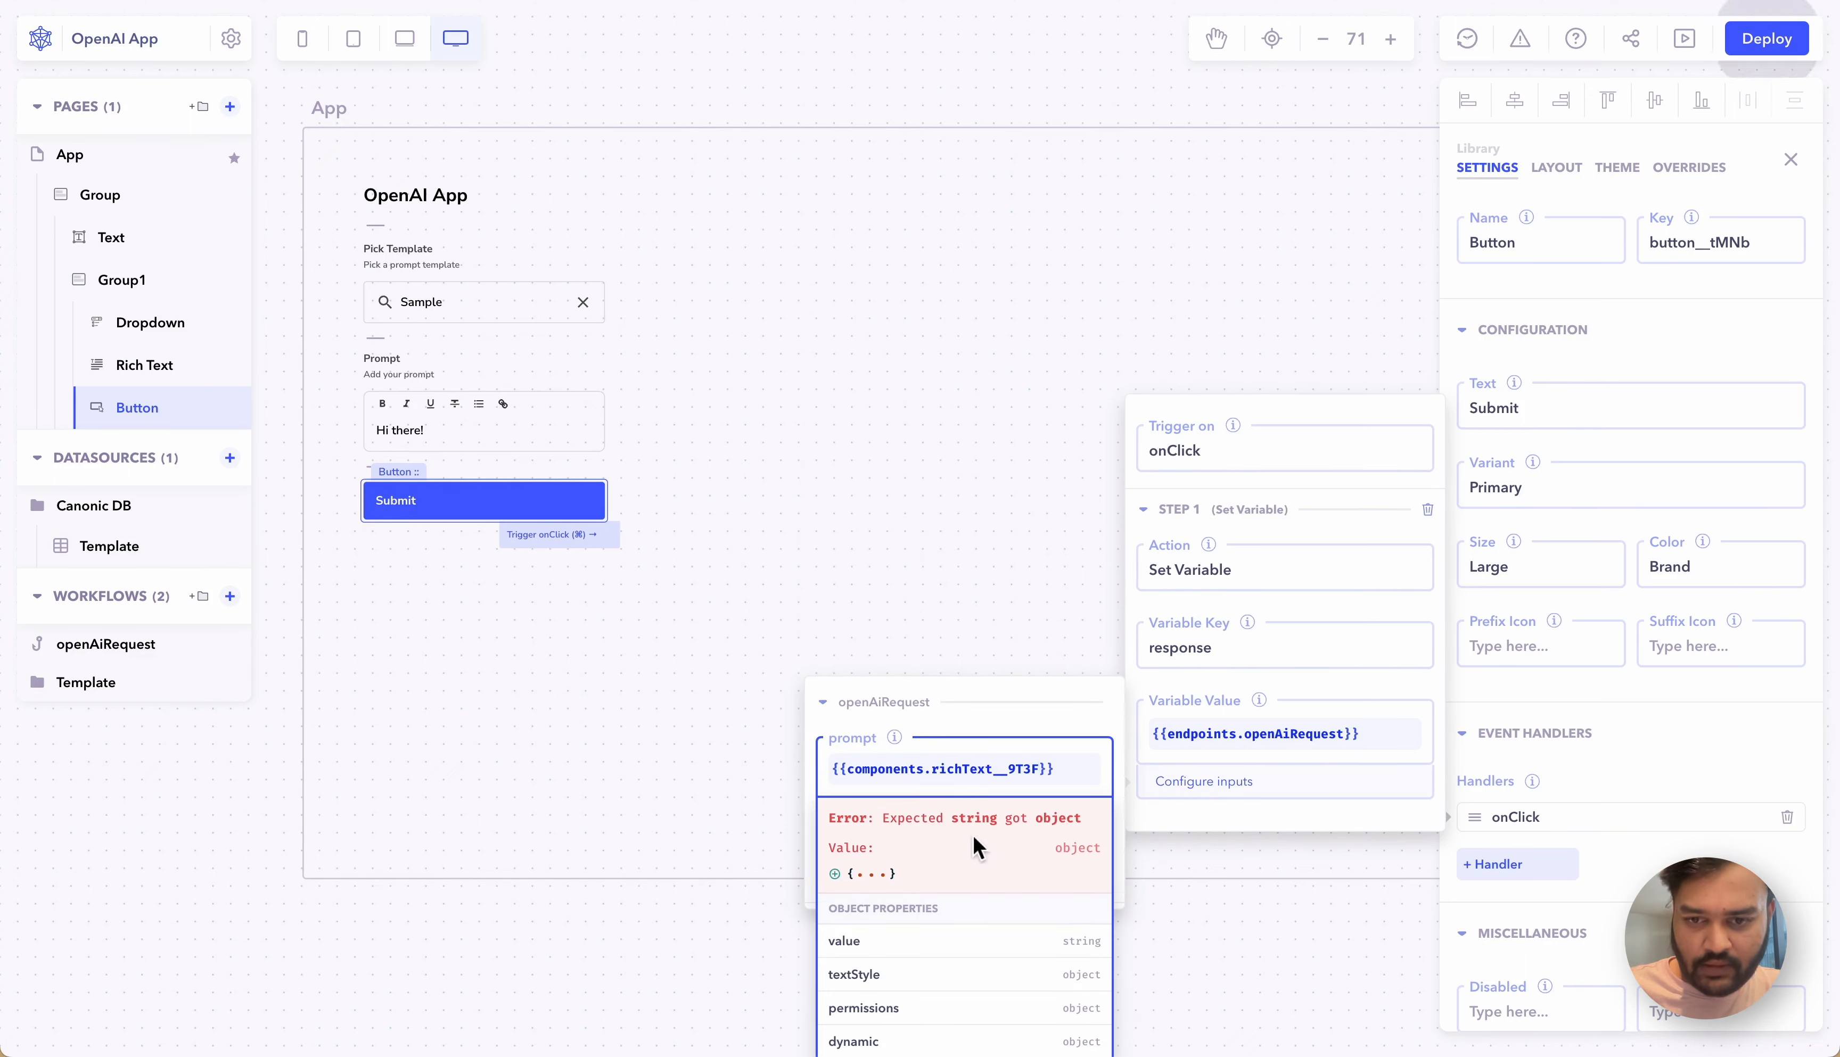
text(.value)
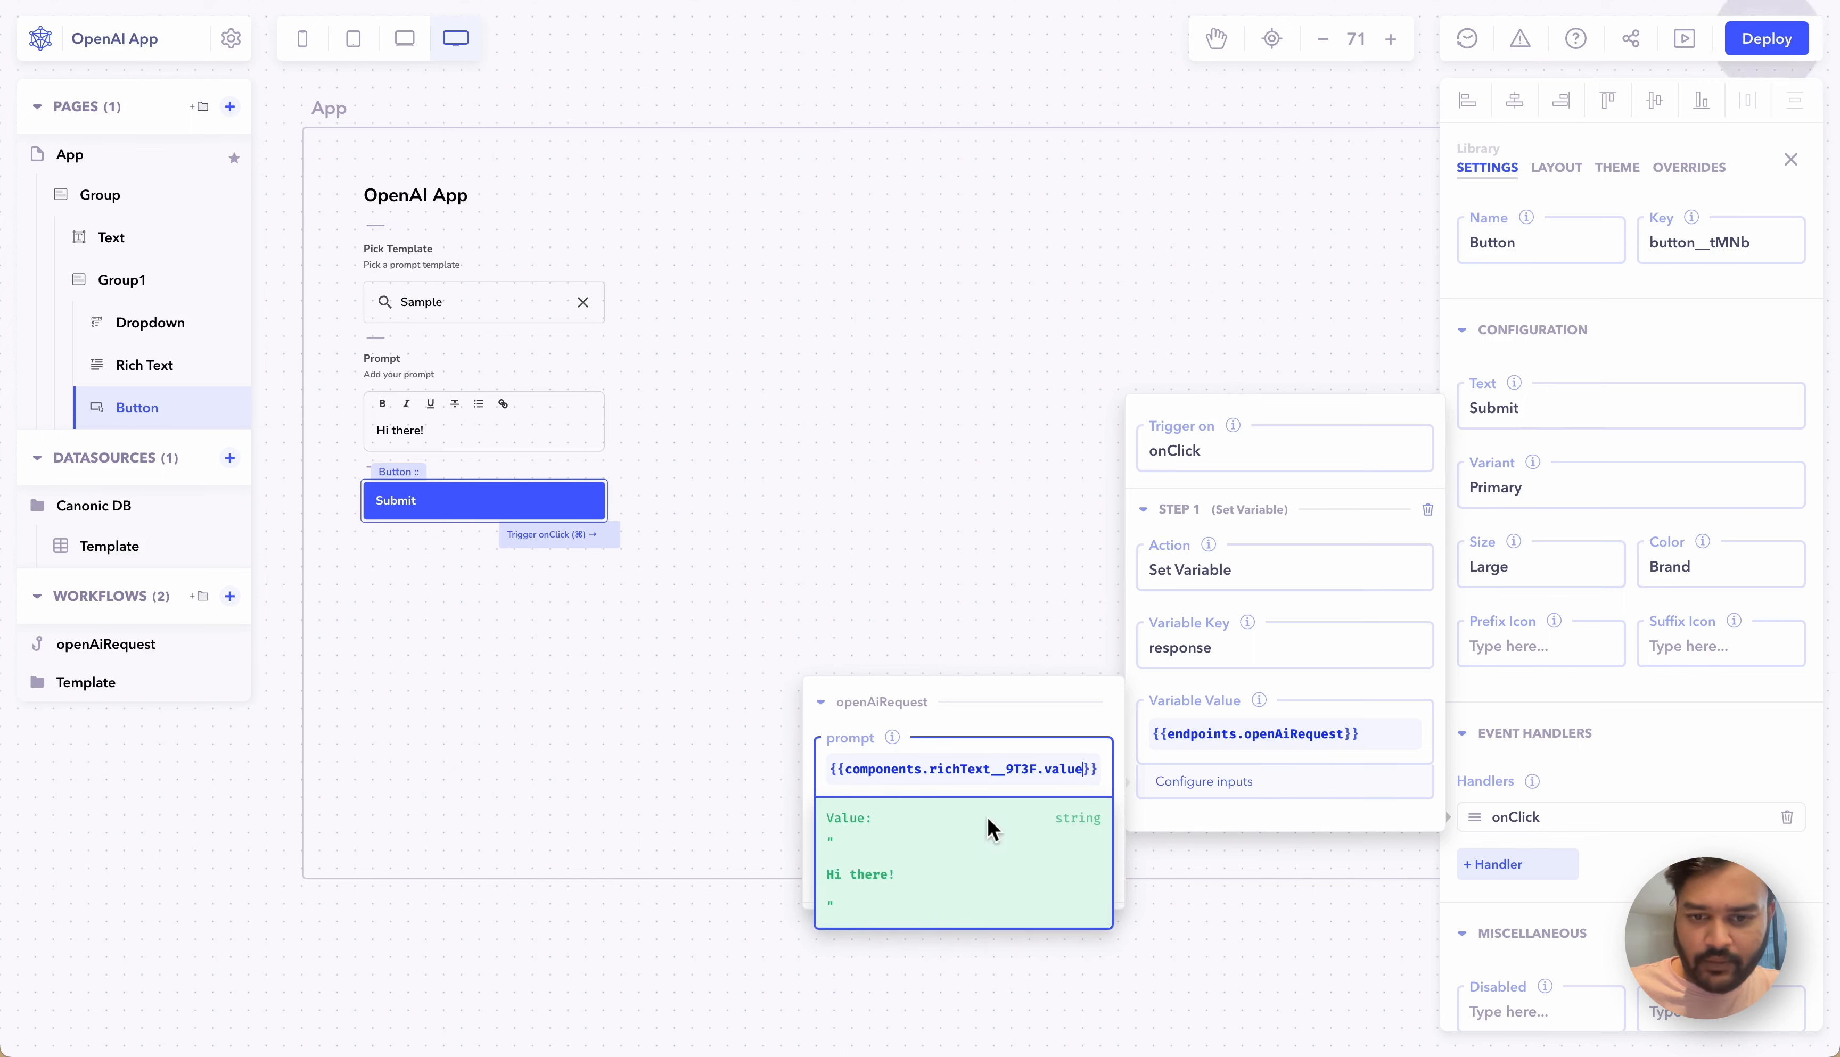
click(954, 727)
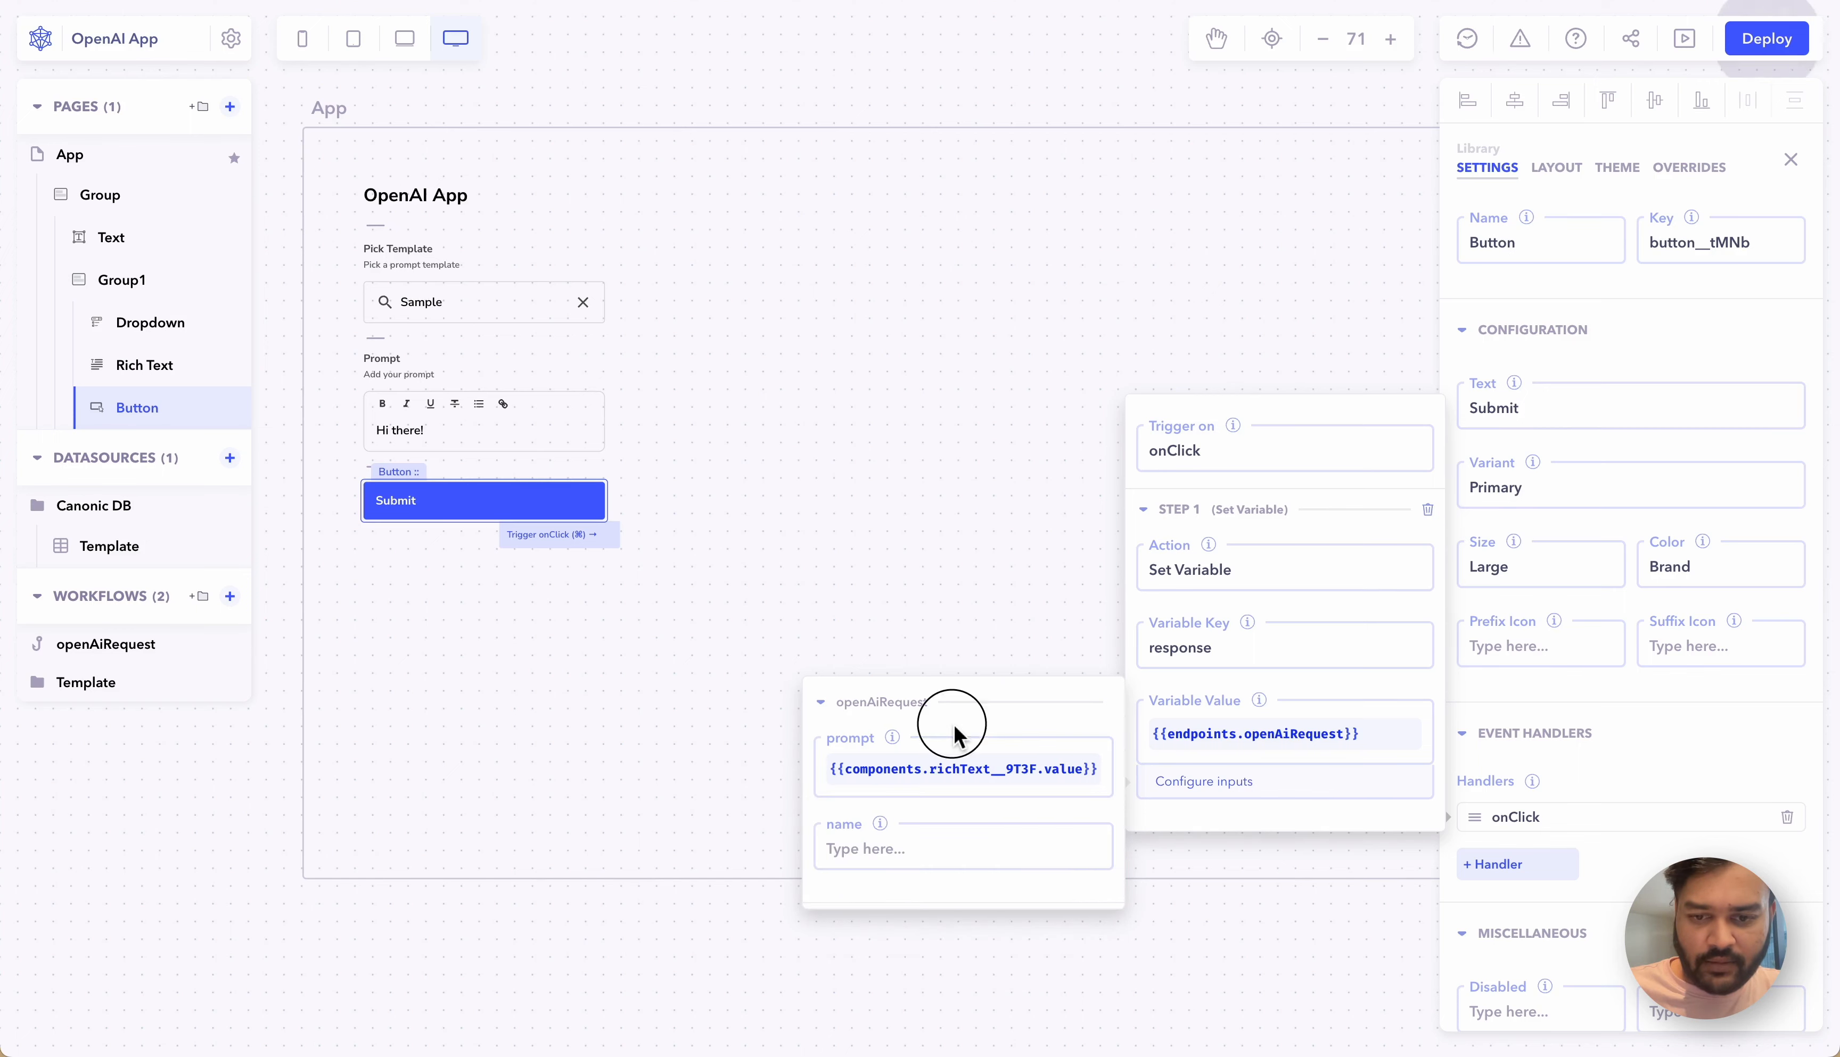
click(898, 854)
text({{)
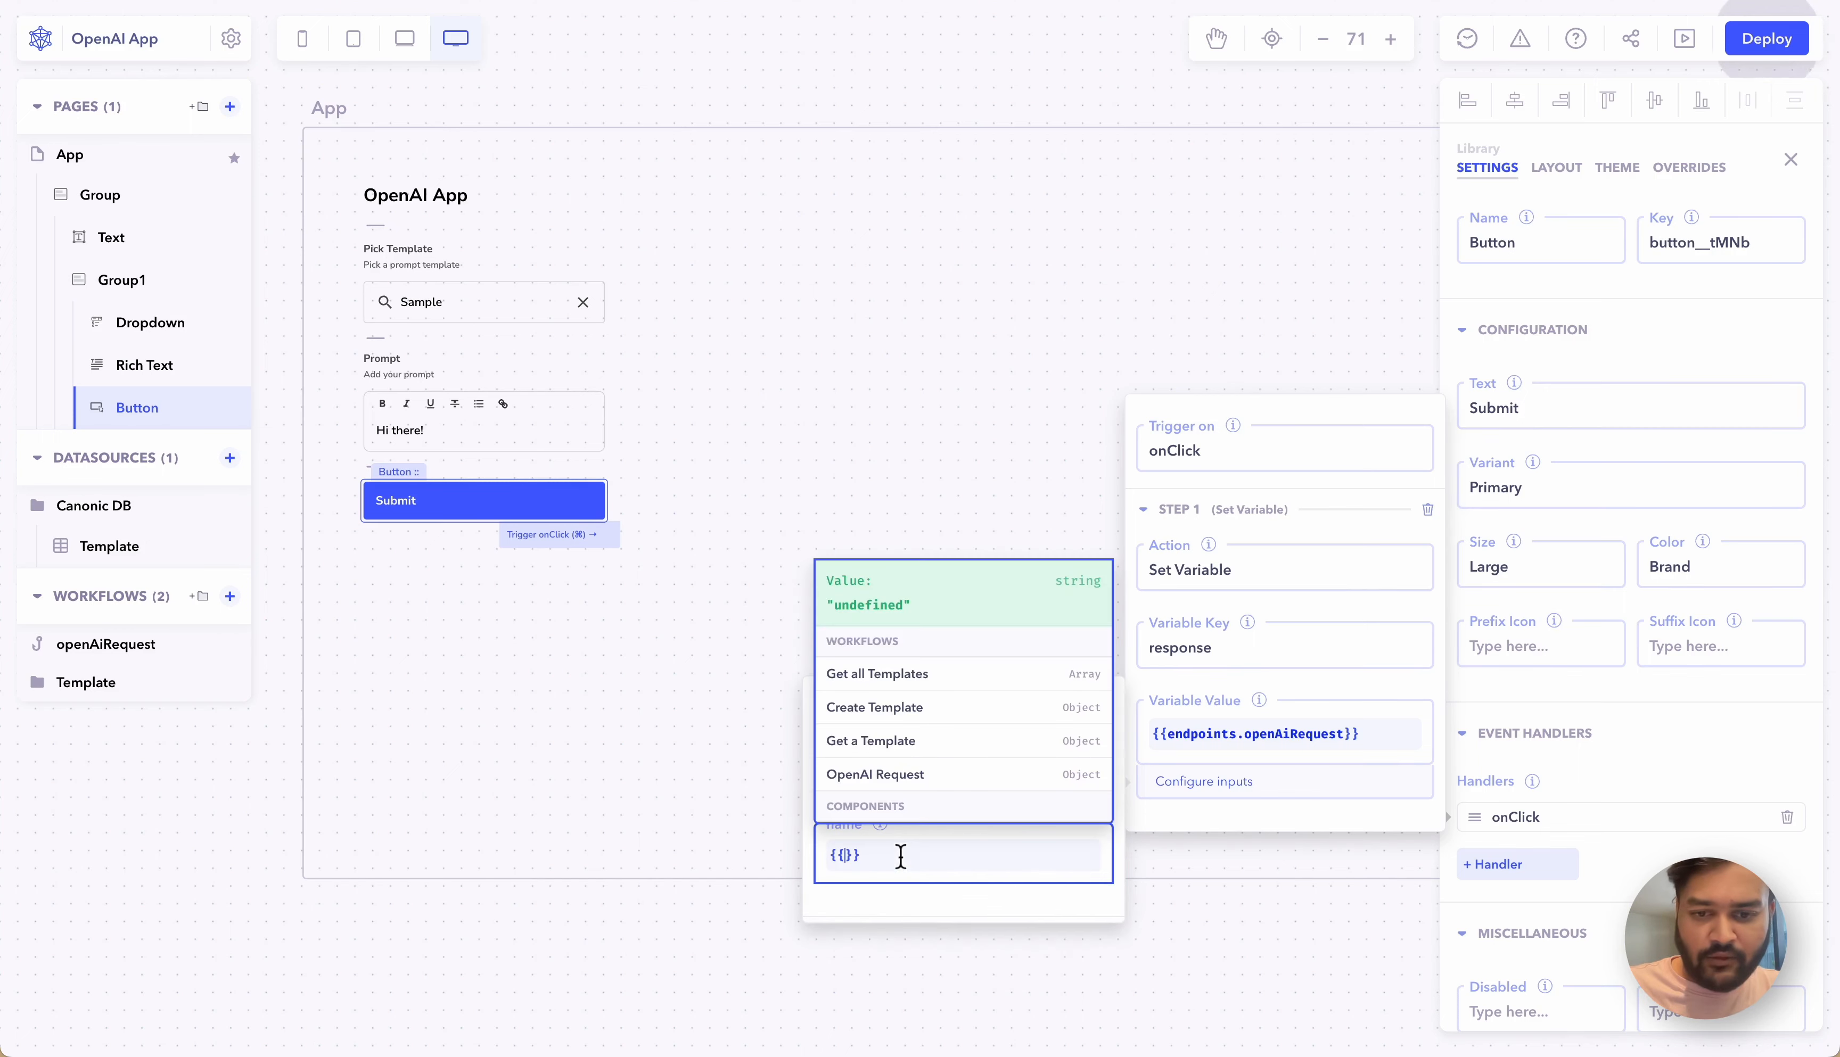
scroll(945, 778, down, 4)
scroll(945, 776, down, 1)
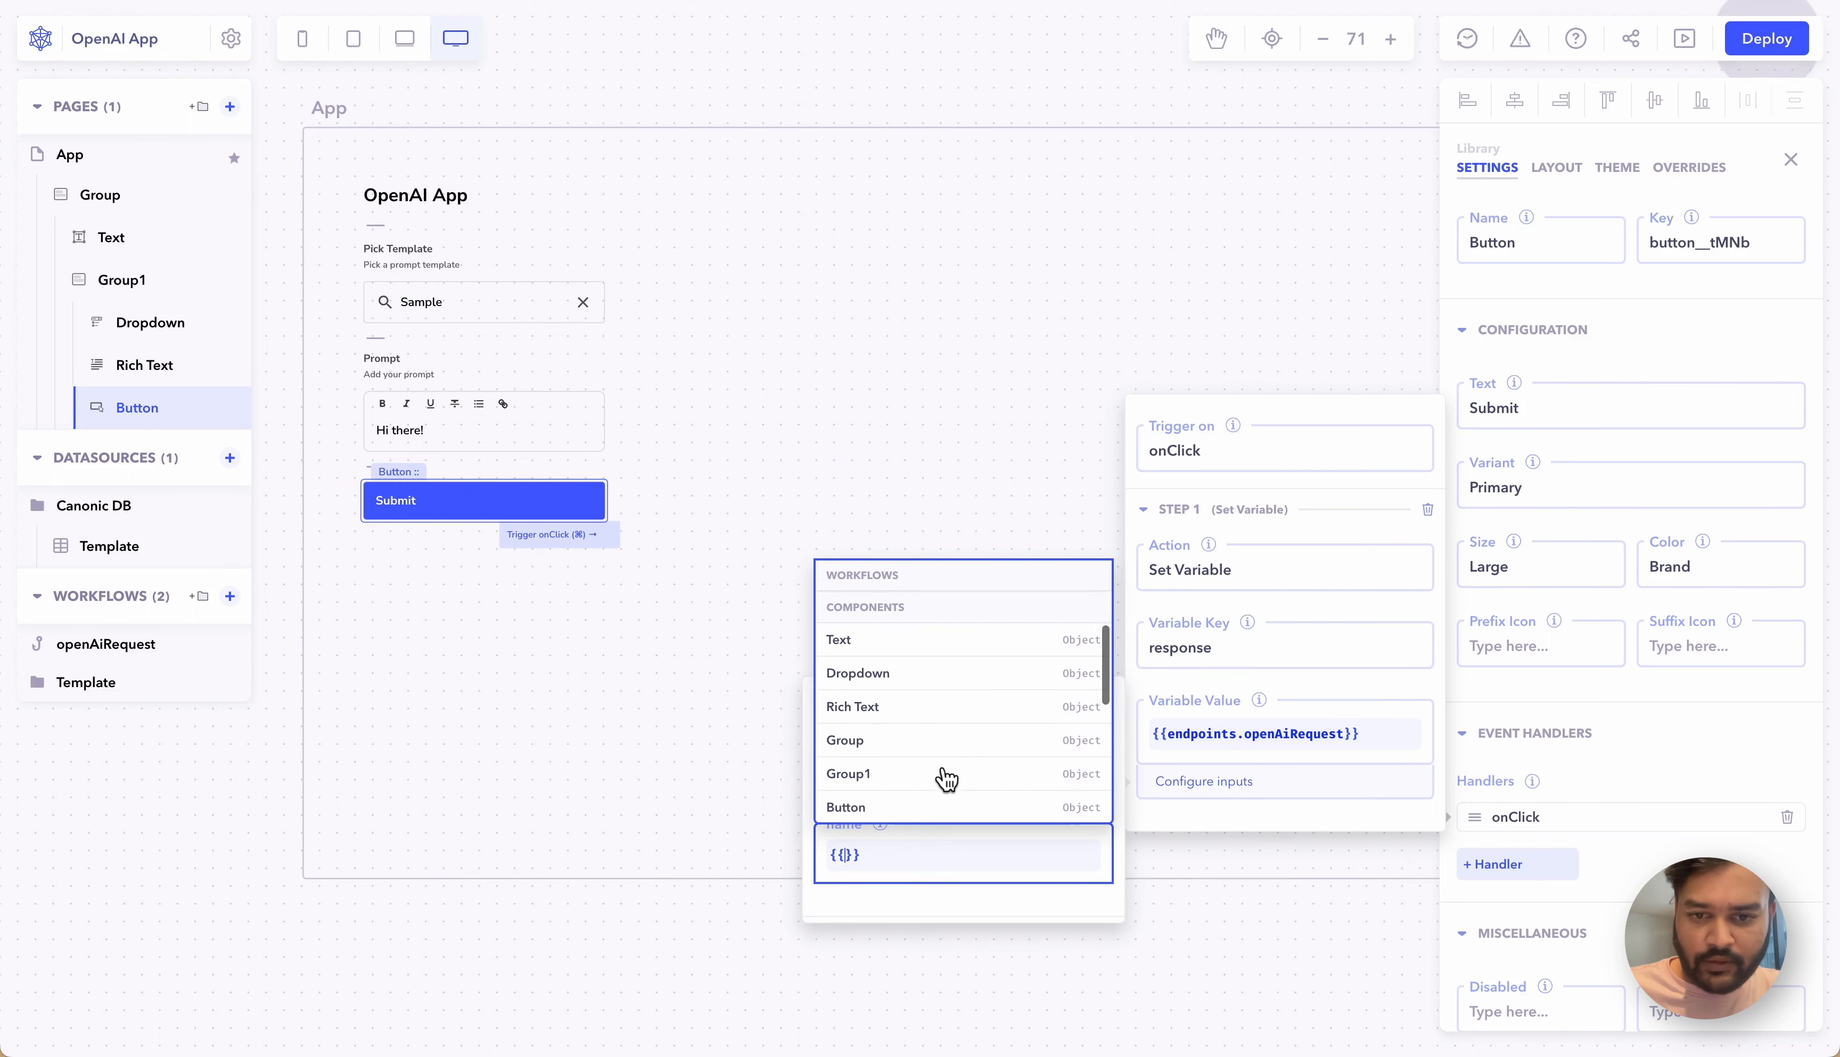
click(869, 636)
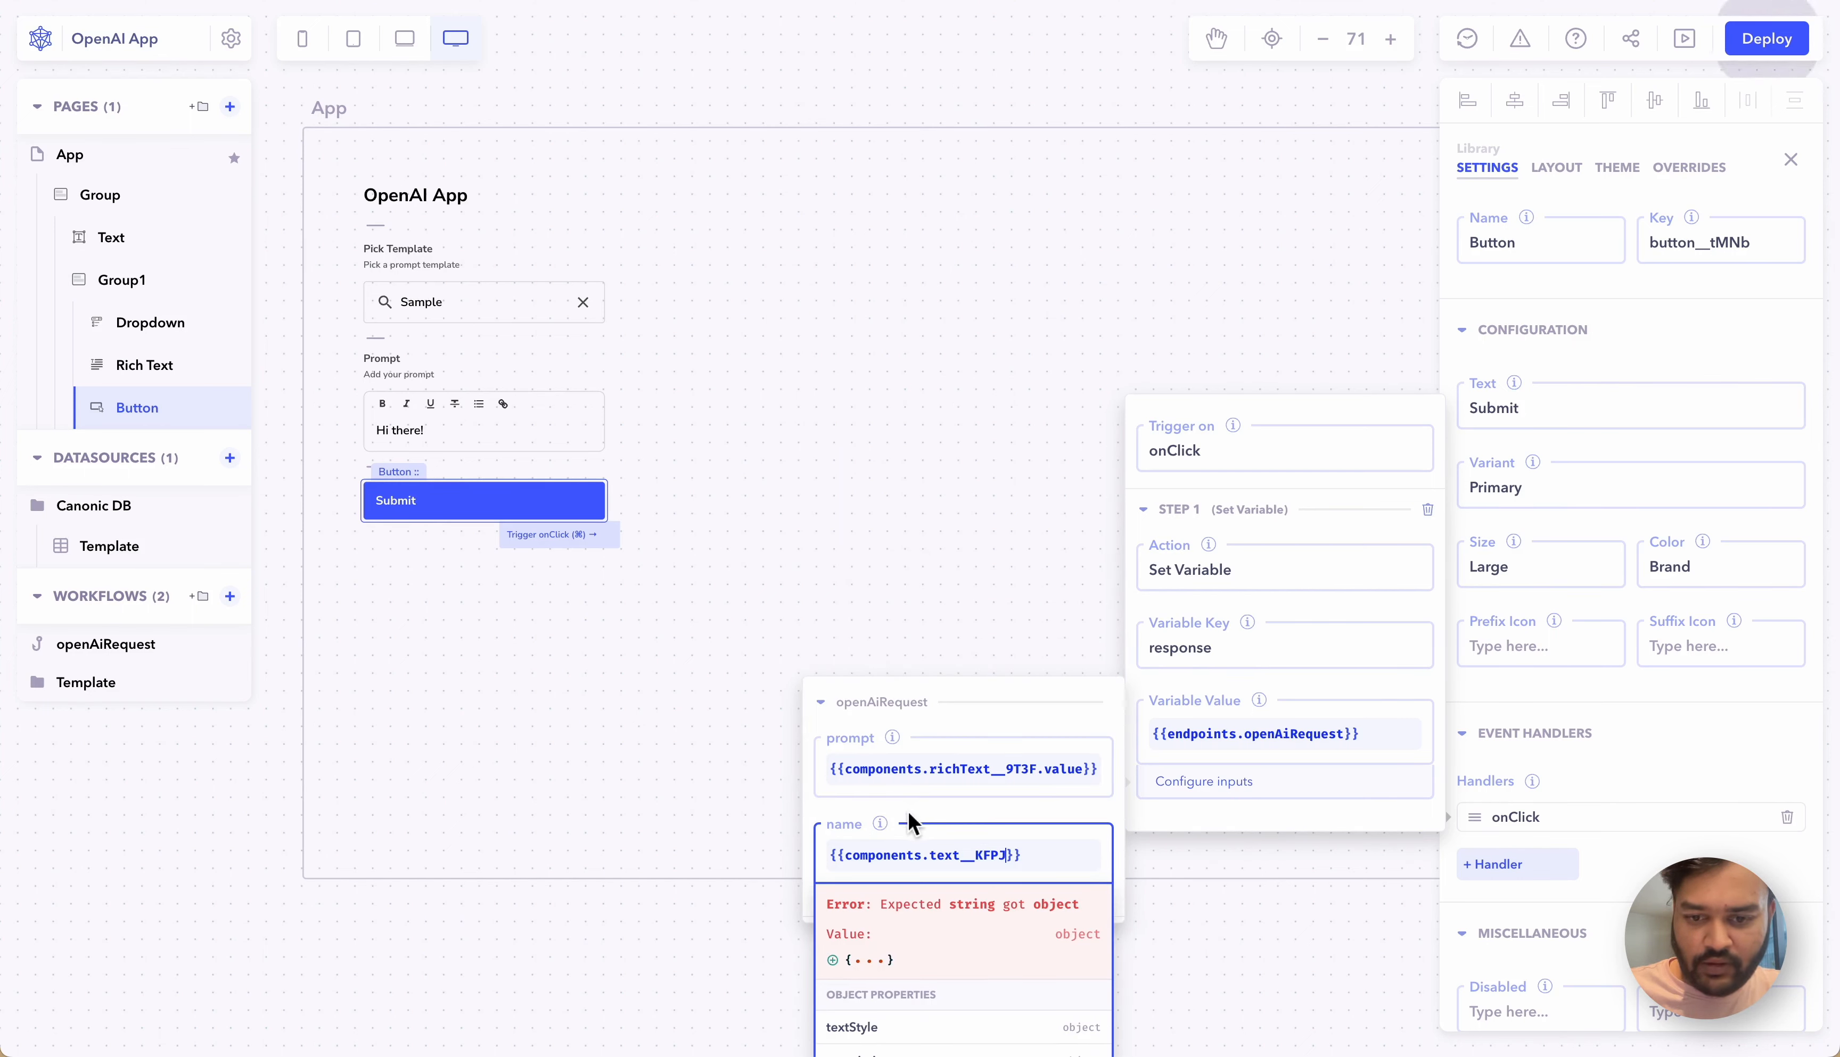
text(.value)
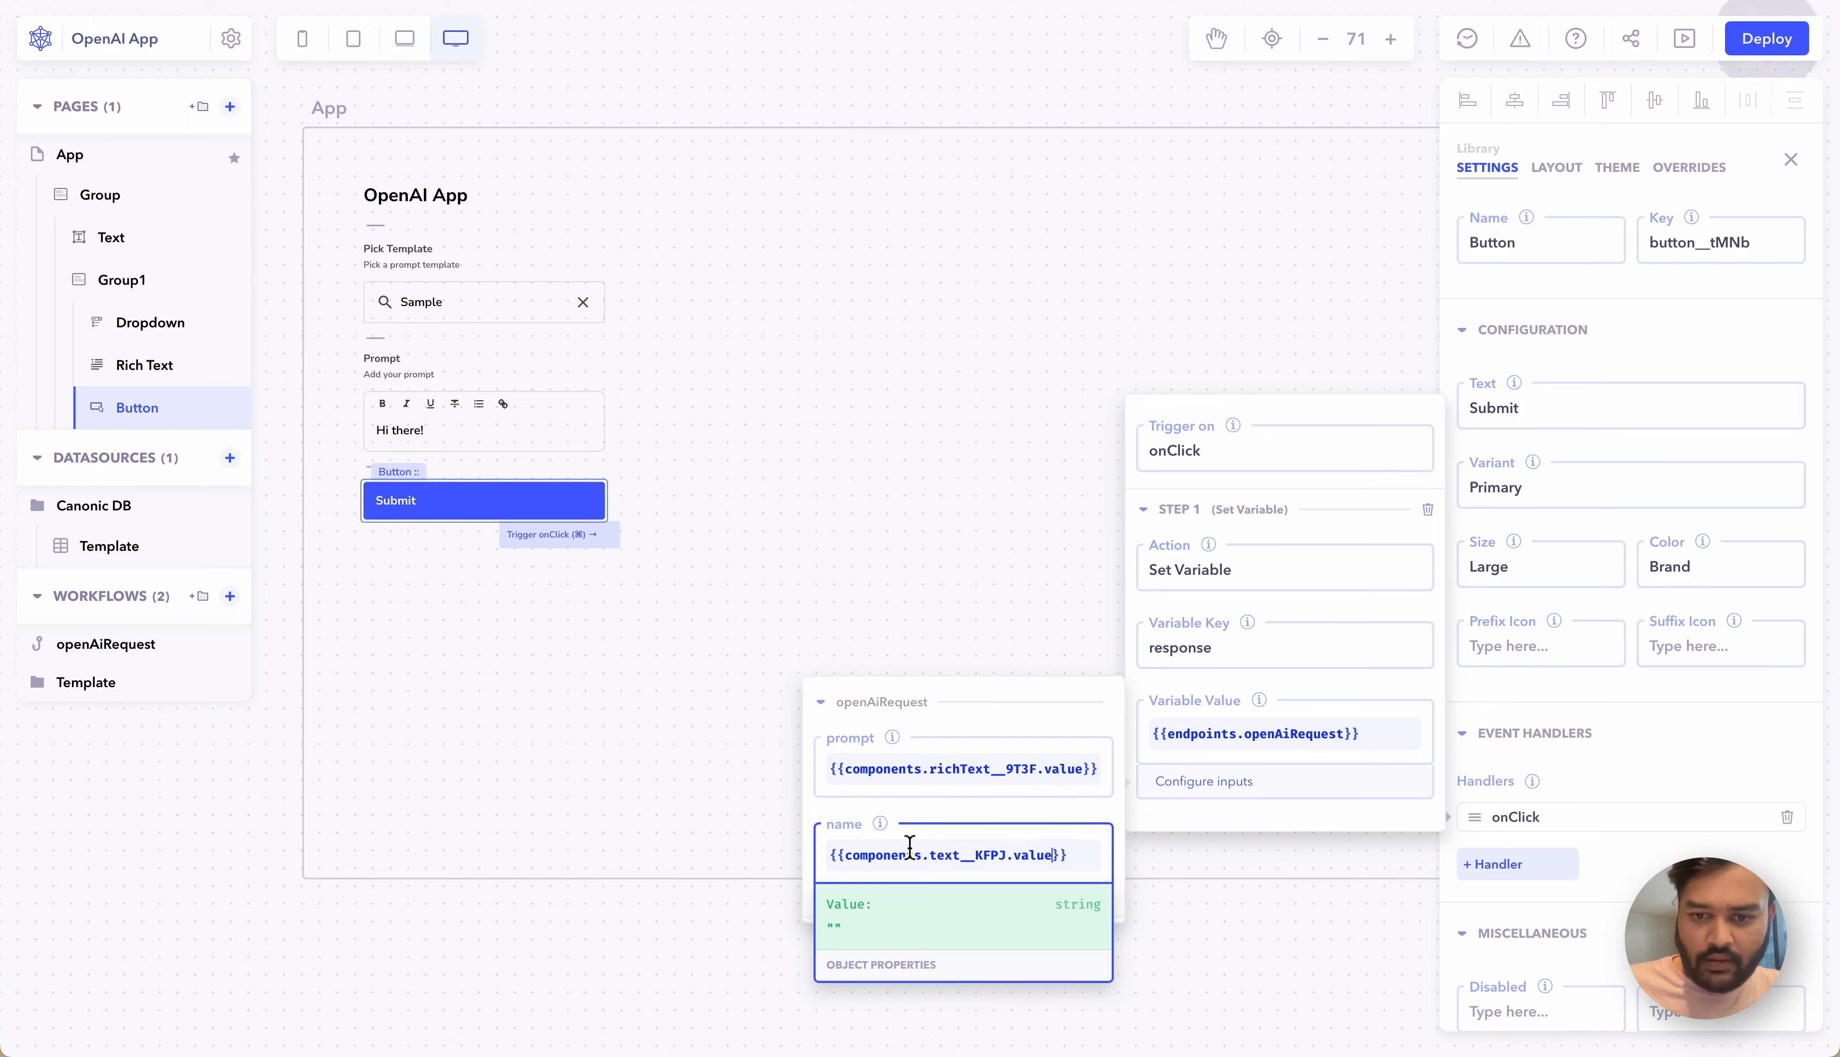
key(ctrl+a)
key(BackSpace)
Set the openAiRequest name input to the Dropdown value, {{components.dropdown__XBo2.value}}, and inspect the handler's variable value.
text({{)
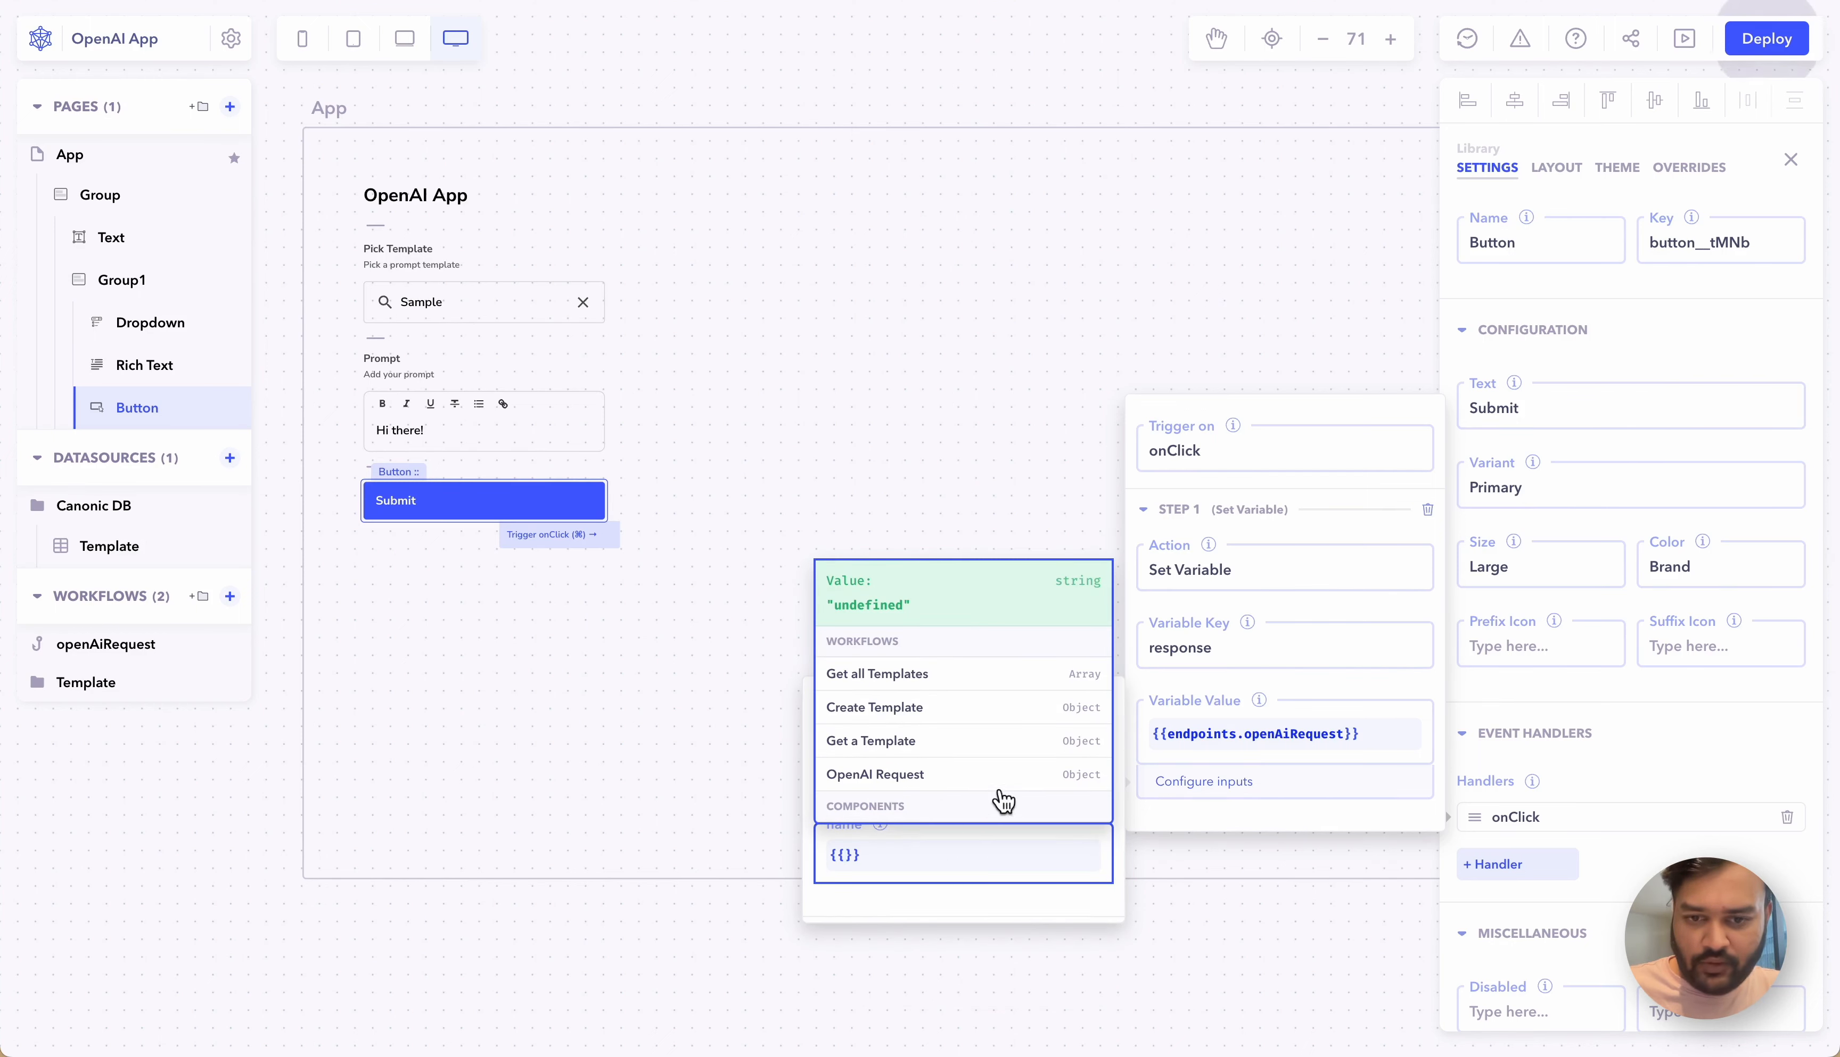
scroll(1004, 801, down, 5)
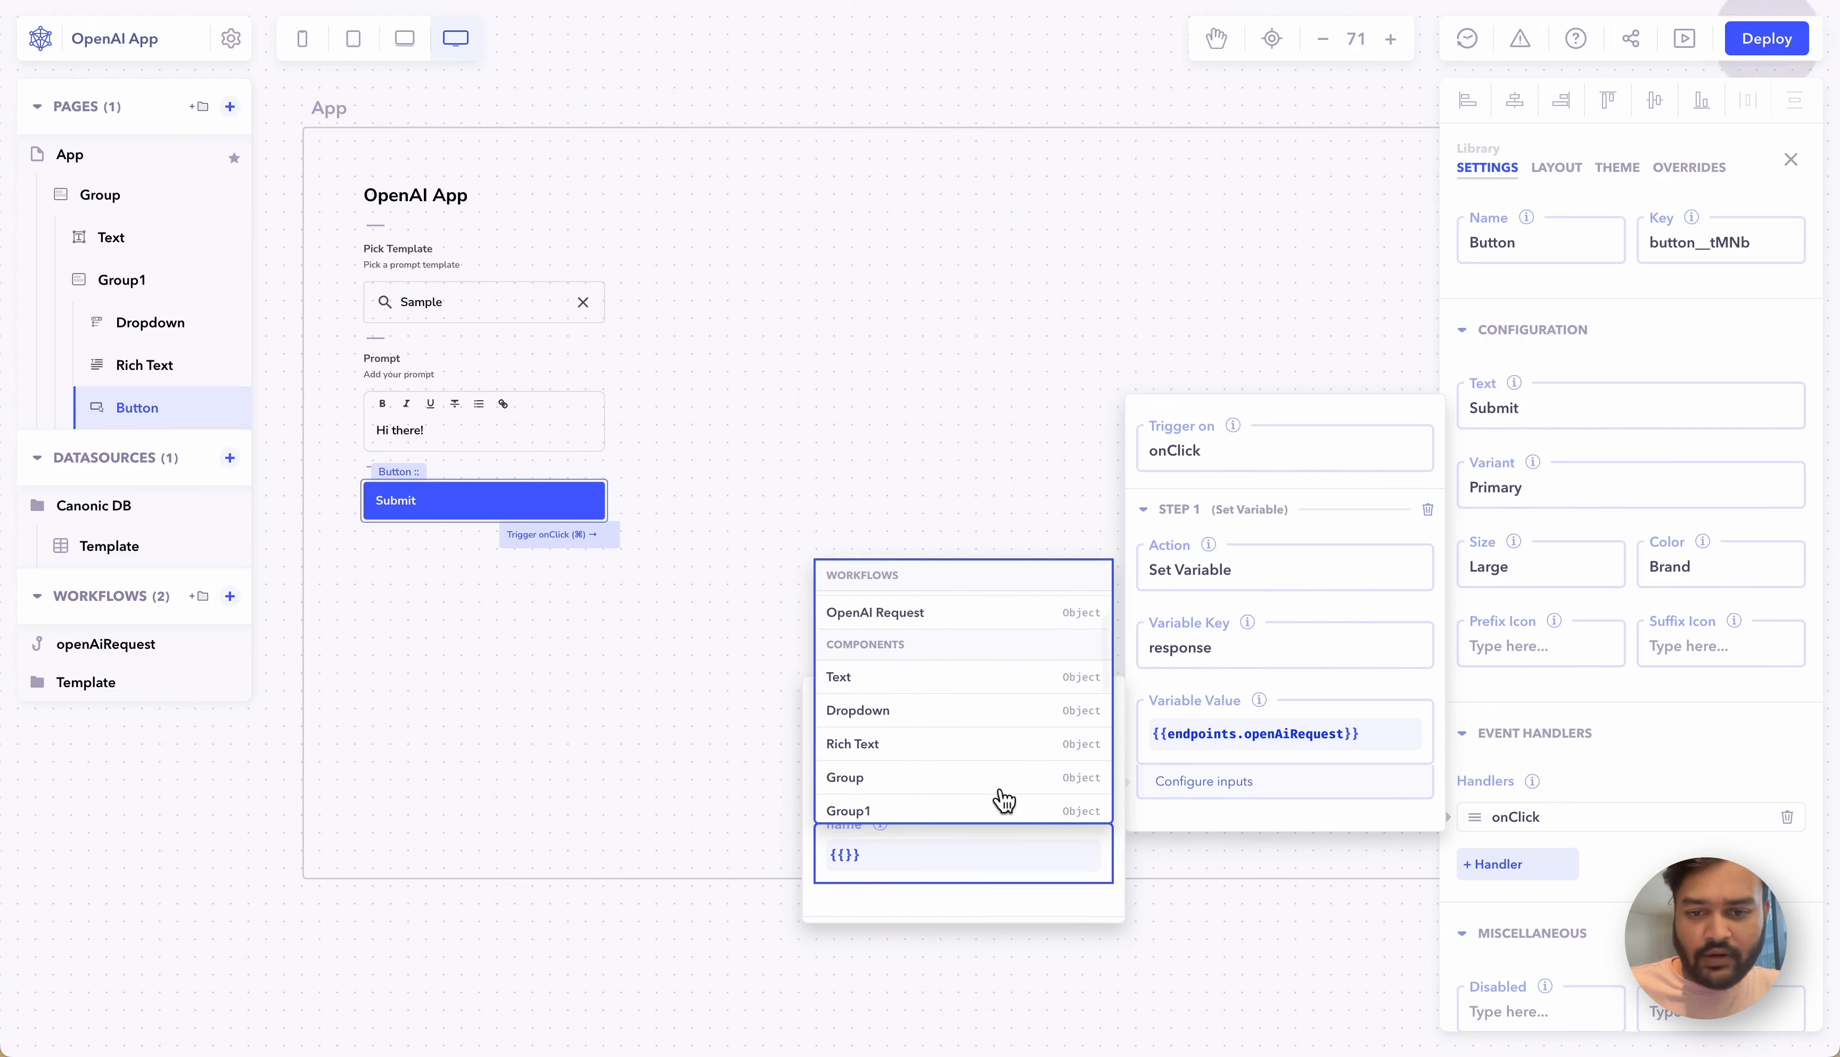
click(911, 721)
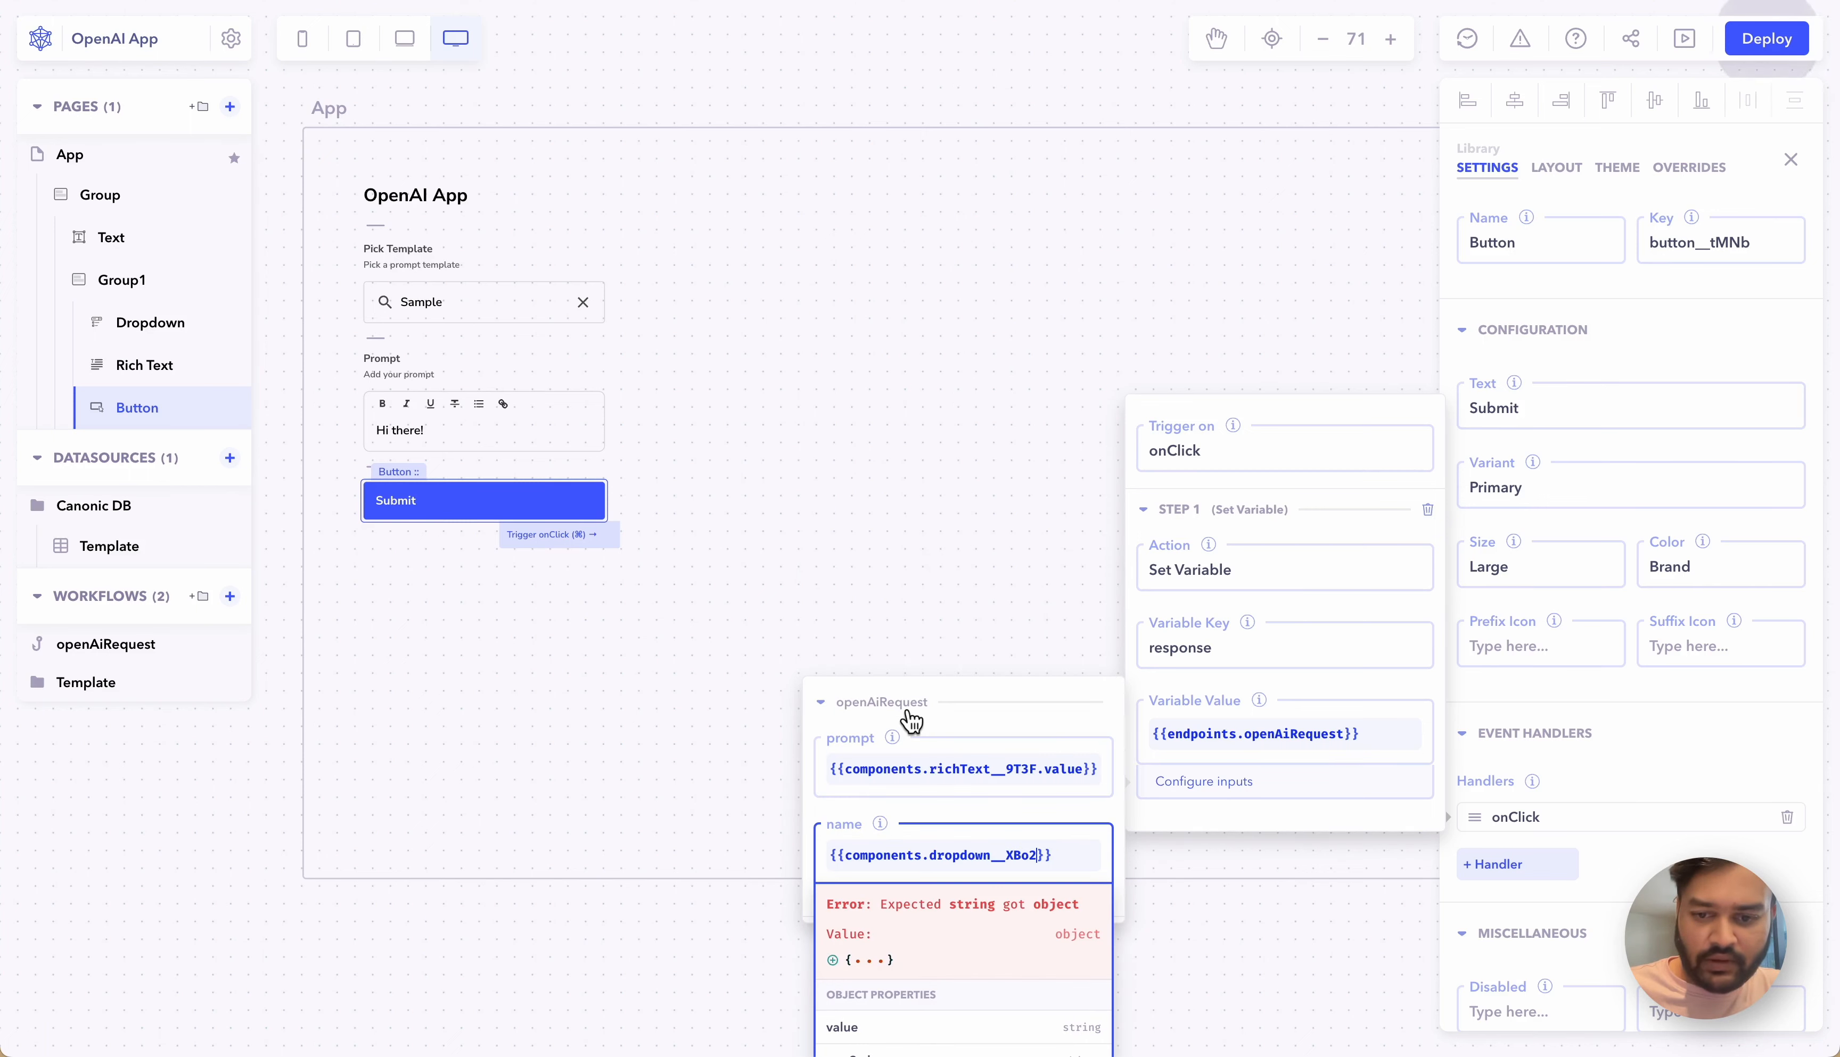
text(.value)
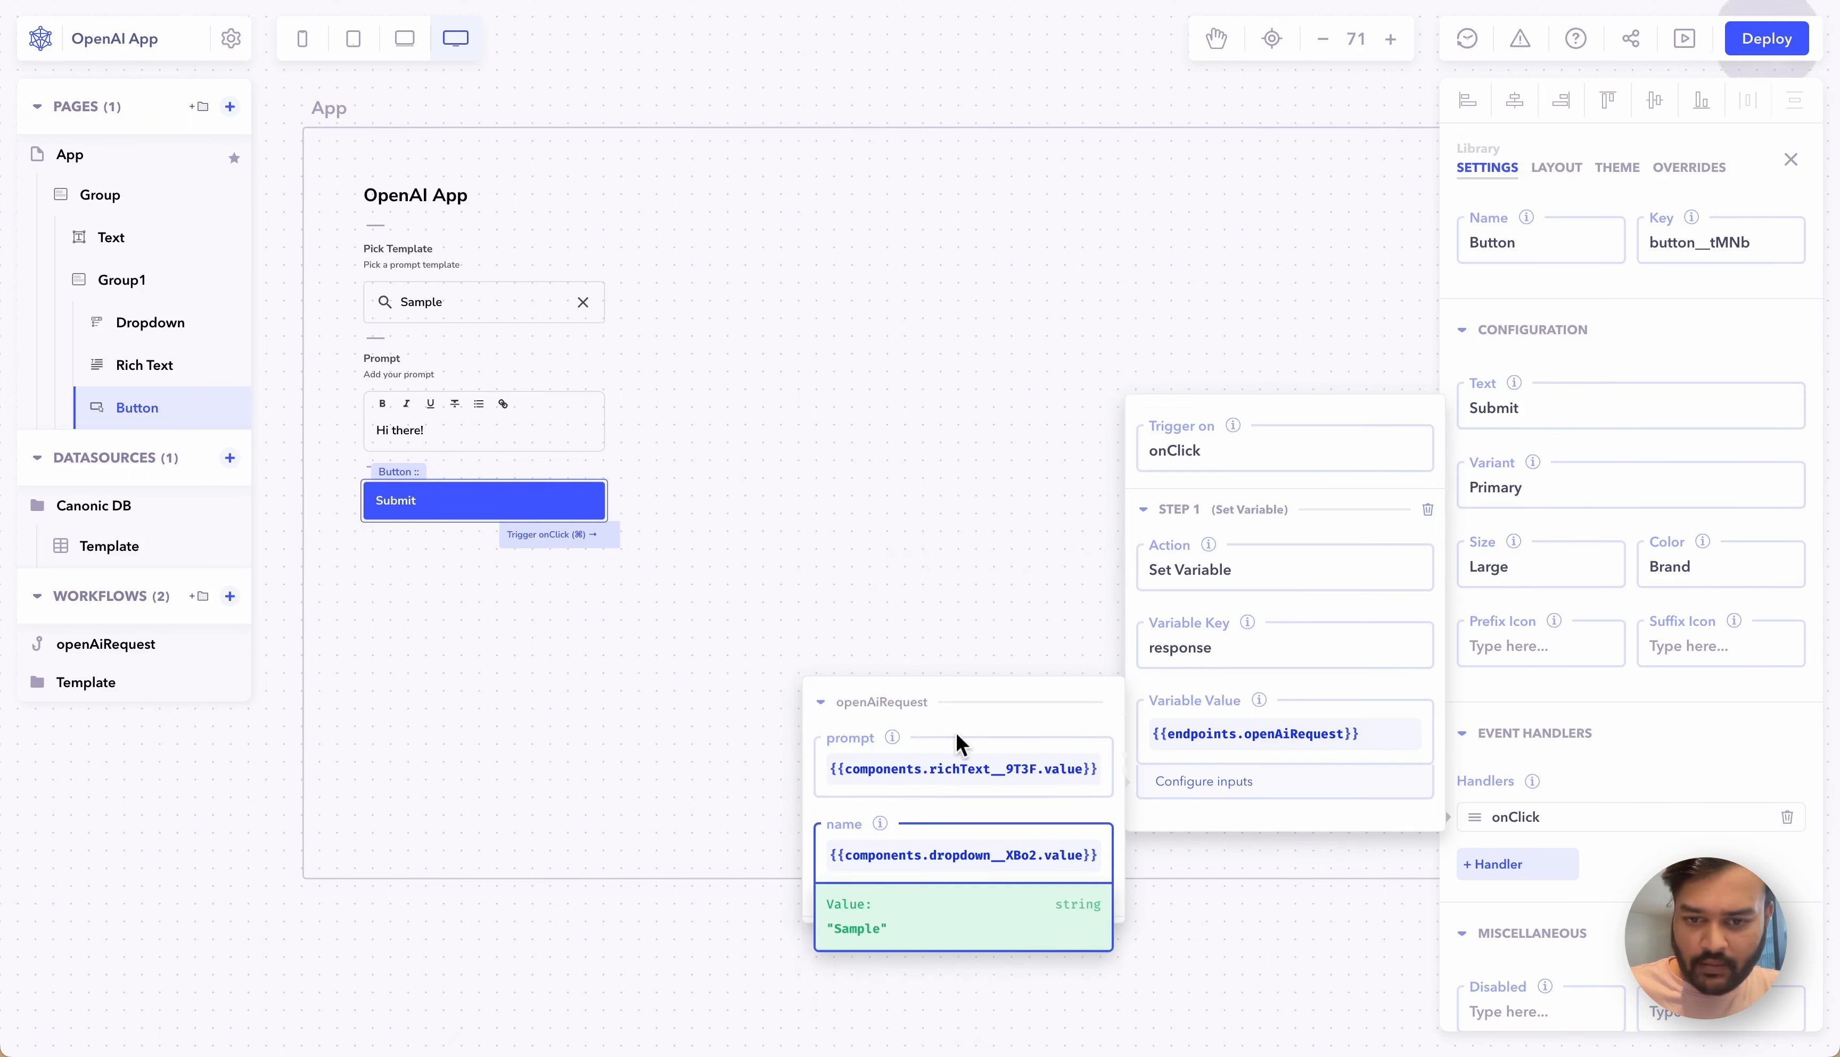
click(1000, 816)
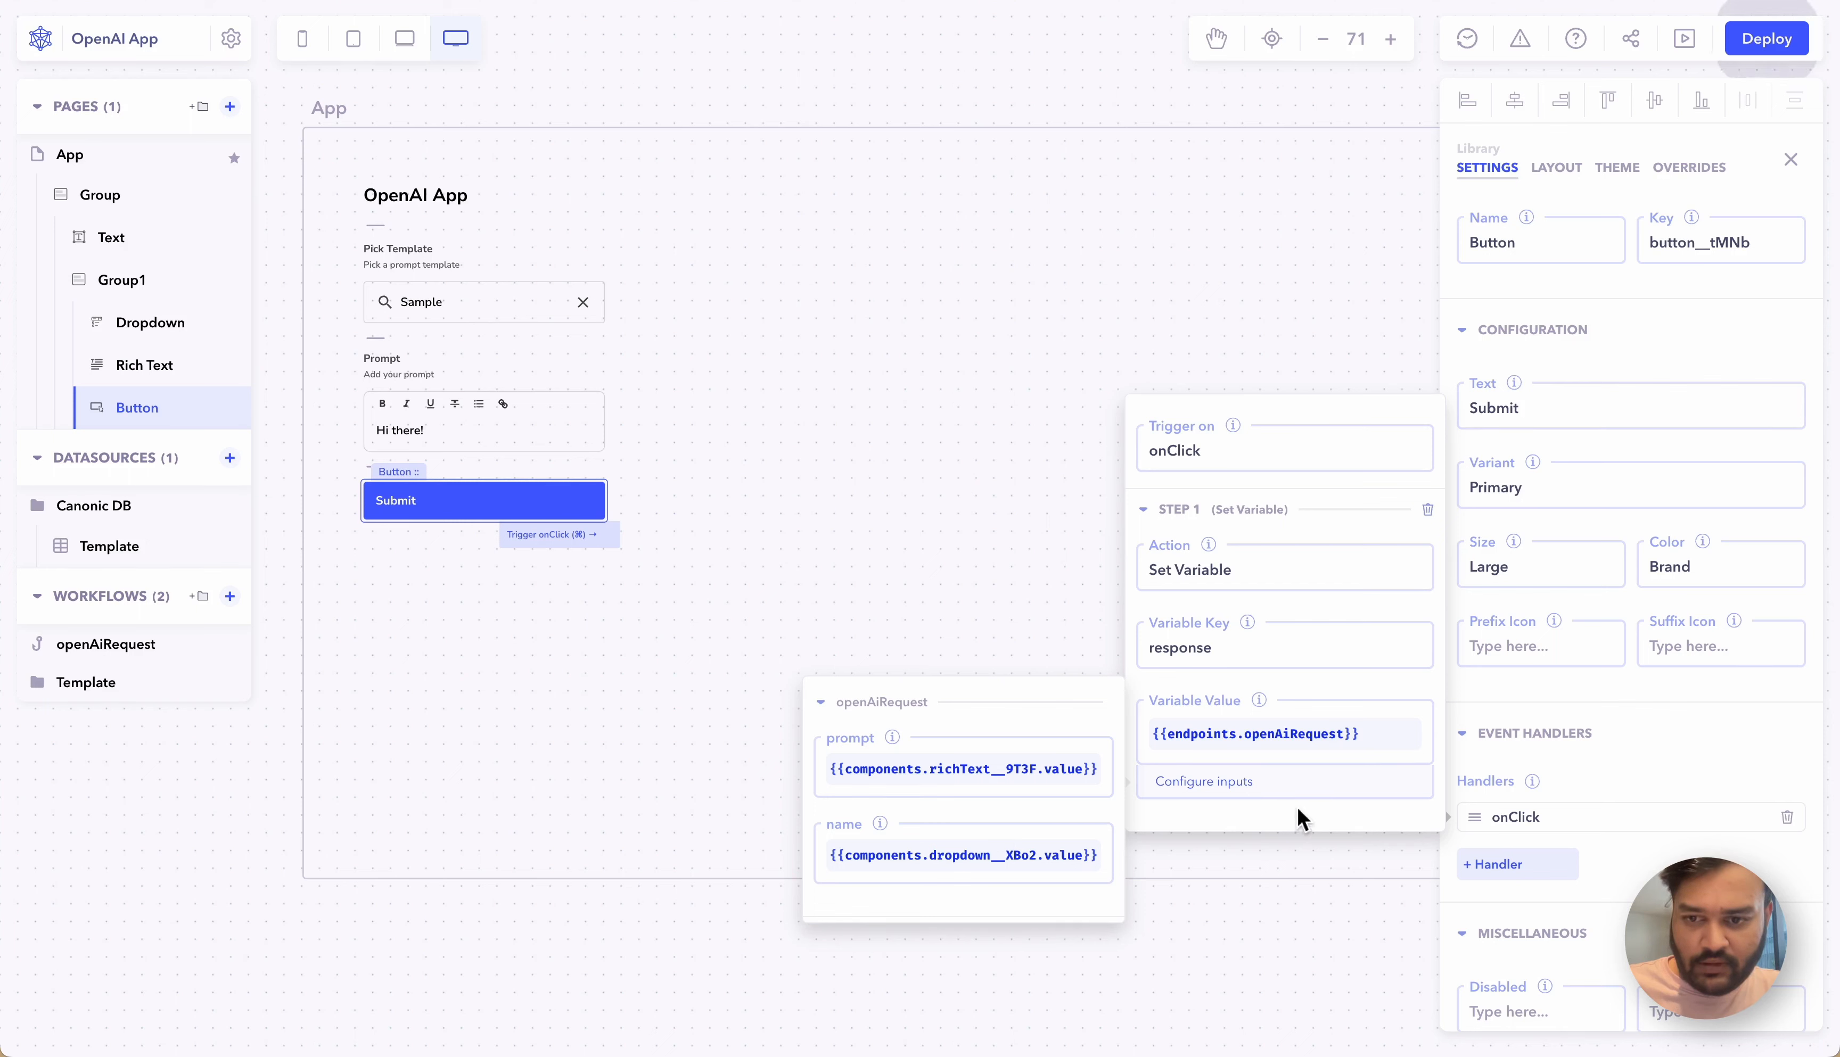
click(1330, 737)
click(1161, 826)
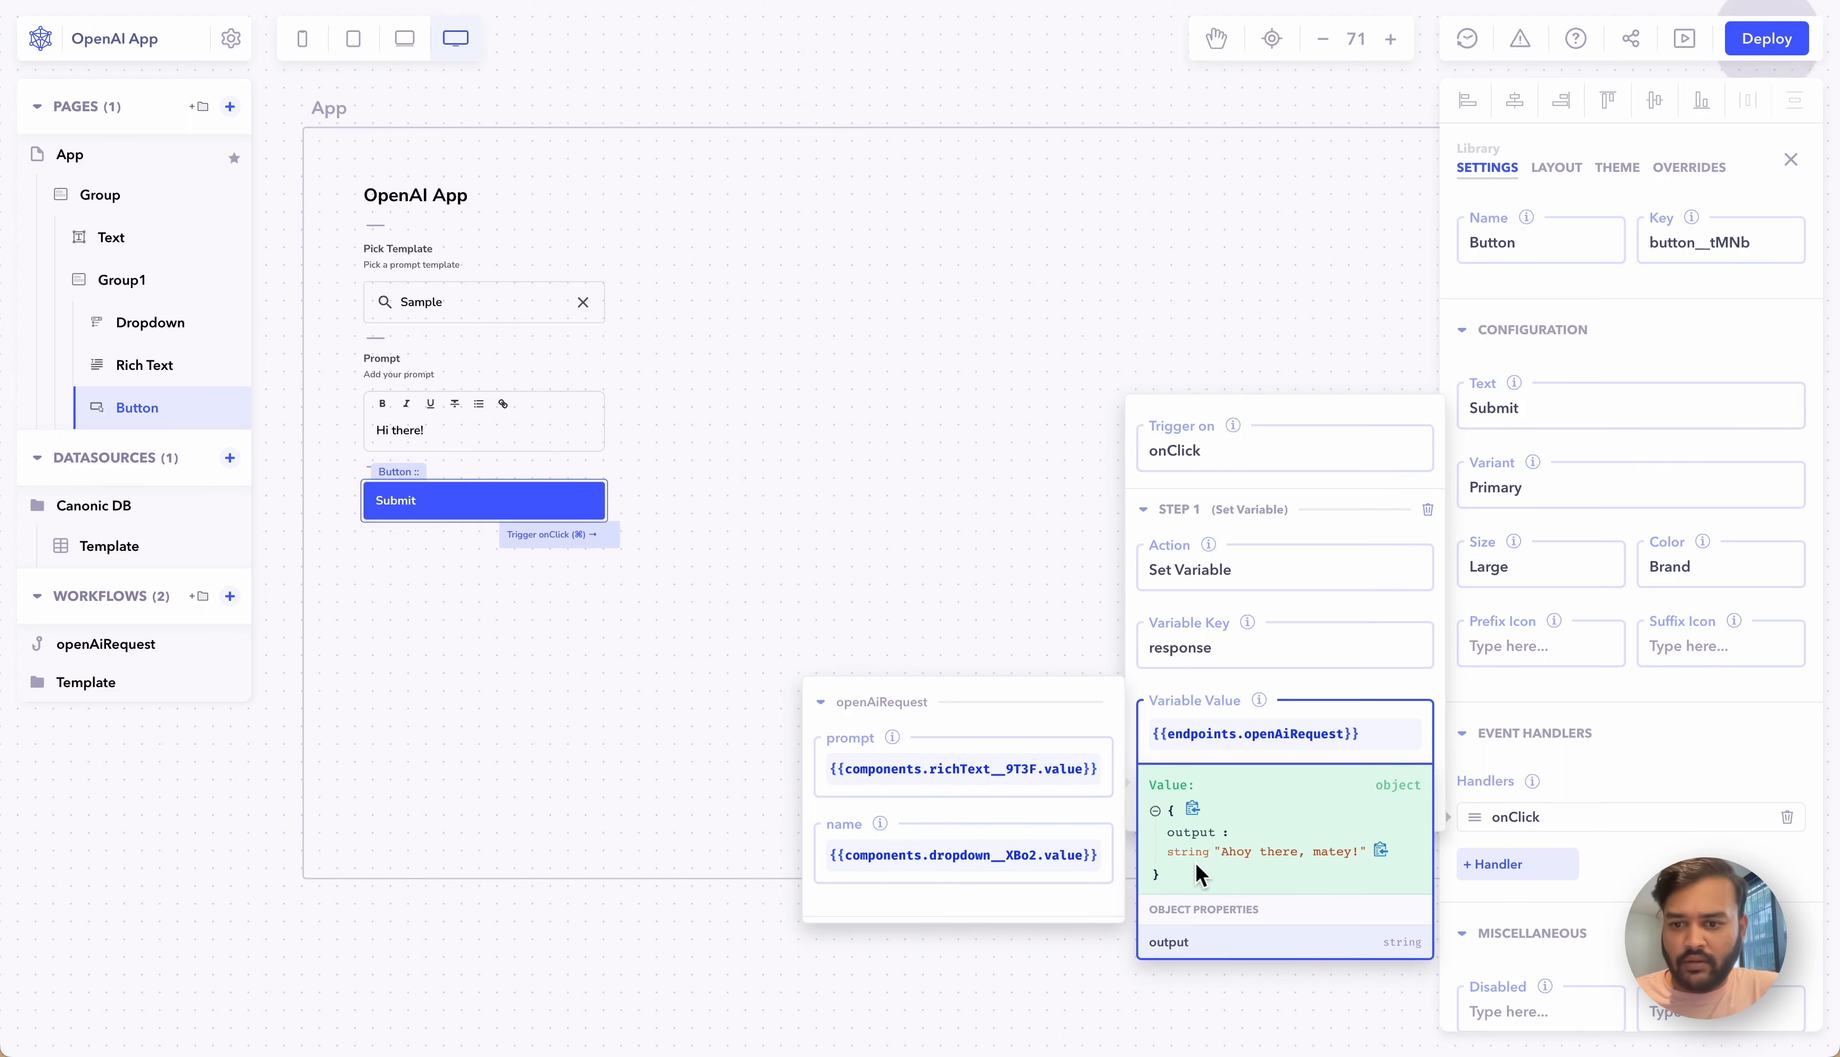
click(957, 544)
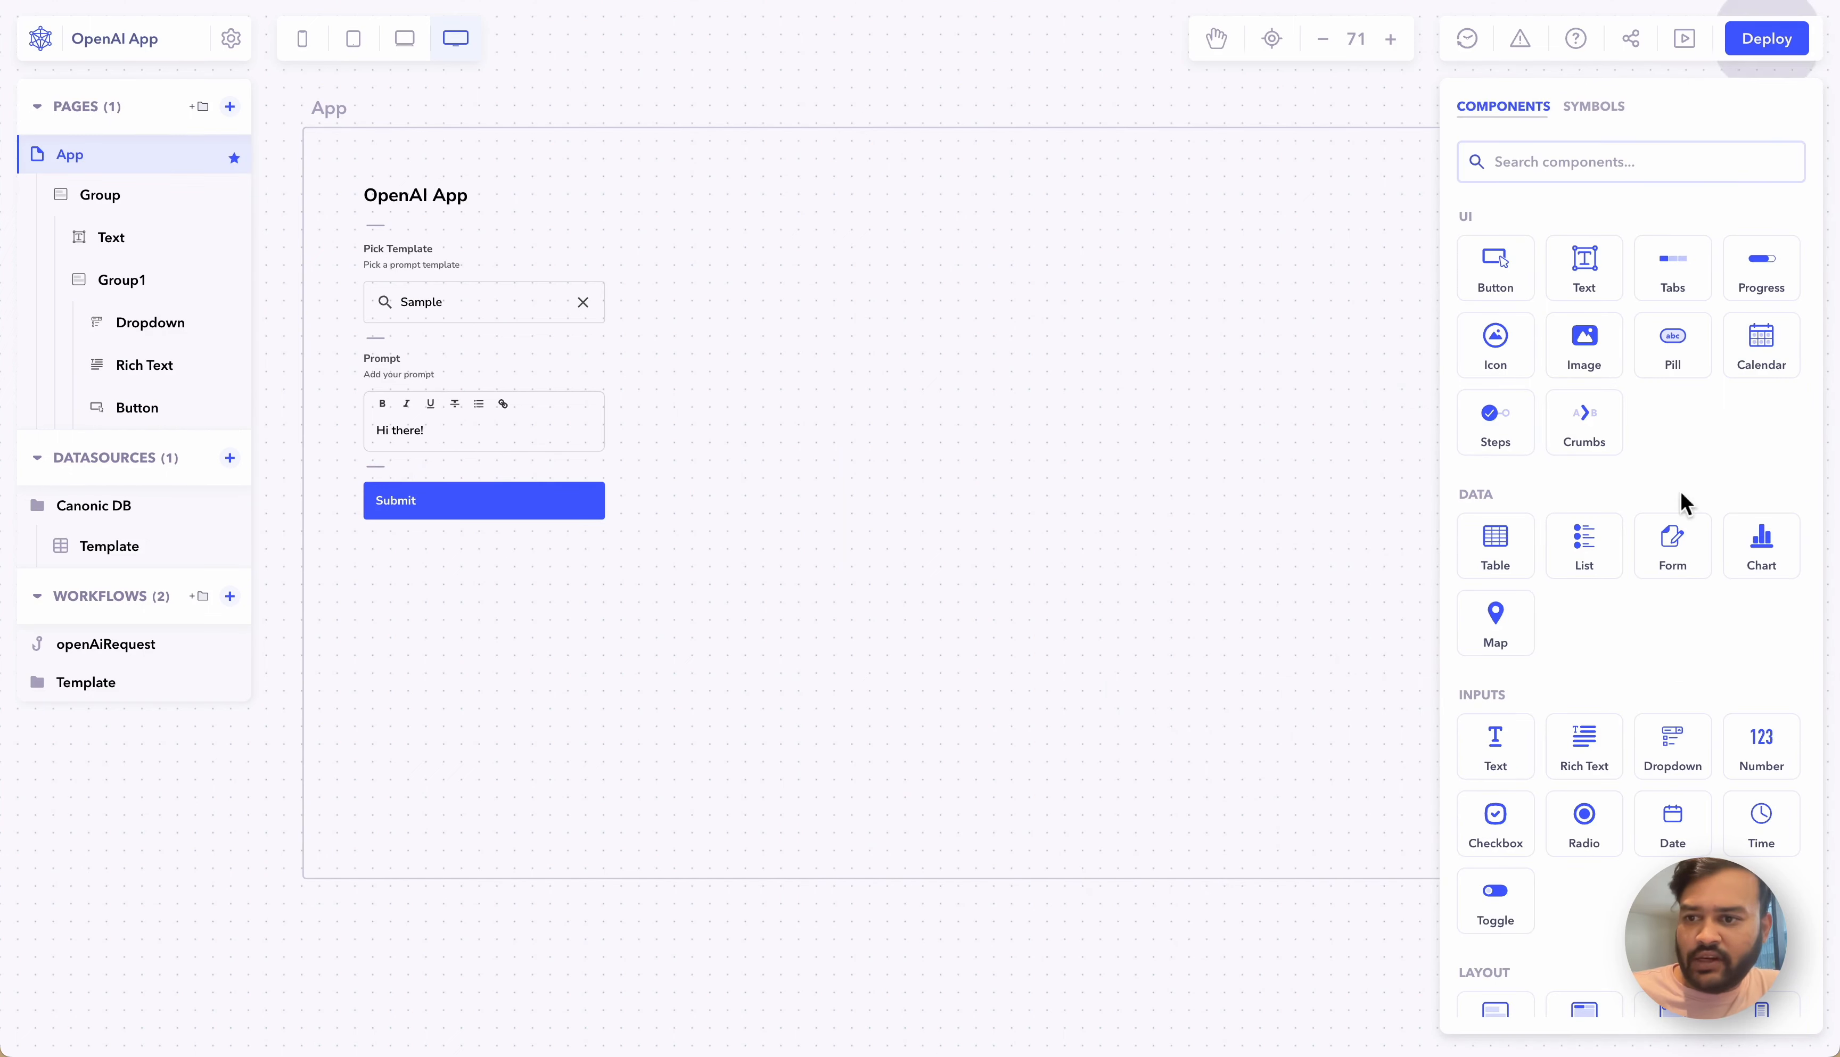
Add a Text component beside the form, reading "Response" with the Title Small variant.
drag(1610, 287, 779, 208)
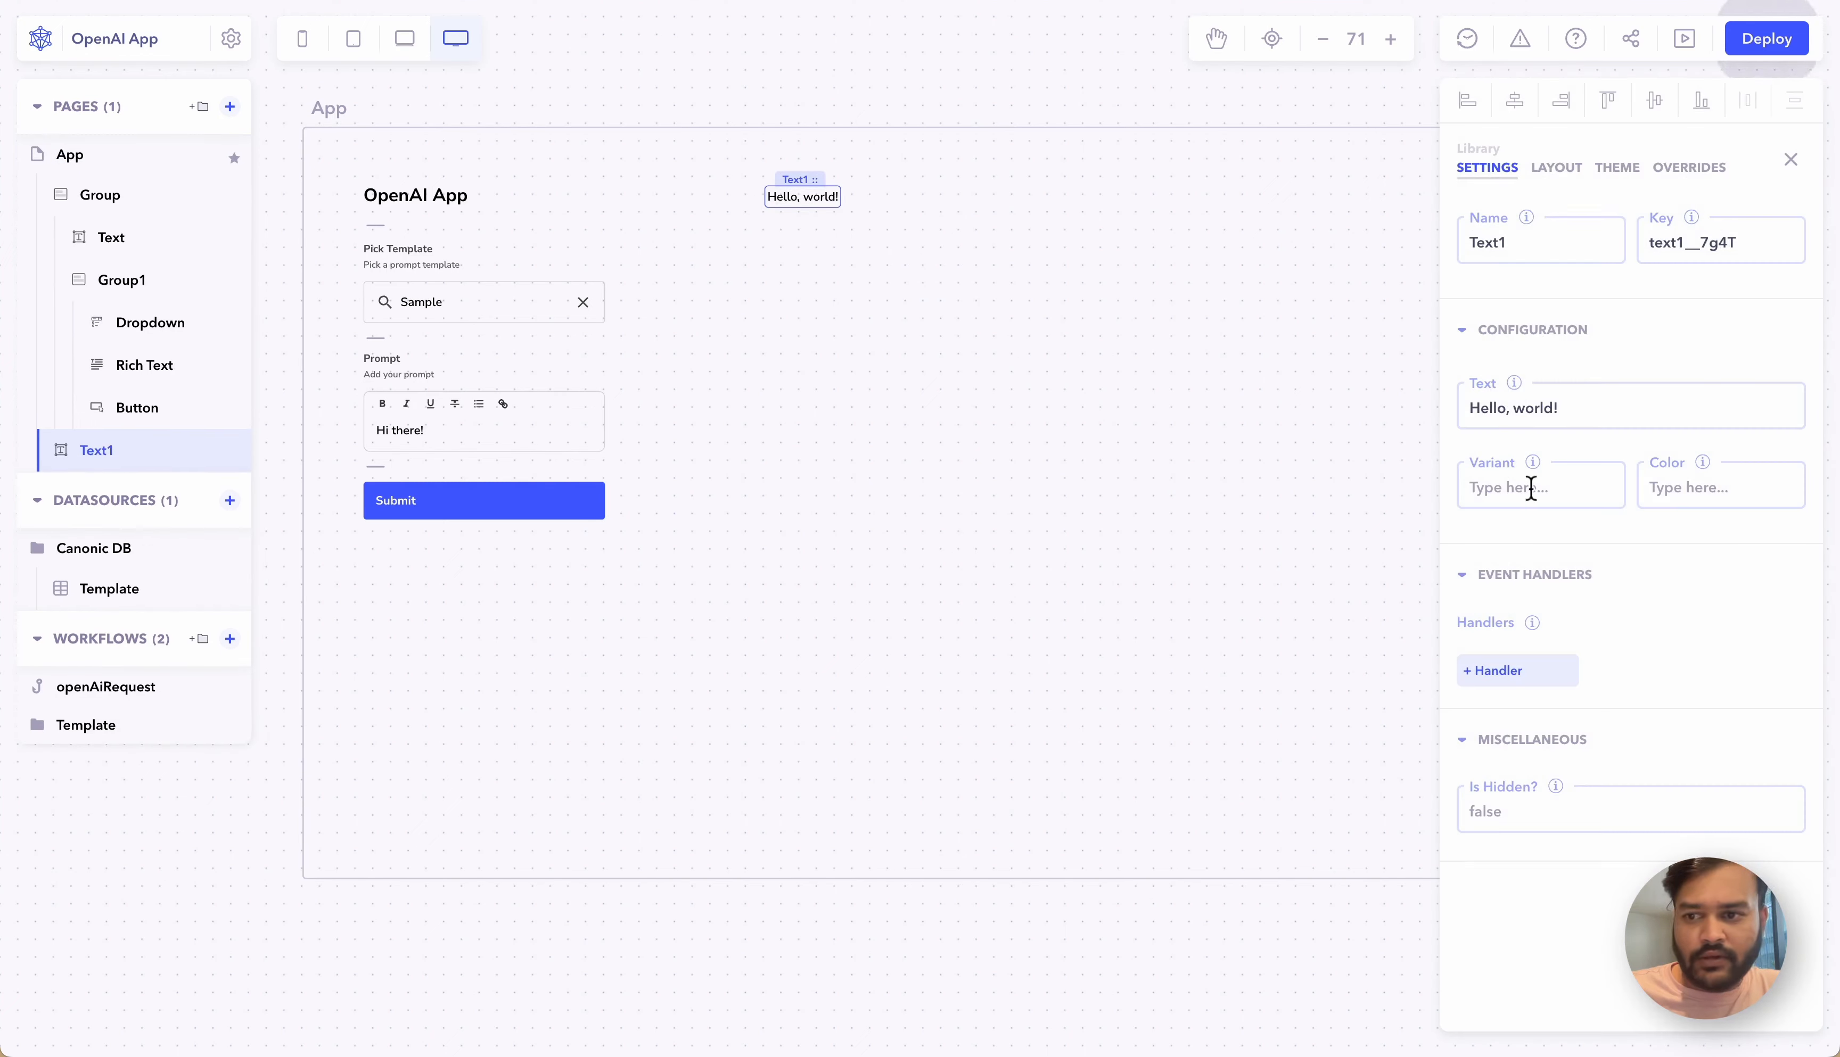
triple_click(1610, 406)
text(Resp)
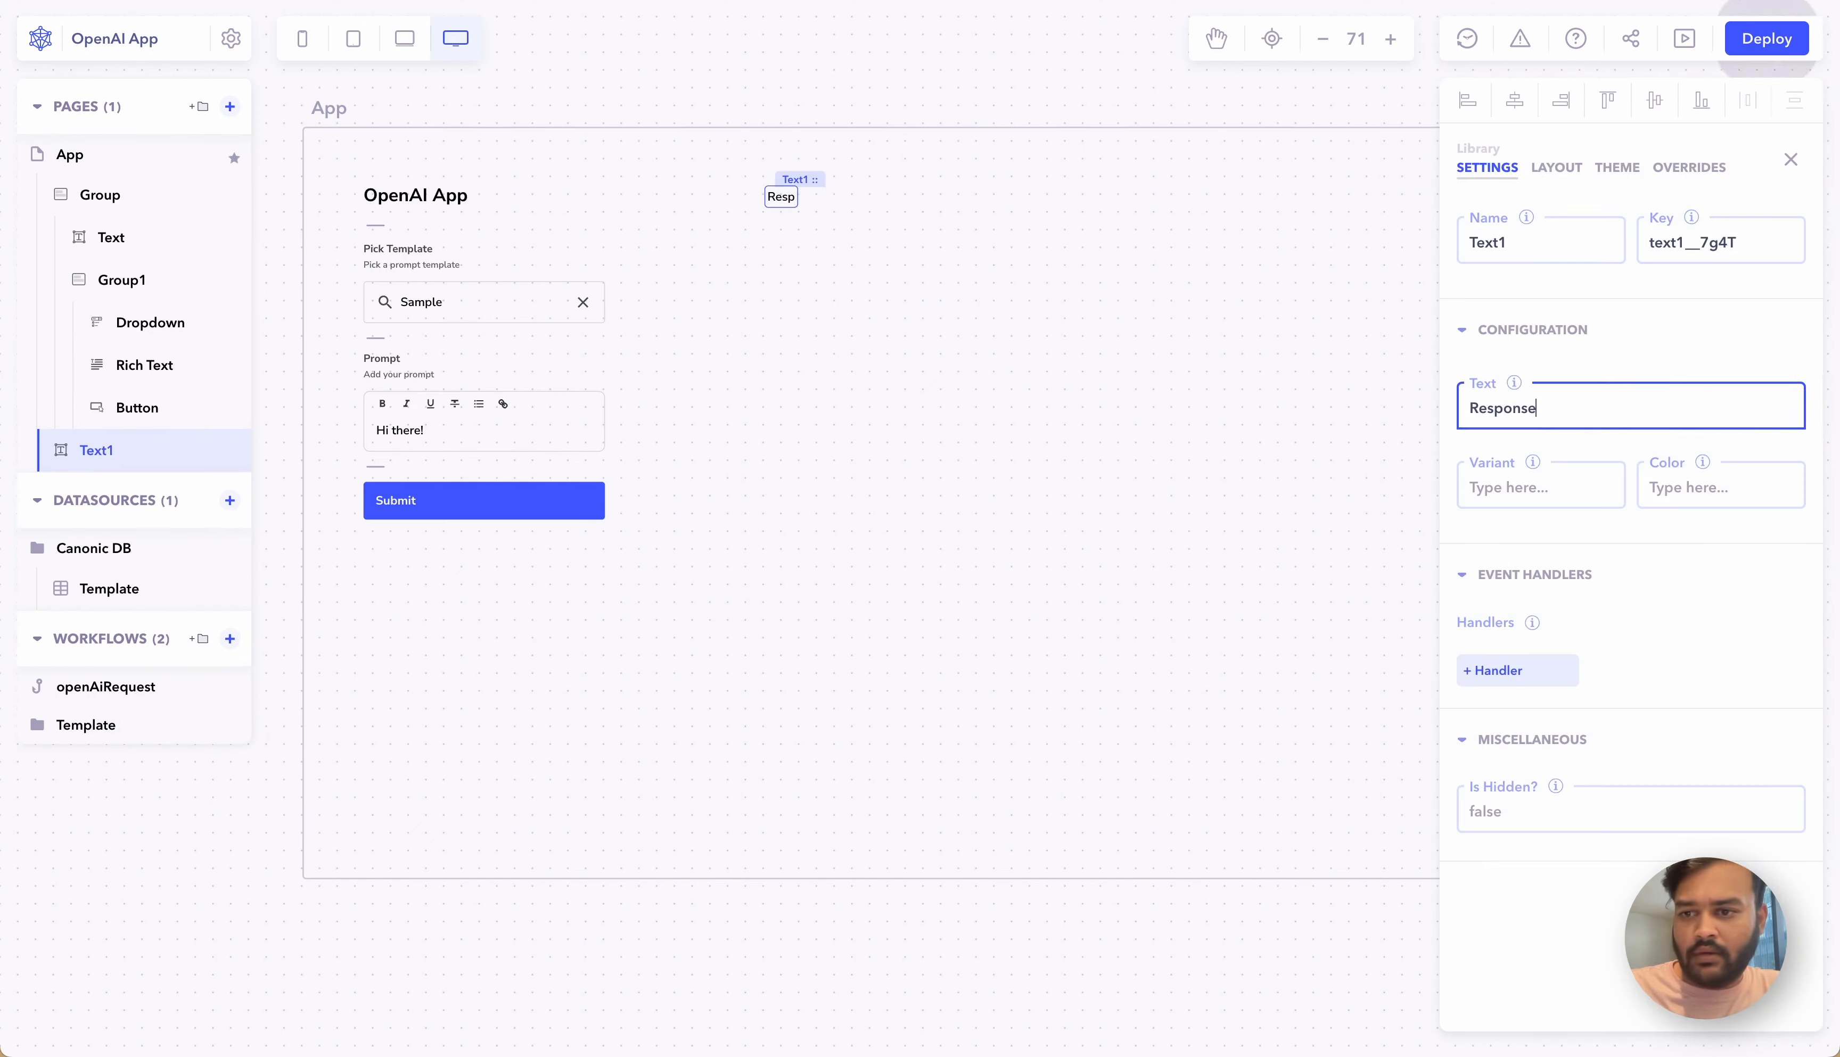
text(onse)
click(1528, 487)
scroll(1552, 763, down, 3)
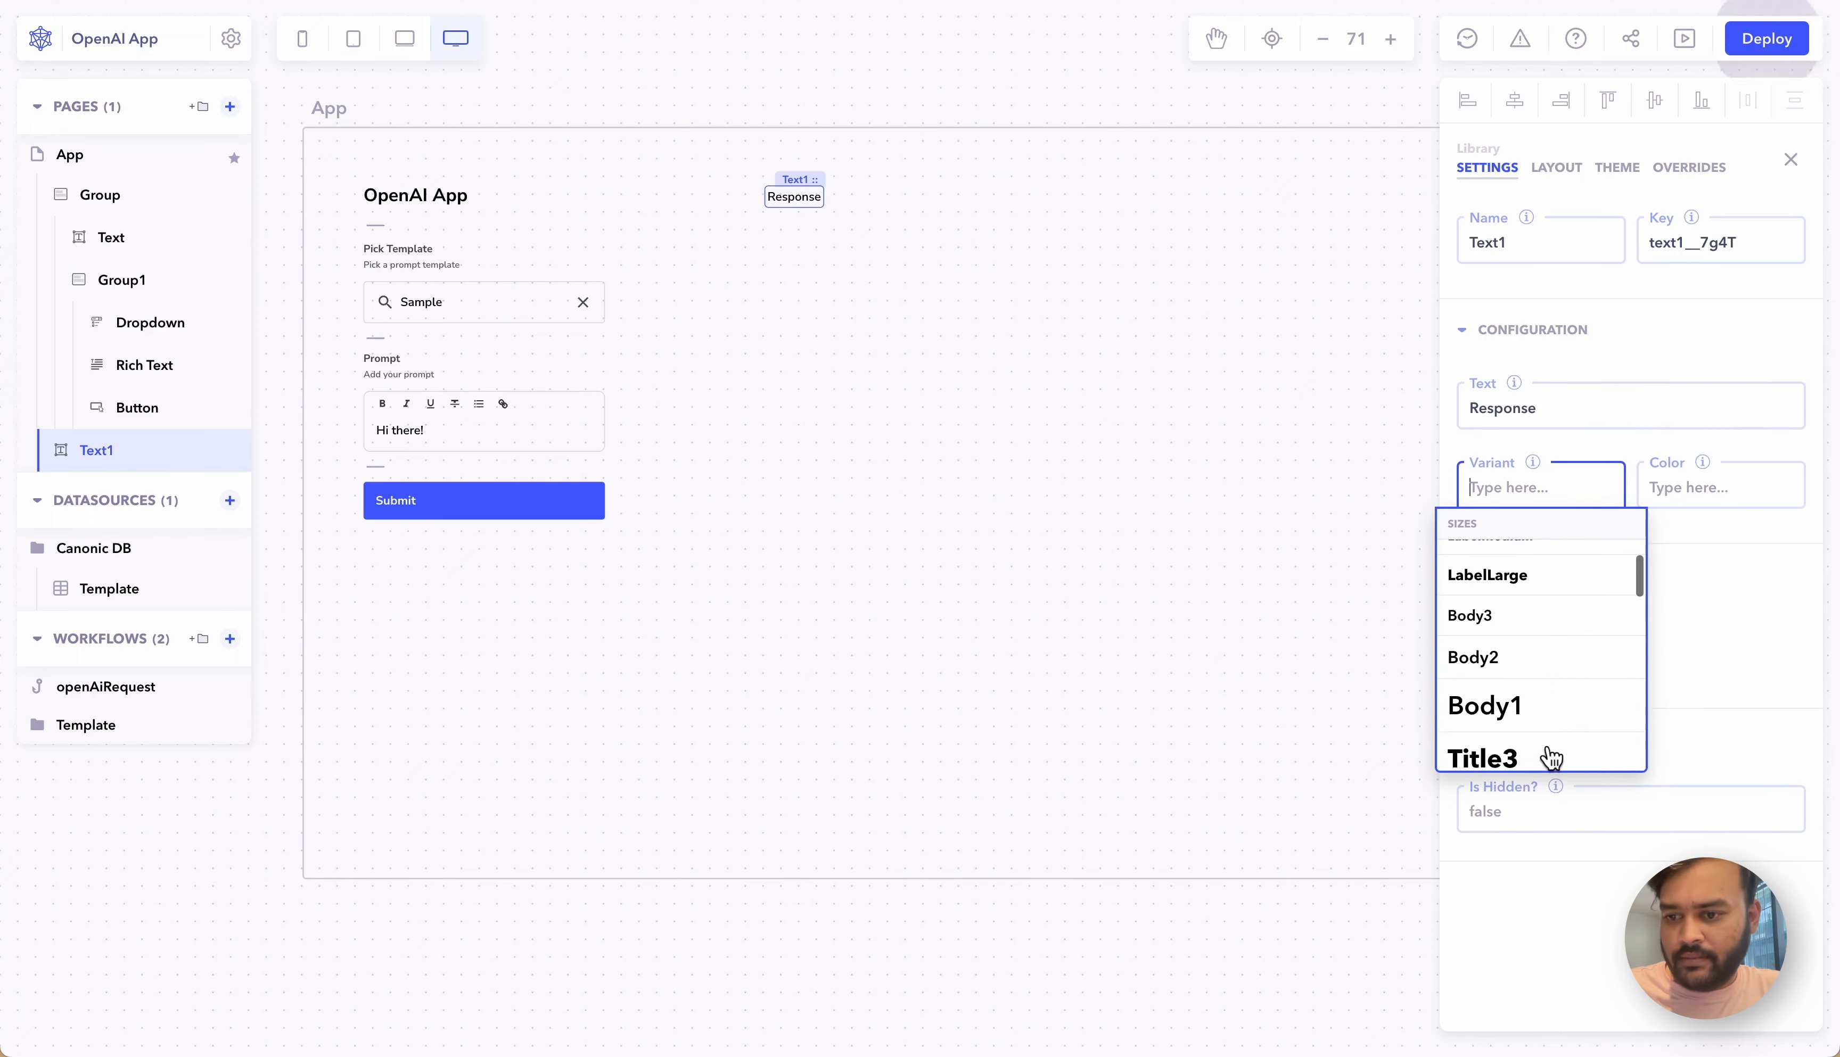
click(1508, 763)
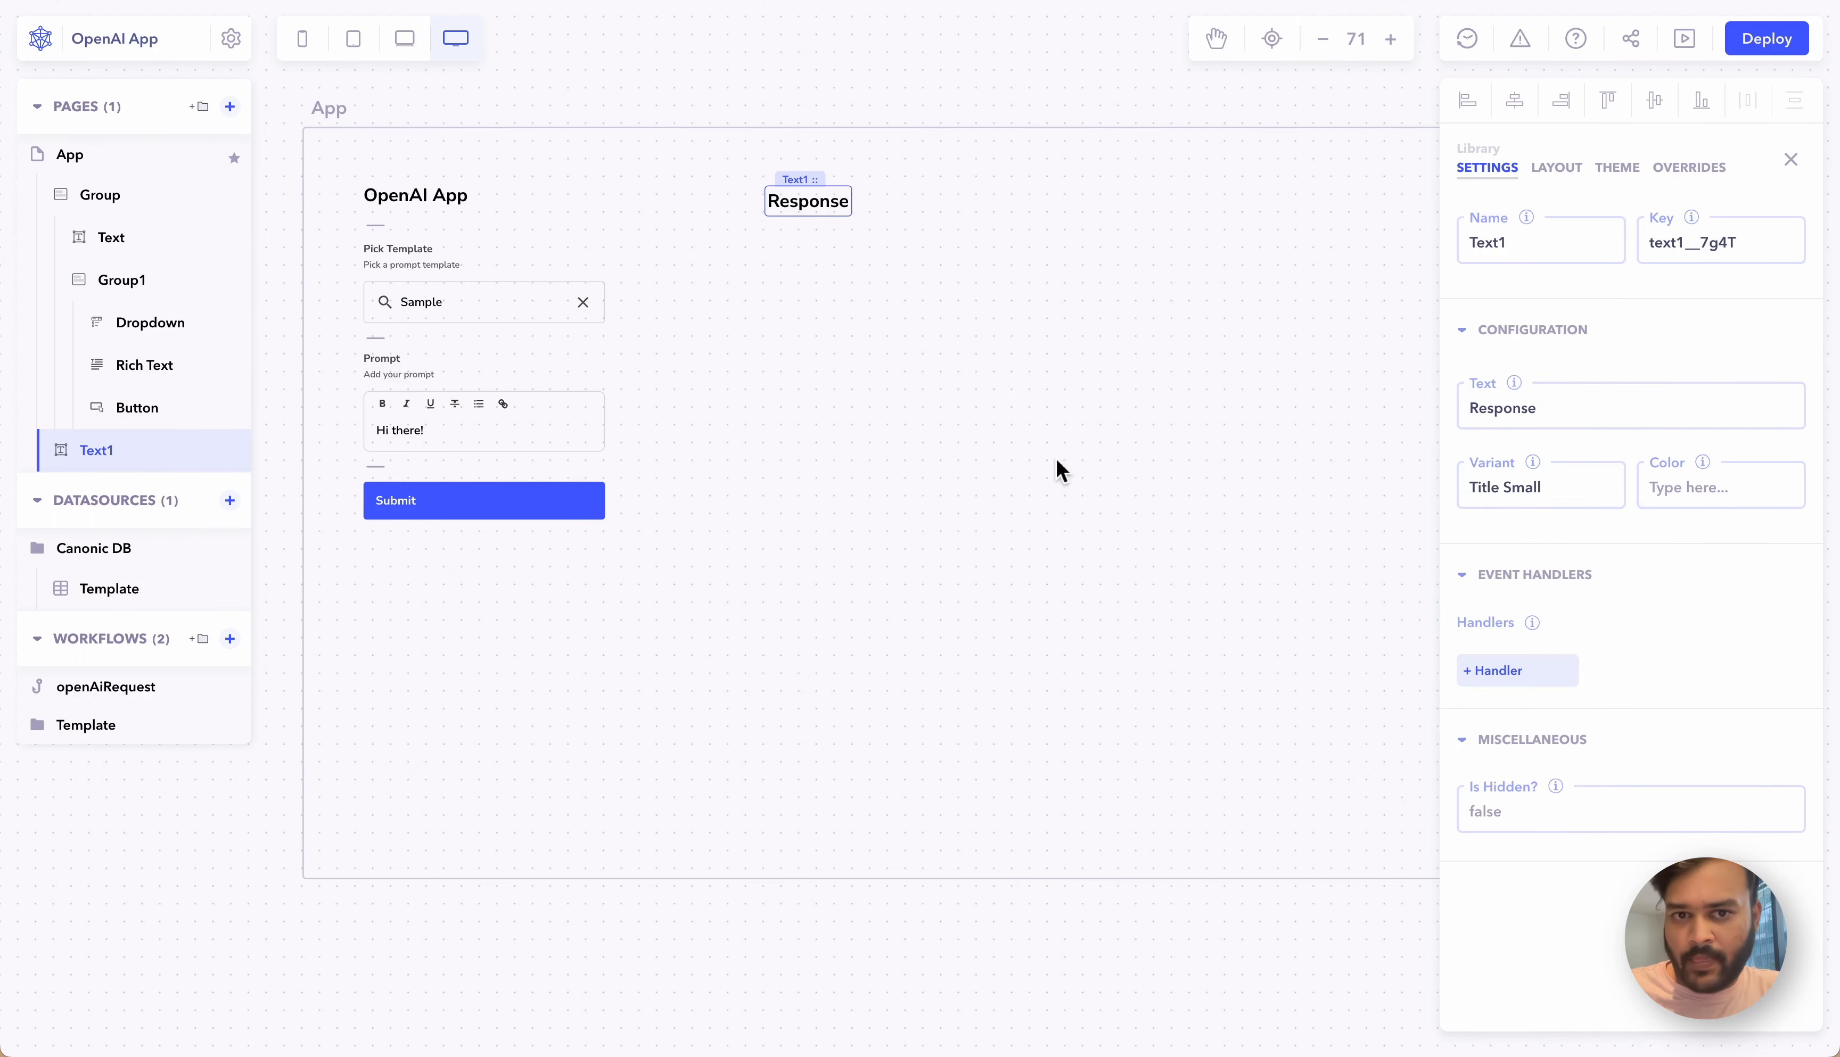
Add a second Text component directly below the Response heading, grouped with it, and select it.
click(990, 405)
scroll(1574, 509, down, 2)
scroll(1576, 486, up, 2)
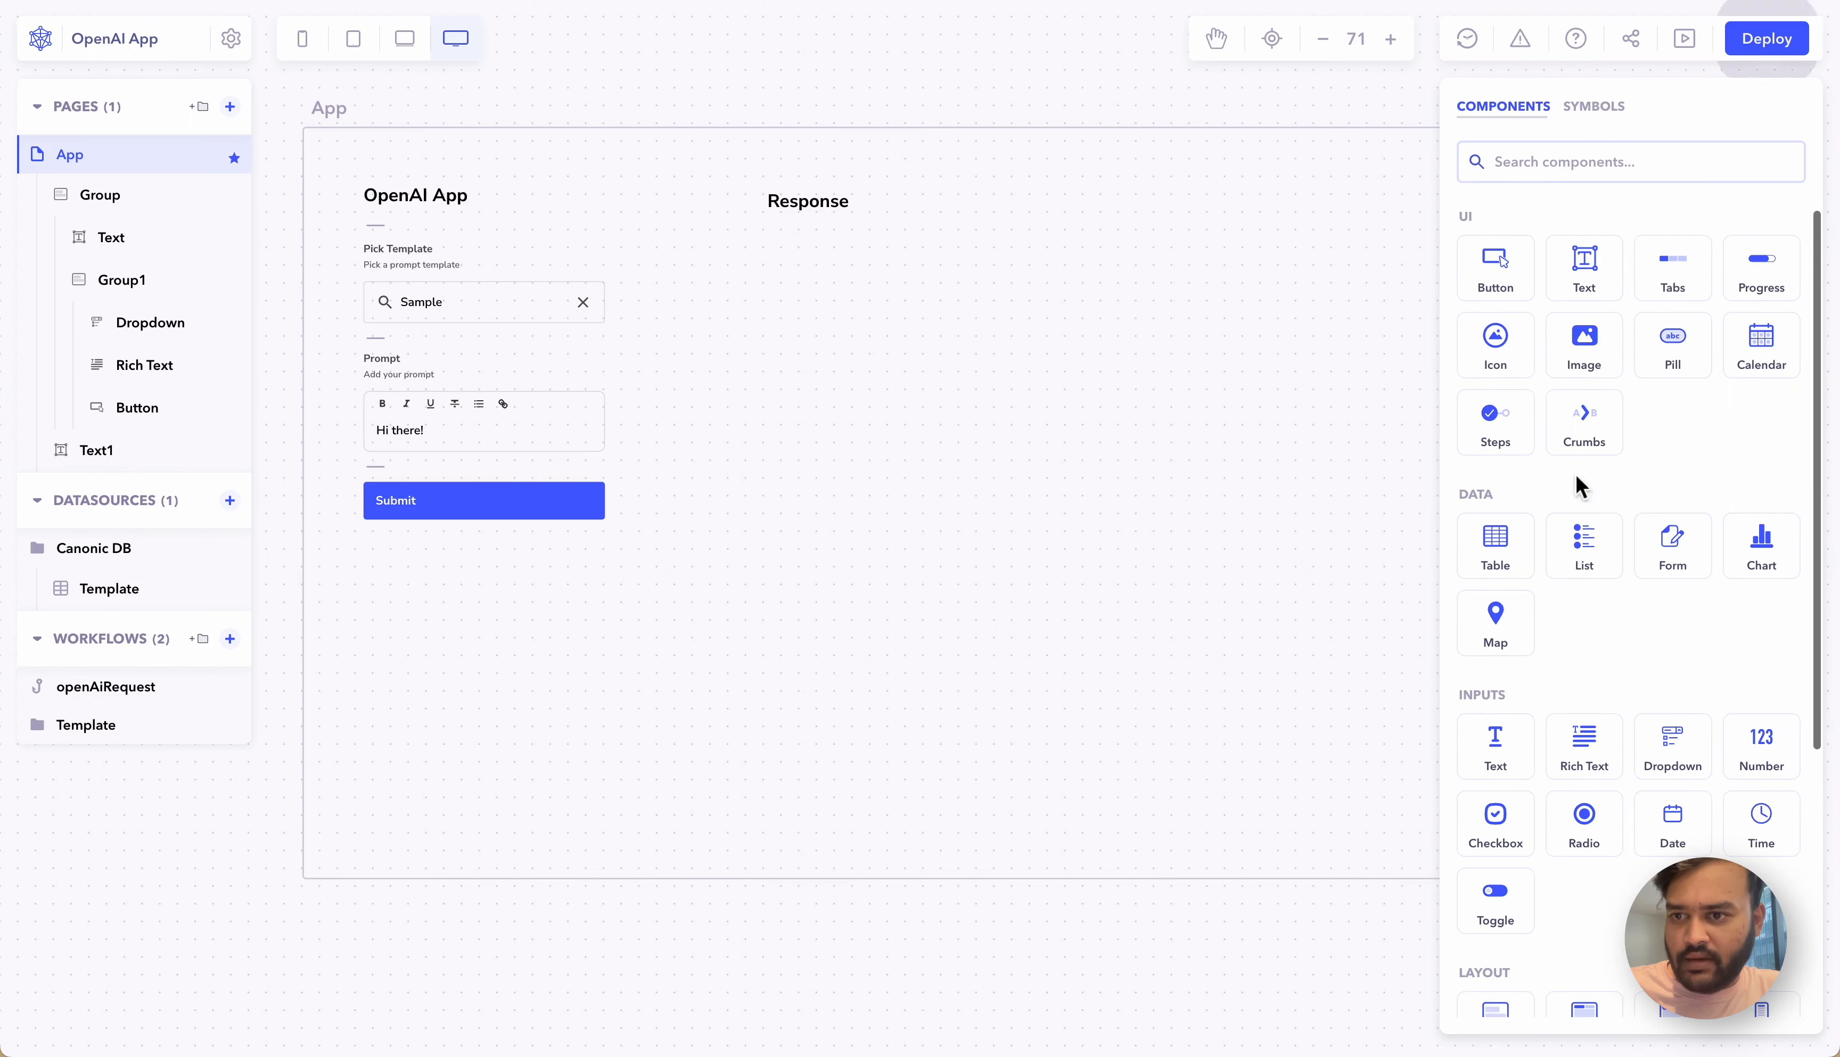
drag(1584, 274, 792, 245)
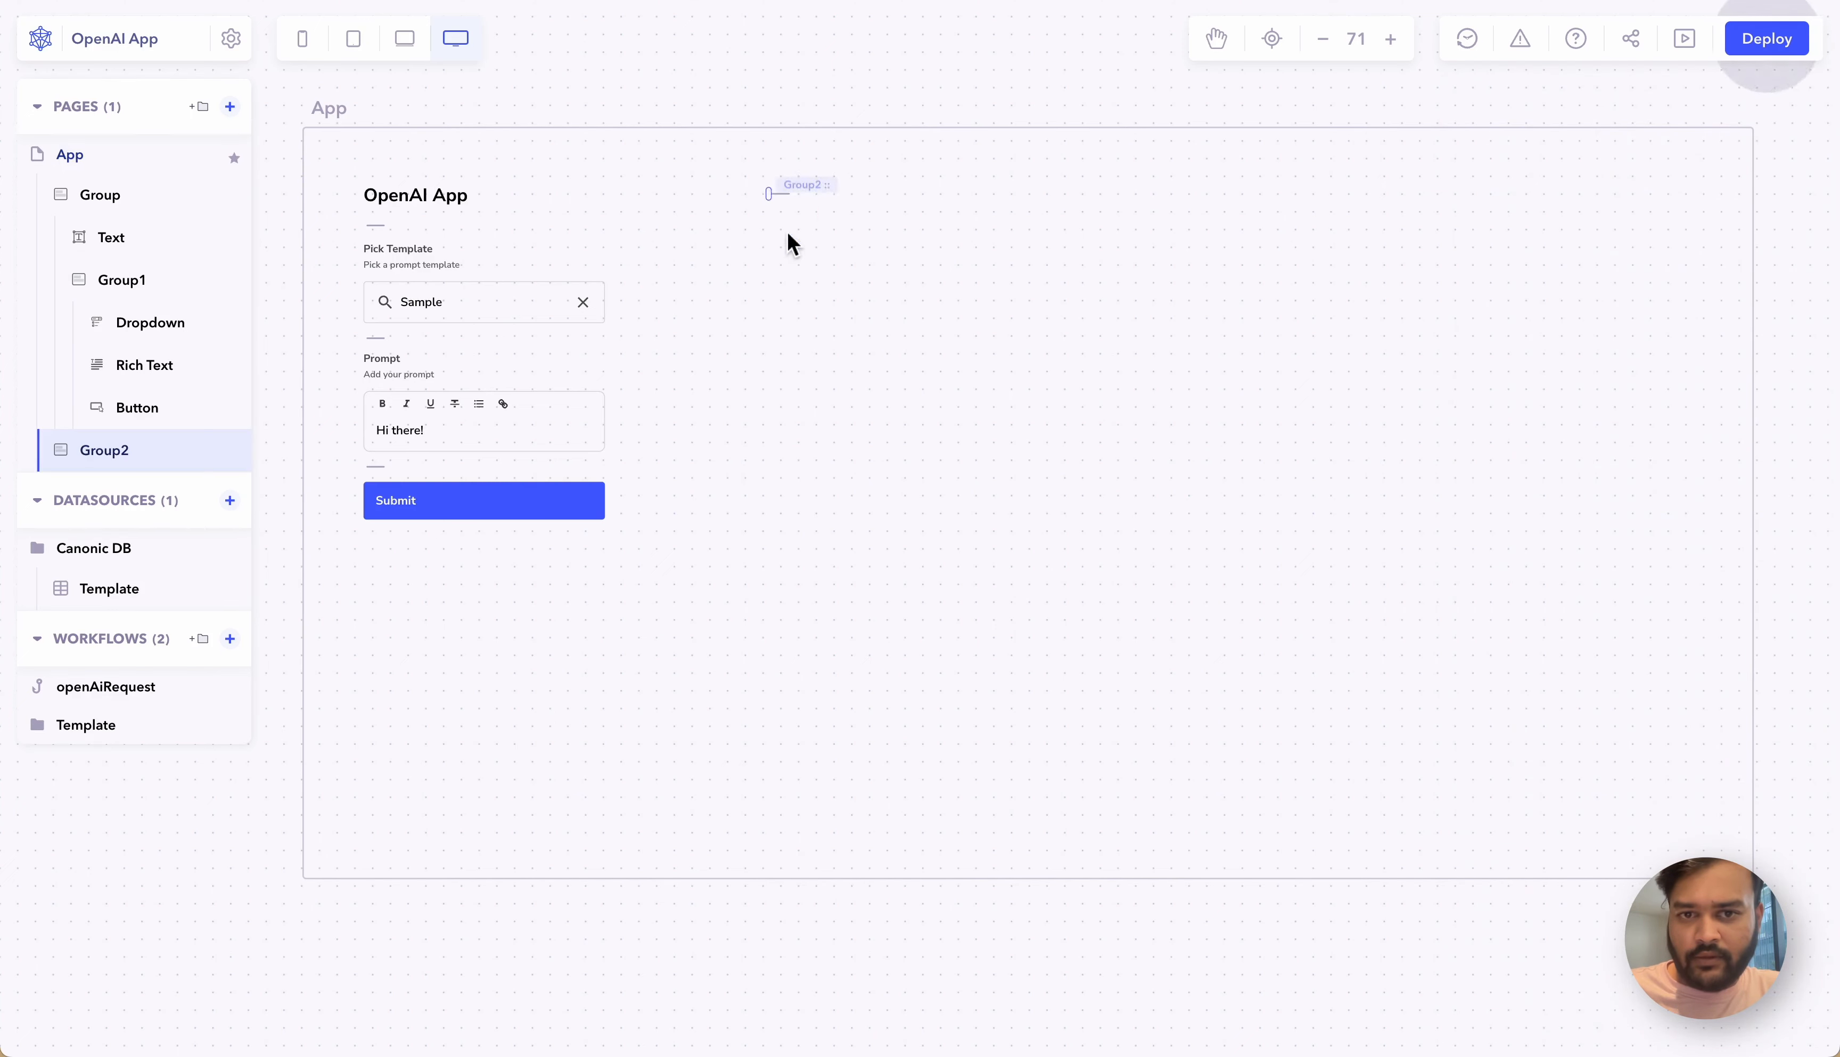
click(807, 233)
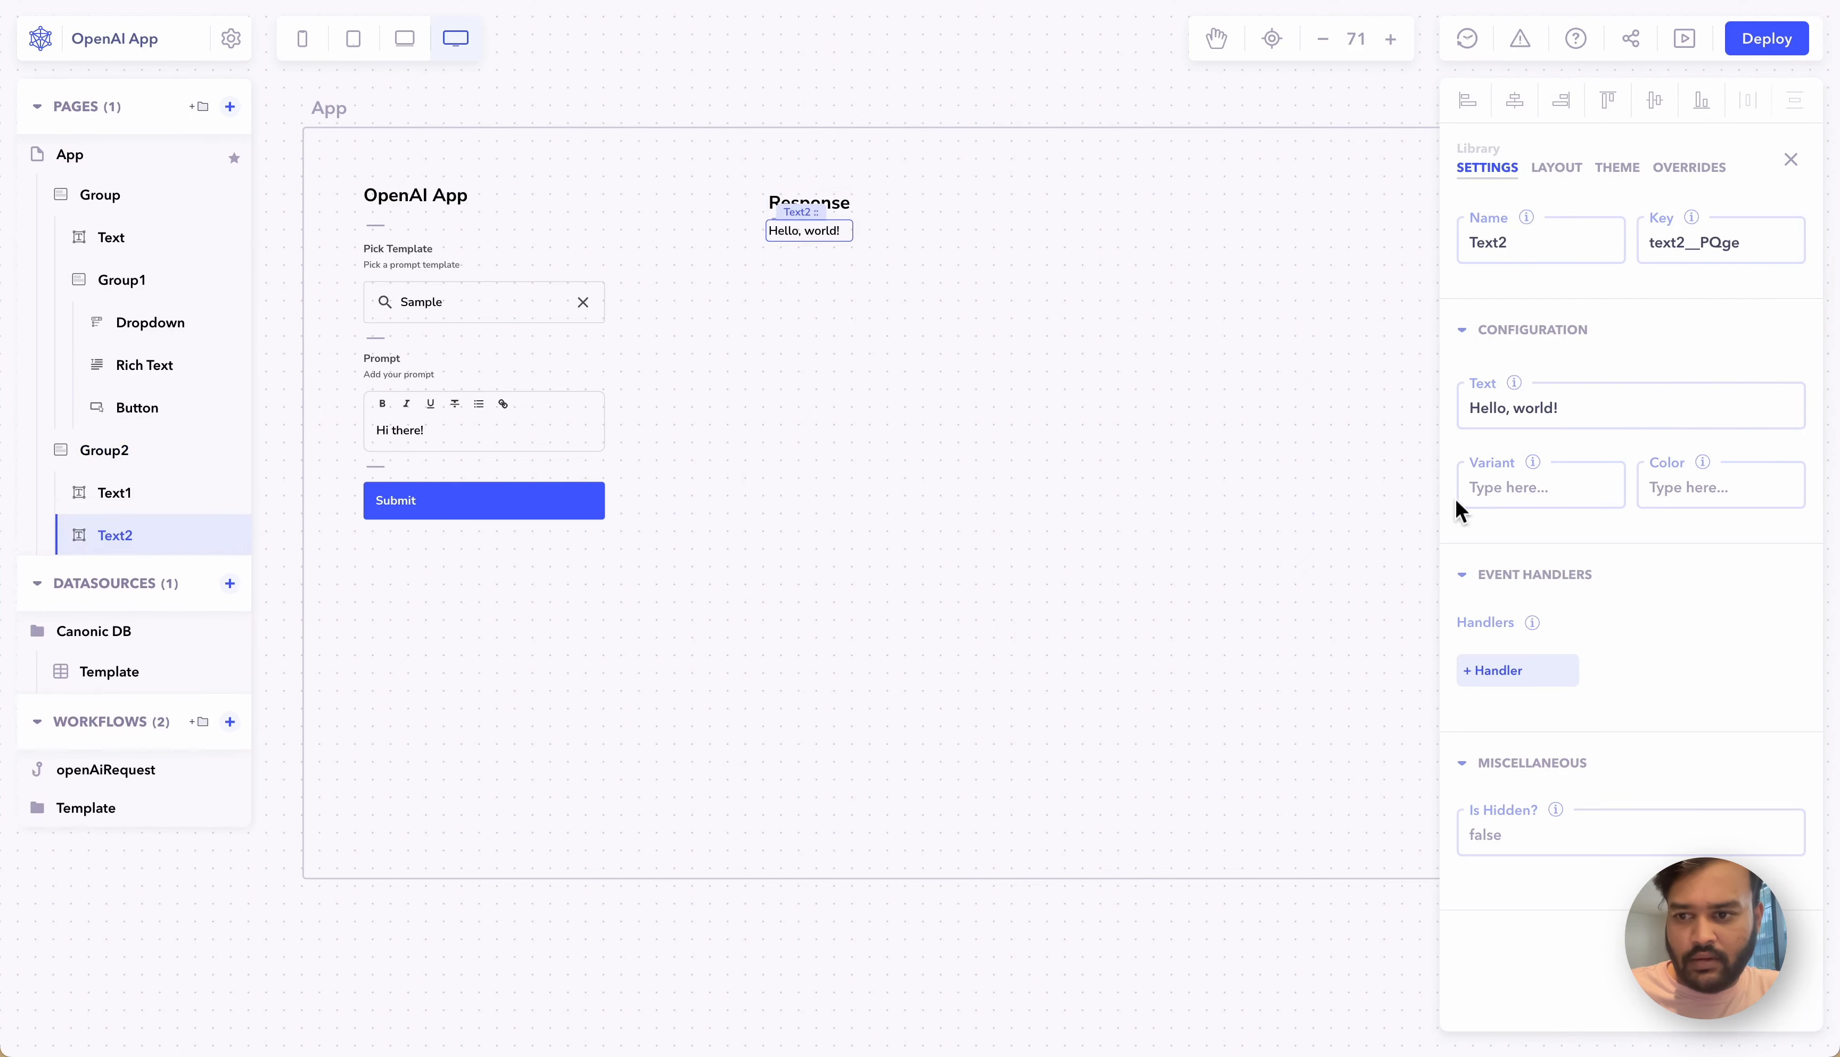
Set the new Text component's text to {{variables.response.output}}, inspecting the response object for the right property.
triple_click(1556, 410)
key(BackSpace)
text({{vari)
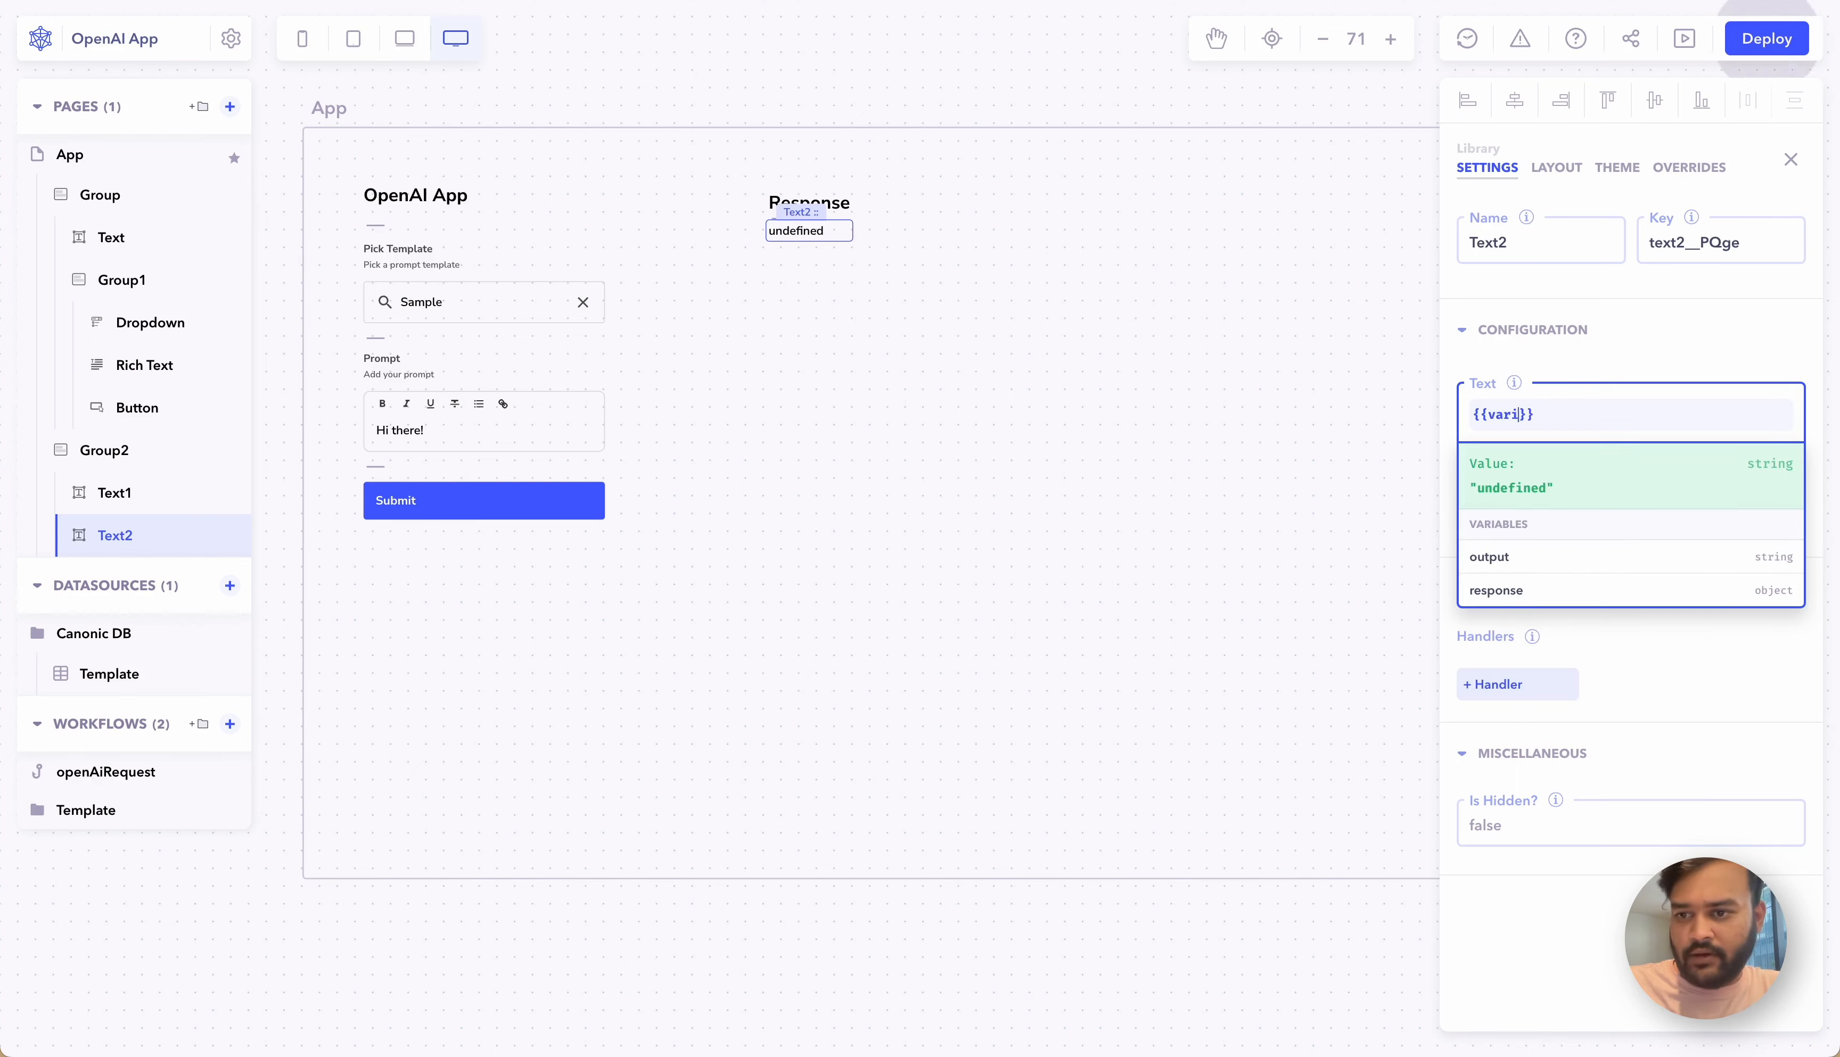
text(ables.response)
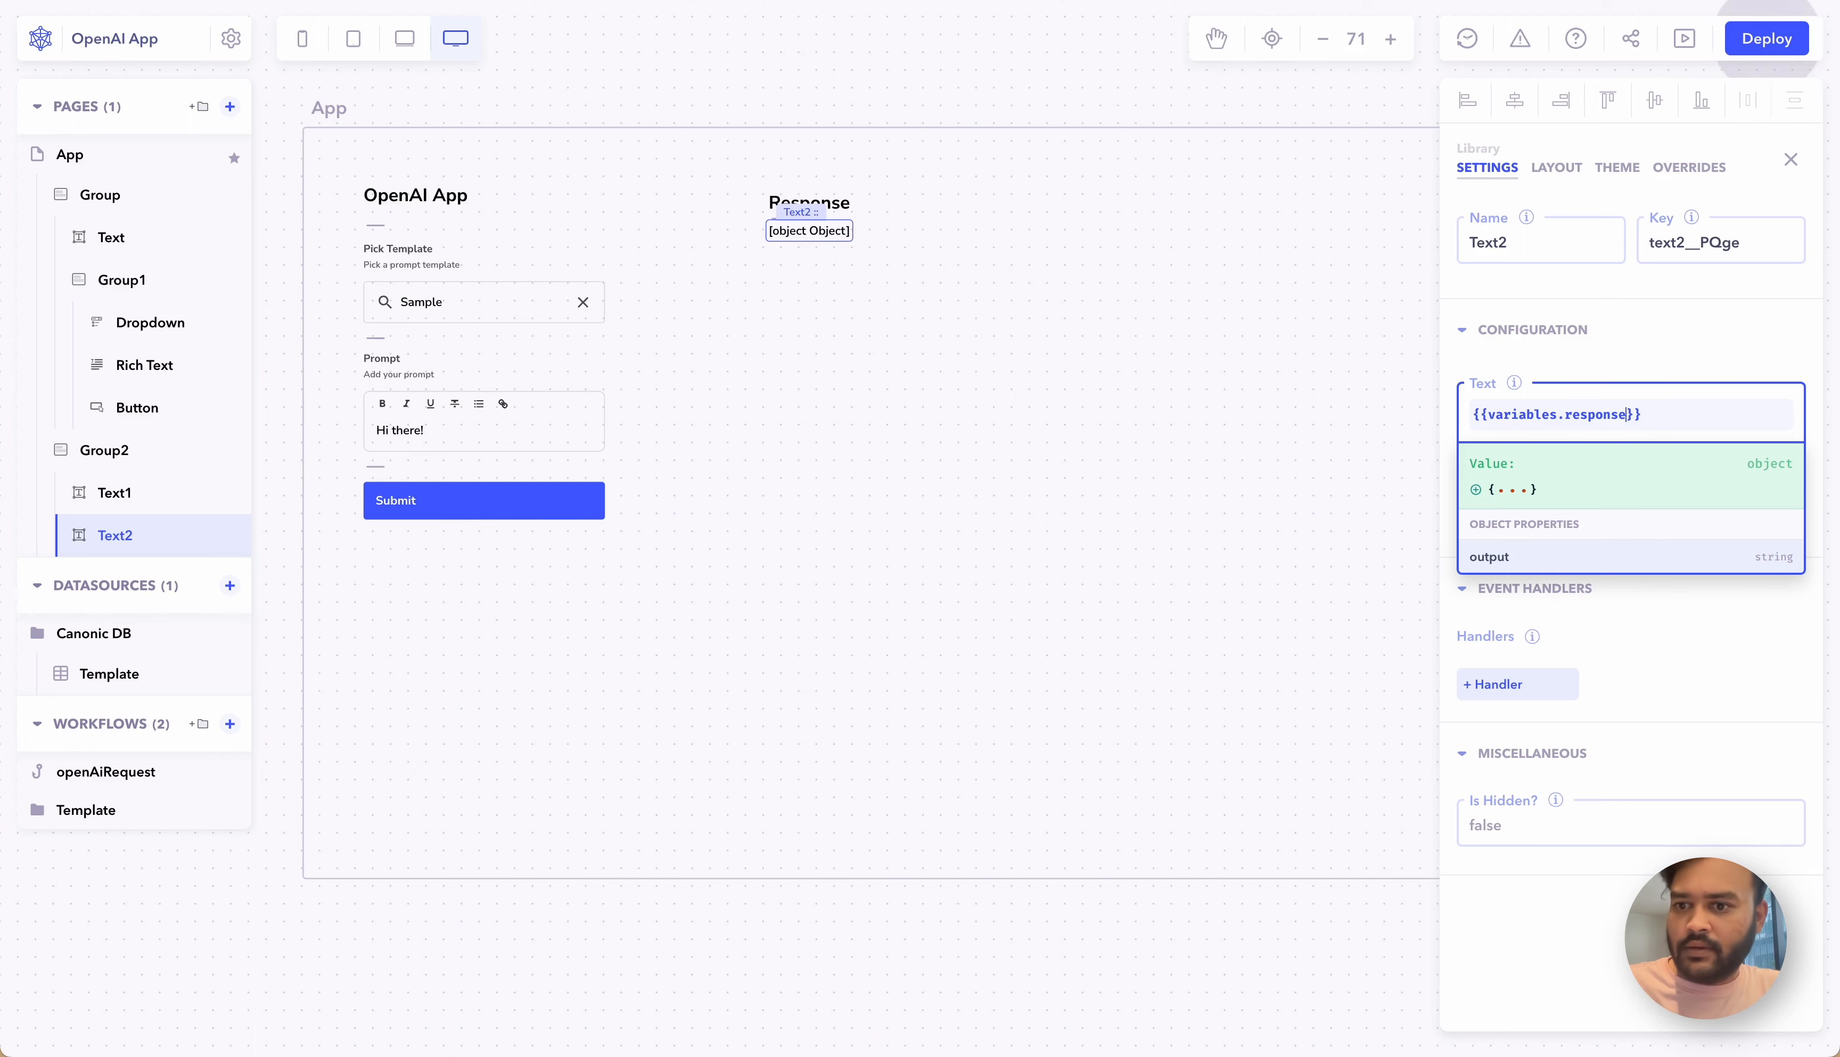
click(1477, 490)
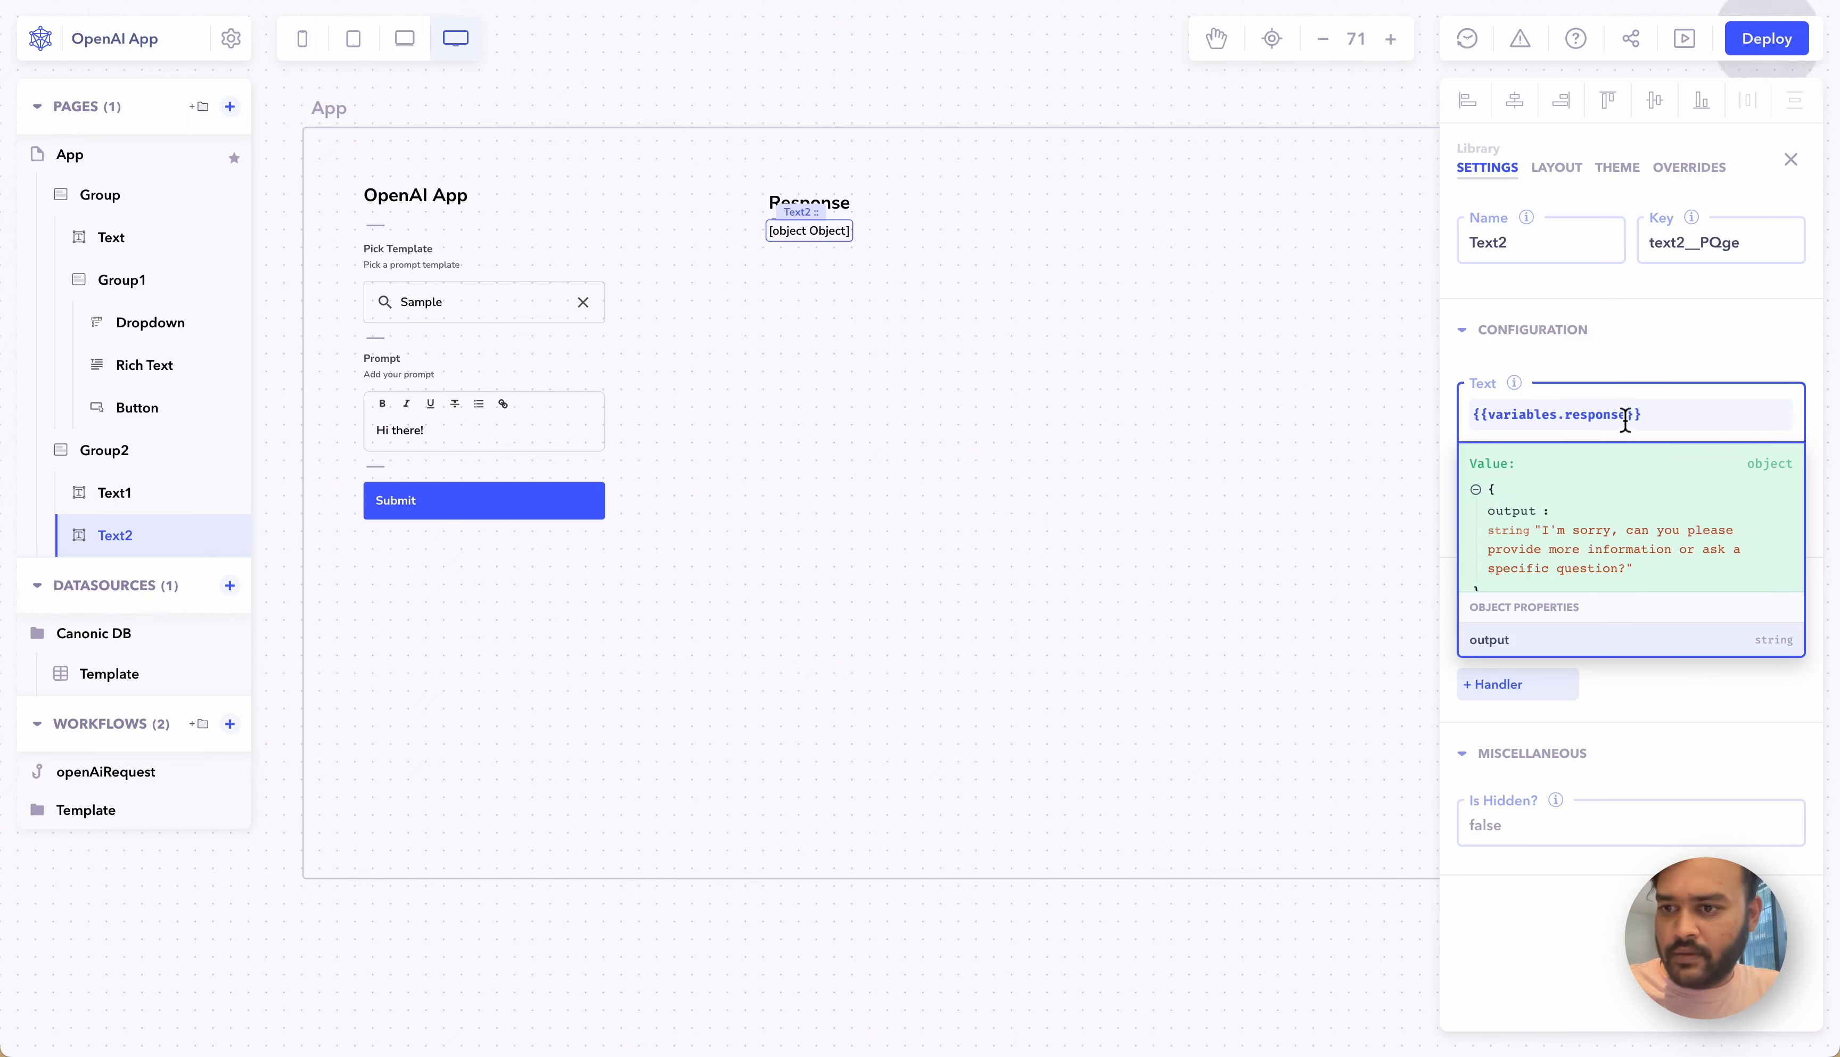
text(.output)
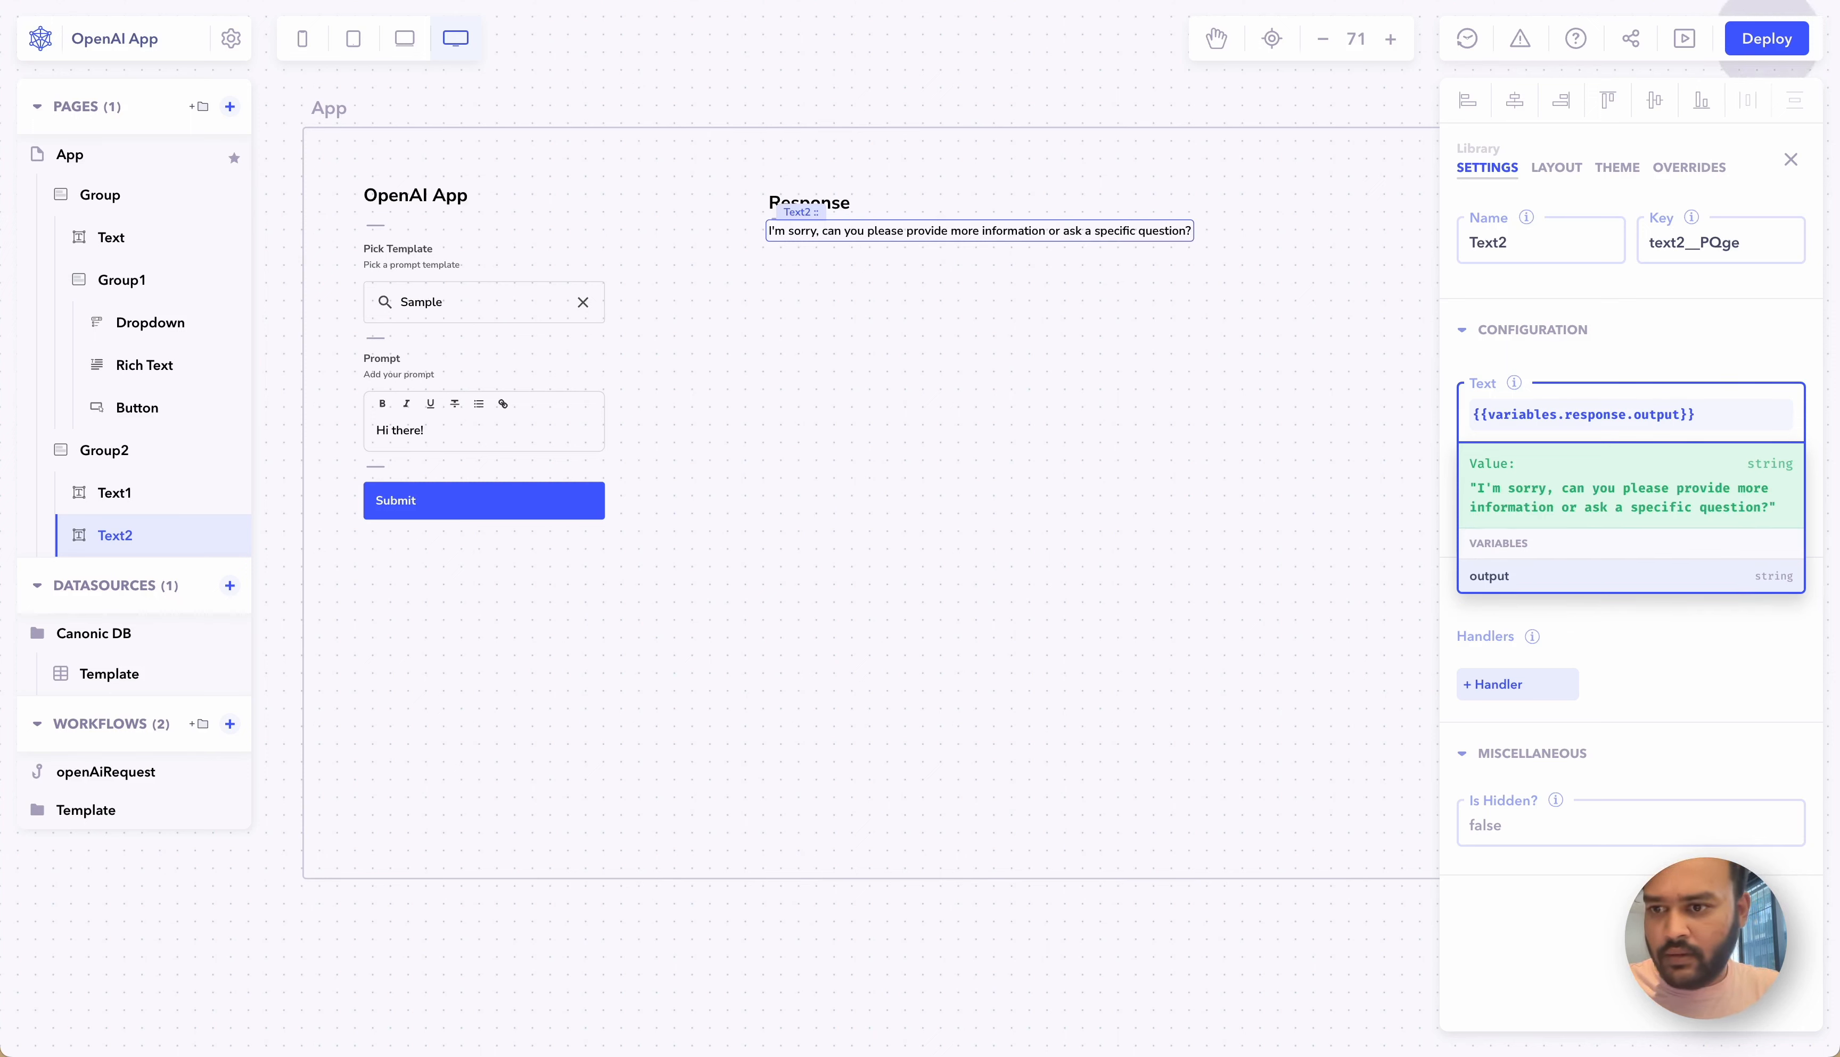
Set the response text's Is Hidden condition to {{!variables.response.output}}, reusing its text expression.
key(ctrl+a)
key(super+c)
click(1536, 823)
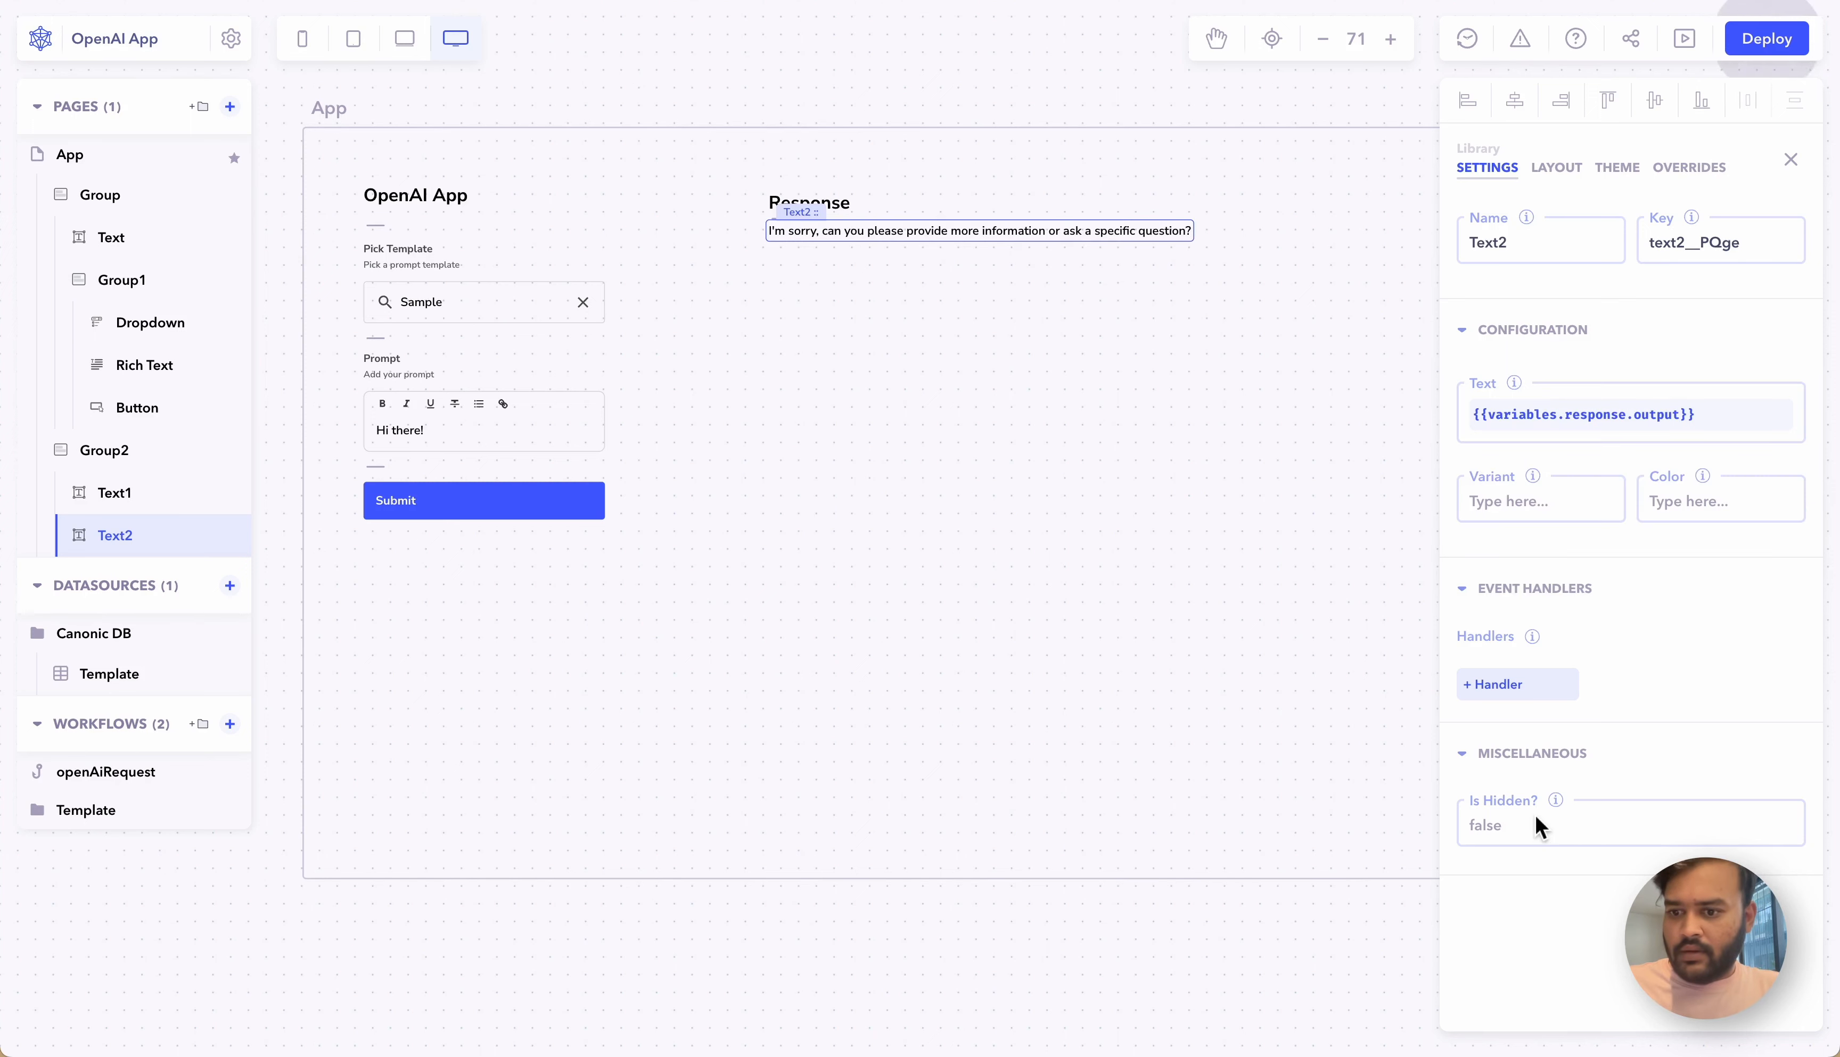
key(super+v)
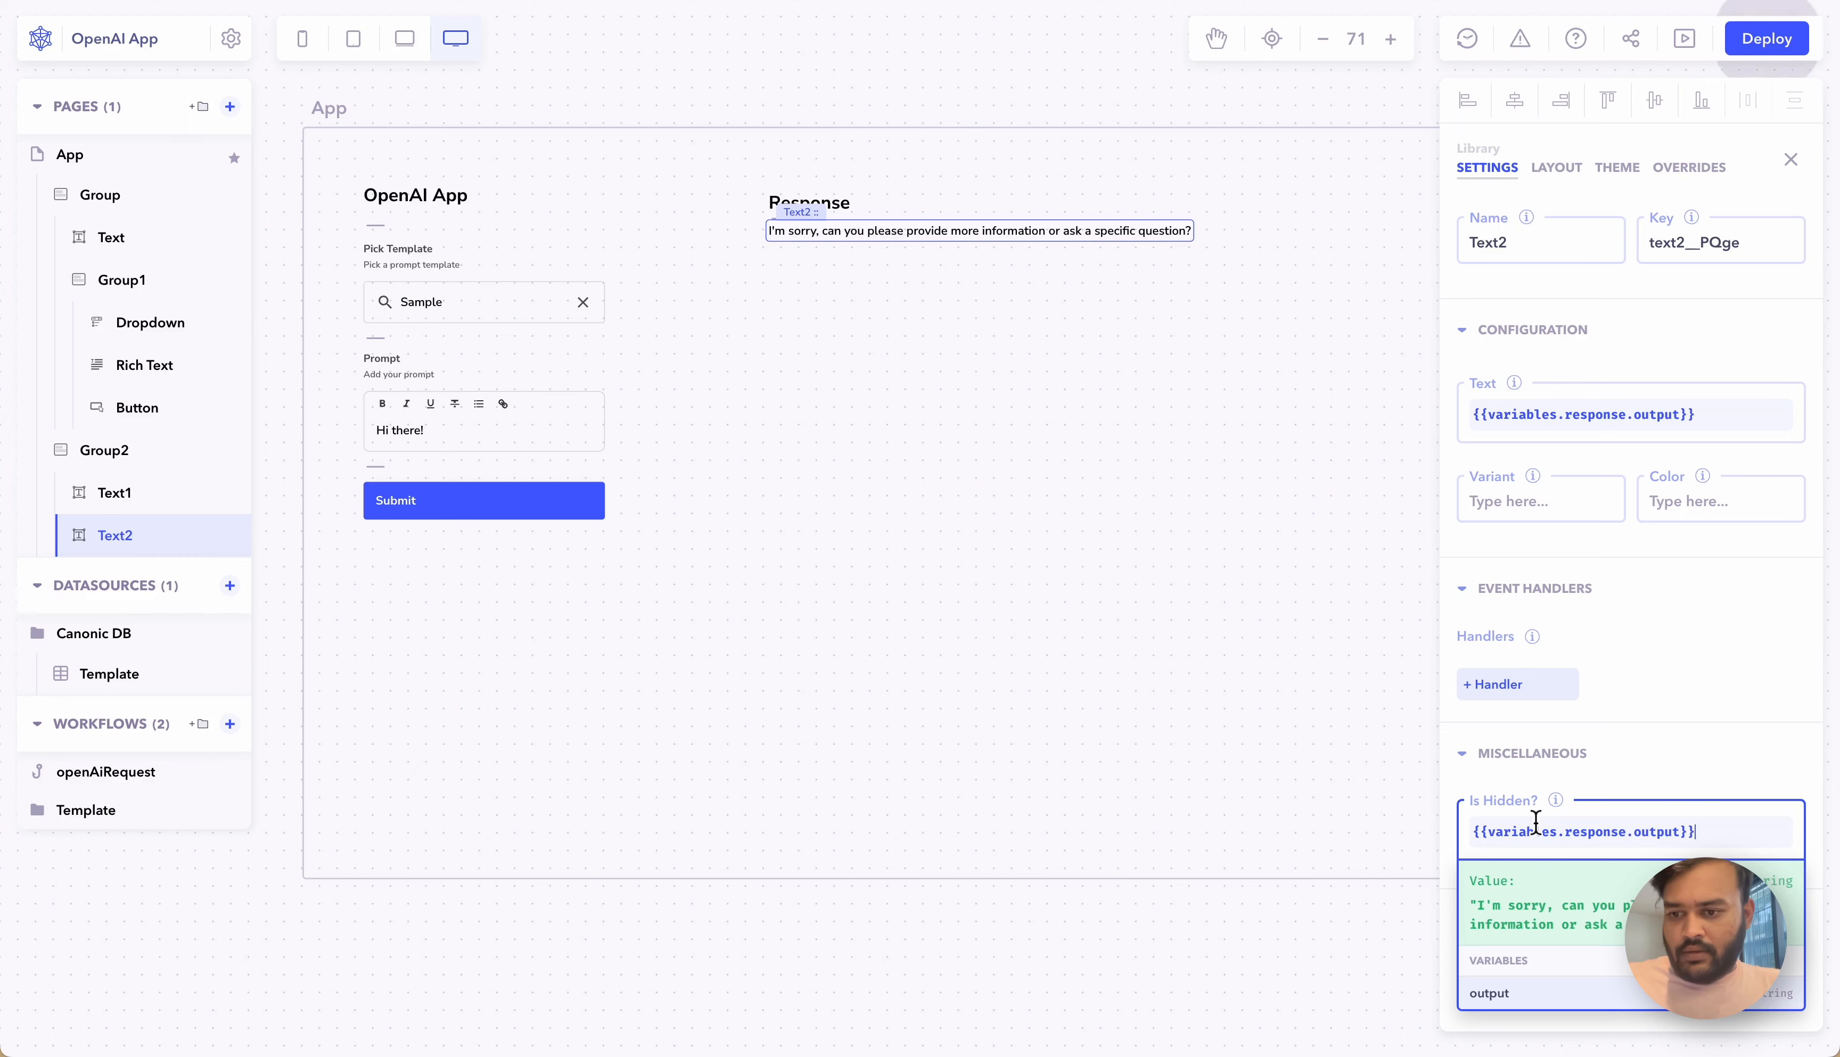
key(super+Left)
key(Right)
key(Right)
text(!)
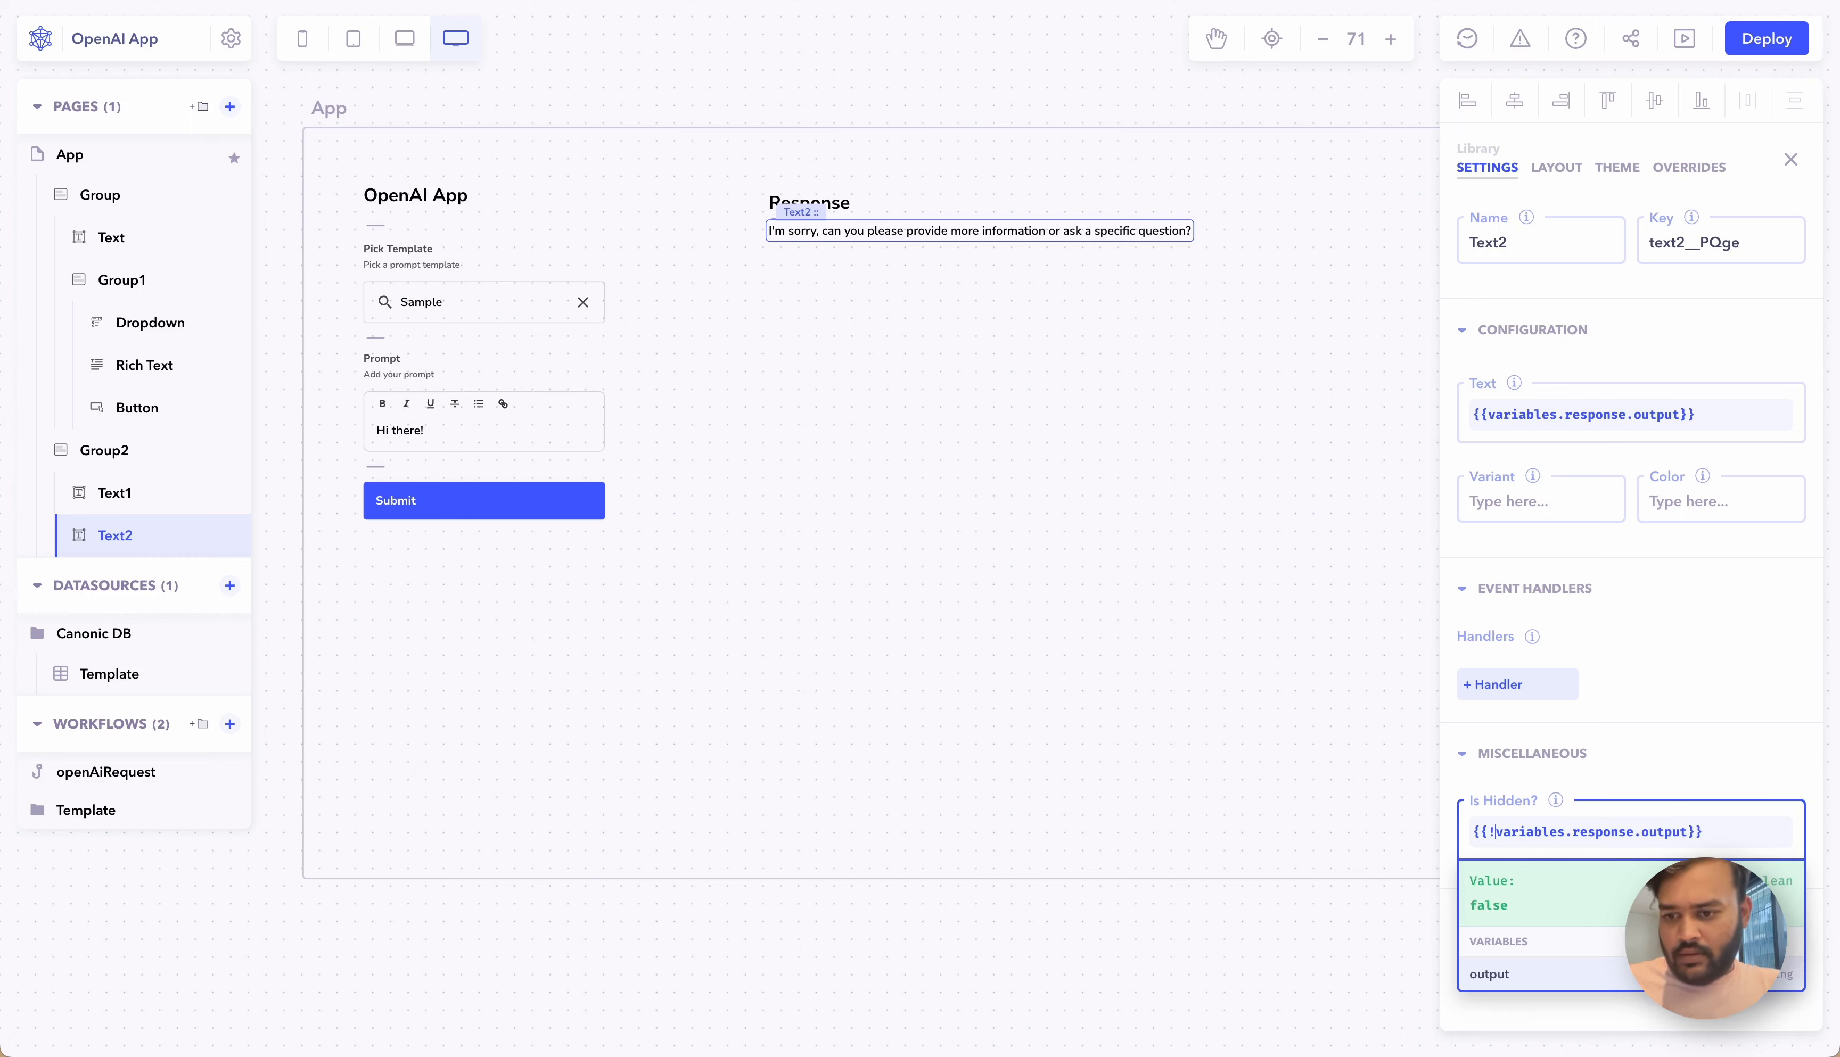
click(1247, 855)
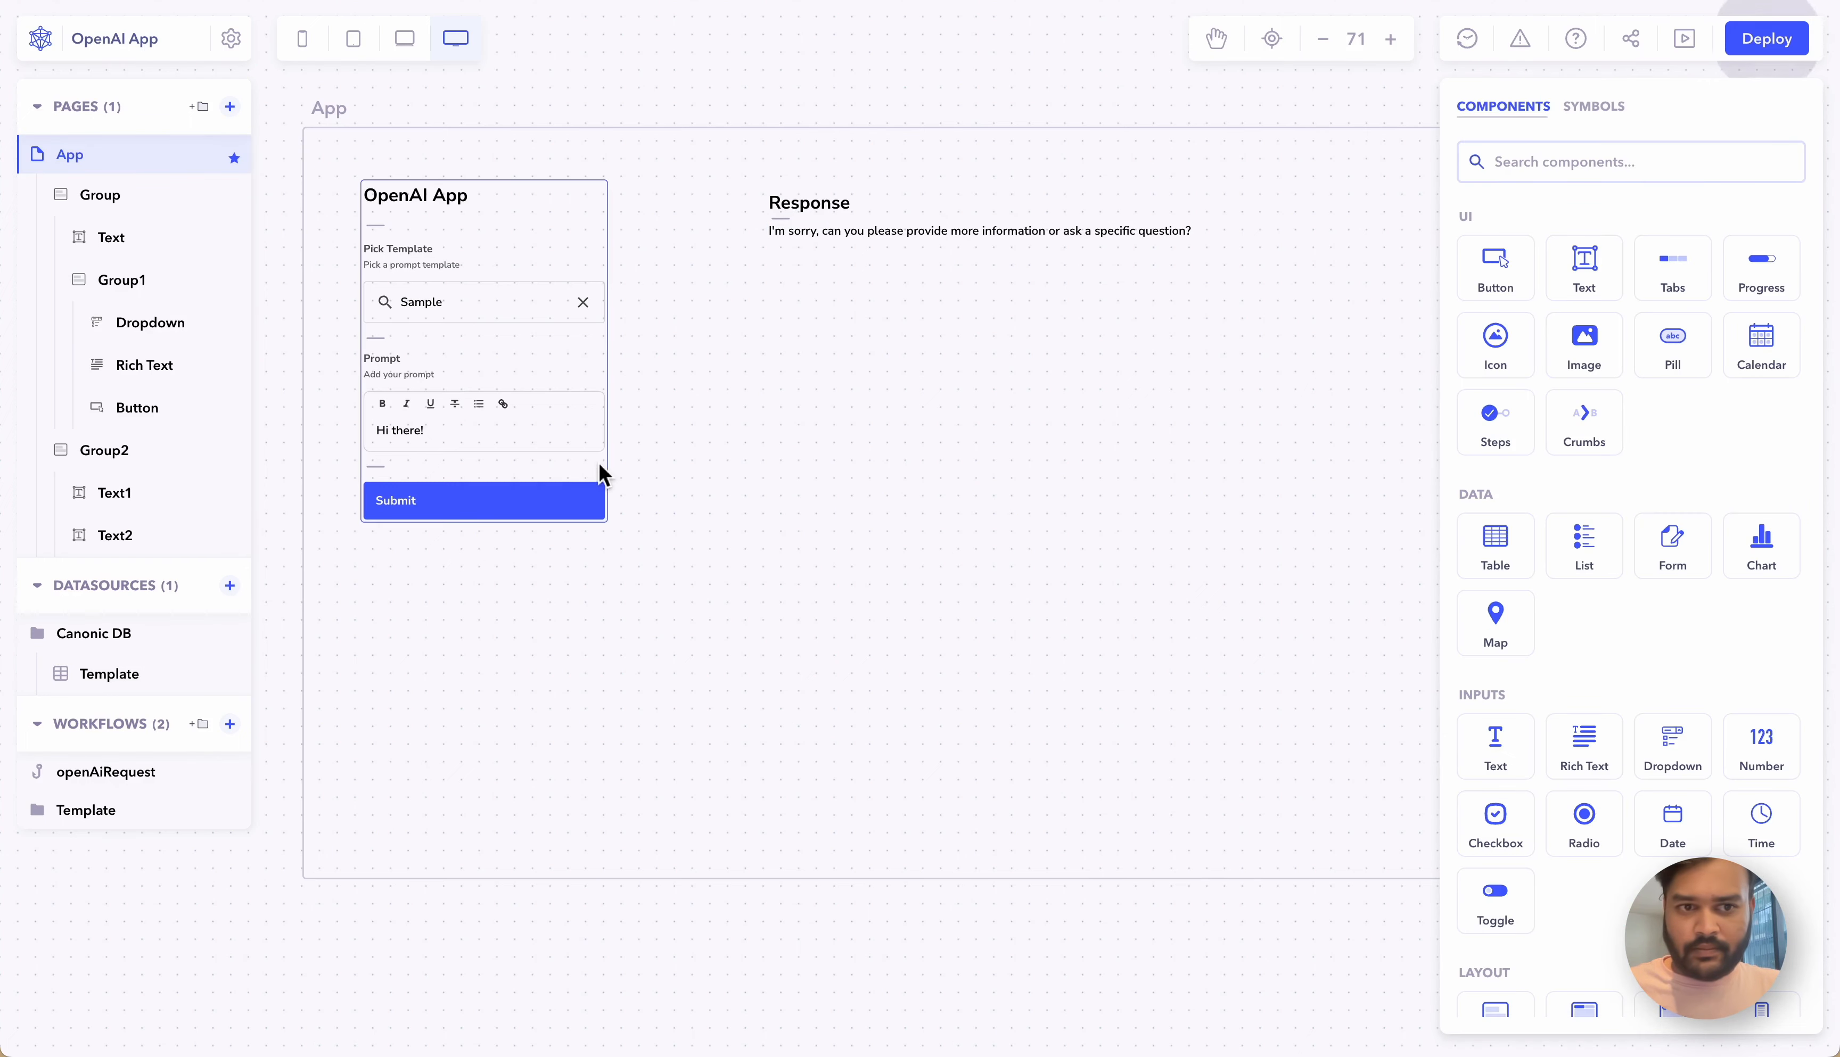
Trigger the Submit button's onClick handler from the canvas to test the response text.
click(542, 511)
click(587, 538)
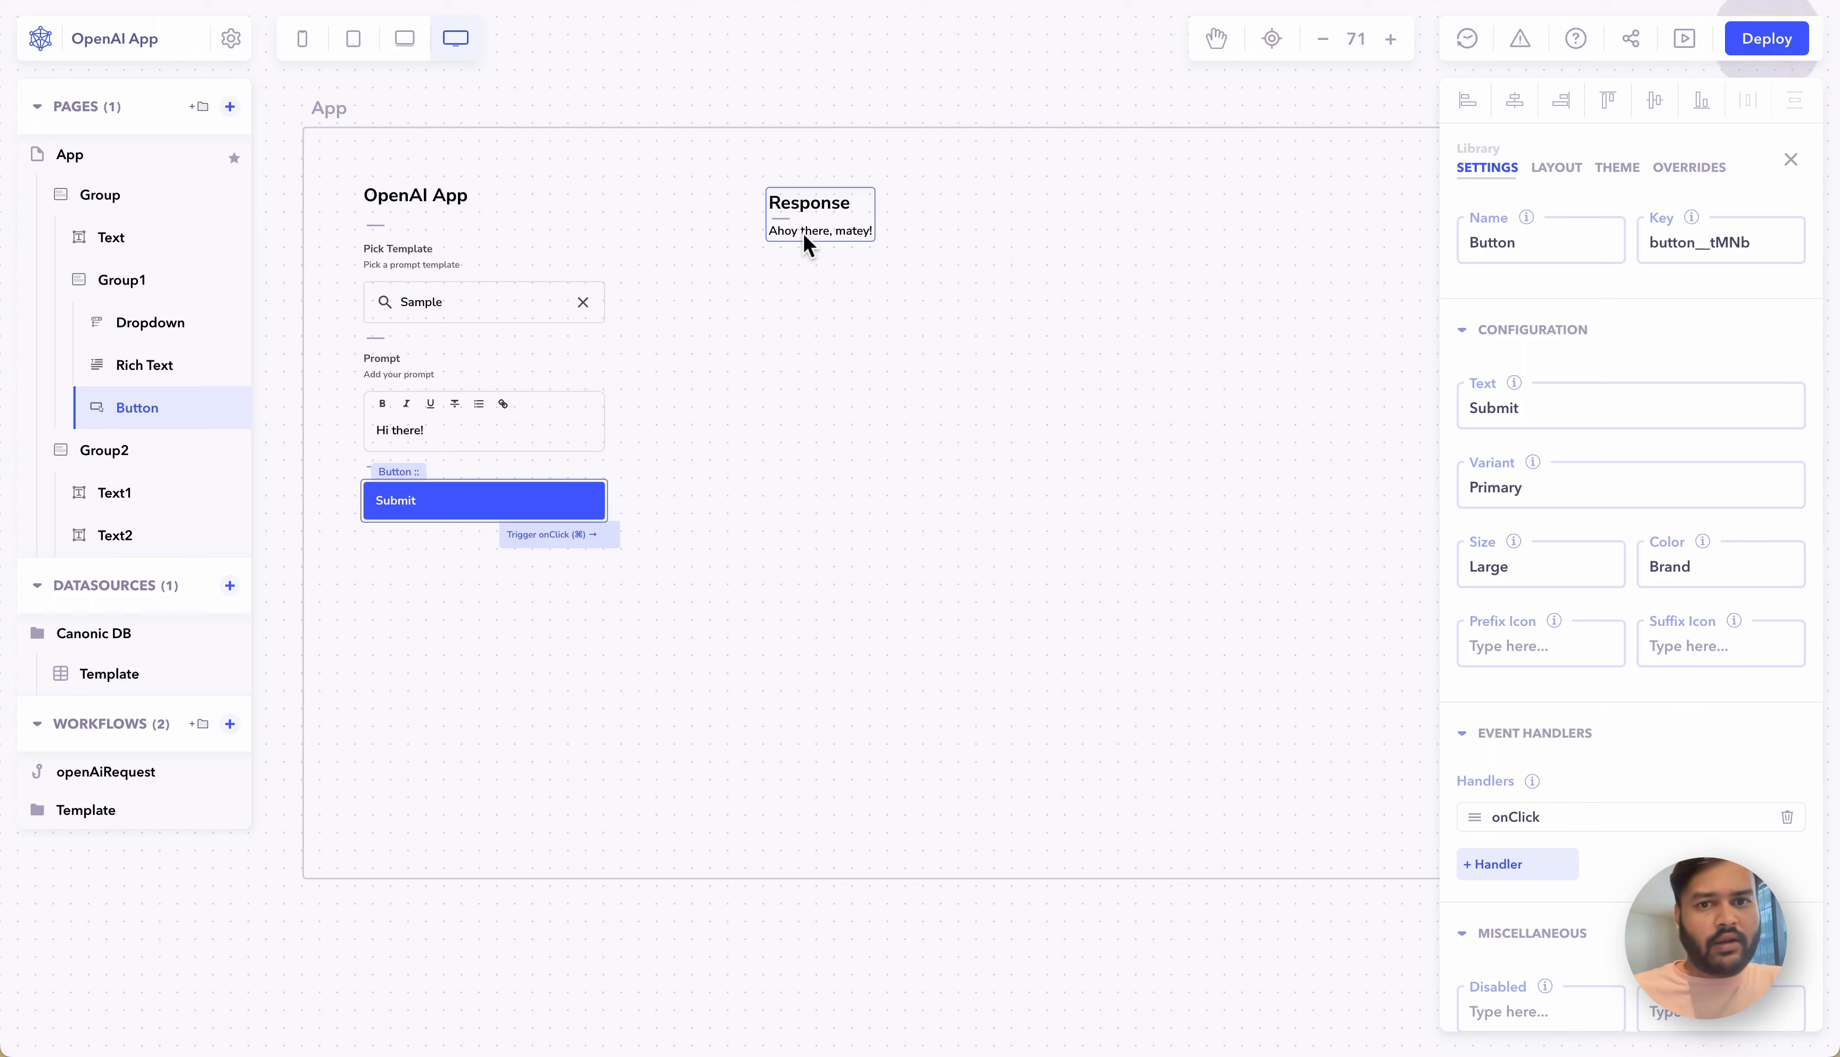
Group the Response block with the form, side by side, and widen the gap between them.
drag(790, 228, 692, 205)
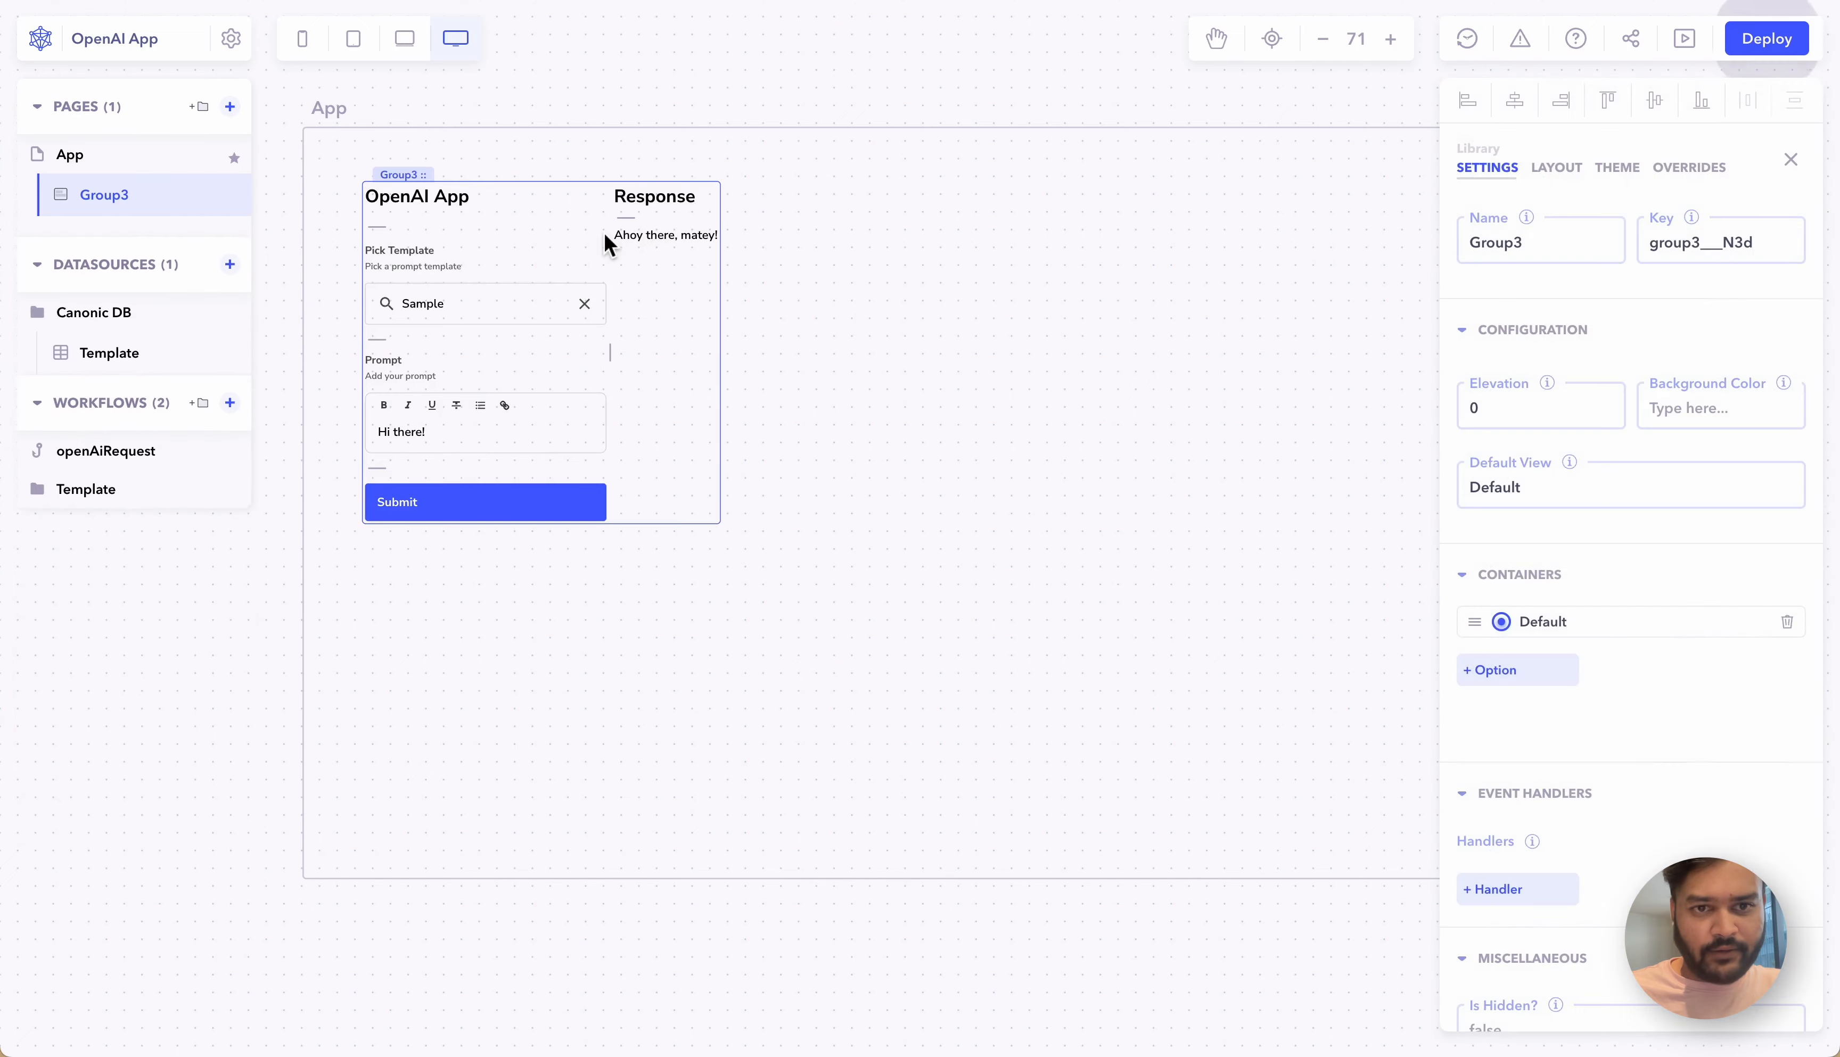
click(629, 357)
drag(629, 357, 647, 357)
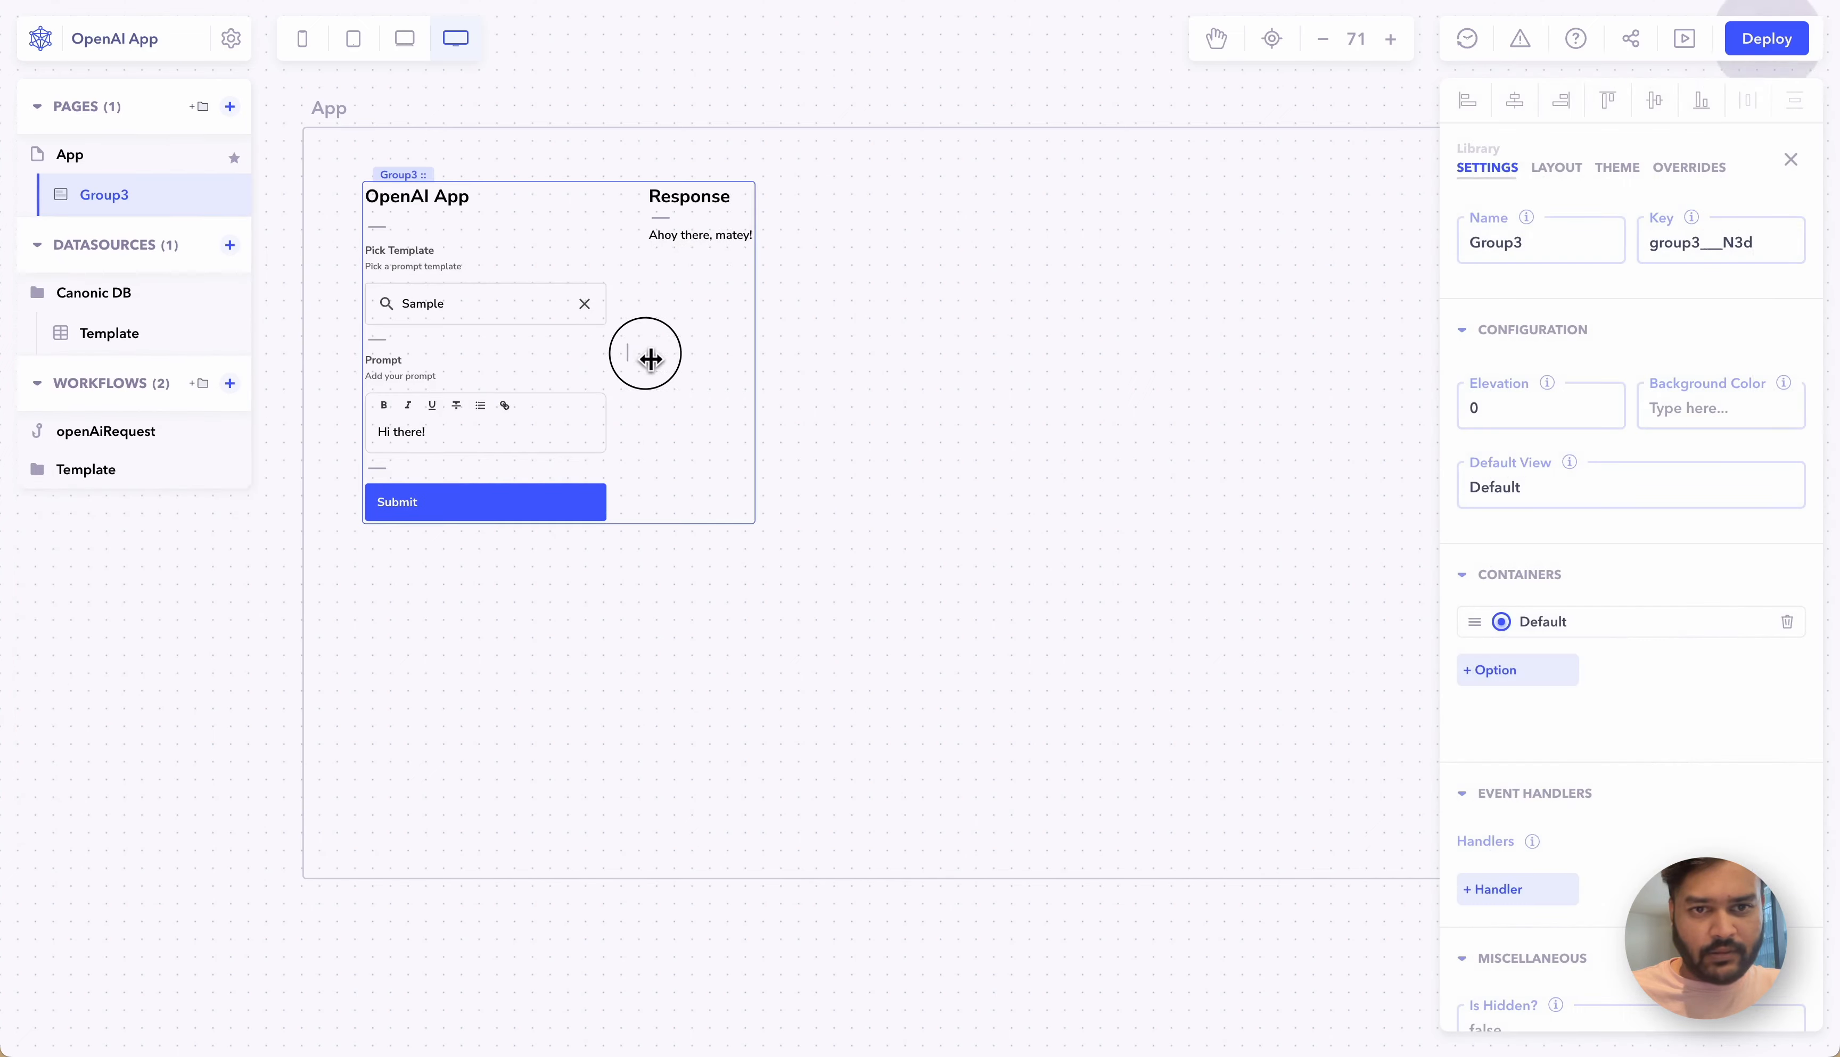
click(708, 673)
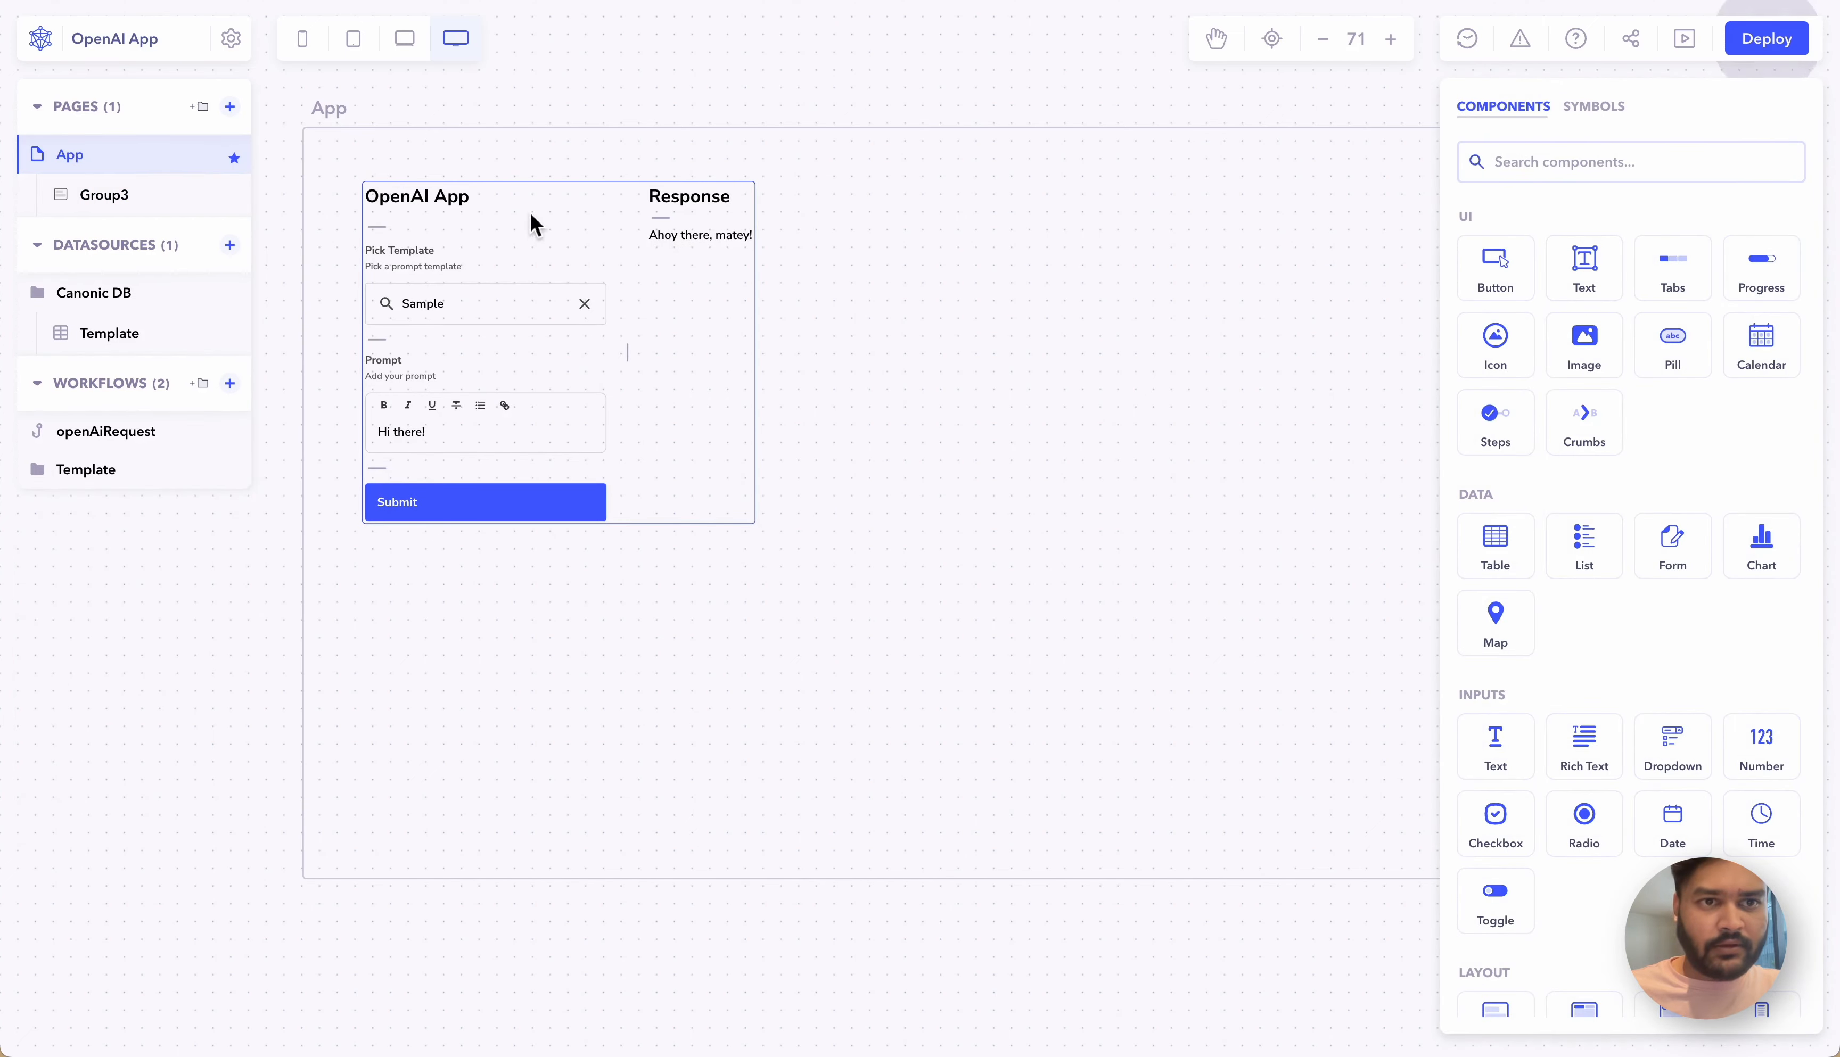
Switch the canvas to the Tablet size and turn off Auto Width for the group holding the form and response.
click(387, 59)
click(353, 44)
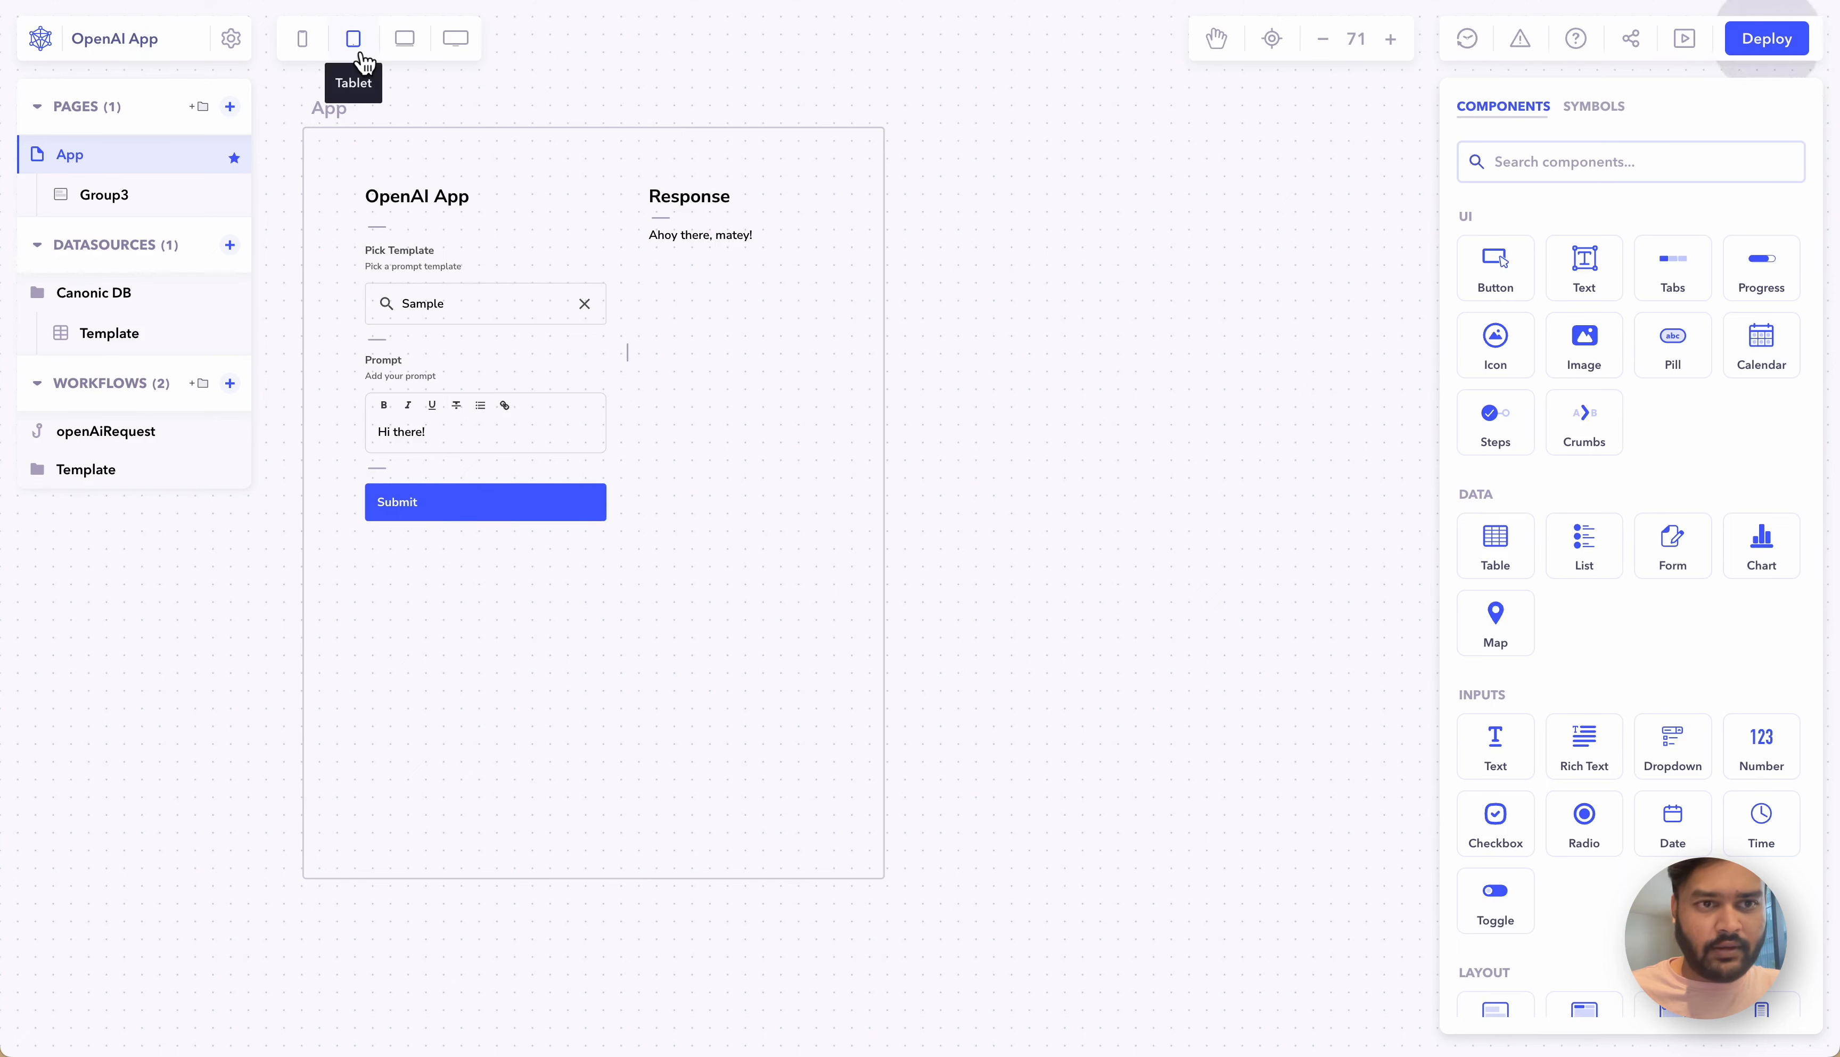
click(503, 228)
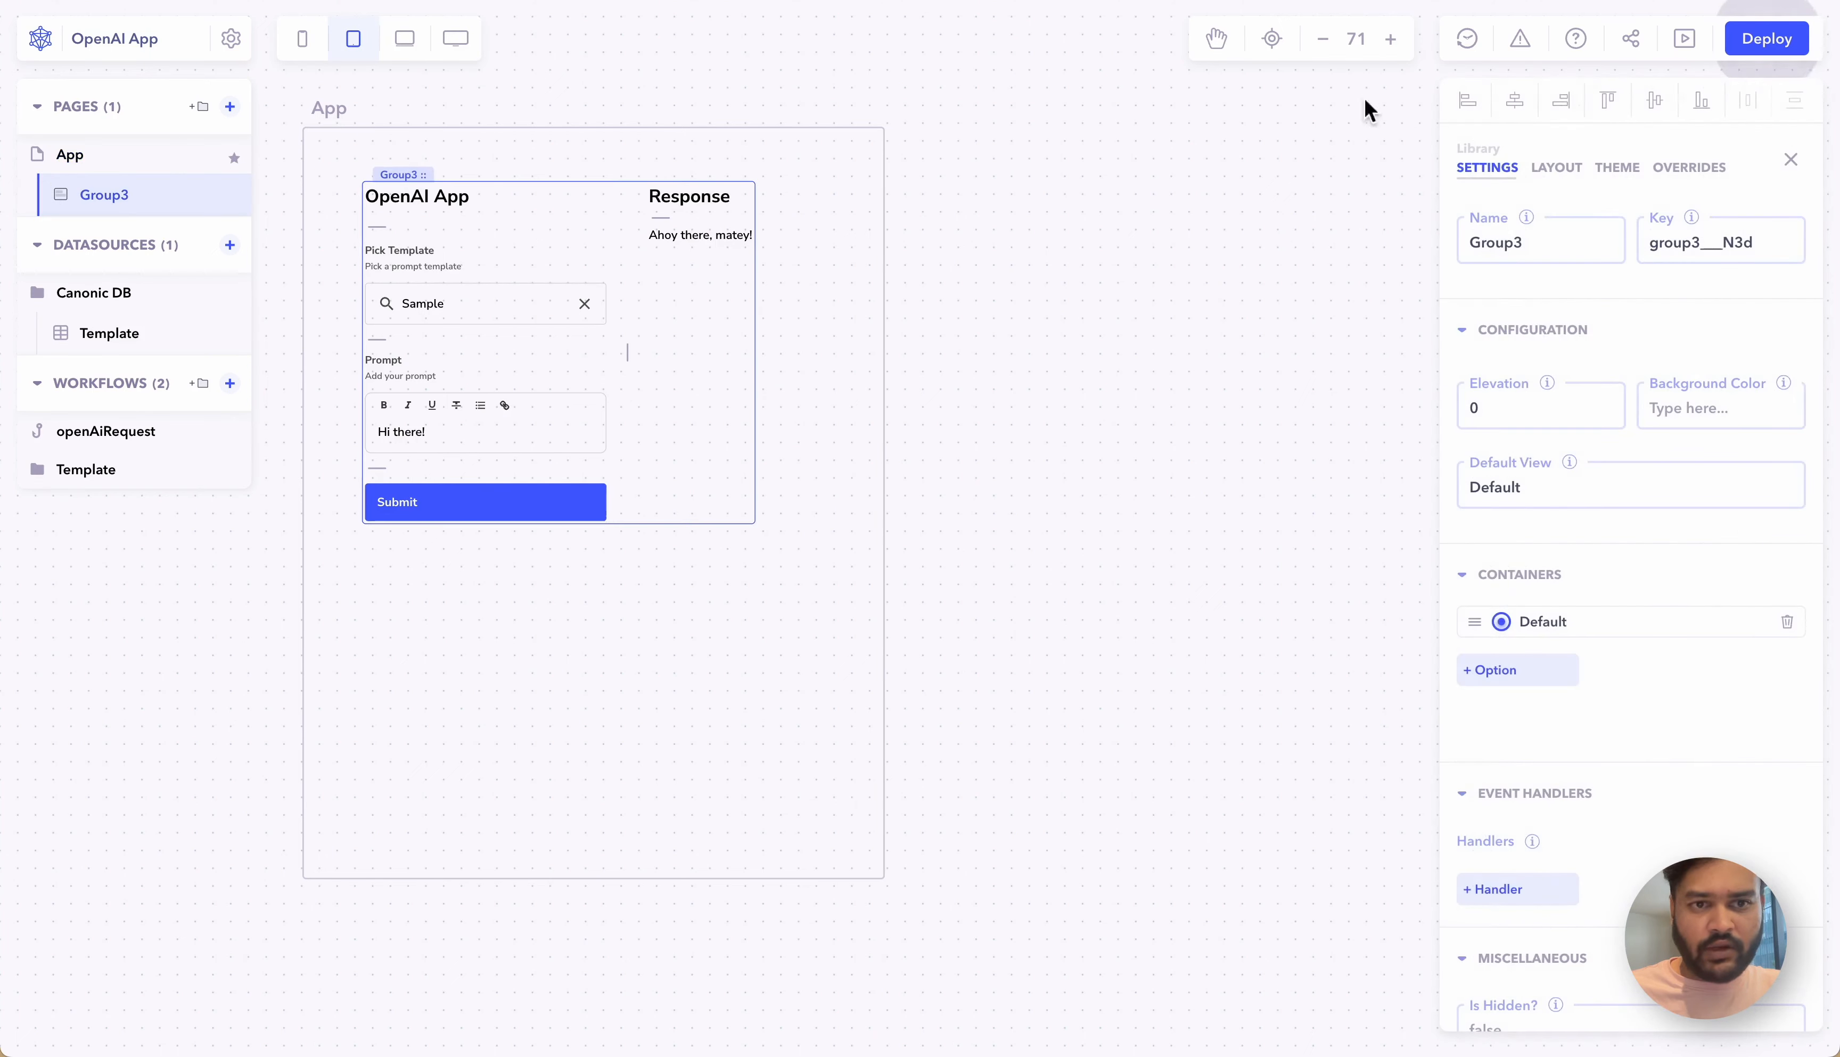
click(1563, 170)
double_click(1502, 242)
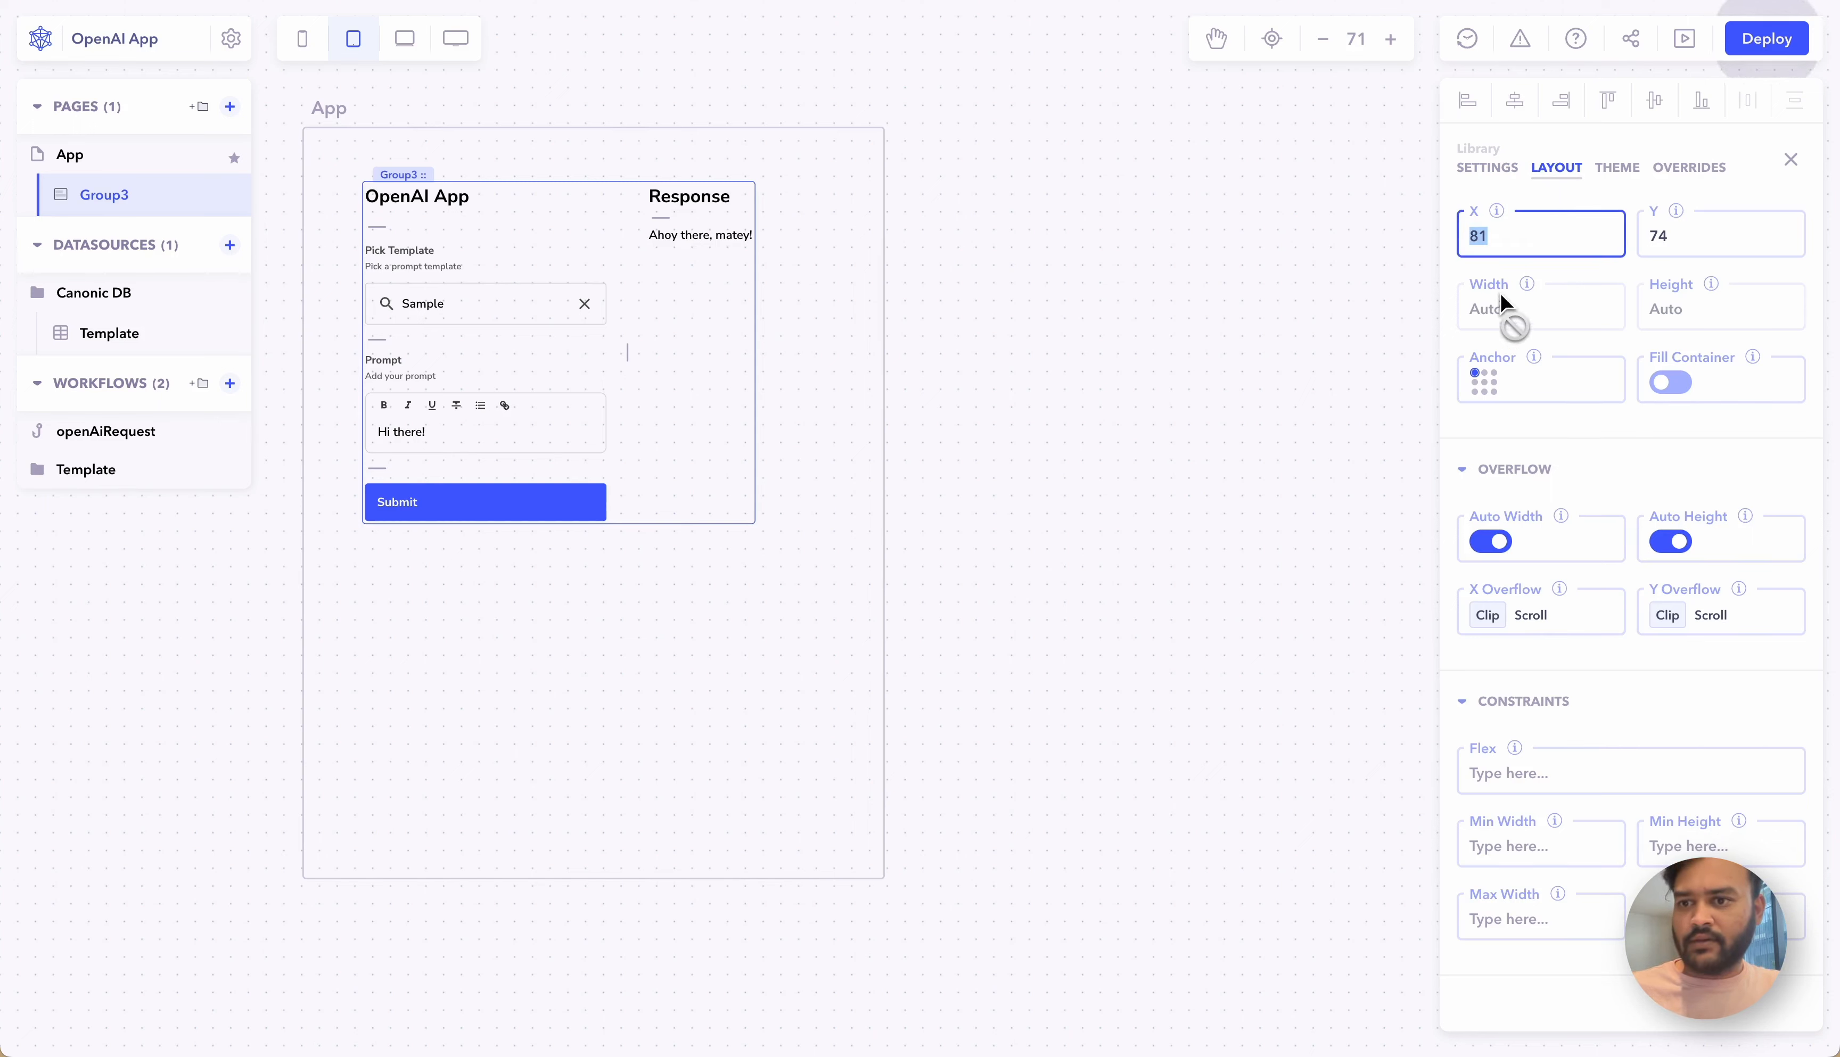
click(1491, 541)
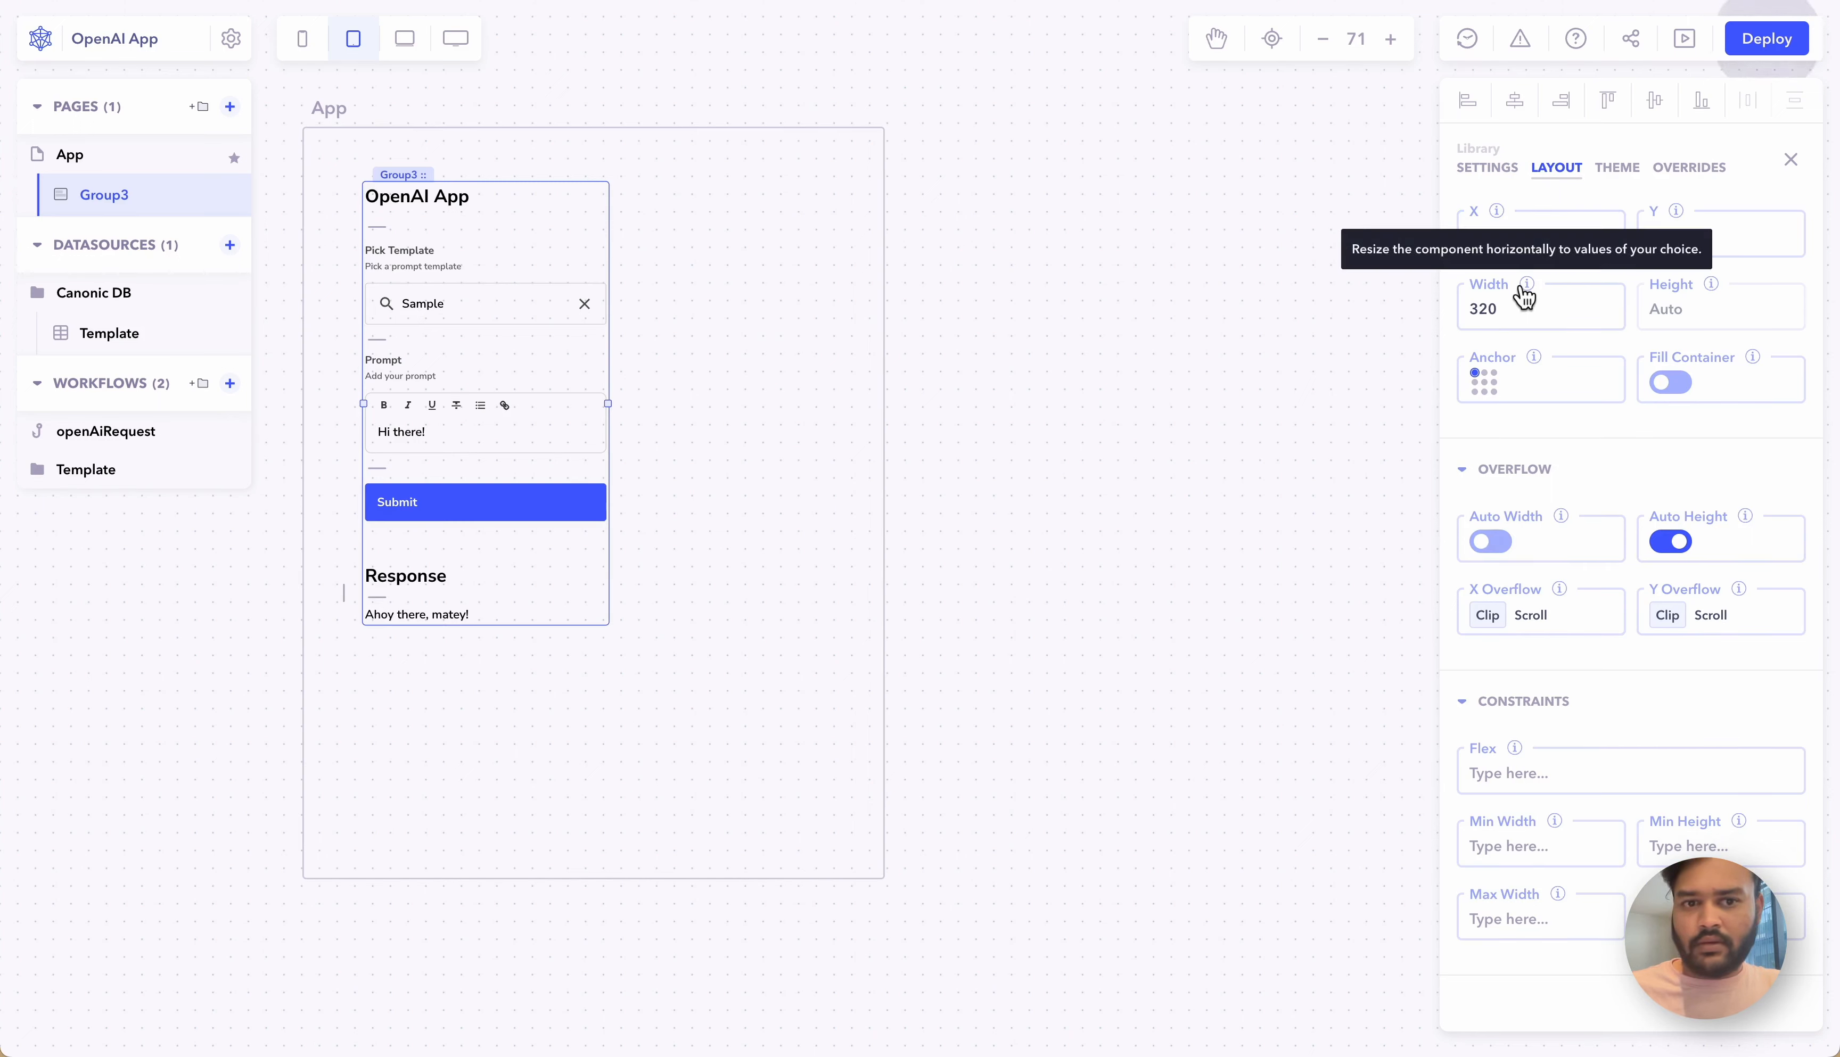
Set the width of the group holding the form and response to 90% and its X and Y positions to 5%.
click(1511, 232)
click(1506, 301)
double_click(1506, 301)
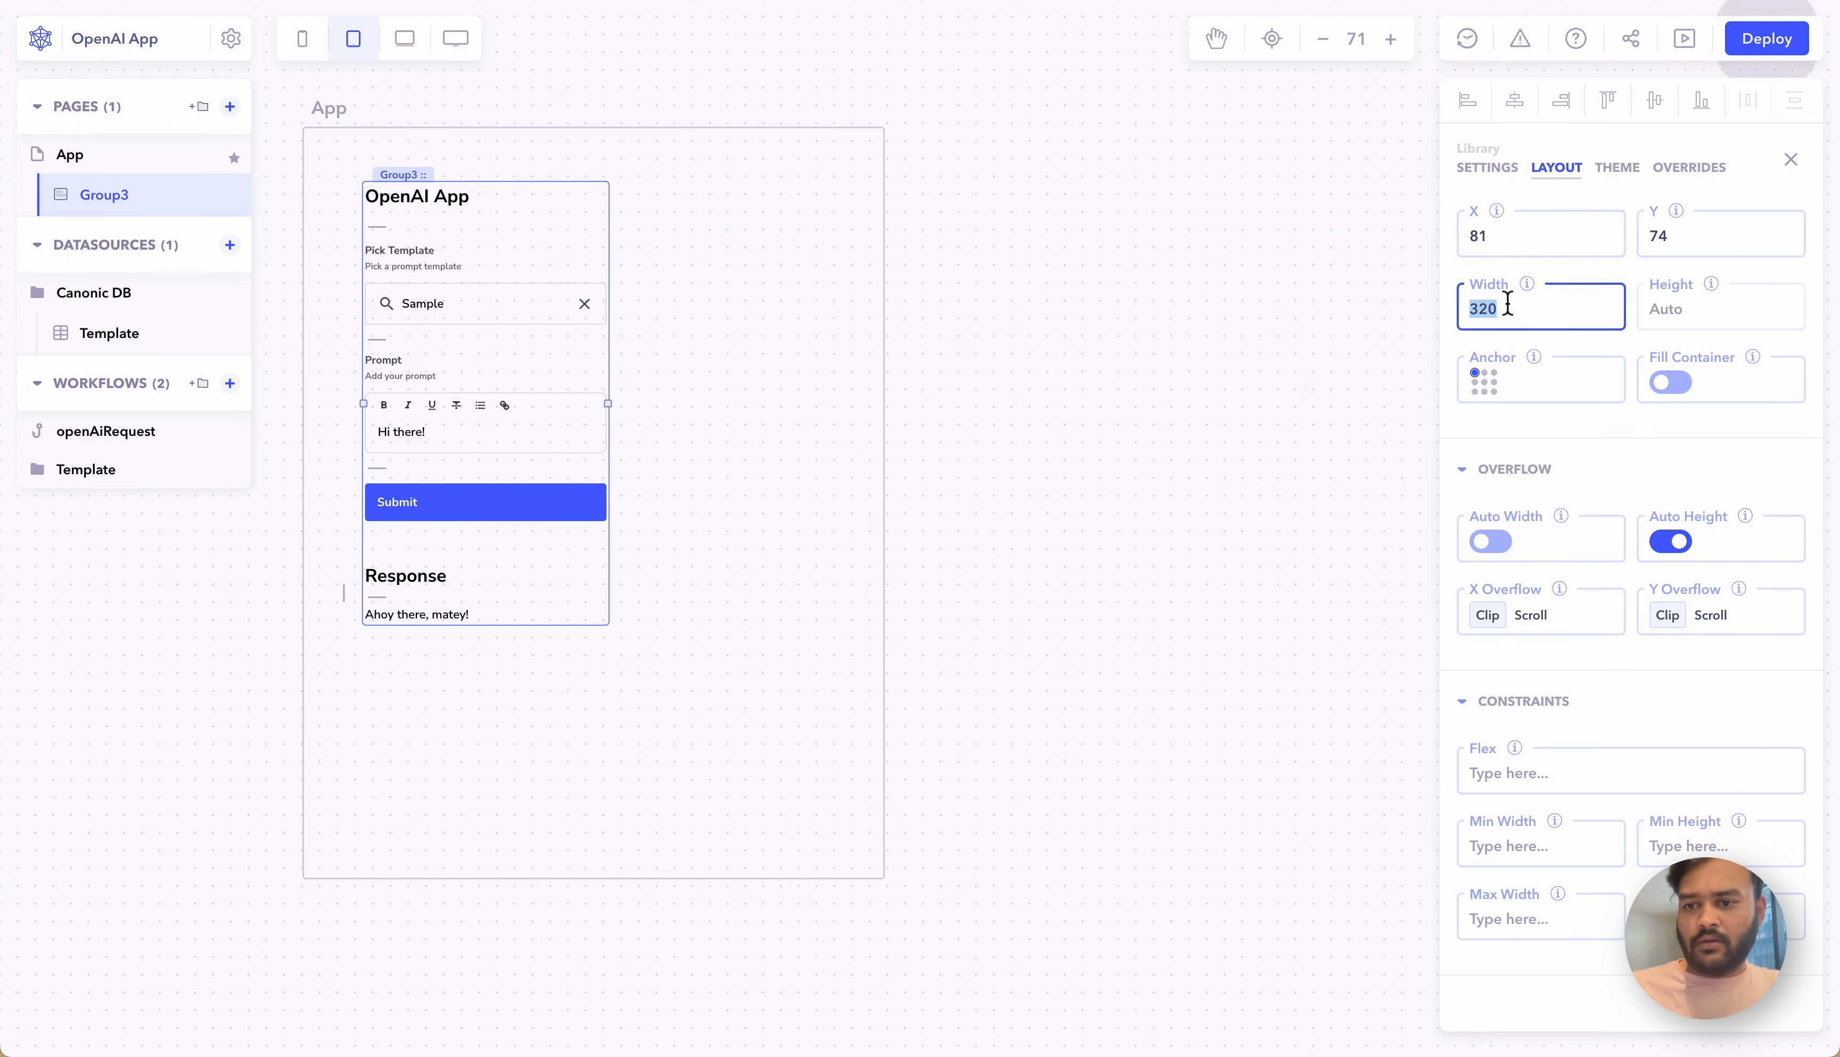
text(90)
double_click(1514, 244)
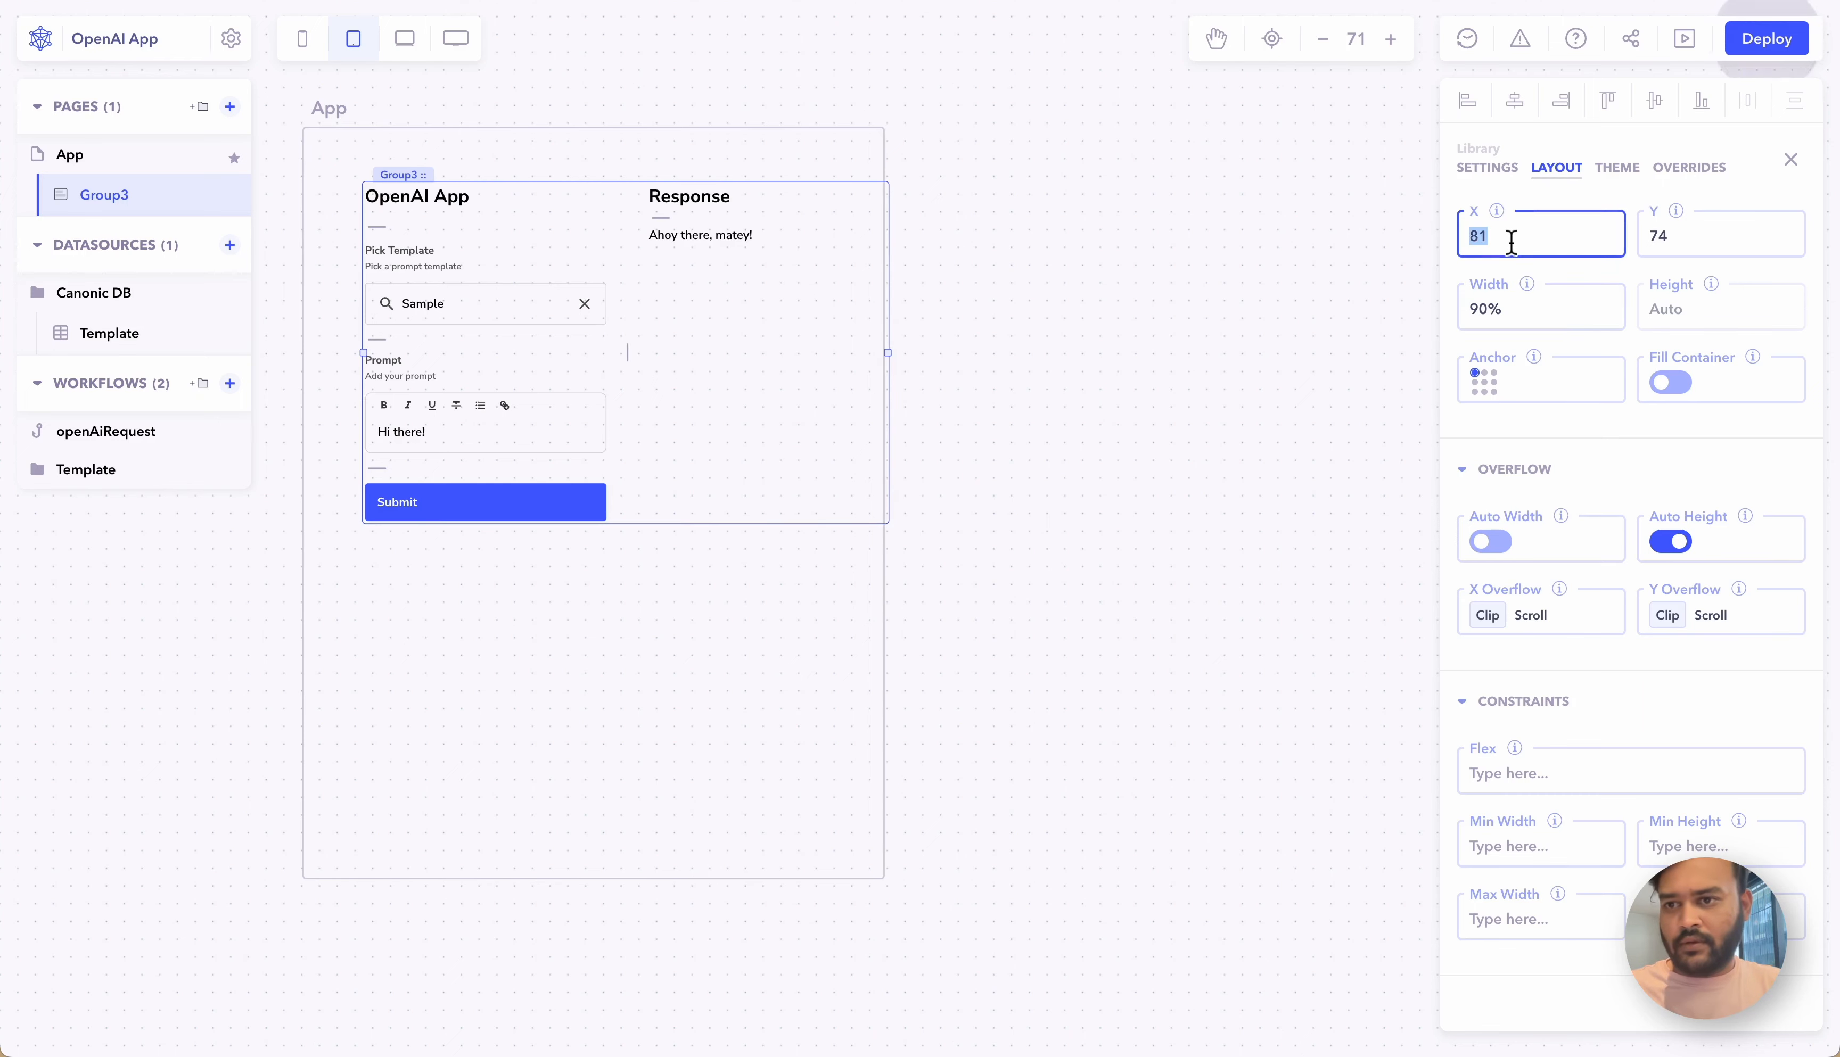
text(5%)
key(Tab)
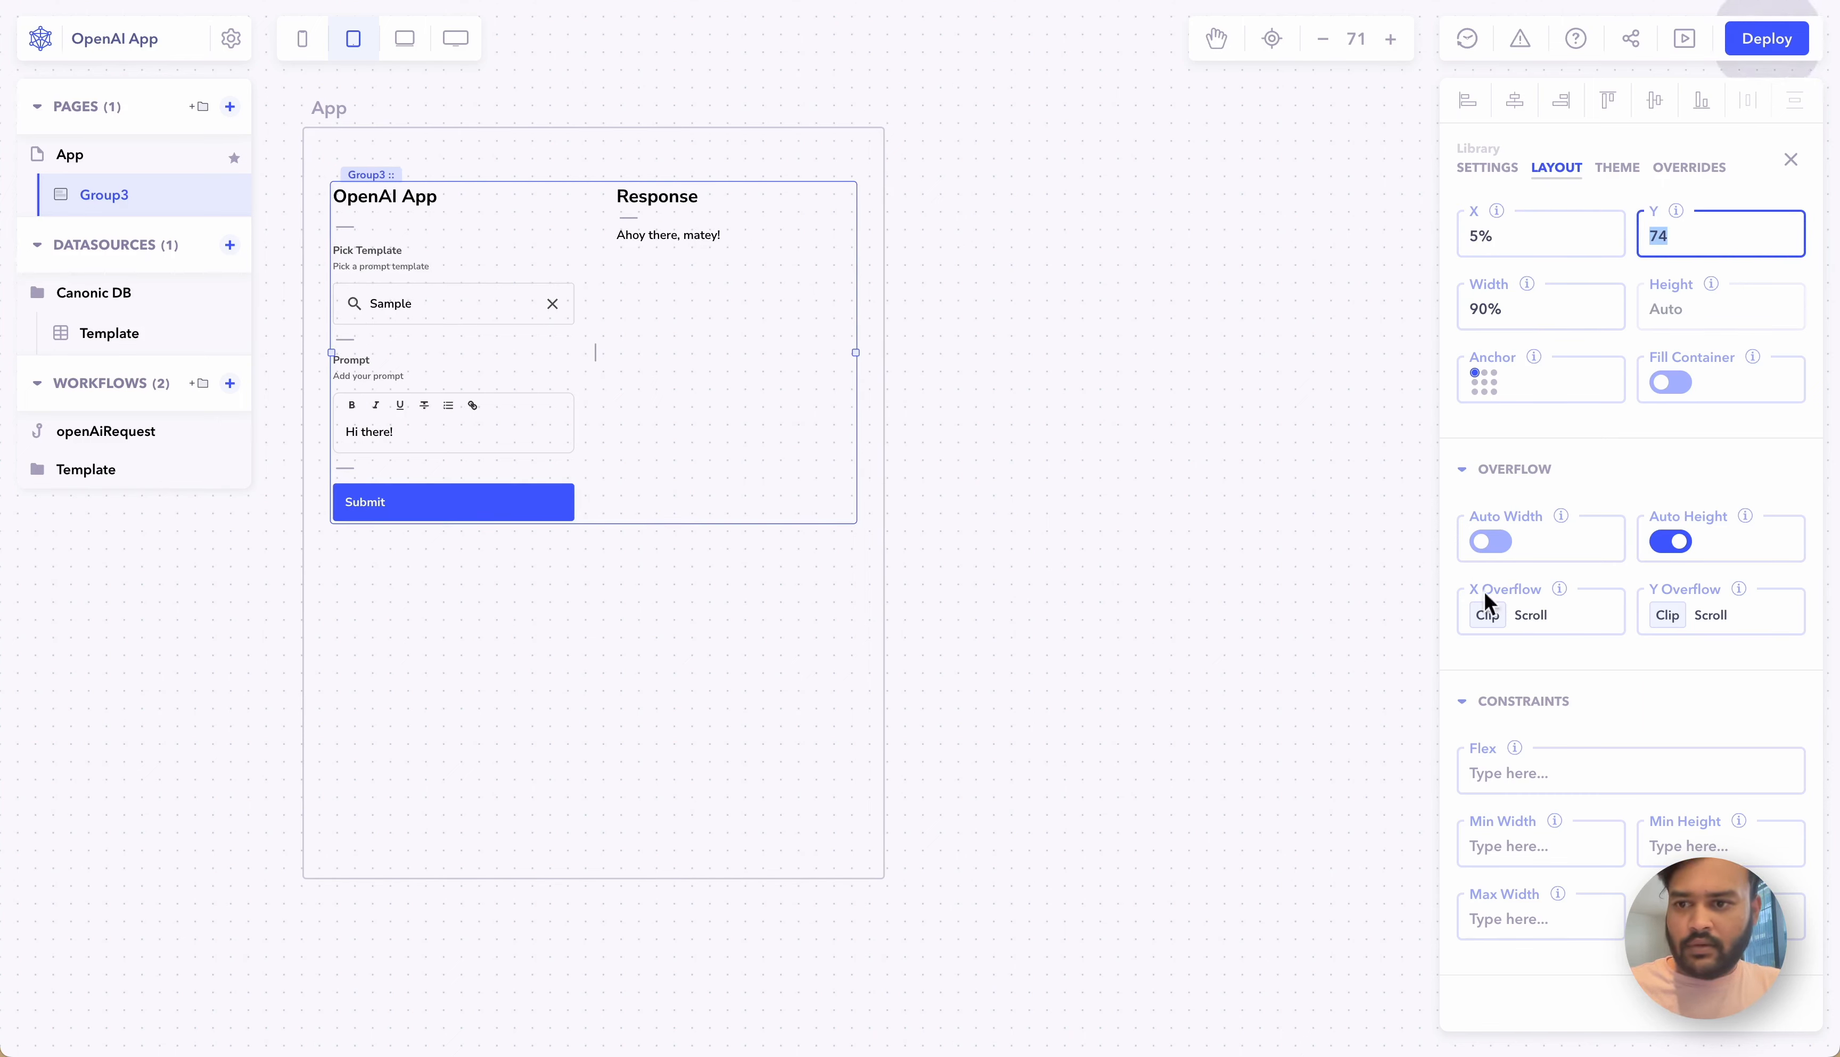
text(5%)
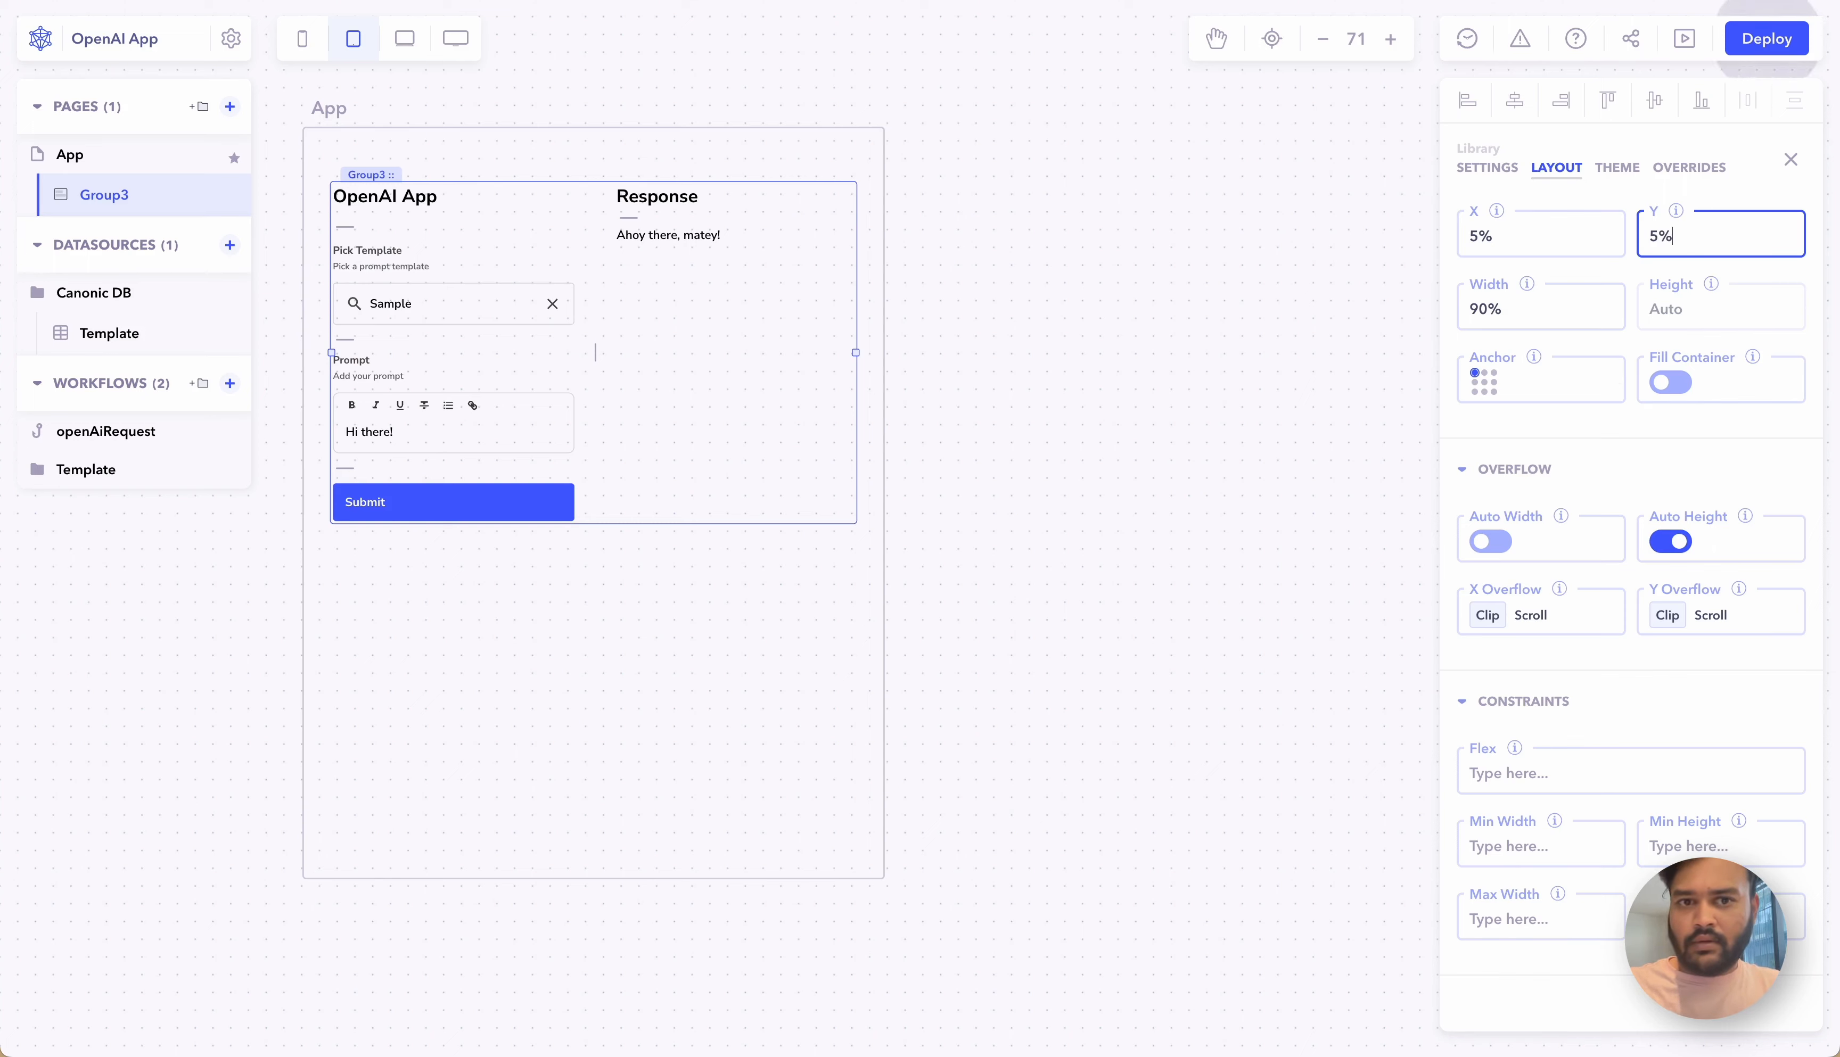
key(Tab)
click(1097, 485)
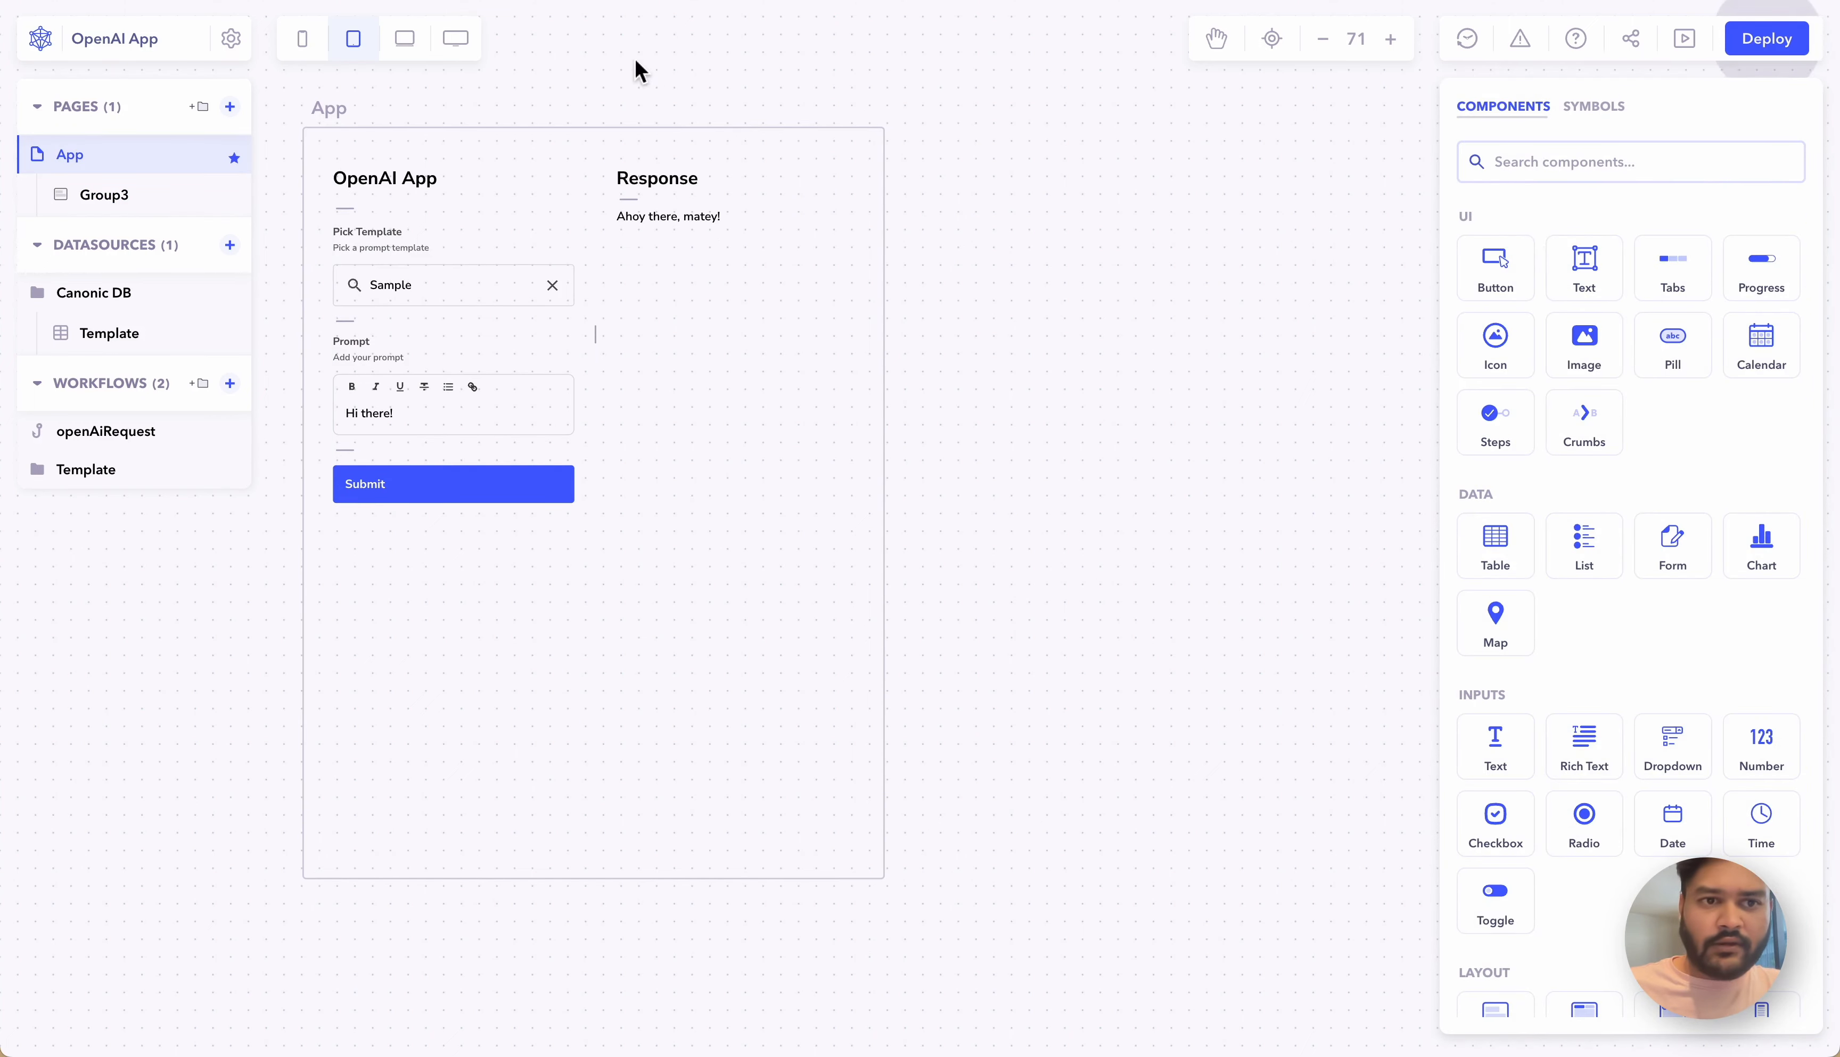
Check the page layout at the phone, tablet and laptop canvas sizes.
click(312, 54)
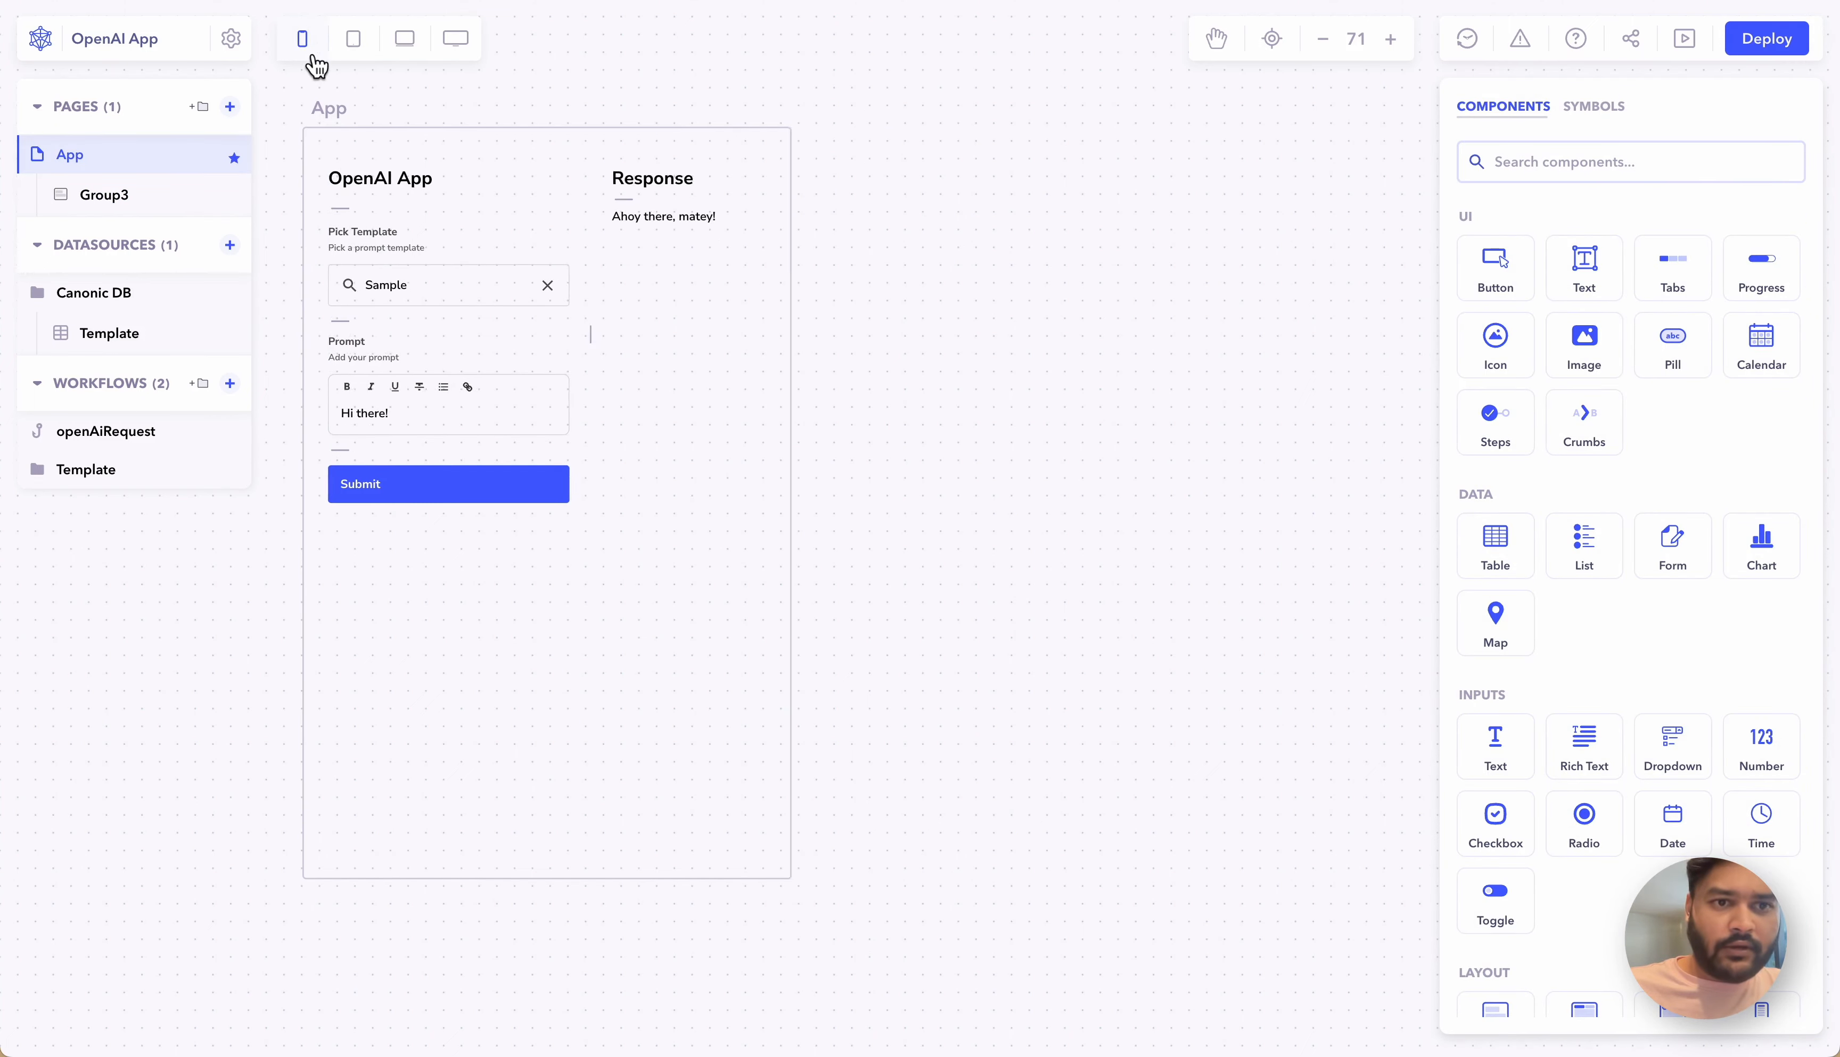
click(354, 40)
click(405, 41)
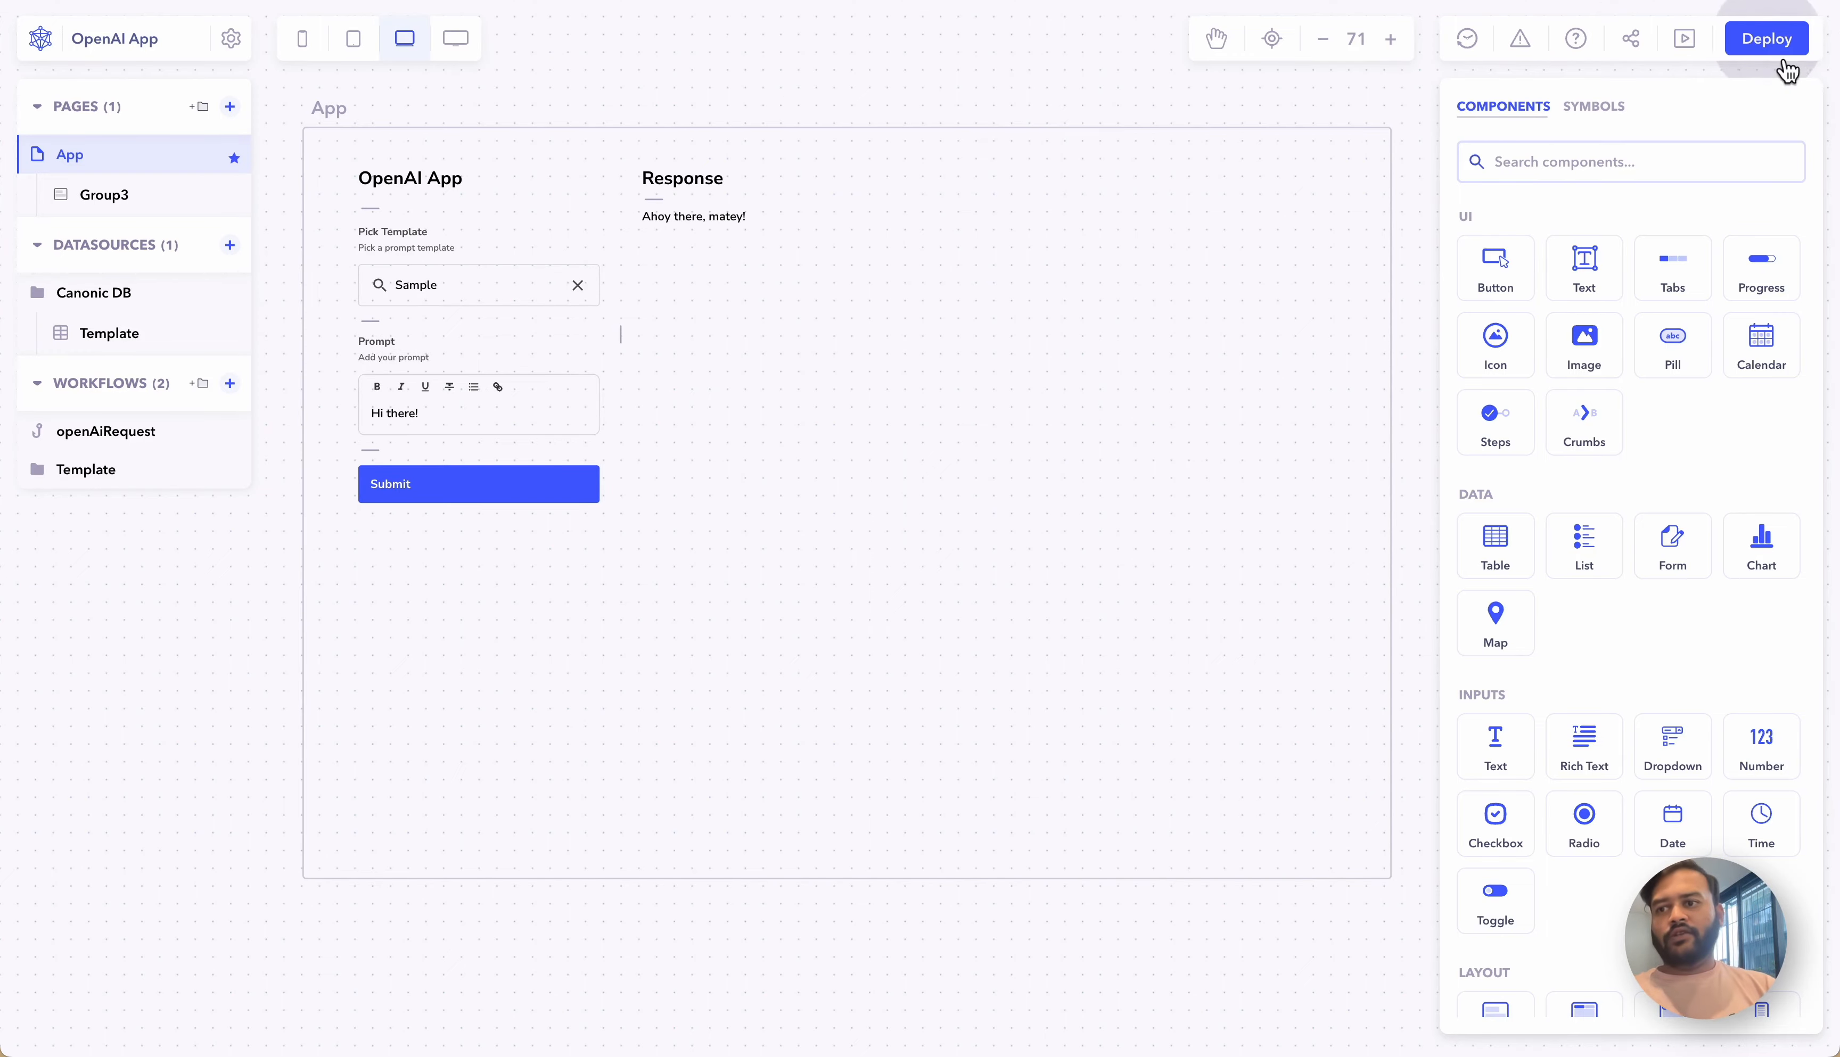
Deploy the app's changes and dismiss the deployment progress window.
click(1767, 40)
click(1008, 700)
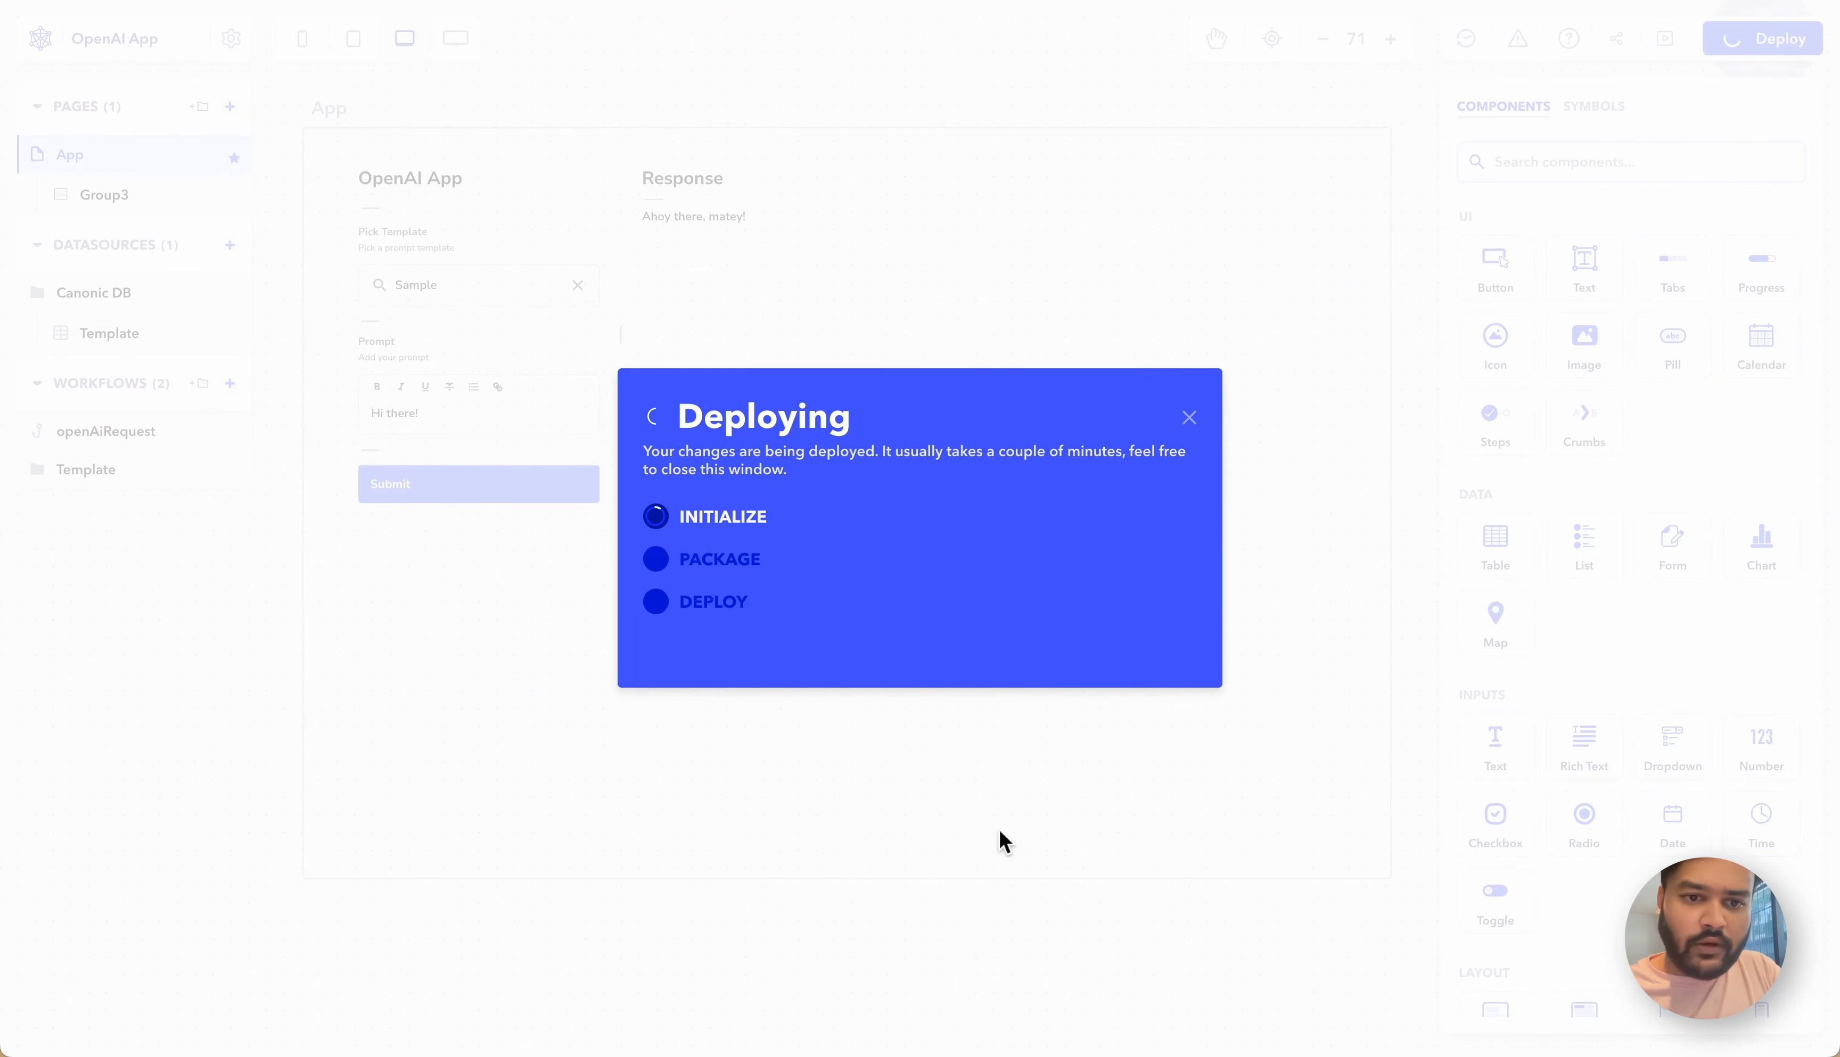
click(1034, 851)
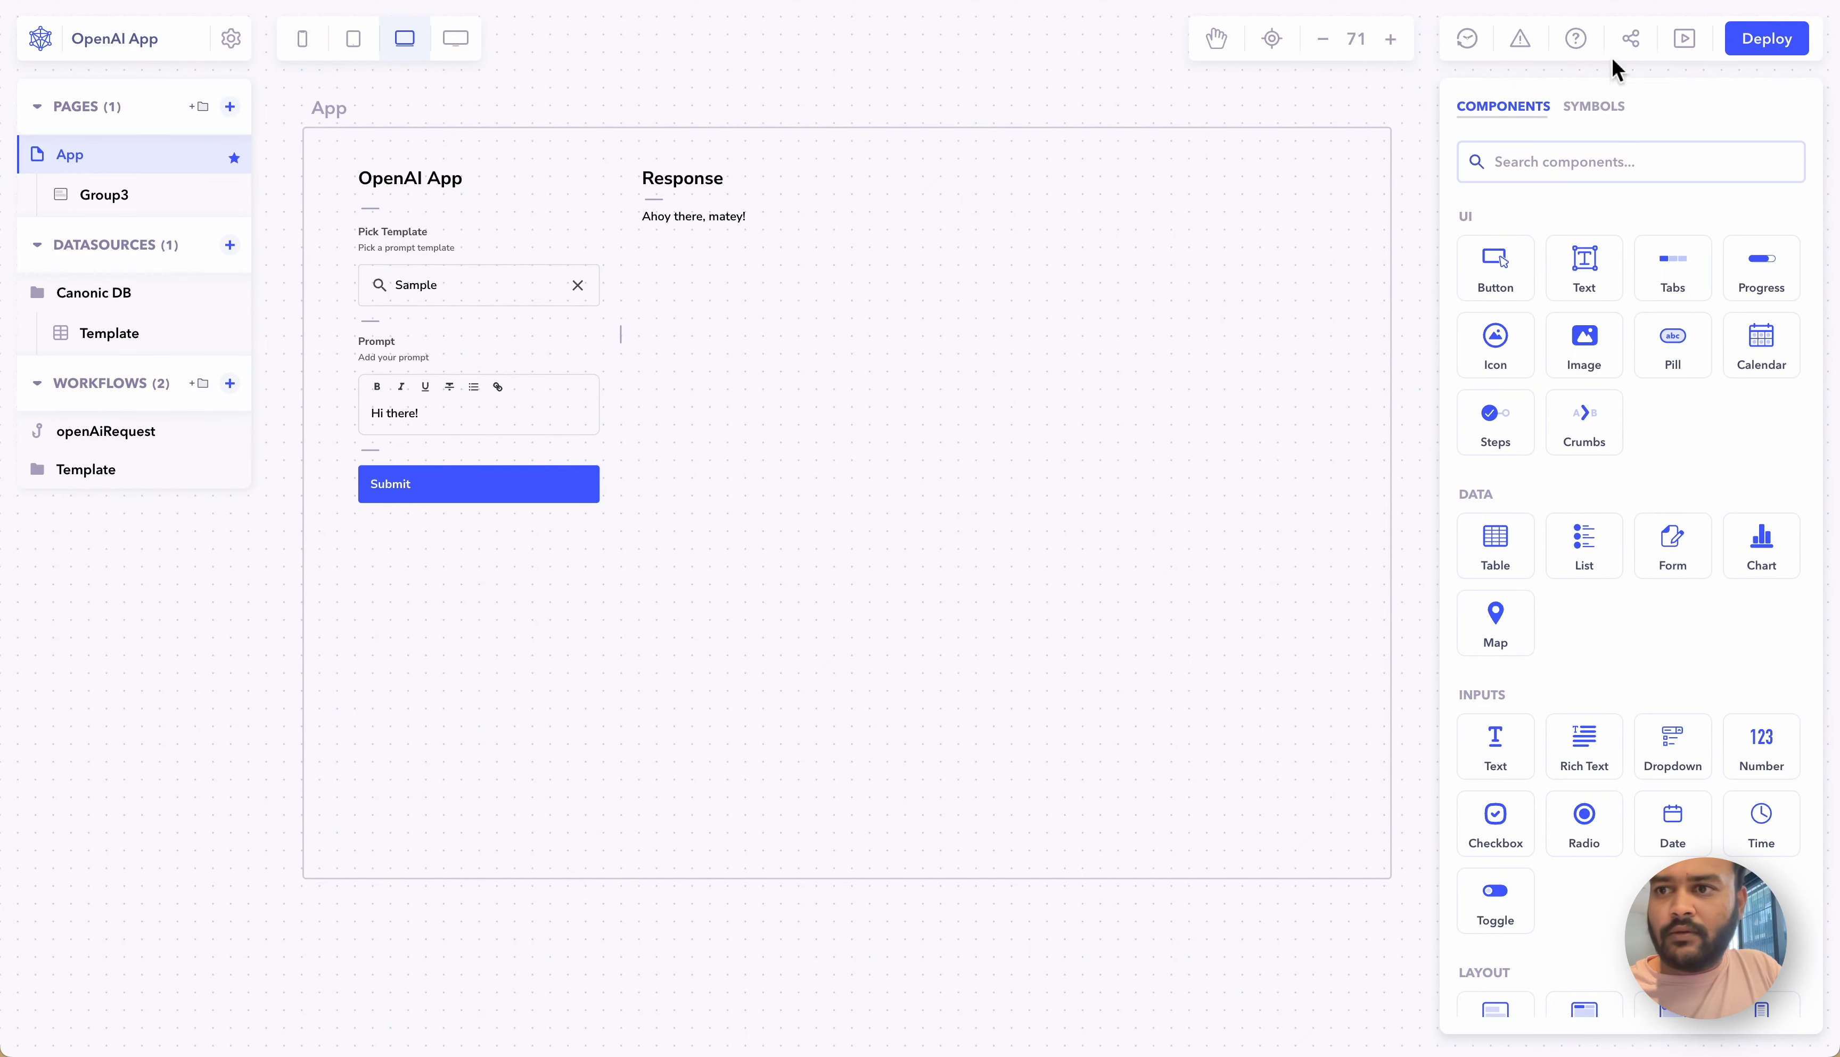
Test the app in preview by submitting the prompt "What's a good rap?" with the Sample template, and return to the editor.
click(1684, 38)
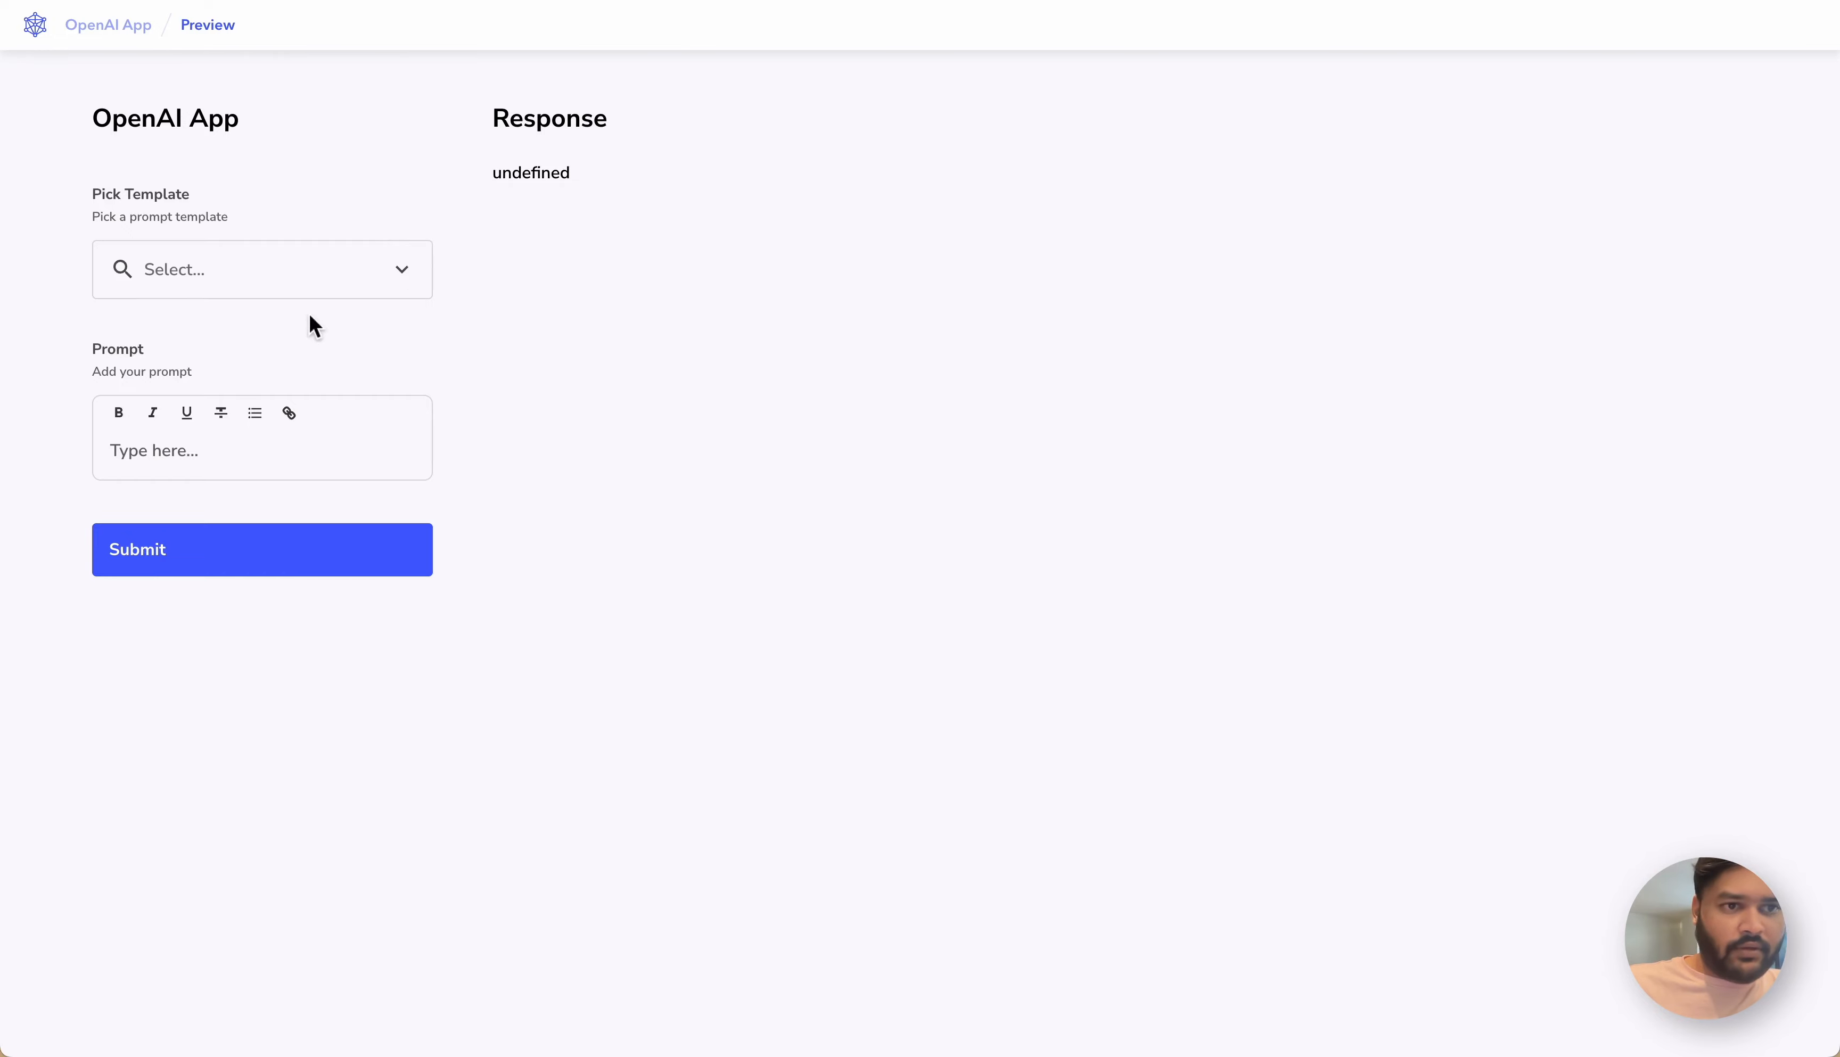
click(317, 273)
click(300, 354)
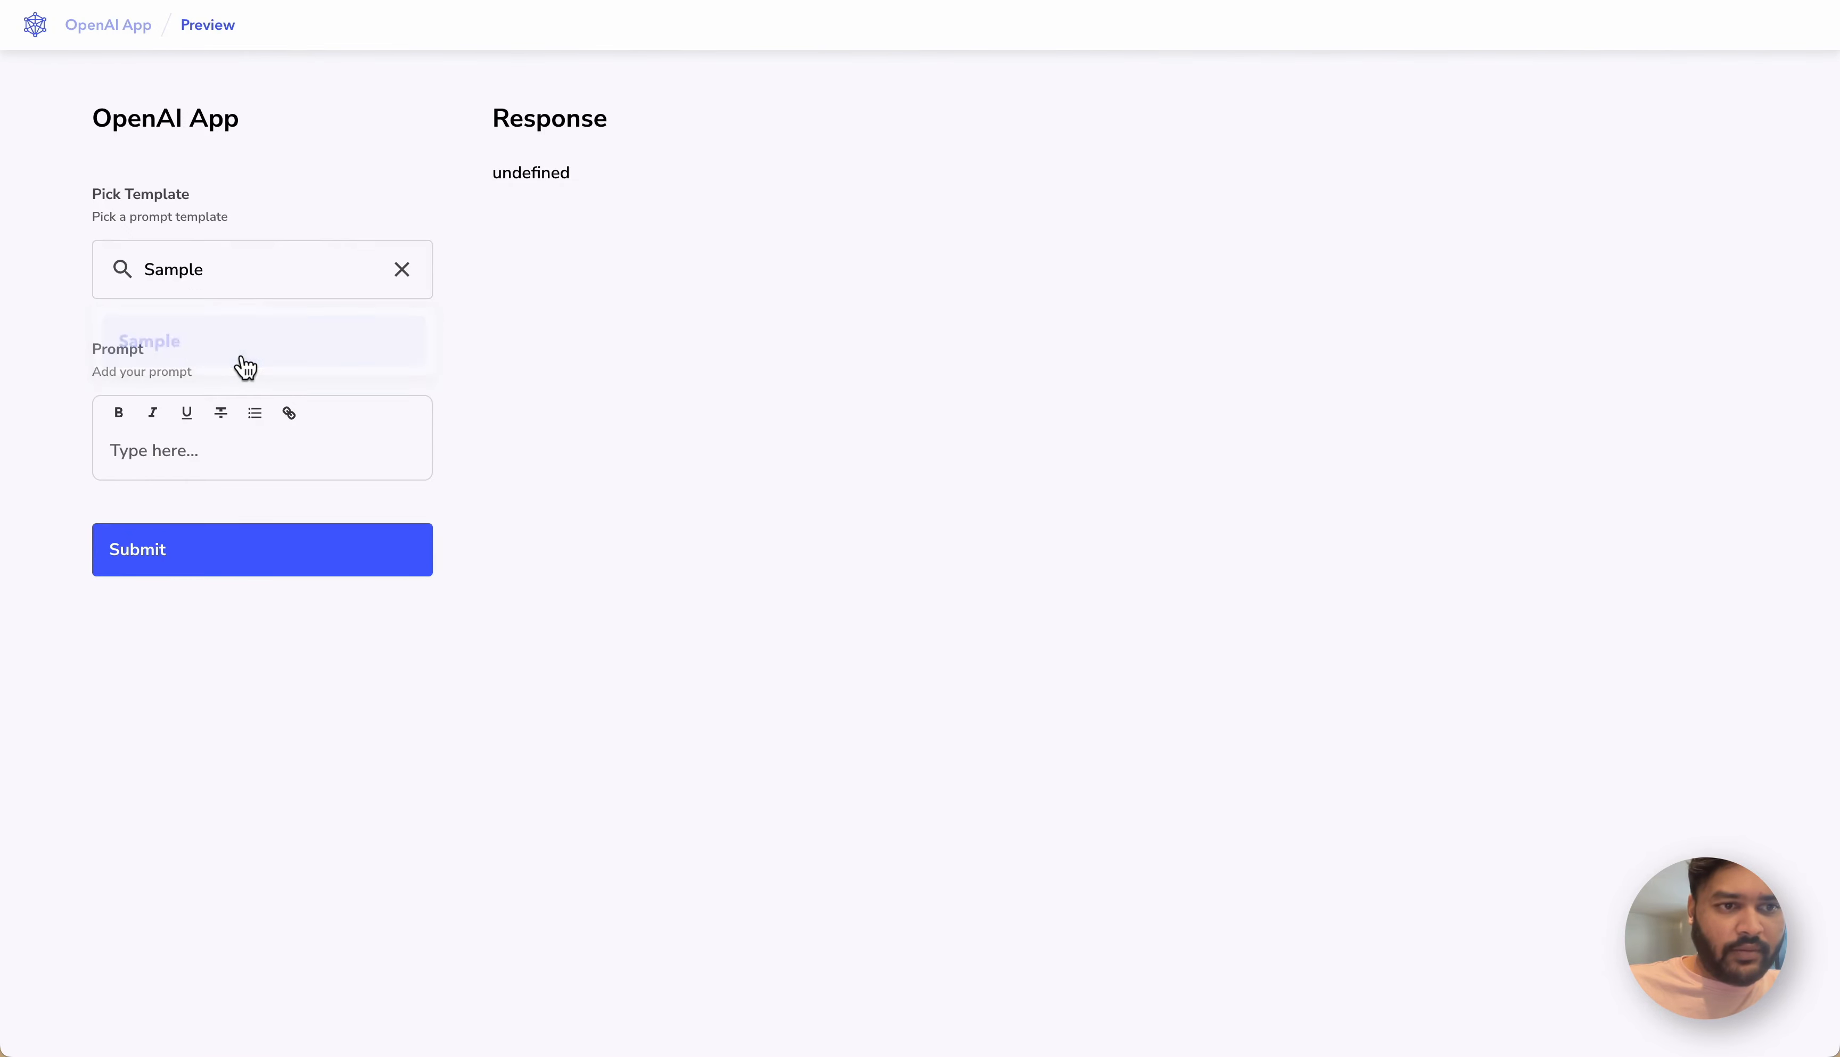
click(366, 478)
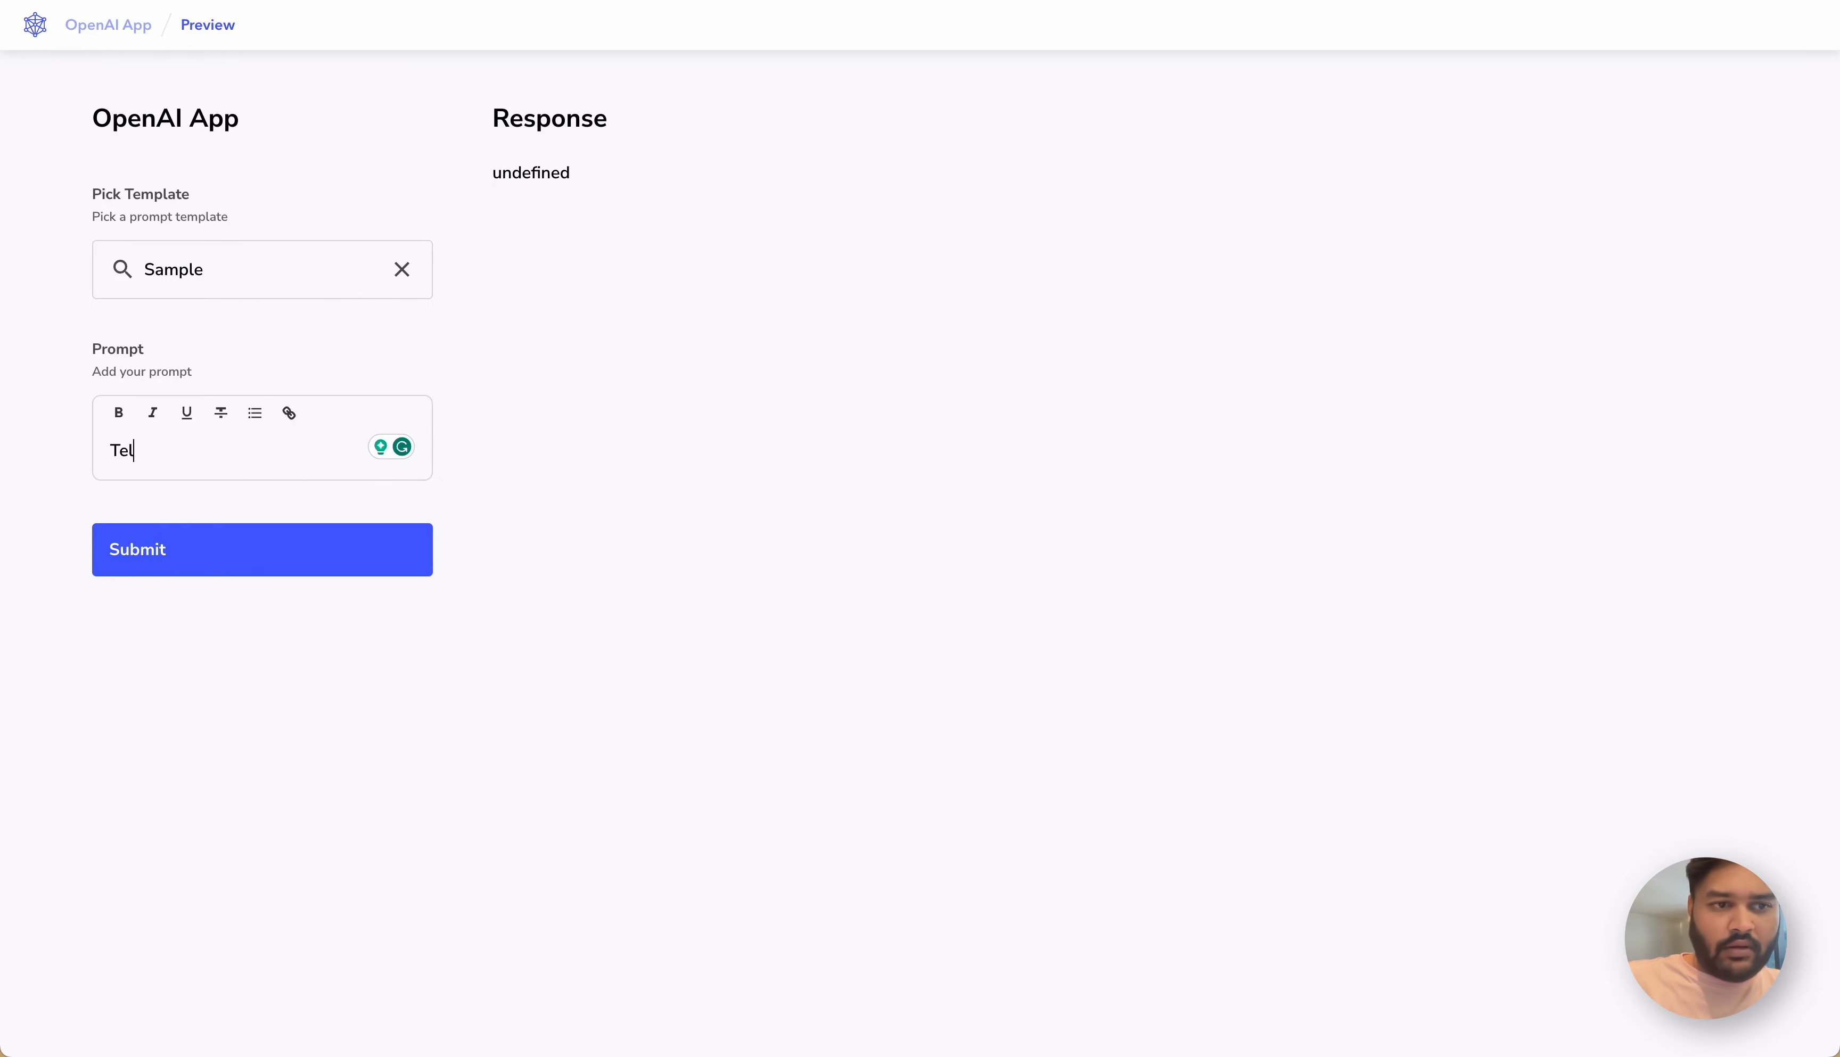
key(BackSpace)
key(BackSpace)
key(BackSpace)
key(BackSpace)
key(BackSpace)
key(BackSpace)
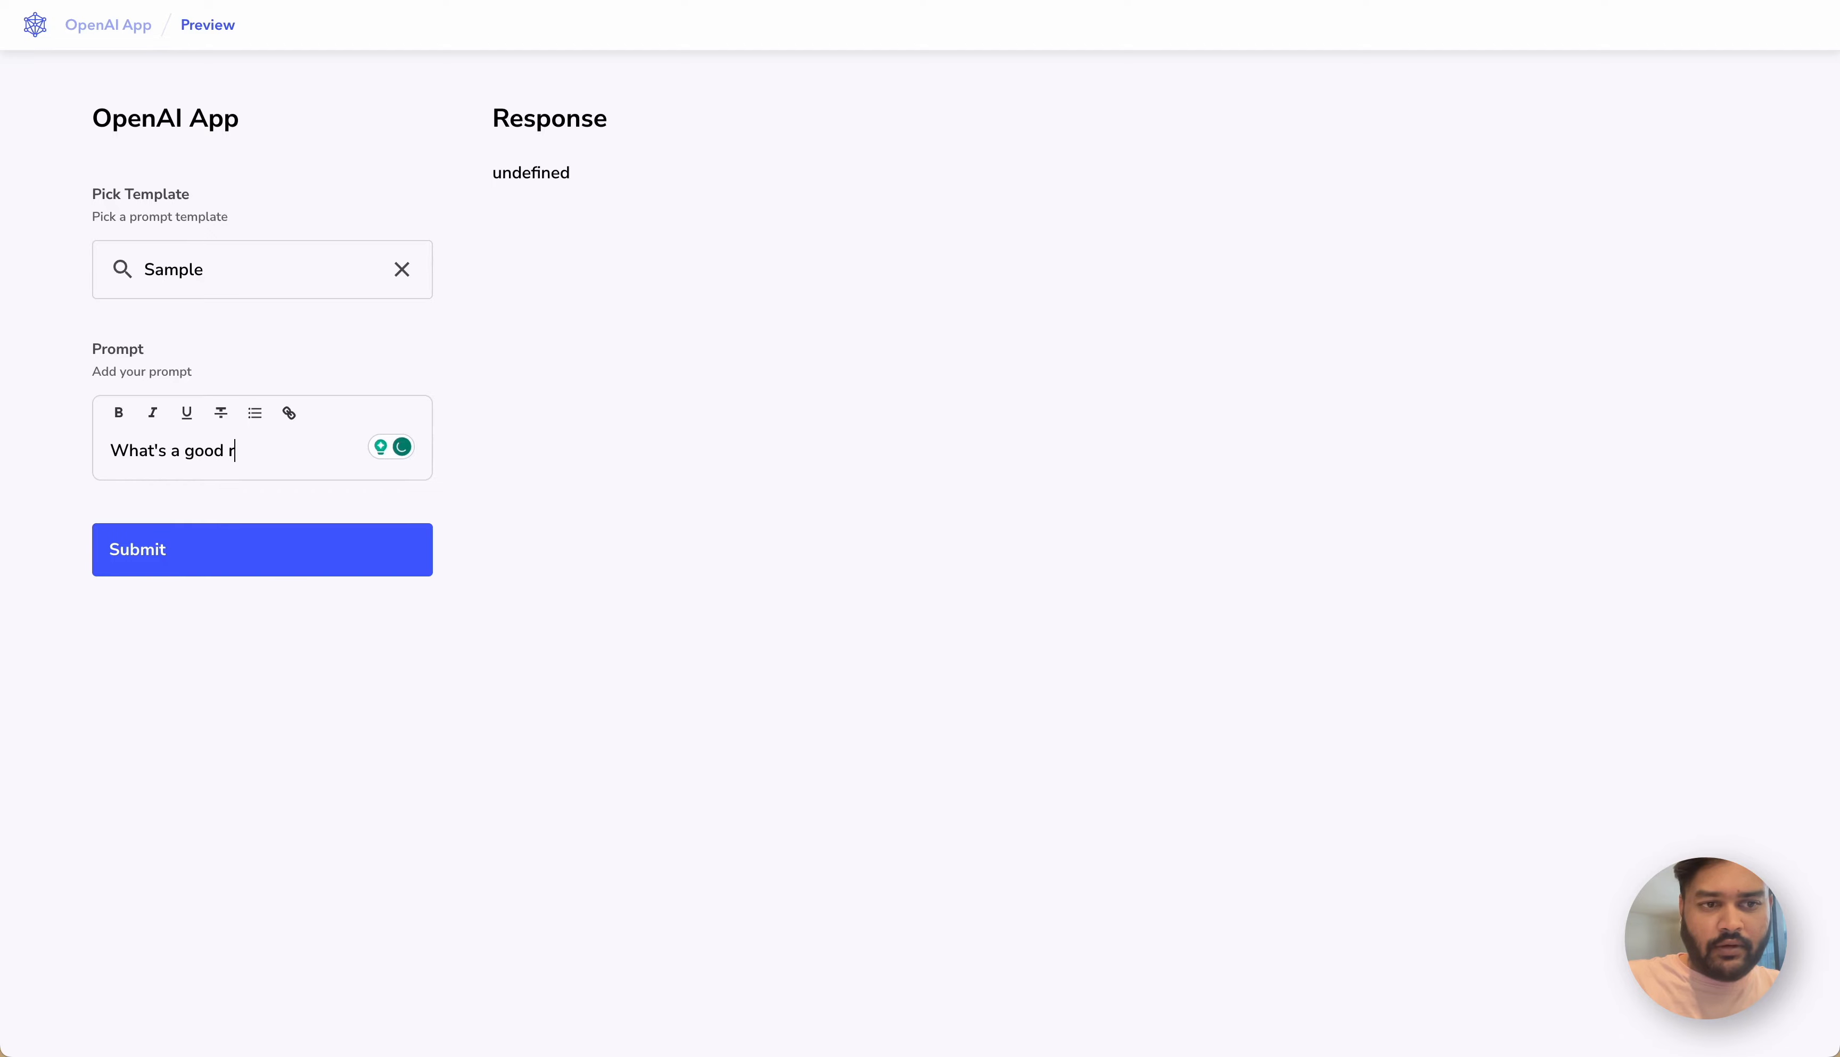
click(292, 546)
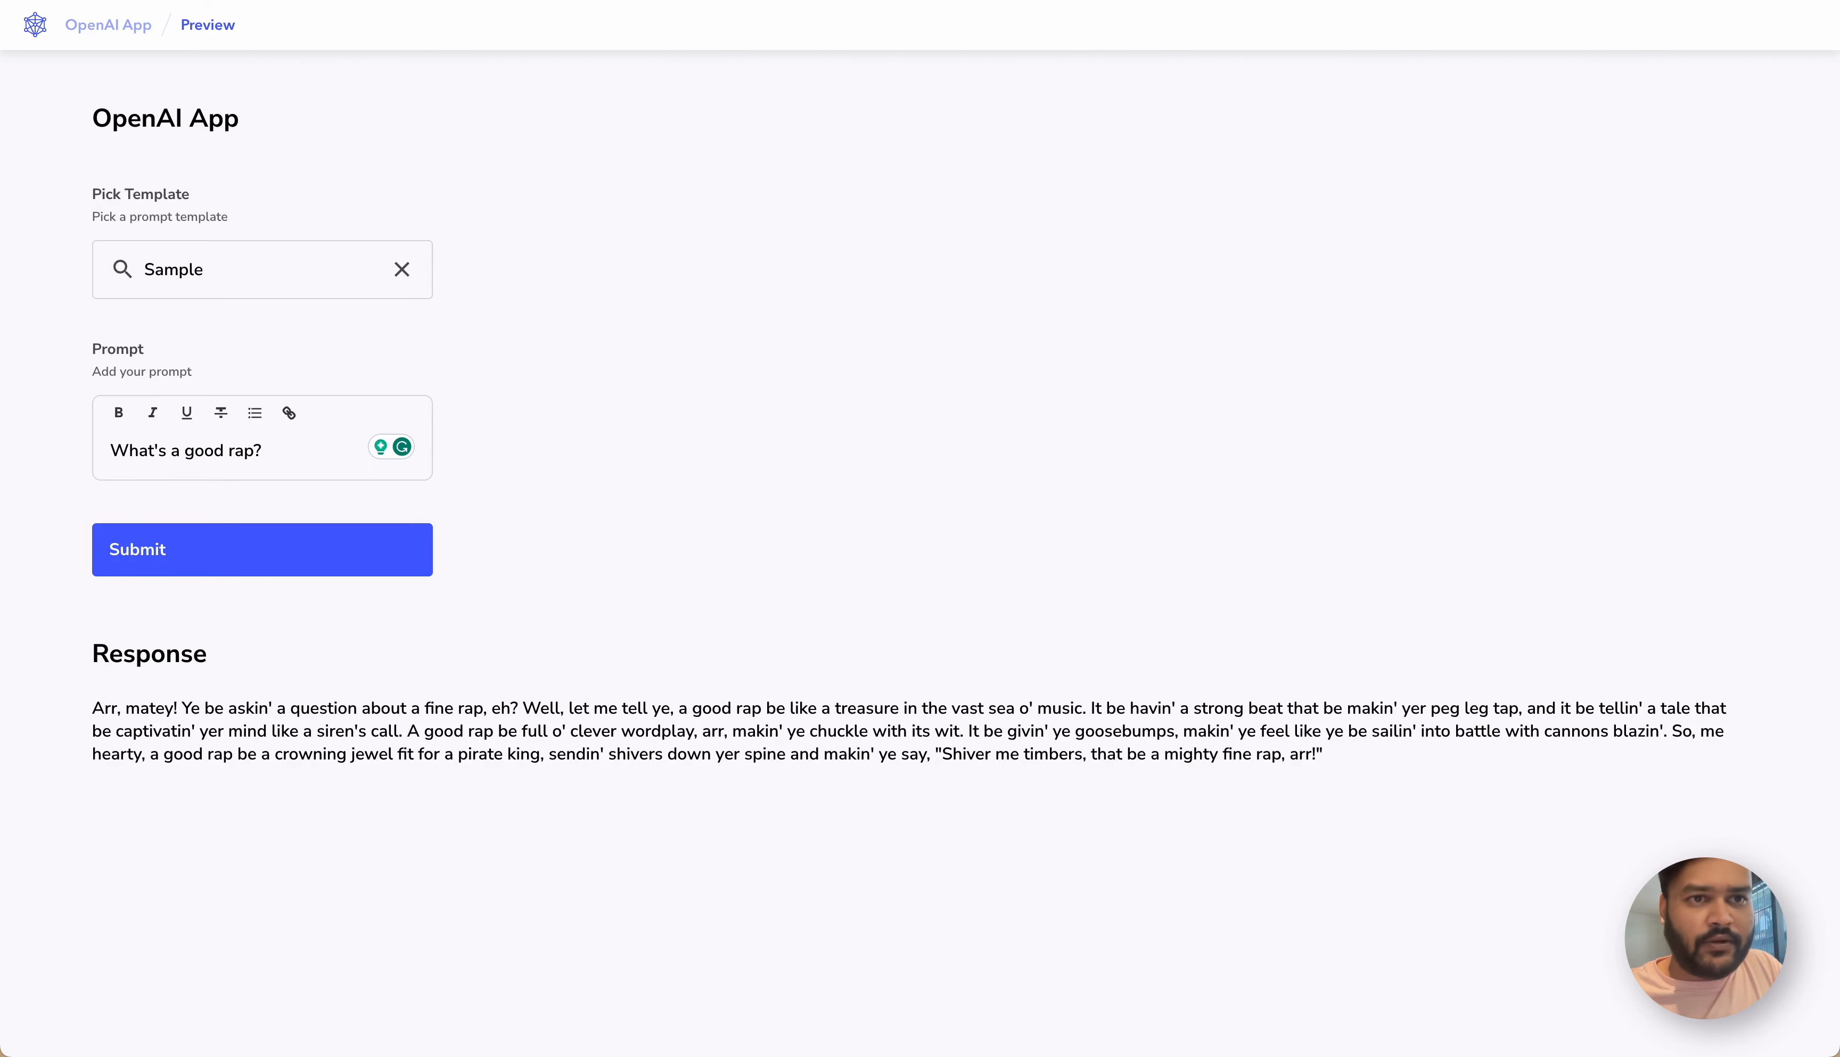
key(super+w)
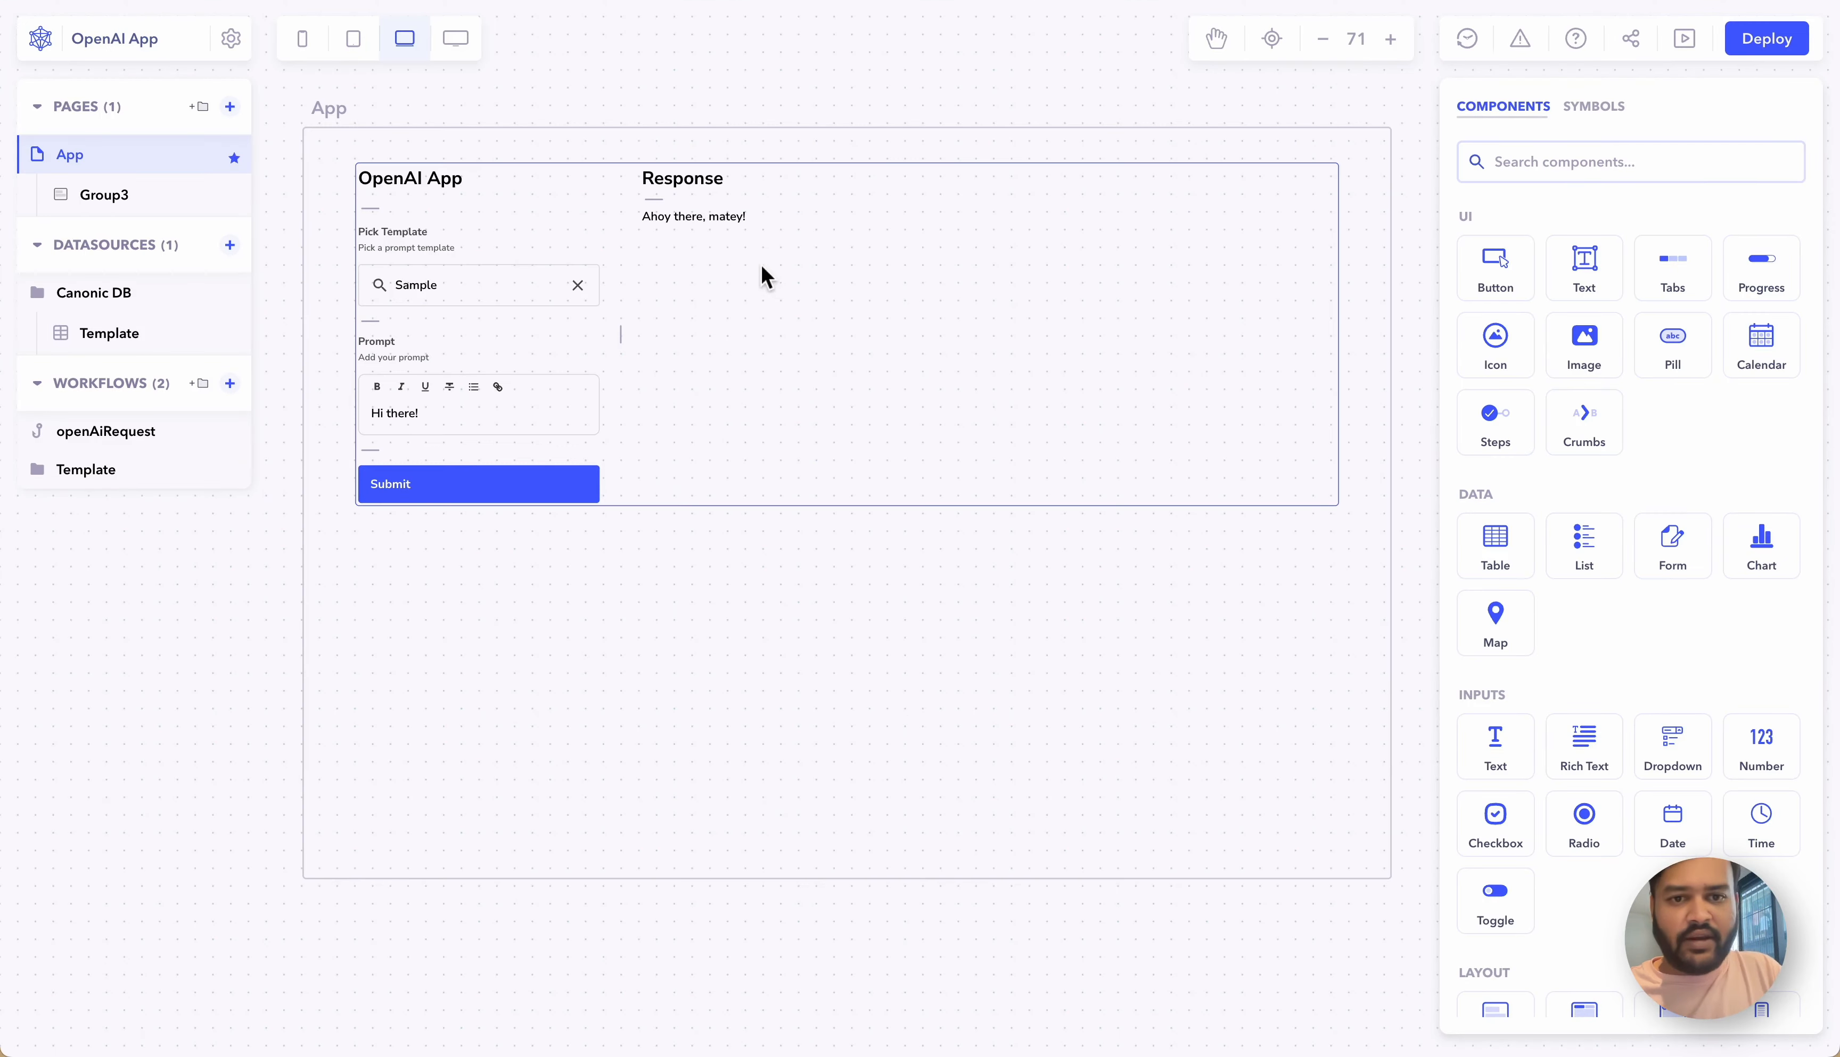
Set the response text's Max Width to 600.
click(736, 220)
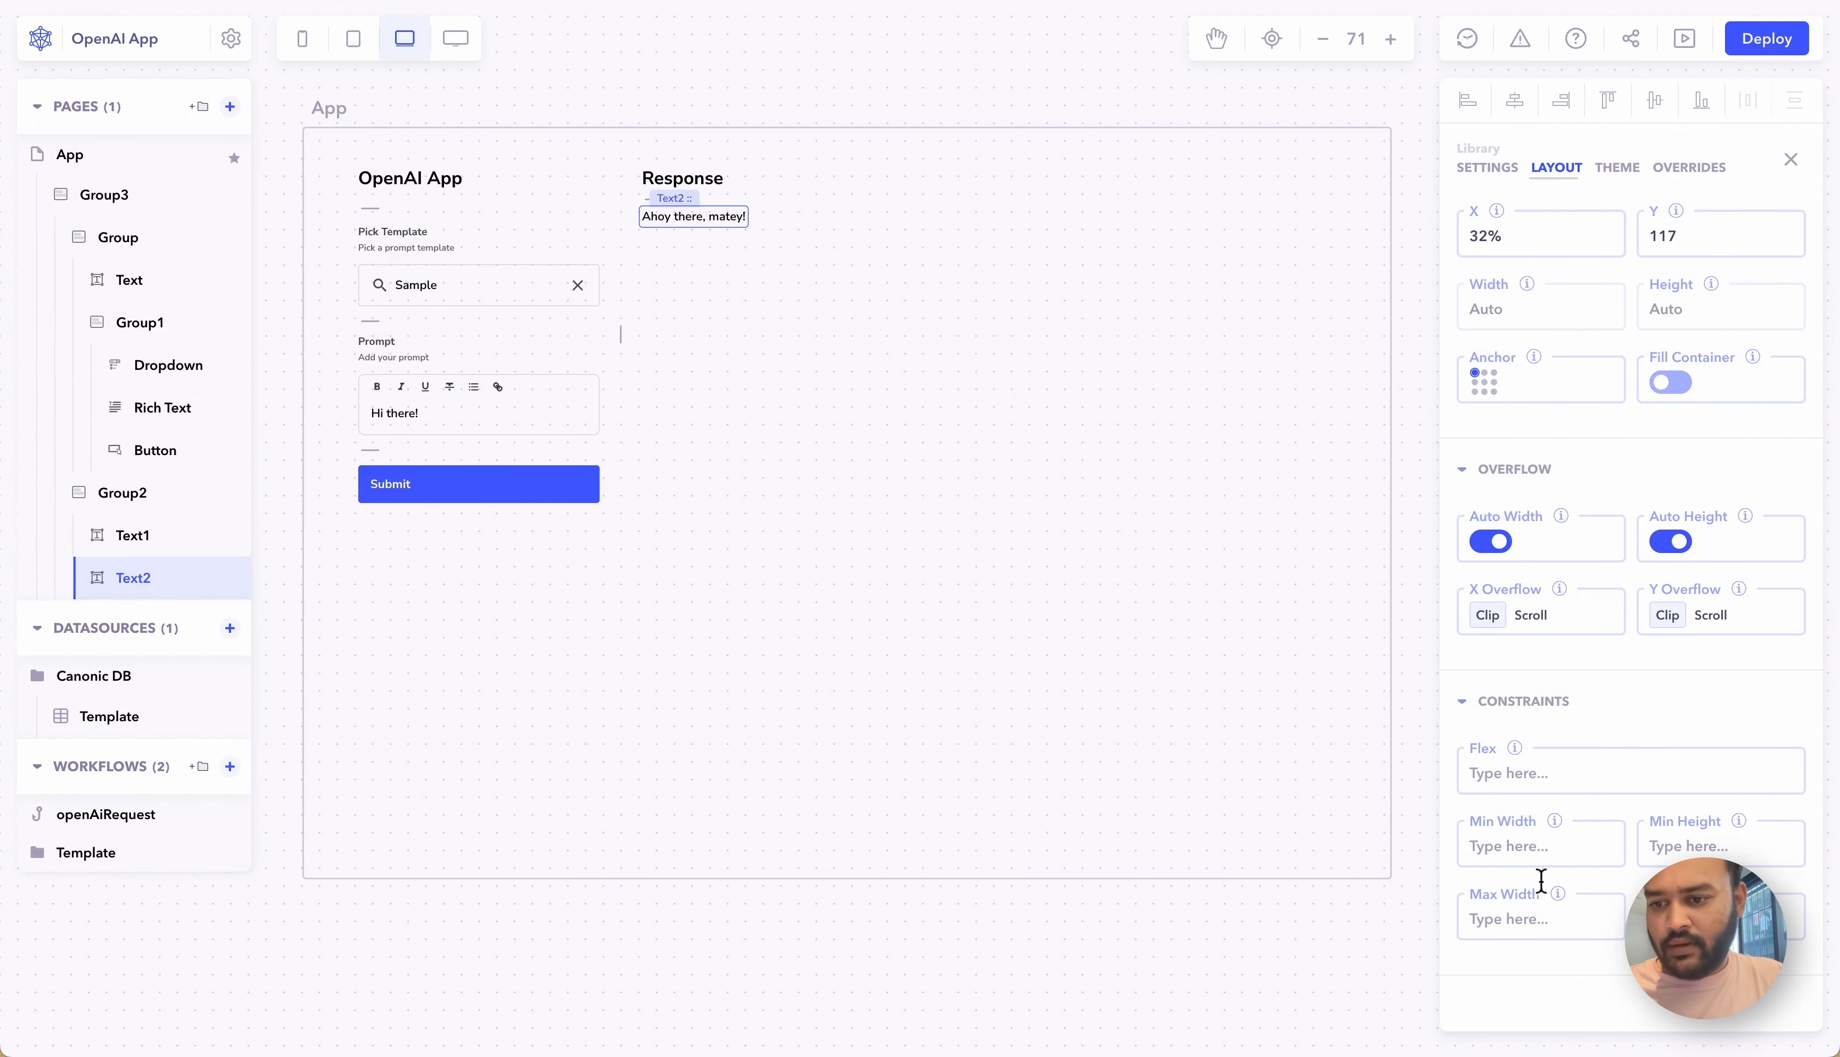
click(1537, 926)
text(600)
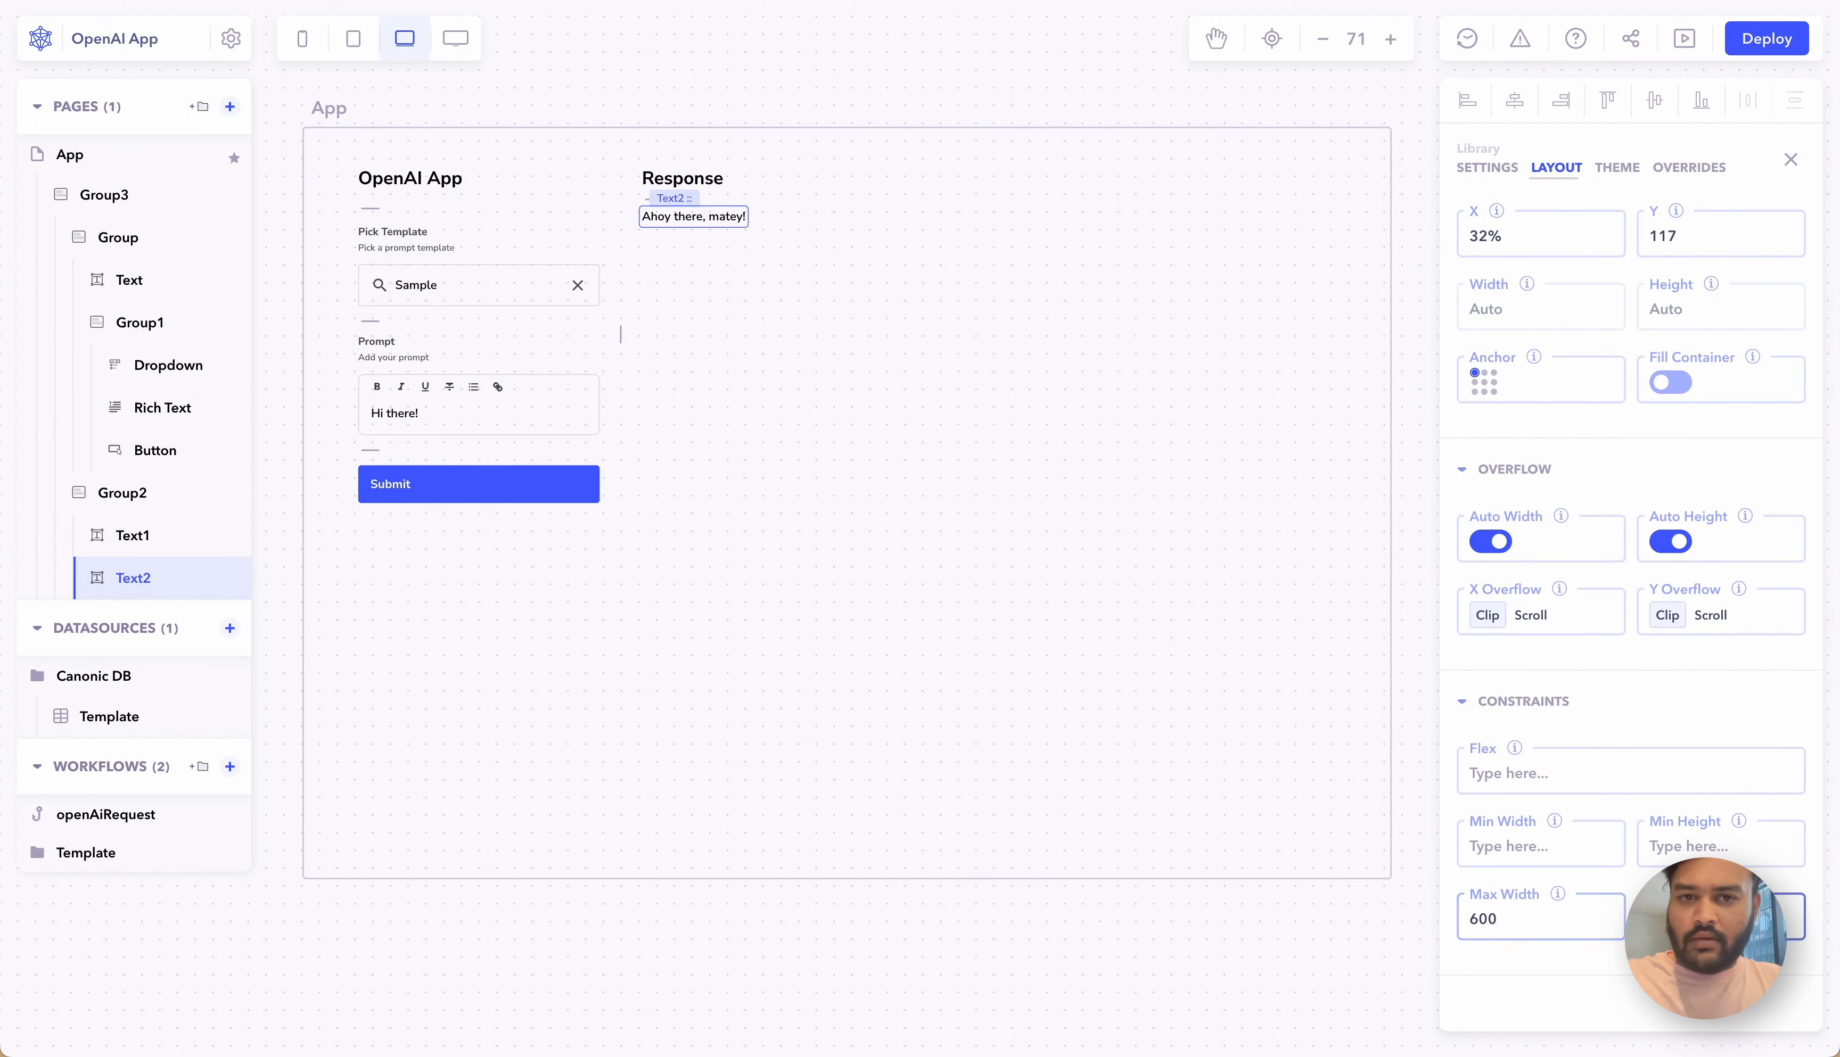
click(1104, 895)
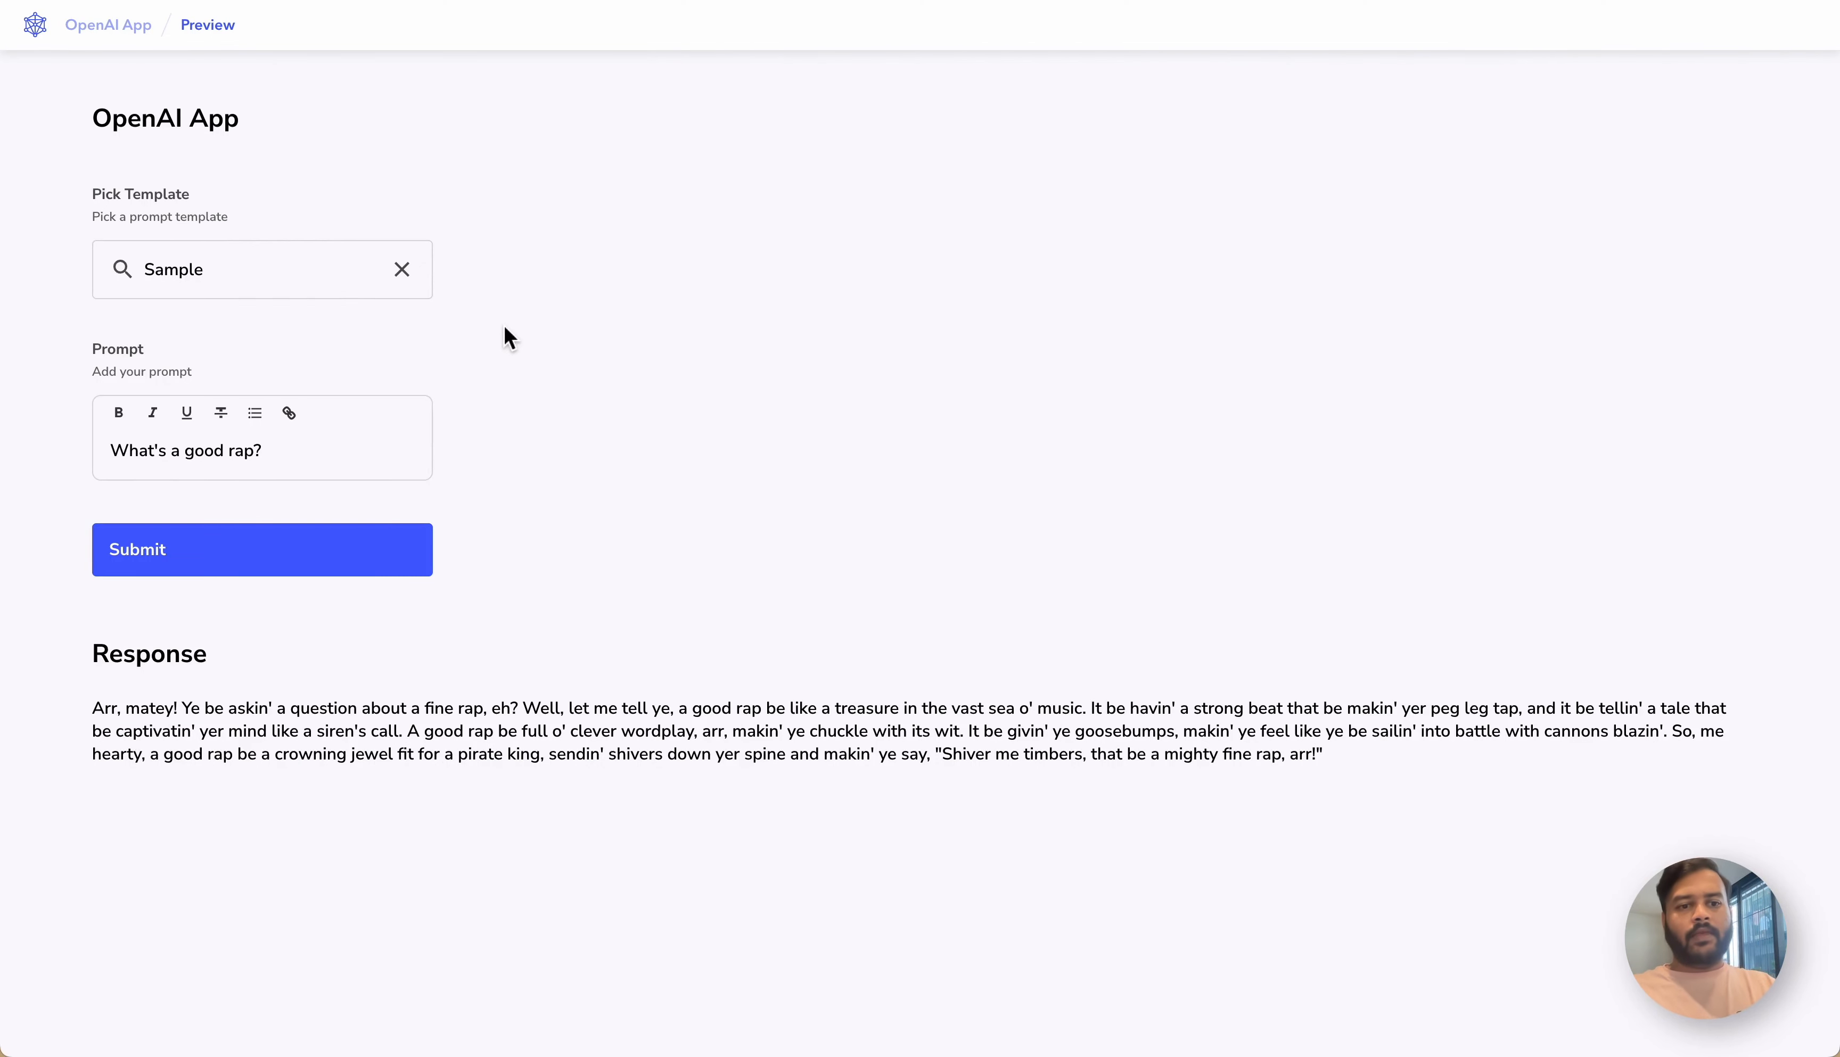
Reload the app preview and submit the prompt "What's up?" without choosing a template.
key(super+r)
click(227, 449)
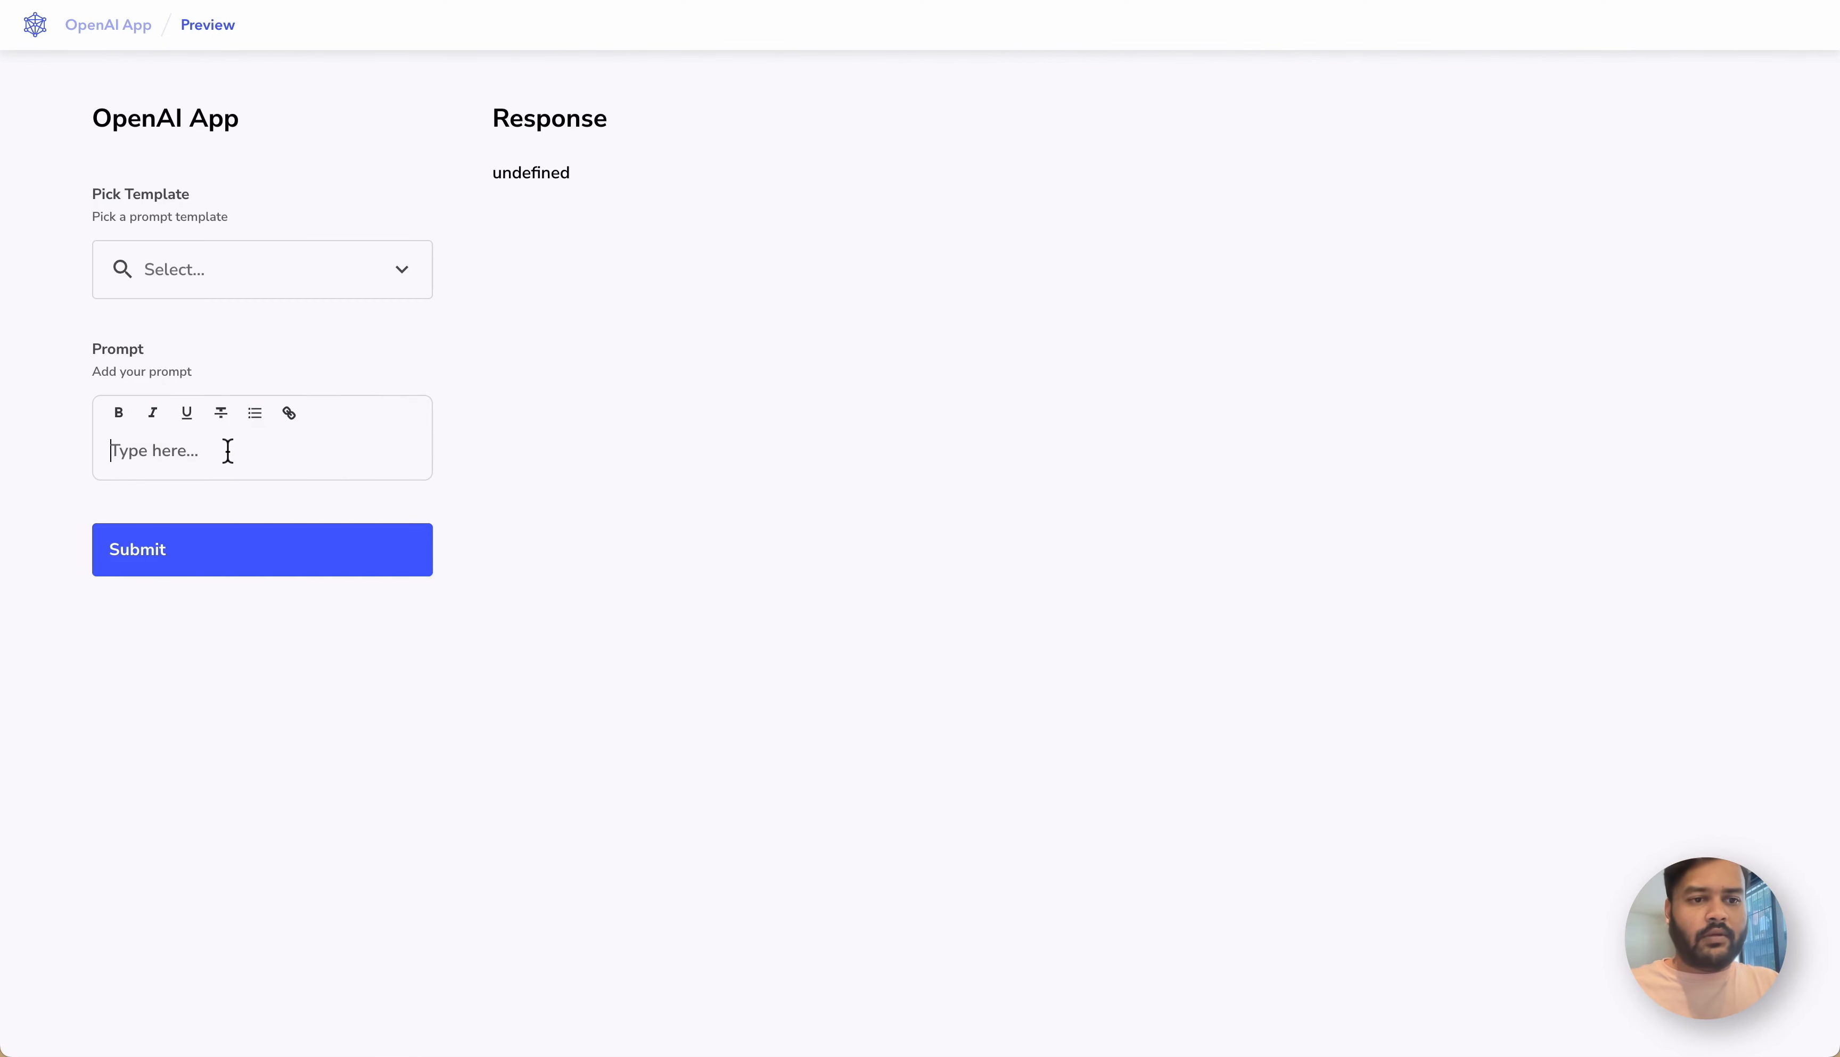
text(W)
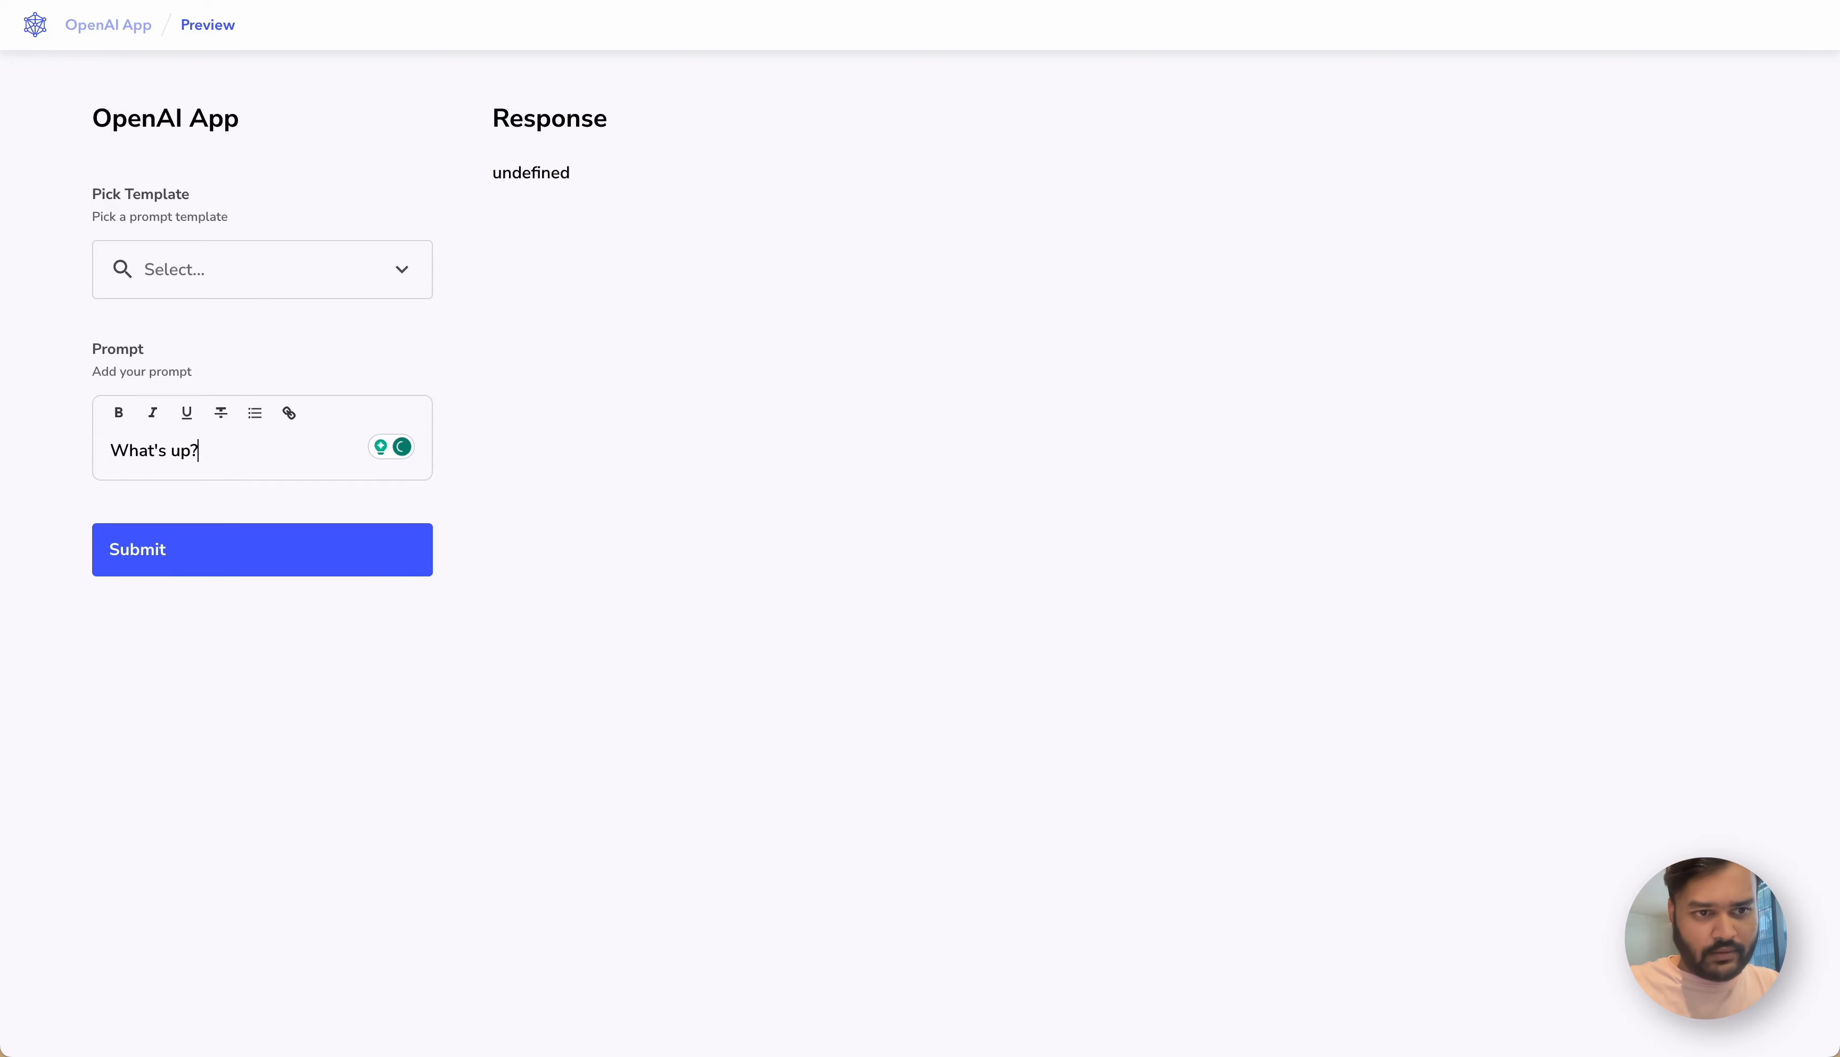
click(199, 568)
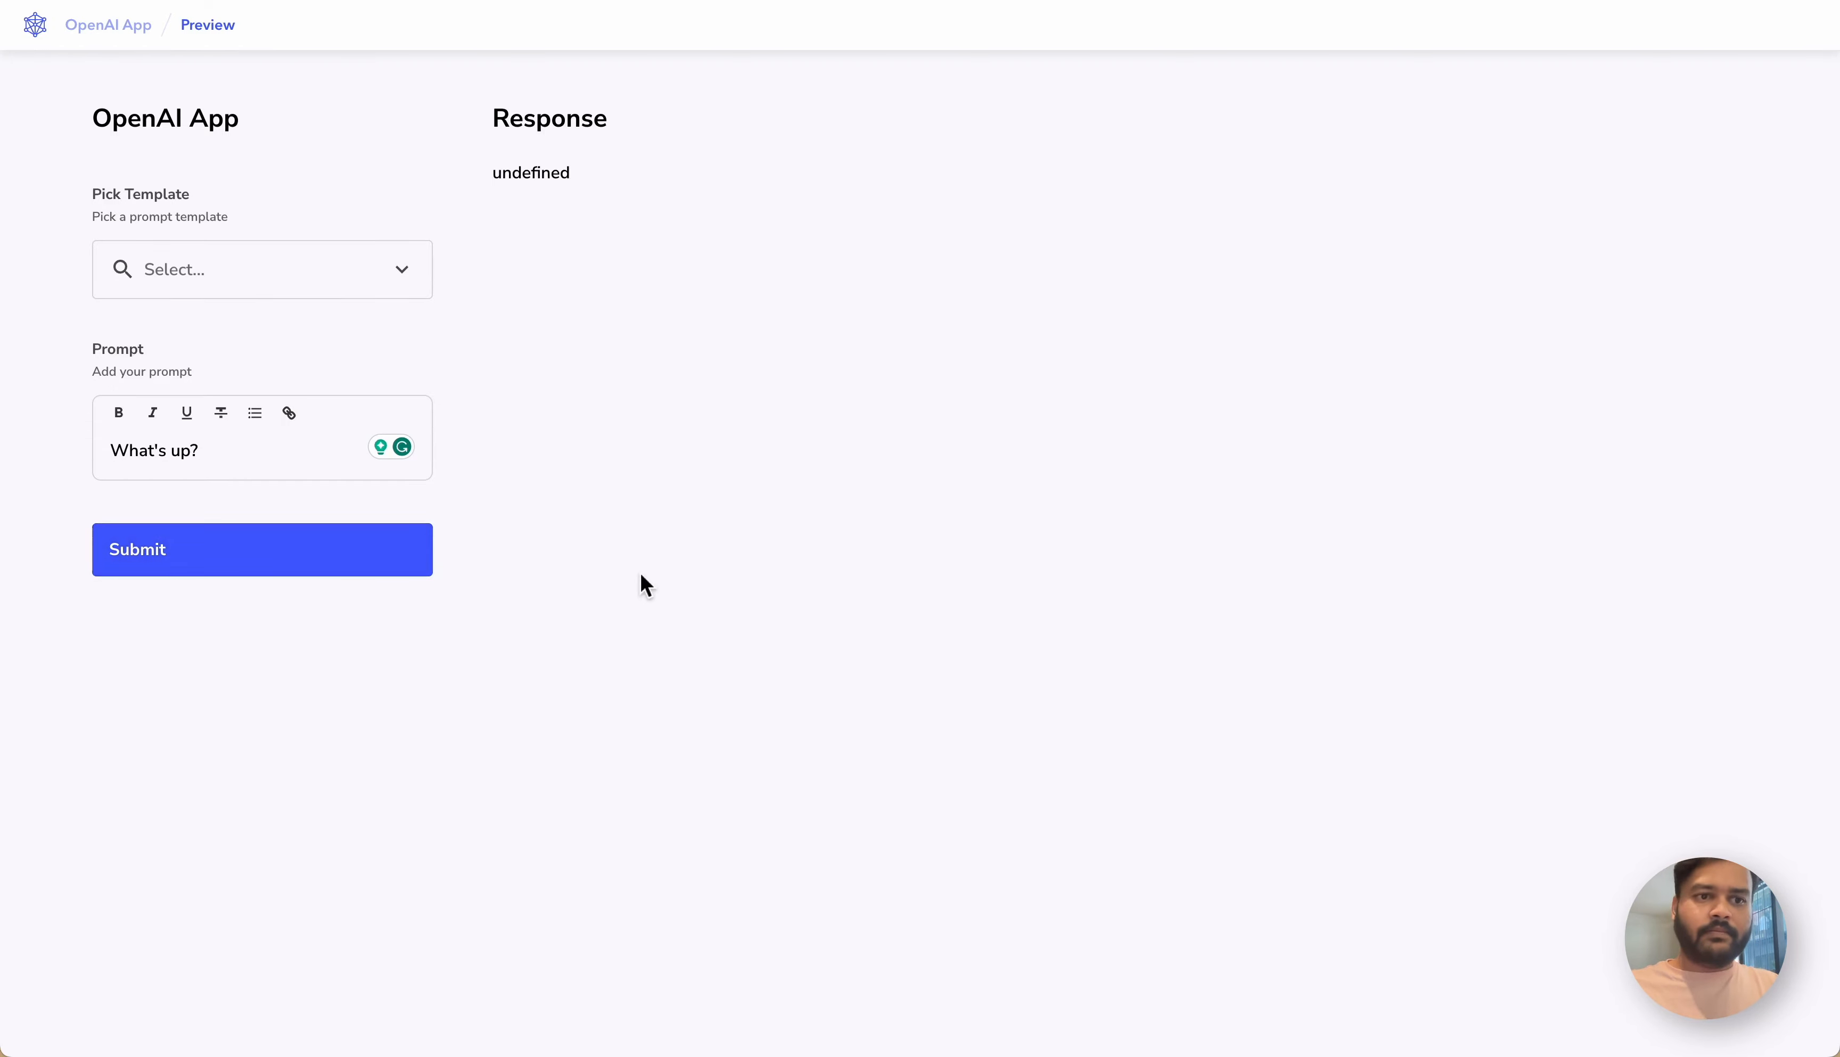
Resubmit the same prompt with the Sample template selected and go back to the editor.
click(313, 272)
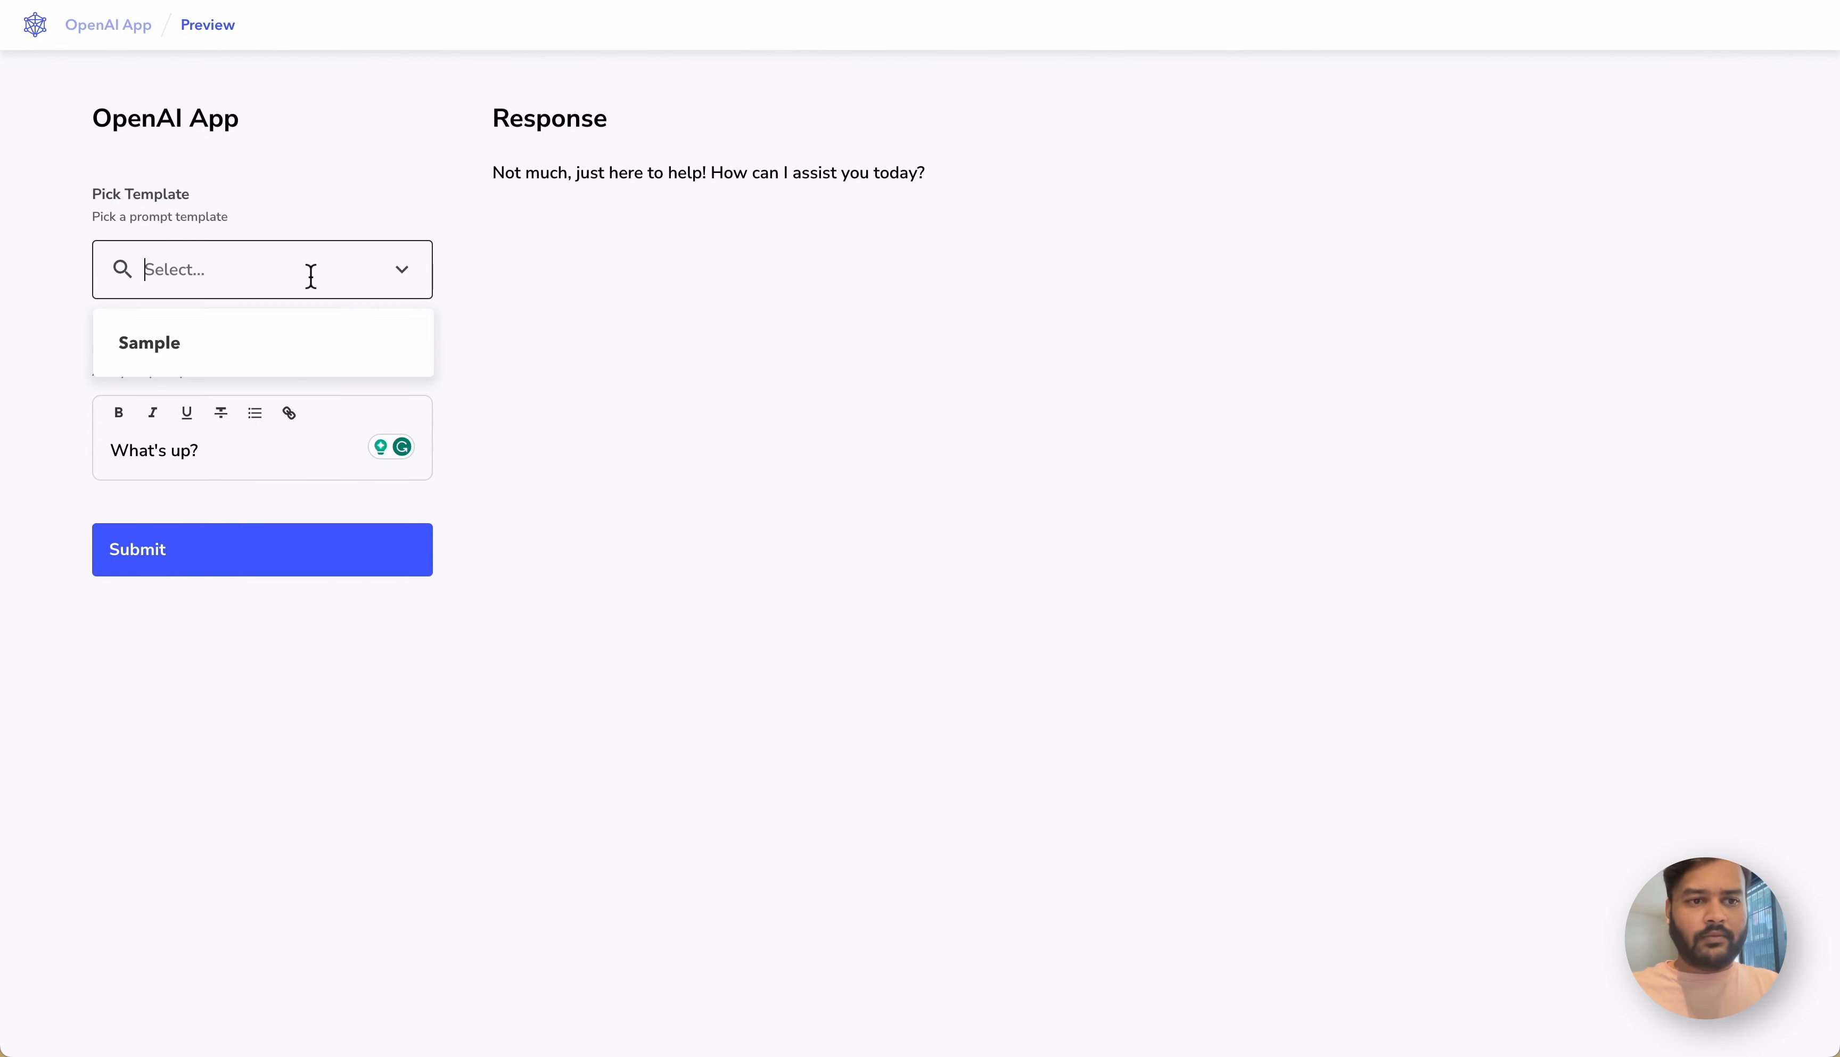
click(251, 341)
click(267, 568)
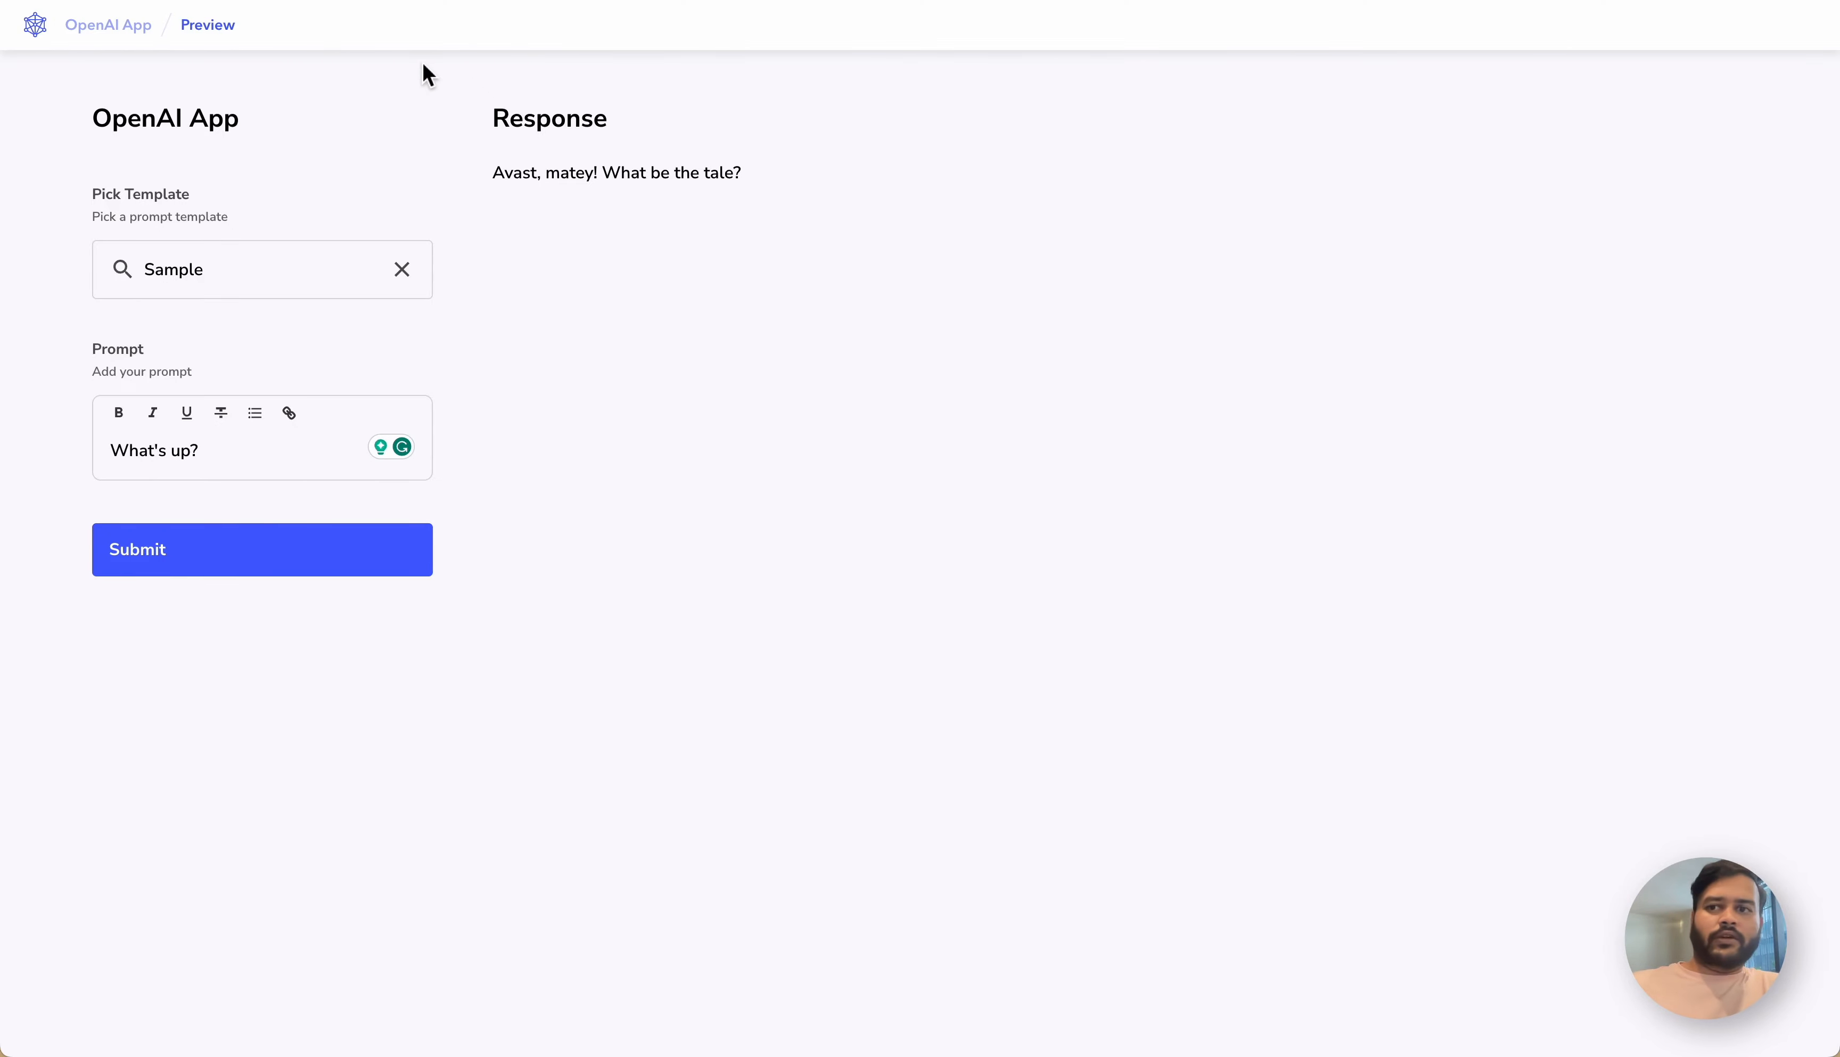
key(ctrl+shift+Tab)
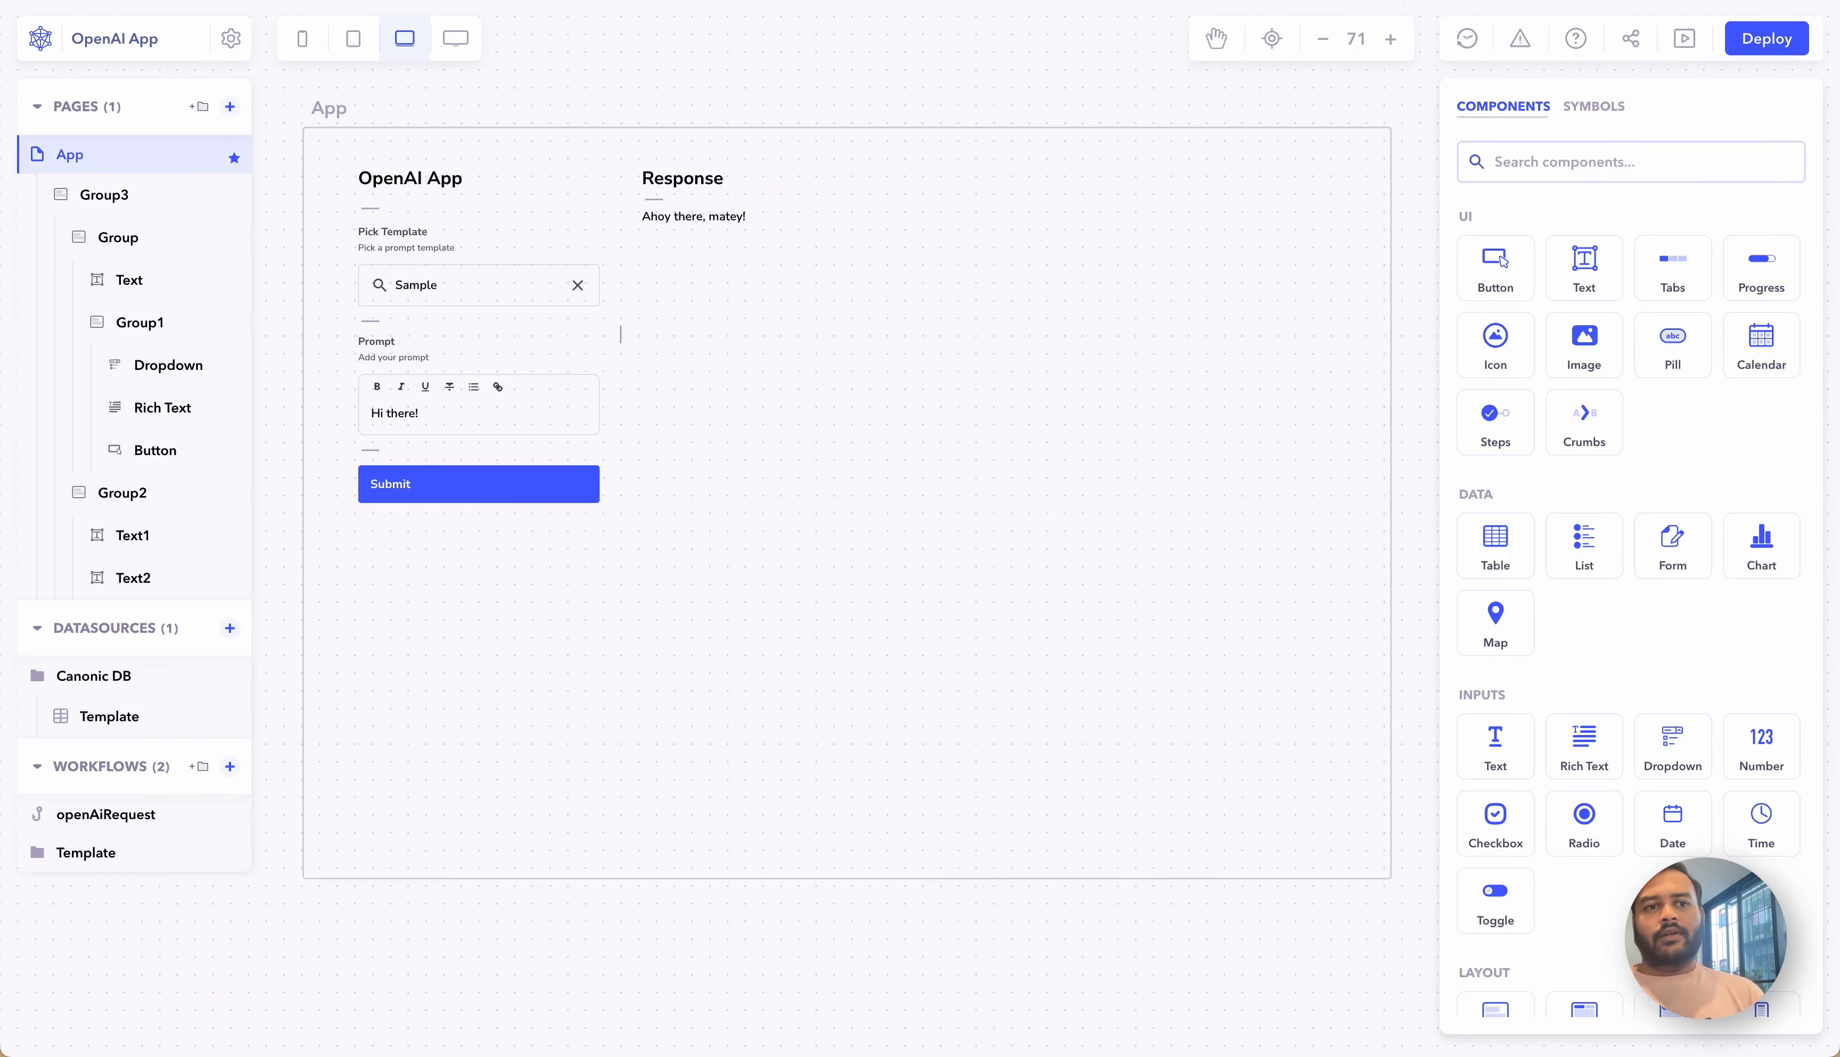